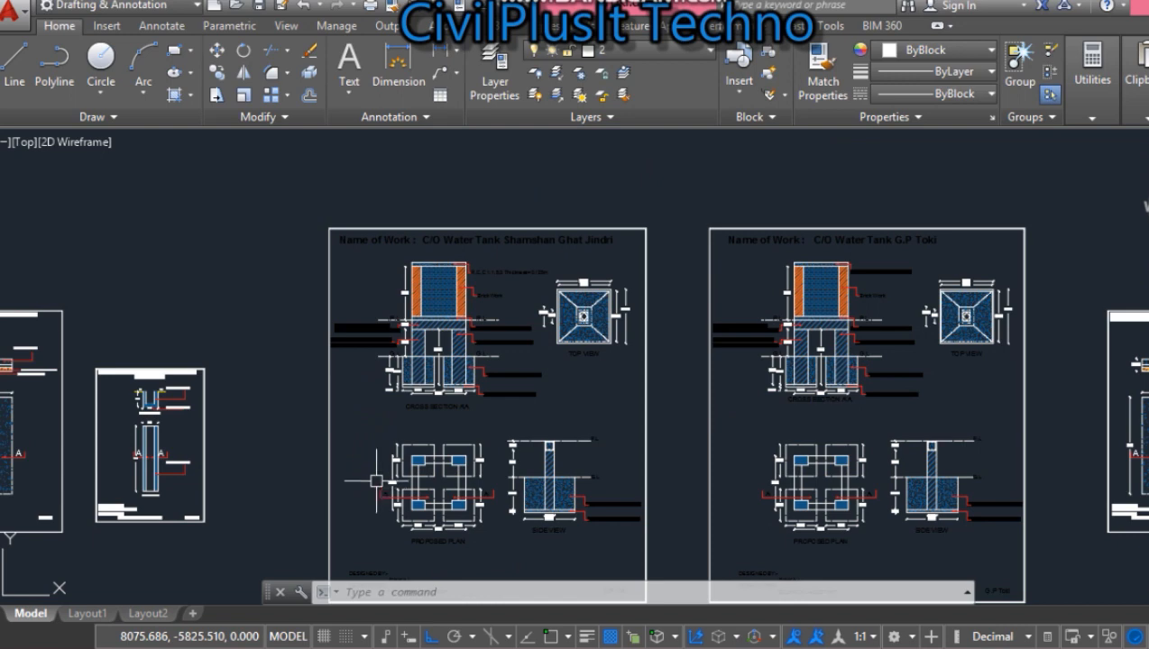
Examine the C/O Water Tank Shamshan Ghat Jindri drawing sheet and its cross section.
scroll(473, 254, "up", 2)
scroll(472, 254, "up", 4)
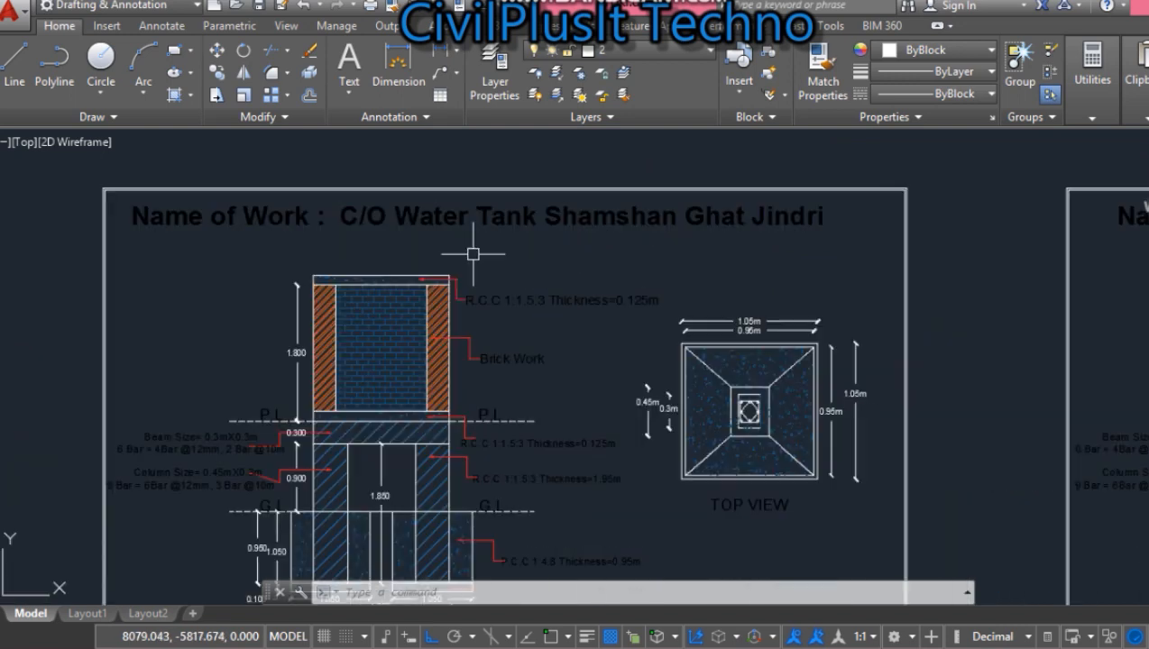
scroll(473, 254, "down", 6)
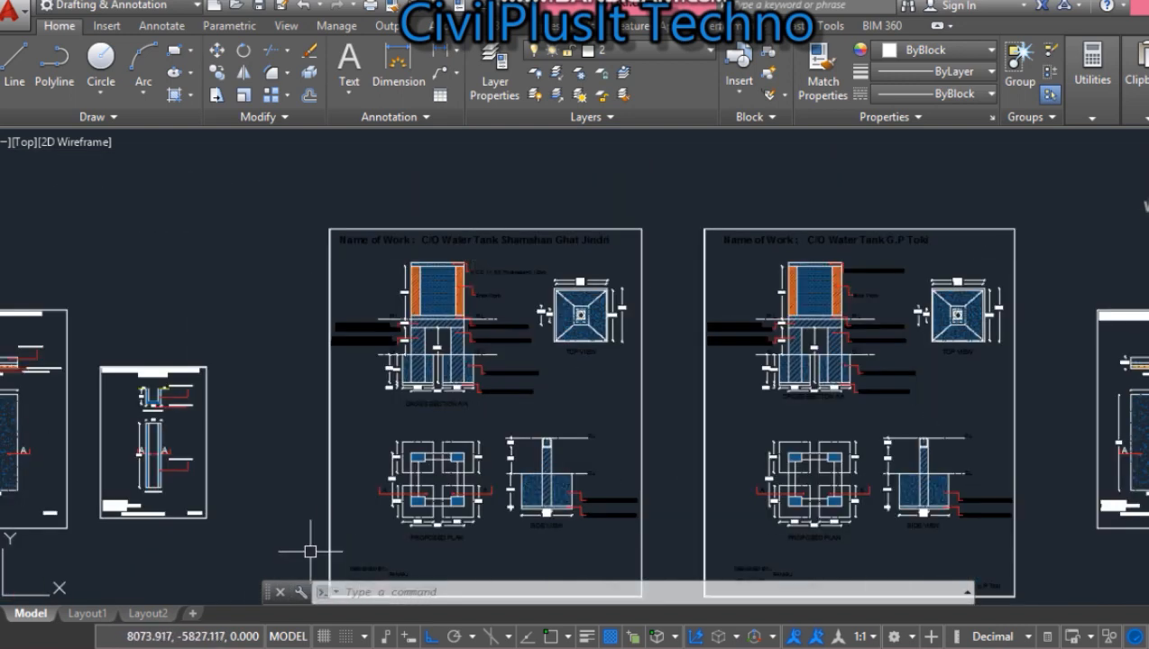
Switch to Excel and review the Shamshan Ghat Jindri water tank estimate items on the HPSR 2020 sheet.
left_click(271, 572)
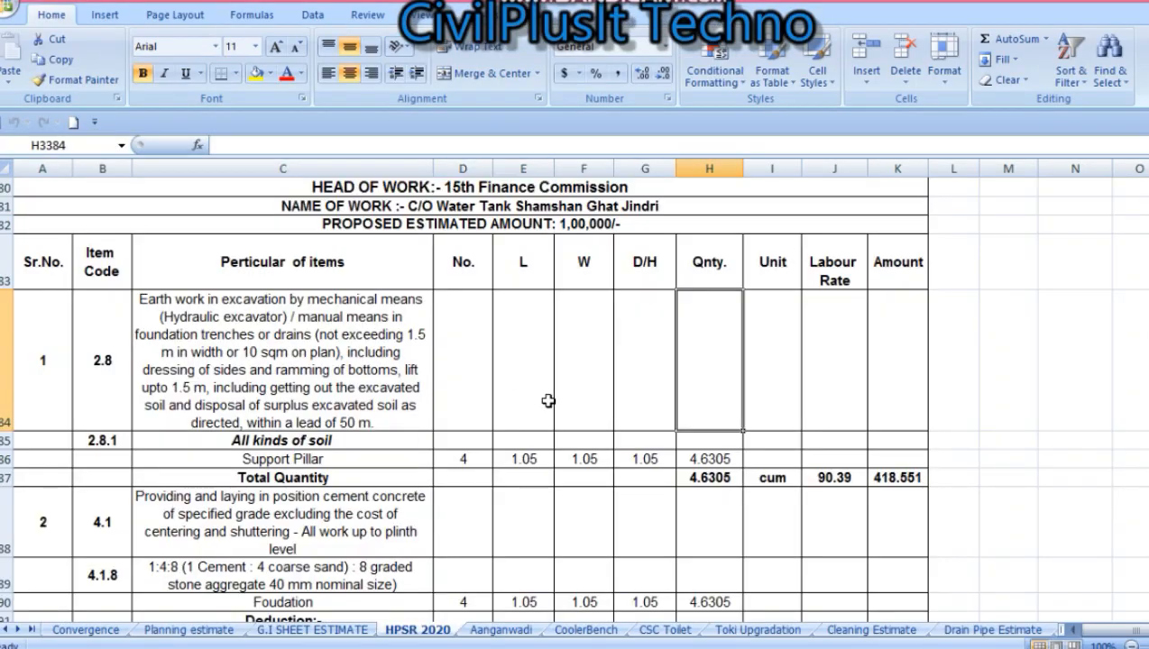
scroll(548, 401, "down", 20)
scroll(549, 400, "up", 15)
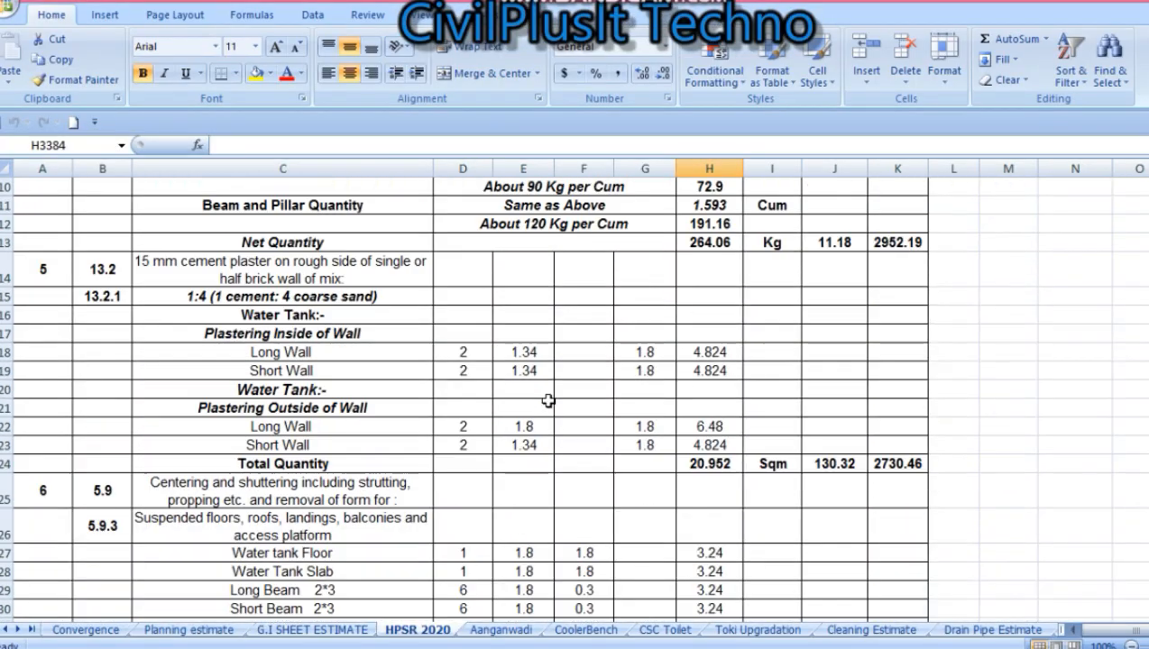
scroll(548, 401, "up", 6)
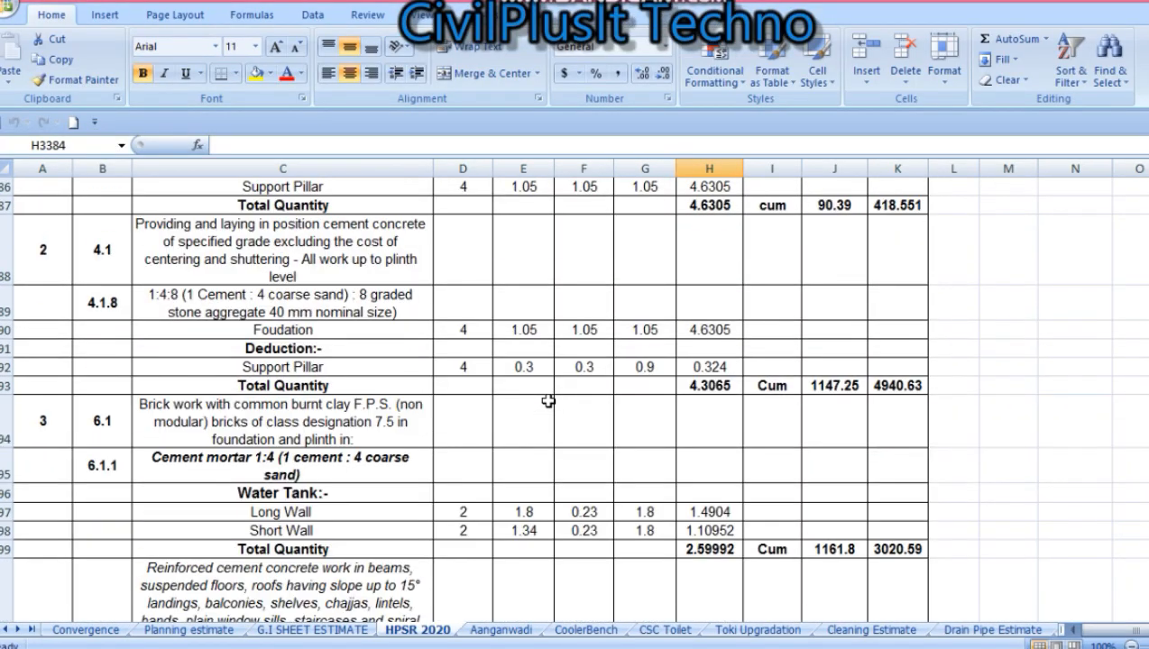
scroll(548, 400, "down", 7)
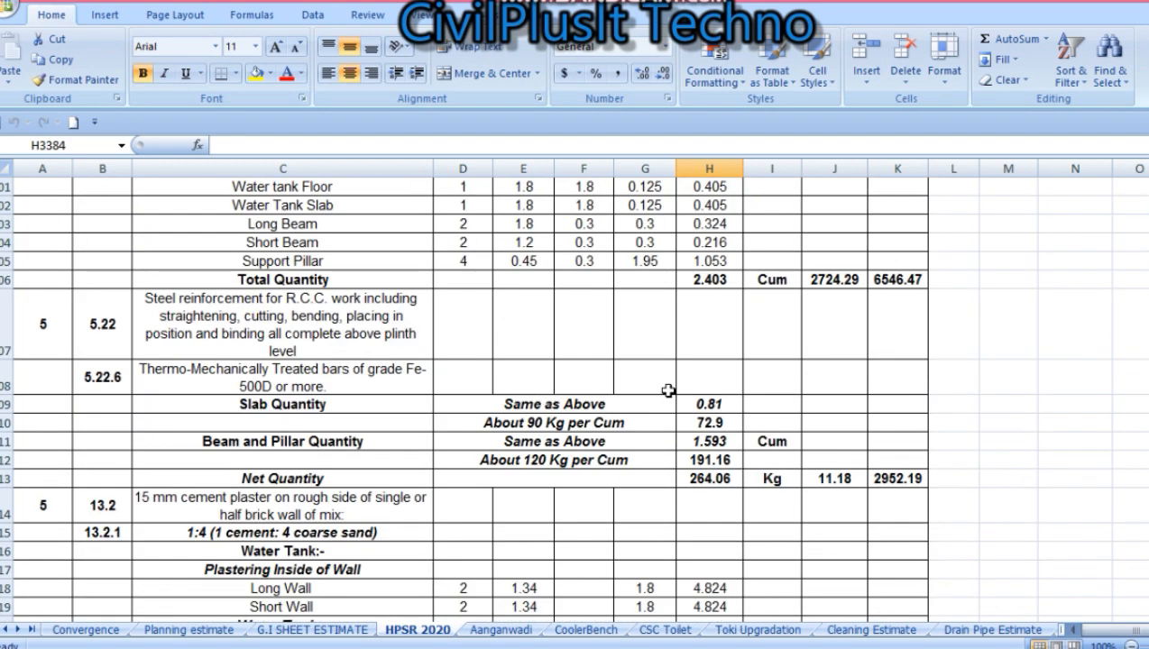
scroll(667, 391, "down", 5)
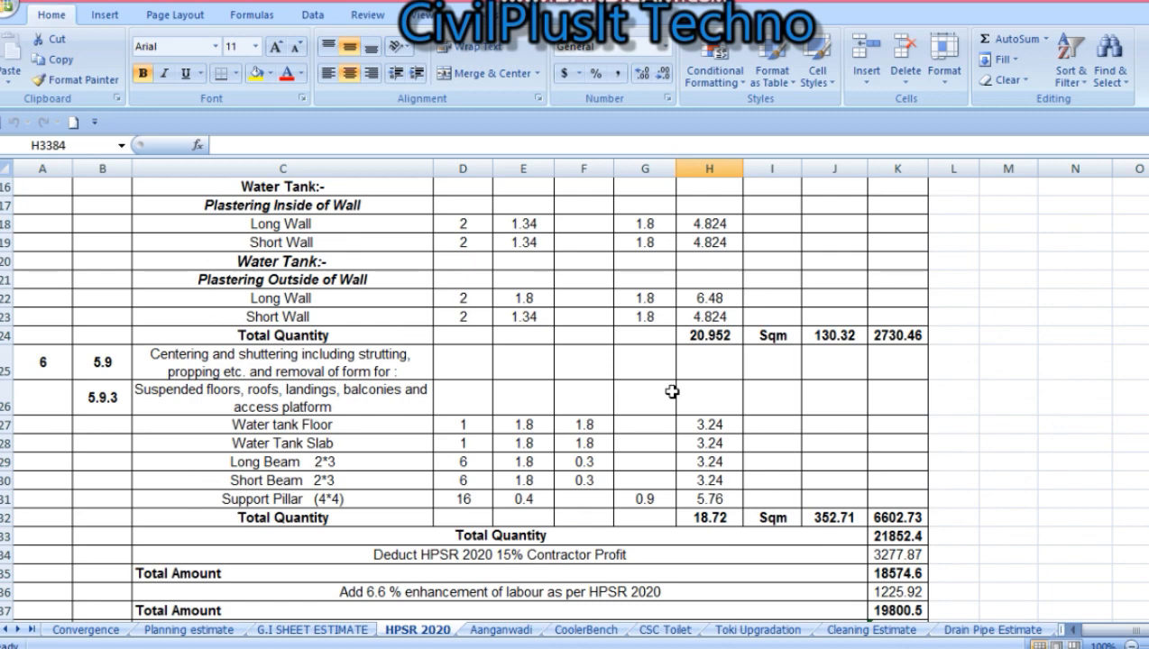
Review the material consumption table in Annexture-A and the market-rate cost table in Annexture-B.
scroll(672, 391, "down", 11)
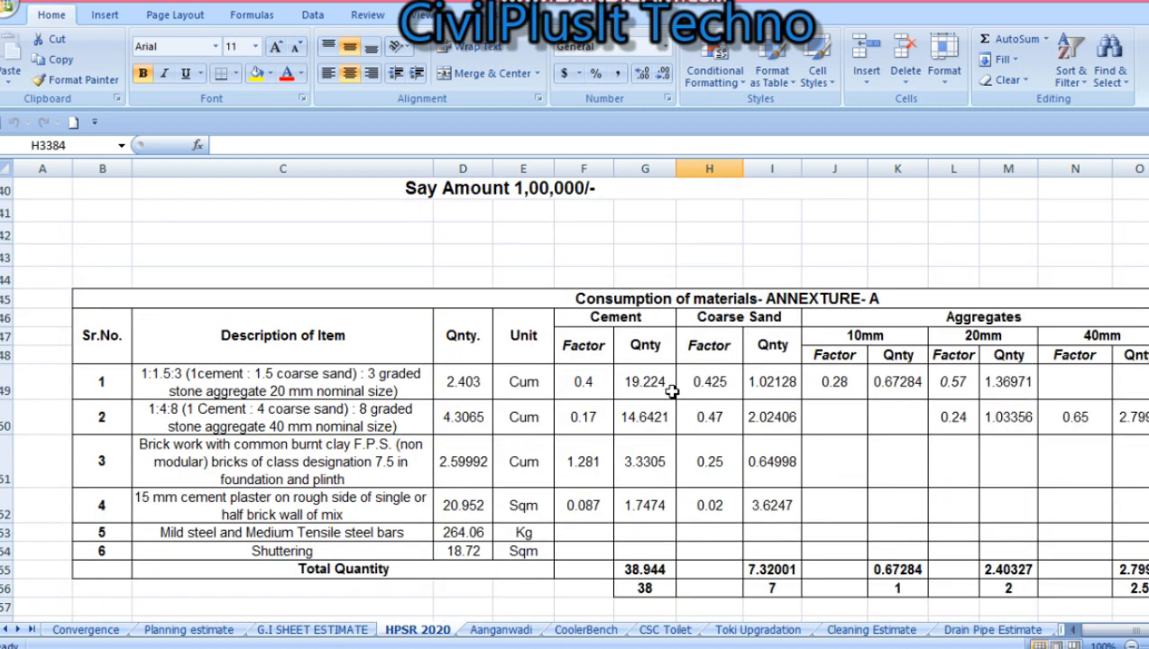
scroll(671, 391, "down", 2)
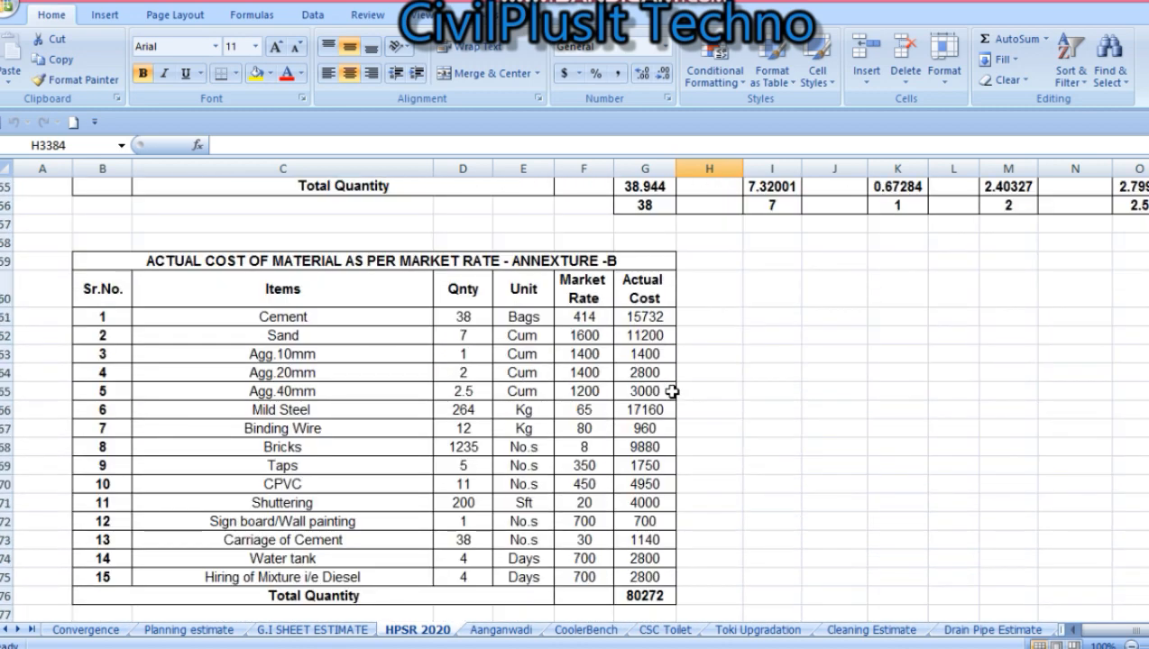
scroll(672, 391, "down", 3)
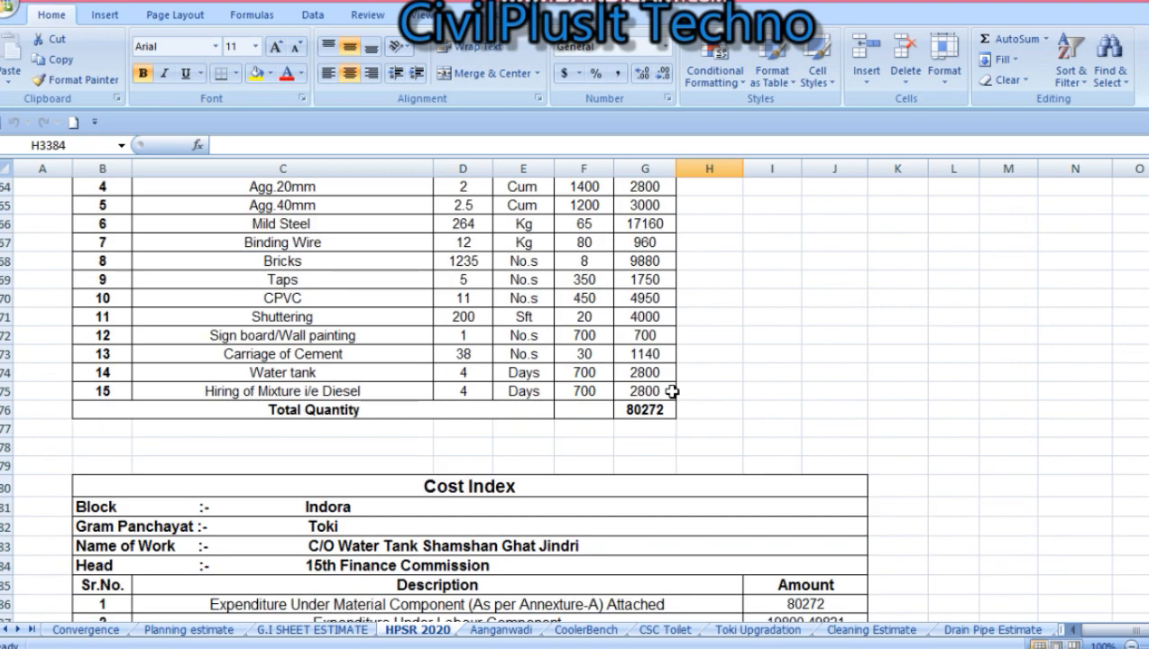
scroll(671, 391, "up", 5)
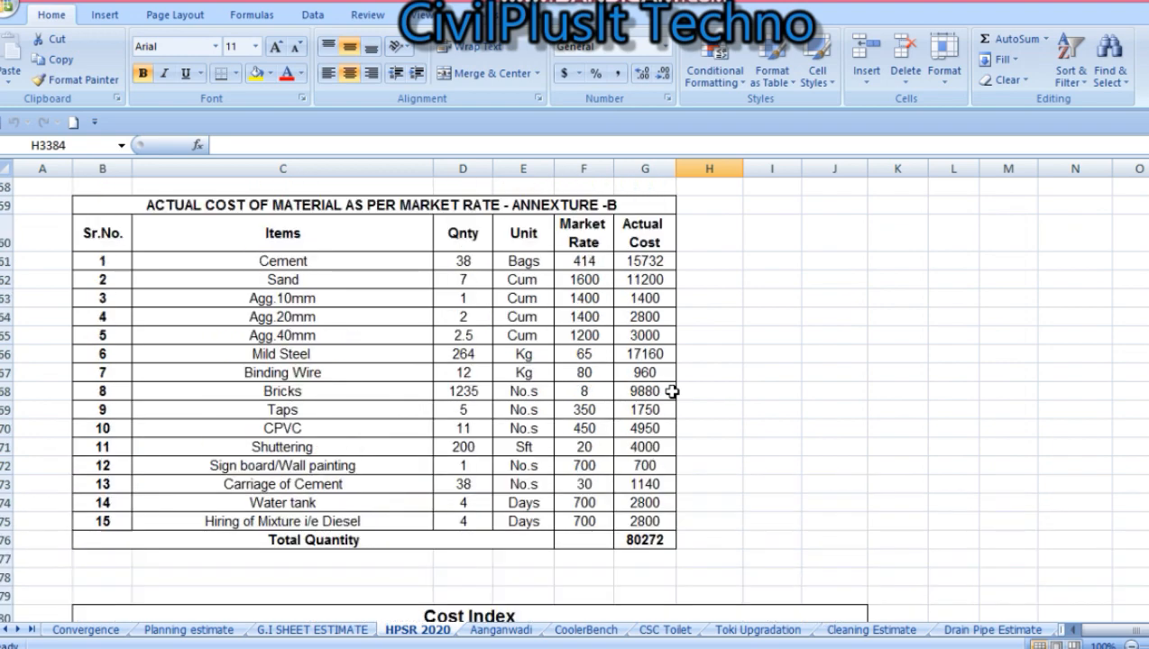
scroll(672, 392, "up", 3)
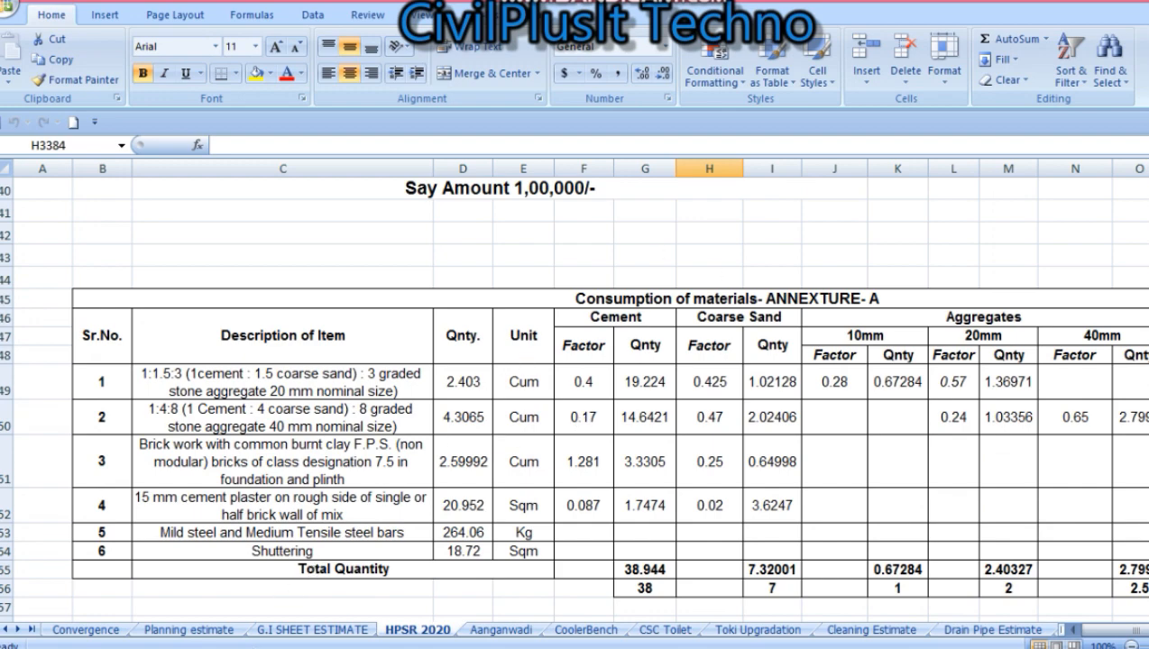
Switch to the Labour Rate 2020-350 day PDF in Acrobat and examine its title page and carriage rate tables.
mouse_move(230, 648)
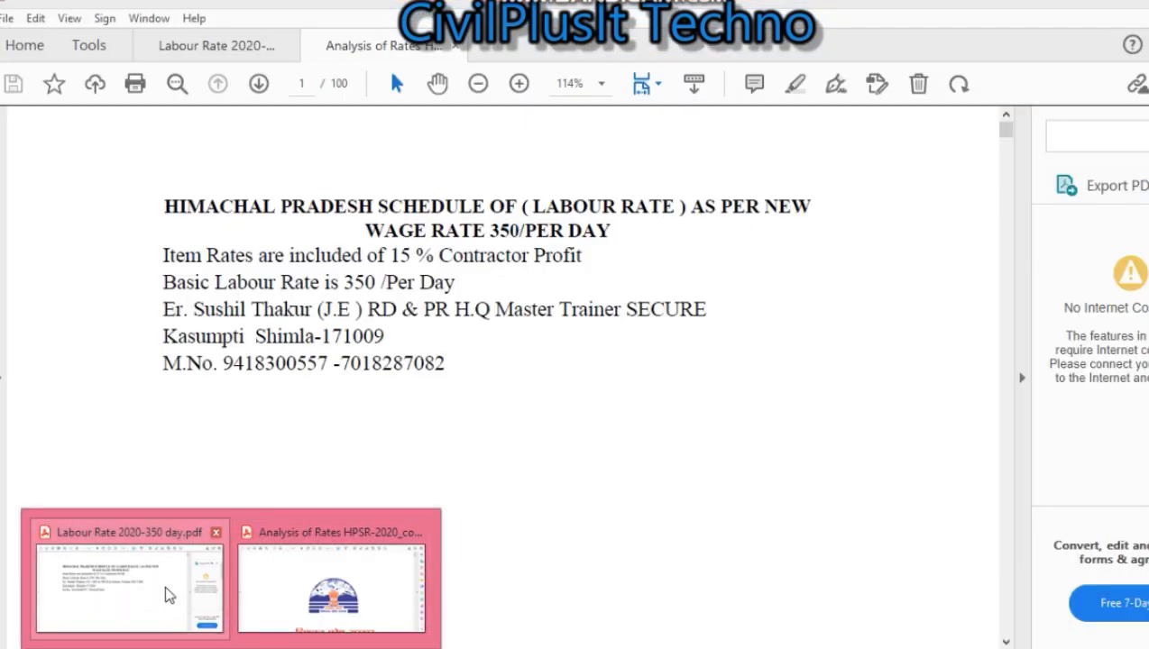
left_click(166, 595)
scroll(556, 403, "down", 3)
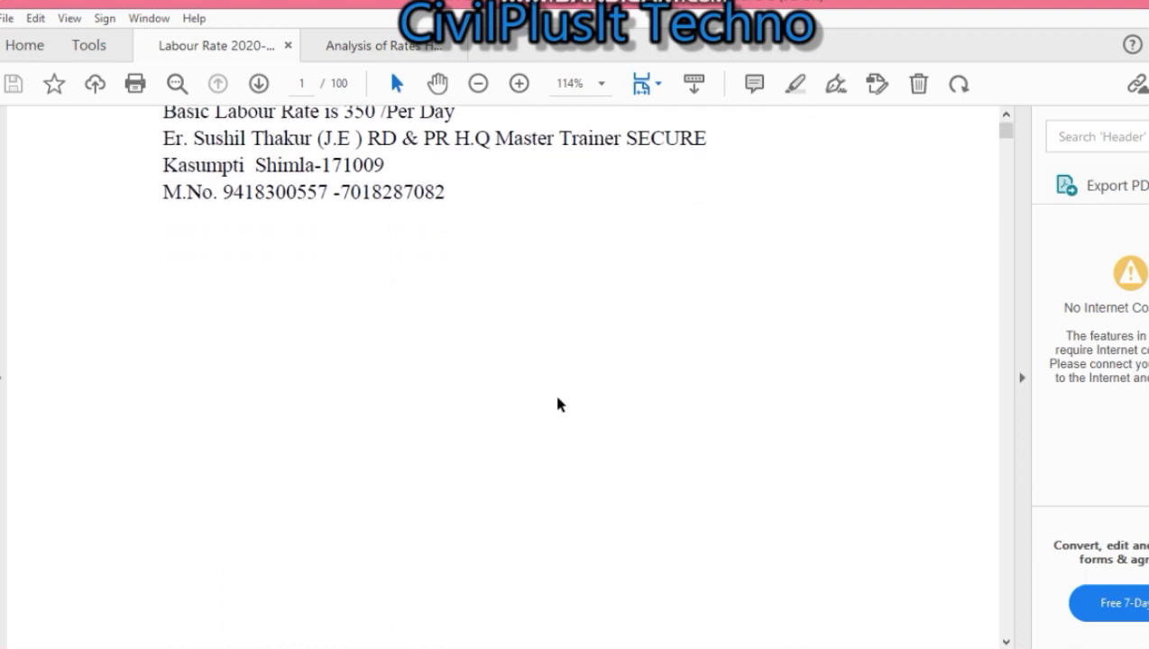
scroll(556, 403, "up", 3)
scroll(556, 404, "down", 5)
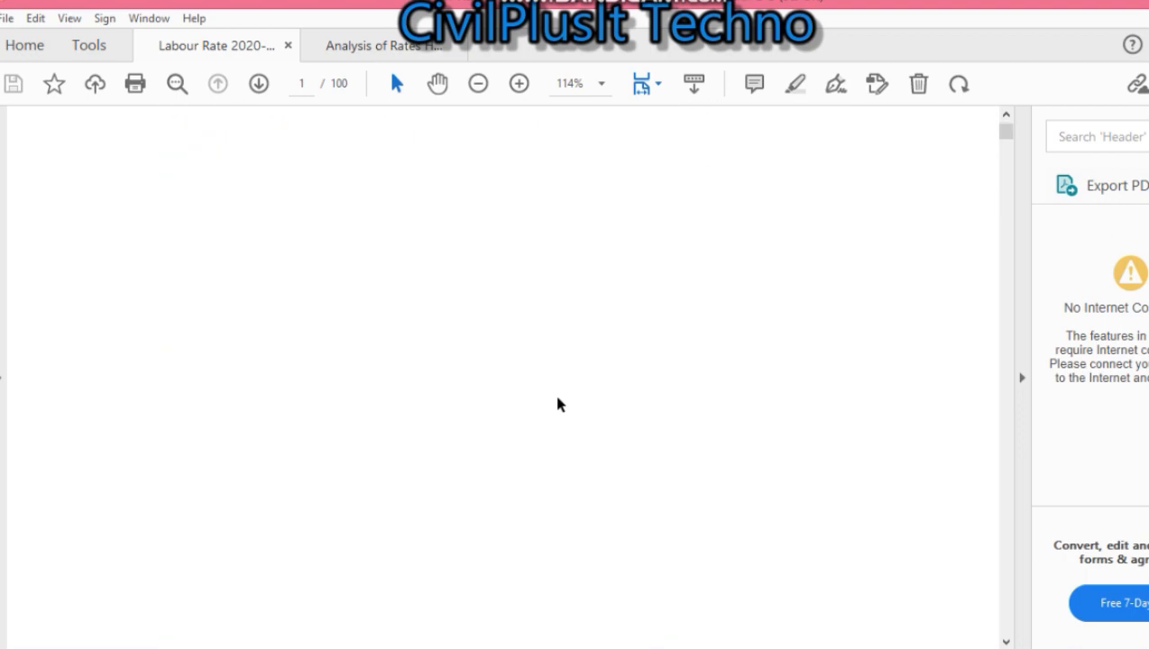
scroll(556, 404, "down", 4)
scroll(556, 404, "up", 3)
scroll(557, 404, "up", 5)
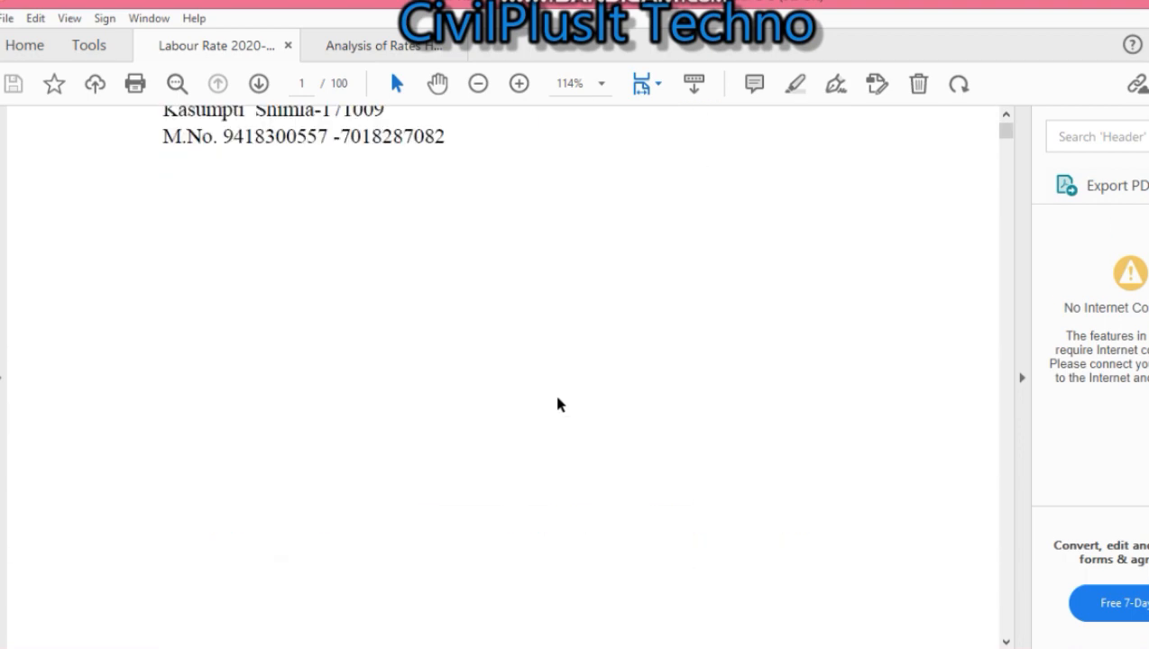
scroll(556, 404, "down", 6)
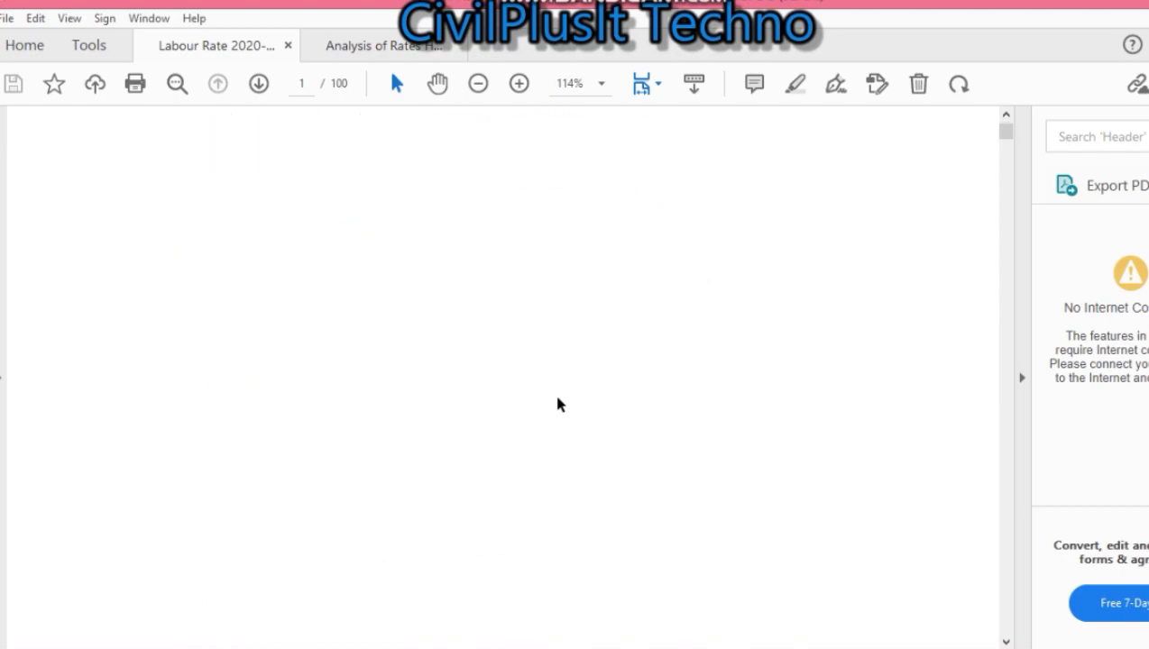
scroll(556, 404, "down", 2)
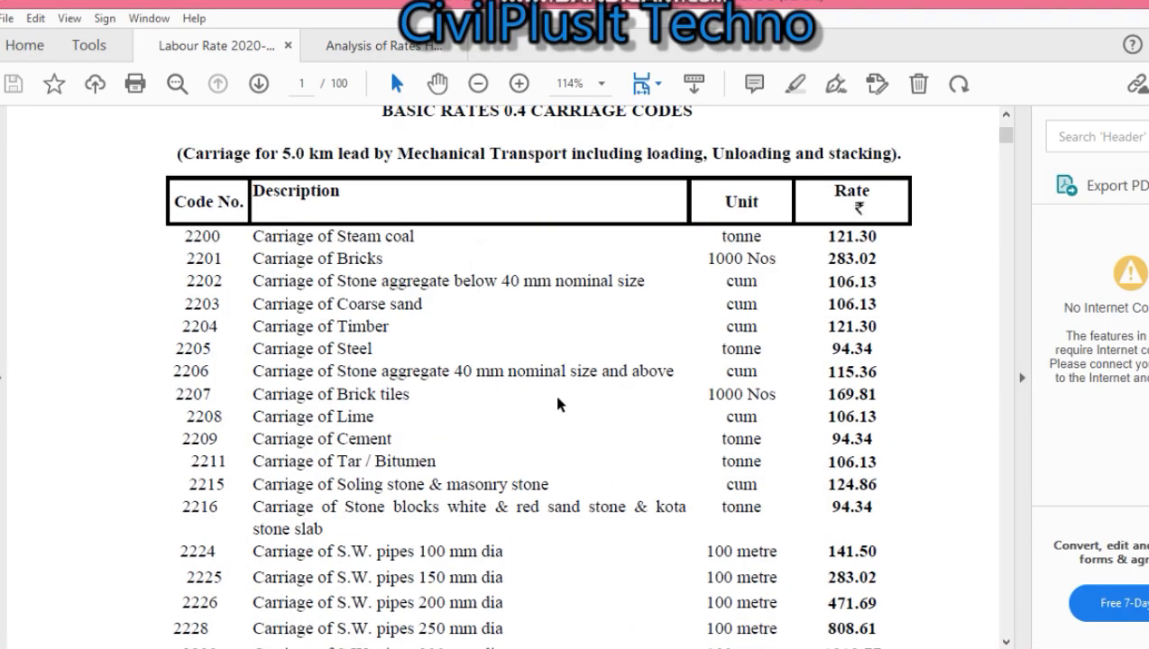
scroll(556, 404, "down", 10)
scroll(557, 404, "down", 12)
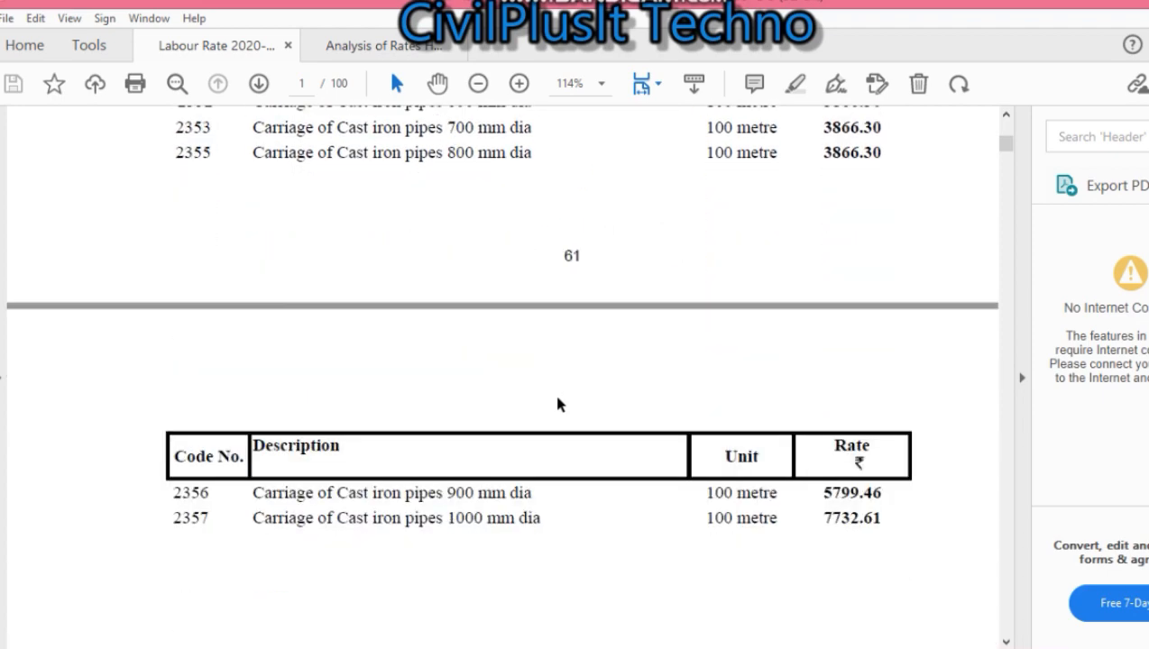
scroll(556, 404, "up", 6)
scroll(557, 404, "up", 5)
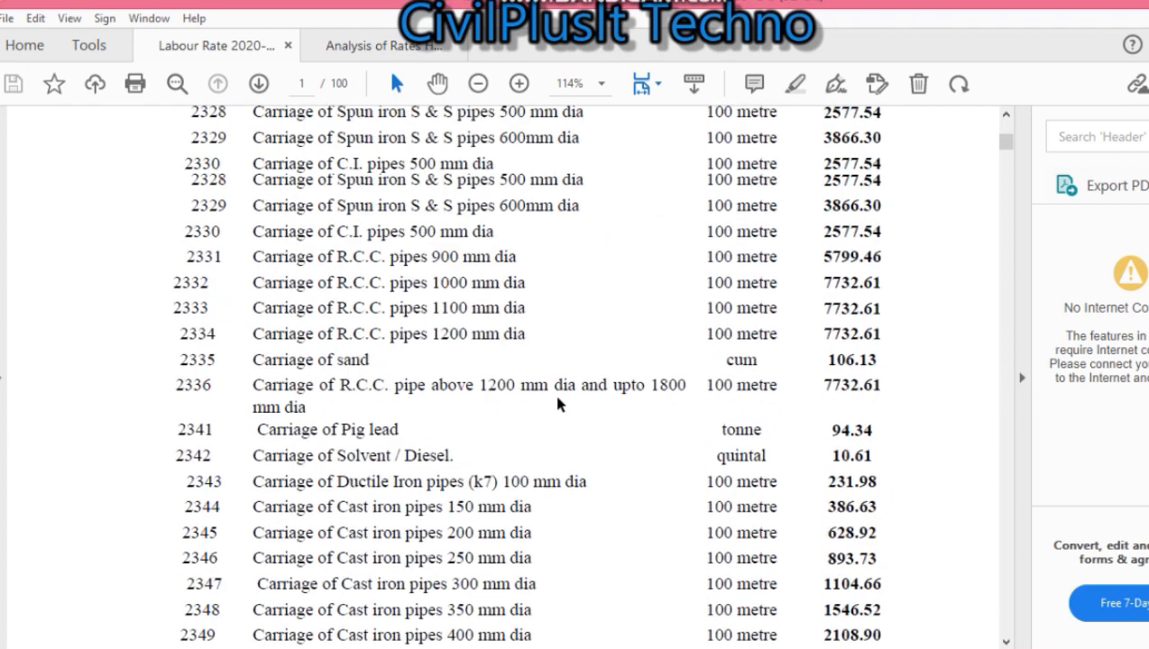
scroll(556, 404, "down", 15)
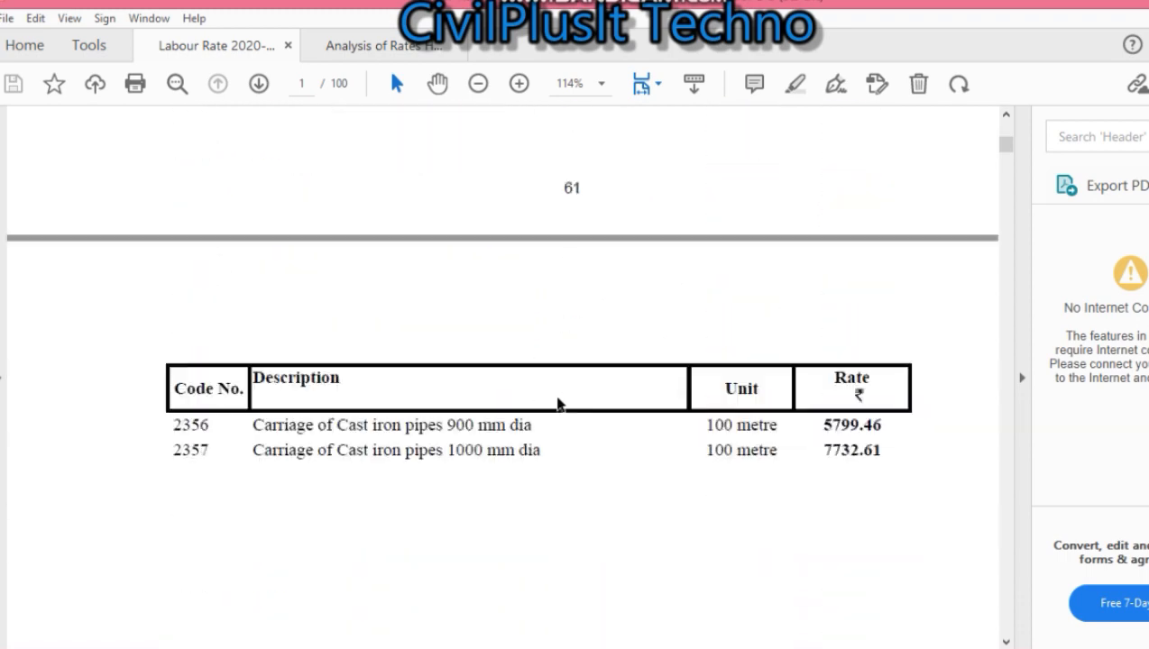
Examine the daily labour wage table in the PDF, covering rates excluding and including paid holiday.
scroll(556, 404, "down", 8)
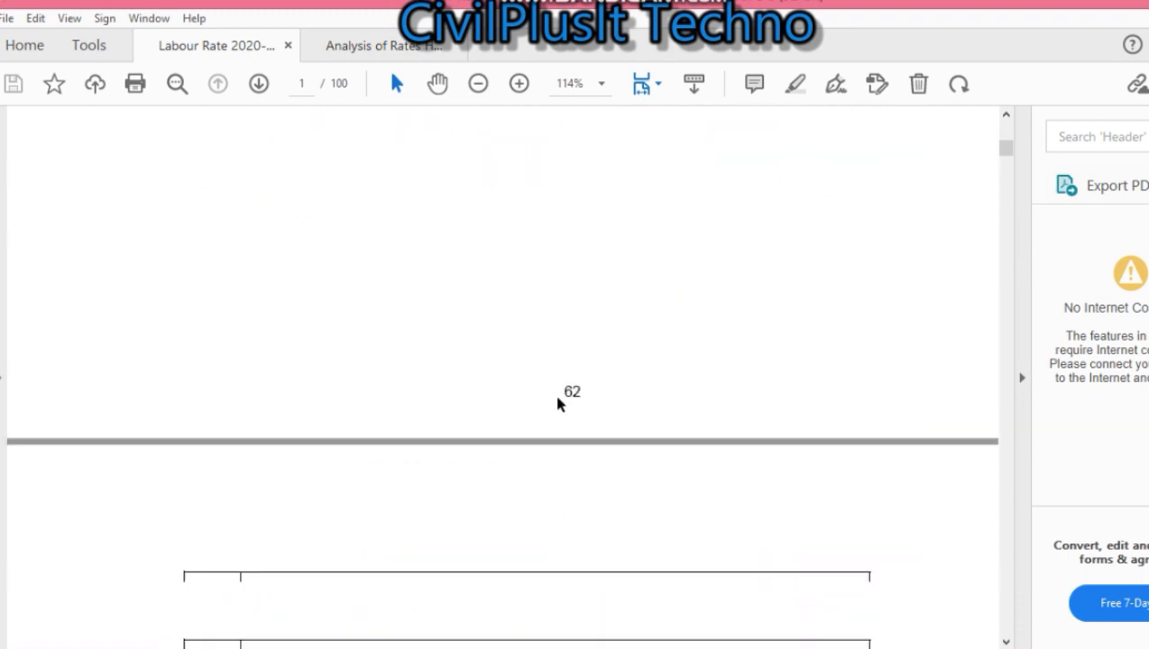
scroll(558, 404, "down", 7)
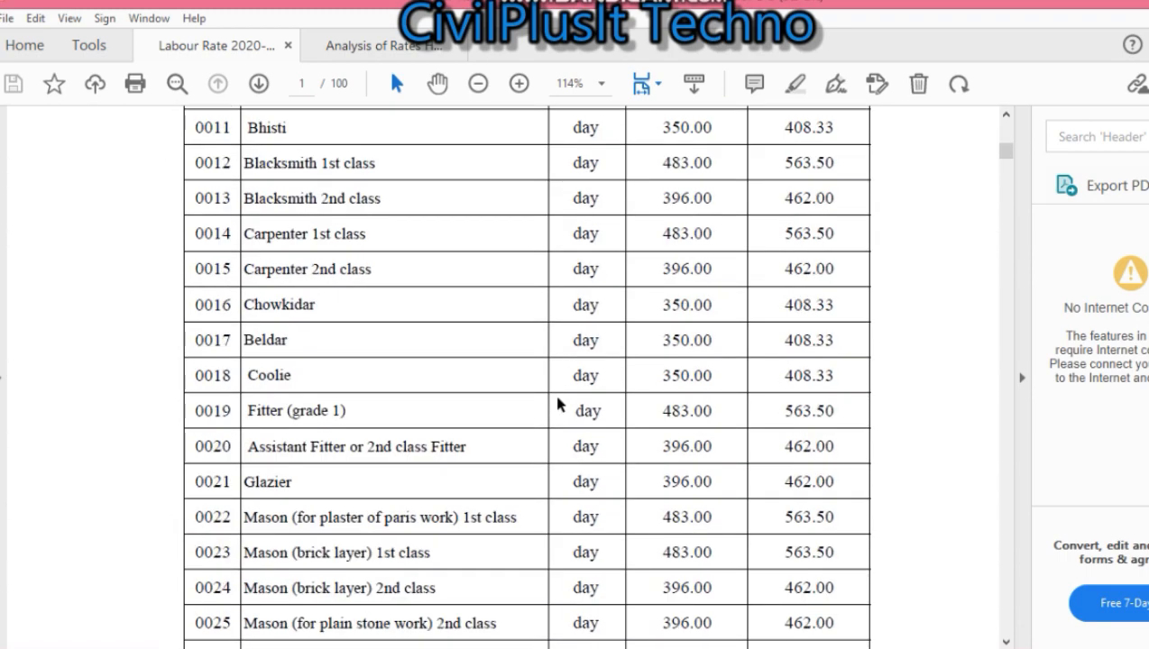
scroll(558, 404, "down", 7)
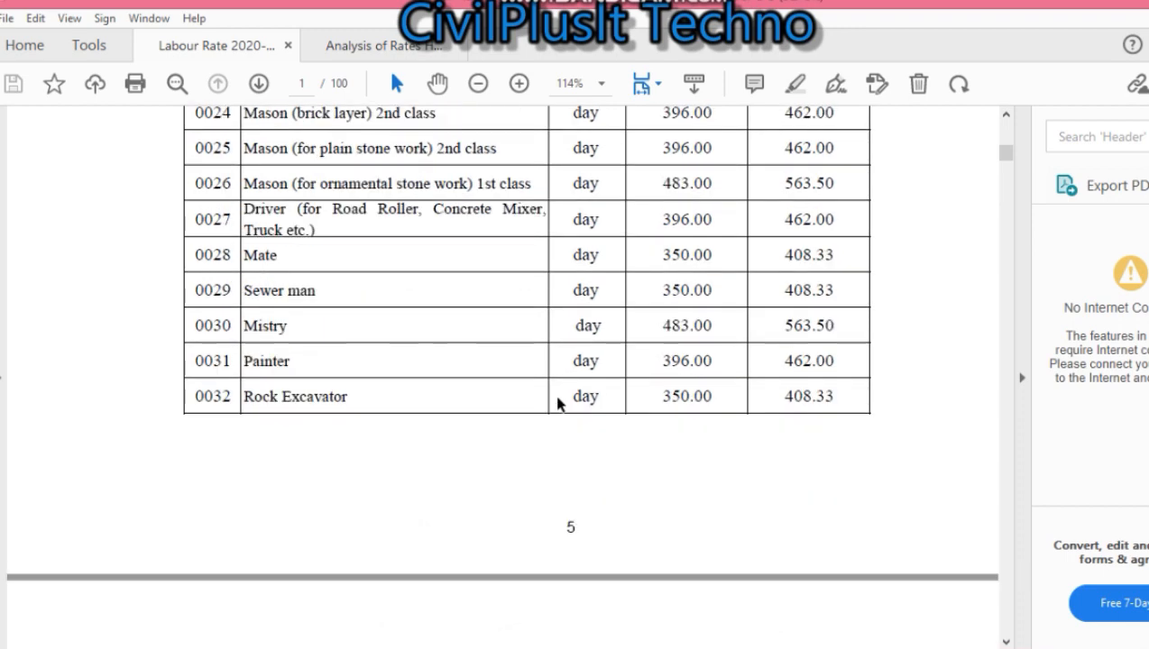
scroll(558, 404, "down", 9)
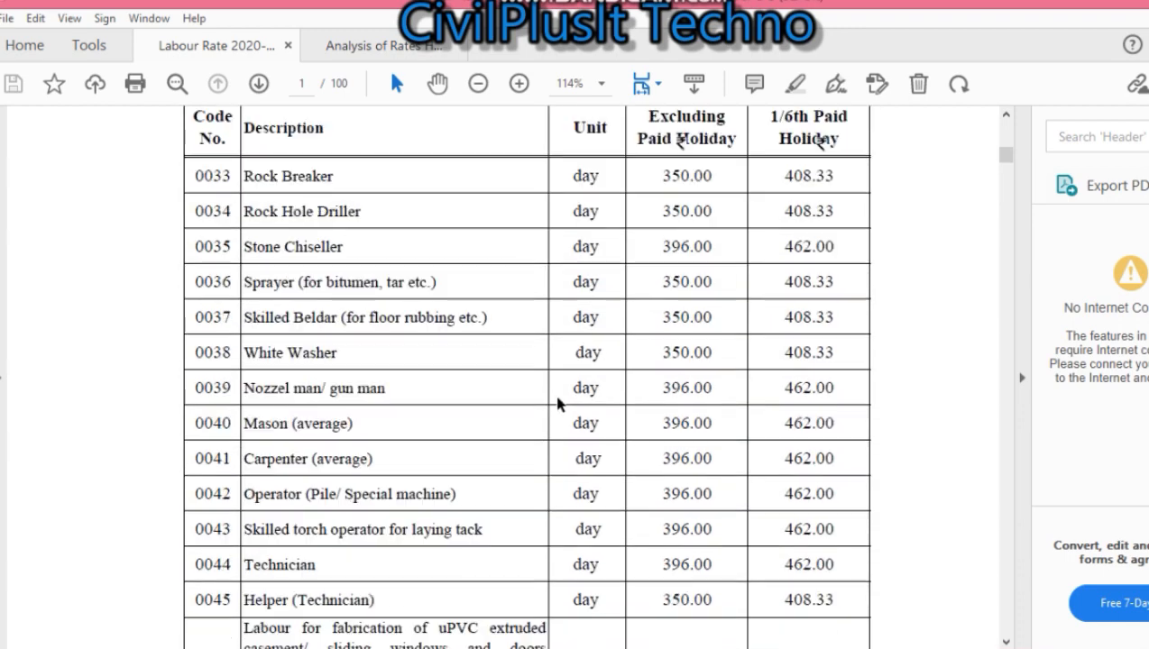
scroll(558, 404, "down", 3)
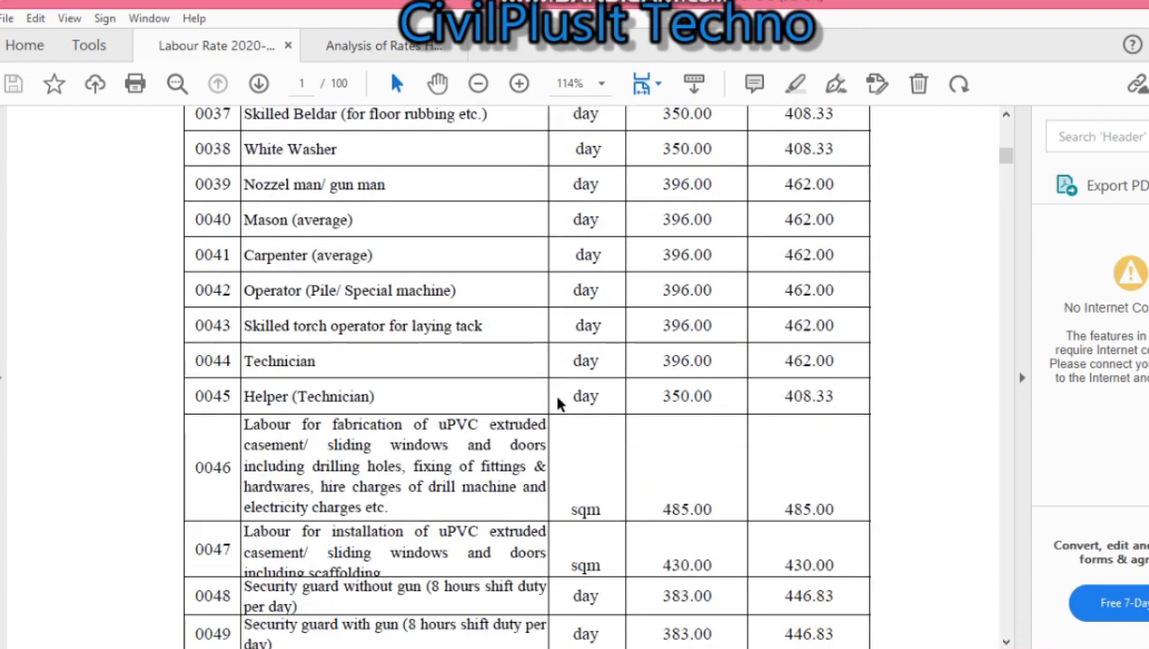
scroll(559, 404, "up", 17)
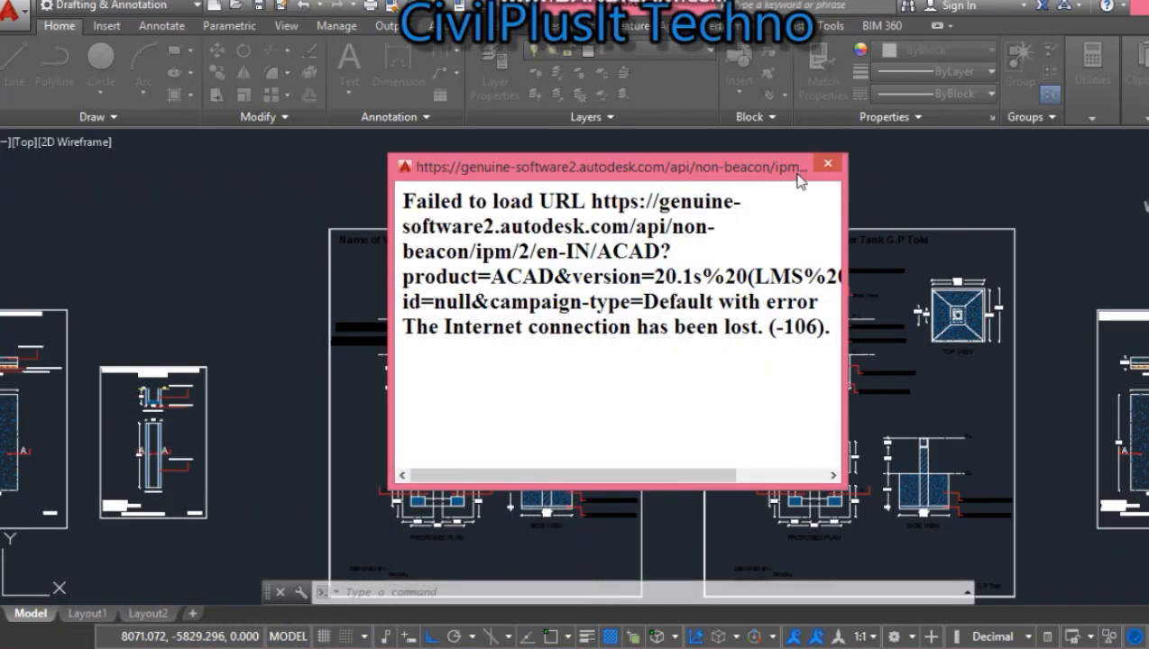
Close the URL error window in AutoCAD and inspect the Shamshan Ghat Jindri water tank's cross section A'A.
left_click(841, 161)
scroll(488, 352, "up", 3)
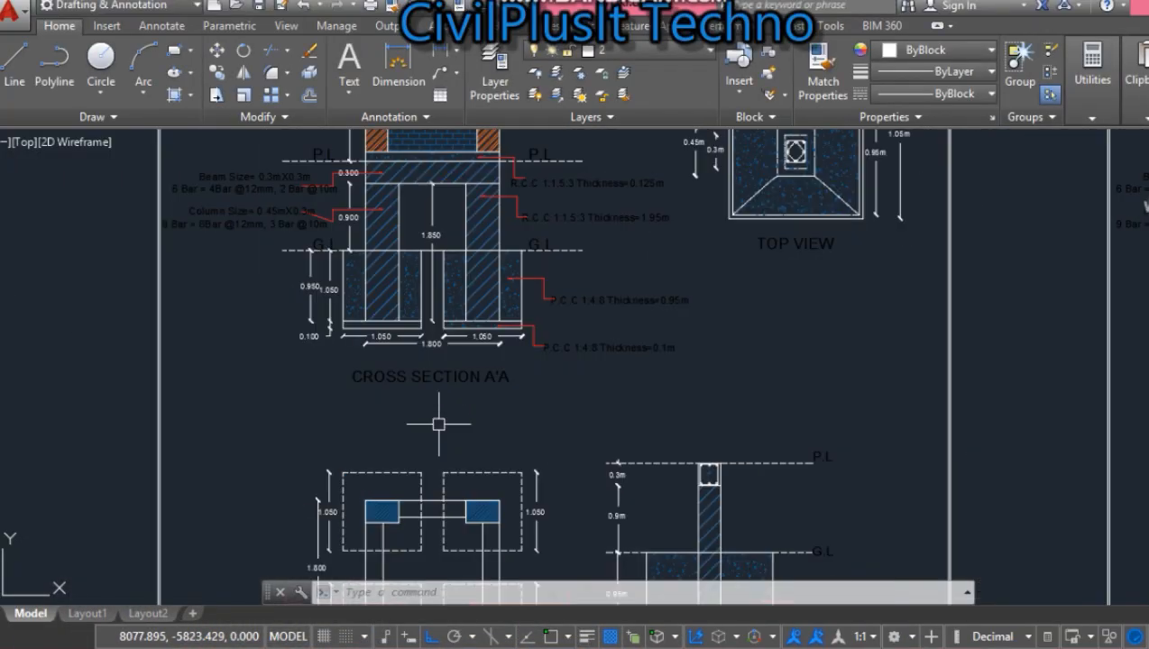
scroll(539, 503, "down", 3)
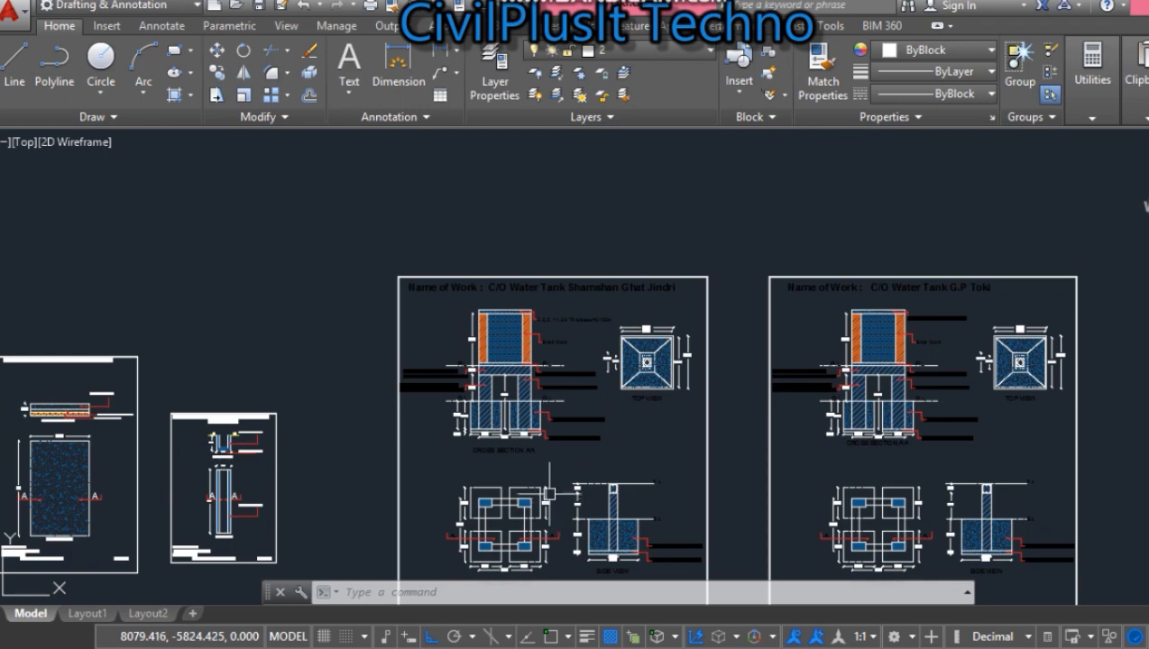
scroll(531, 330, "up", 6)
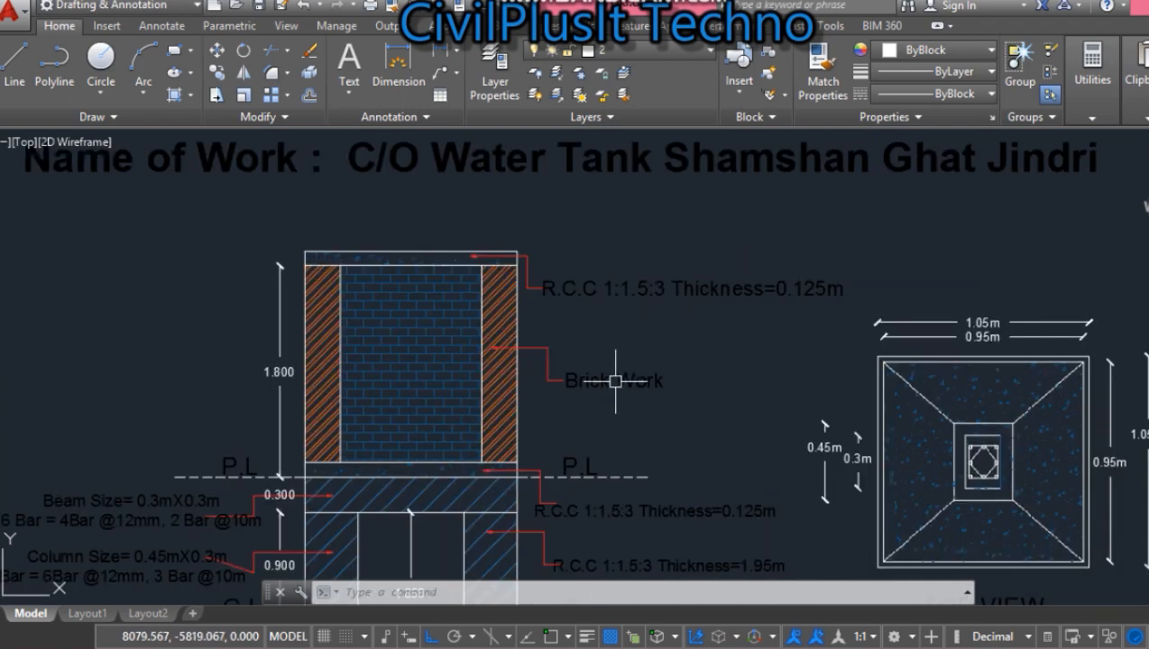
scroll(616, 385, "down", 4)
scroll(618, 383, "down", 4)
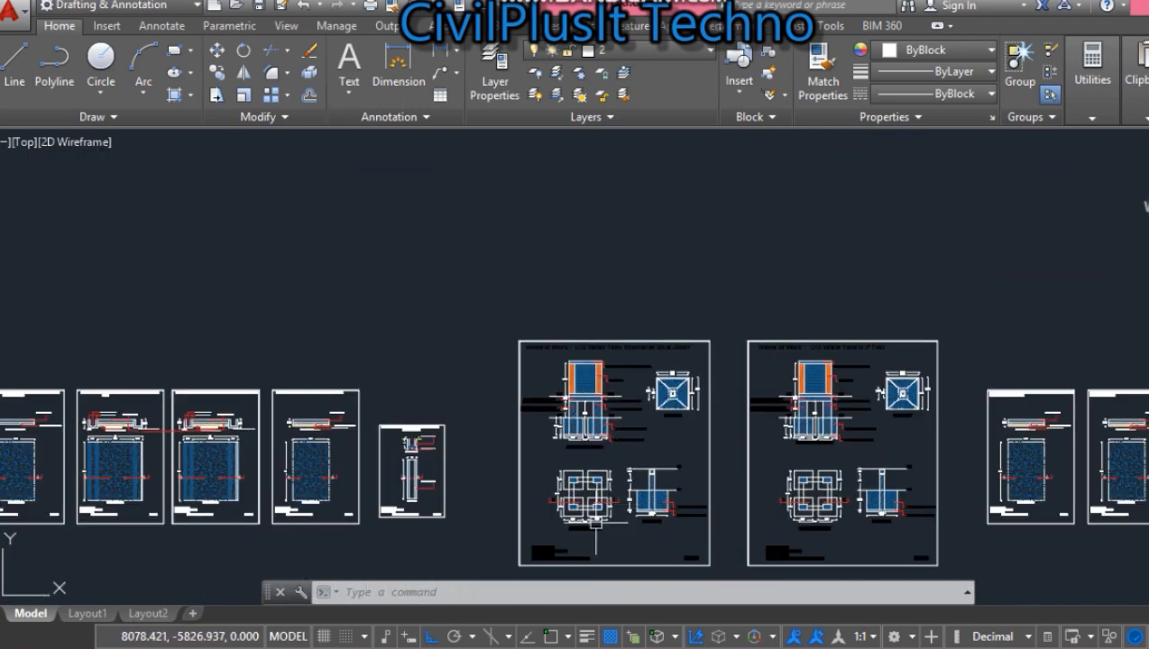
Examine the dimensions in the water tank's proposed plan and side view.
scroll(595, 522, "up", 6)
scroll(595, 522, "up", 1)
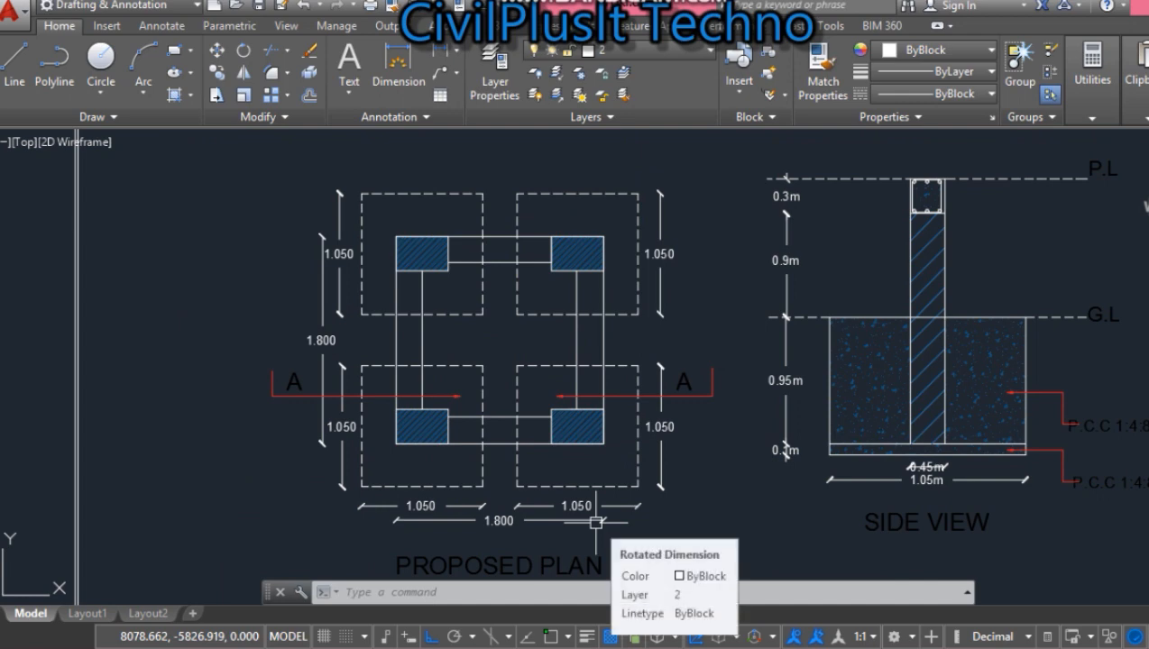
scroll(596, 522, "up", 1)
scroll(595, 522, "down", 2)
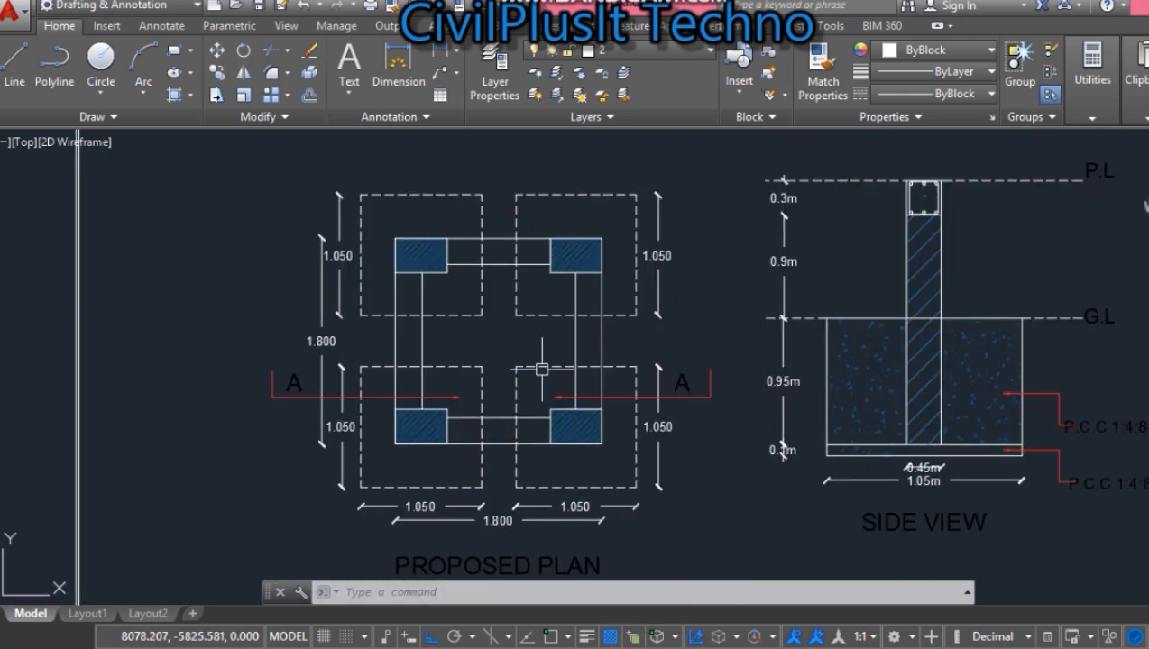
left_click(678, 648)
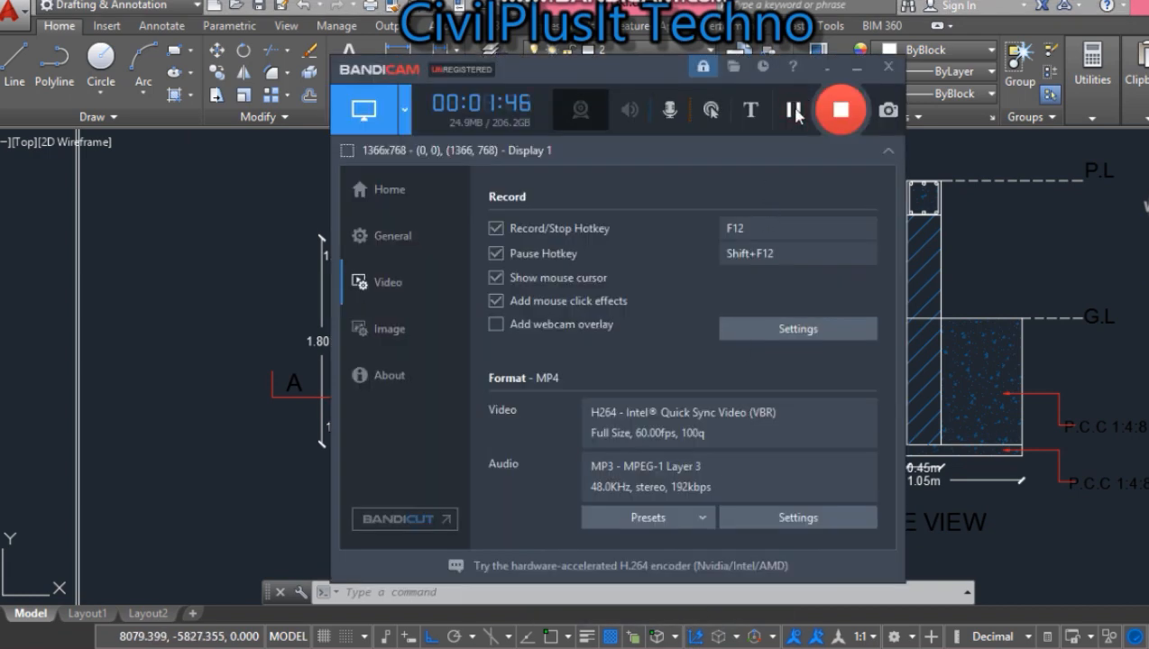
left_click(830, 72)
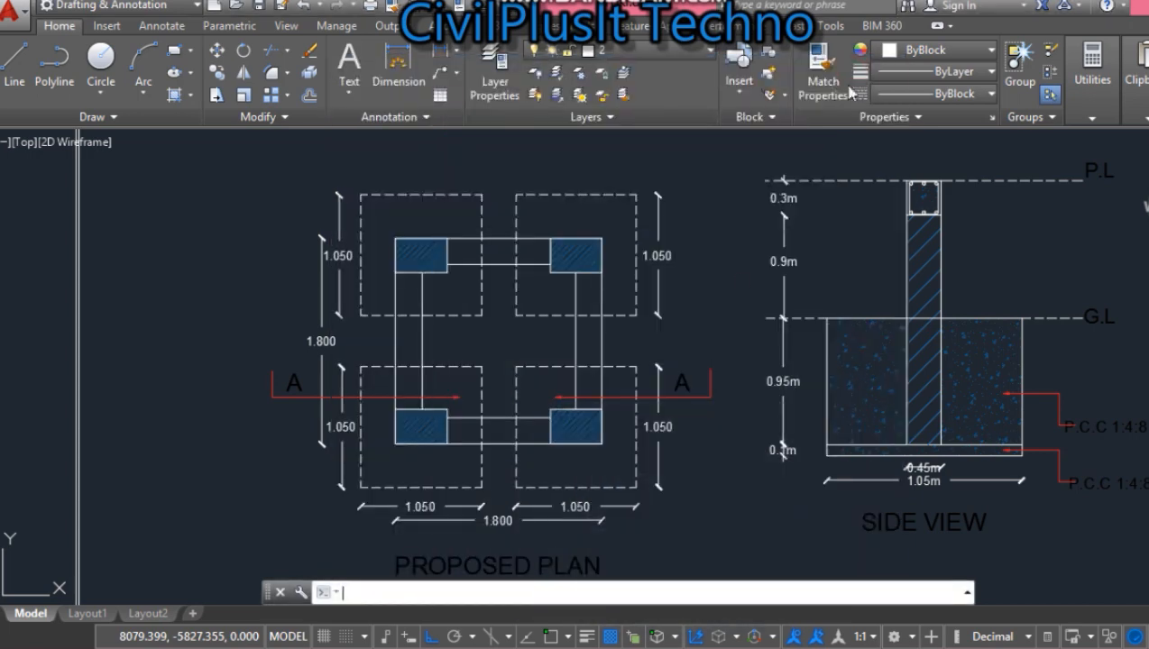
Examine the Shamshan Ghat Jindri water tank sheet, including its title block, cross section A'A and top view.
scroll(650, 287, "down", 5)
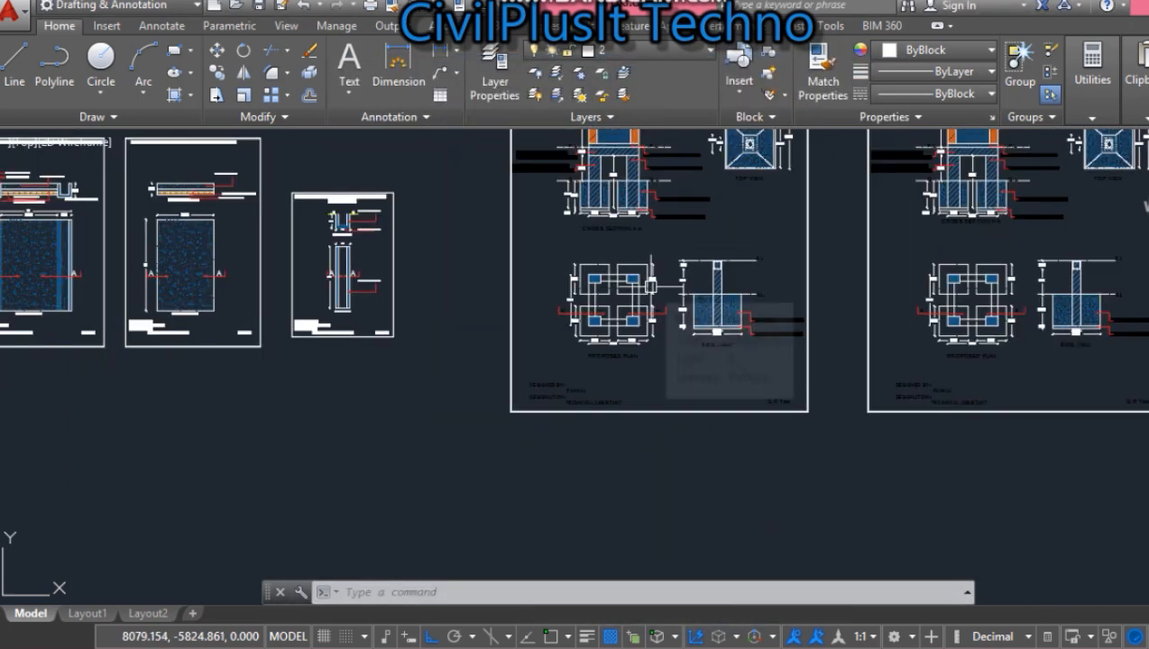
scroll(569, 449, "up", 5)
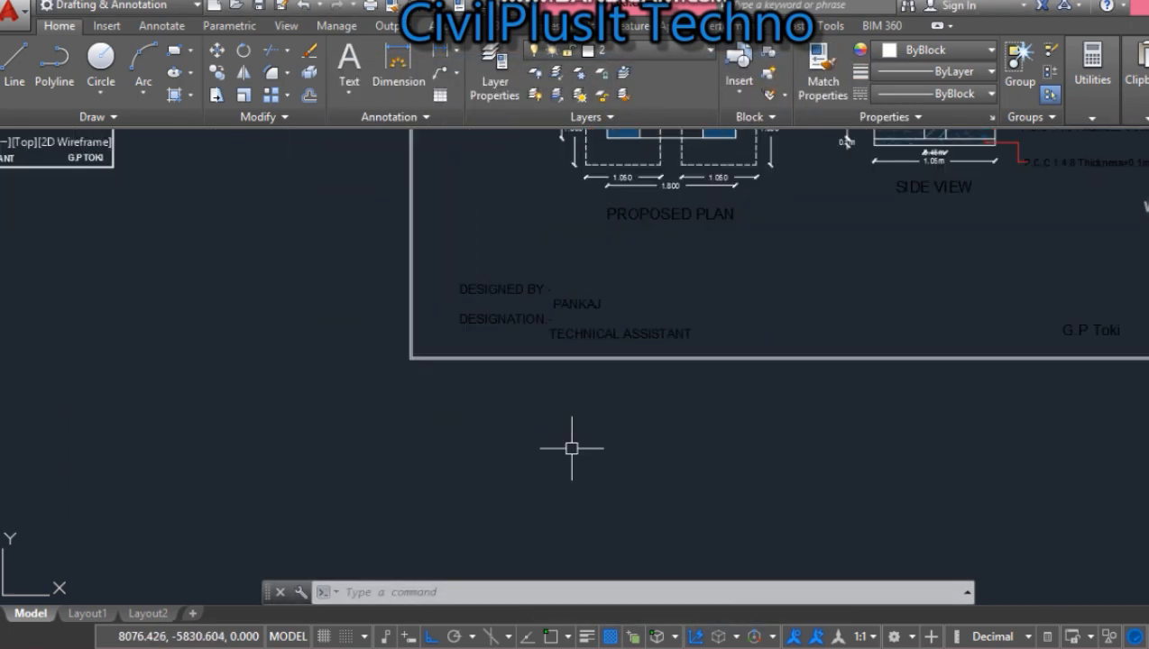
scroll(575, 449, "down", 5)
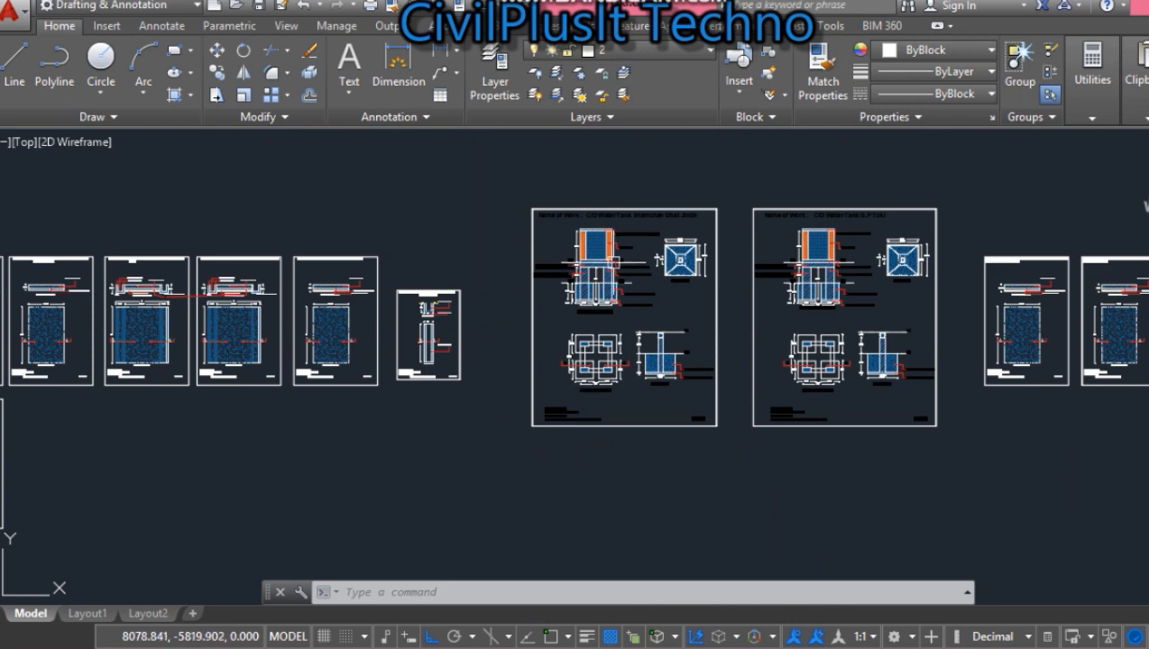
scroll(613, 262, "up", 5)
scroll(613, 263, "up", 1)
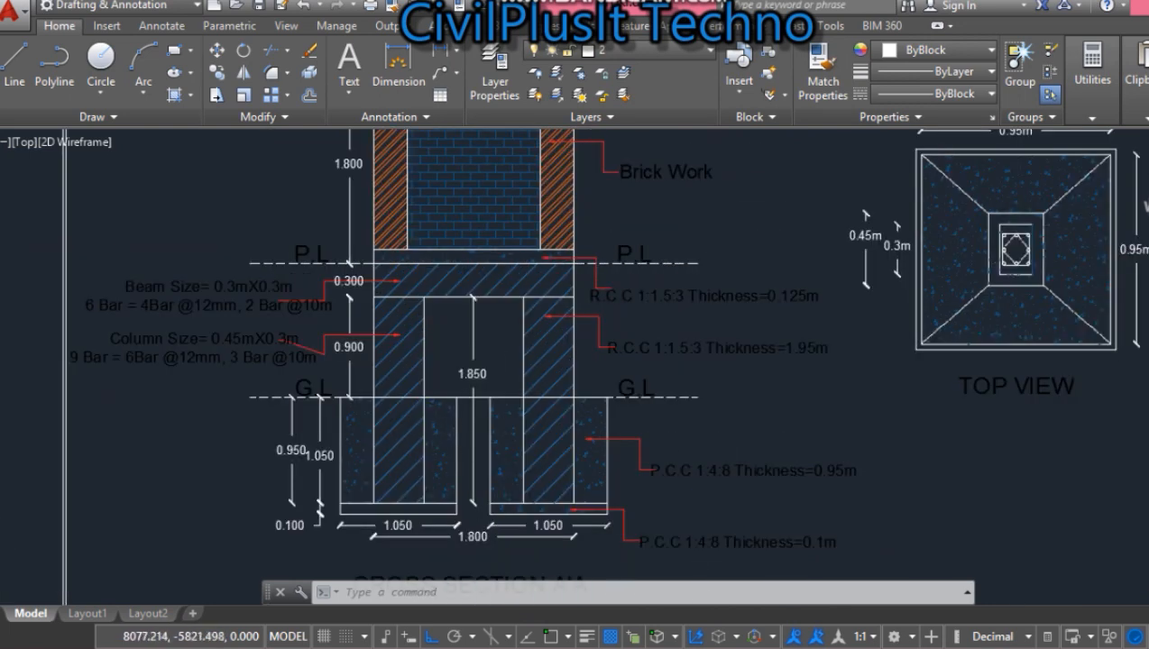
scroll(405, 443, "down", 3)
scroll(404, 444, "up", 2)
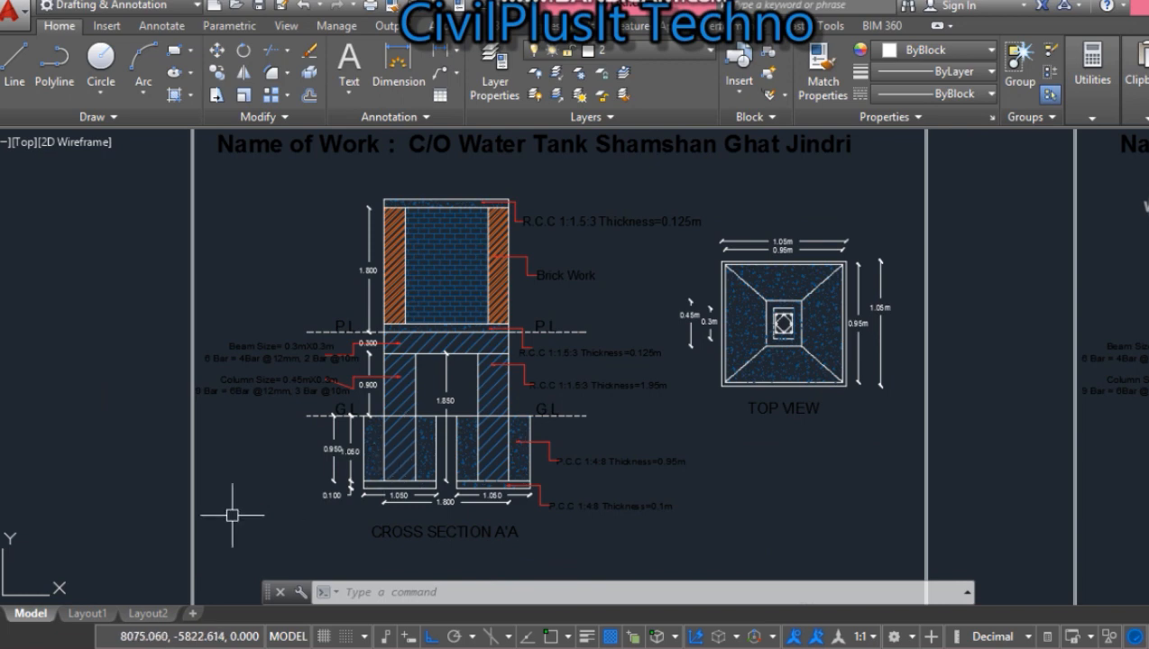
Switch to the HPSR 2020 sheet in Excel and review the Shamshan Ghat Jindri tank's Annexture-A, cost index and estimate header.
key("alt+Tab")
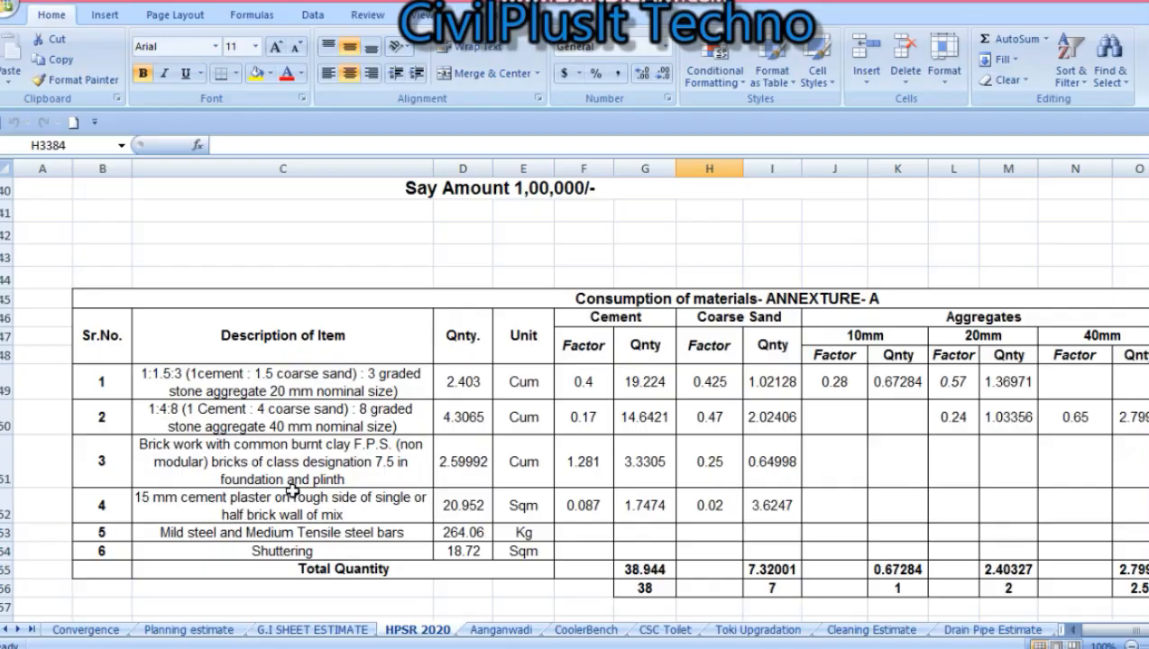
scroll(523, 411, "down", 12)
scroll(527, 421, "down", 1)
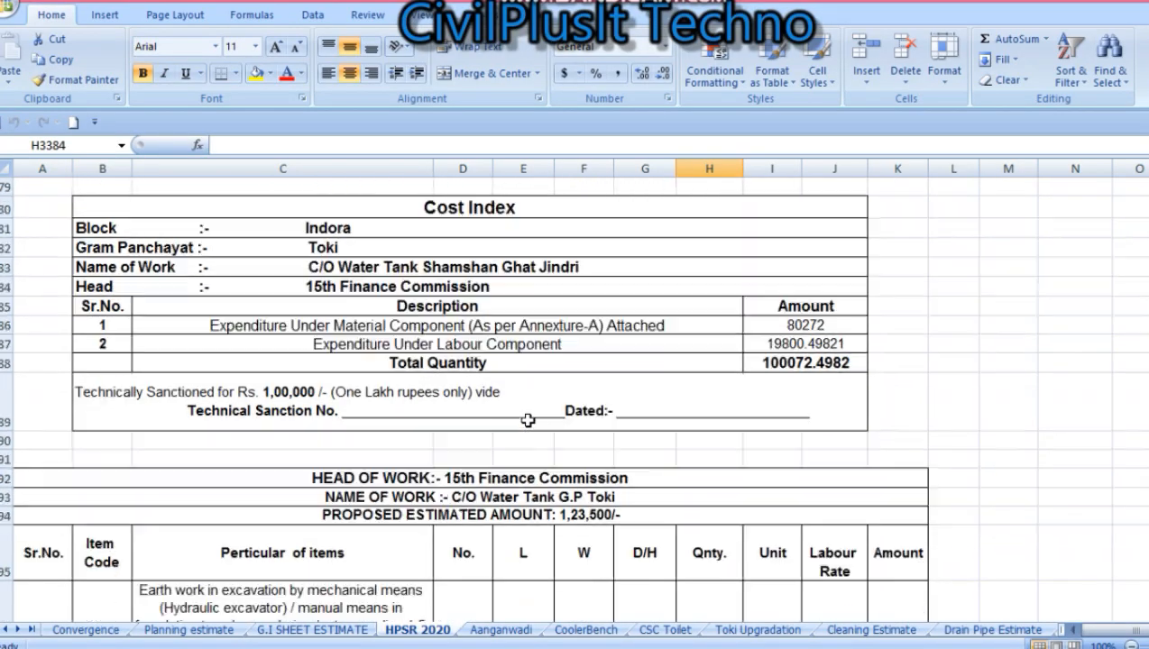
scroll(527, 420, "up", 9)
scroll(527, 421, "up", 17)
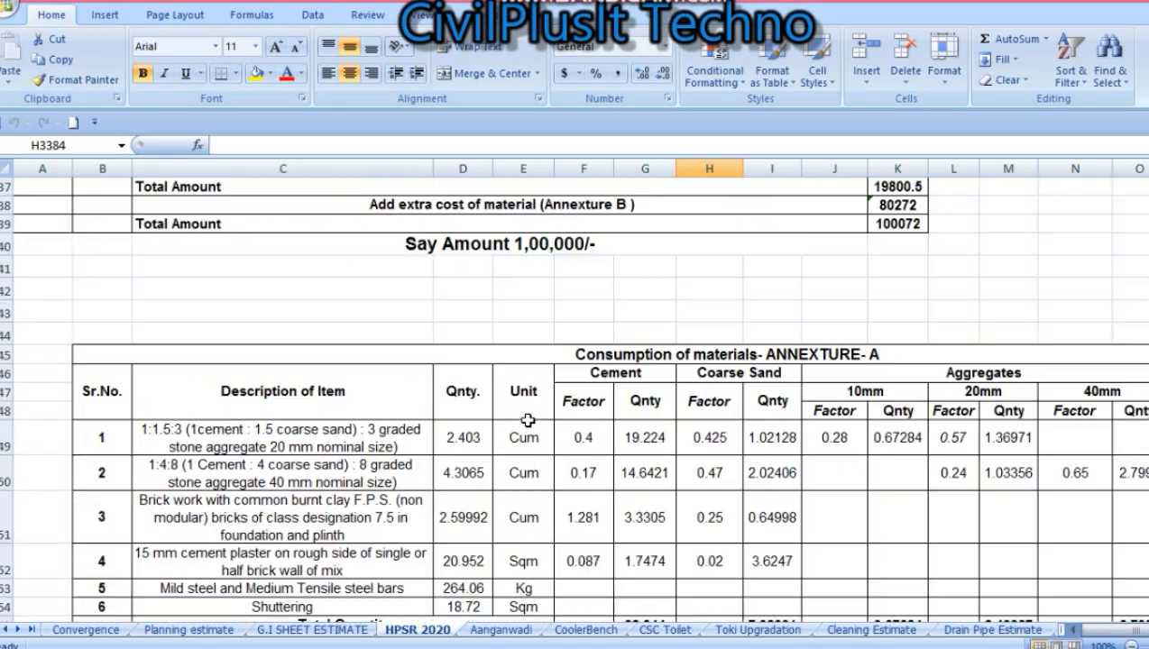
scroll(528, 420, "up", 20)
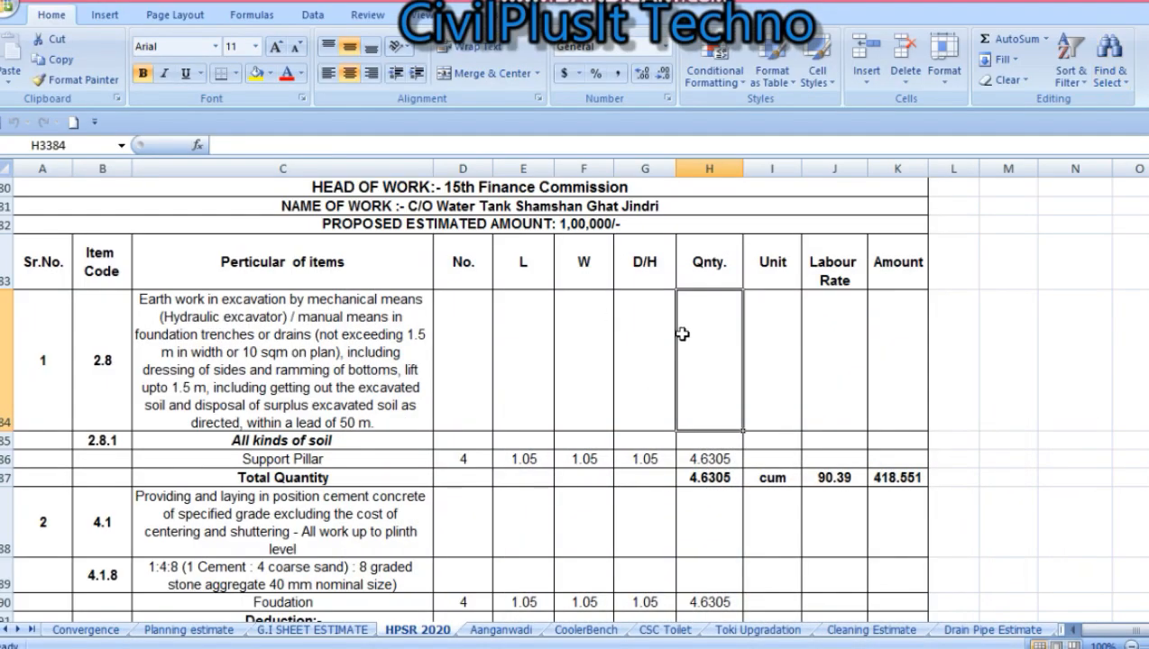
Examine estimate item 2.8, earth work in excavation, including its all kinds of soil entry and labour rate.
left_click(304, 386)
scroll(304, 386, "down", 3)
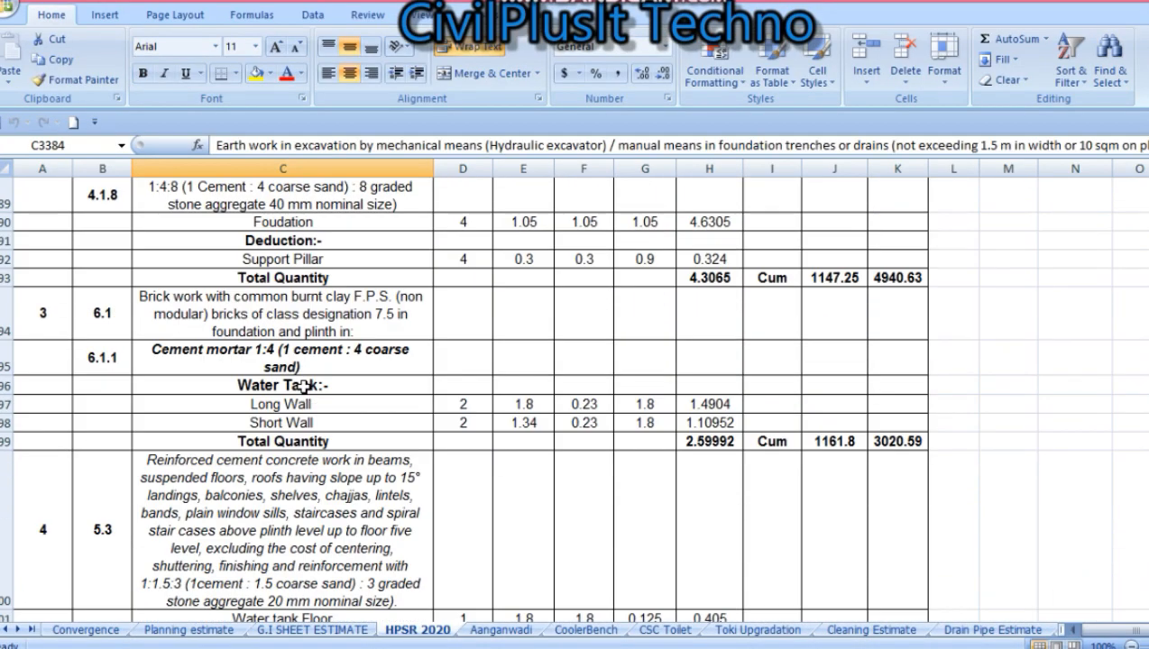
scroll(304, 386, "up", 3)
scroll(304, 387, "down", 3)
scroll(304, 387, "up", 2)
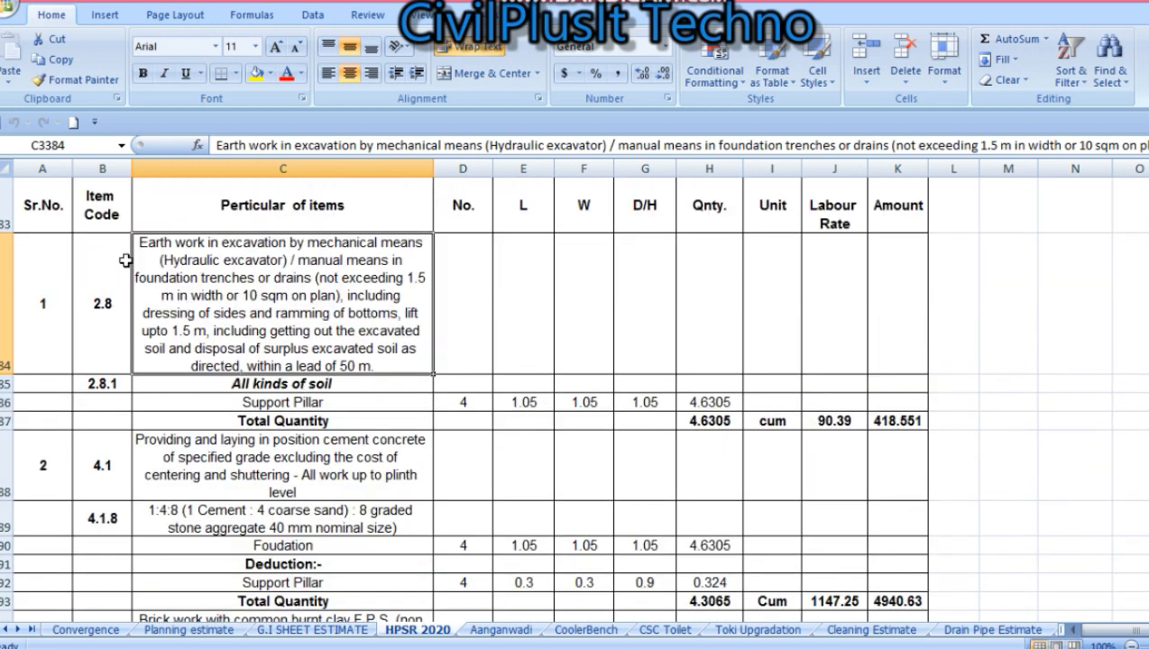
left_click_drag(69, 290, 891, 422)
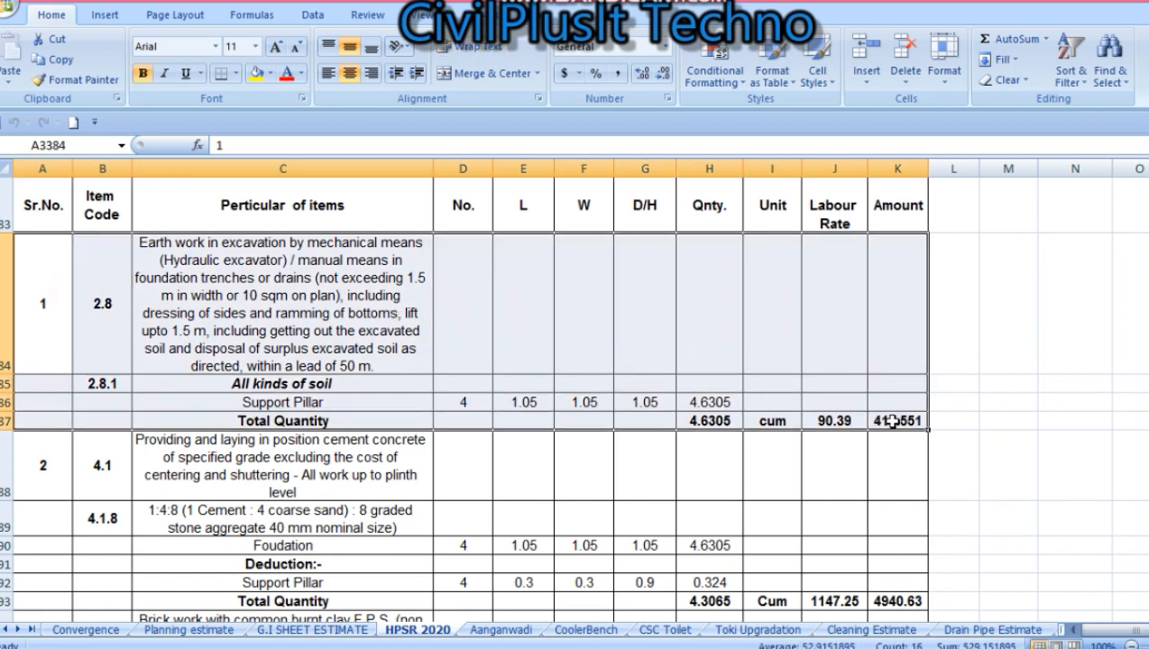
left_click(386, 388)
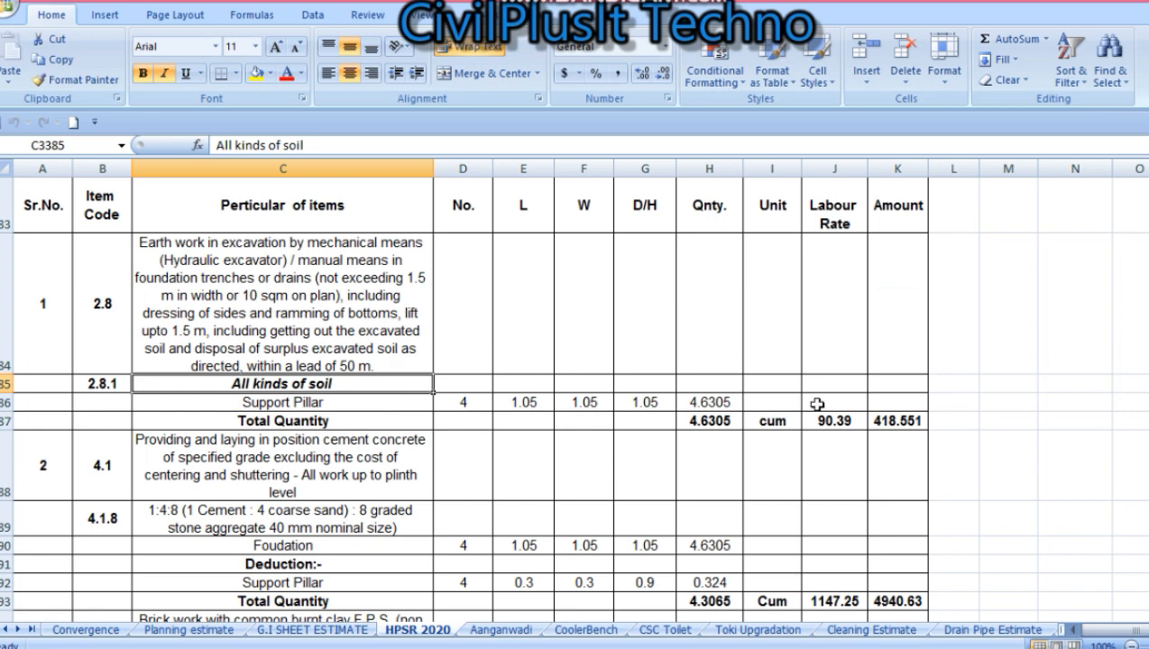
left_click(842, 421)
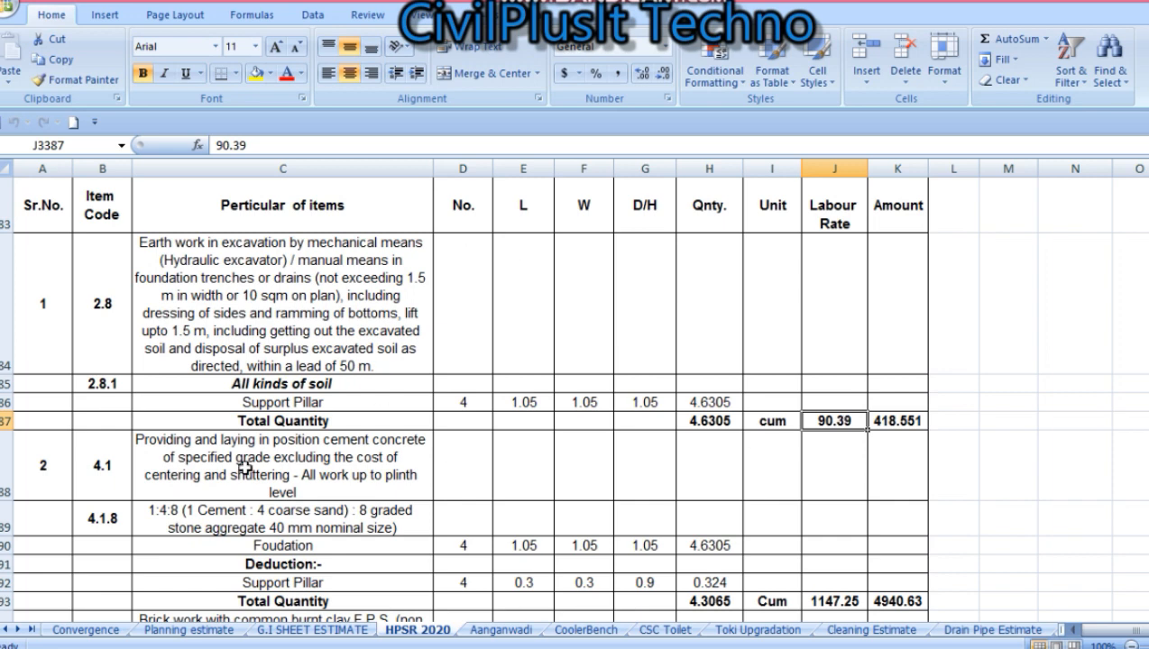
Switch to the Labour Rate 2020-350 day PDF in Acrobat and return to its title page.
left_click(231, 648)
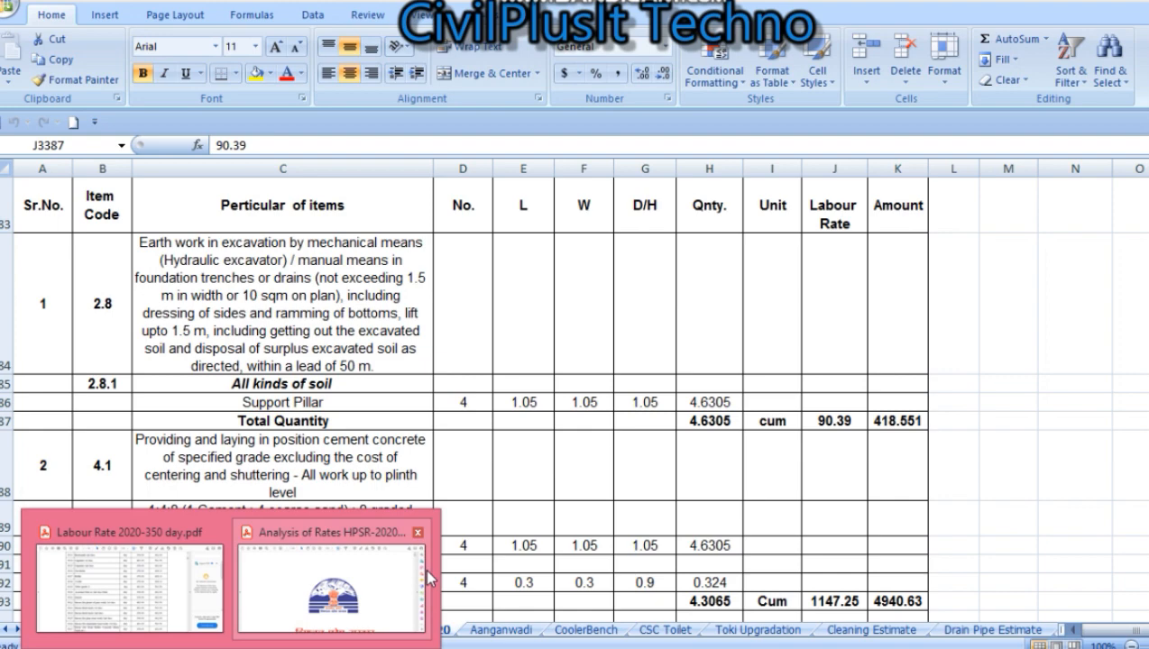
left_click(358, 584)
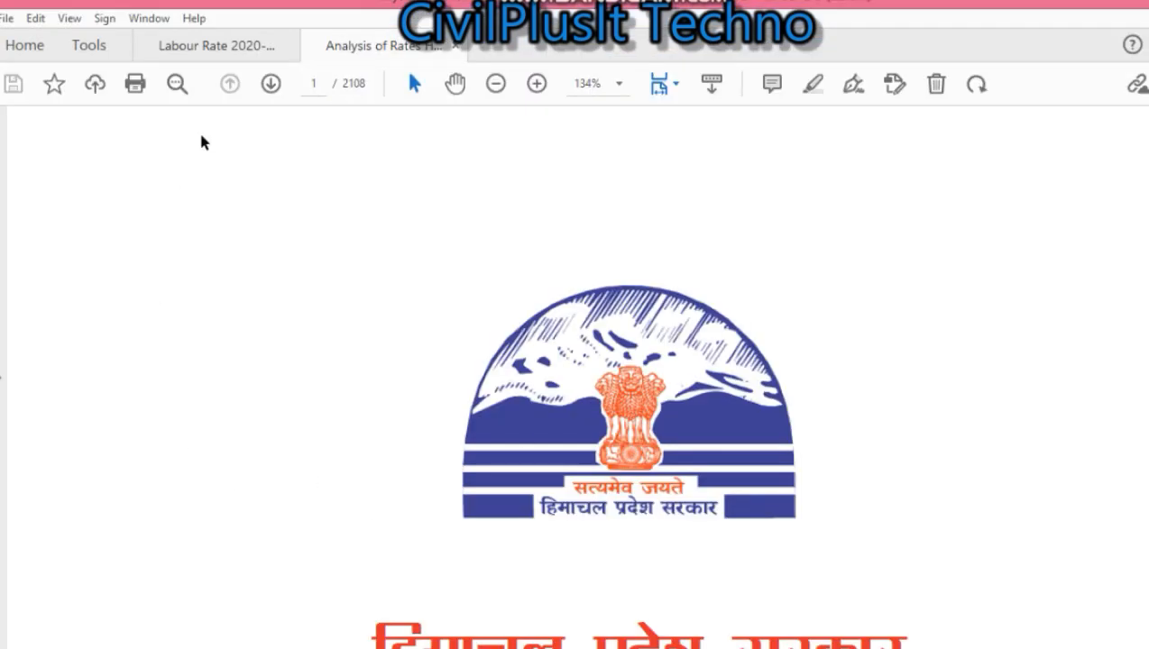
left_click(238, 50)
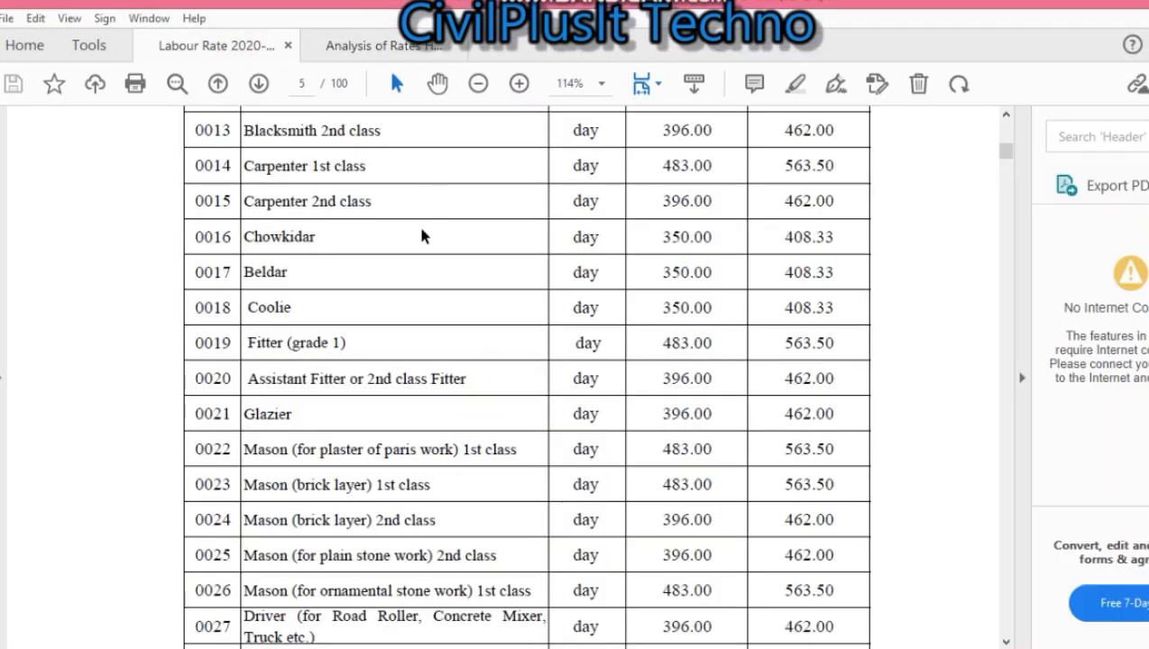
scroll(421, 236, "up", 3)
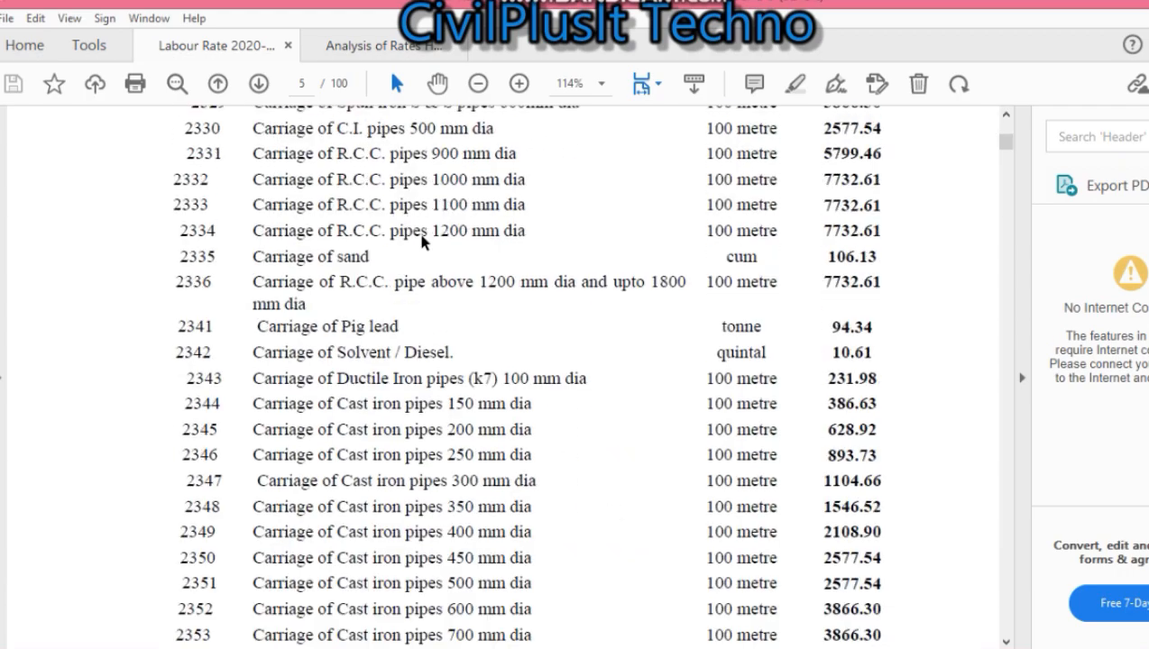
scroll(421, 240, "up", 10)
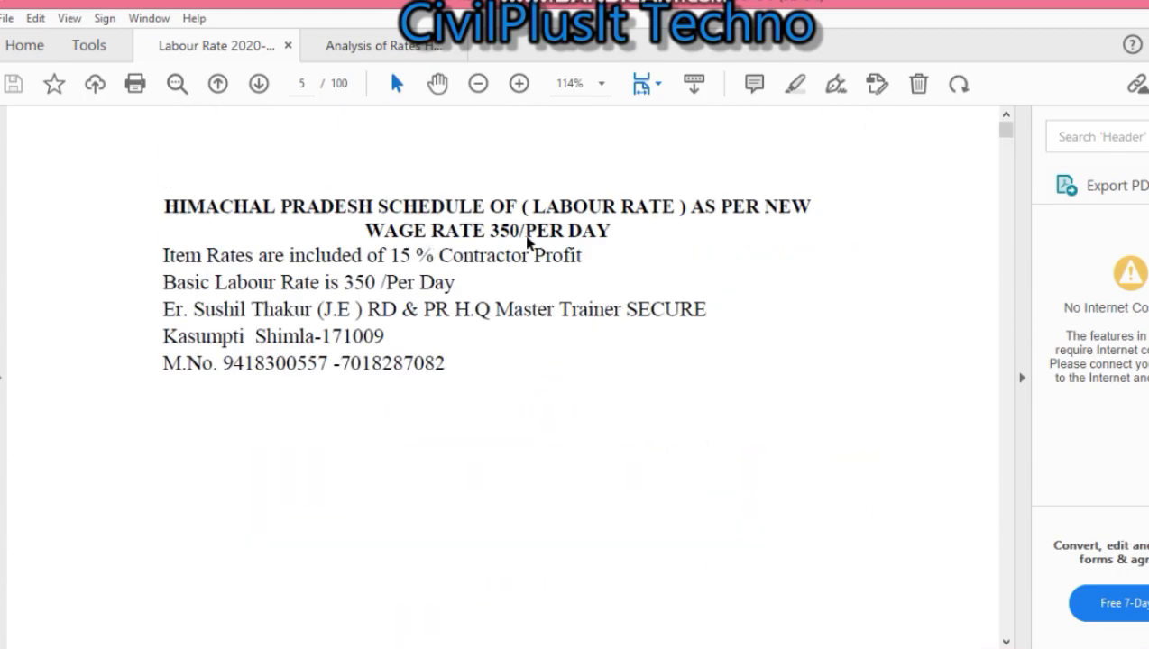
Examine the title page's wage rate, contractor profit and basic labour rate by selecting those passages.
left_click(485, 230)
left_click_drag(485, 231, 622, 235)
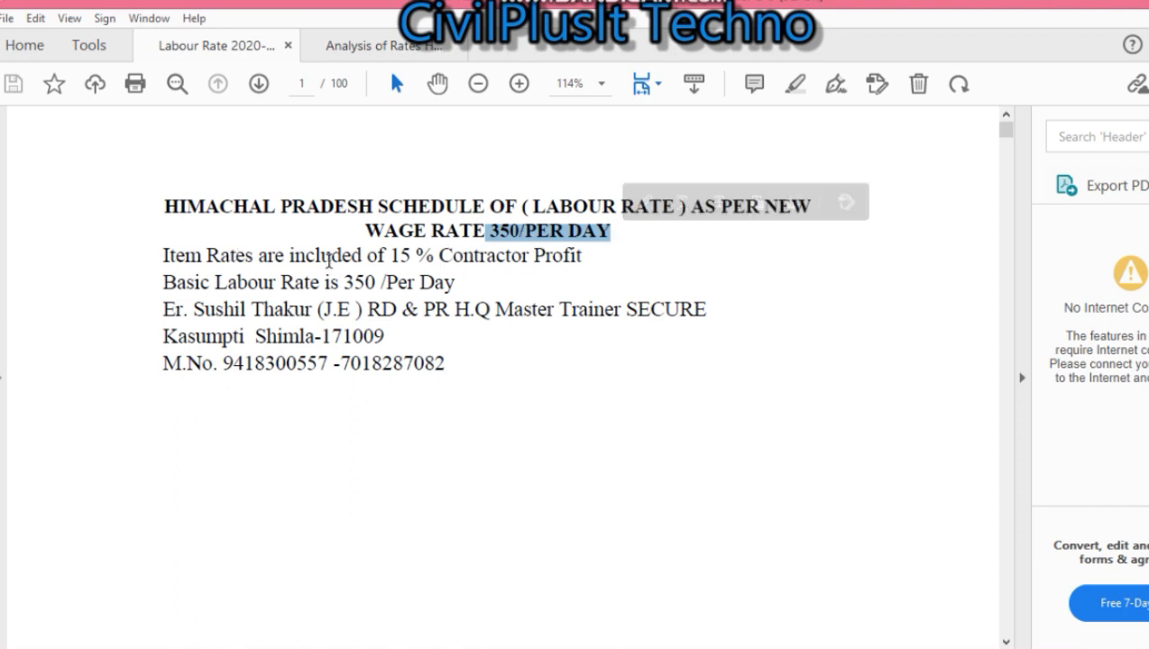
left_click_drag(390, 260, 597, 257)
left_click(597, 257)
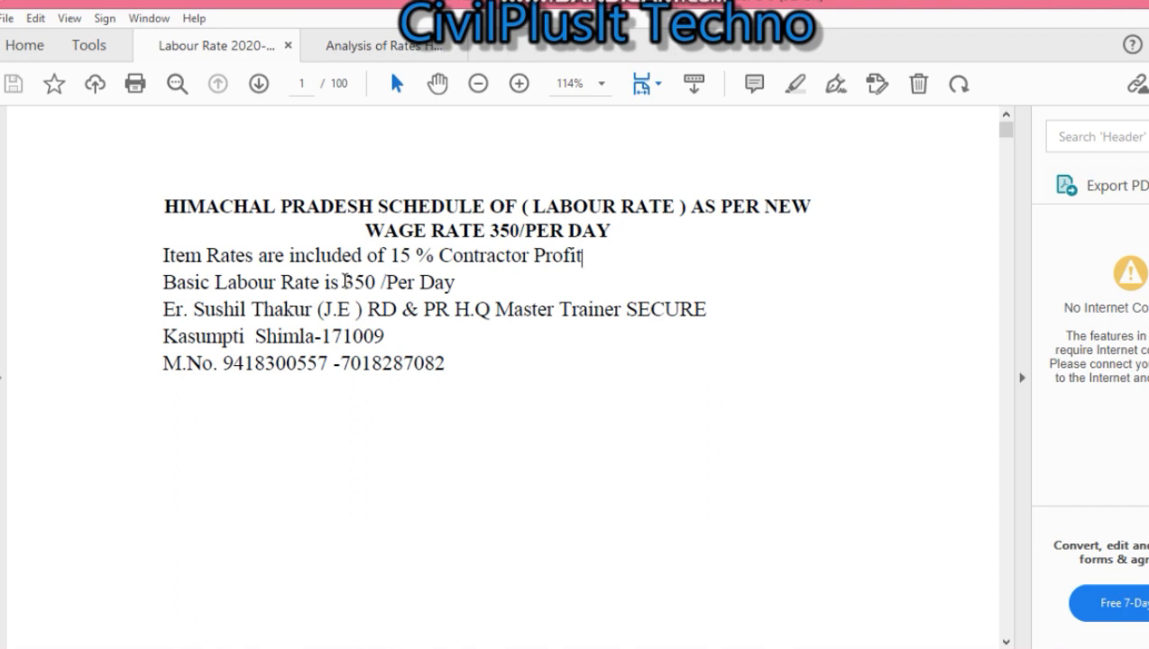
left_click_drag(340, 281, 455, 284)
scroll(566, 392, "down", 3)
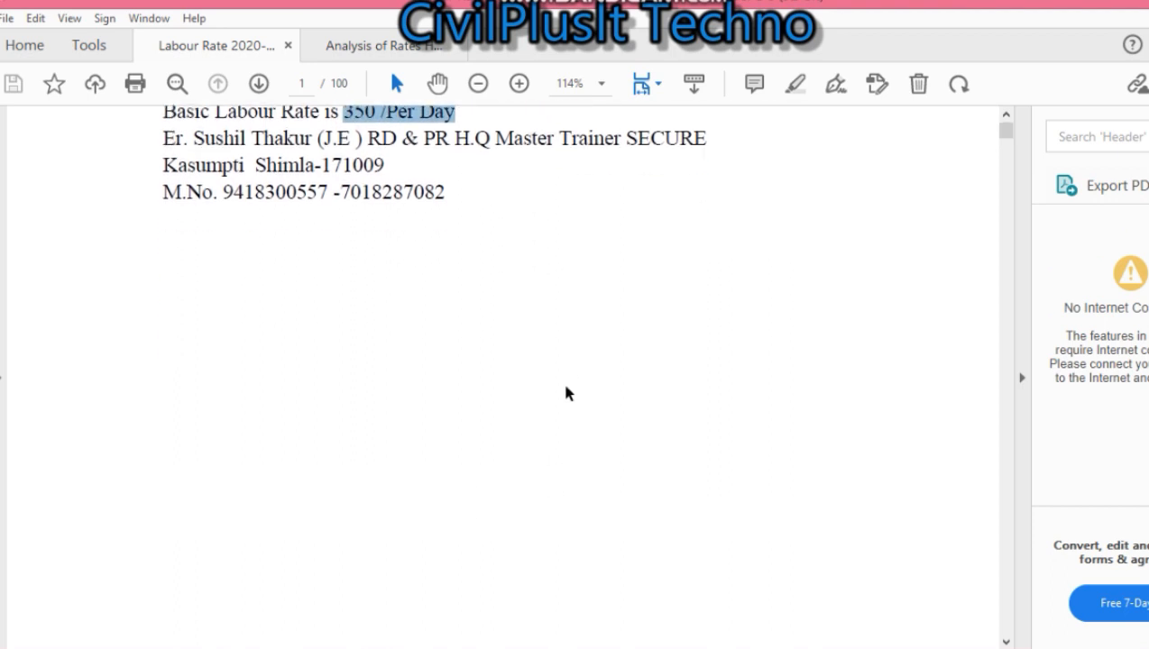
scroll(567, 393, "up", 3)
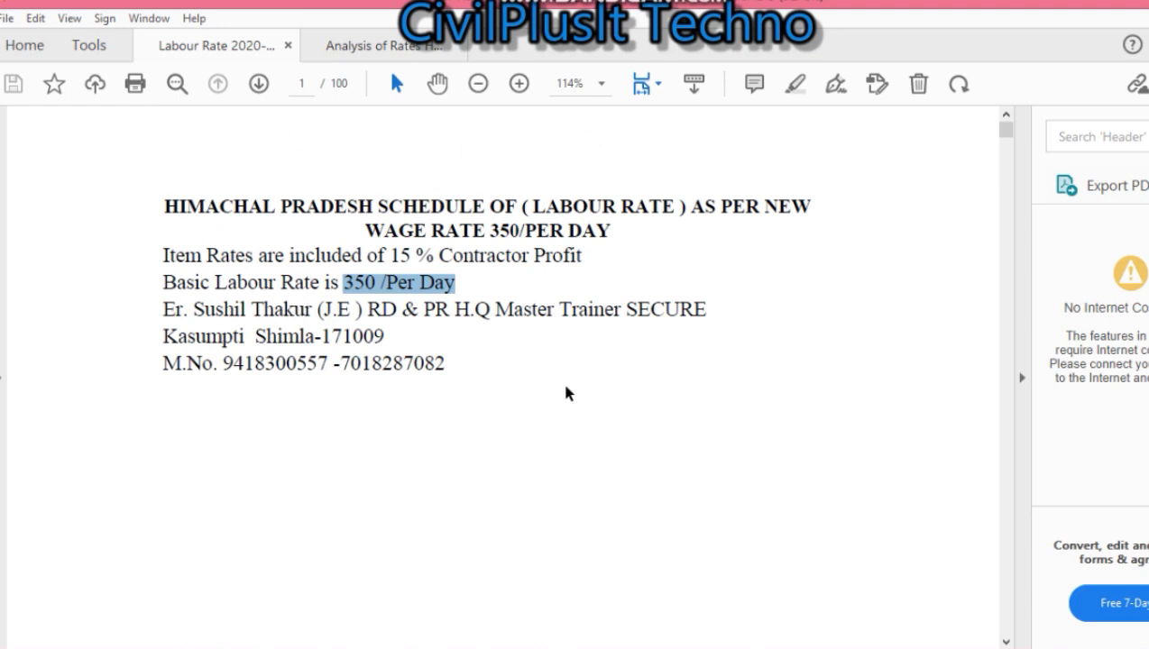
scroll(566, 392, "down", 5)
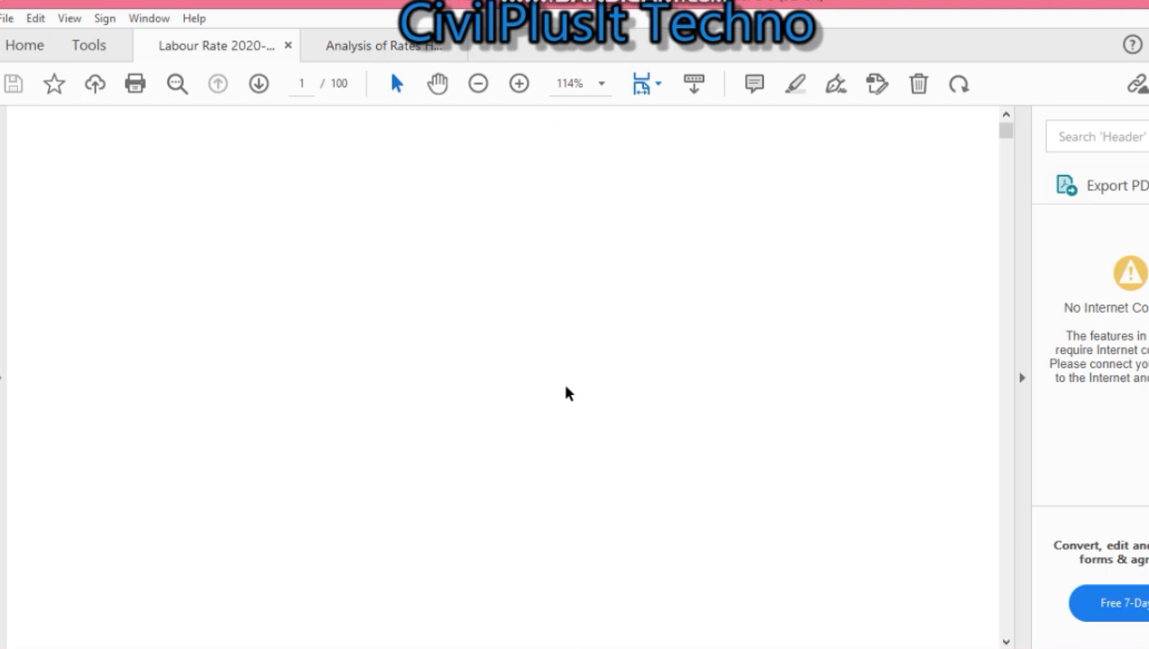
Return to the Excel estimate and review its work items from concrete and brickwork through shuttering to the final amounts.
left_click(154, 647)
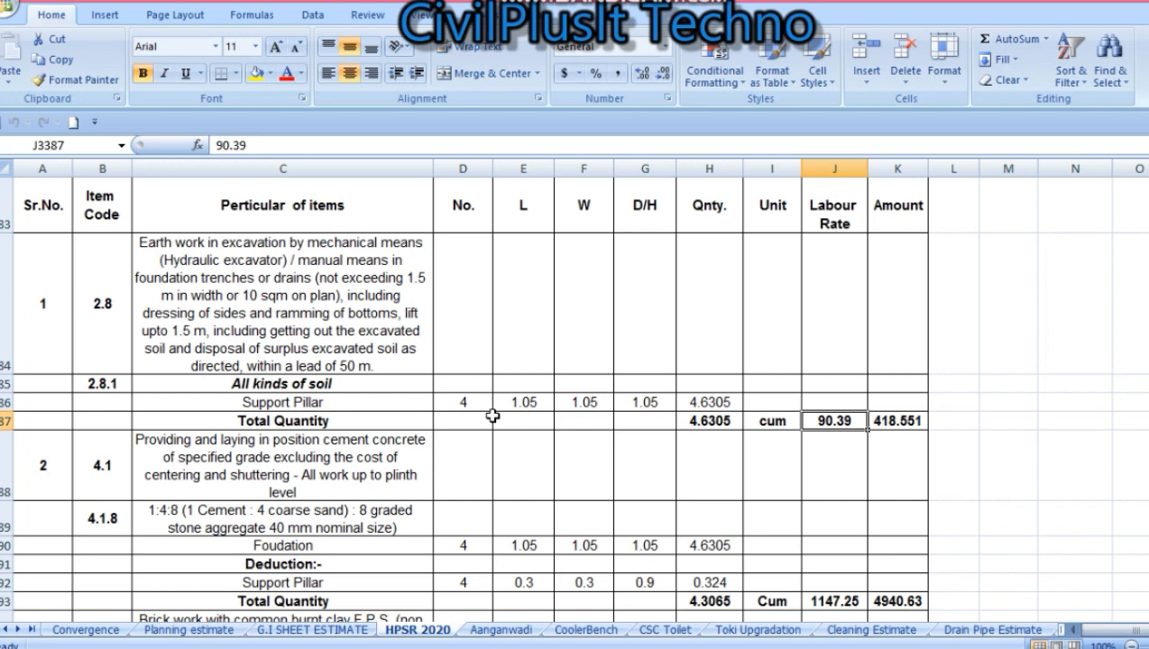
scroll(493, 416, "down", 6)
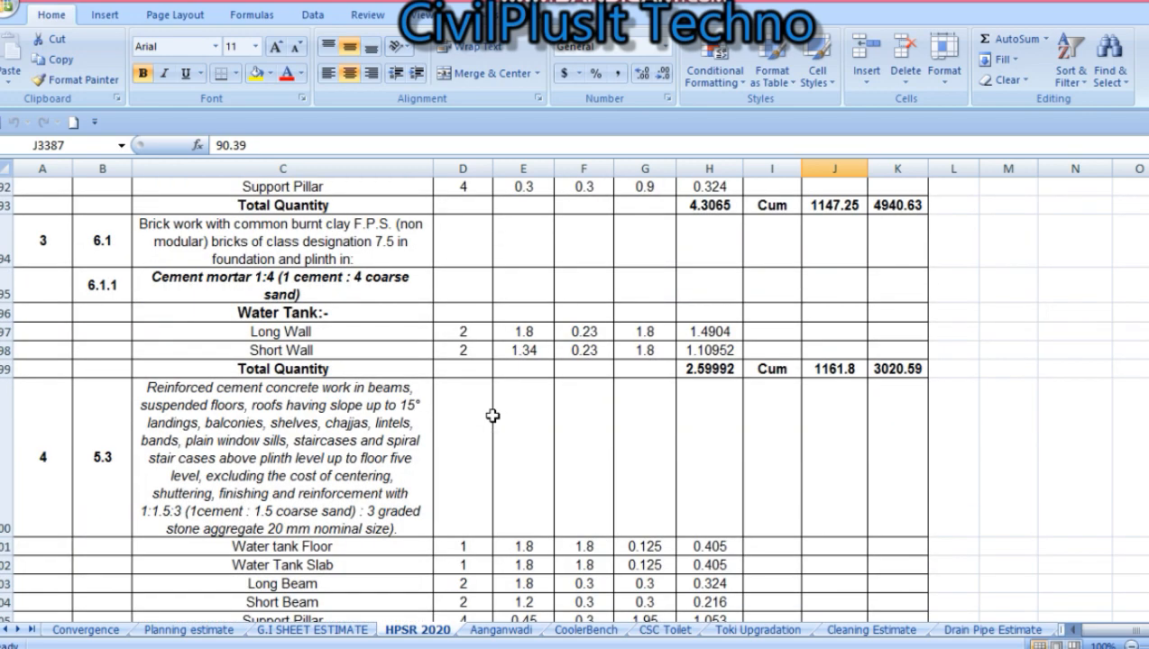
scroll(493, 415, "up", 4)
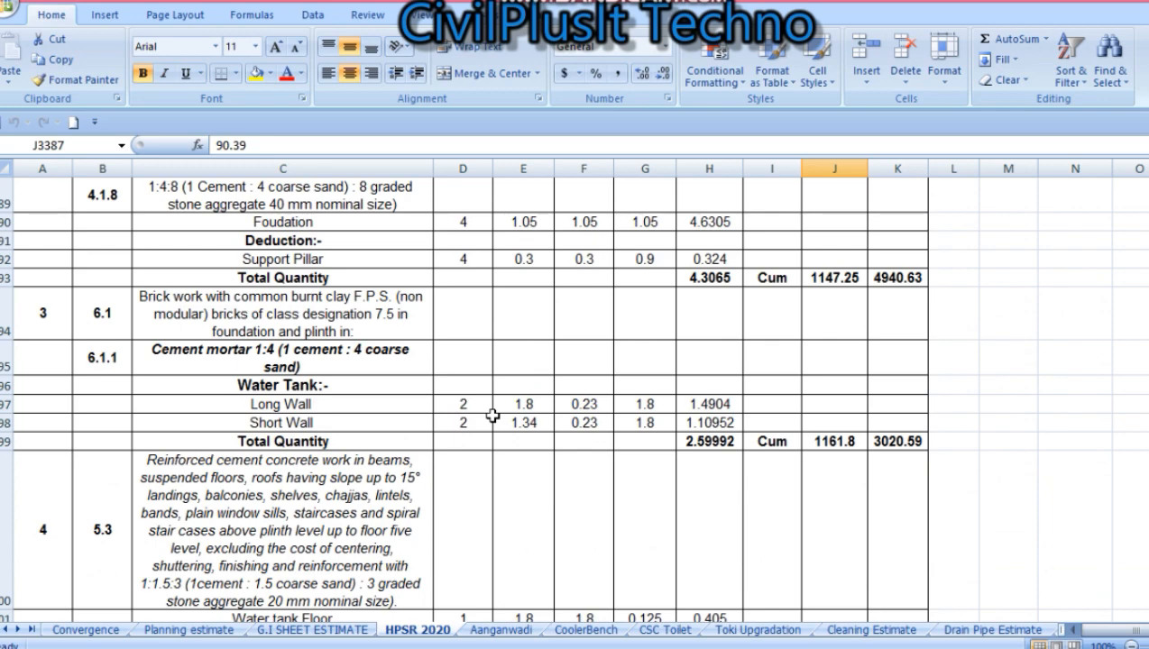
scroll(492, 415, "down", 4)
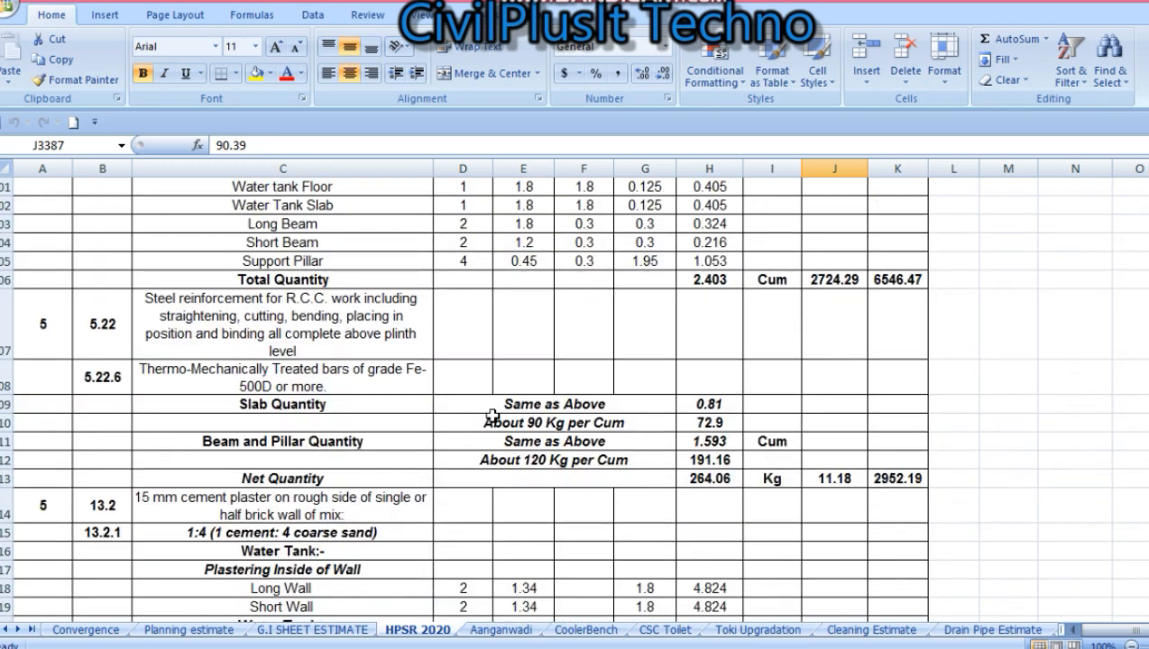
scroll(492, 415, "down", 3)
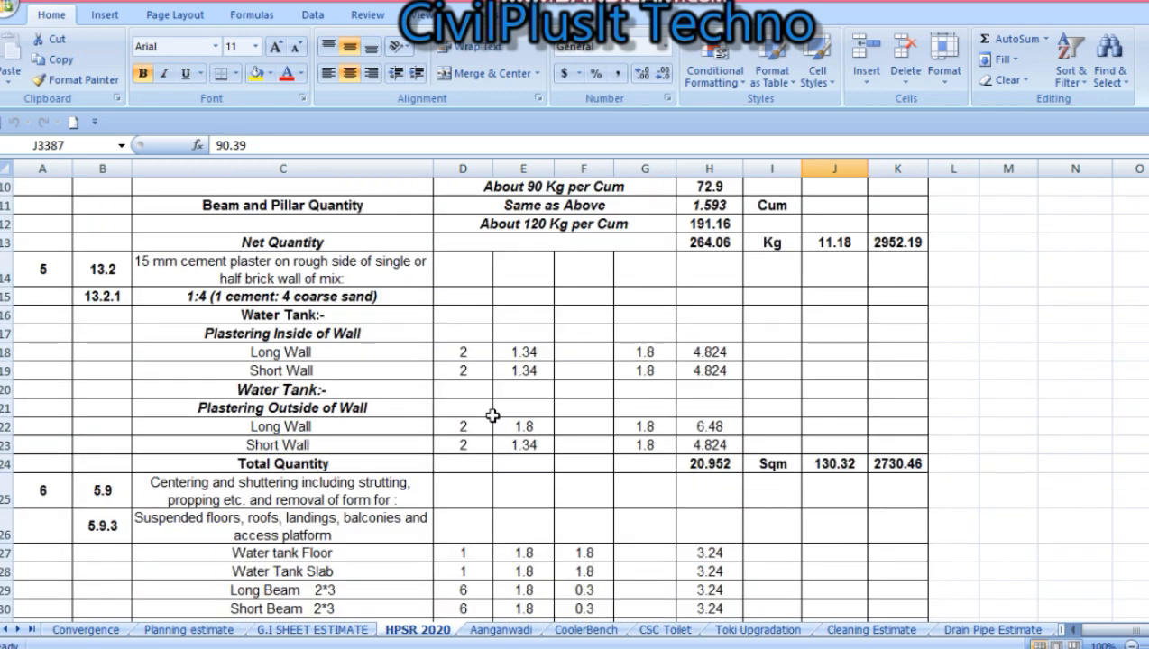
scroll(492, 415, "down", 4)
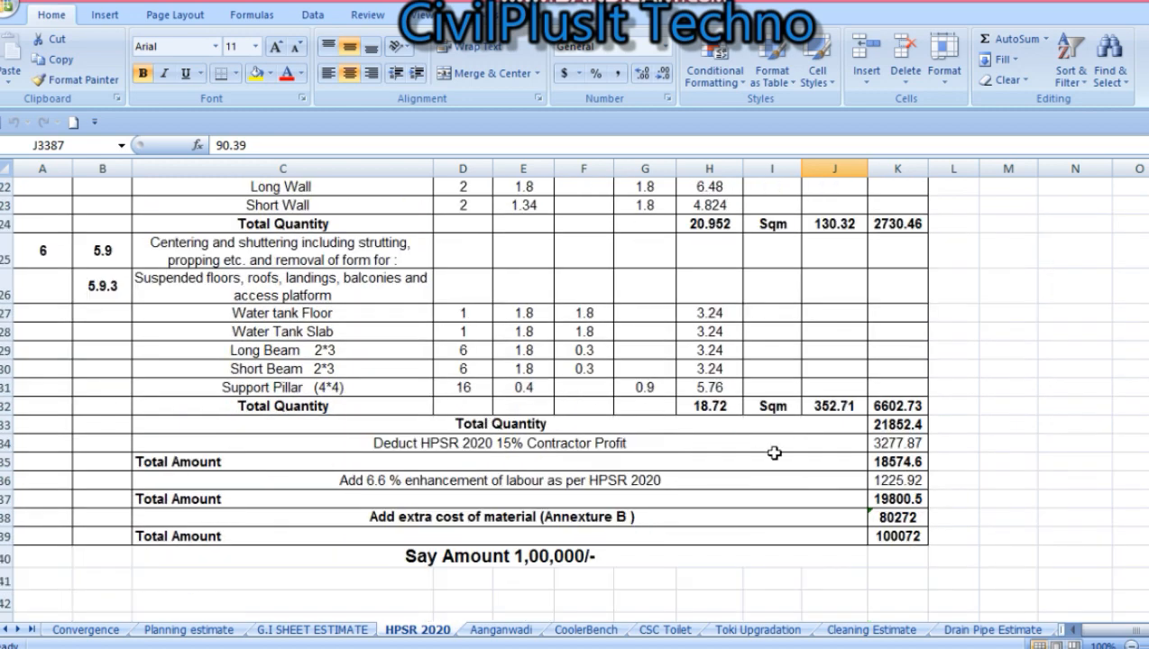
Recheck the contractor profit deduction, labour enhancement and material cost lines, plus the concrete, brickwork and reinforced concrete quantities.
scroll(769, 425, "up", 2)
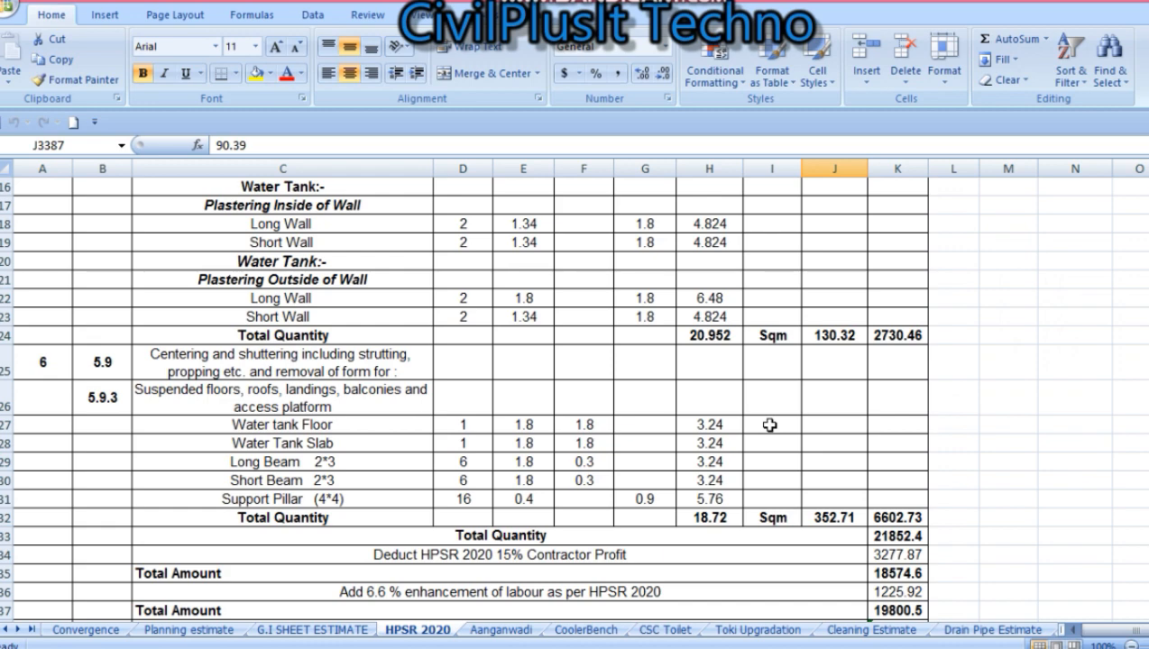
scroll(769, 425, "down", 4)
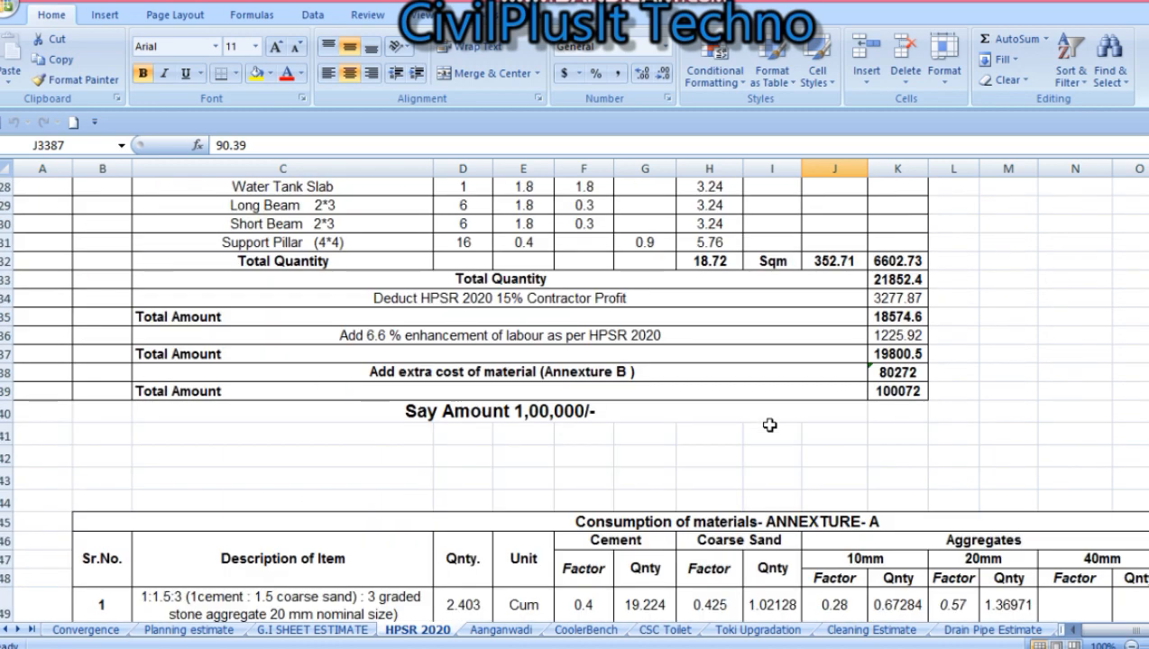
scroll(769, 425, "up", 9)
scroll(769, 425, "up", 2)
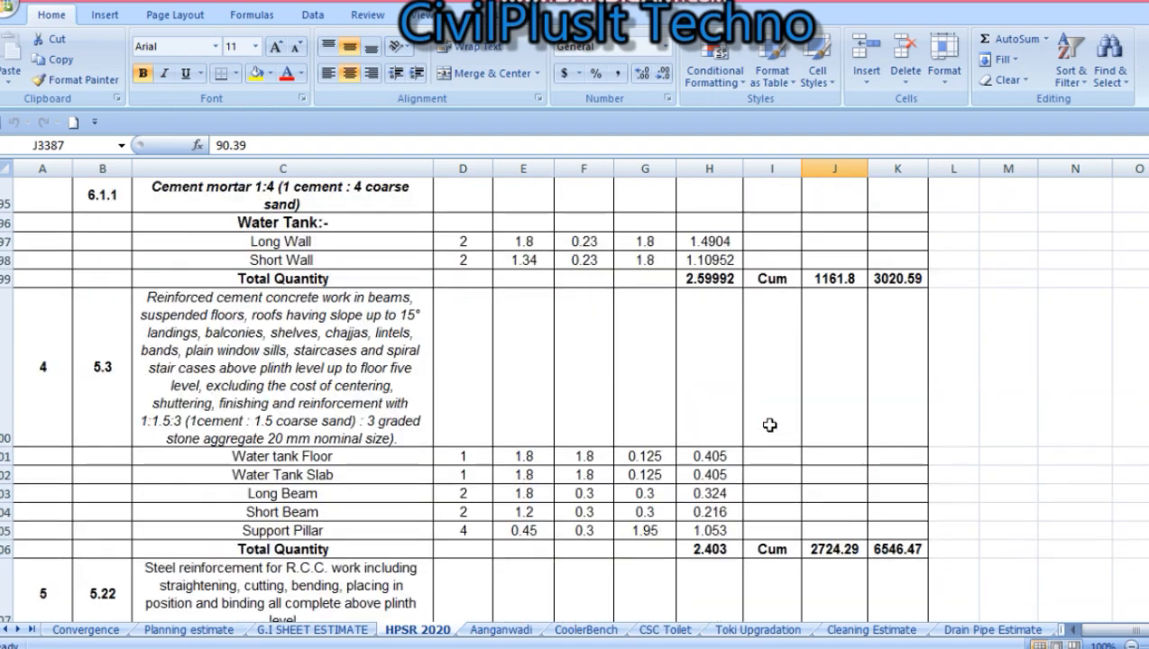
scroll(769, 425, "up", 2)
scroll(769, 425, "up", 2)
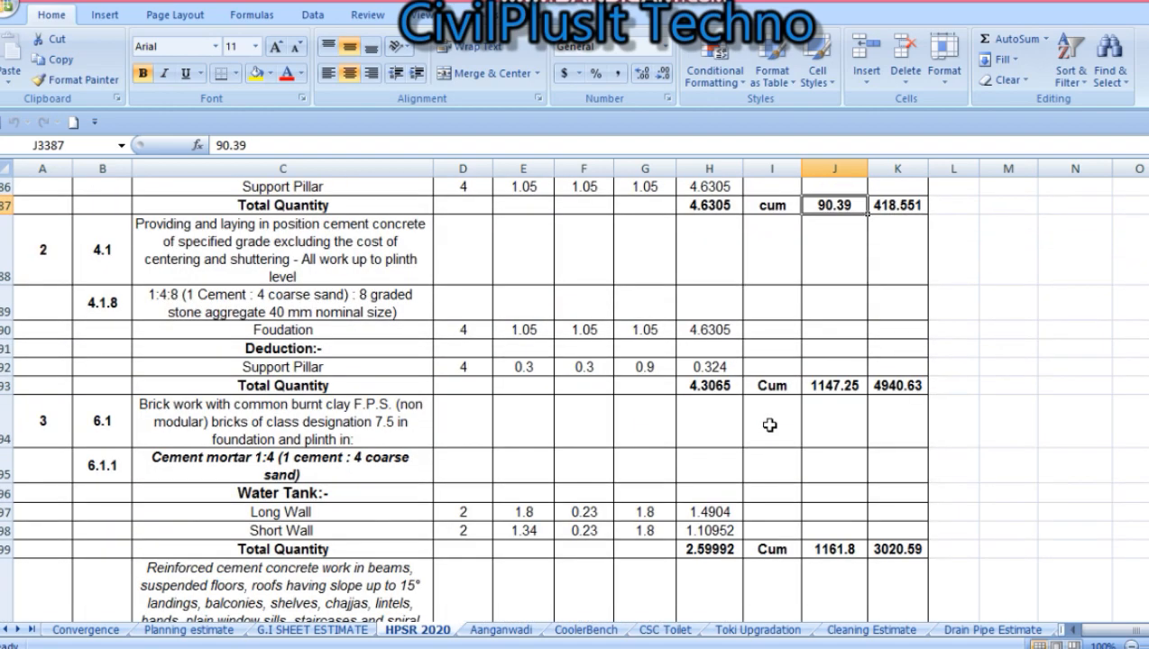
scroll(769, 425, "down", 5)
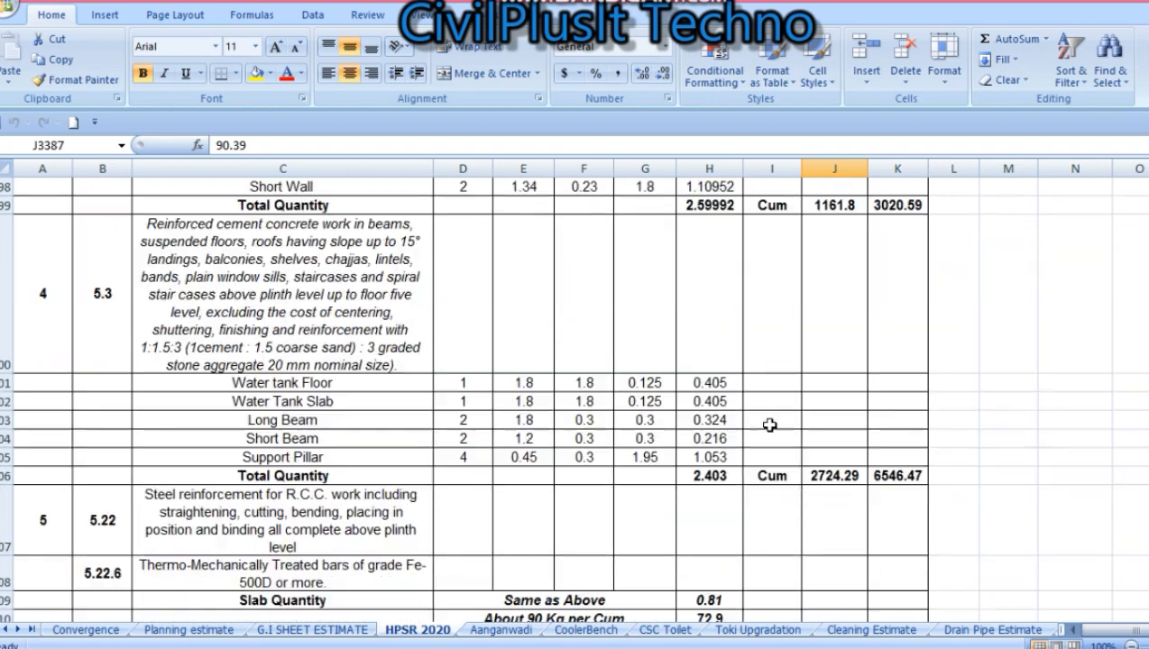
Review the estimate's steel reinforcement, 15 mm cement plaster and centering and shuttering quantities down to the final amount lines.
scroll(769, 424, "down", 1)
scroll(769, 425, "down", 1)
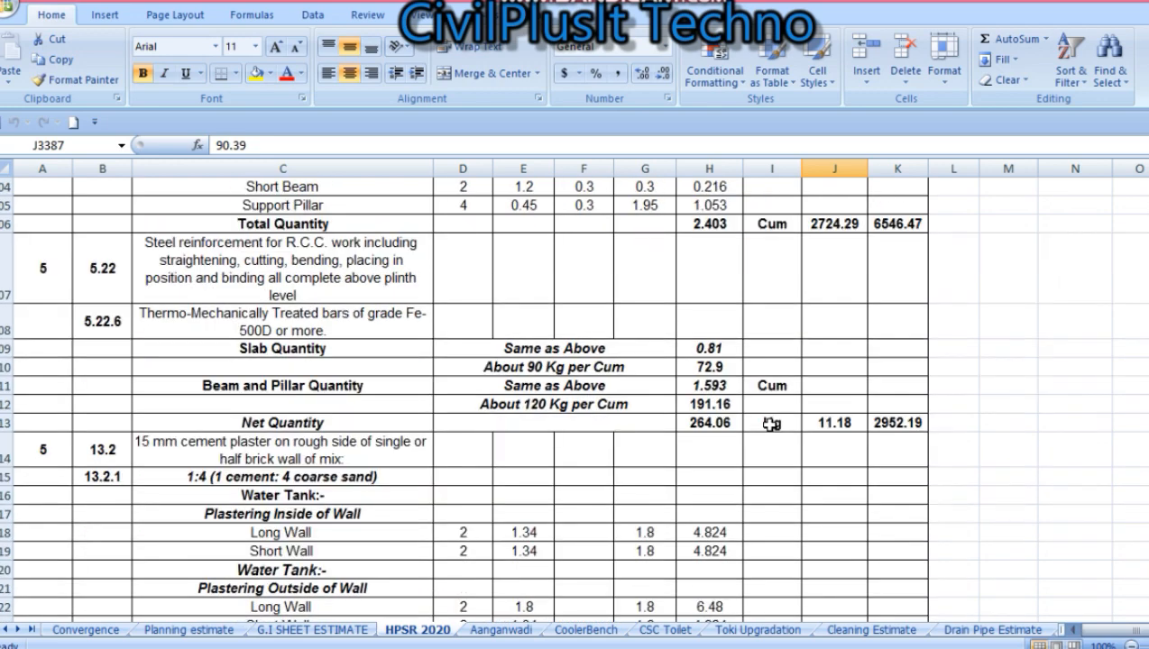
scroll(769, 424, "down", 2)
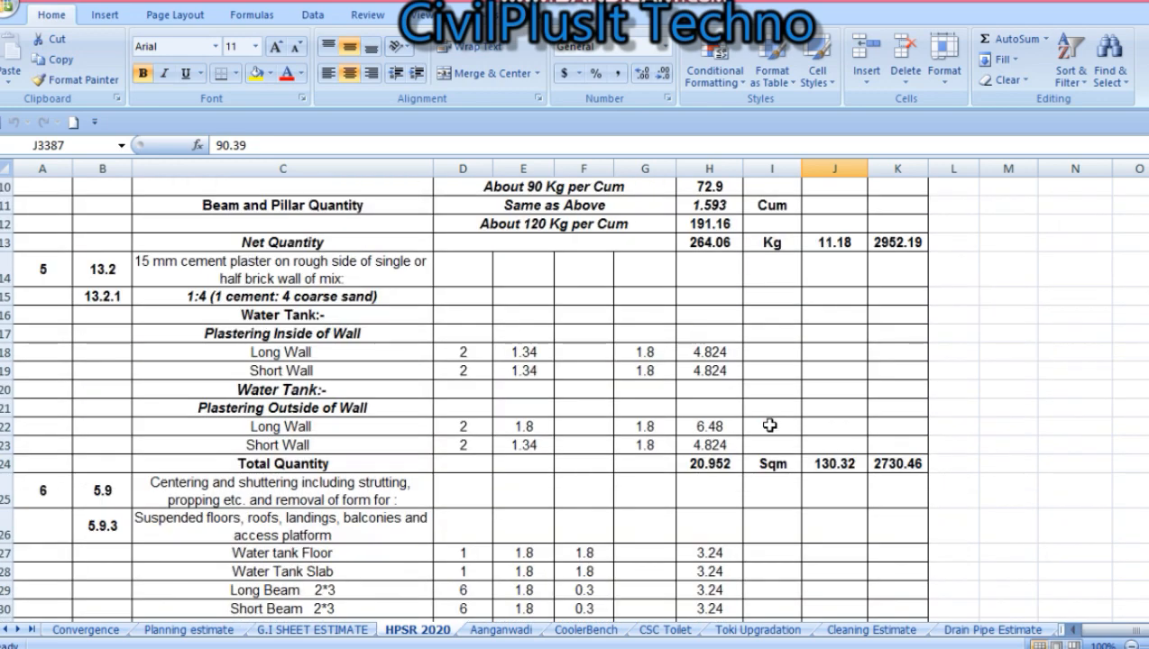
scroll(769, 425, "up", 2)
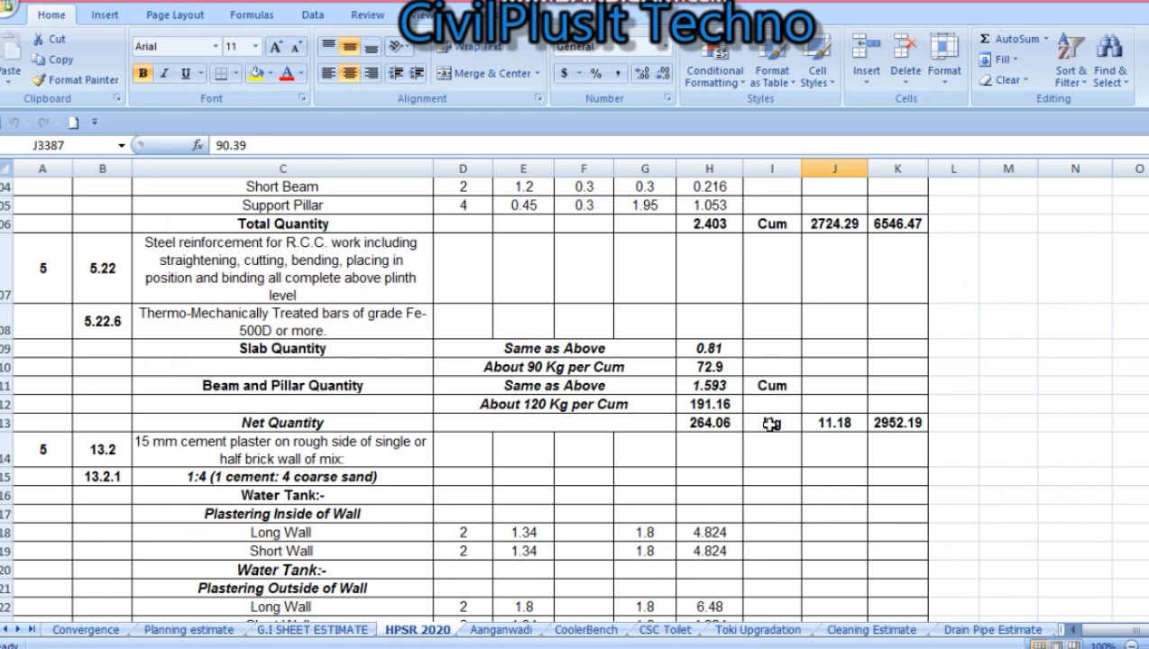
scroll(771, 424, "down", 2)
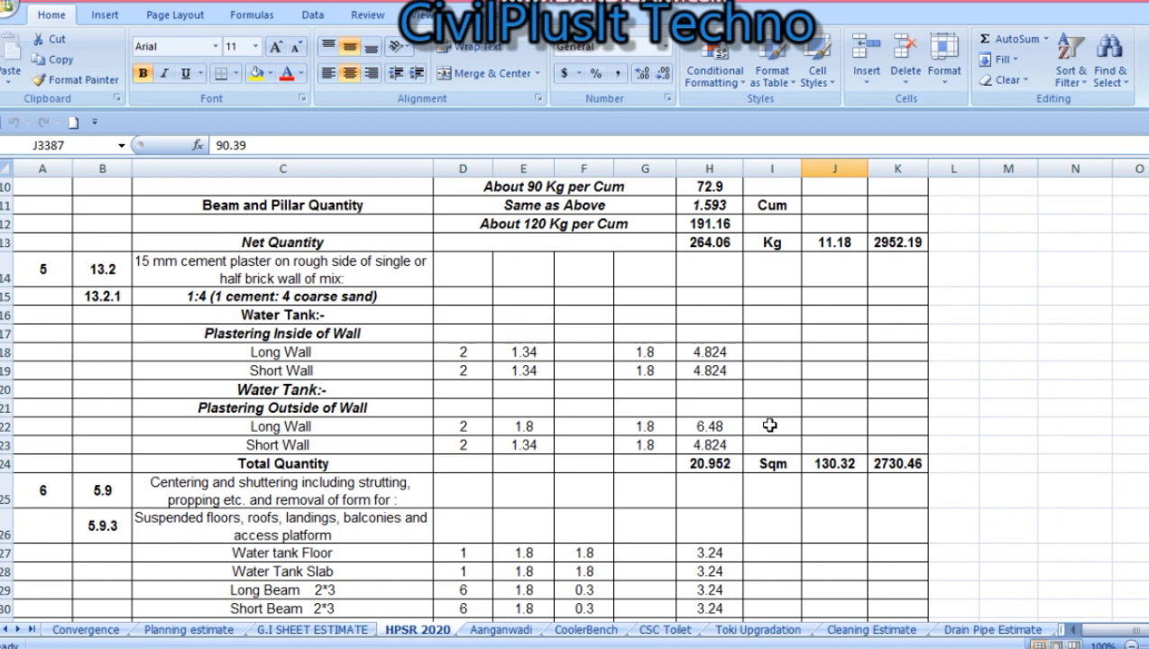
scroll(769, 425, "up", 1)
scroll(769, 425, "down", 4)
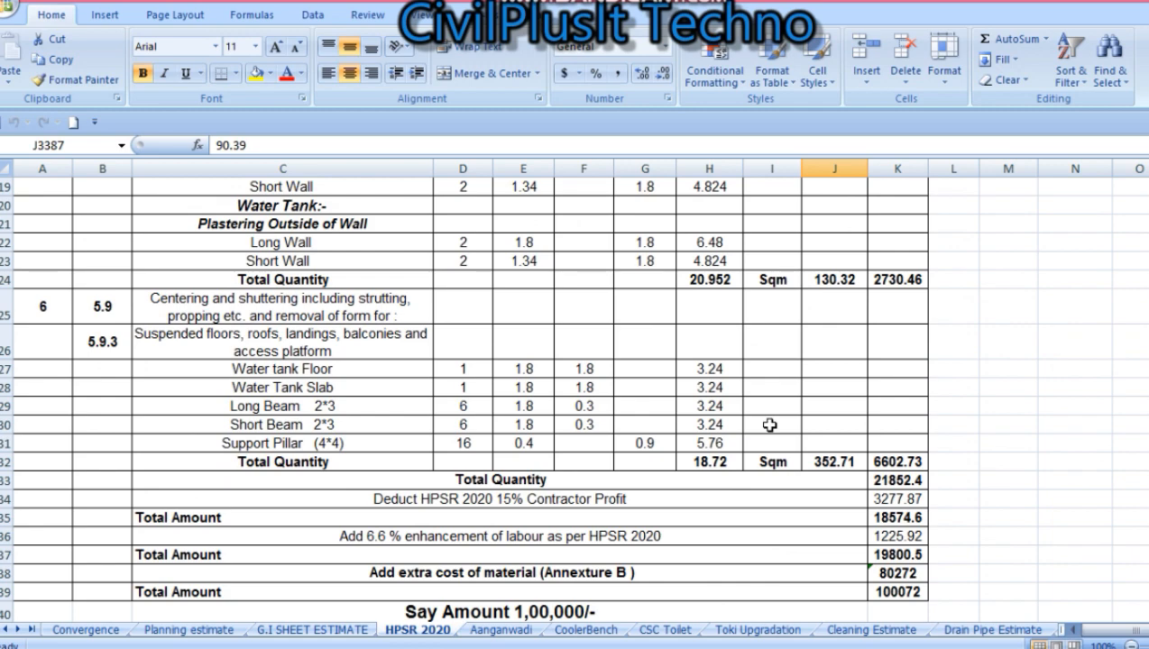
Examine the material consumption table in Annexture A and the market-rate material costs in Annexture B.
scroll(769, 425, "down", 6)
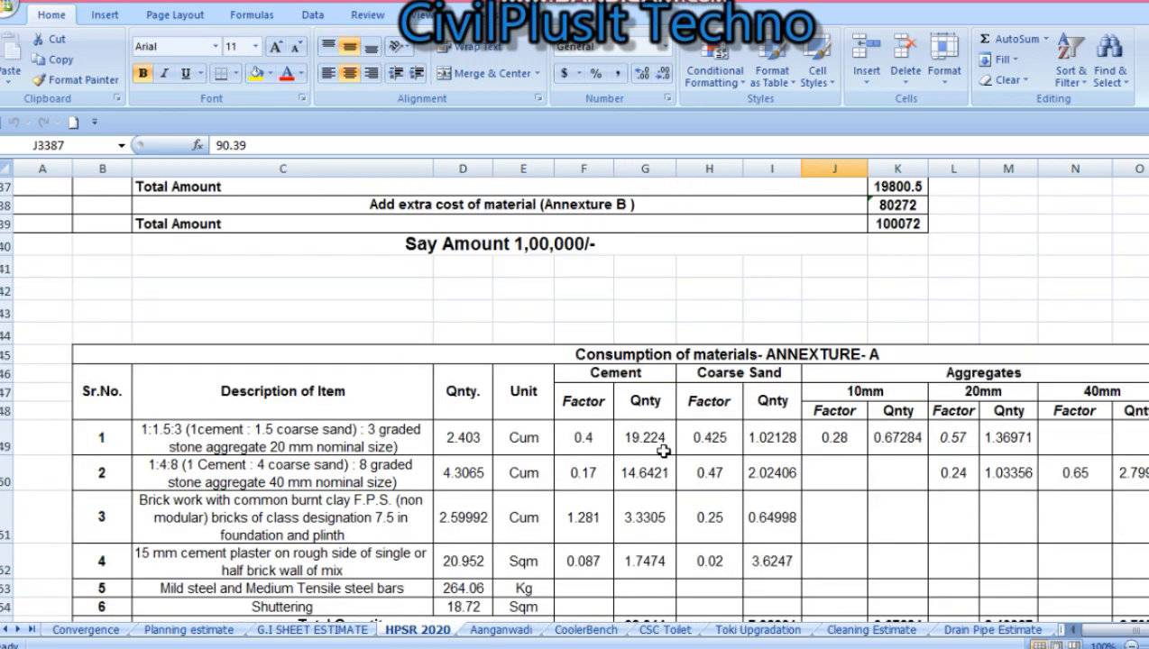
scroll(651, 472, "down", 2)
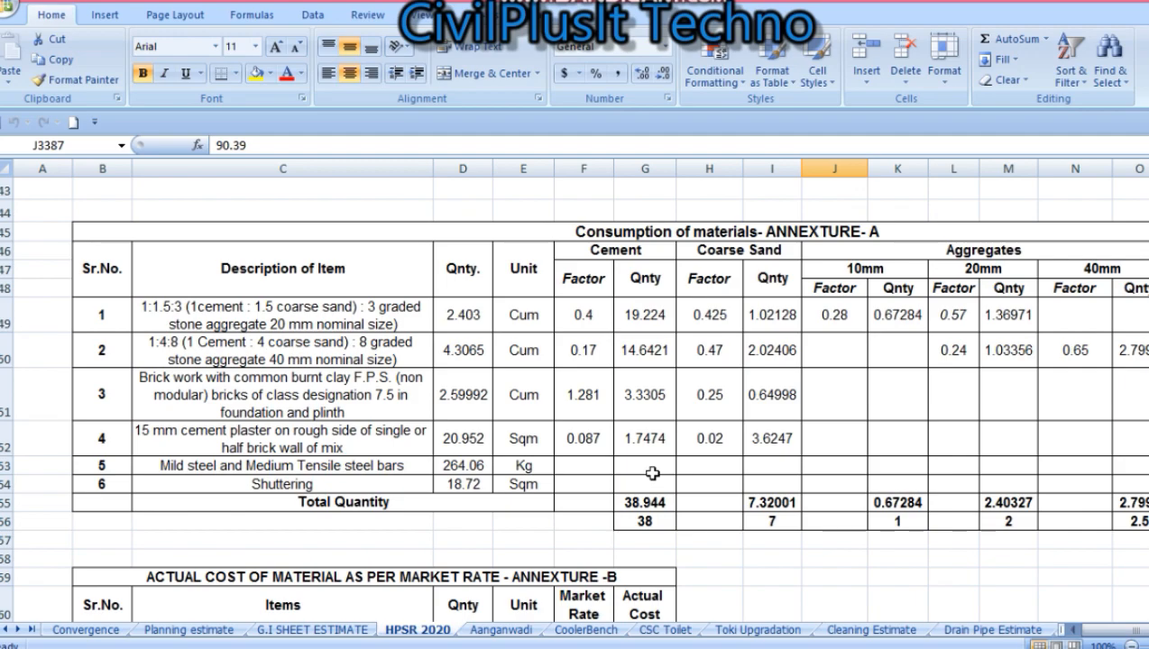
scroll(652, 472, "down", 4)
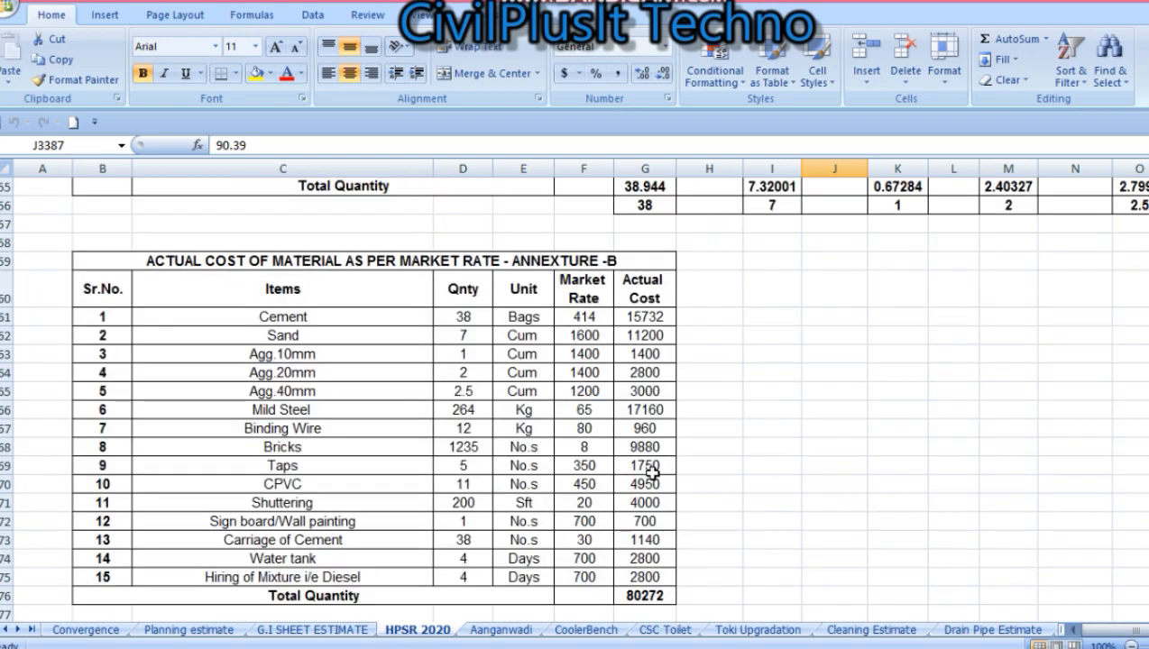
Return to the start of the water tank estimate and select the description of the earthwork excavation item.
scroll(652, 472, "up", 20)
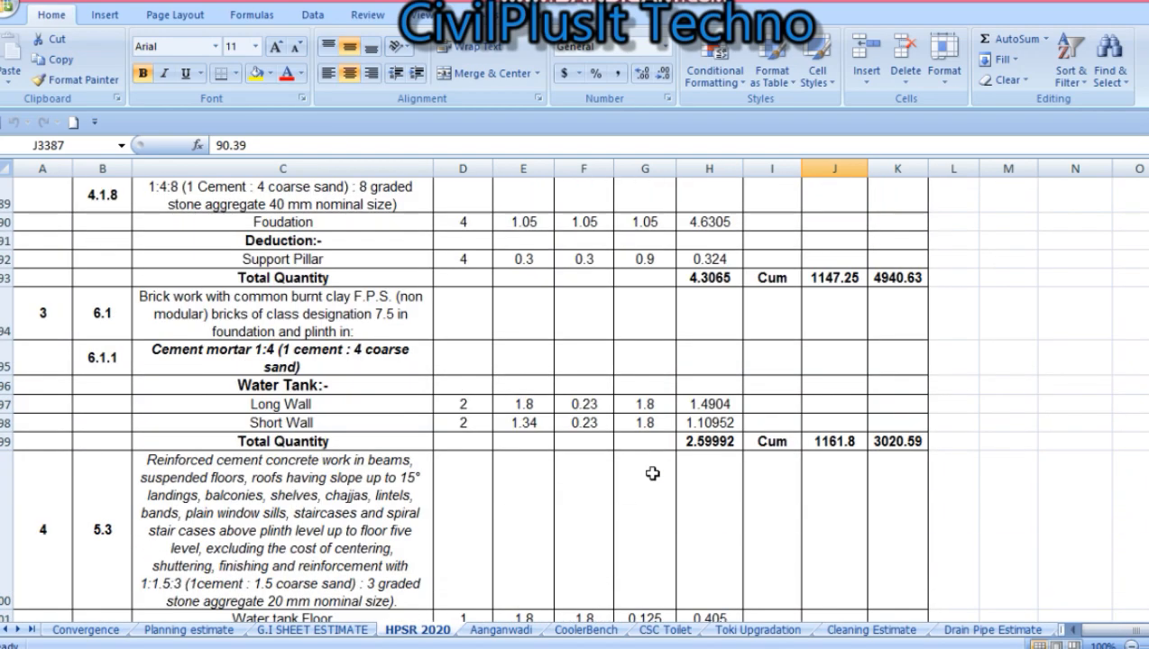
scroll(652, 472, "down", 2)
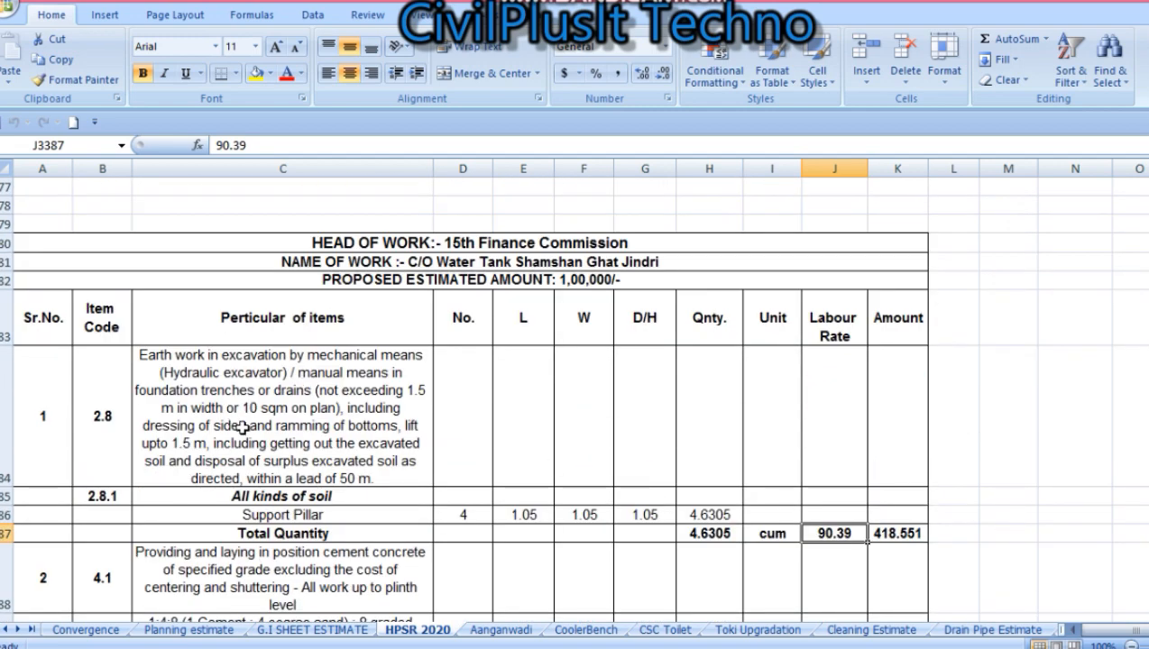
left_click(188, 424)
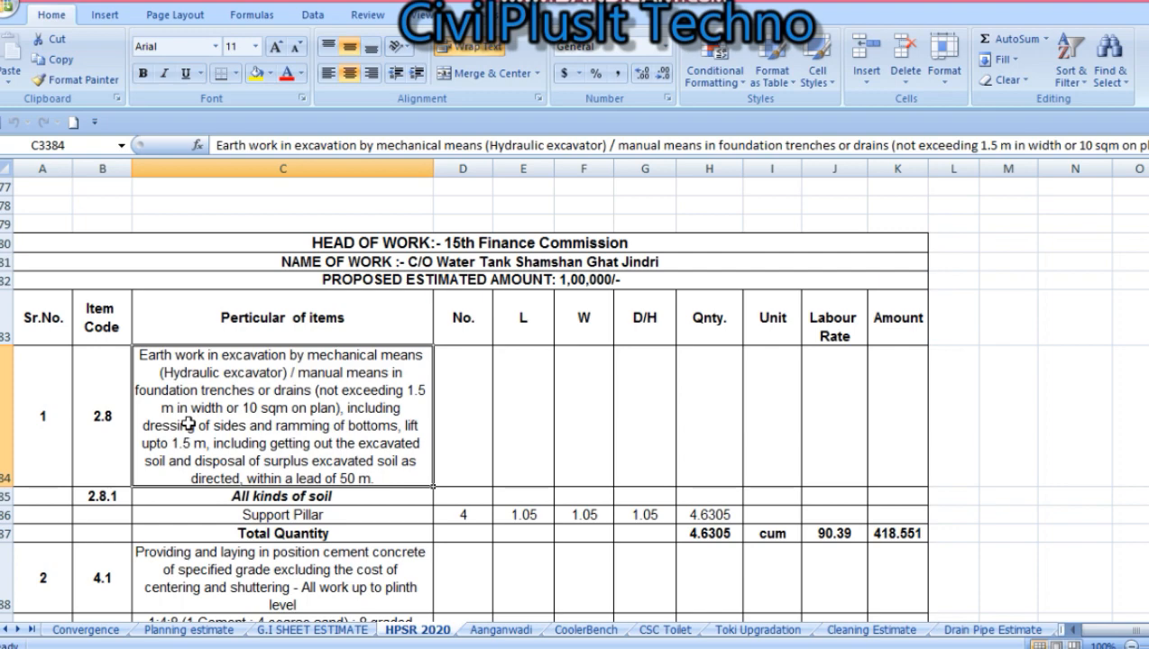
scroll(188, 424, "down", 1)
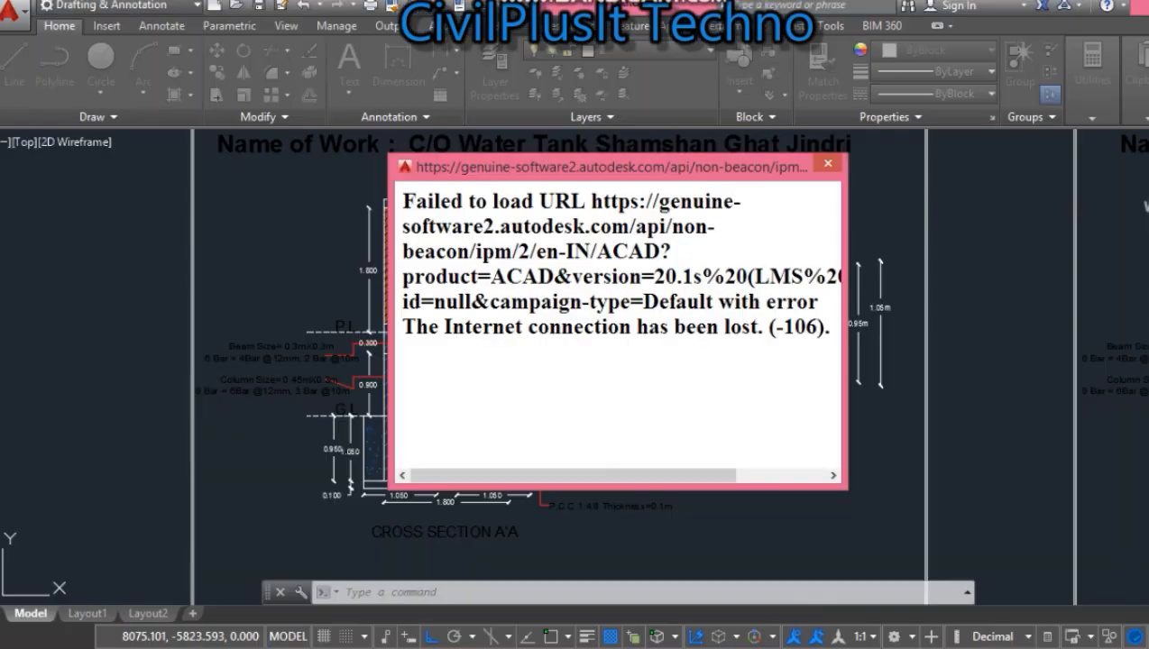
Switch to the AutoCAD drawing, dismiss the web error window, and point out the foundations below ground level with a temporary lasso selection.
left_click(828, 164)
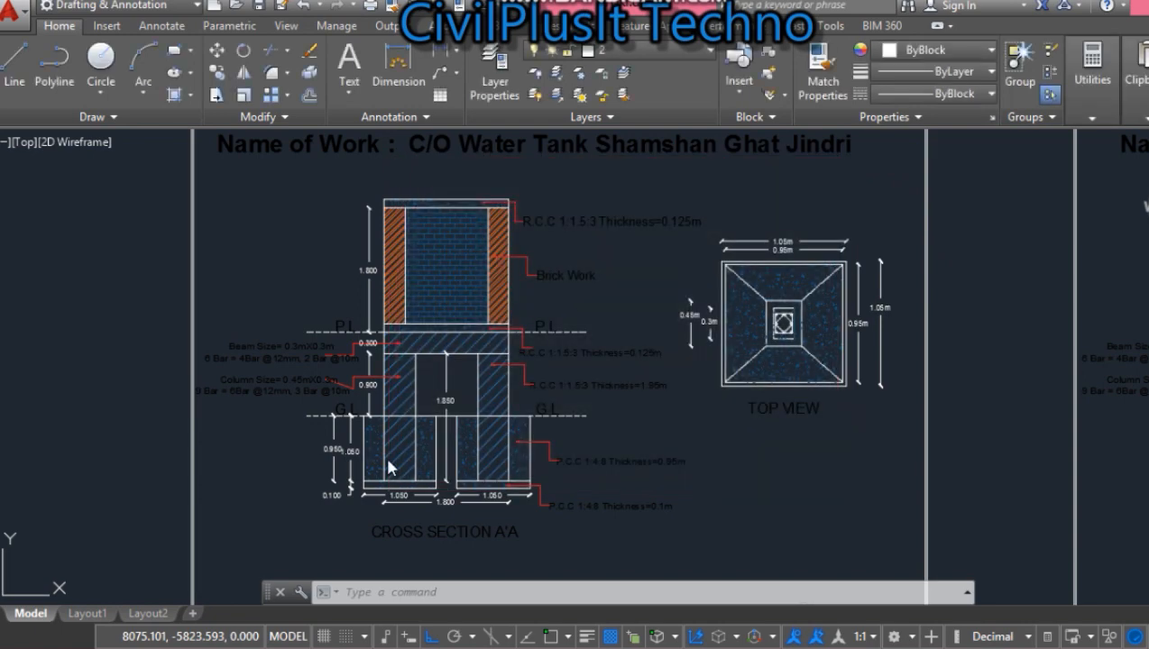
scroll(392, 462, "up", 2)
scroll(391, 463, "up", 3)
scroll(392, 456, "down", 2)
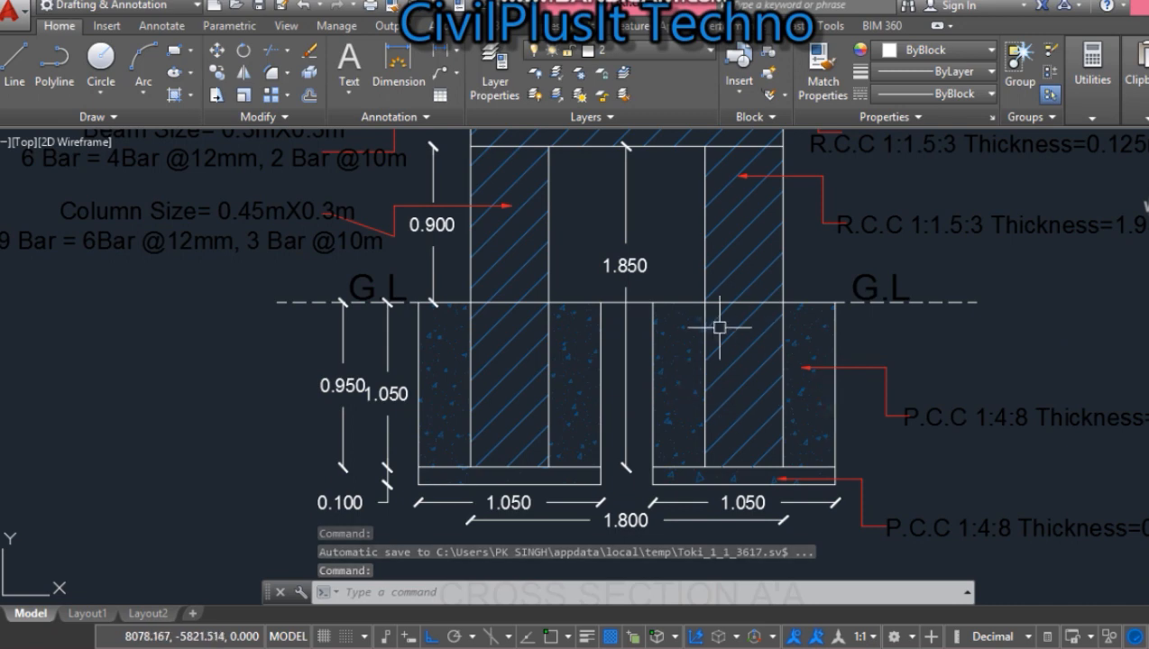
mouse_move(995, 281)
left_mouse_down()
mouse_move(249, 443)
mouse_move(107, 538)
mouse_move(119, 377)
left_mouse_up()
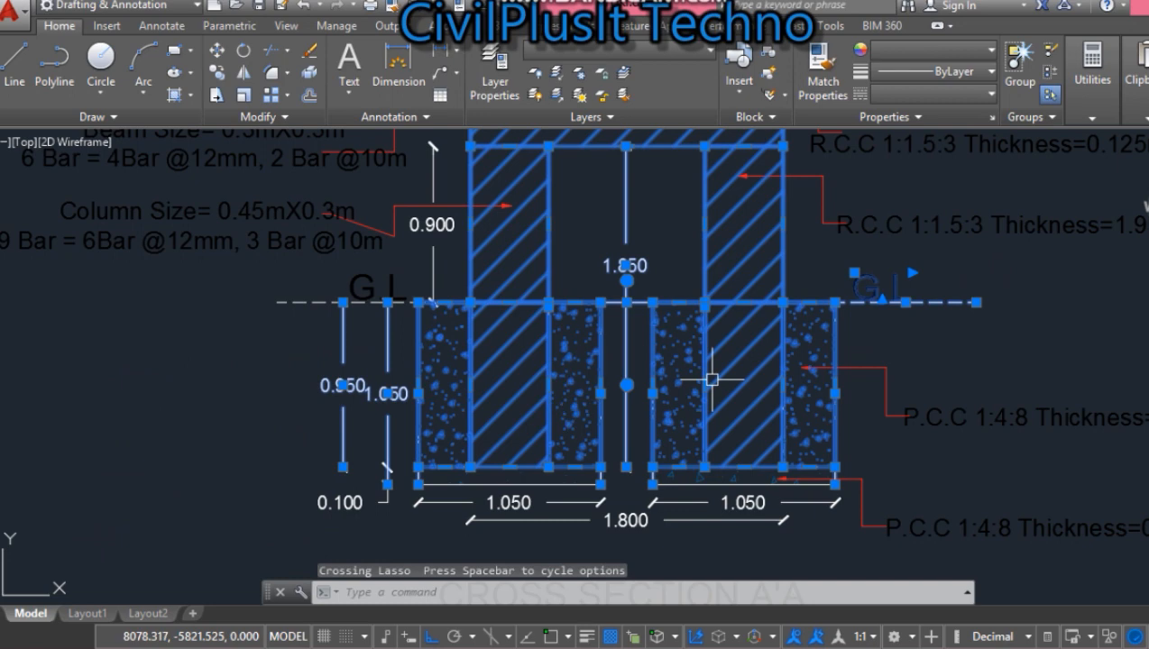
key("Escape")
Examine the footing depth, width and base concrete thickness dimensions below ground level in Cross Section A'A.
scroll(880, 293, "up", 2)
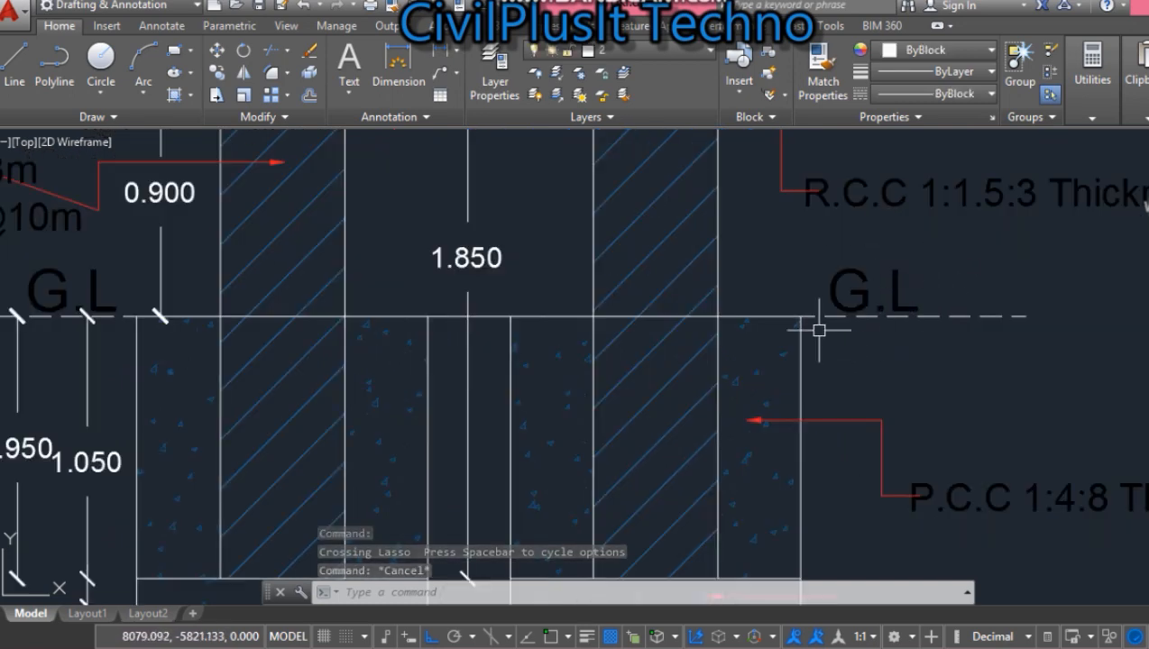
scroll(819, 330, "down", 4)
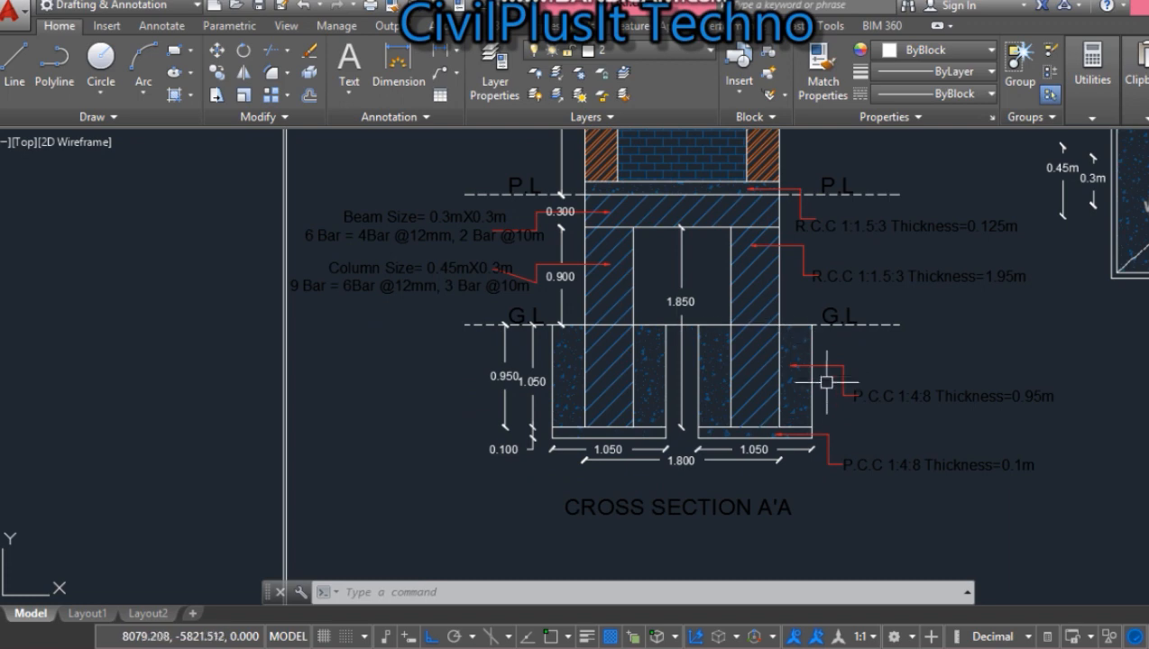
scroll(819, 391, "up", 3)
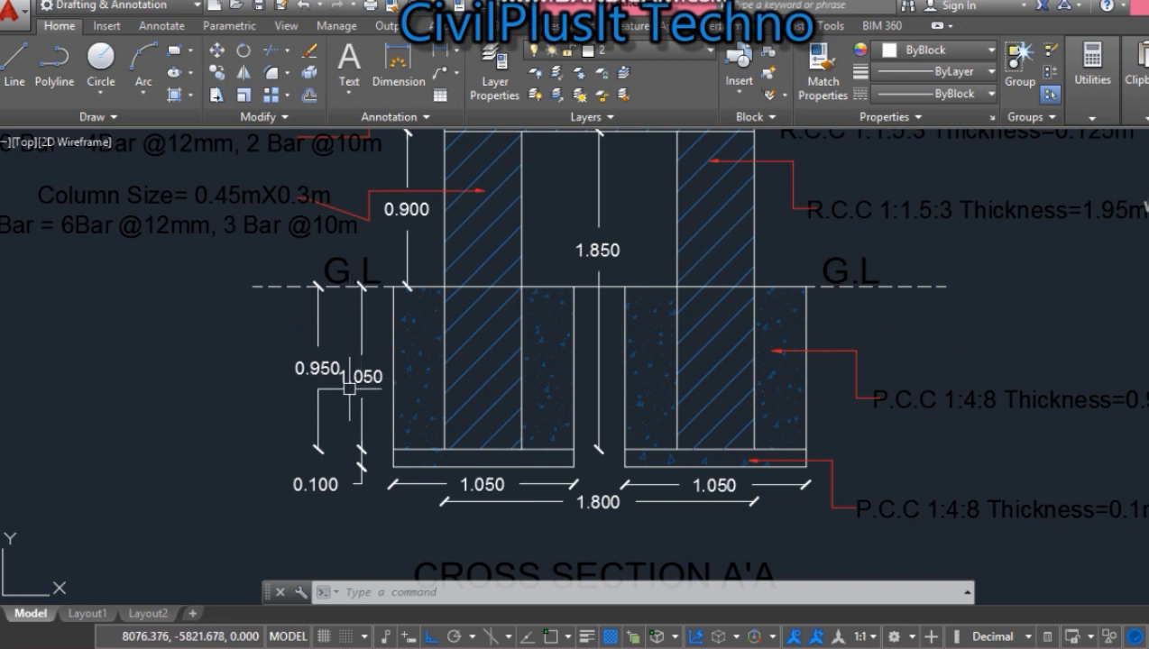
scroll(371, 380, "up", 4)
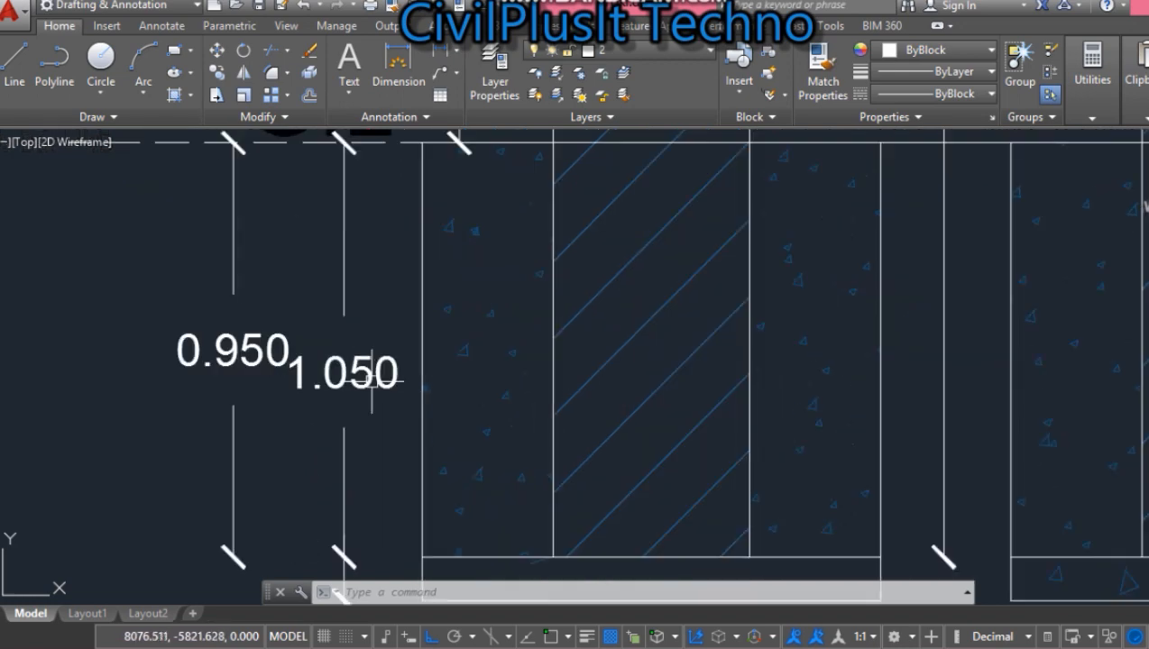
scroll(372, 380, "down", 6)
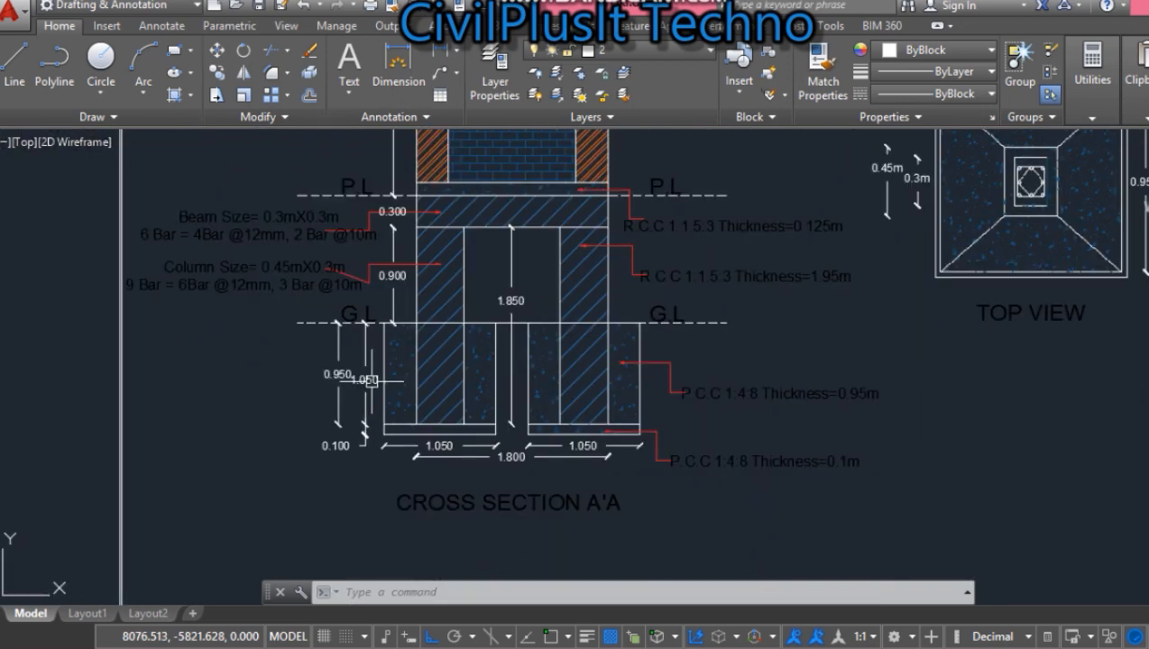
scroll(372, 380, "up", 2)
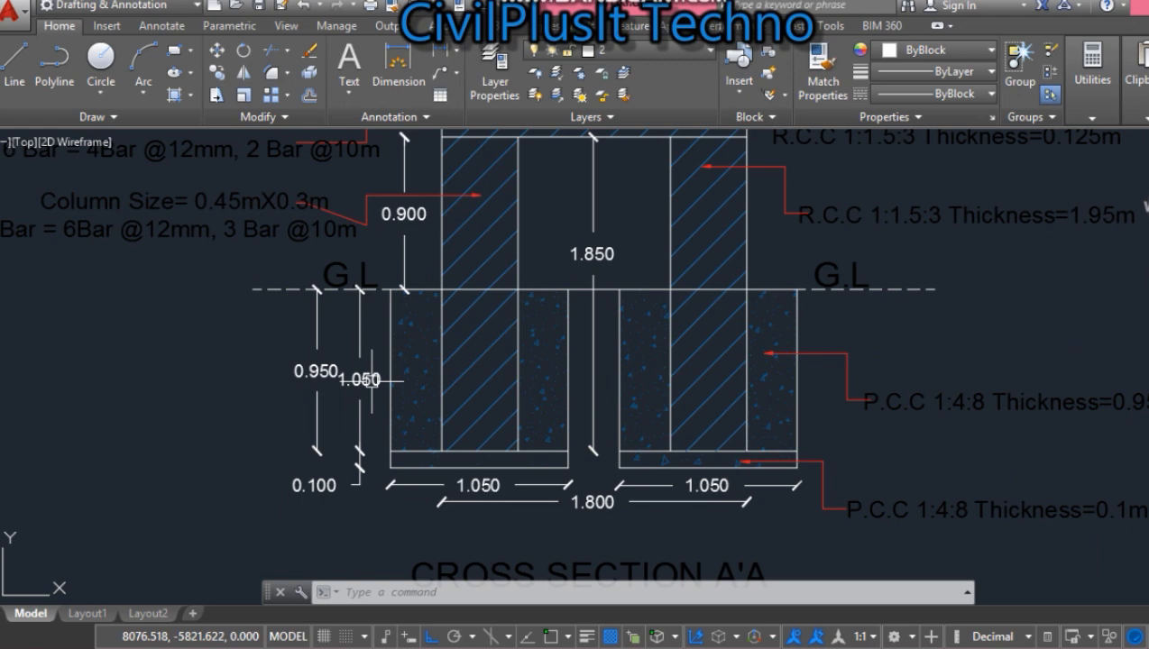
scroll(512, 443, "down", 3)
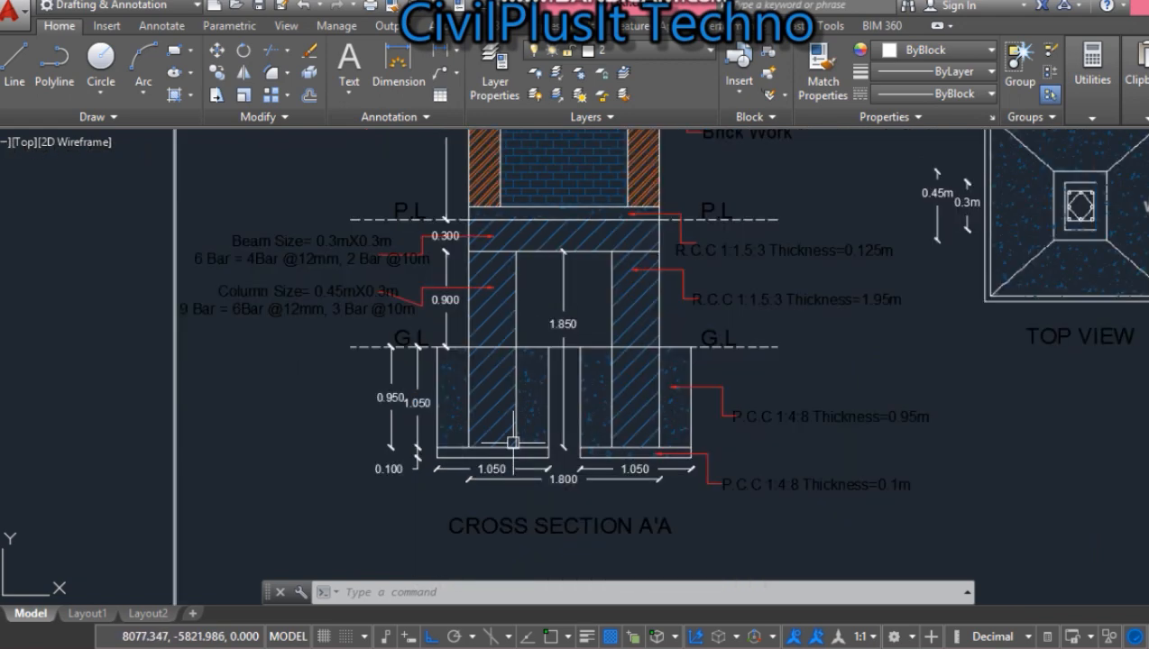
scroll(459, 523, "up", 4)
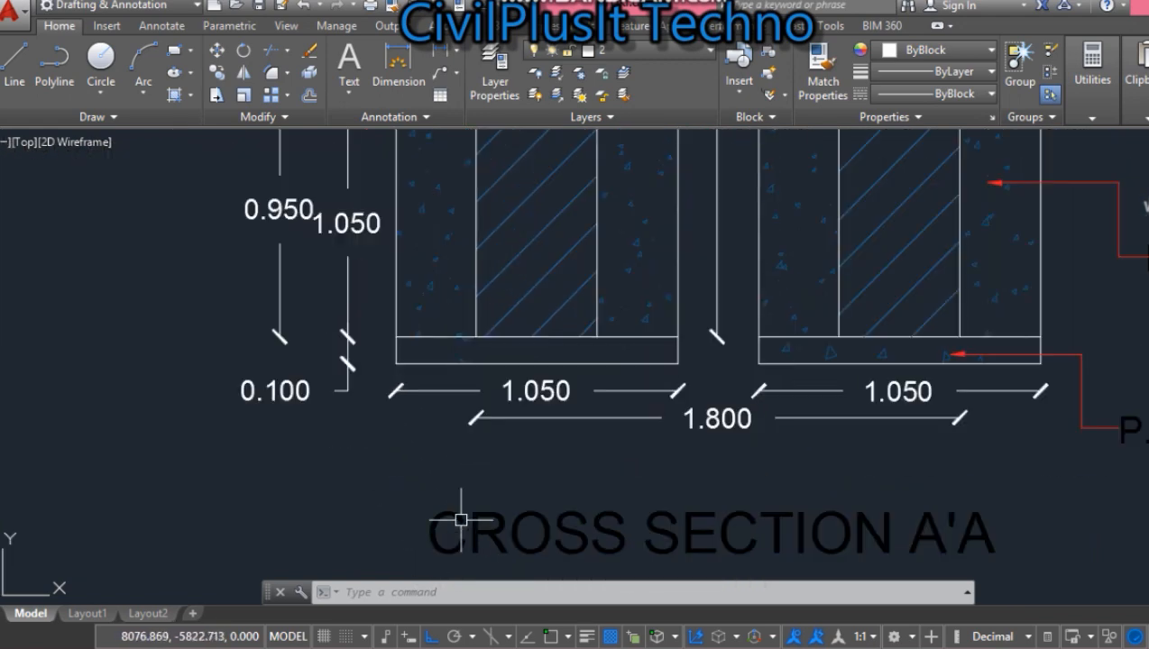
scroll(460, 520, "down", 3)
scroll(461, 520, "up", 2)
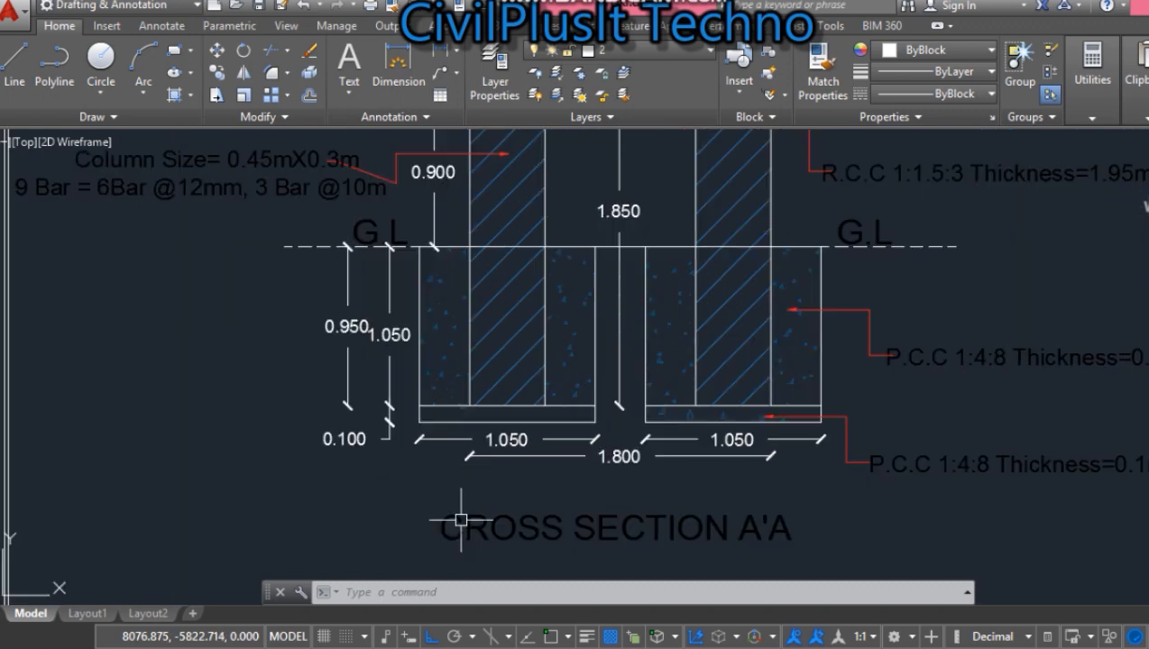
Switch to the Labour Rate 2020-350 day PDF in Acrobat and enter 2.8 as the text to find.
mouse_move(359, 586)
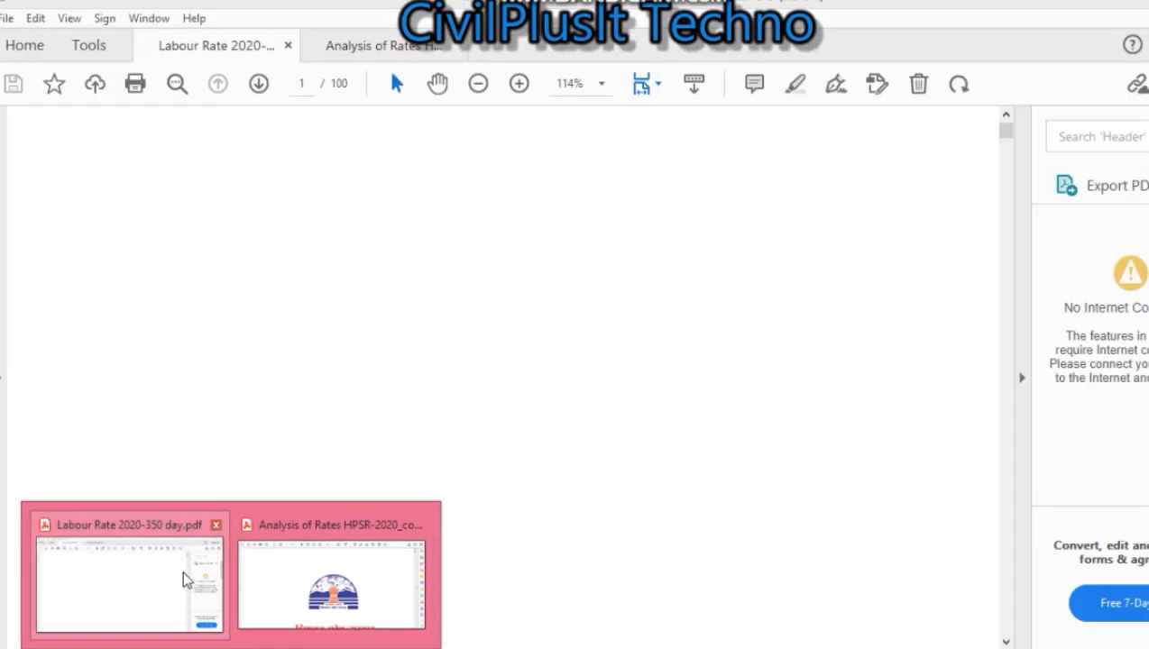
left_click(183, 577)
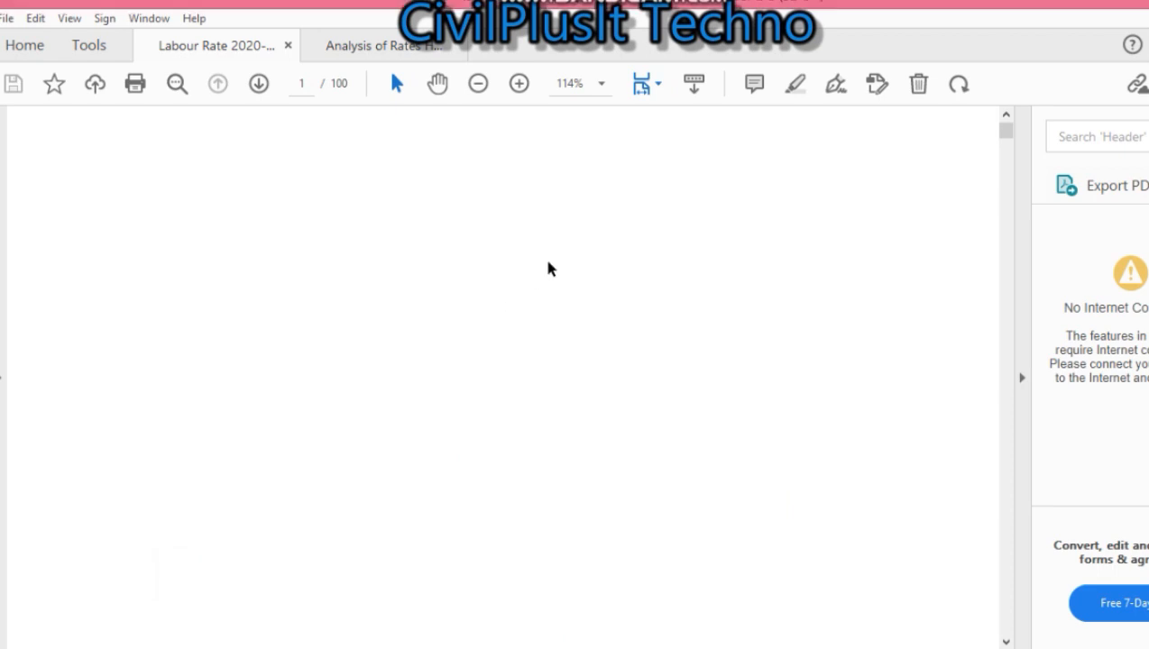
key("ctrl+f")
type("2.8")
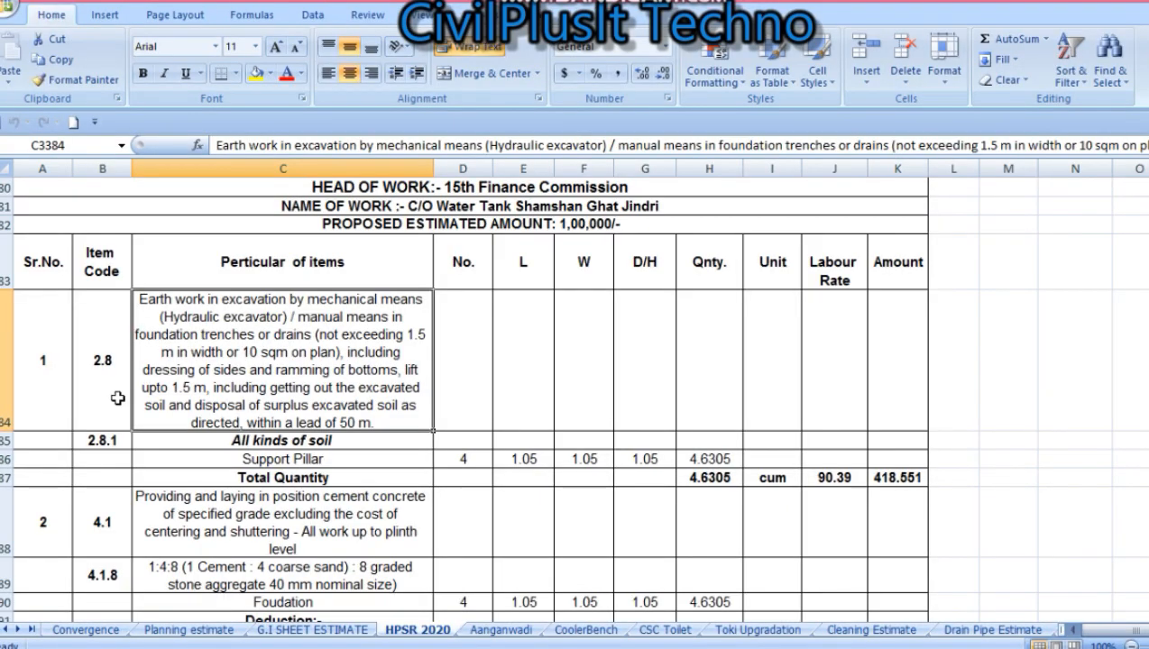
Return to the Excel estimate and check the earthwork item's code by selecting it beneath the Item Code heading.
left_click(106, 370)
left_click_drag(99, 253, 106, 367)
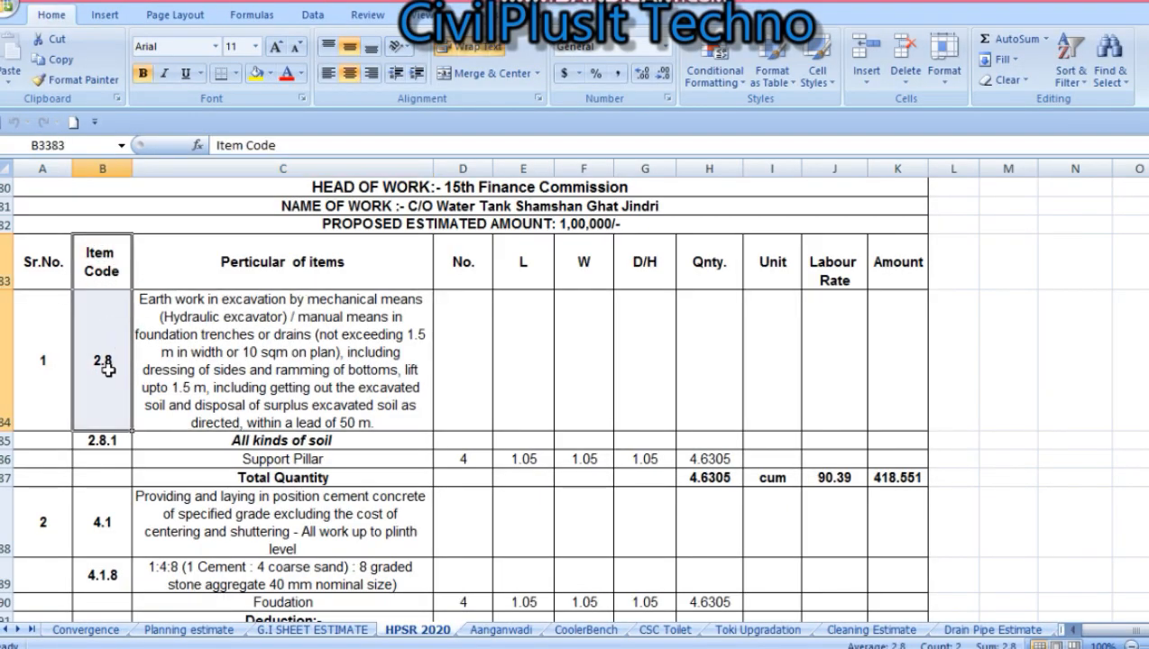
left_click(109, 363)
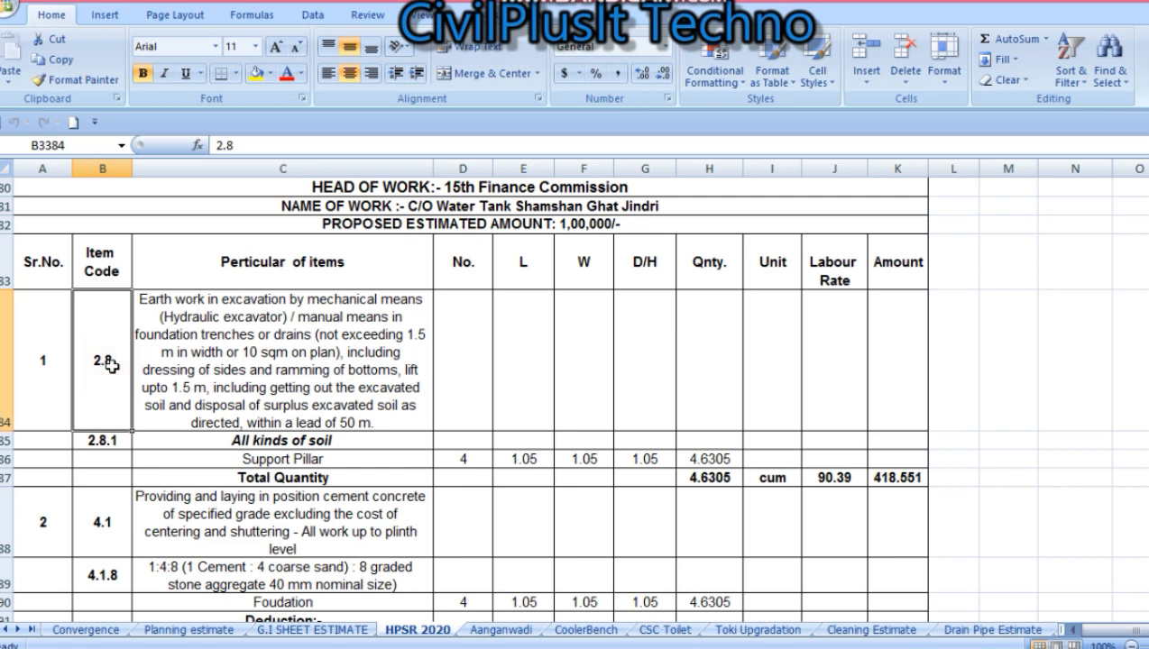
Switch back to the Labour Rate 2020-350 day PDF and search it for 2.8.
left_click(230, 648)
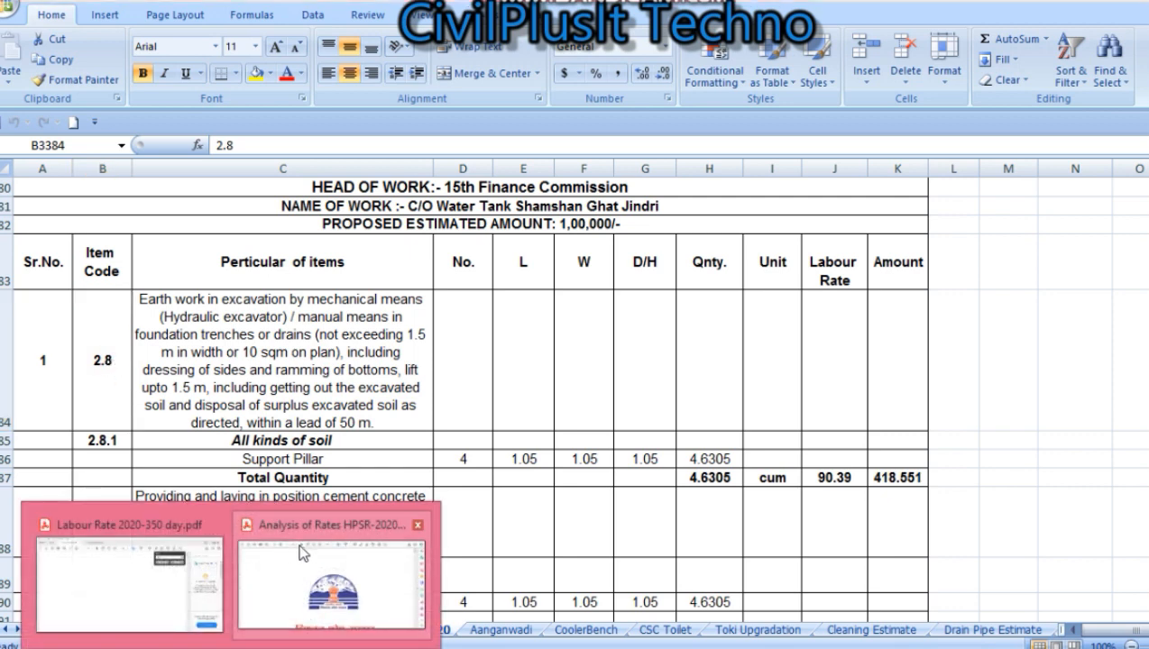
left_click(126, 582)
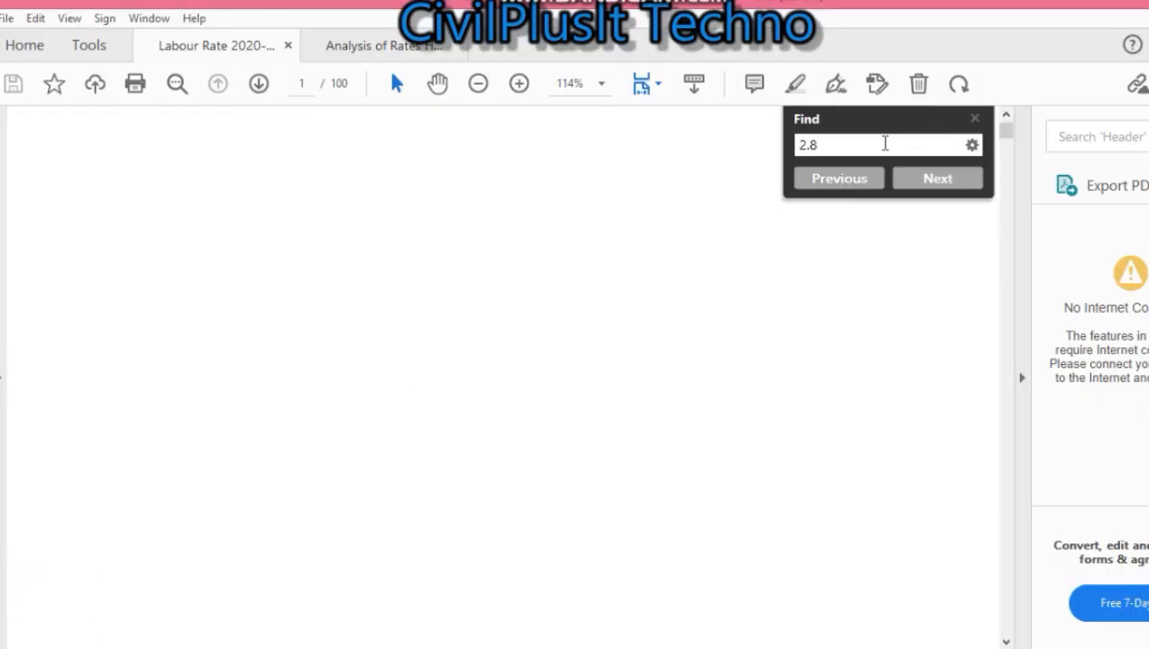
double_click(823, 147)
left_click(840, 145)
key("Return")
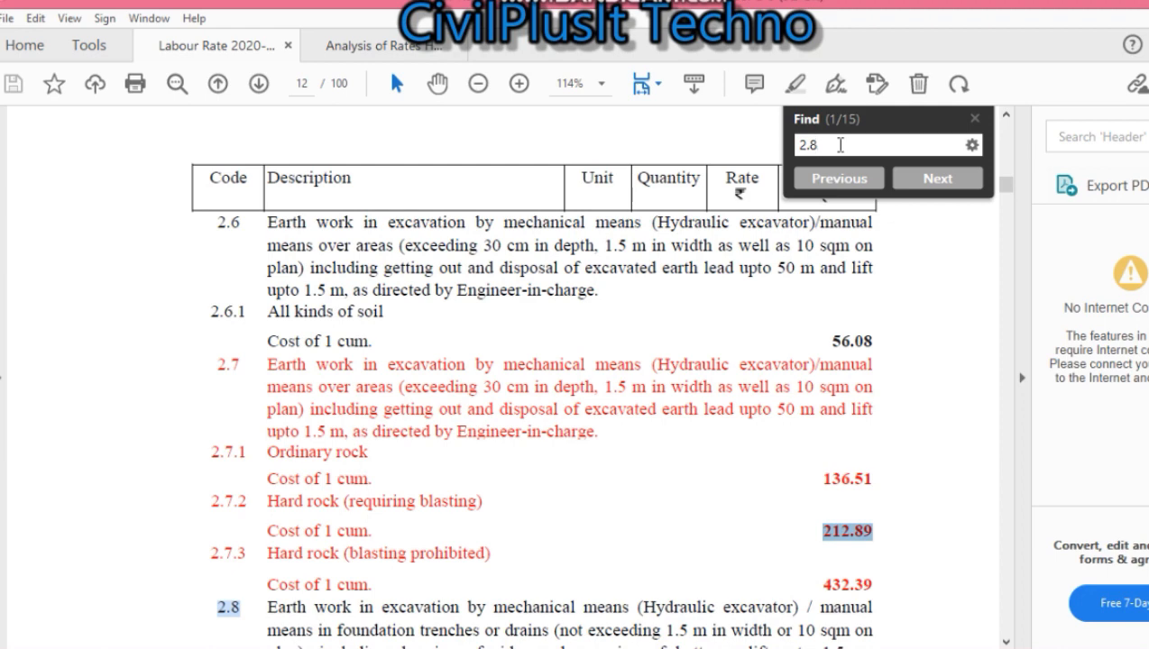
Examine the labour rate entry for item 2.8 and its all-kinds-of-soil sub-item, marking the item code.
scroll(568, 575, "down", 3)
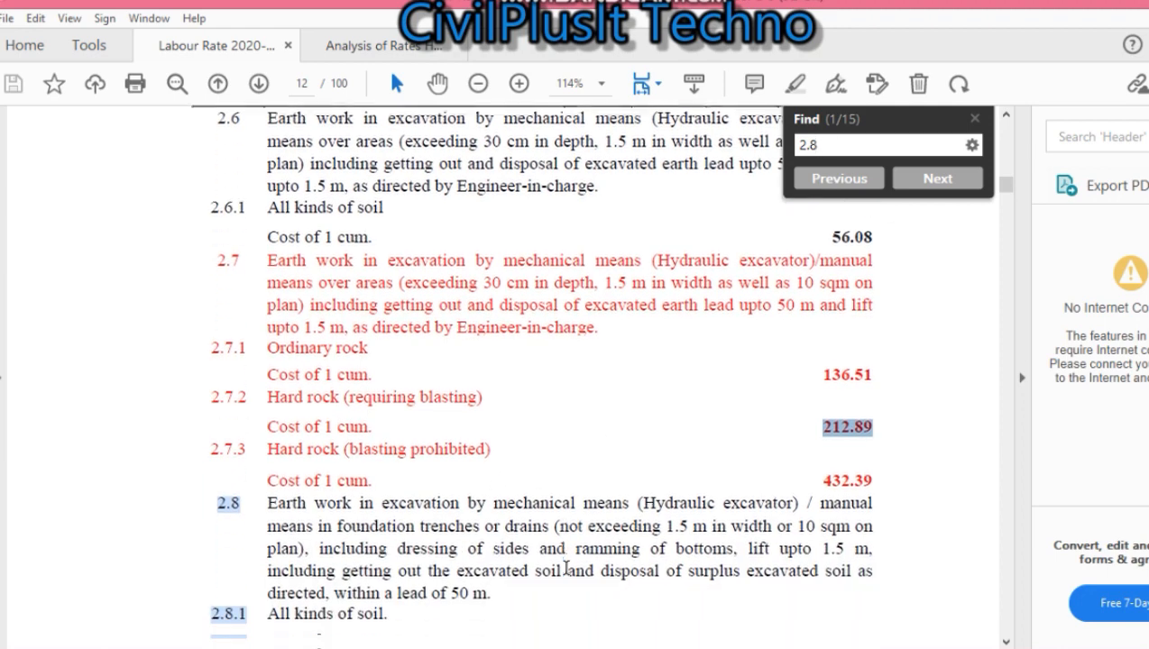
scroll(568, 574, "down", 1)
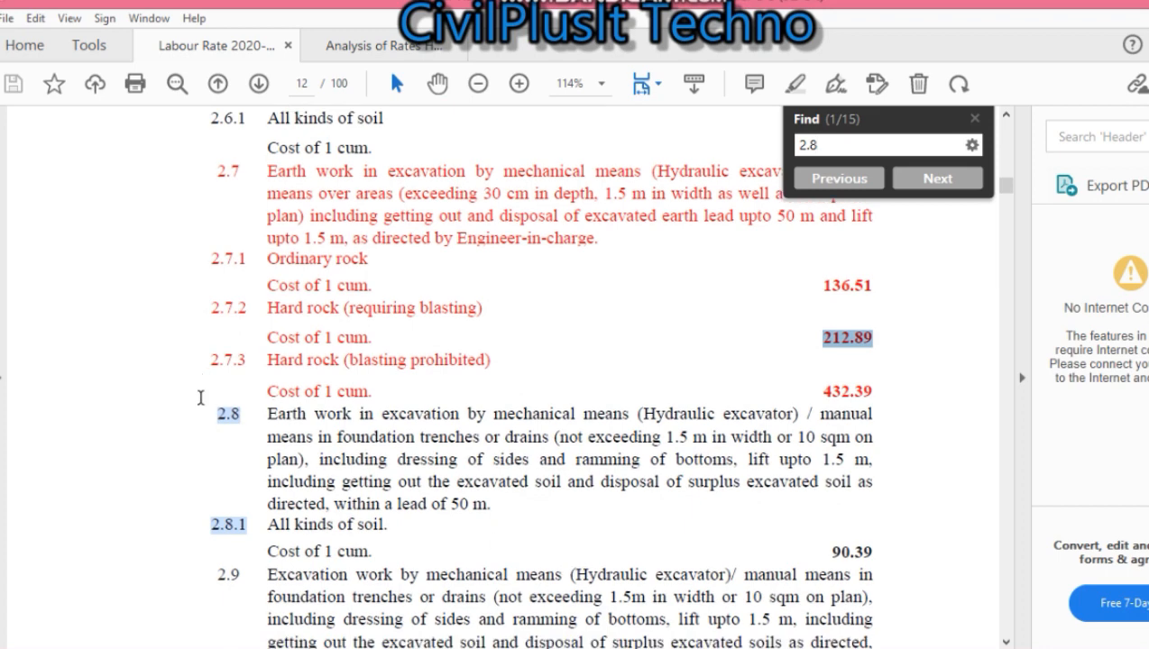
left_click_drag(217, 417, 239, 416)
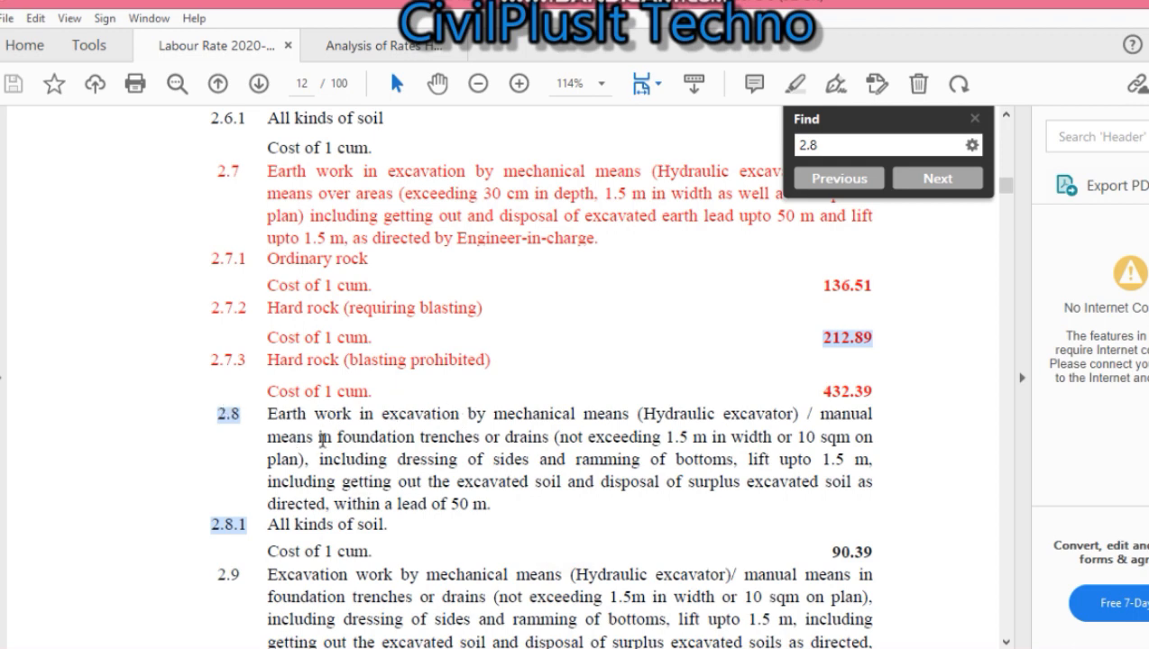
Examine the all-kinds-of-soil sub-item 2.8.1 in the labour rate PDF, marking its description, its cost unit and its rate.
scroll(499, 460, "down", 2)
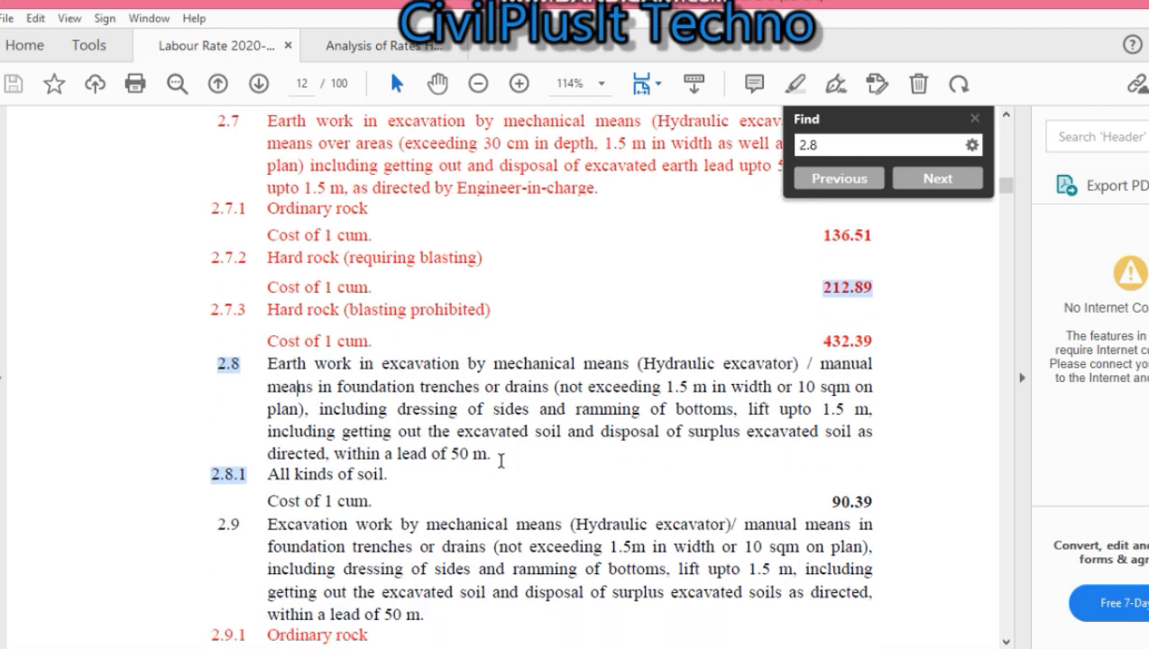
left_click(270, 482)
left_click_drag(388, 479, 393, 478)
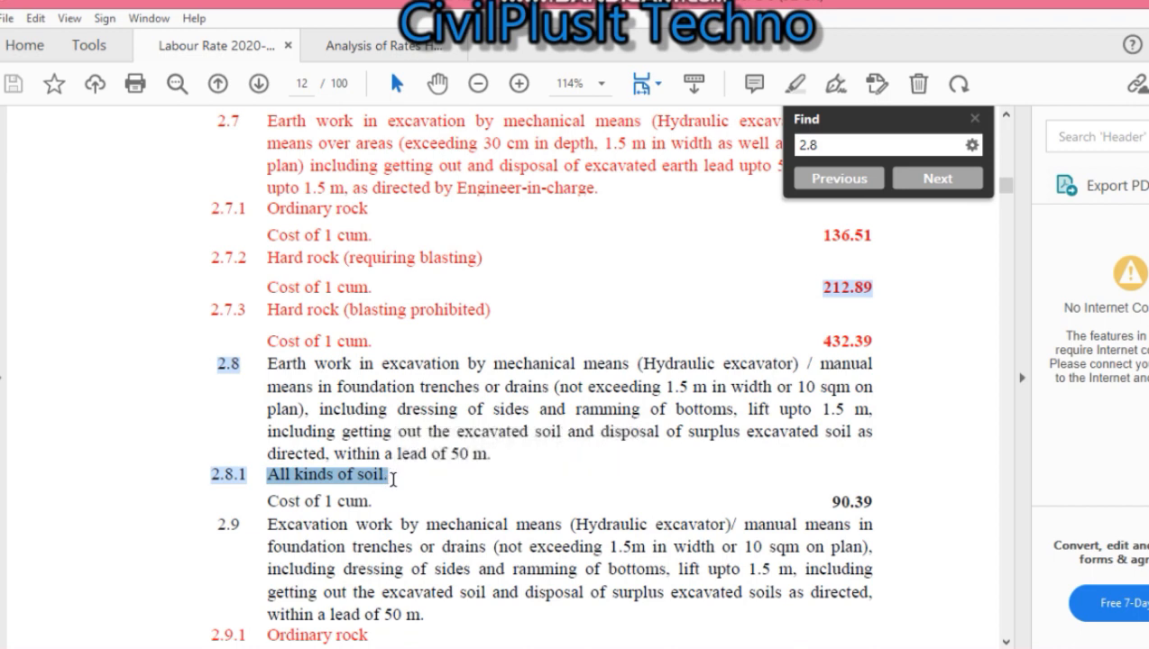
left_click(469, 491)
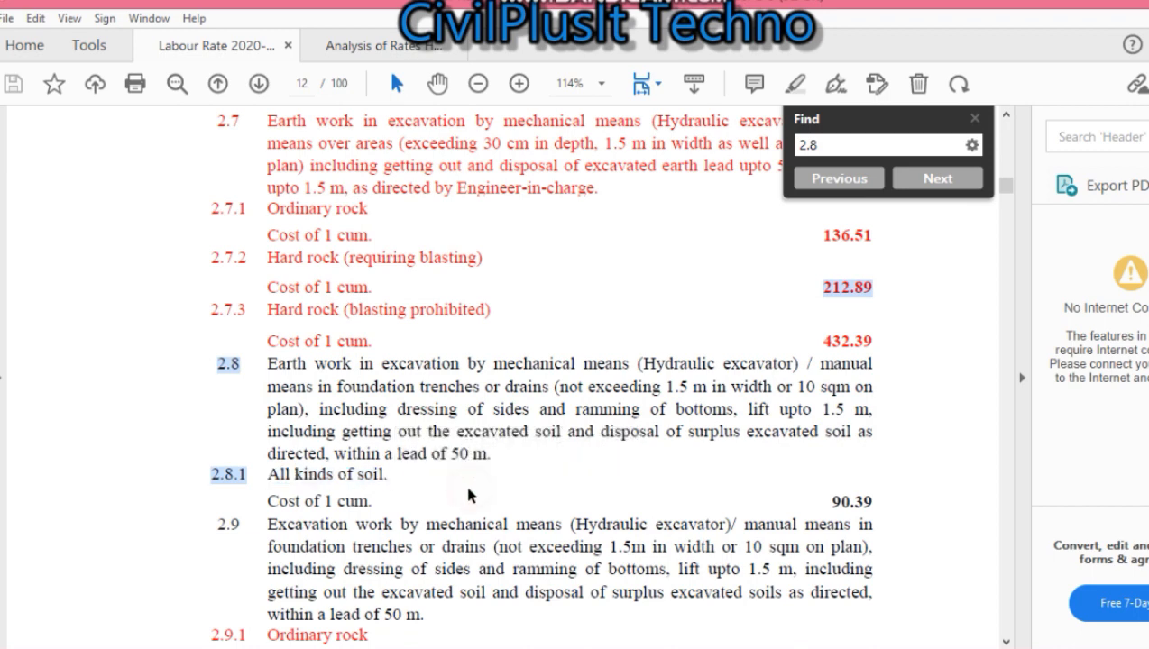
left_click_drag(268, 502, 373, 505)
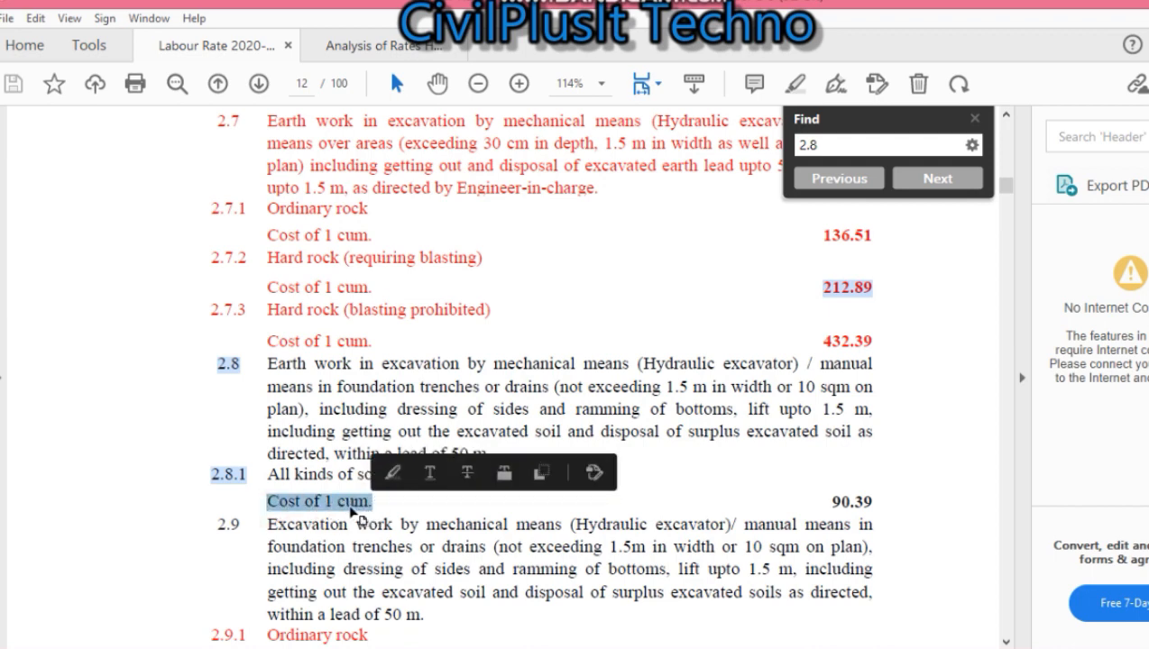
left_click(404, 495)
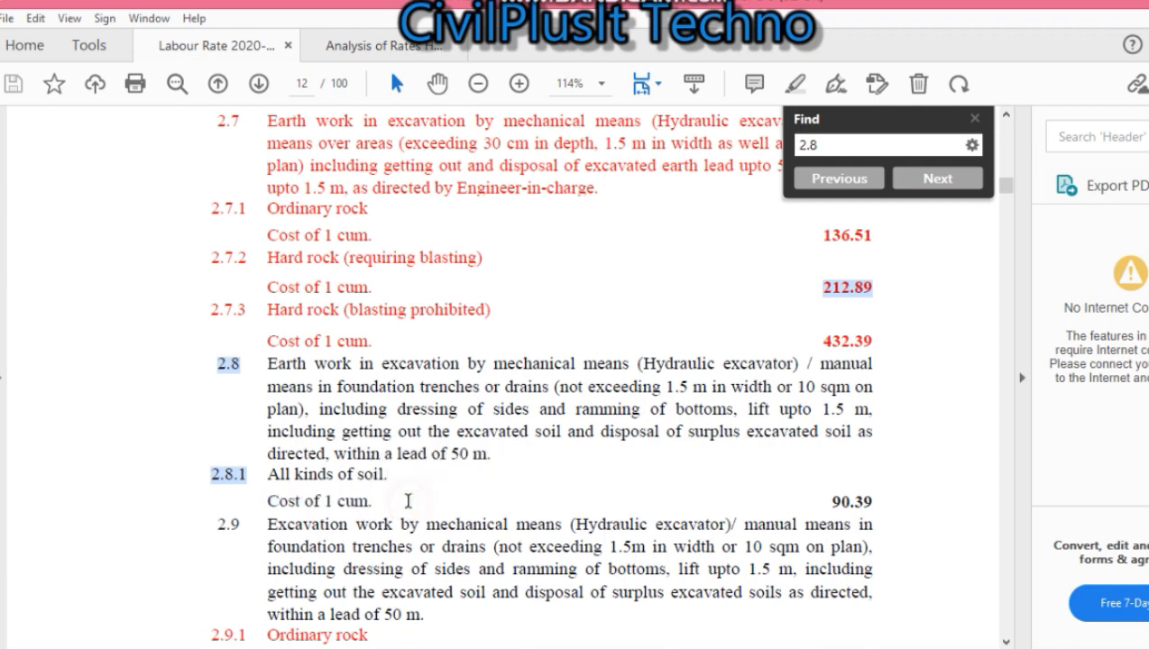
left_click_drag(816, 508, 873, 503)
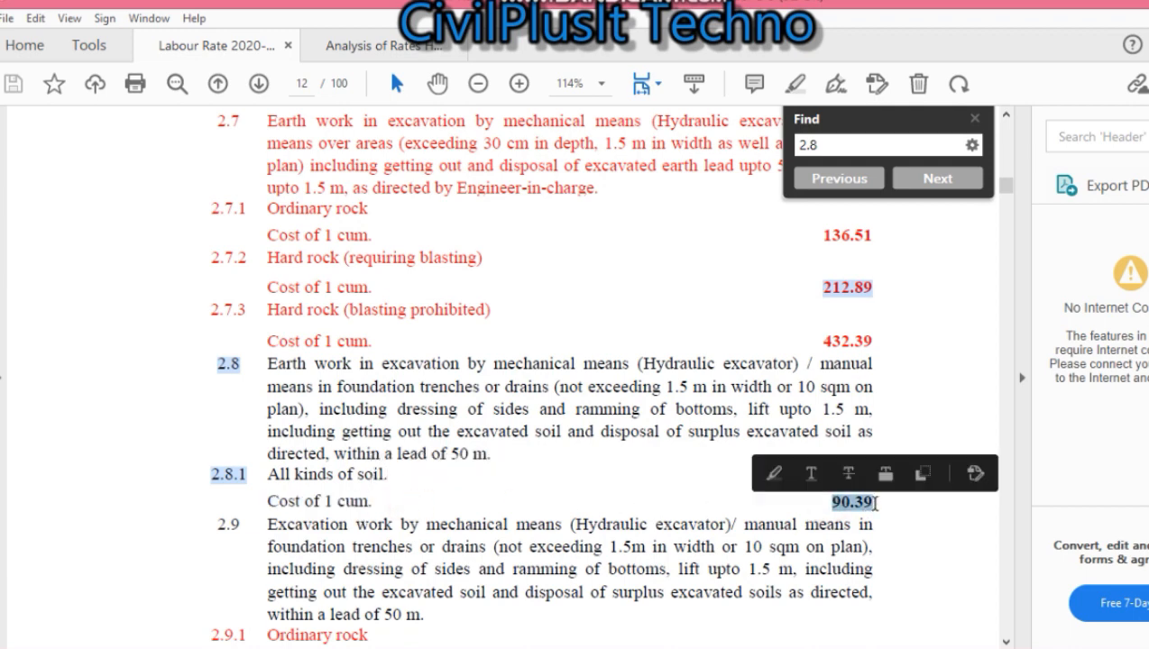
left_click(683, 489)
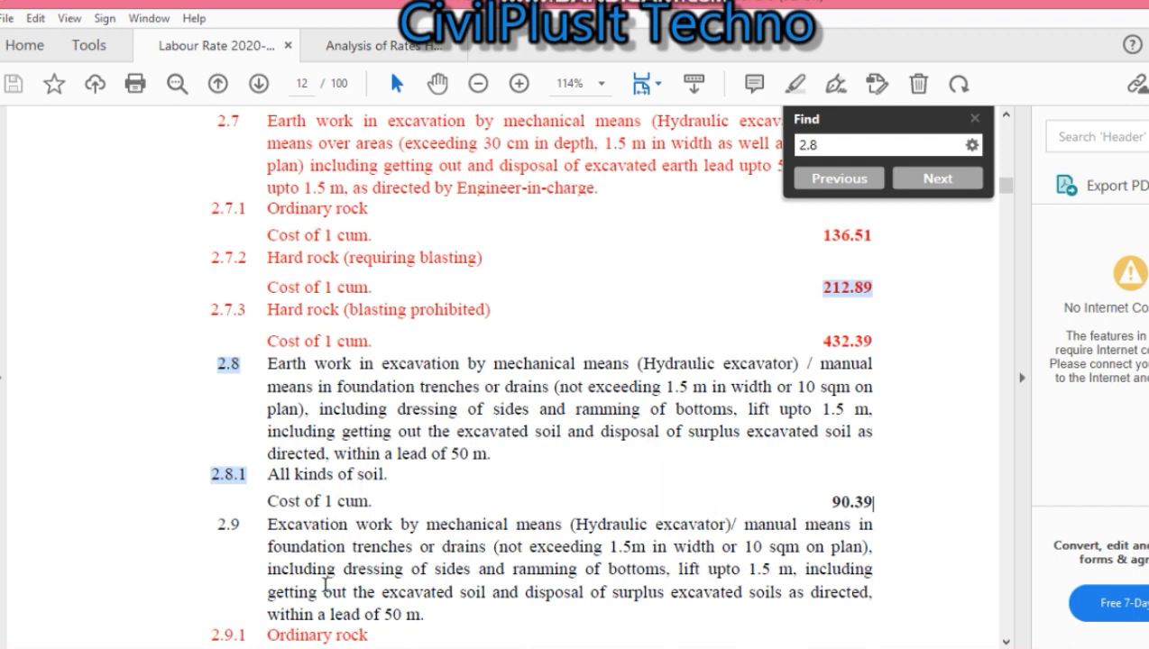
Switch to the water tank drawing in AutoCAD and close the failed web page window covering it.
left_click(159, 648)
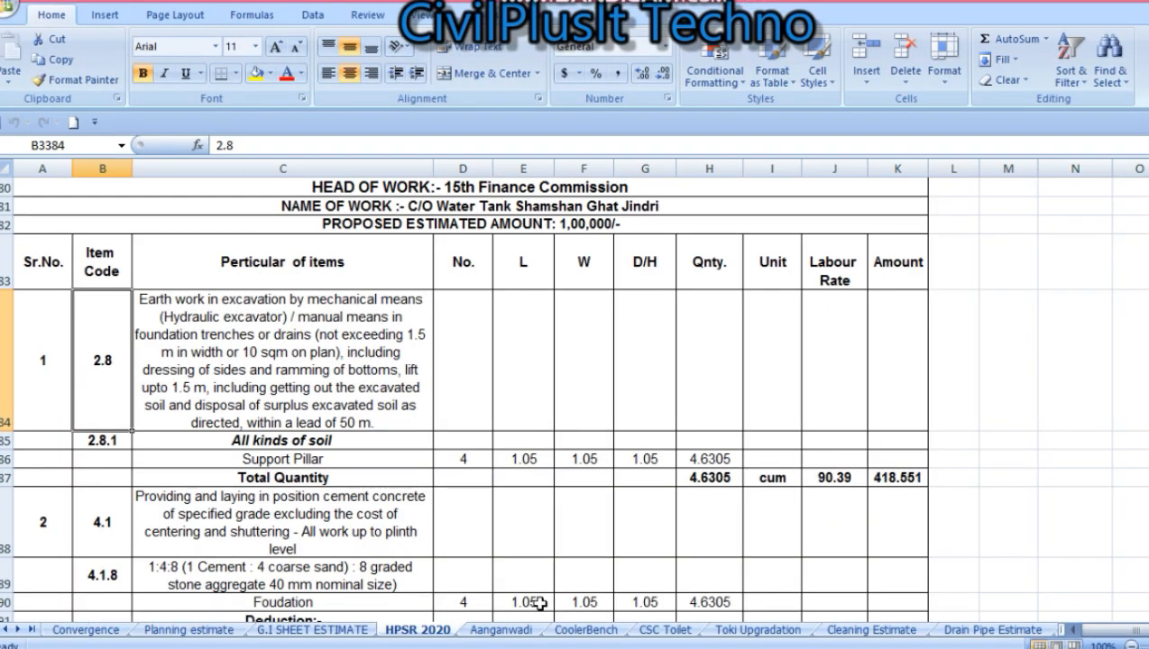
left_click(203, 648)
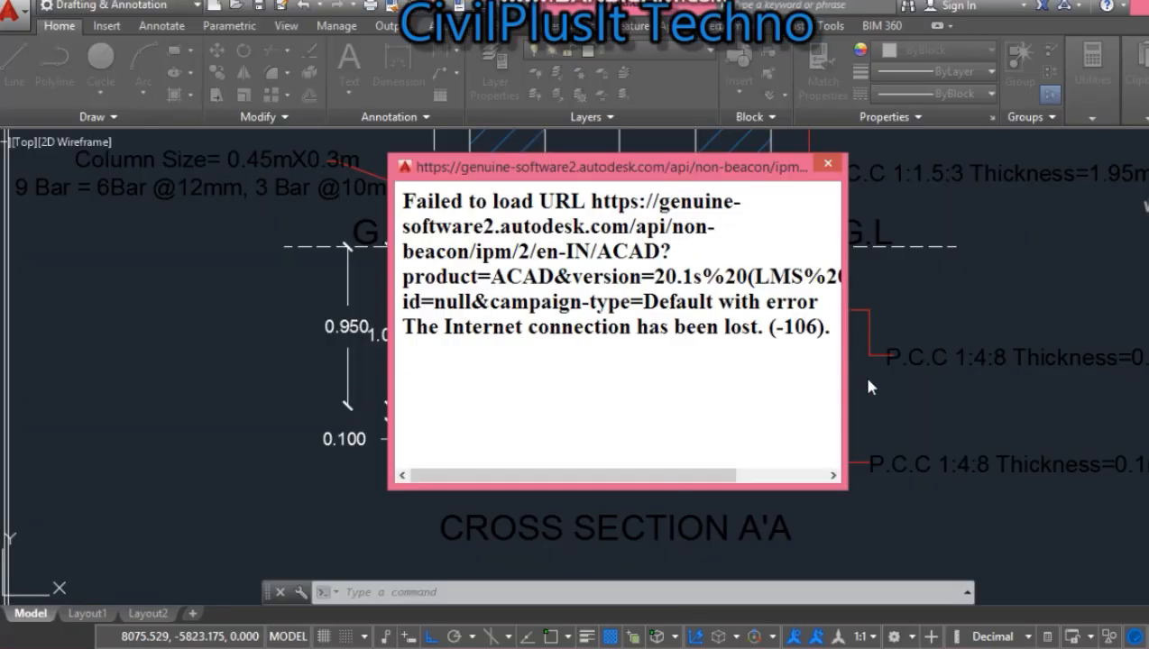
left_click(823, 166)
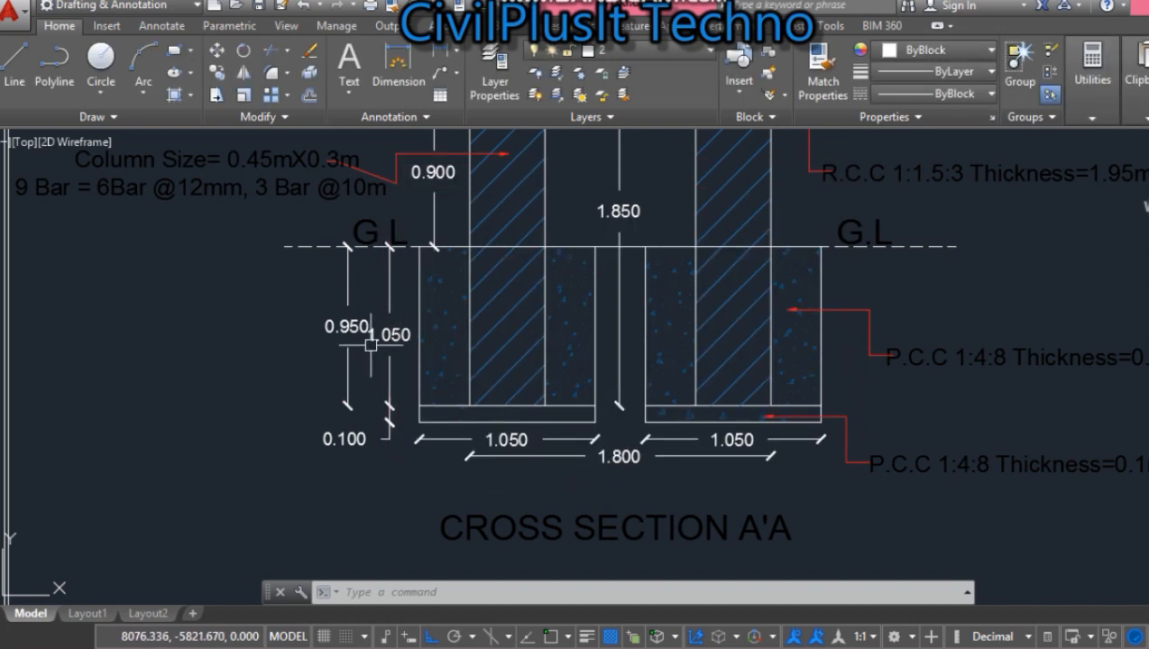
Examine the foundation pit dimensions in Cross Section A'A and mark the P.C.C 1:4:8 note for the 0.1 m base layer.
scroll(369, 344, "up", 2)
scroll(370, 345, "down", 2)
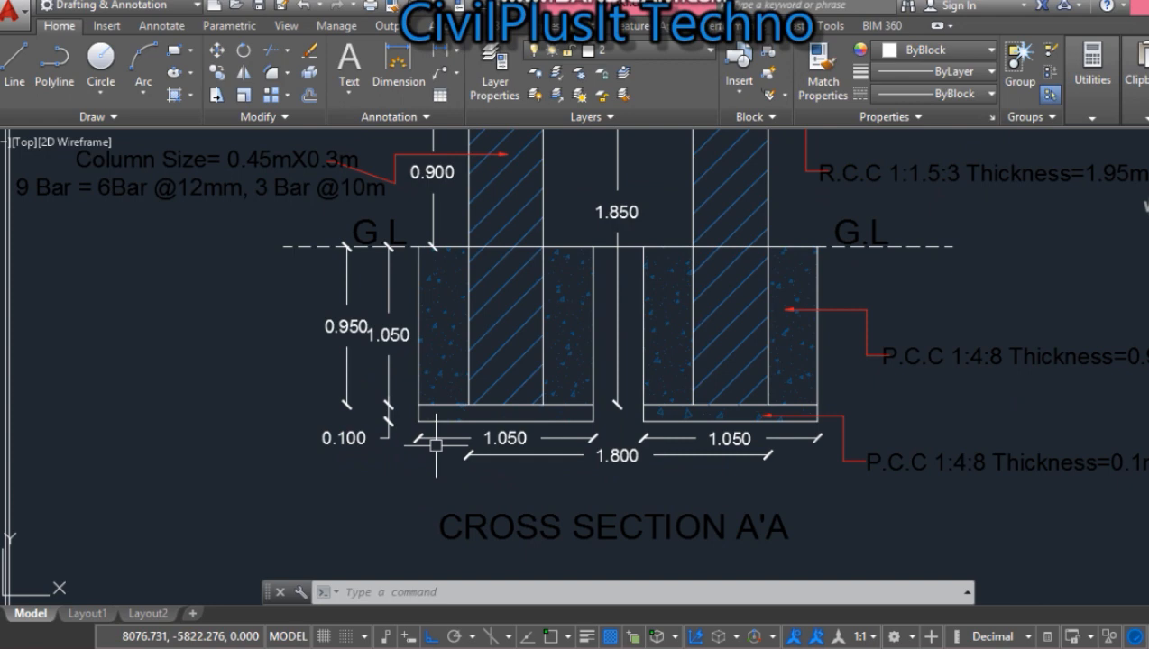
scroll(436, 445, "down", 2)
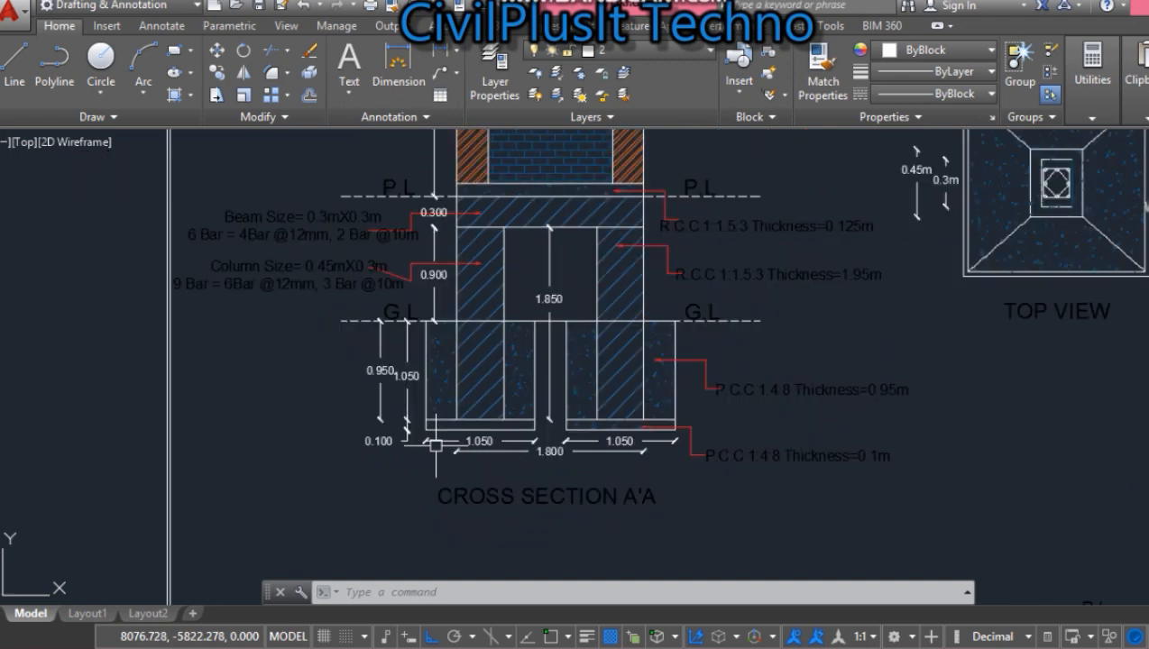
scroll(756, 455, "up", 2)
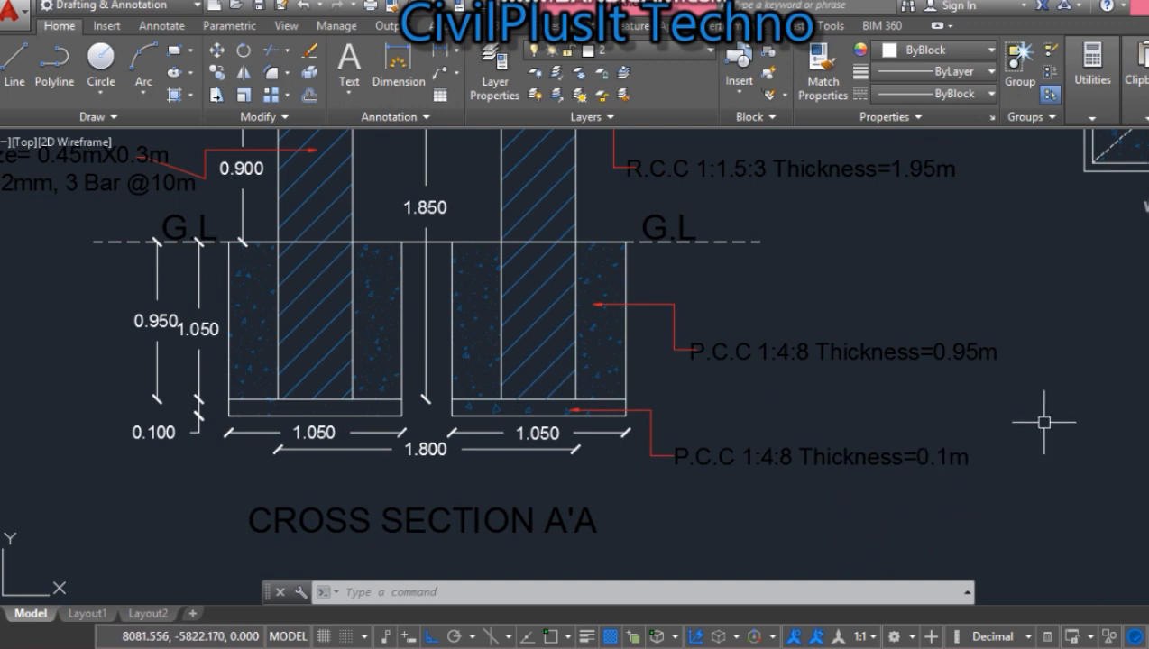
mouse_move(1044, 421)
left_mouse_down()
mouse_move(698, 521)
mouse_move(704, 474)
left_mouse_up()
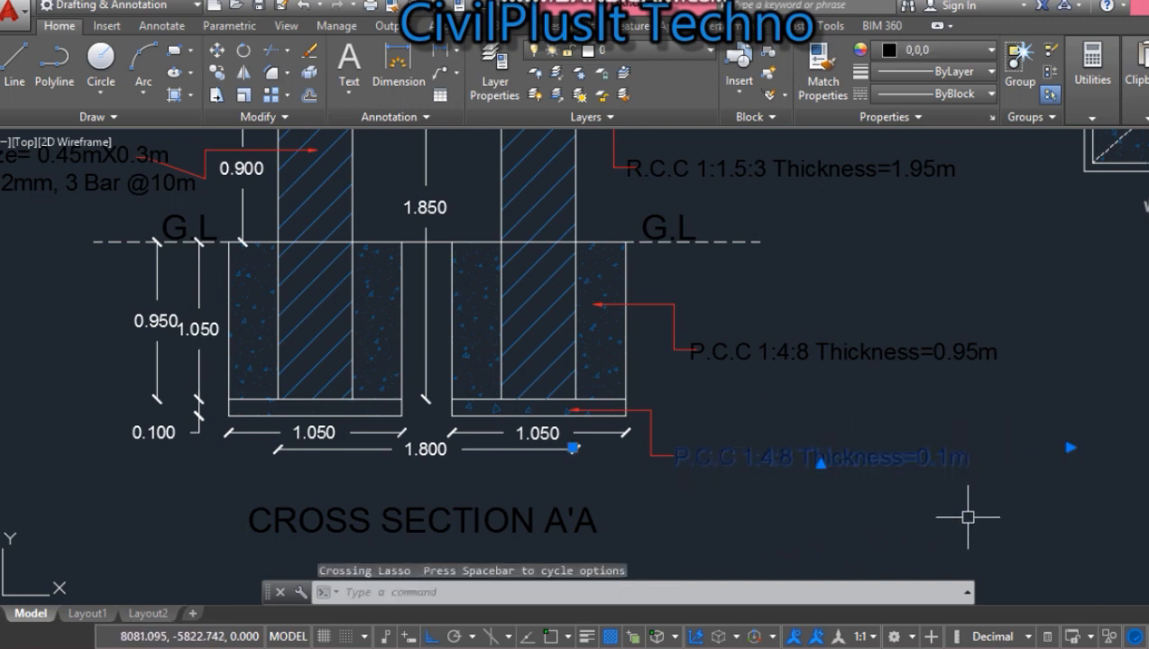
key("Escape")
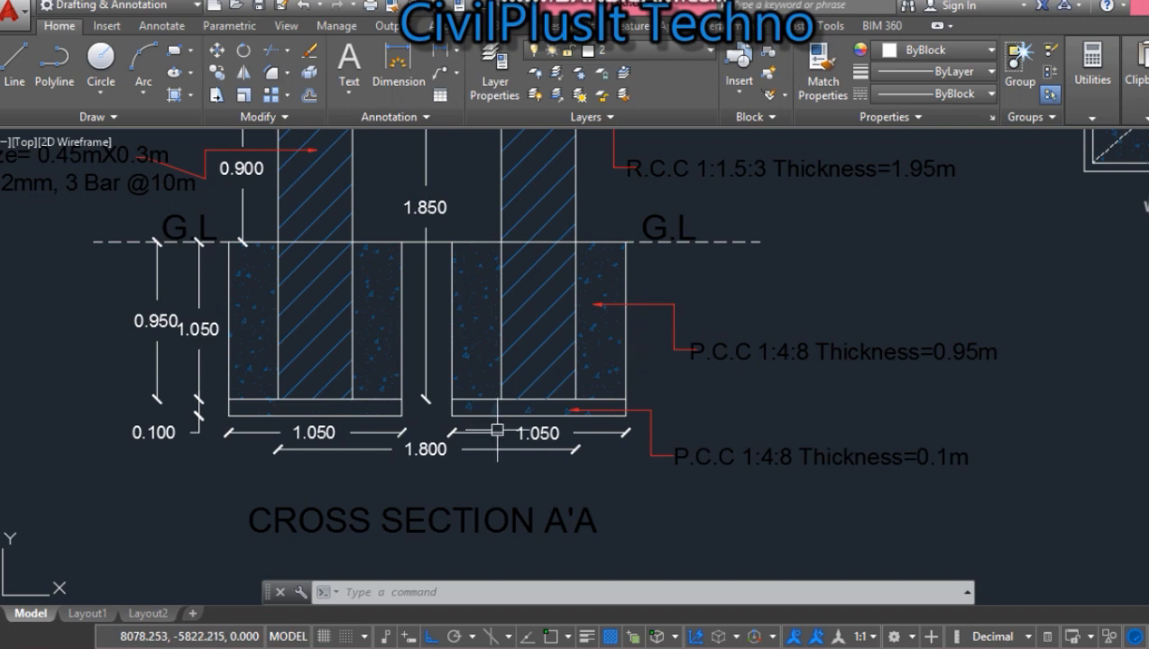
Inspect the base concrete and the P.C.C 1:4:8 fill around both columns below ground level in Cross Section A'A.
scroll(496, 426, "up", 2)
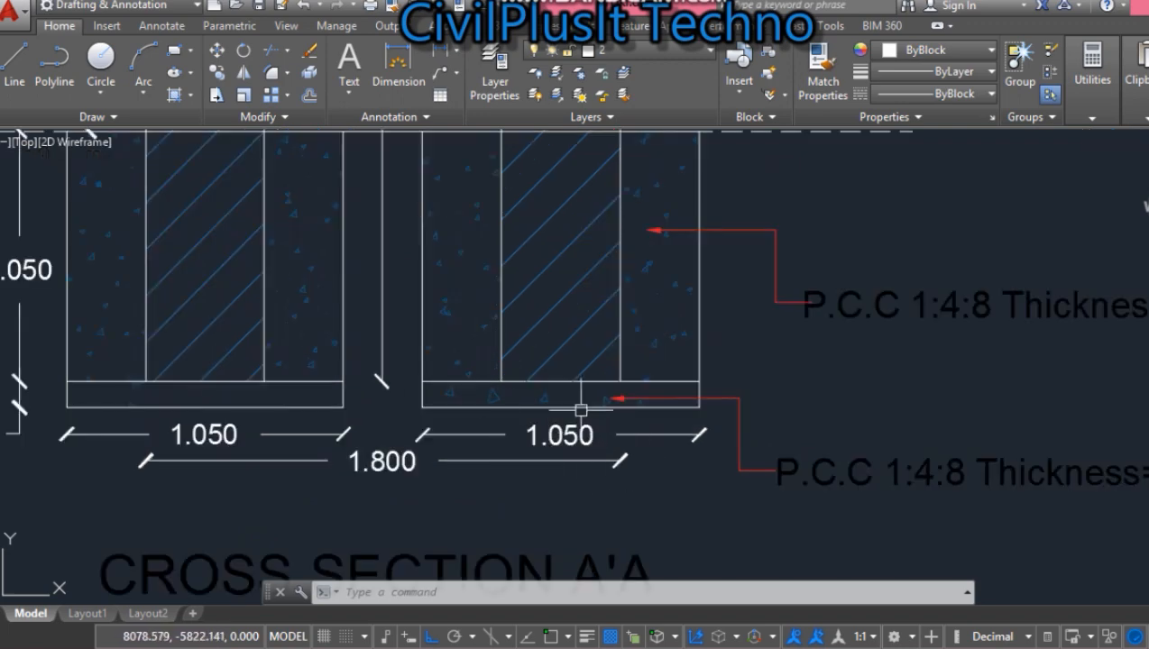
scroll(581, 410, "down", 2)
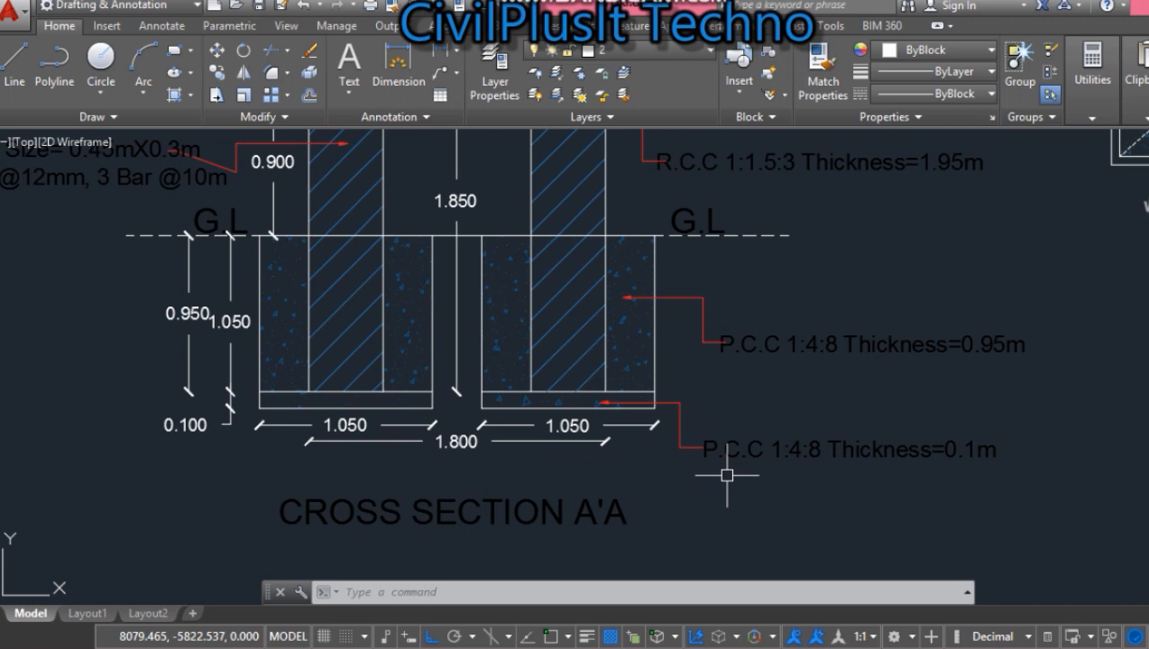
scroll(727, 475, "down", 2)
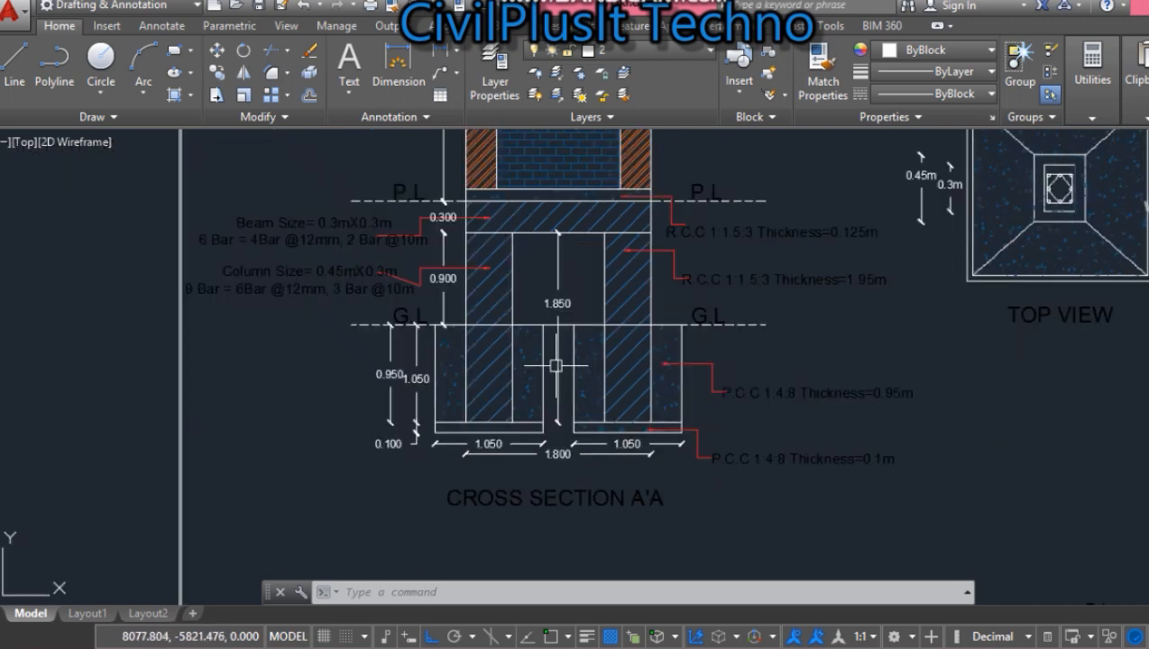
scroll(554, 364, "up", 2)
scroll(556, 365, "up", 2)
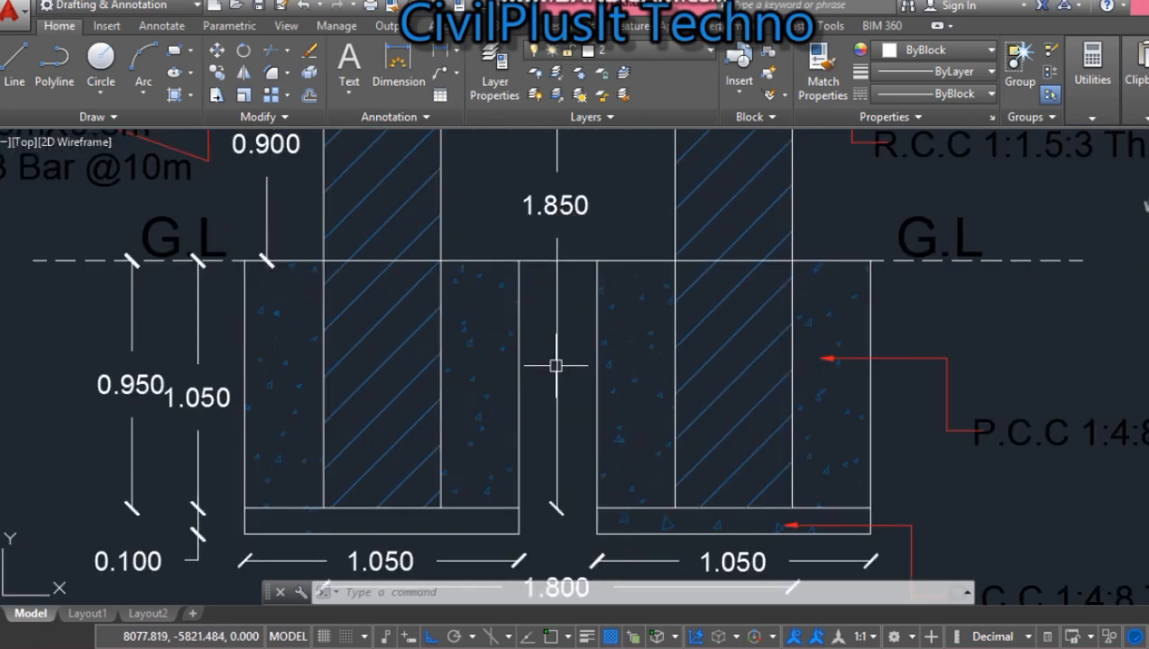
scroll(555, 365, "down", 2)
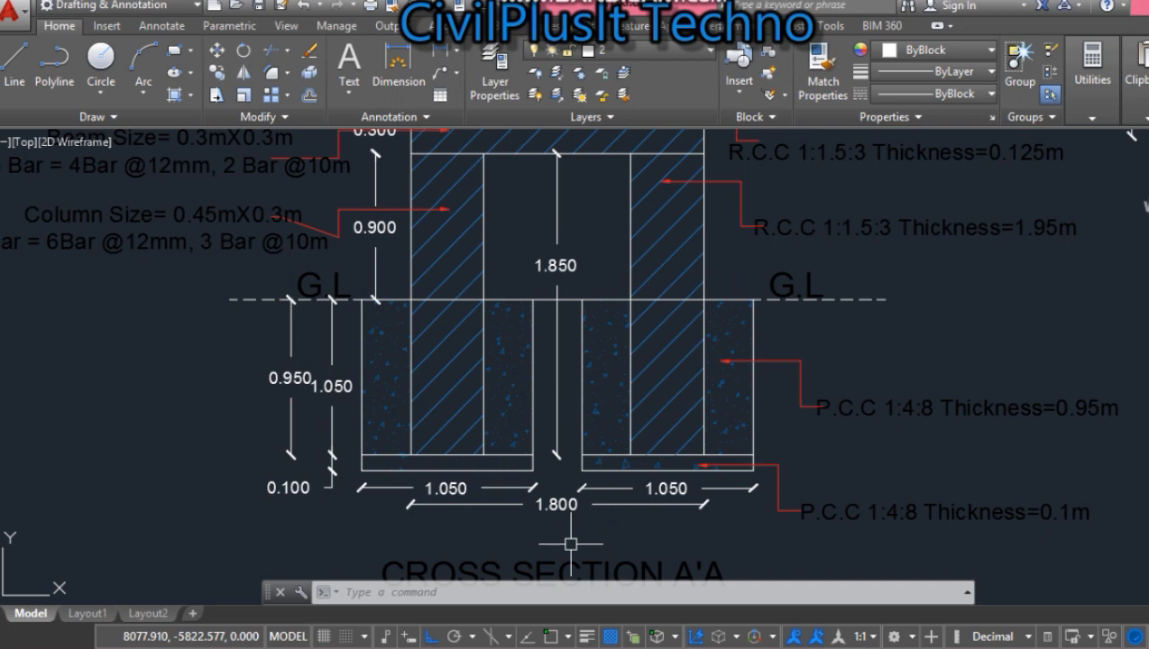
Return to the Excel estimate and mark the cement concrete item's codes 4.1 and 4.1.8 with their descriptions.
scroll(571, 543, "down", 5)
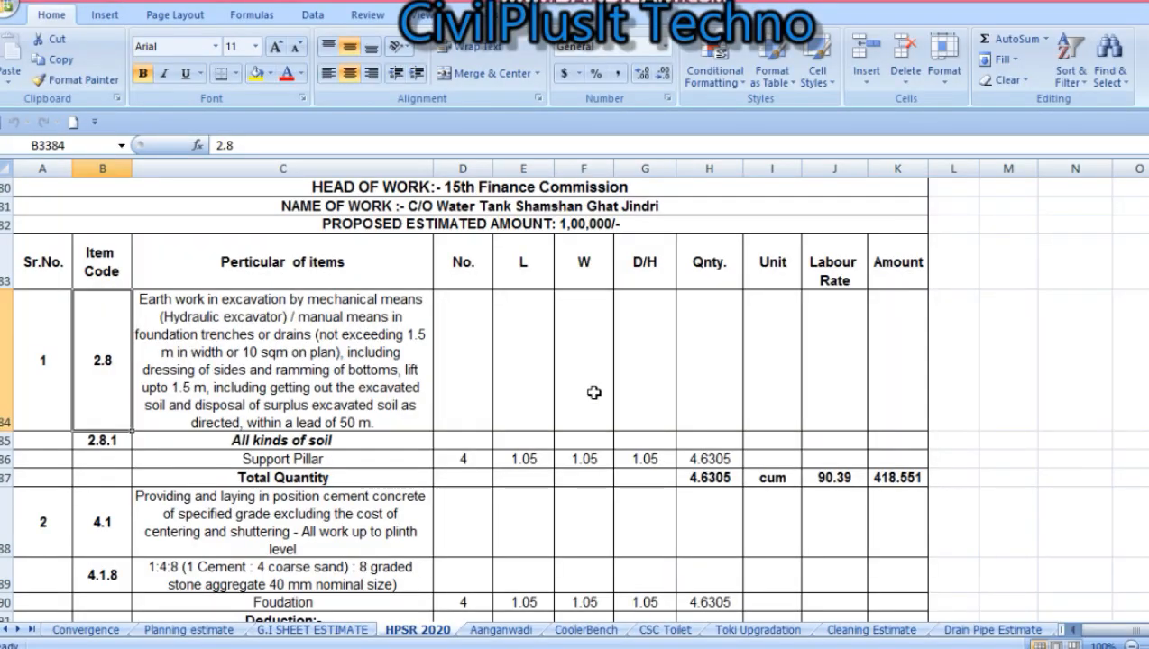
left_click(517, 439)
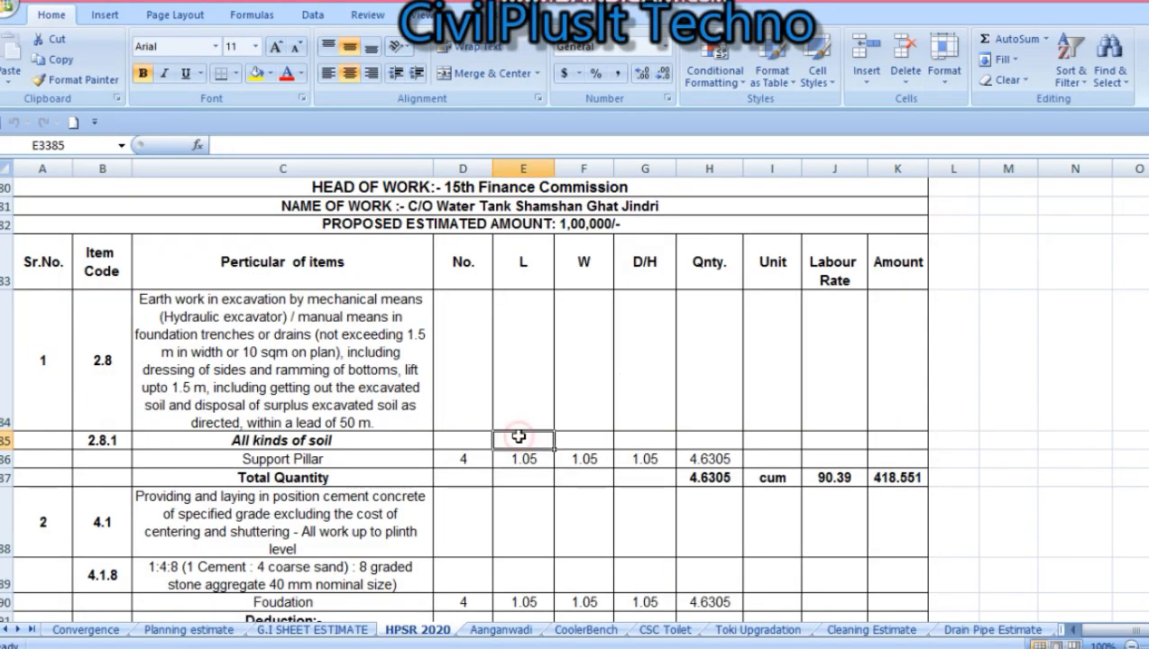
scroll(518, 436, "down", 5)
scroll(519, 437, "up", 2)
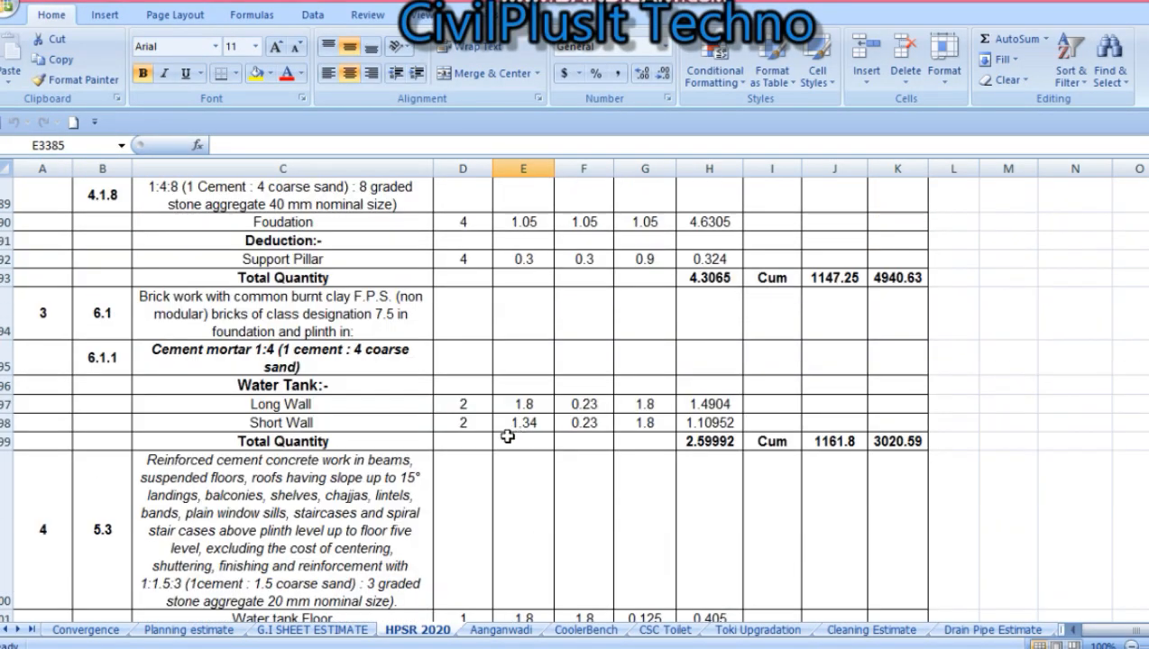
scroll(281, 206, "up", 1)
scroll(281, 206, "up", 1)
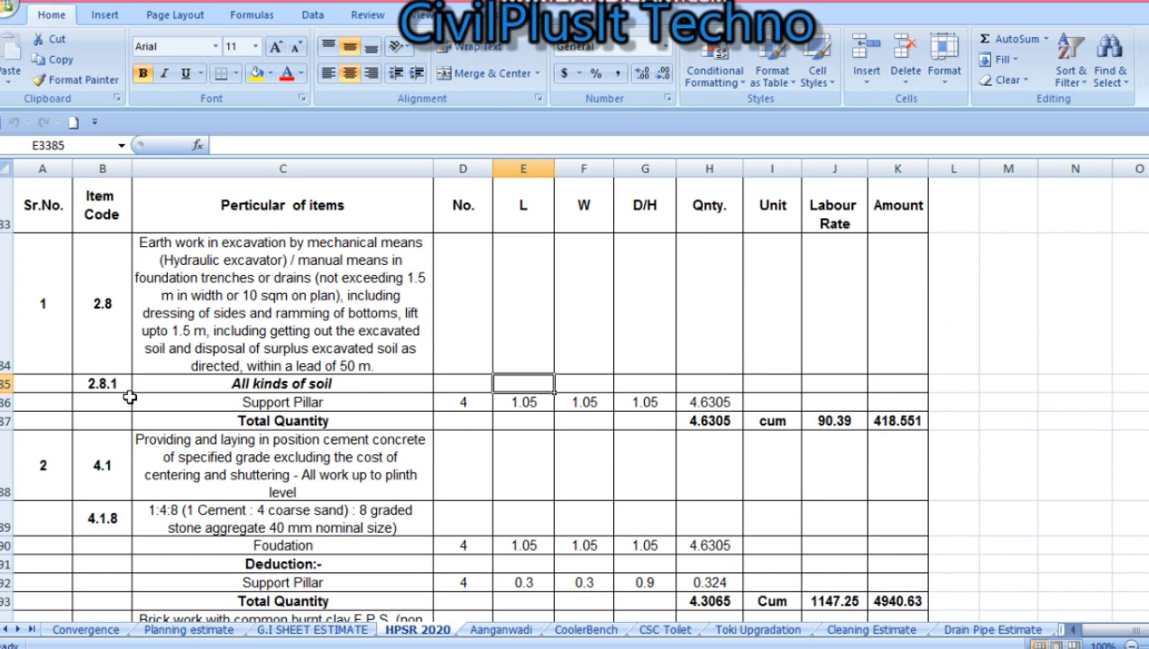
left_click(107, 458)
left_click_drag(106, 458, 168, 514)
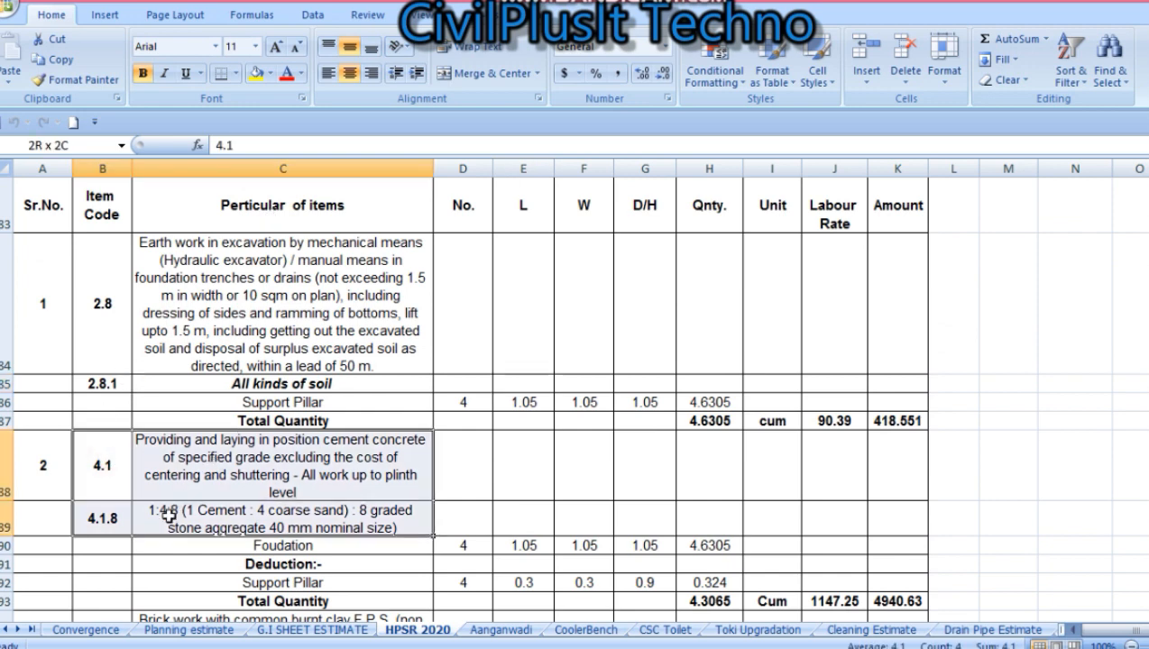
left_click(291, 480)
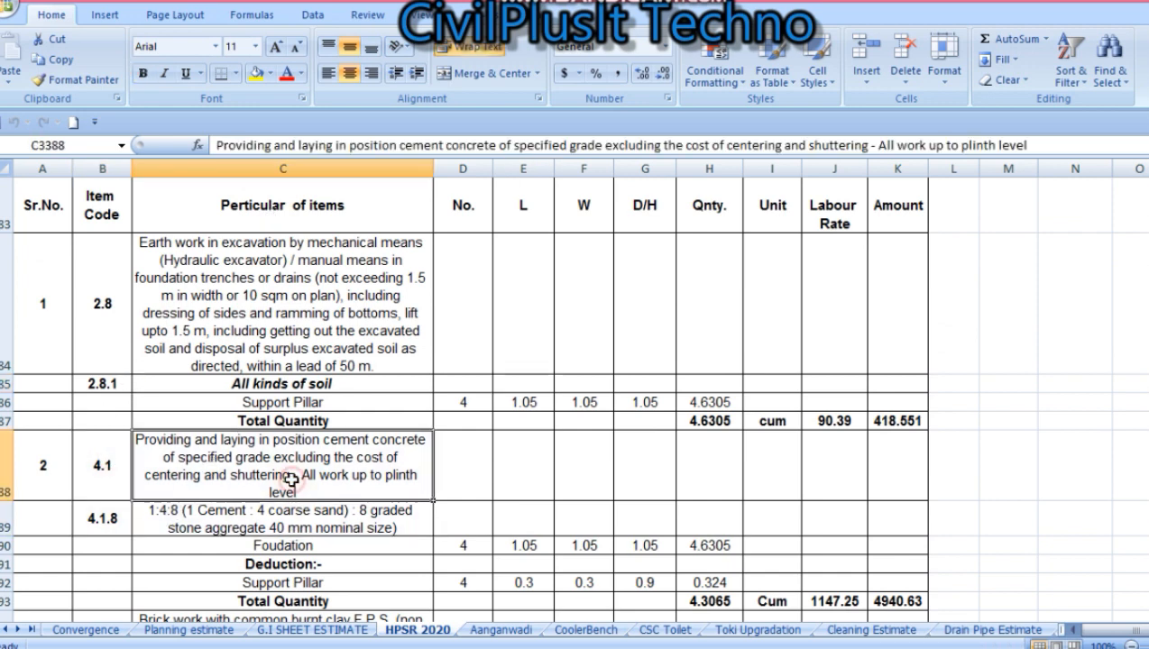
Read through the cement concrete item row by row, from its main description to the support pillar deduction and back to the 1:4:8 mix.
scroll(291, 479, "down", 2)
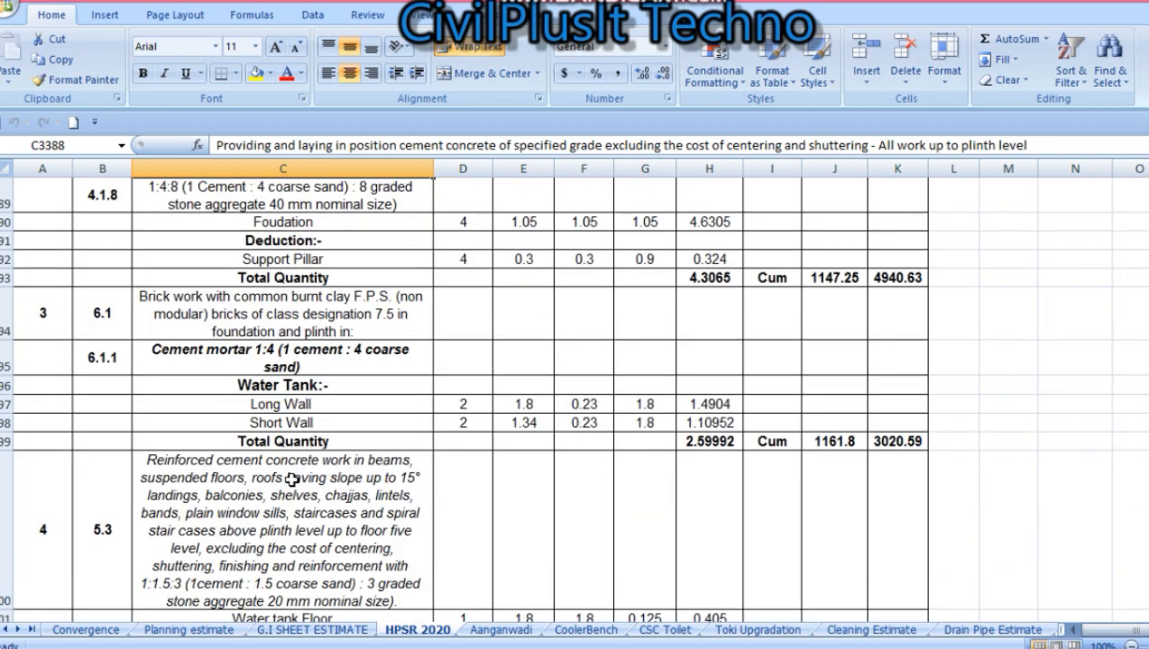
left_click(259, 190)
key("Up")
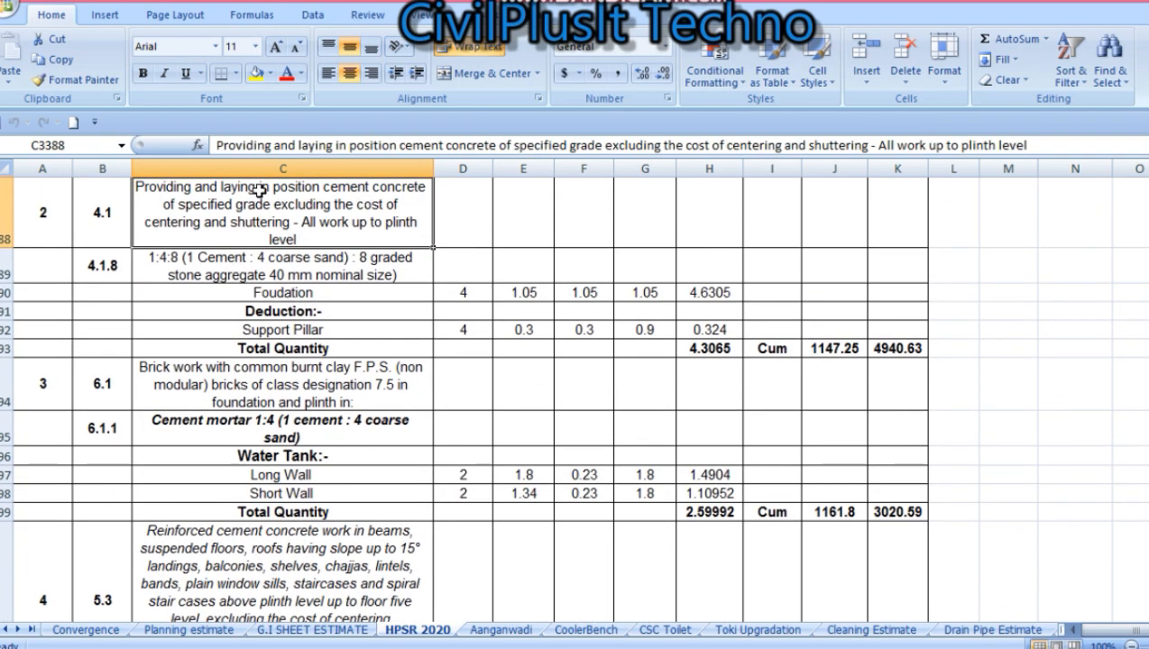
key("Down")
key("Down")
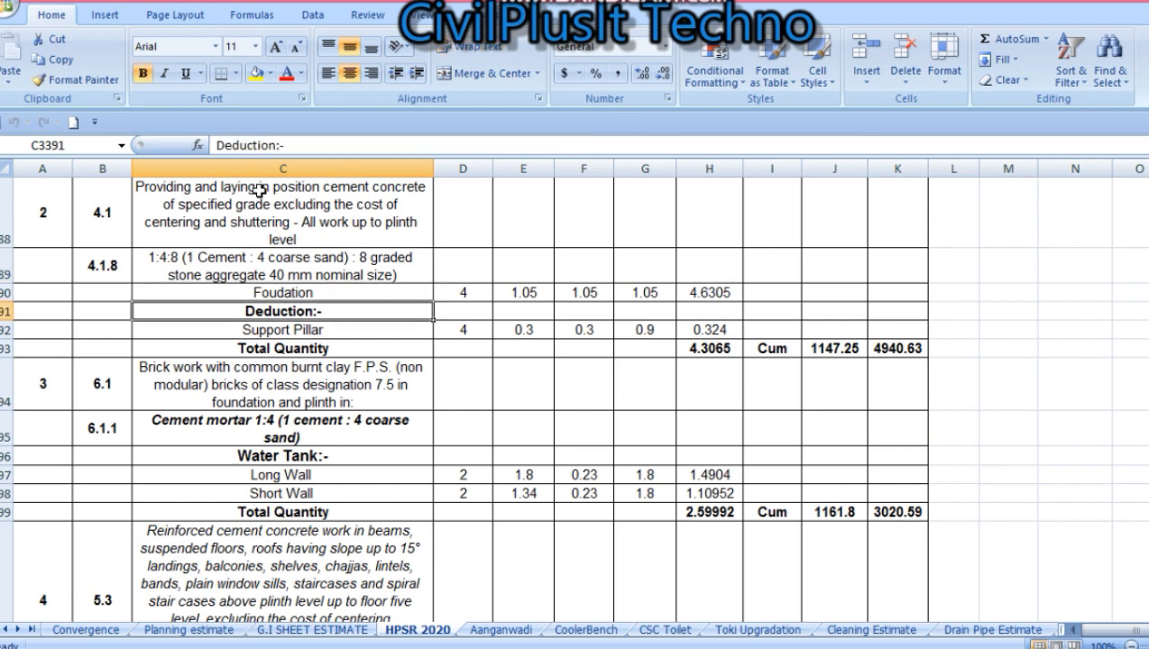
key("Down")
key("Up")
key("Up")
key("Up")
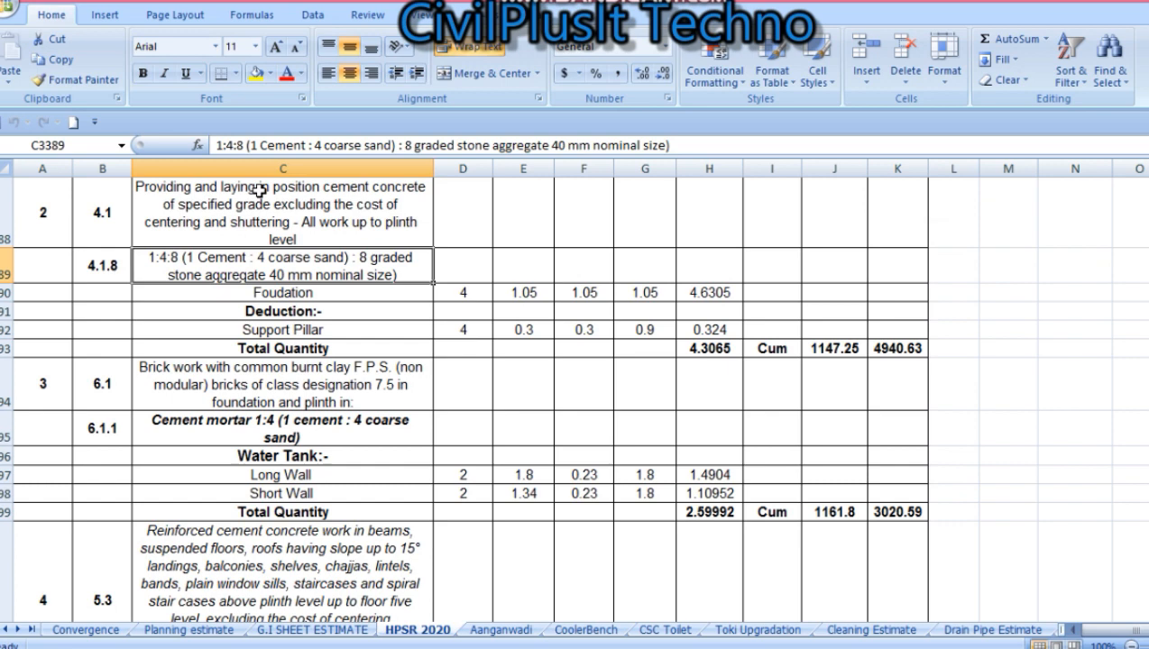
Relabel the foundation row beneath the 1:4:8 cement concrete mix as Column.
left_click(345, 294)
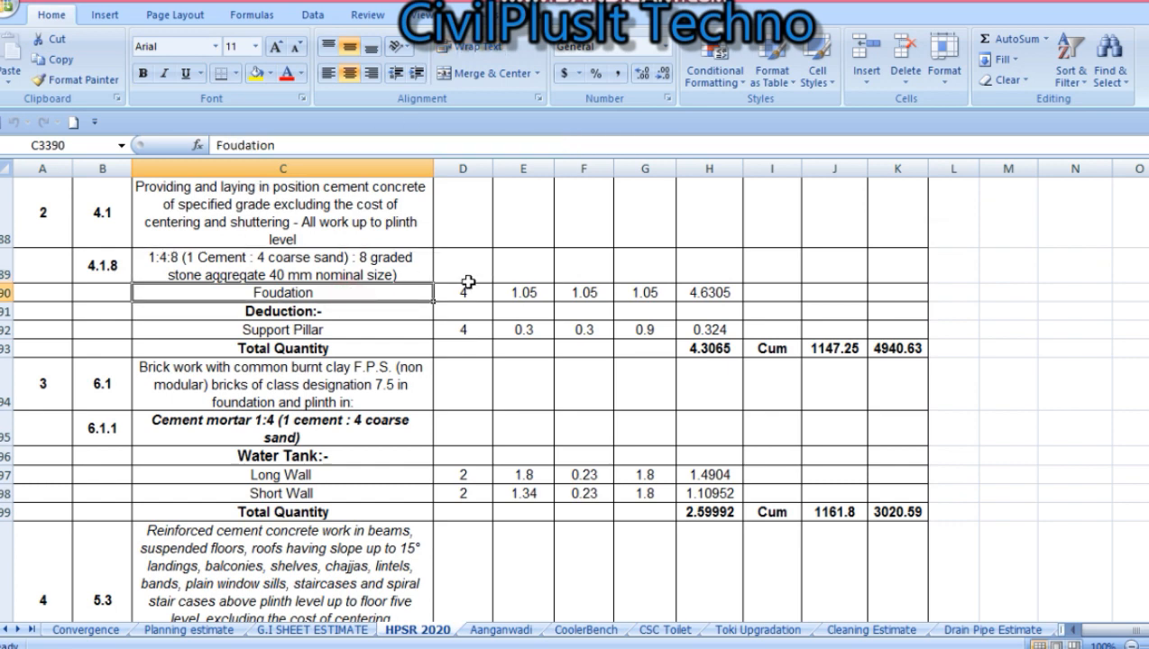
type("Col")
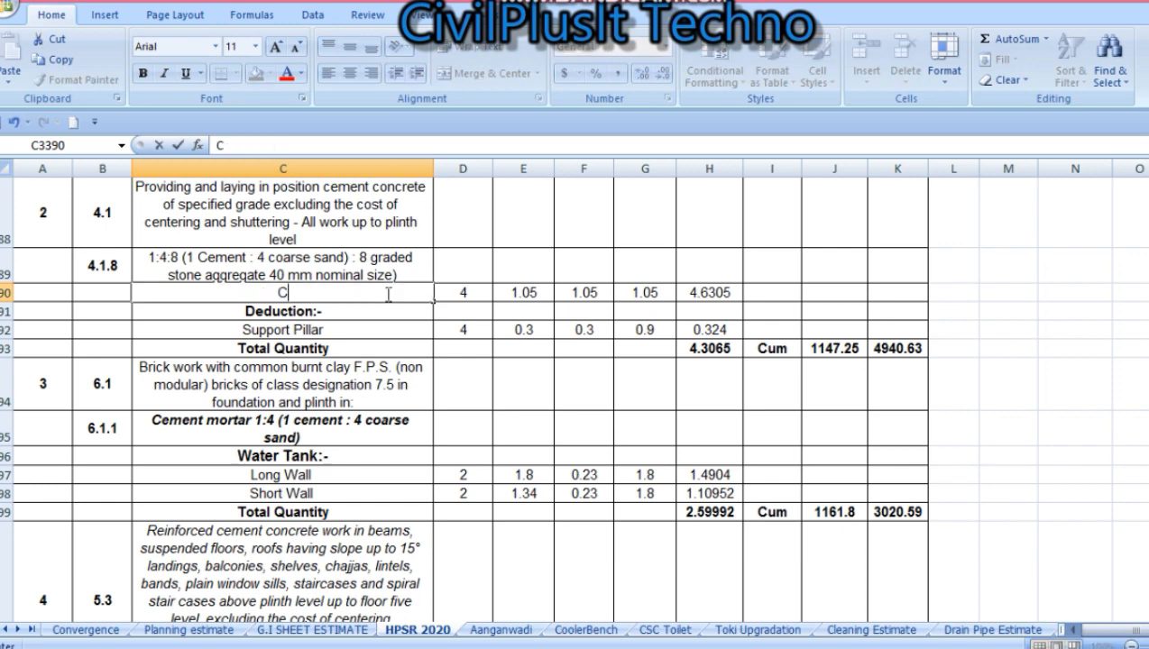
type("umn")
key("Tab")
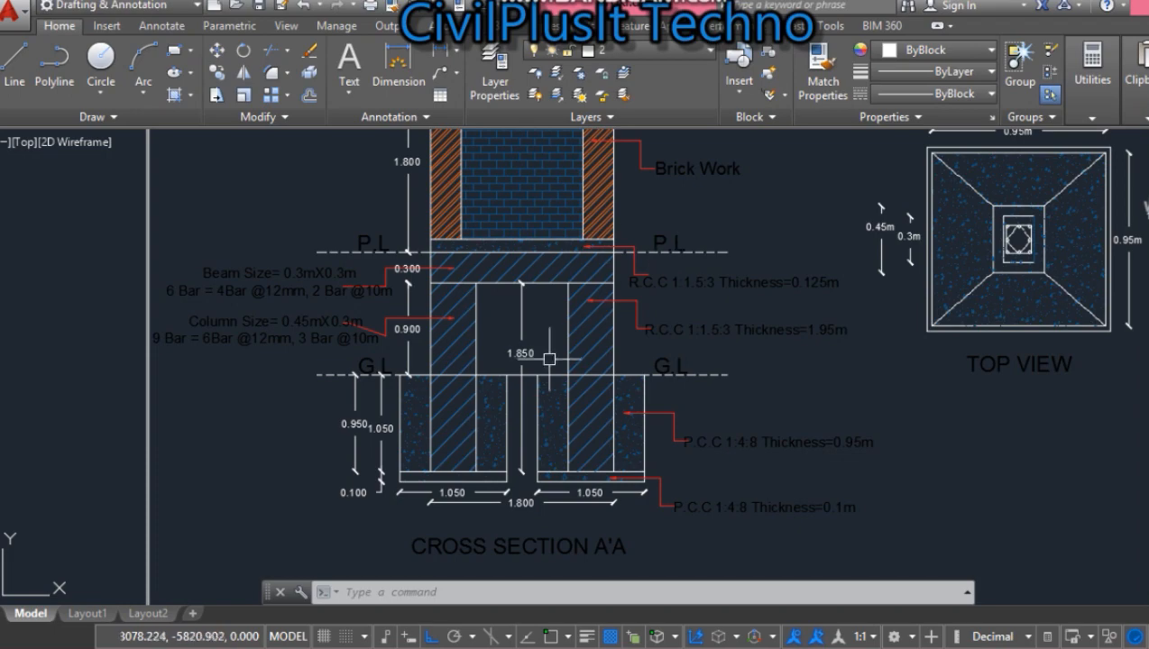
Bring up the Proposed Plan and highlight the four column sections' hatching and the upper-left footing outline.
scroll(539, 363, "down", 5)
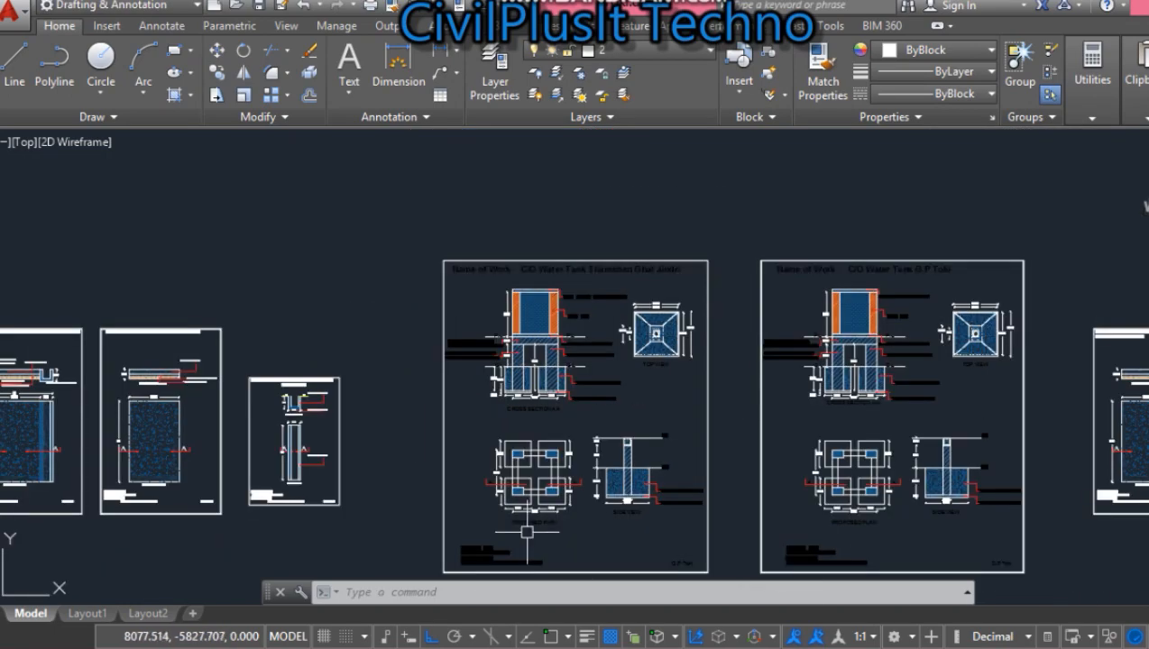
scroll(521, 506, "up", 5)
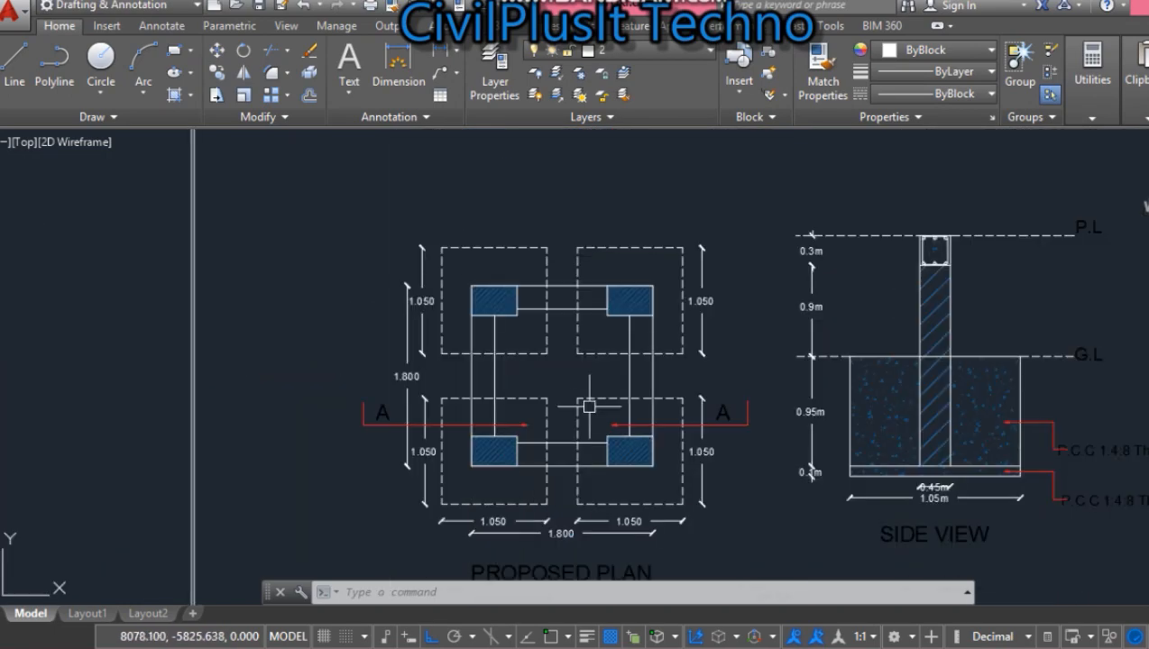
scroll(593, 405, "up", 2)
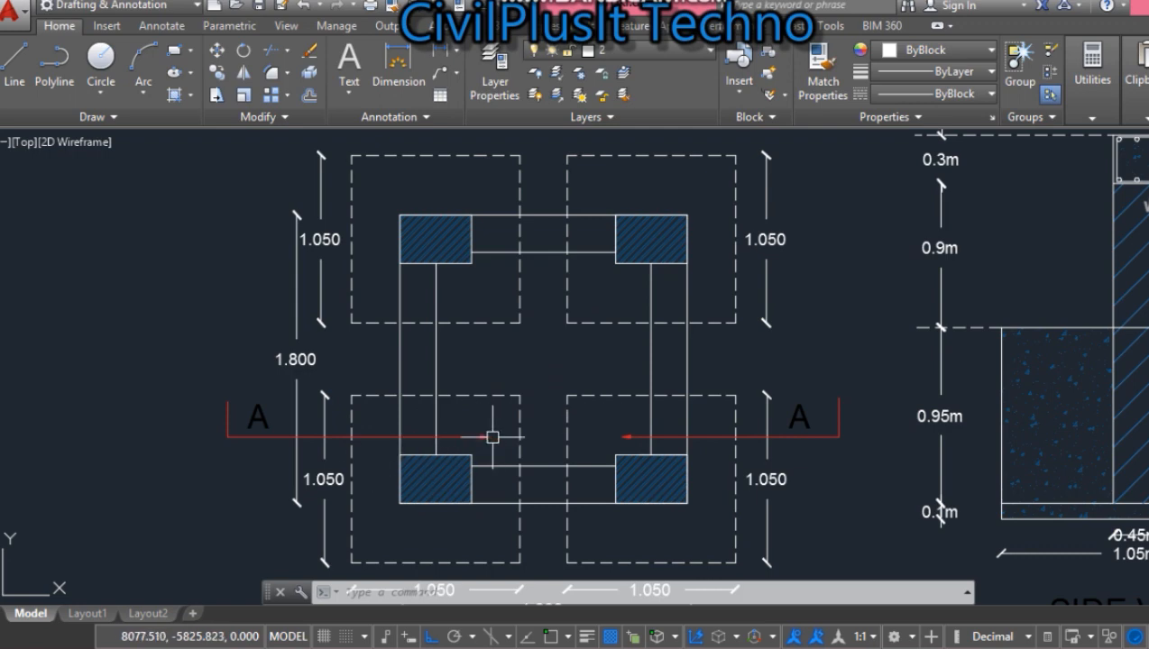
left_click(428, 475)
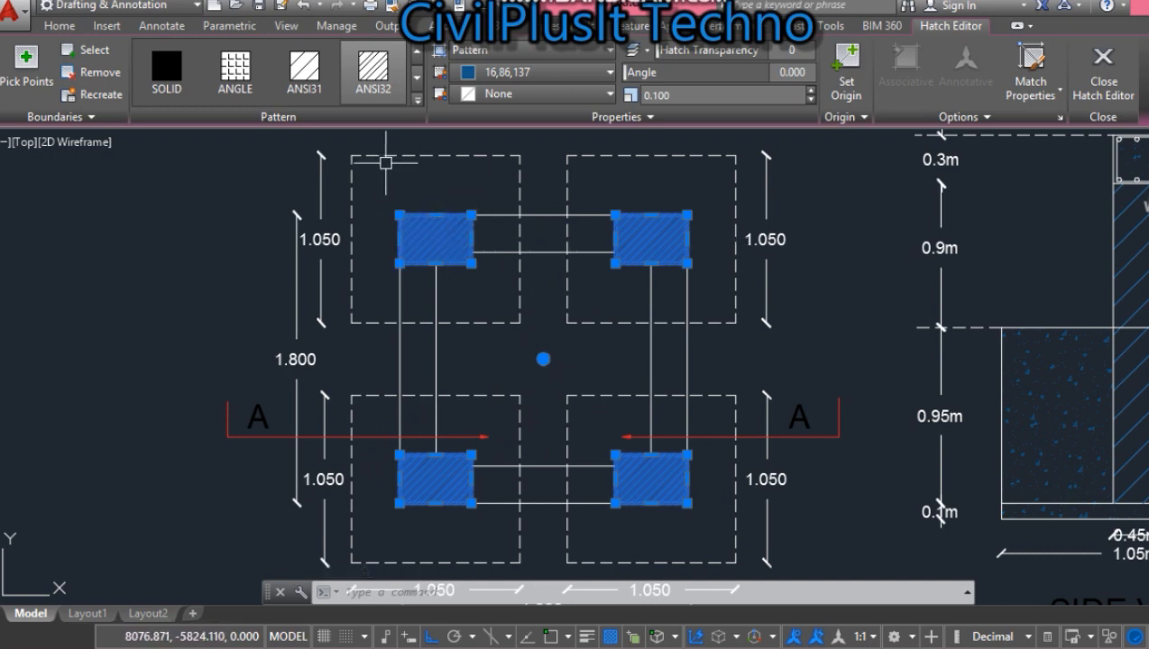
left_click(351, 192)
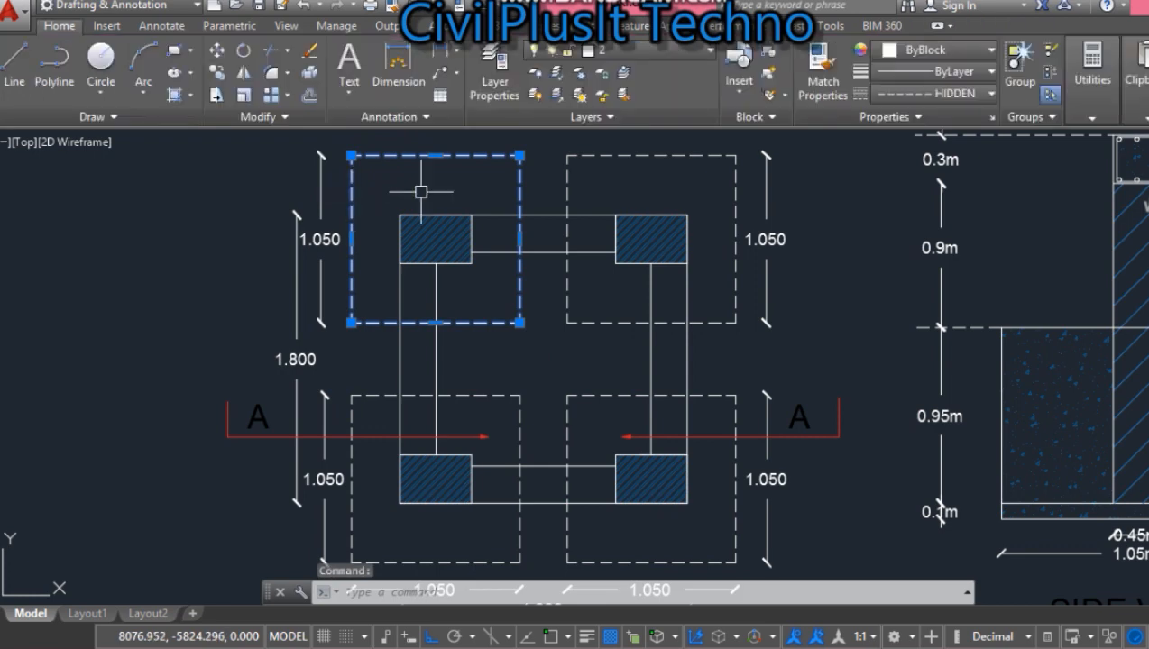
key("Escape")
Highlight the dashed outlines of all four column footings in the Proposed Plan together, then clear the selection.
left_click(568, 182, "ctrl")
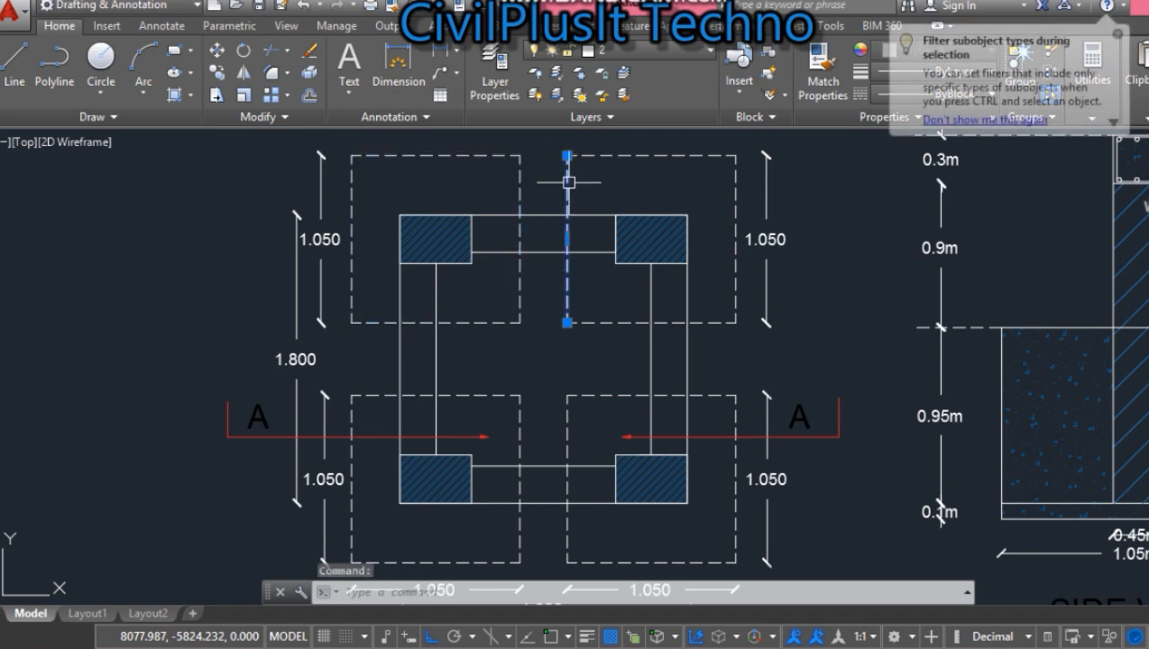
key("Escape")
left_click(523, 178)
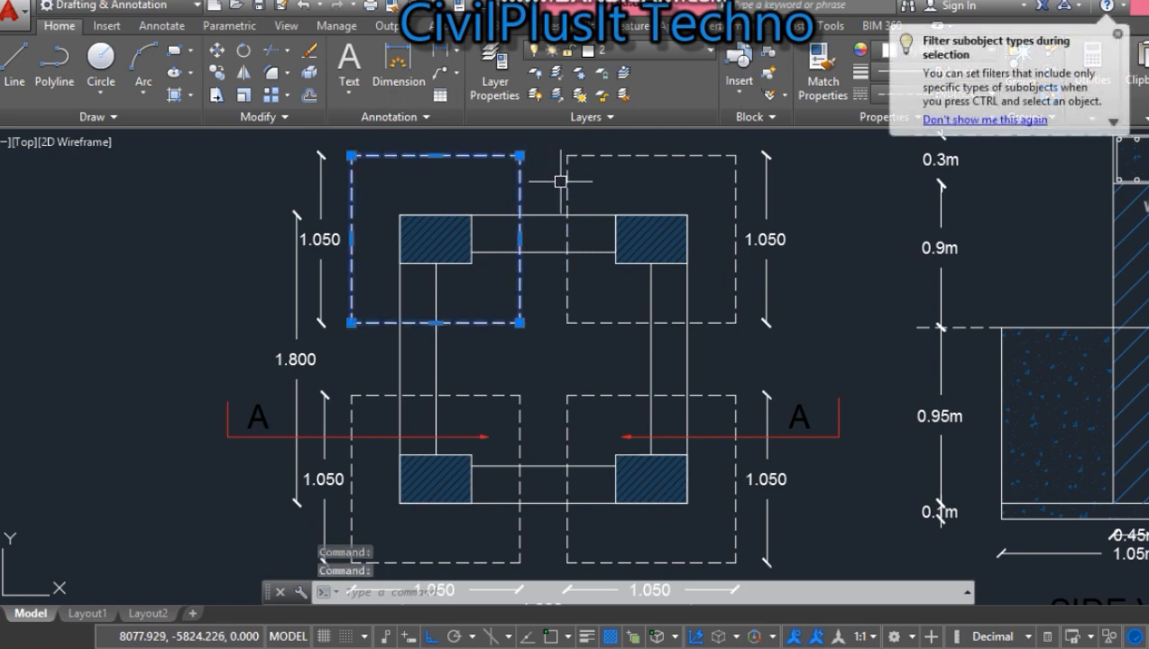
left_click(566, 185)
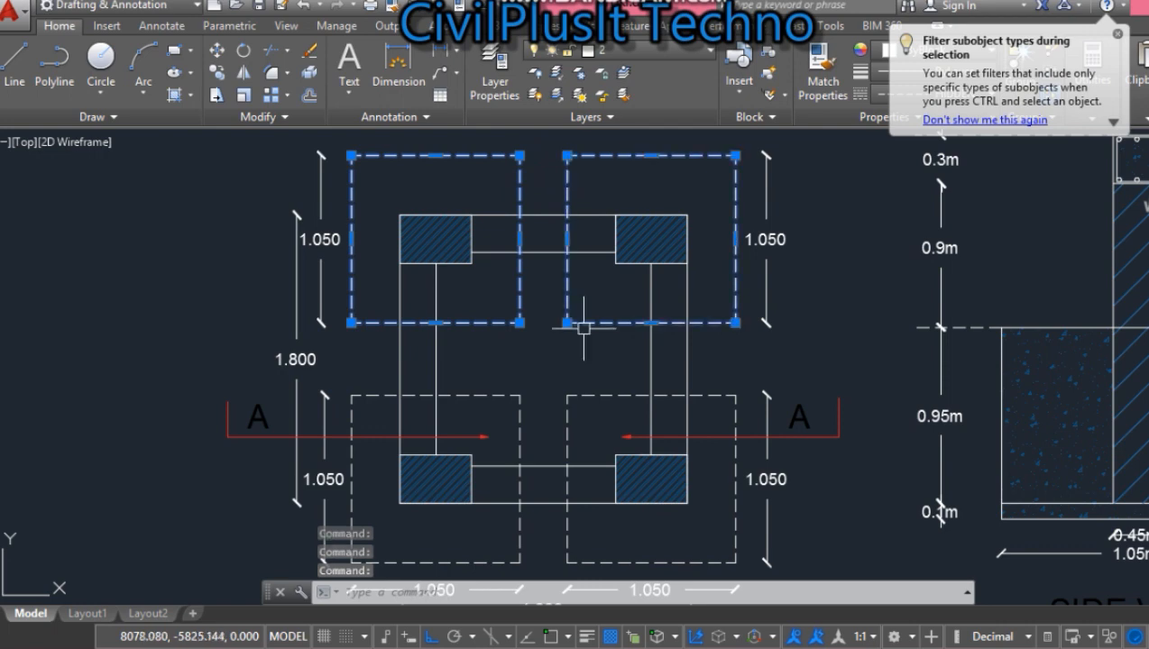
left_click(568, 423)
left_click(521, 403)
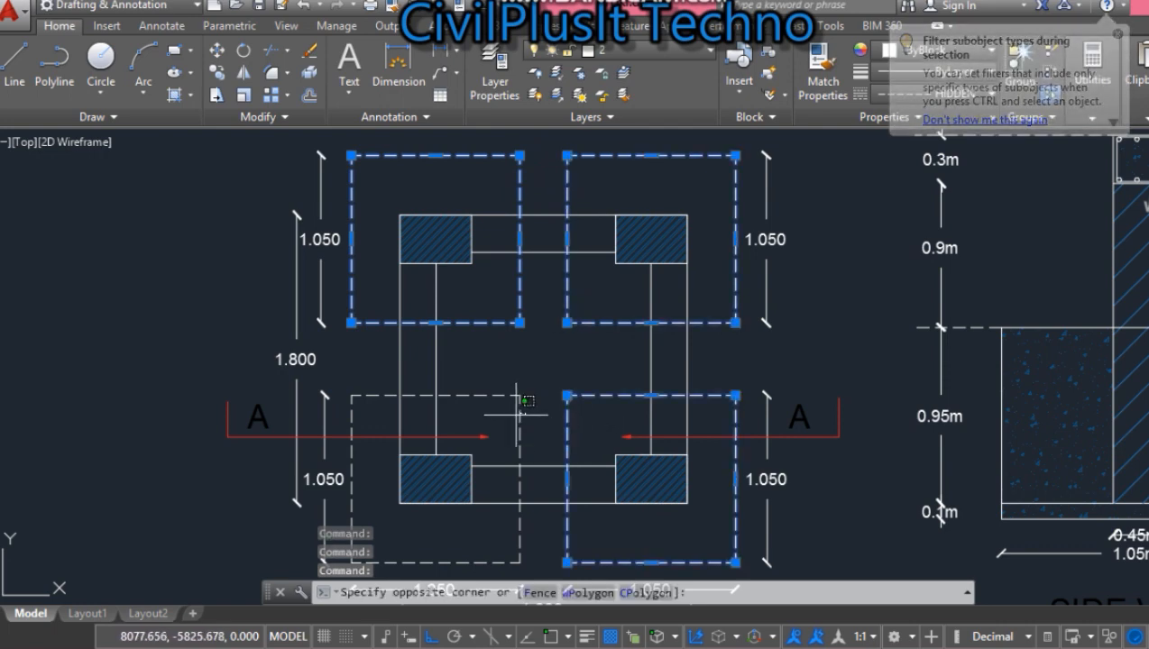
left_click(511, 415)
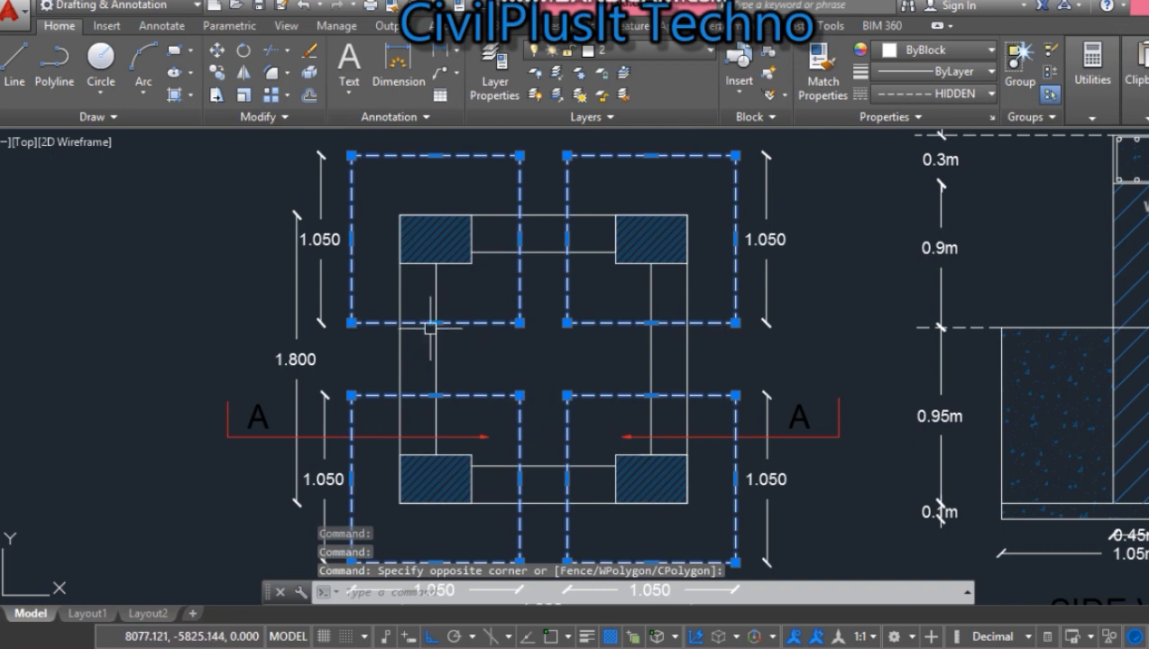
key("Escape")
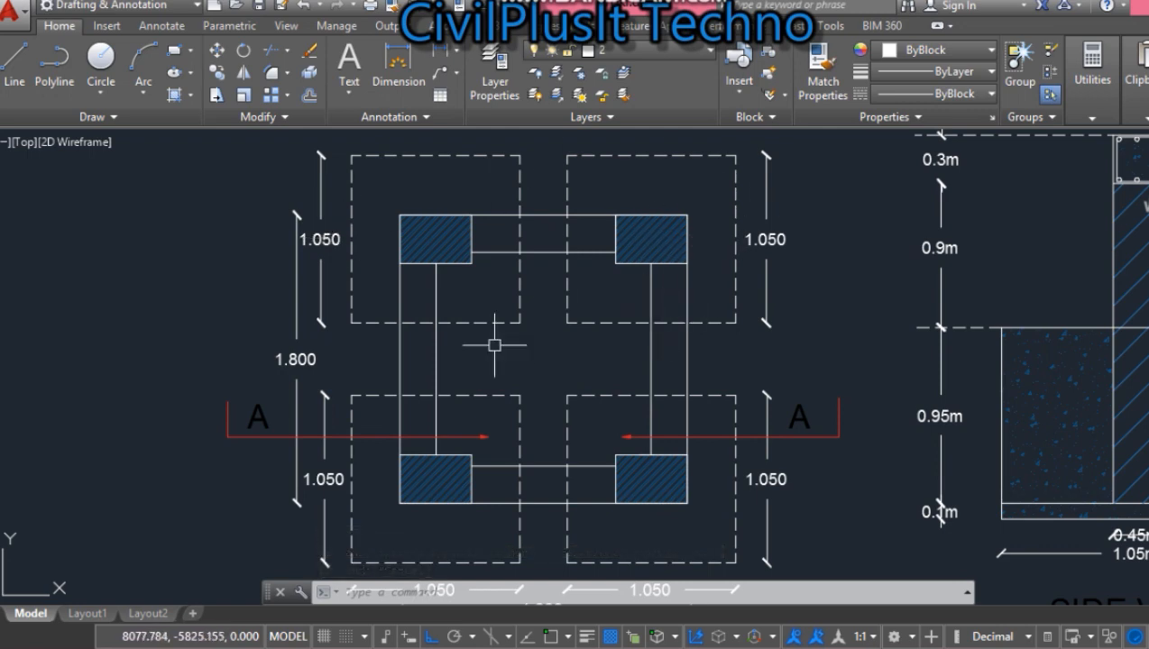
Compare the Proposed Plan with the Side View and highlight the hatched column sections within the footings.
scroll(468, 356, "down", 4)
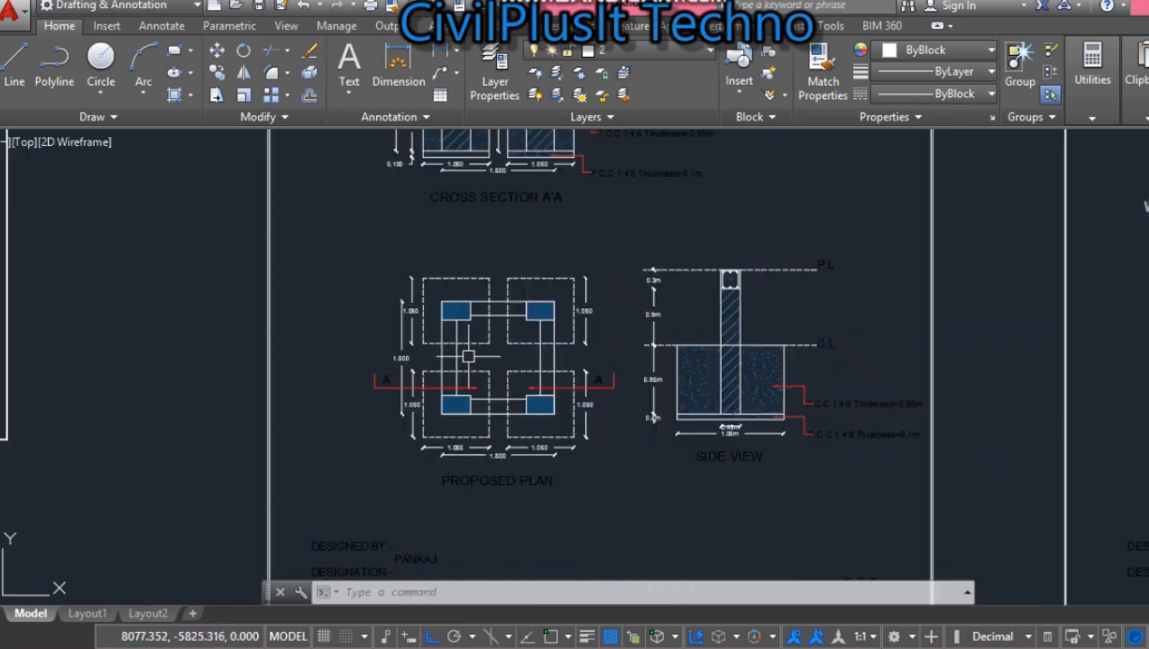
scroll(468, 356, "up", 3)
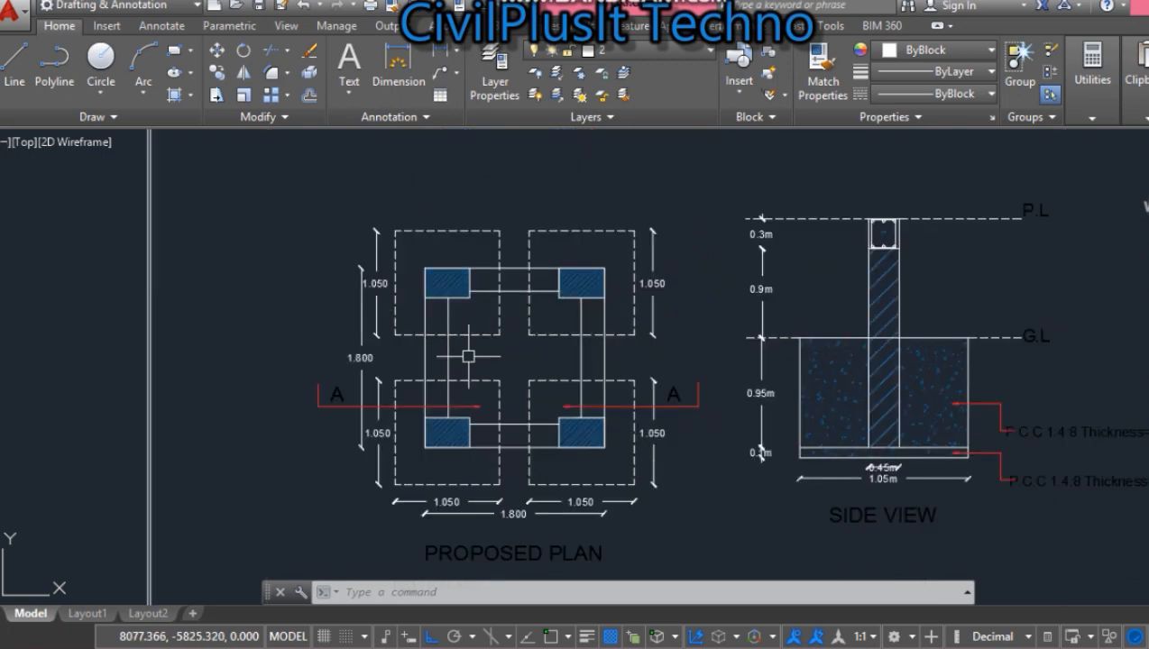
scroll(468, 356, "up", 2)
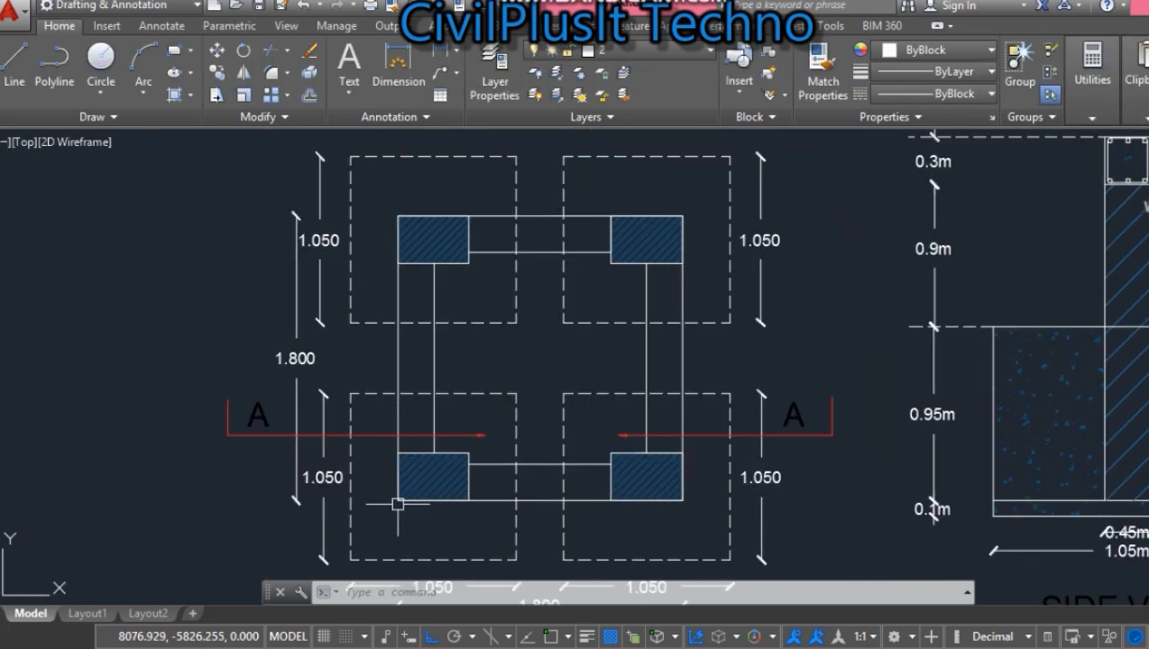
left_click(432, 487)
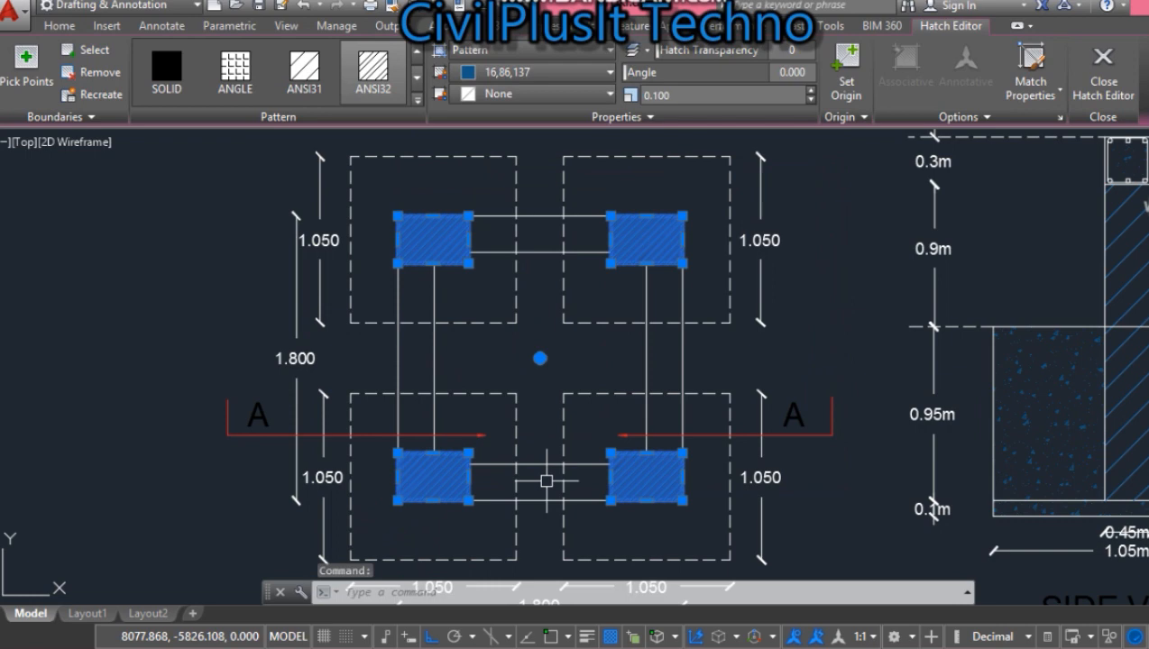
scroll(547, 480, "up", 4)
scroll(547, 481, "down", 2)
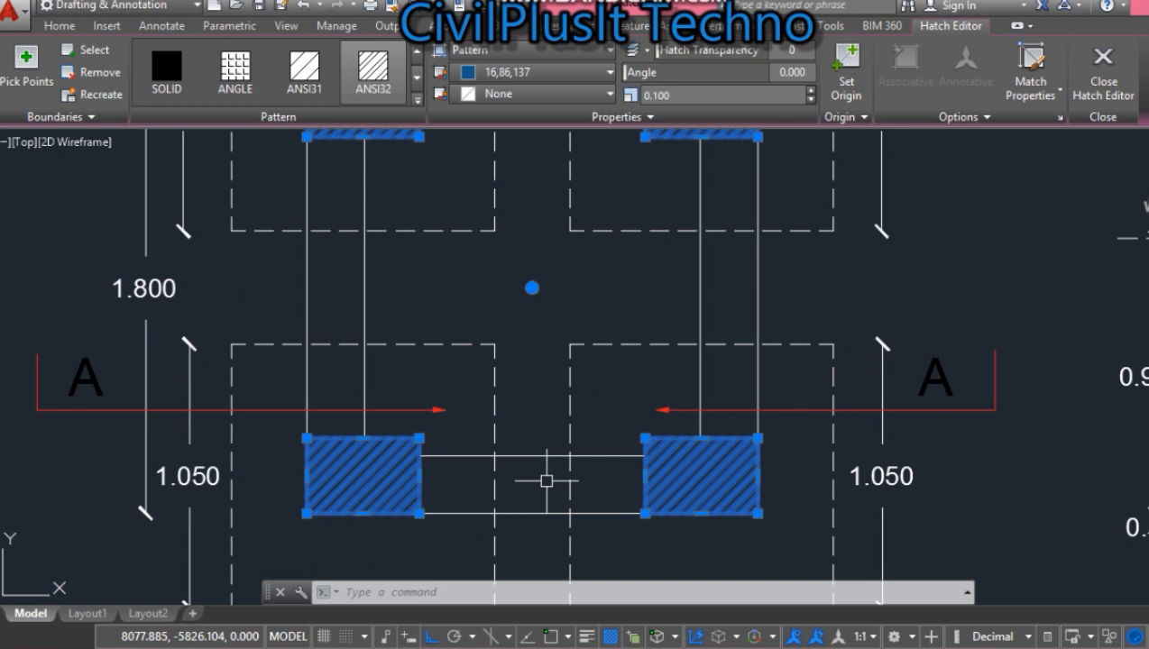
key("Escape")
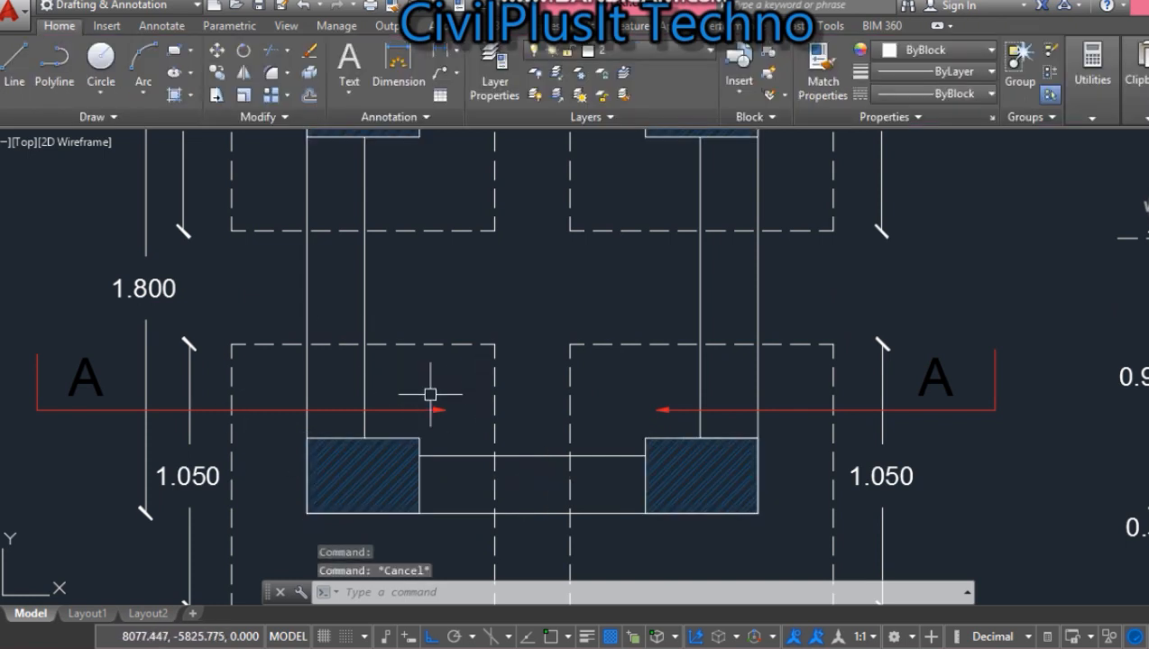
Highlight the lower-left footing outline and inspect the gap between it and the neighbouring lower-right footing.
left_click(449, 376)
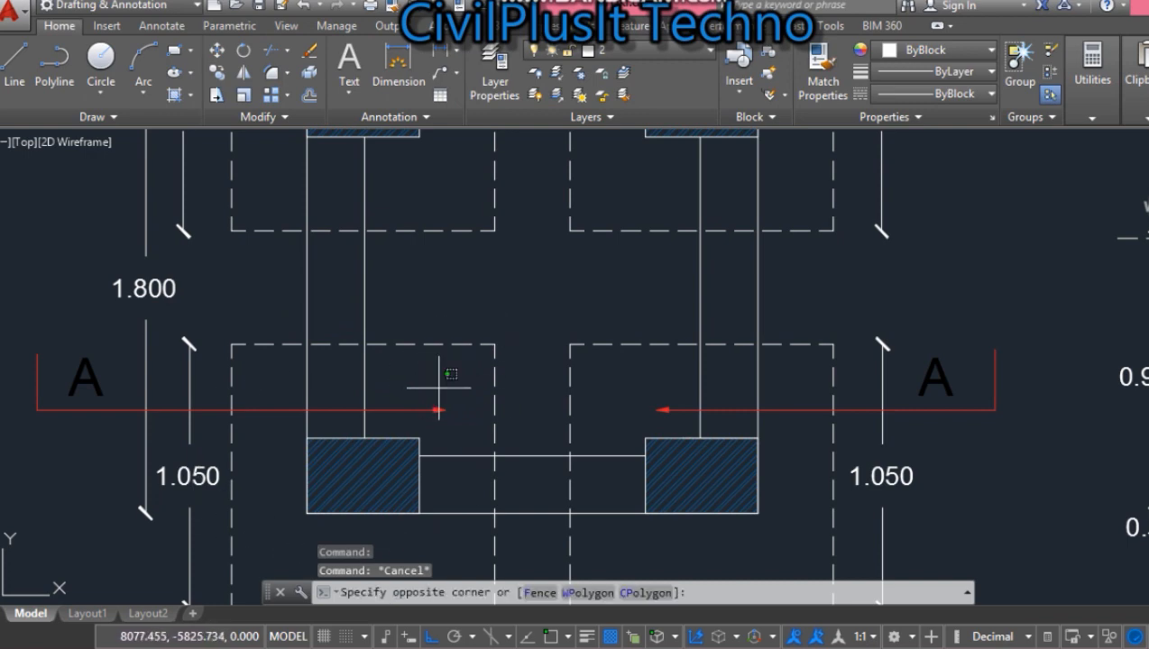
left_click(372, 383)
left_click(441, 344)
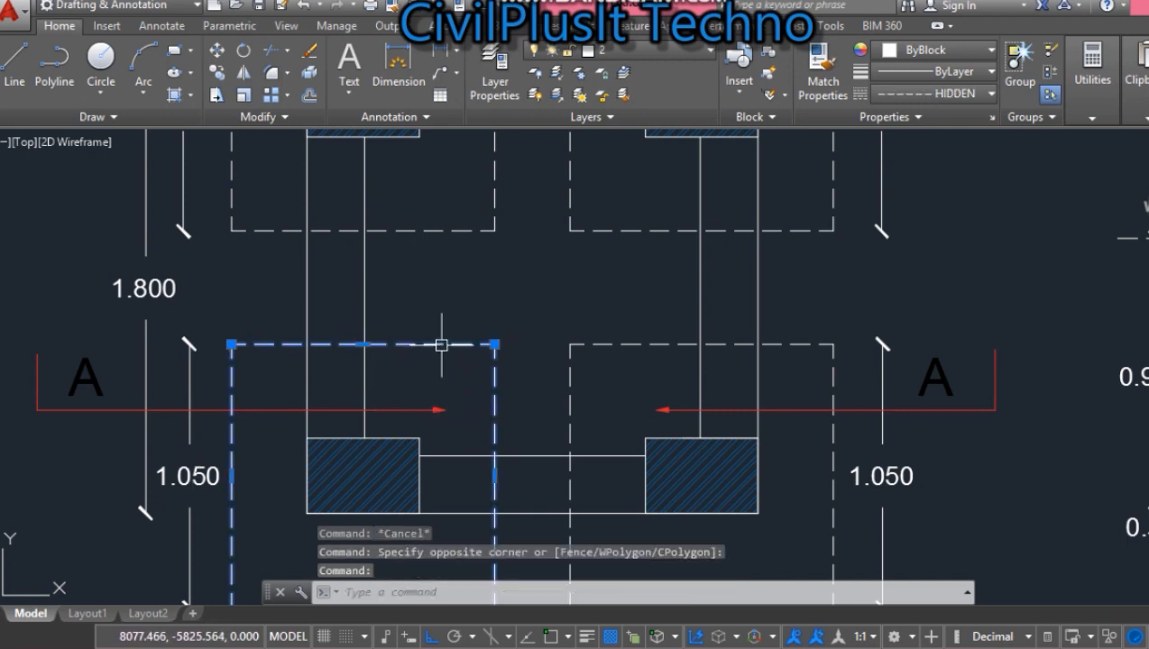
scroll(587, 331, "down", 4)
scroll(586, 334, "up", 8)
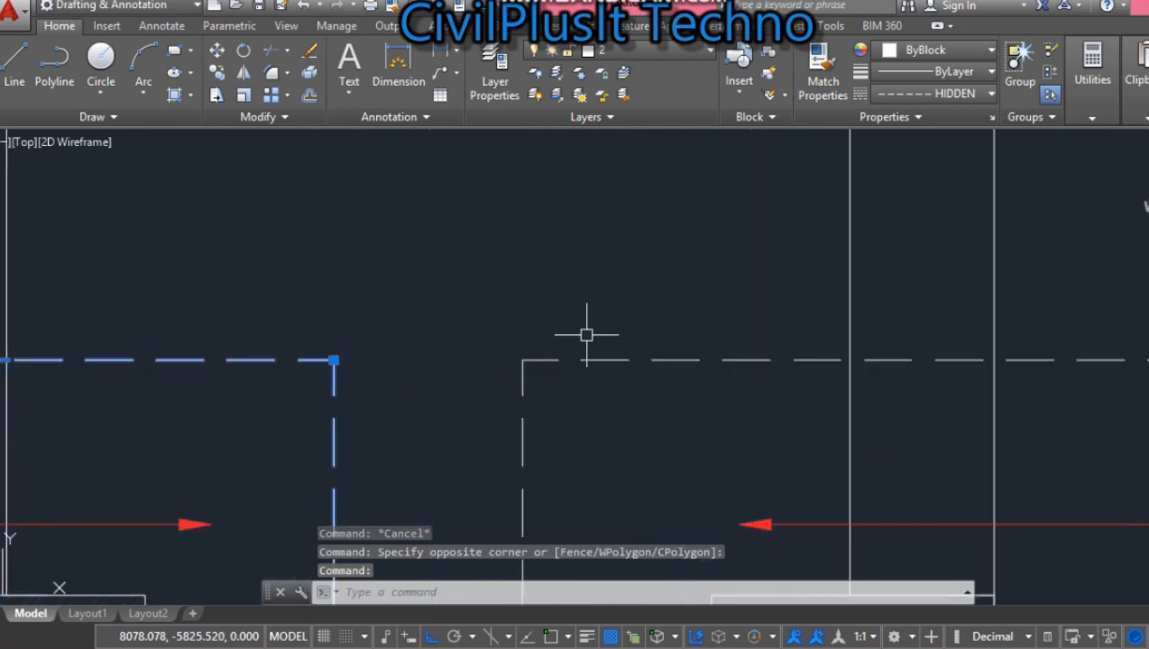
scroll(586, 335, "down", 3)
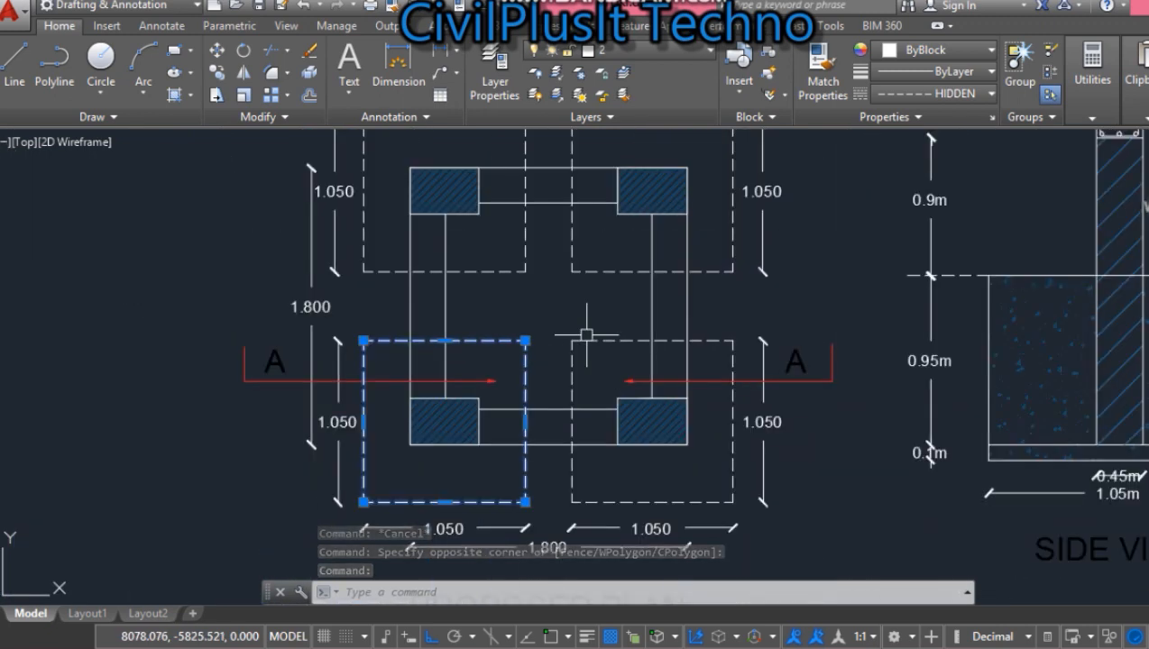
key("Escape")
Switch to the Excel estimate and step through the Column row's number, length, width and depth under the 1:4:8 mix.
key("alt+Tab")
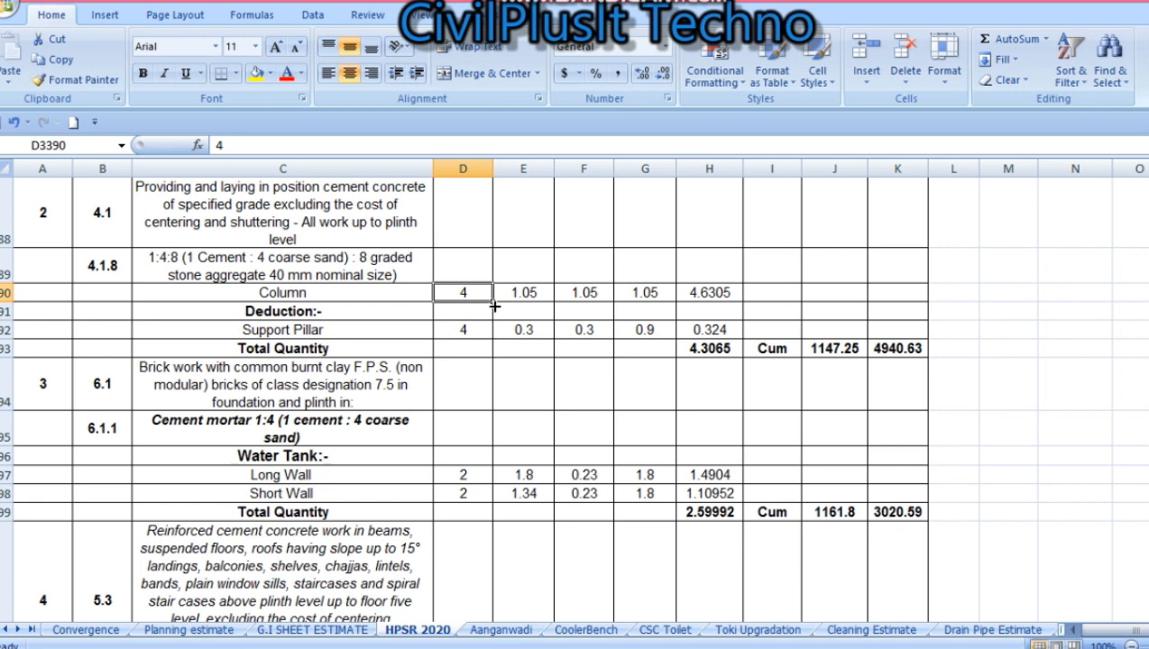
key("Right")
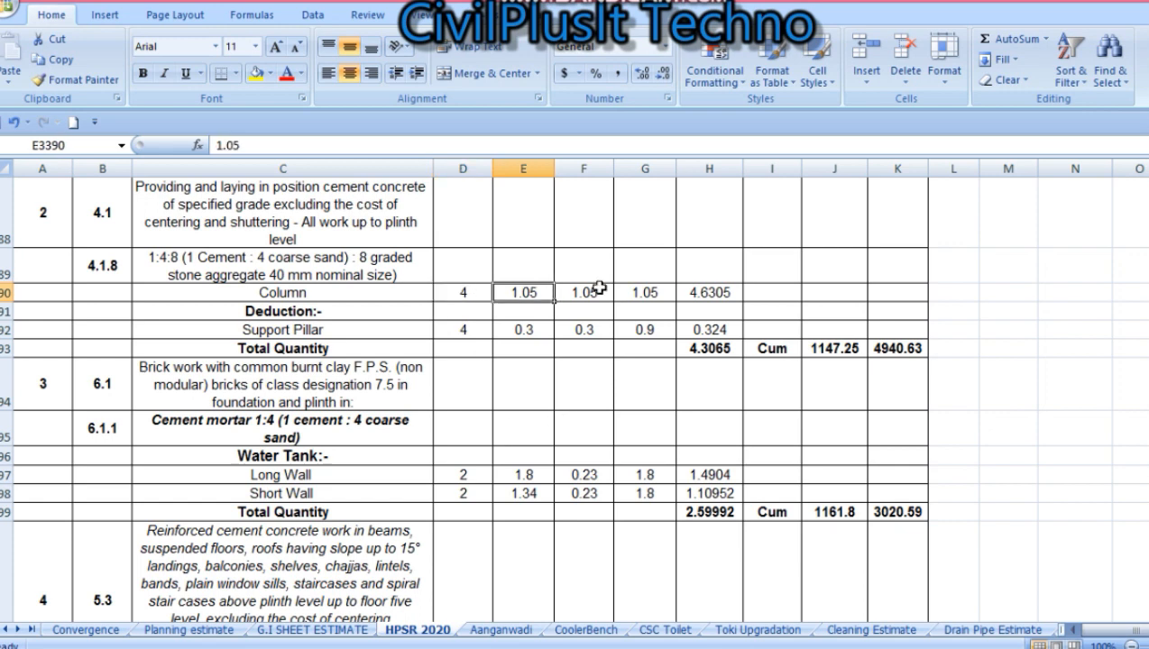
left_click(598, 288)
key("Left")
left_click(598, 288)
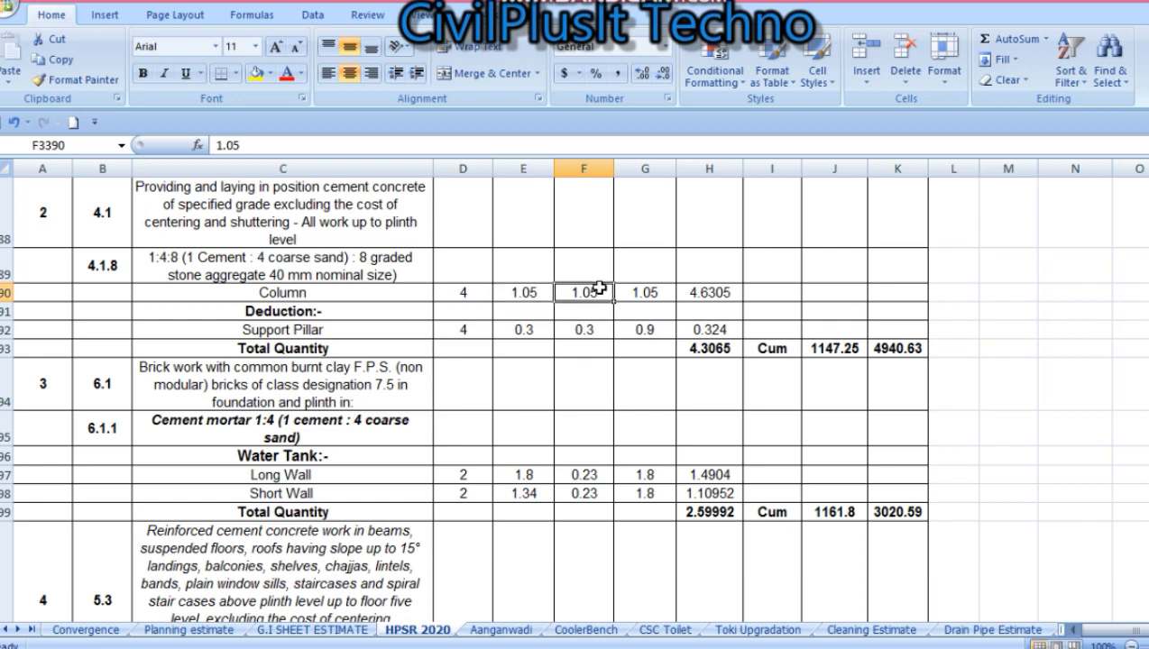
key("Right")
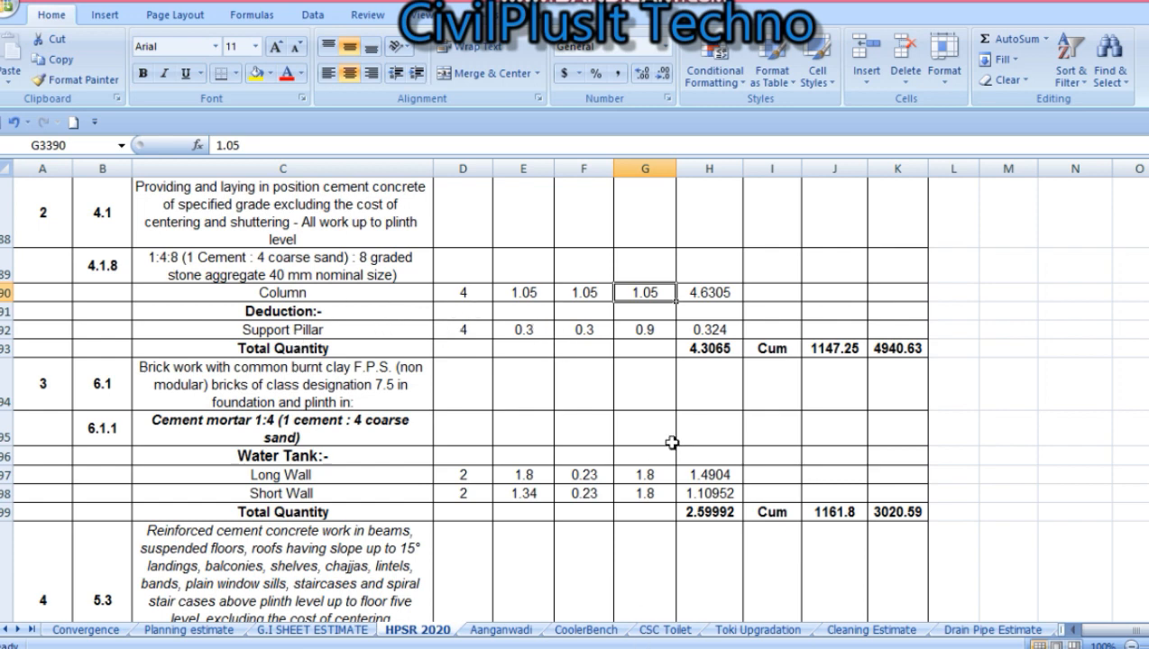
Step through the Support Pillar deduction's number and dimensions, and return to the 1:4:8 mix description.
left_click(521, 329)
left_click(464, 330)
key("Right")
key("Right")
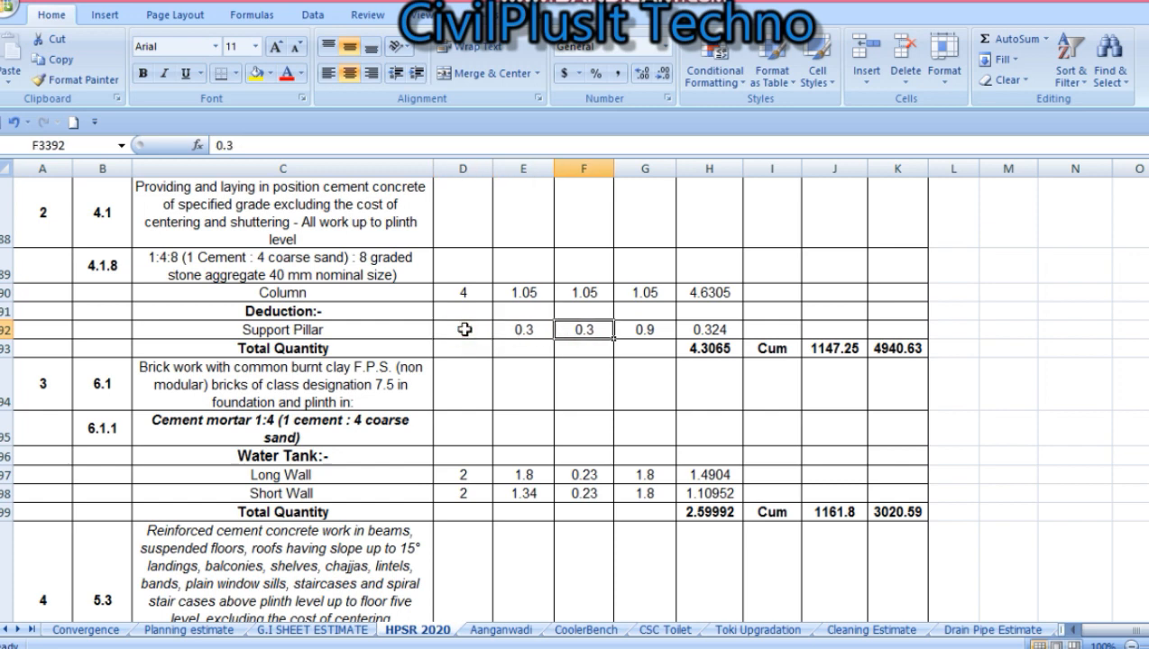
key("Right")
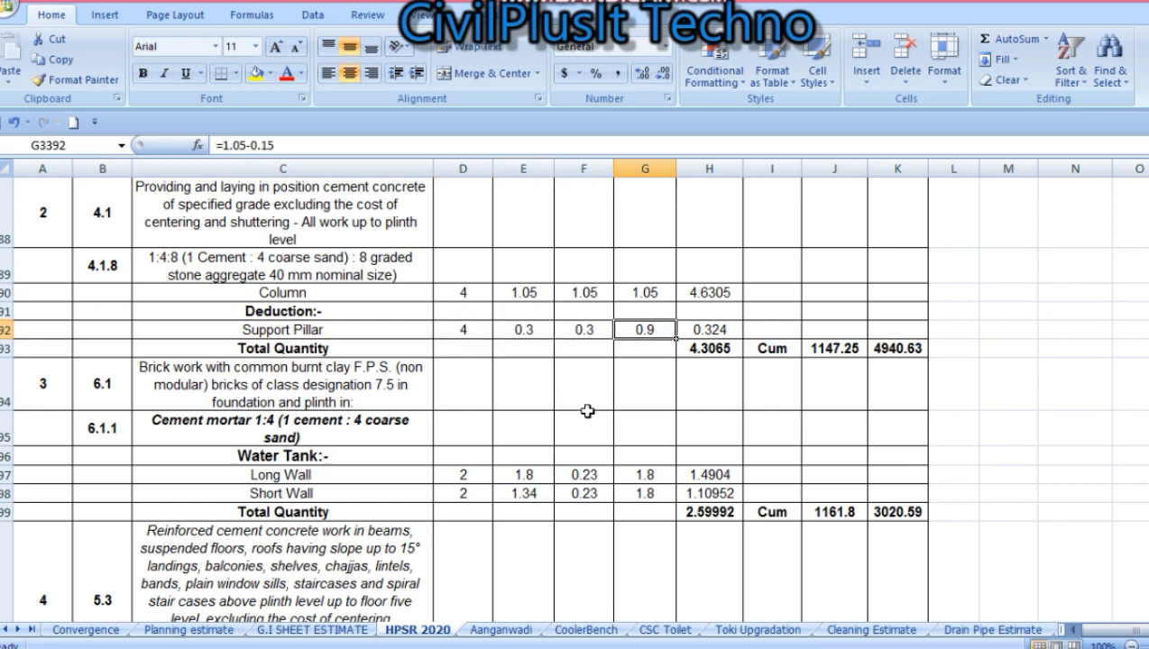
left_click(307, 275)
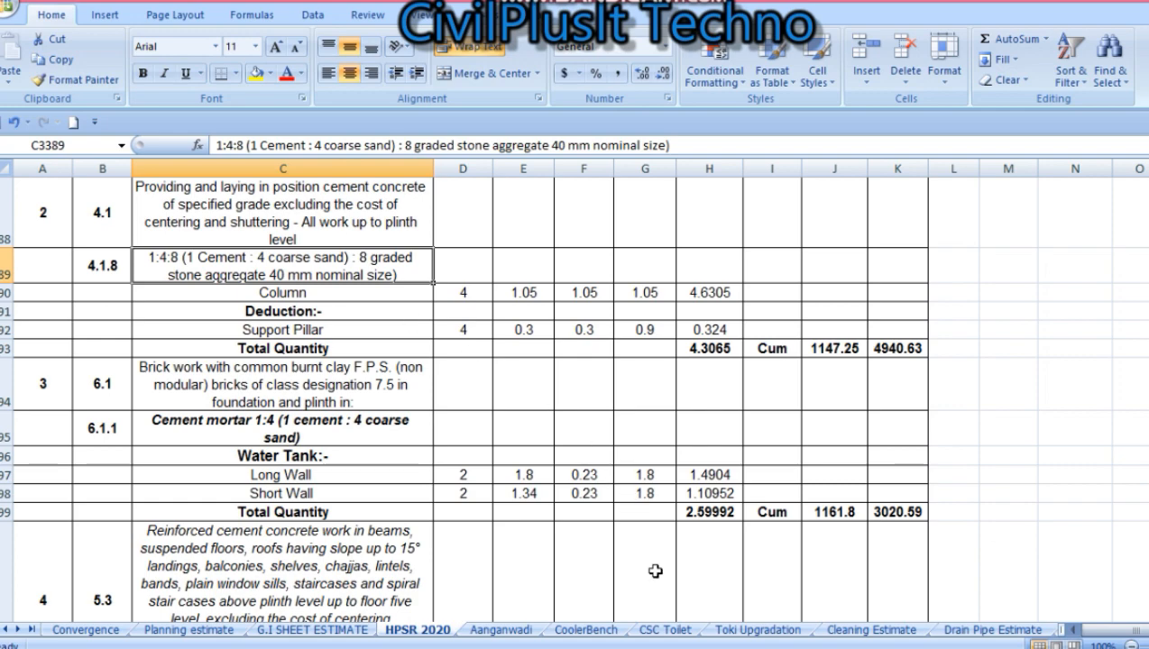
Switch to AutoCAD and hatch the lower-left footing area around its column in the Proposed Plan with pattern ANSI31.
left_click(794, 577)
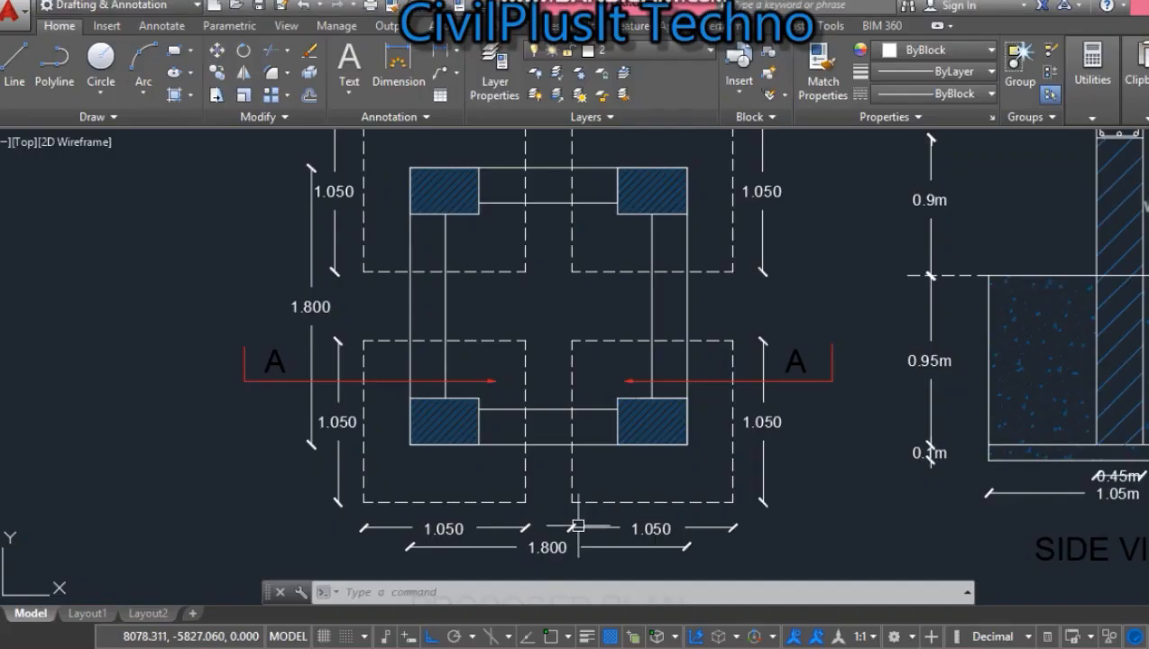
type("h")
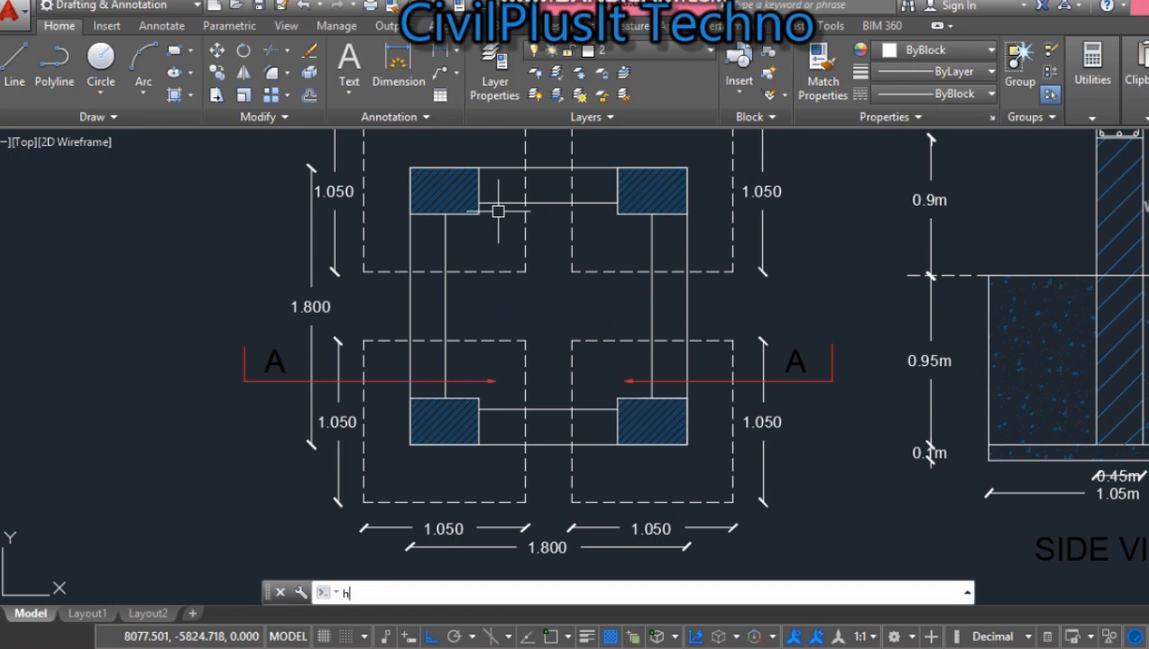
key("Return")
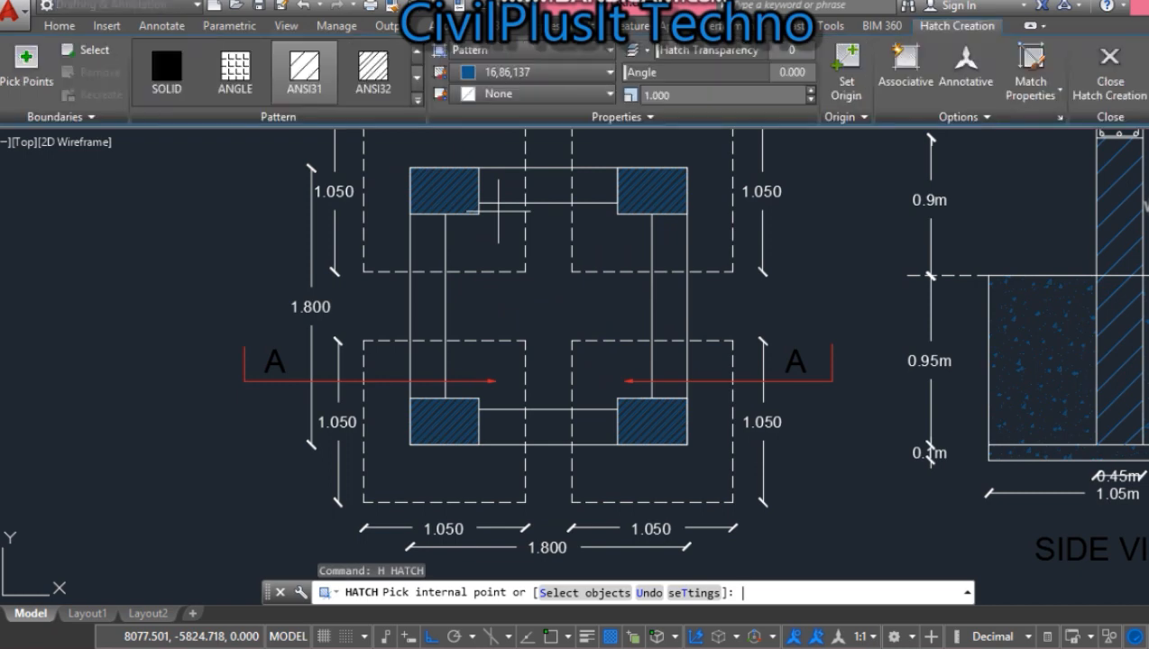
left_click(492, 371)
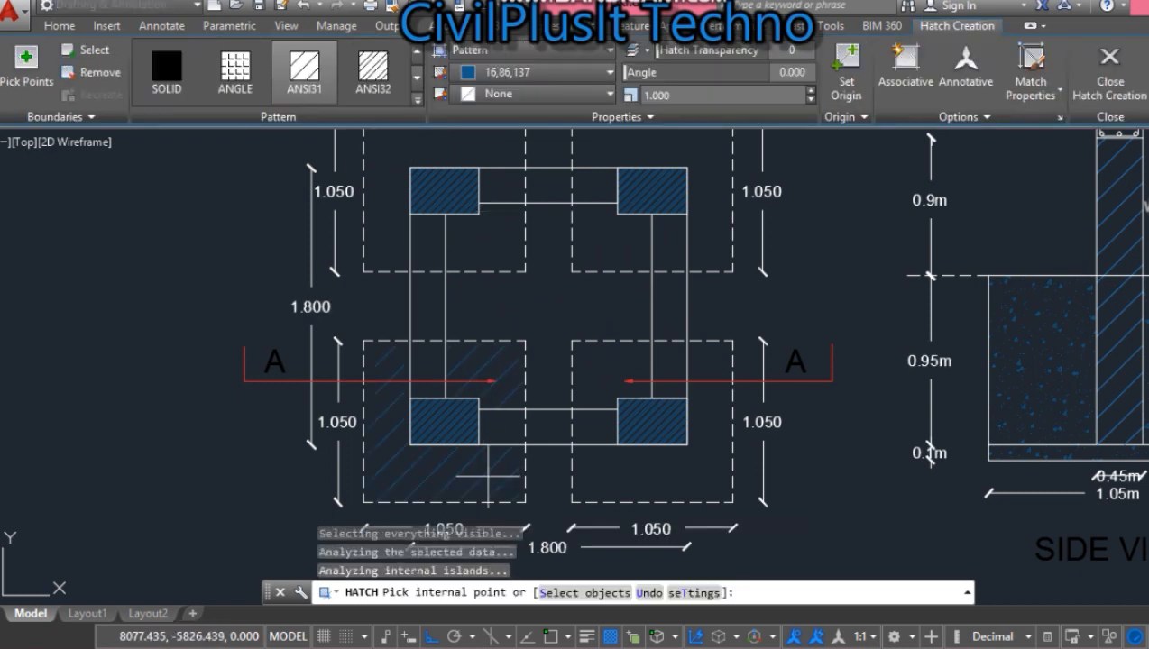
left_click(385, 462)
key("Escape")
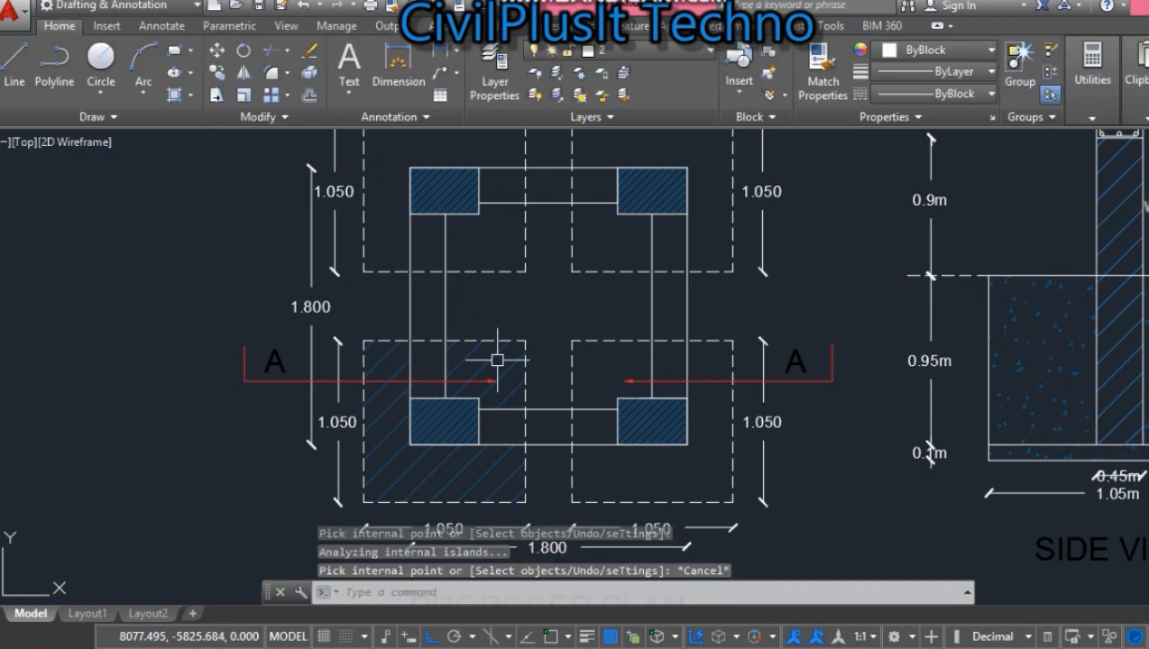
Highlight the footing hatch around the lower-left column to examine the concrete area left outside the column.
left_click(495, 359)
scroll(550, 397, "up", 2)
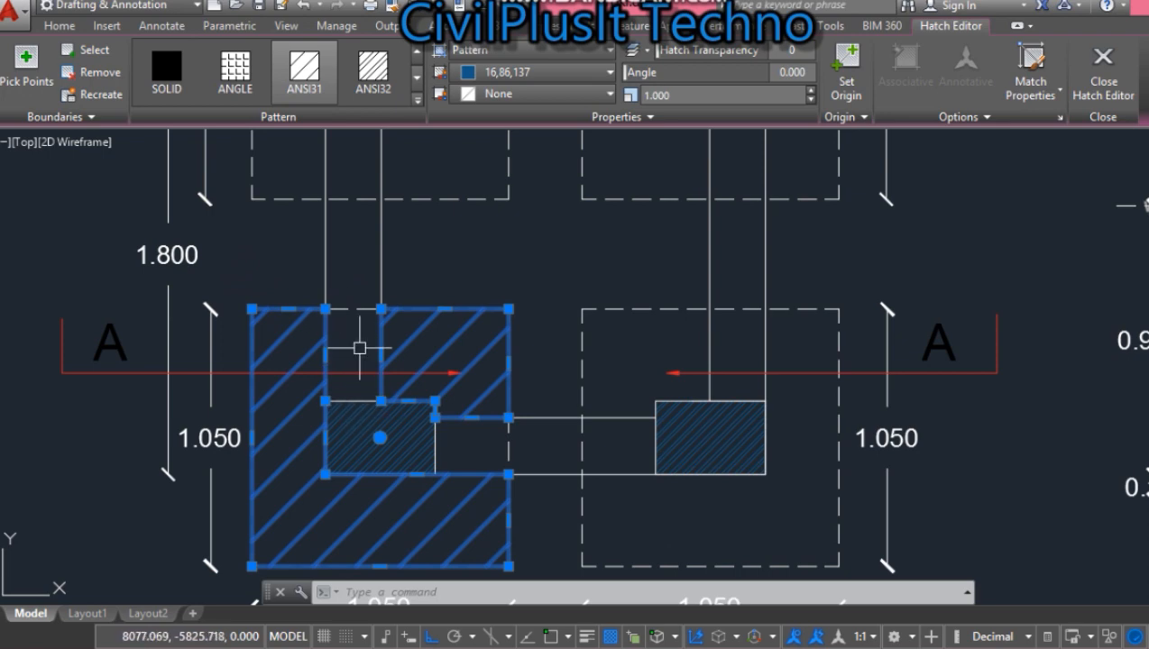
key("Escape")
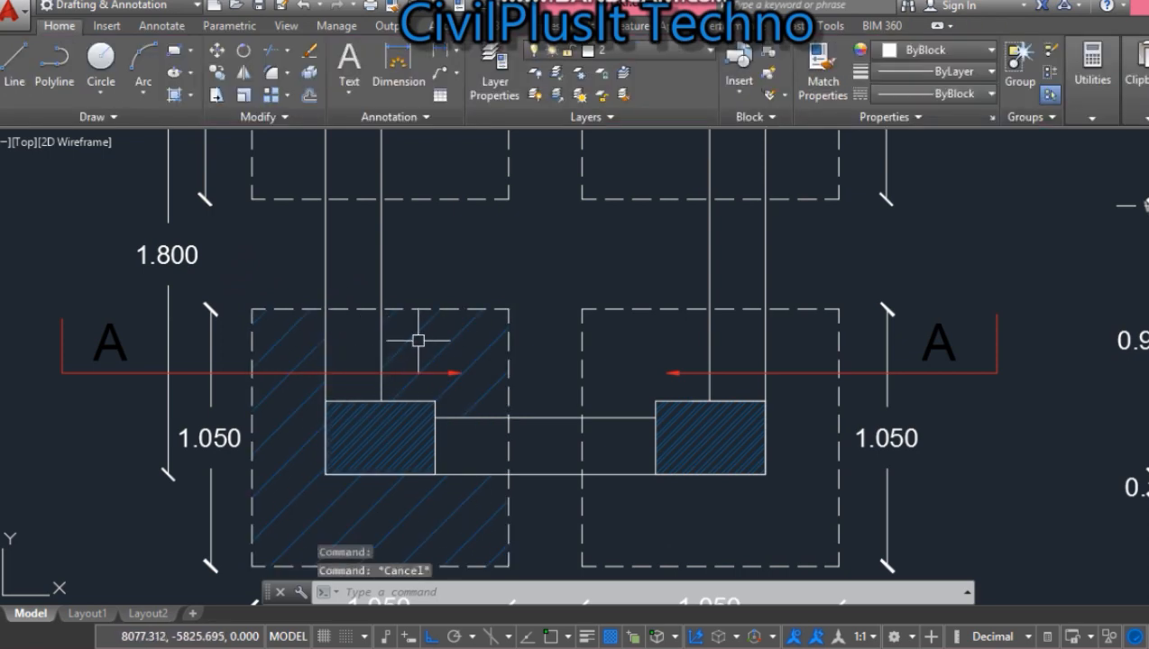
Highlight the lower-left footing hatch and the column hatches in turn to compare the concrete area with the column area being deducted.
left_click(415, 337)
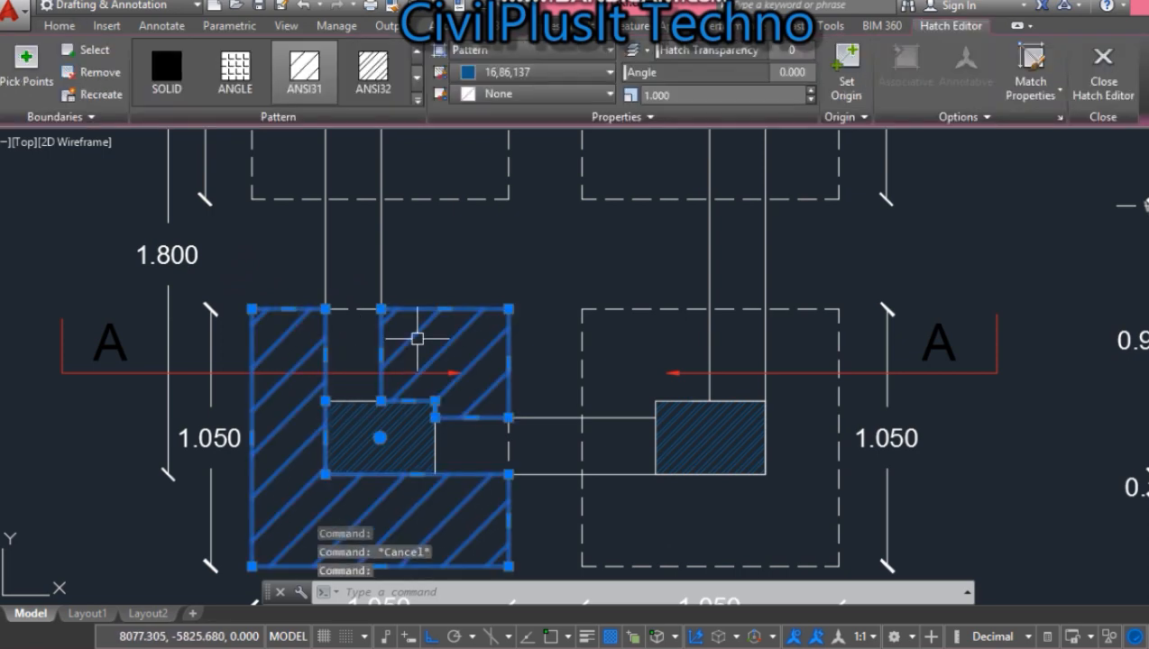
left_click(346, 436)
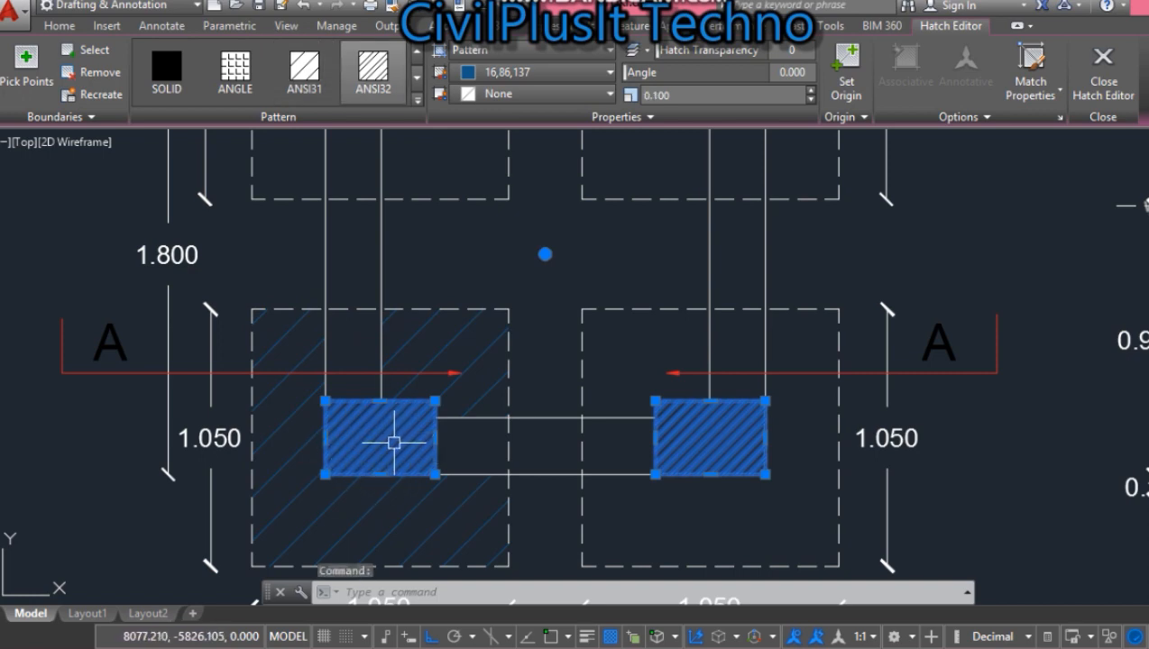
left_click(444, 340)
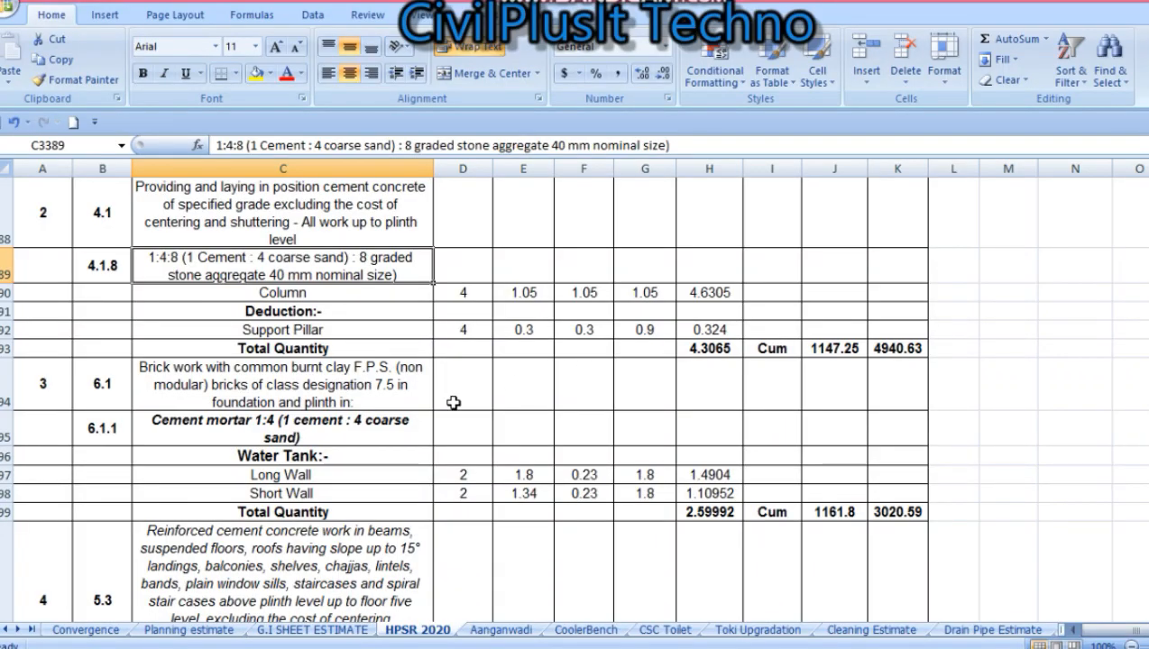
Switch to the Excel estimate and step through the Support Pillar deduction's number, length, width and depth under the 1:4:8 mix.
left_click(297, 330)
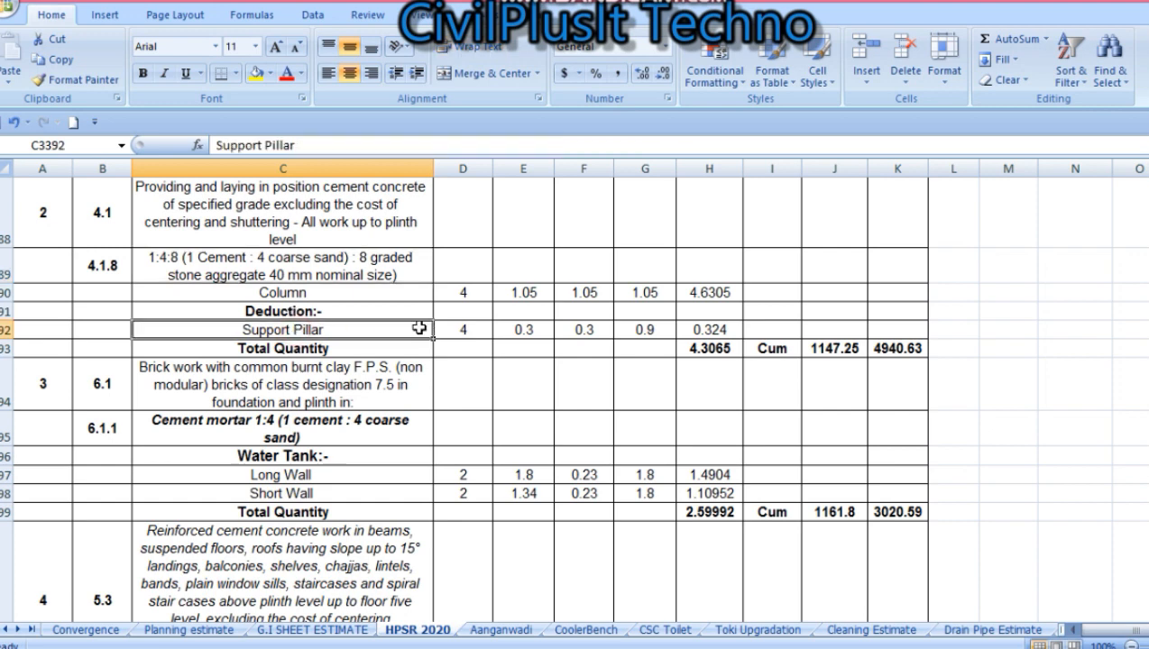
key("Right")
key("Right")
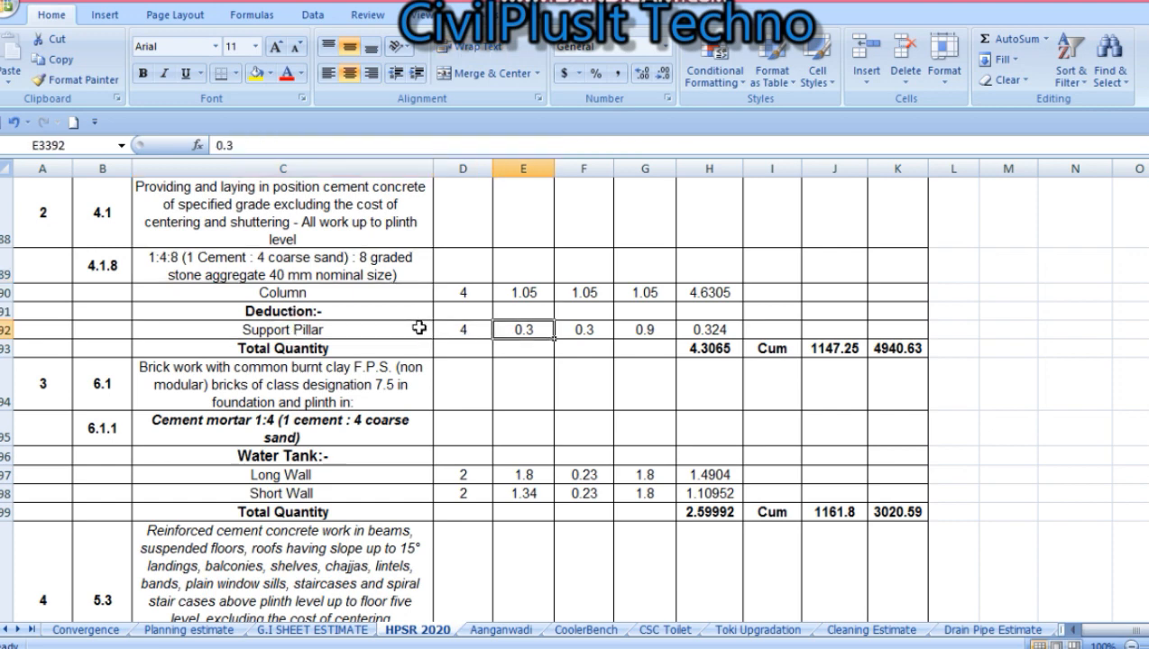
key("Left")
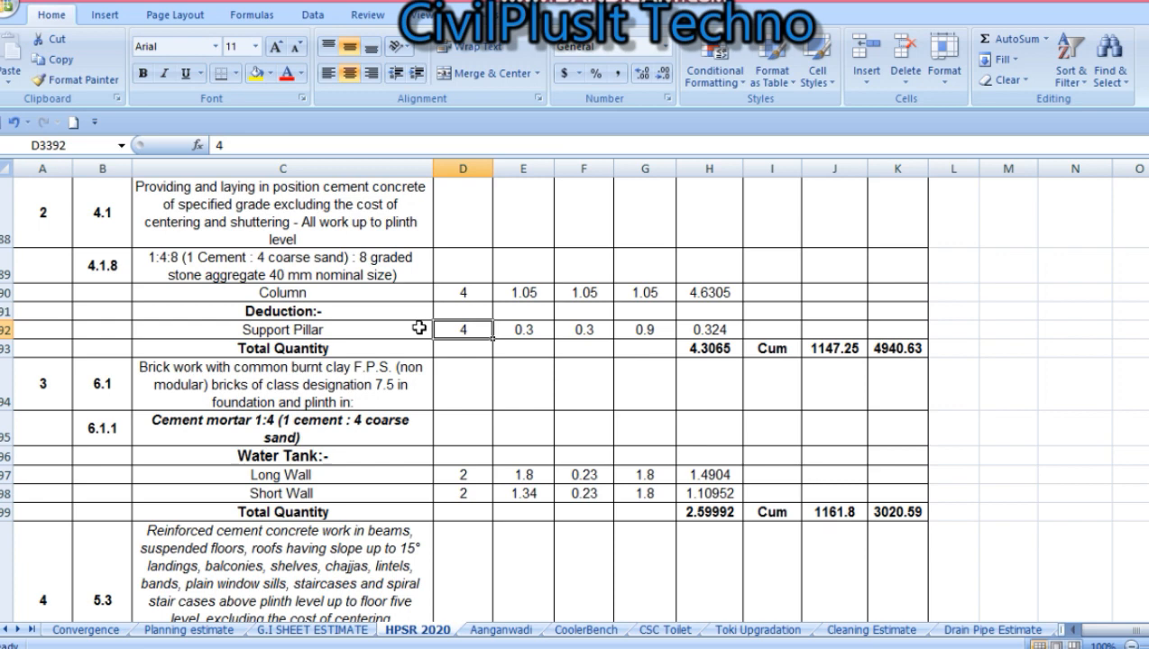
key("Right")
key("Right")
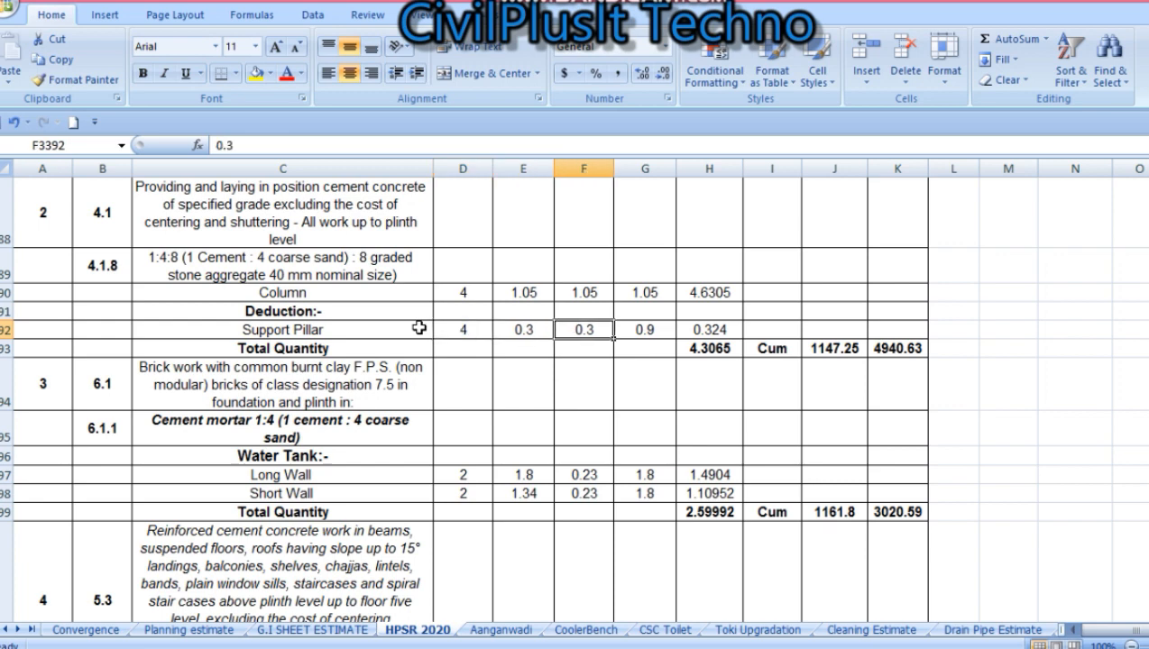
key("Right")
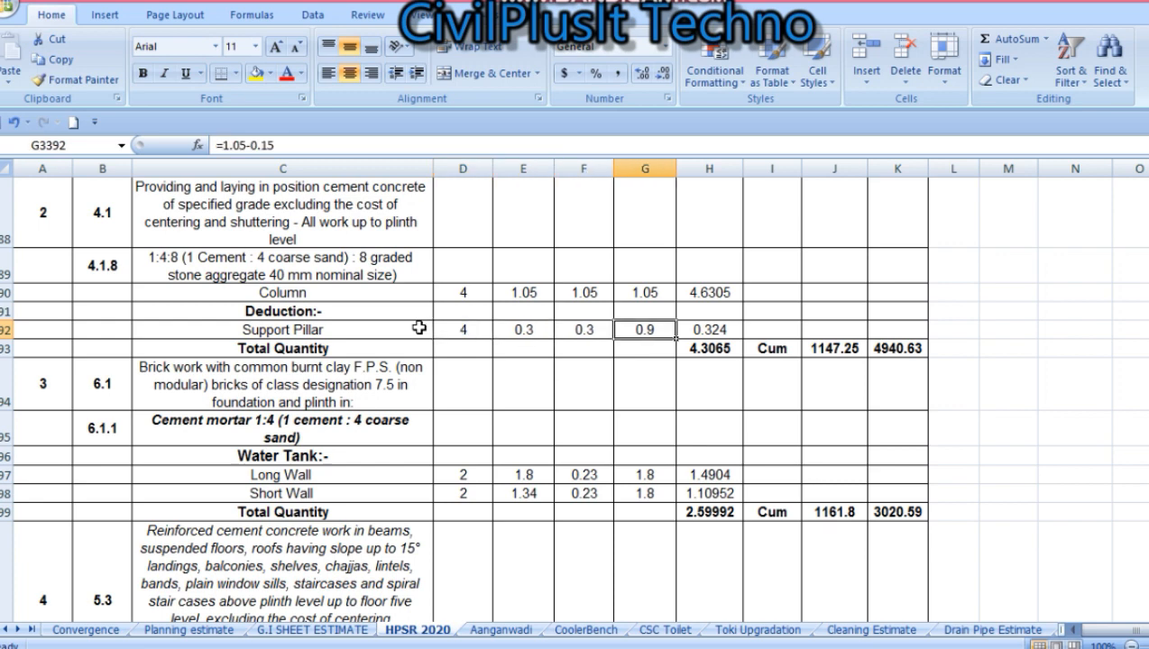
scroll(485, 347, "down", 1)
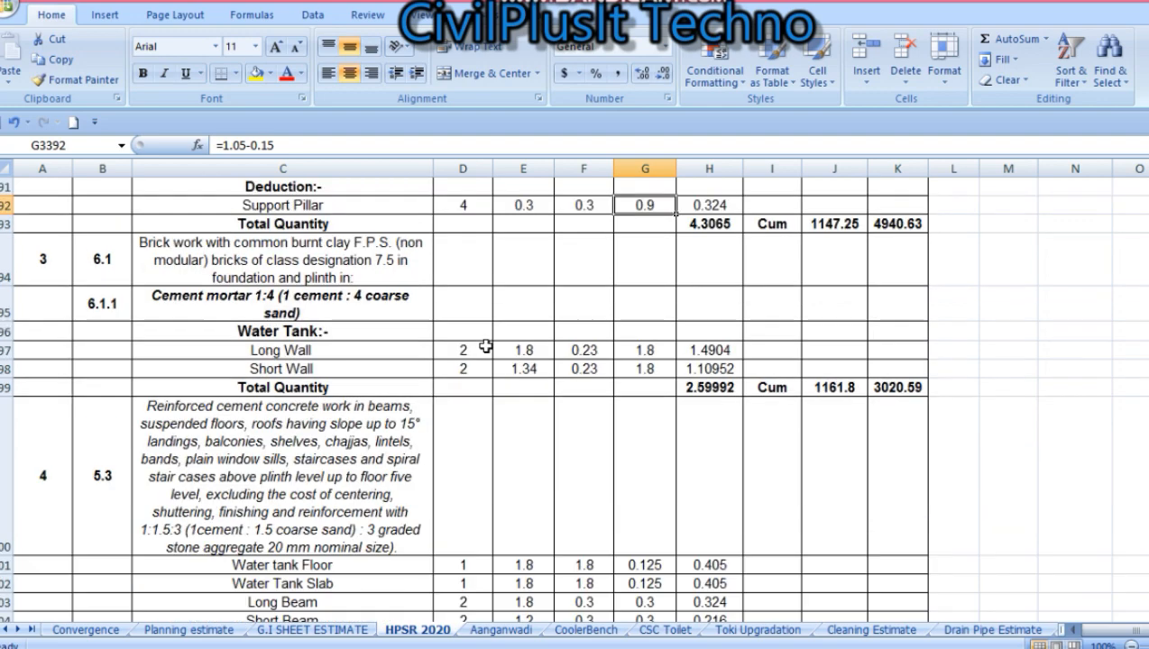
scroll(469, 318, "up", 1)
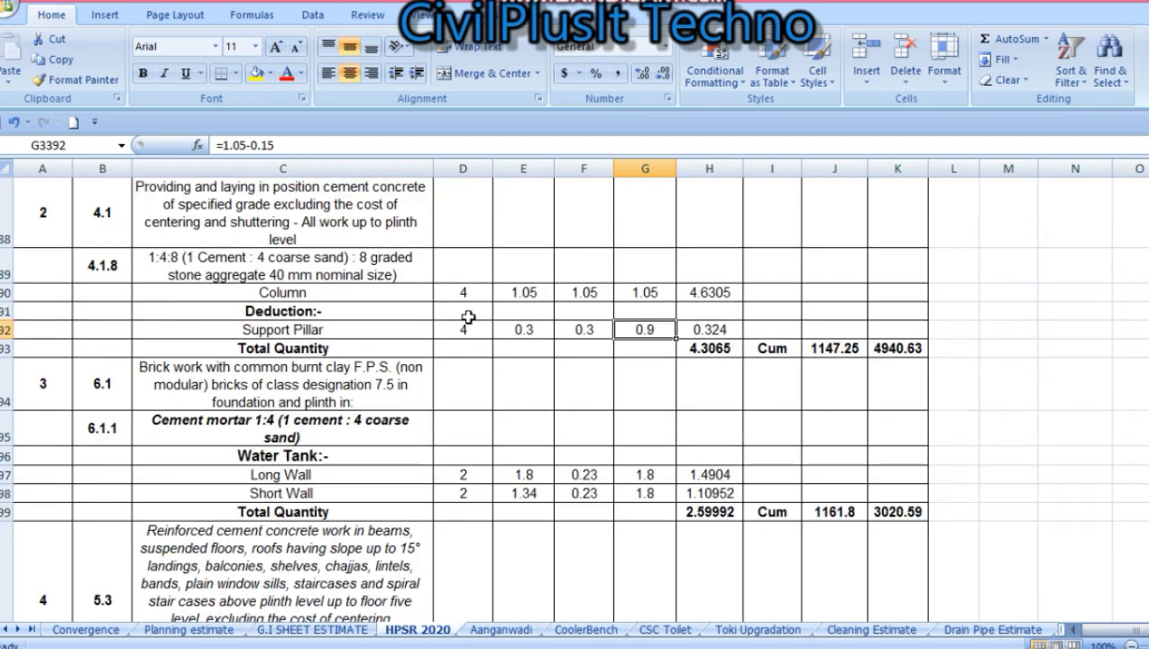
Review the brick work item 6.1 against the items above it, and select the reinforced cement concrete description of item 5.3.
left_click(318, 397)
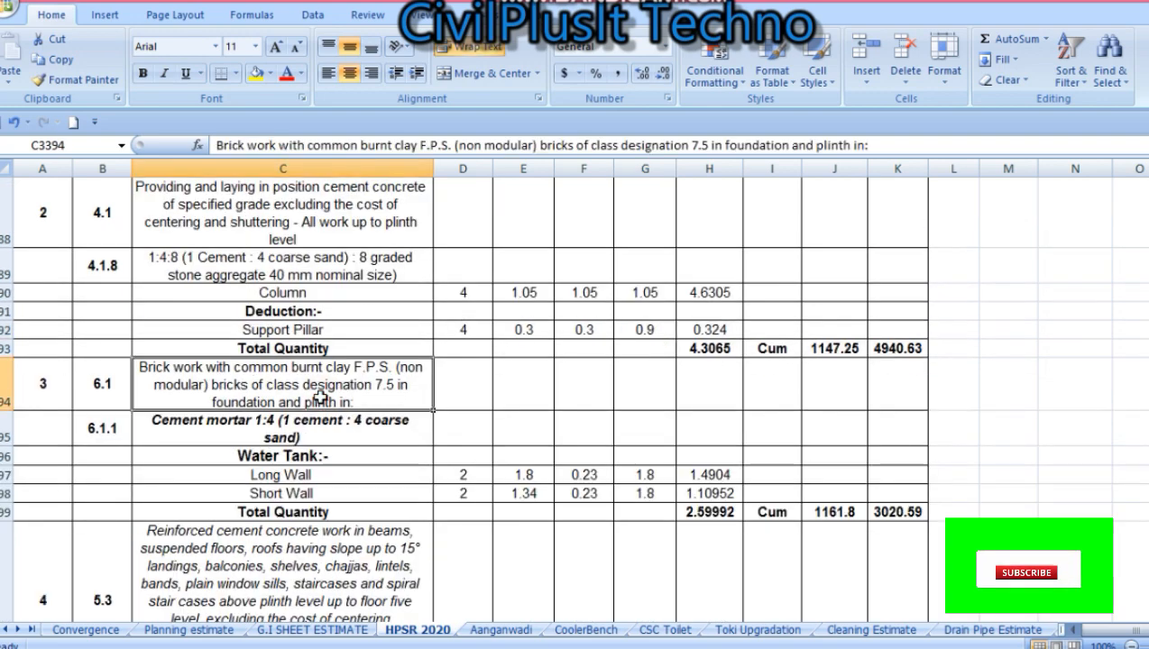
scroll(320, 397, "up", 1)
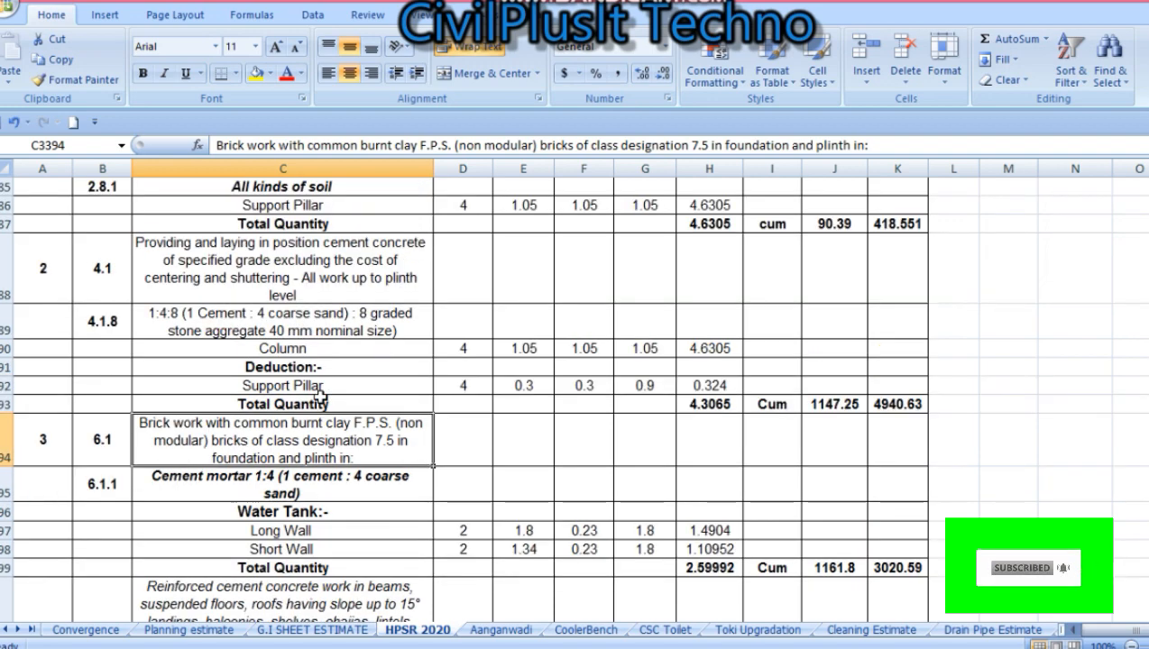
scroll(320, 397, "up", 1)
scroll(320, 396, "down", 1)
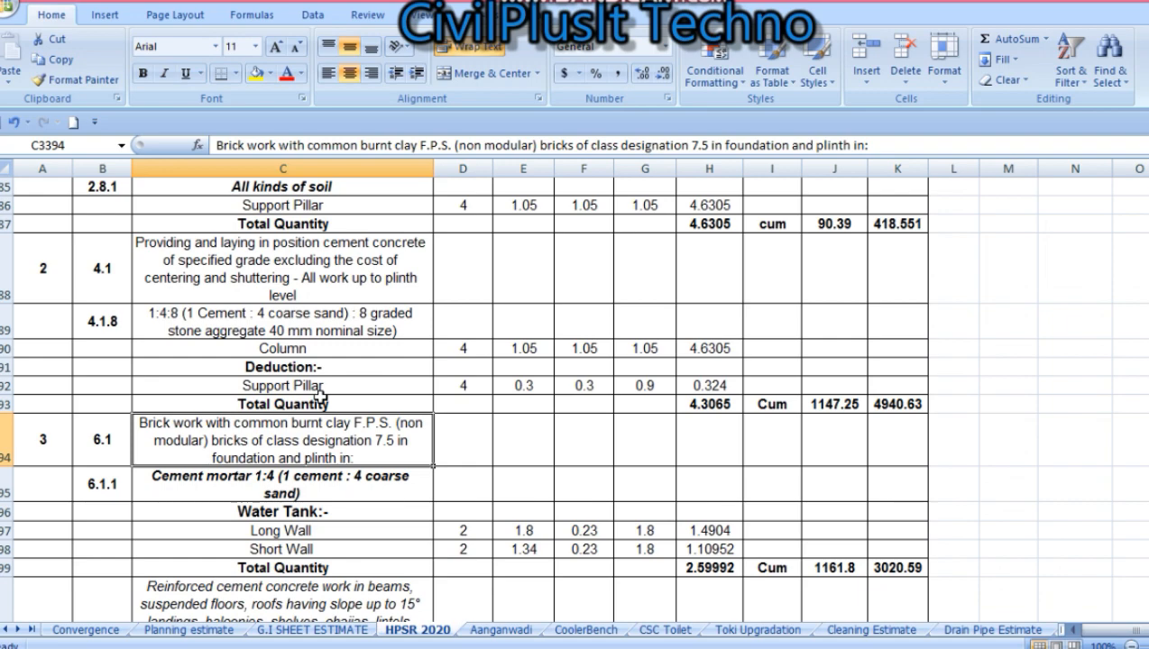
scroll(362, 476, "down", 1)
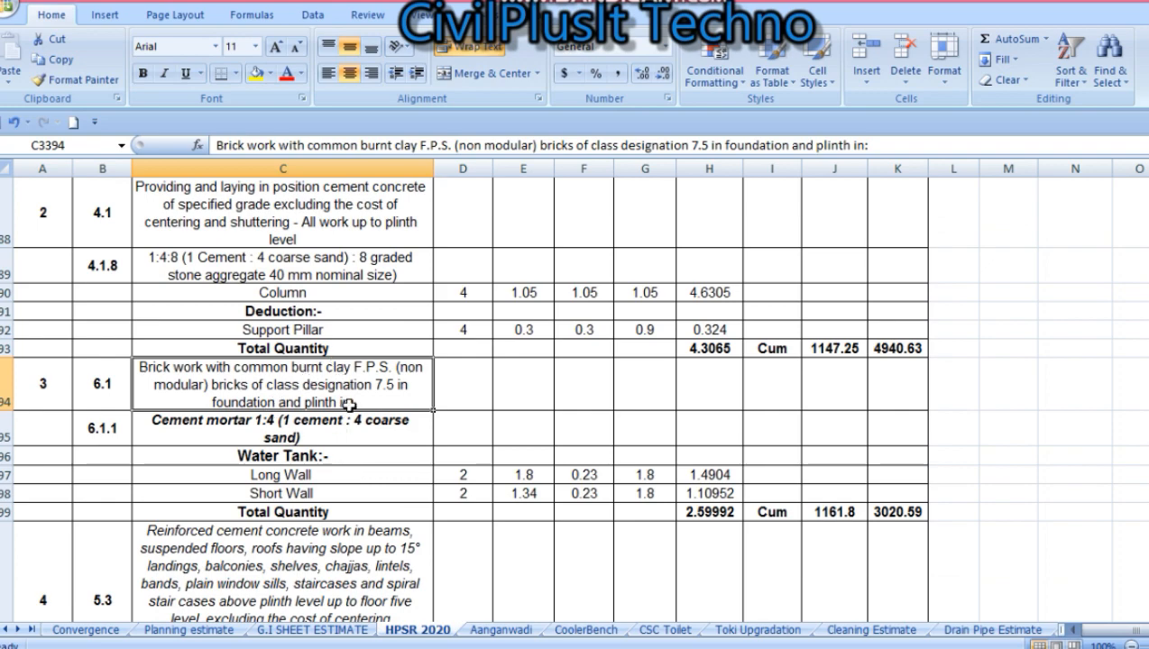
scroll(349, 405, "down", 1)
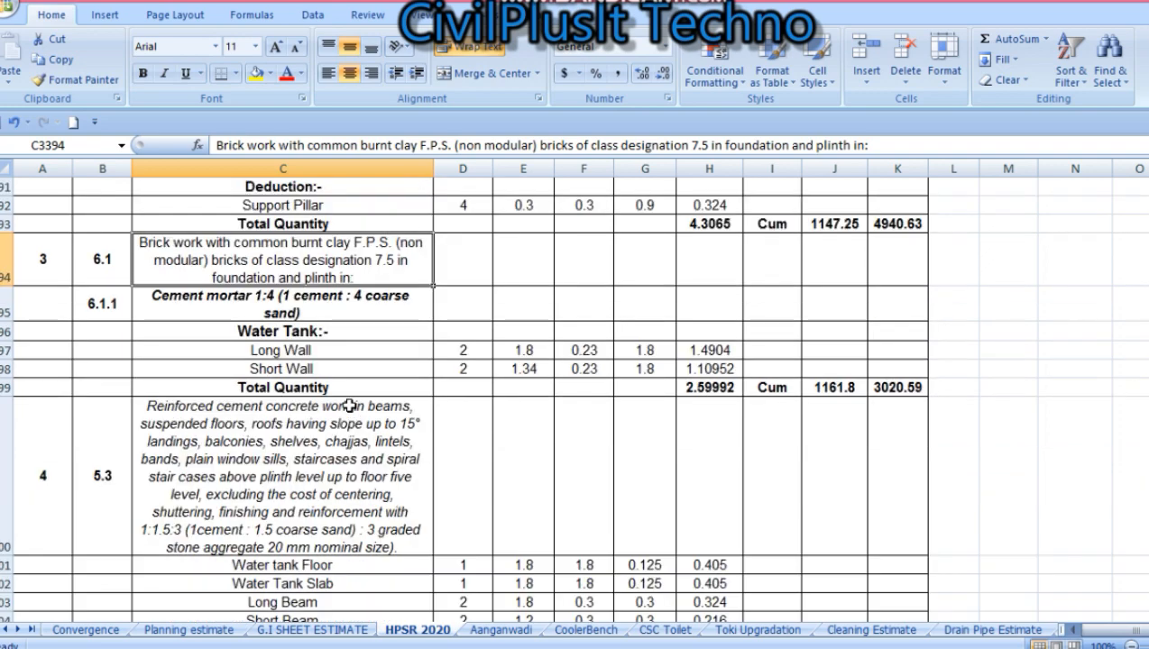
left_click(298, 470)
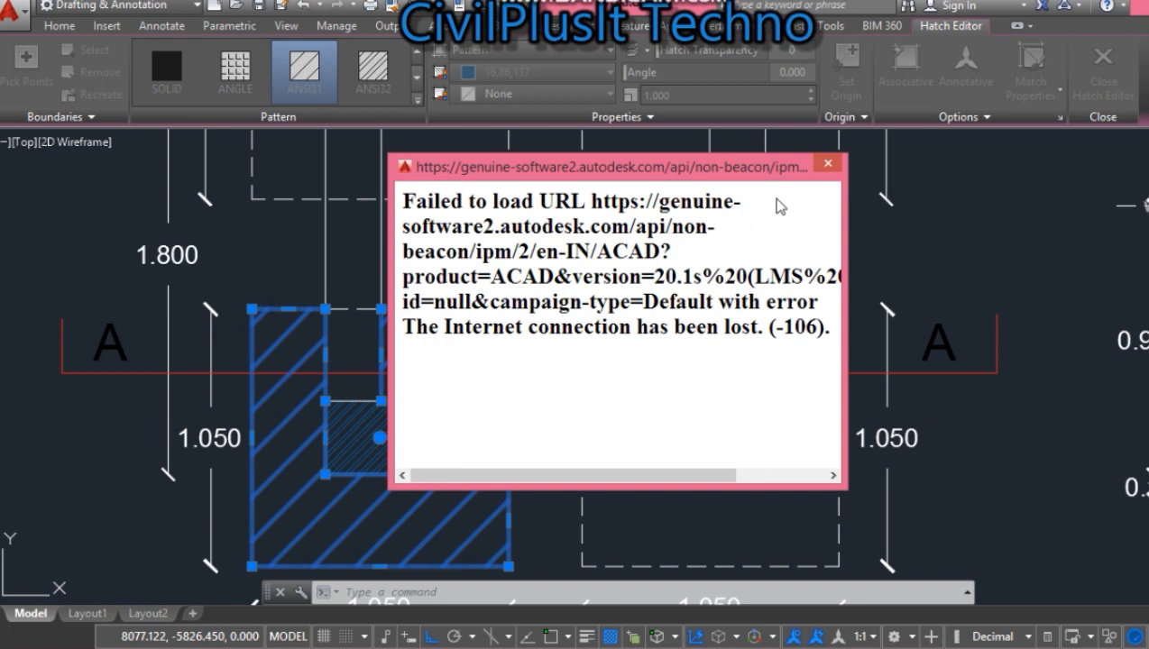
Switch to AutoCAD, dismiss the URL error window, deselect the footing hatch, and highlight the beam and column hatch in Cross Section A'A.
left_click(827, 163)
key("Escape")
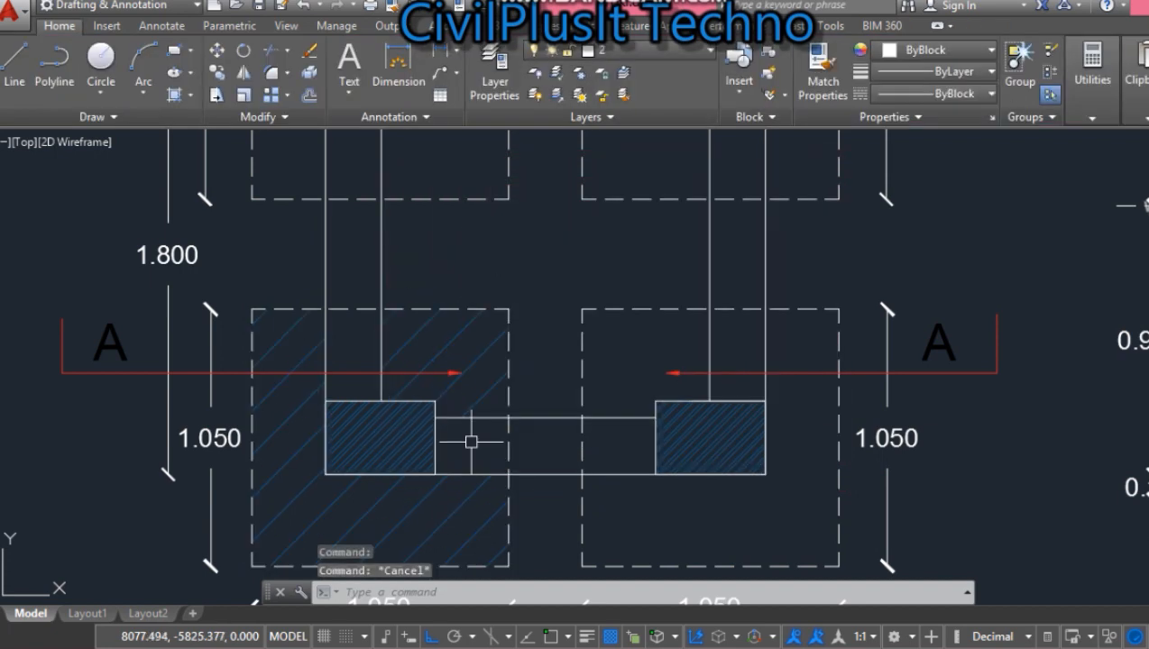
scroll(469, 426, "down", 4)
scroll(471, 424, "down", 2)
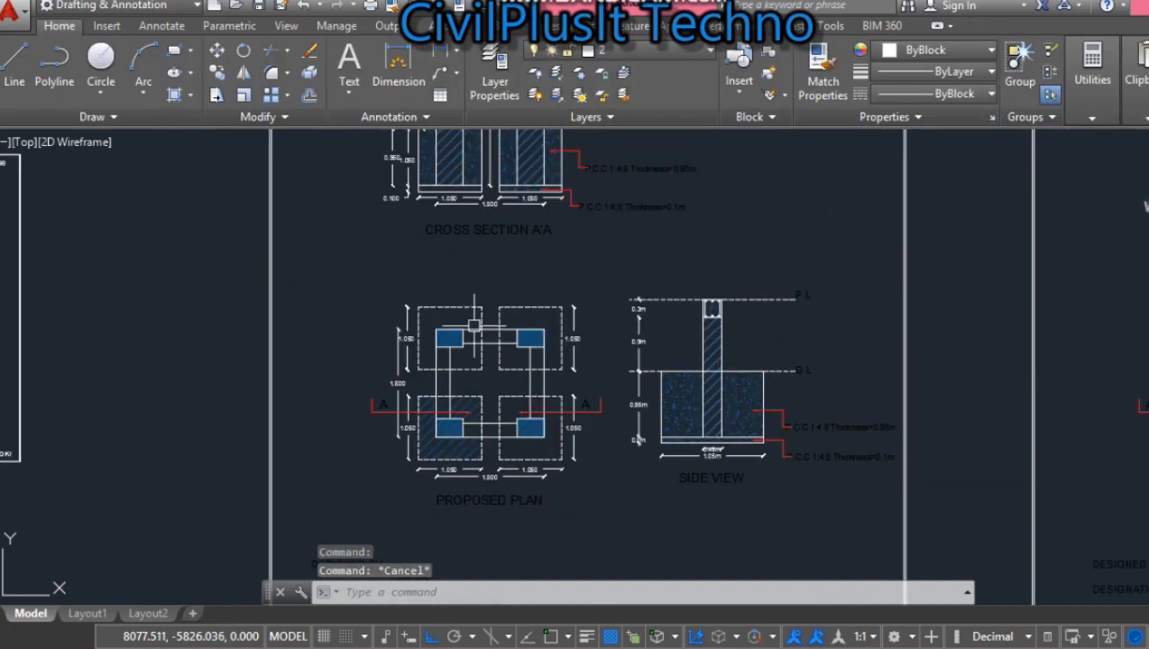
scroll(530, 320, "down", 2)
scroll(531, 228, "up", 5)
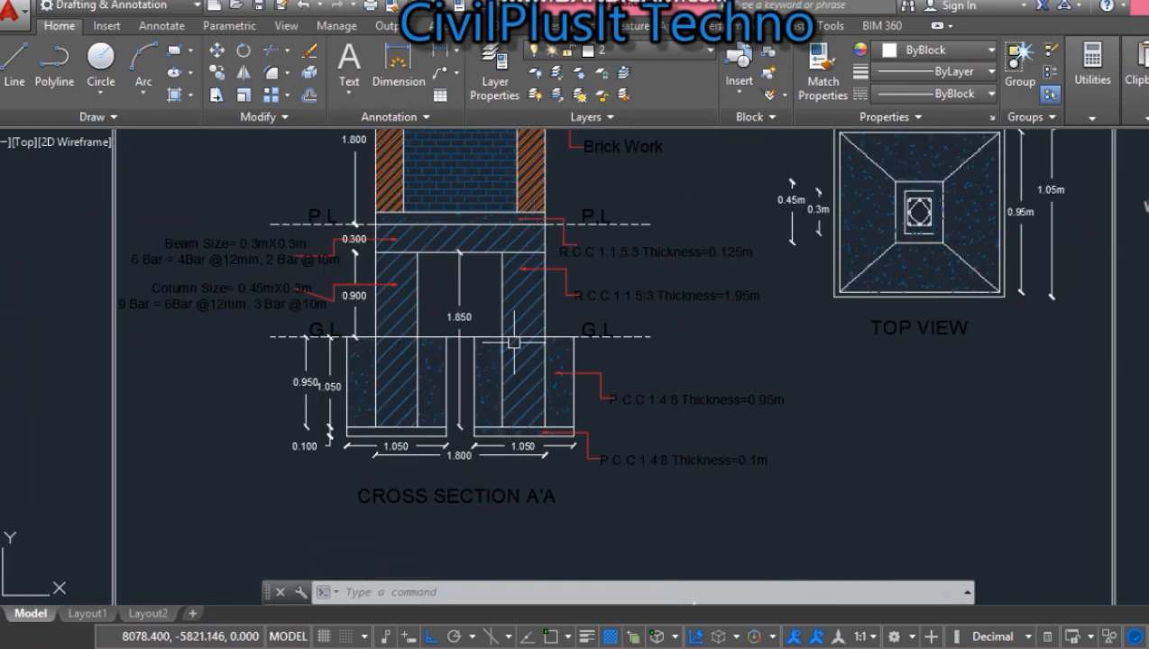
left_click(526, 316)
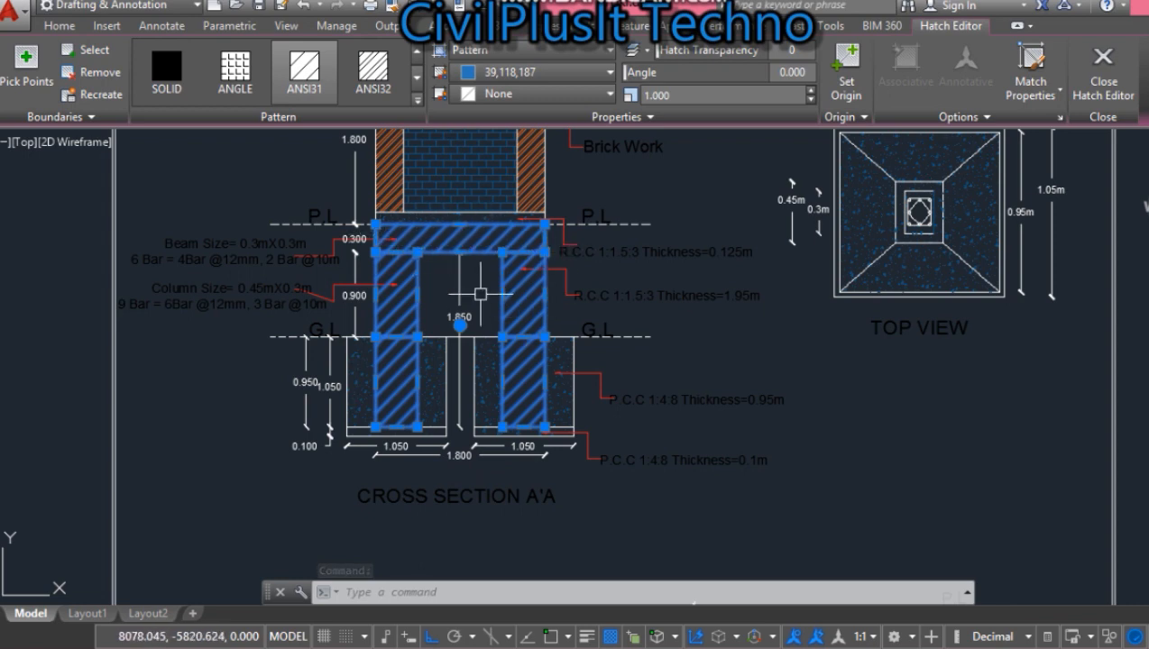
Examine the highlighted R.C.C beam and columns in Cross Section A'A, checking the column height above and below ground level.
scroll(480, 293, "up", 2)
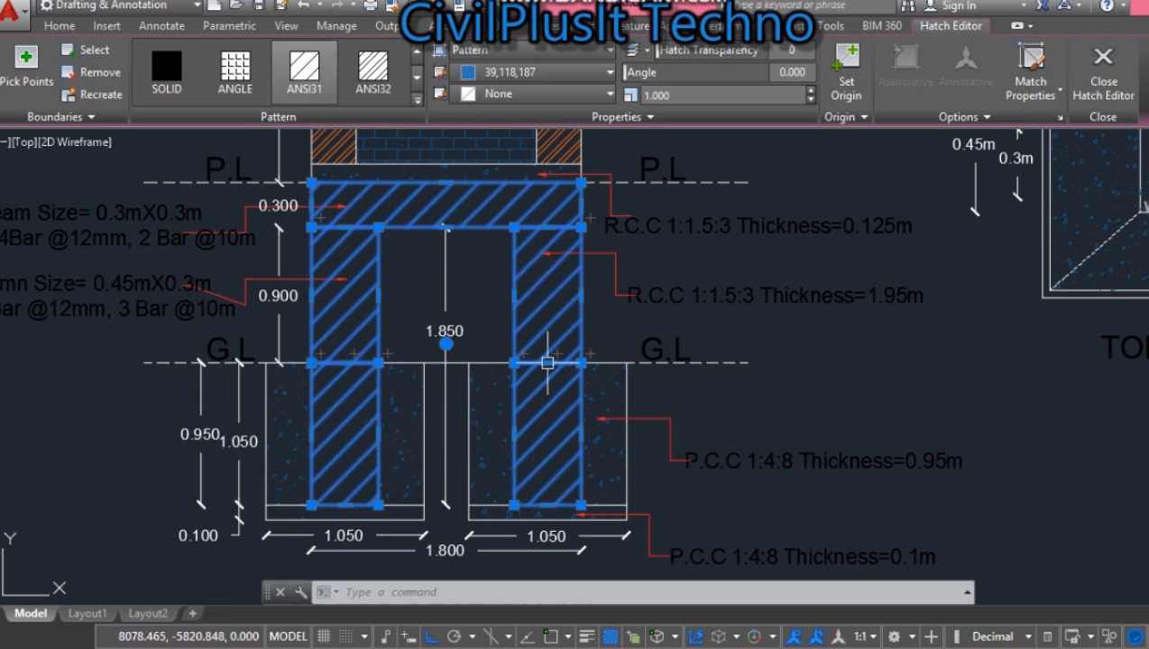
left_click(644, 346)
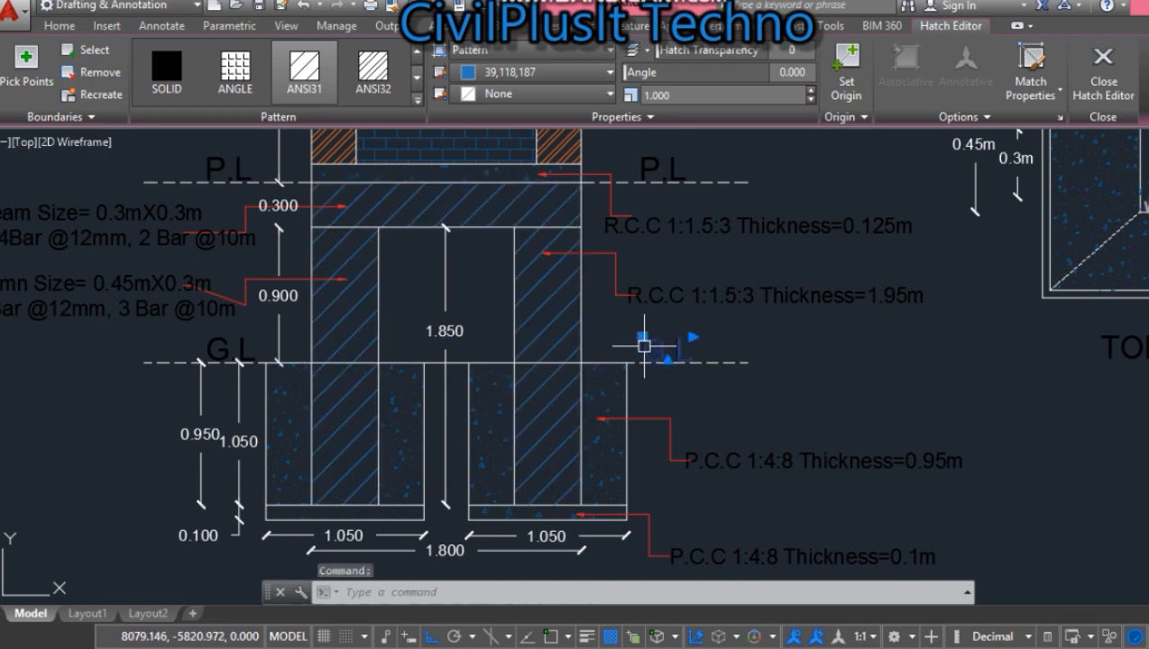
key("Escape")
left_click(532, 307)
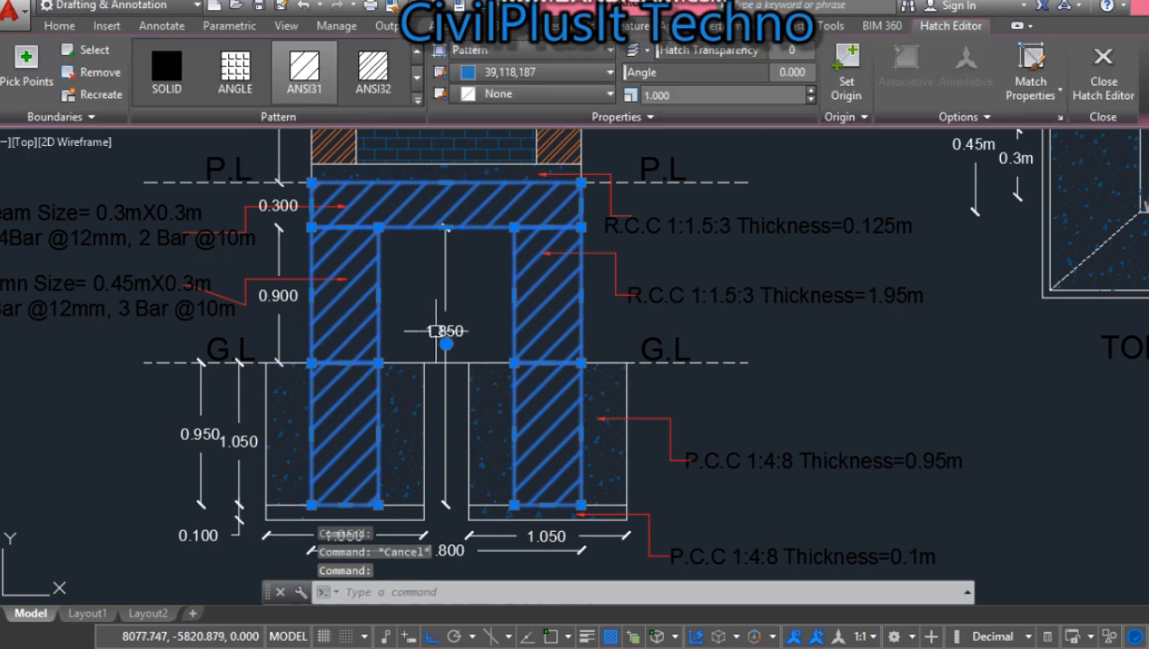
scroll(444, 340, "up", 2)
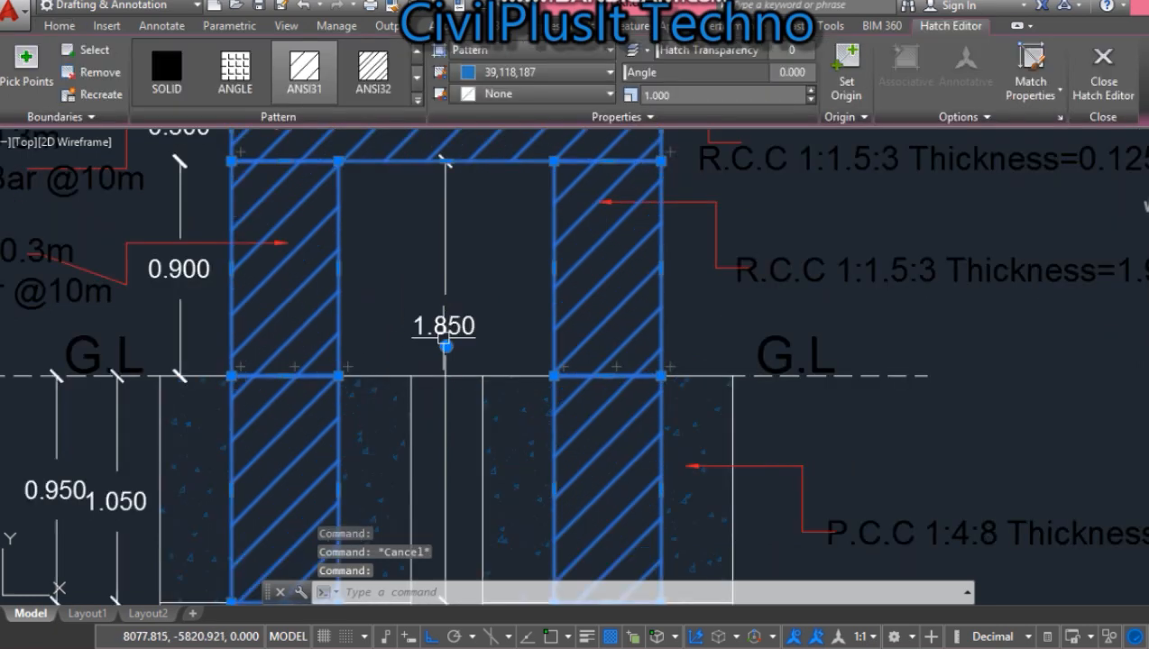
scroll(444, 340, "down", 2)
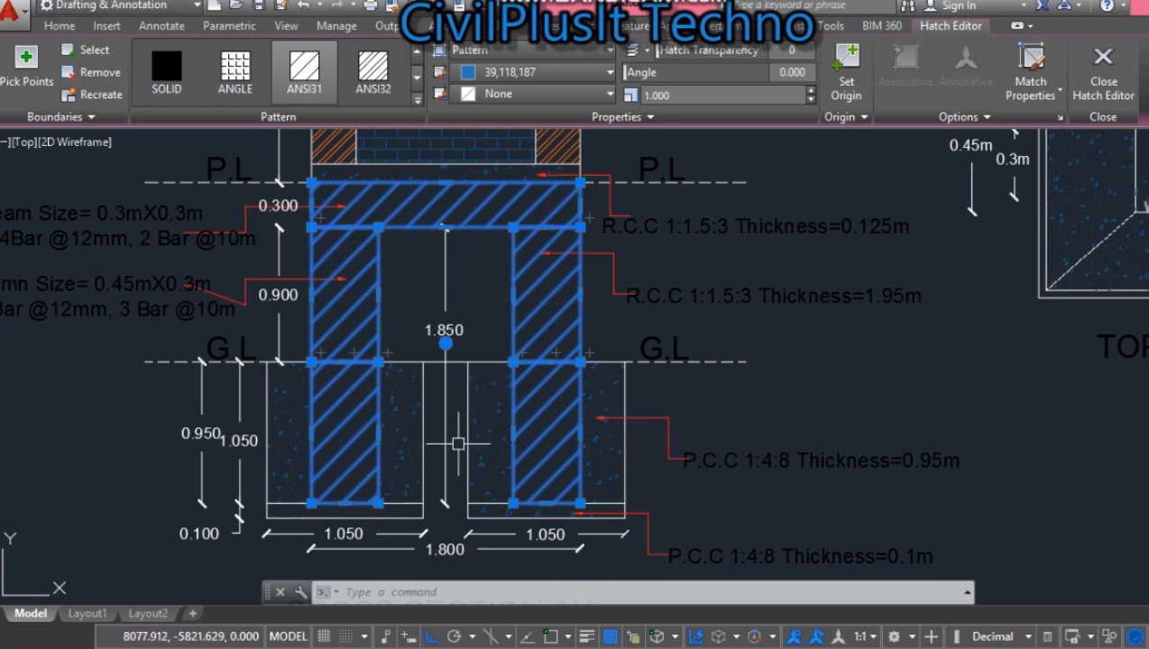
scroll(458, 443, "down", 2)
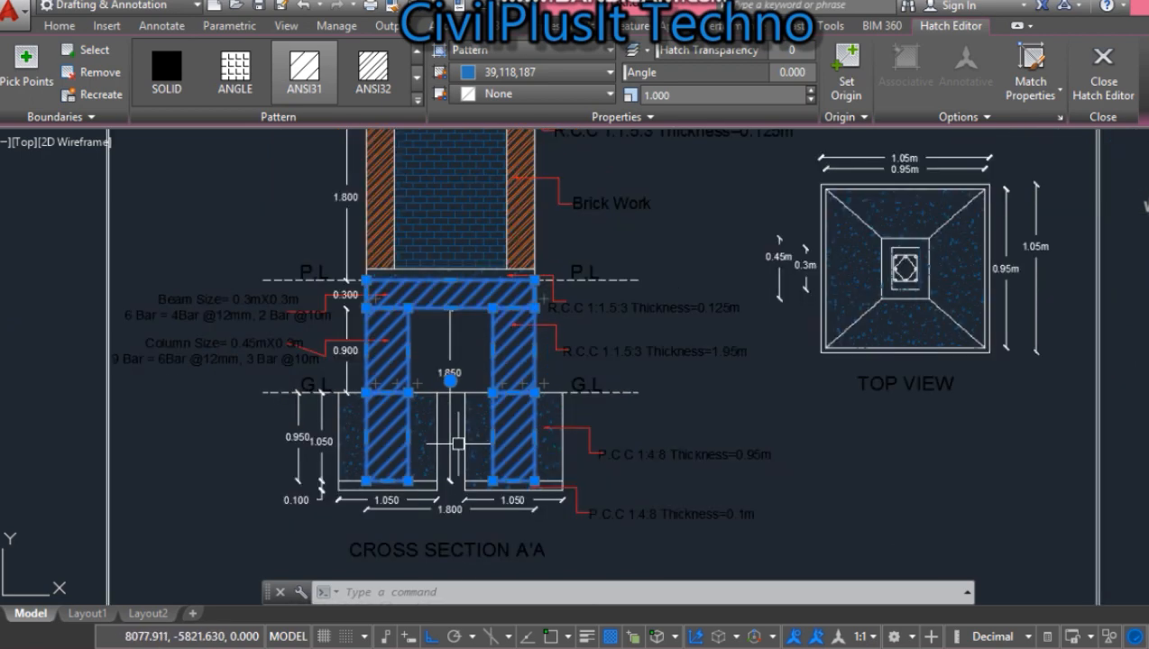
scroll(458, 443, "up", 1)
scroll(458, 443, "down", 1)
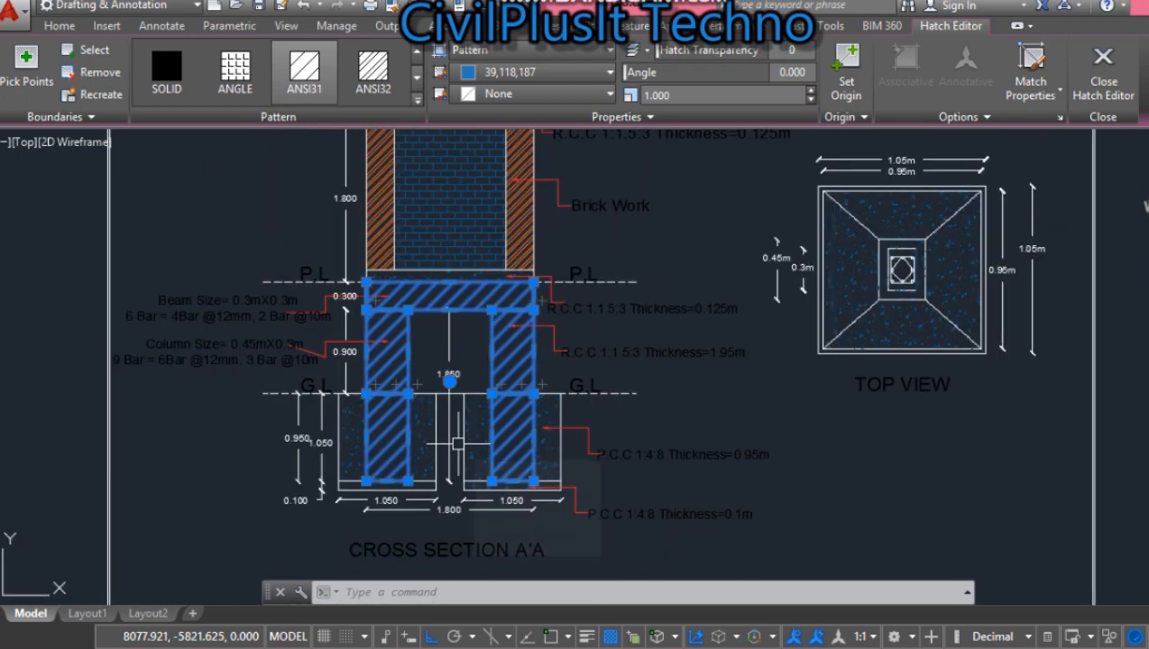
mouse_move(450, 382)
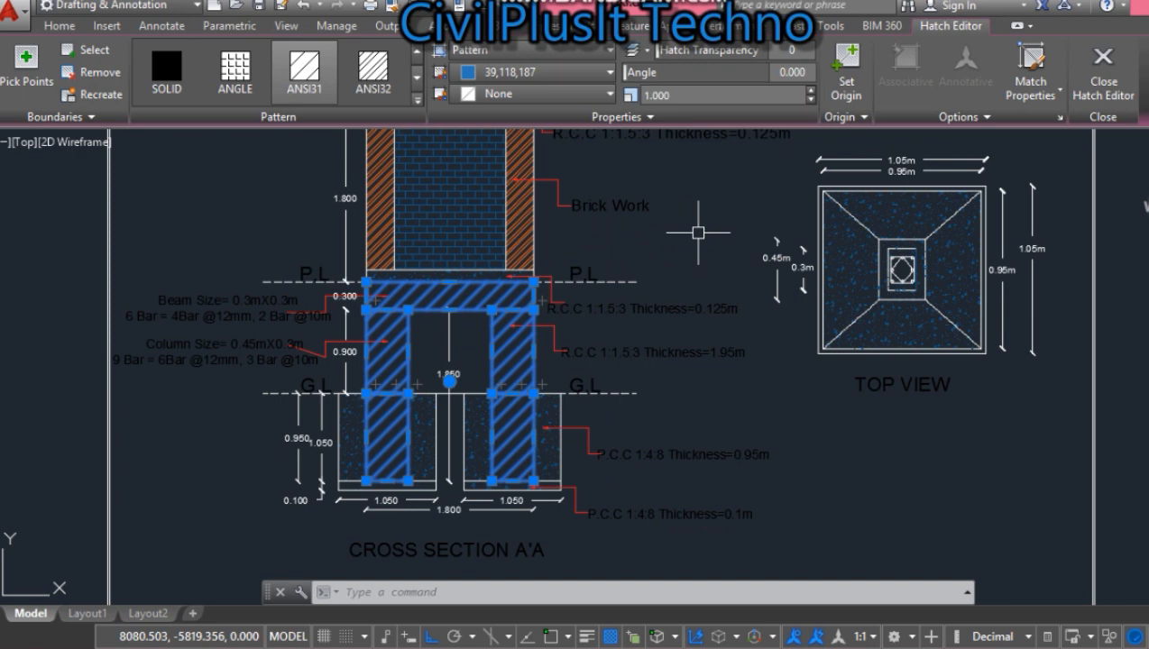
Highlight the brick hatch between the tank walls in Cross Section A'A and dismiss the recurring URL error window.
left_click(464, 229)
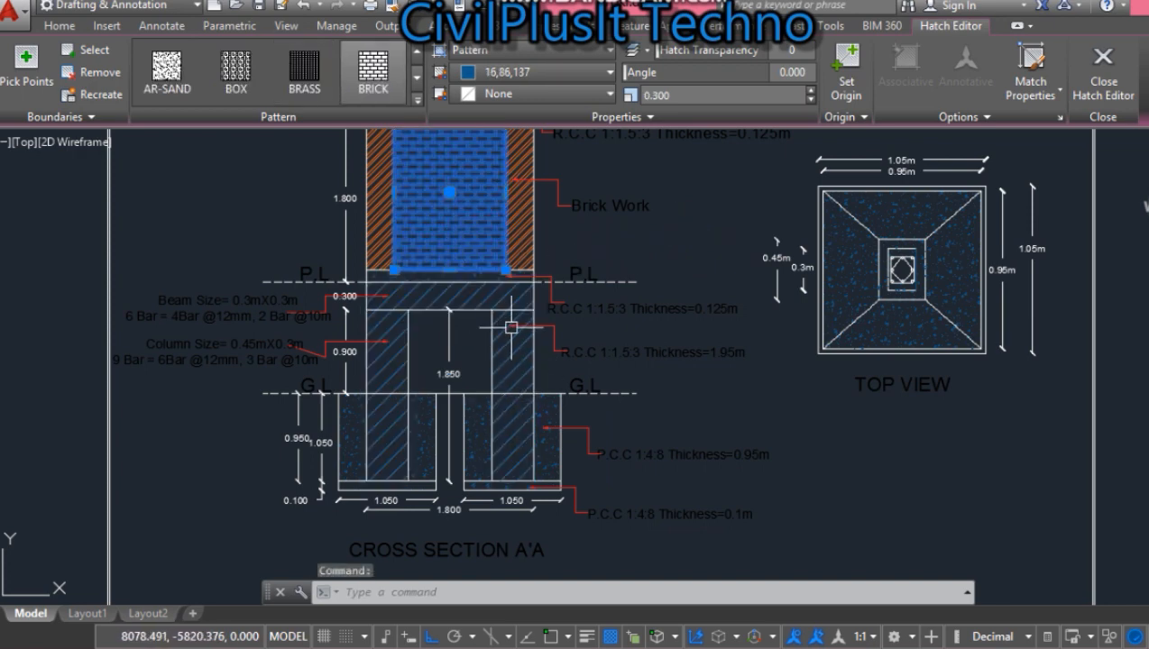
scroll(511, 327, "up", 2)
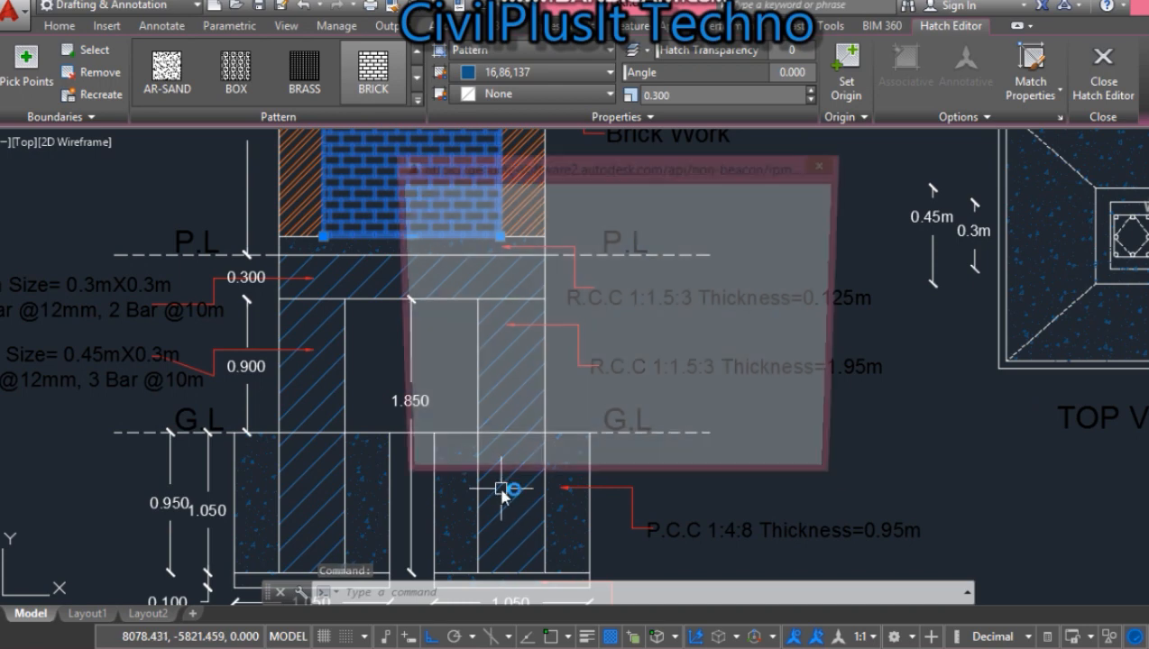
scroll(502, 494, "down", 3)
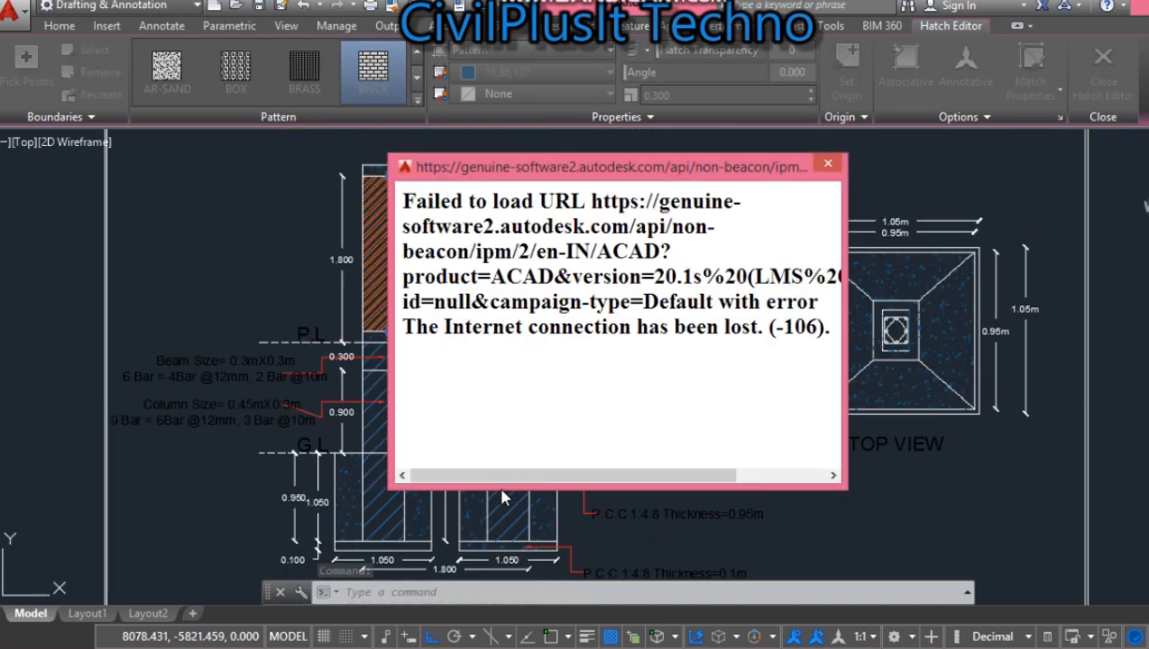
left_click(828, 165)
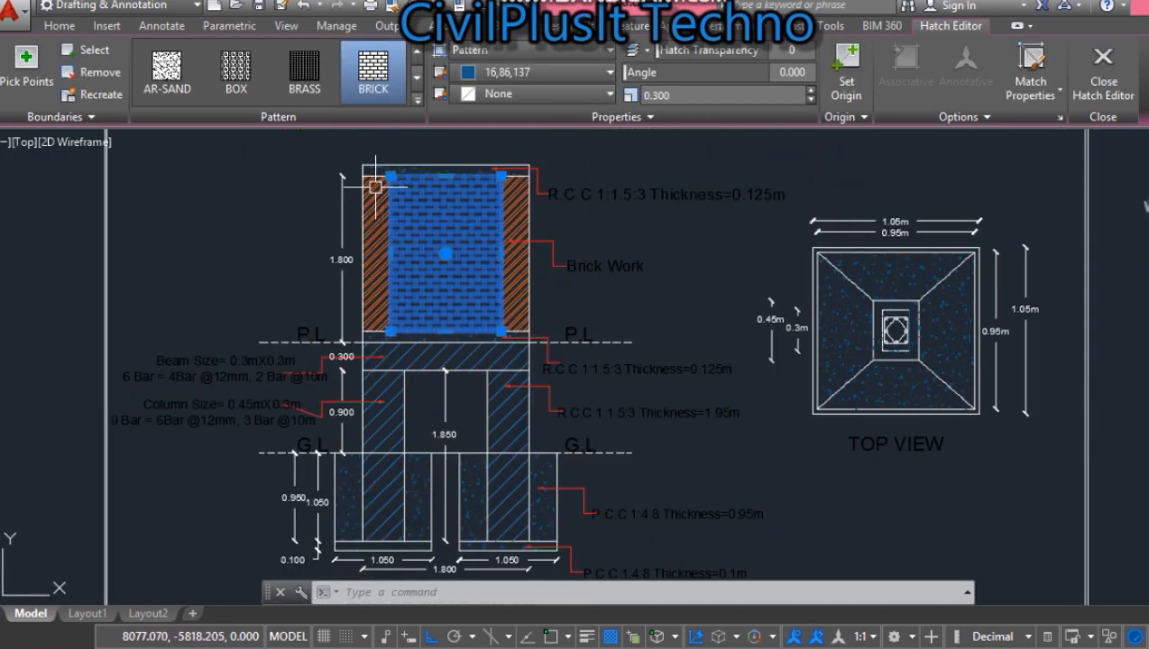
scroll(375, 187, "up", 2)
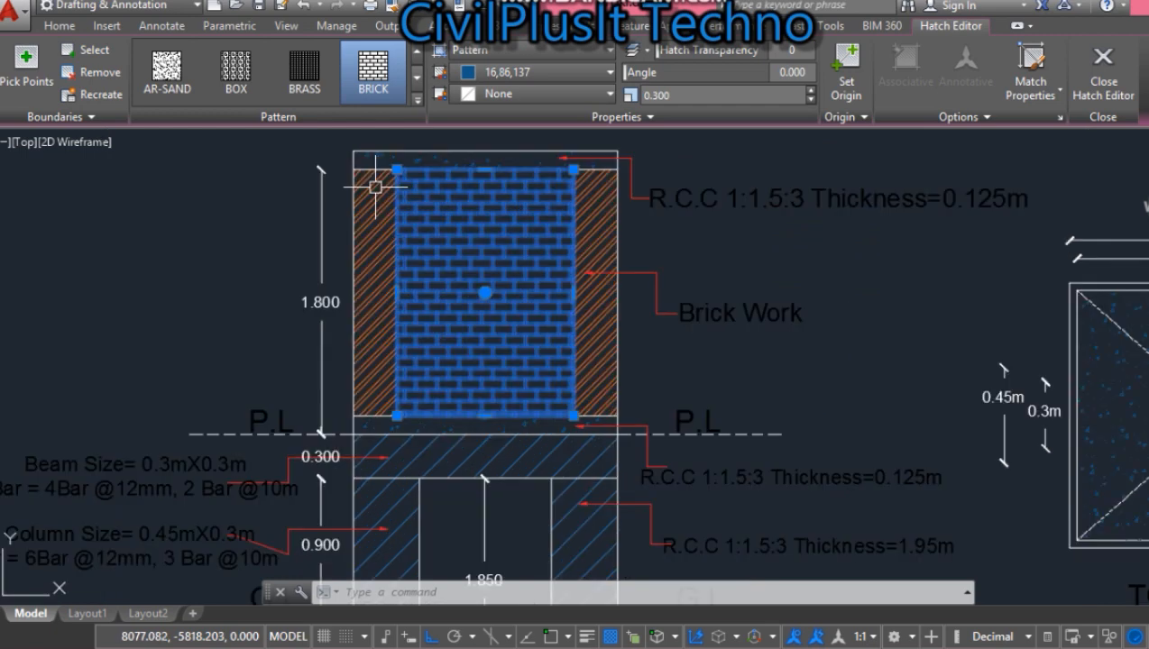
Deselect the brick hatch and highlight the R.C.C tank floor slab directly above the plinth beam in Cross Section A'A.
left_click(373, 428)
key("Escape")
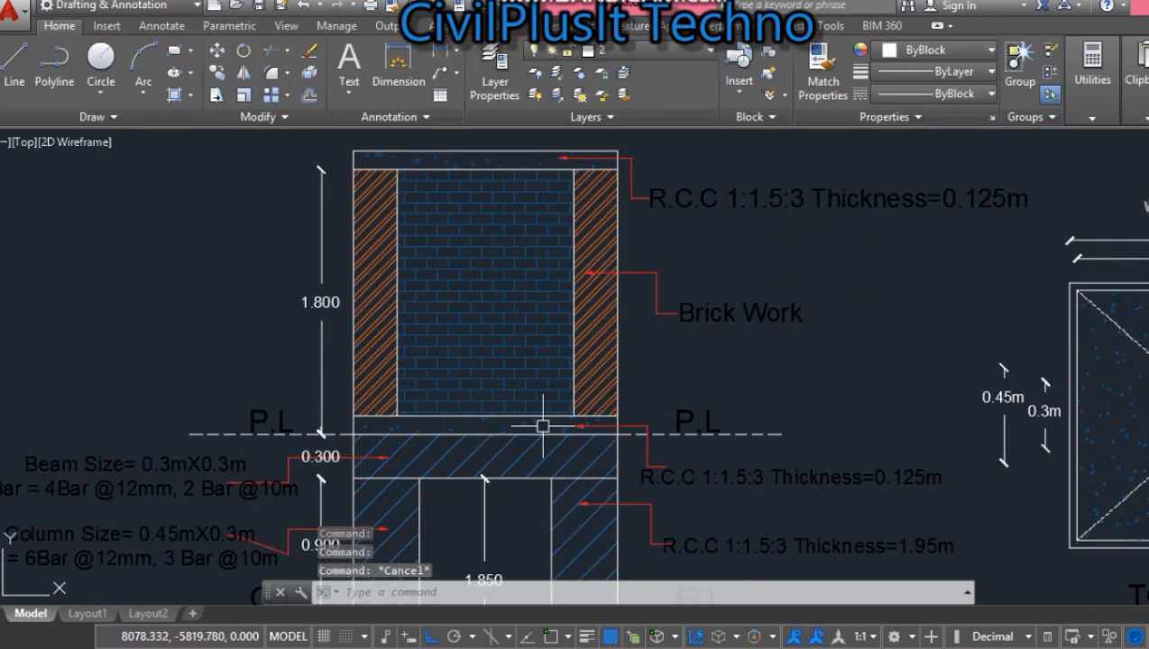
left_click(471, 426)
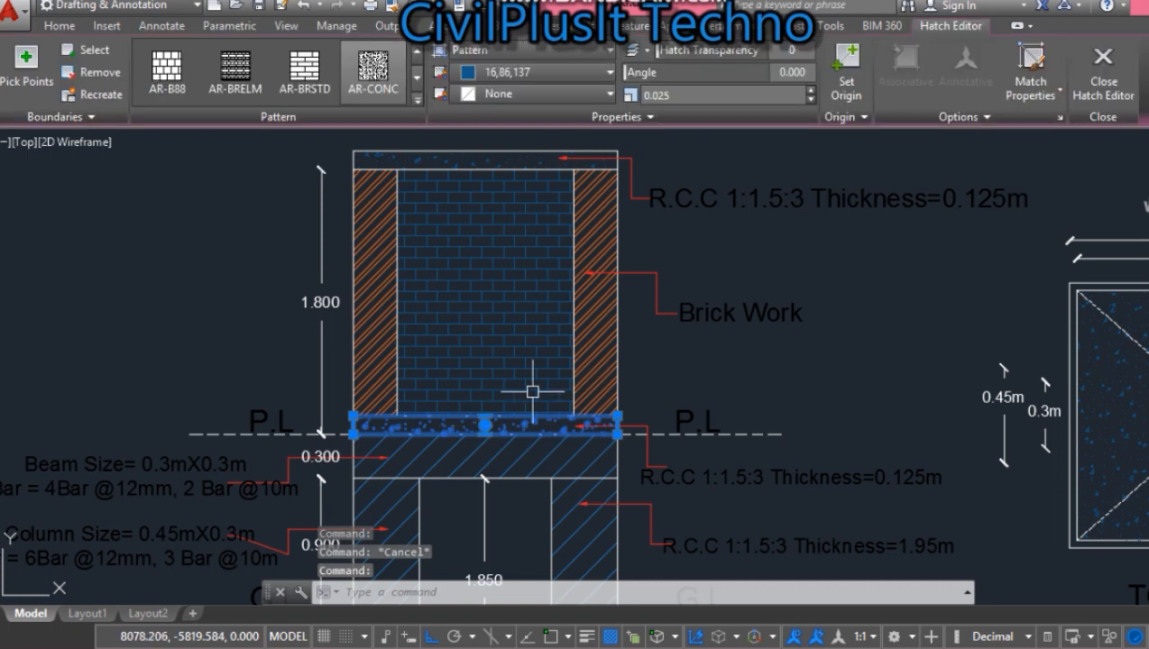
Highlight the R.C.C top slab and the brick side walls in Cross Section A'A, and clear the selection.
left_click(437, 162)
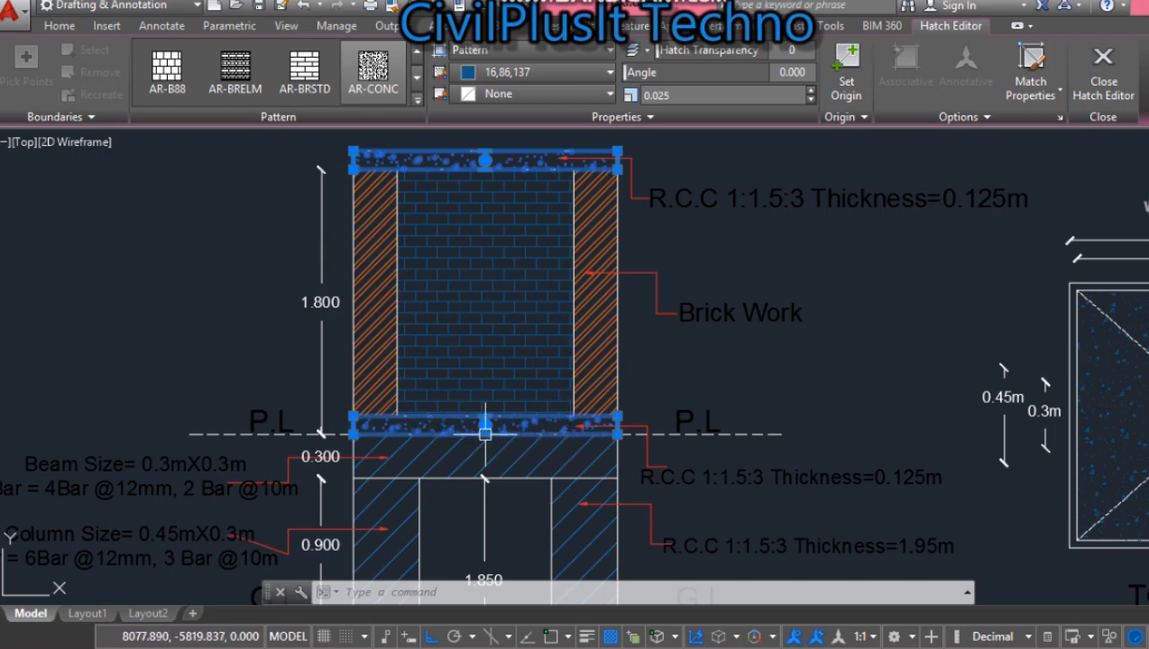
left_click(377, 350)
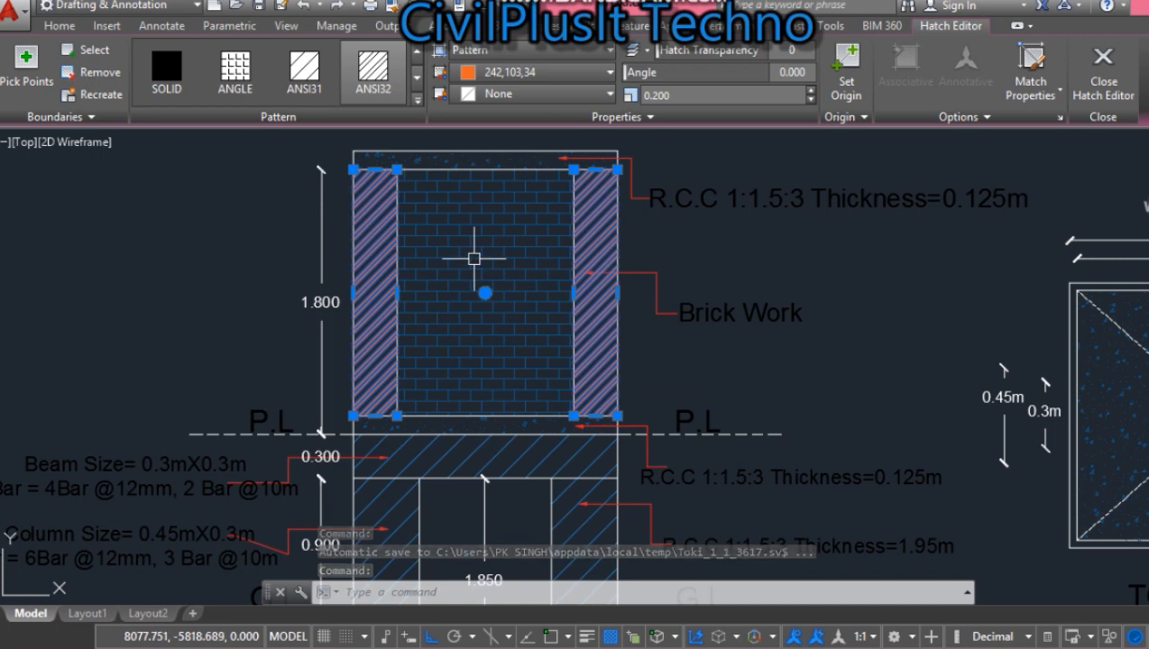
key("Escape")
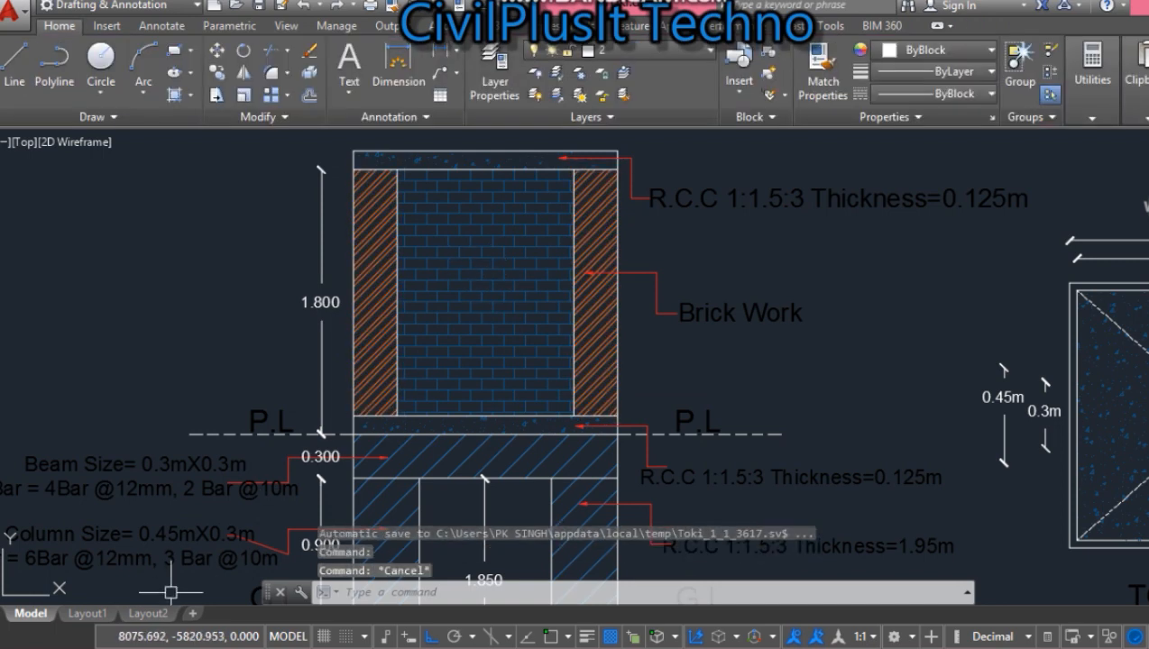
Switch to the HPSR 2020 sheet in Excel and examine the Water tank Floor row of item 5.3, checking its number and length.
left_click(115, 646)
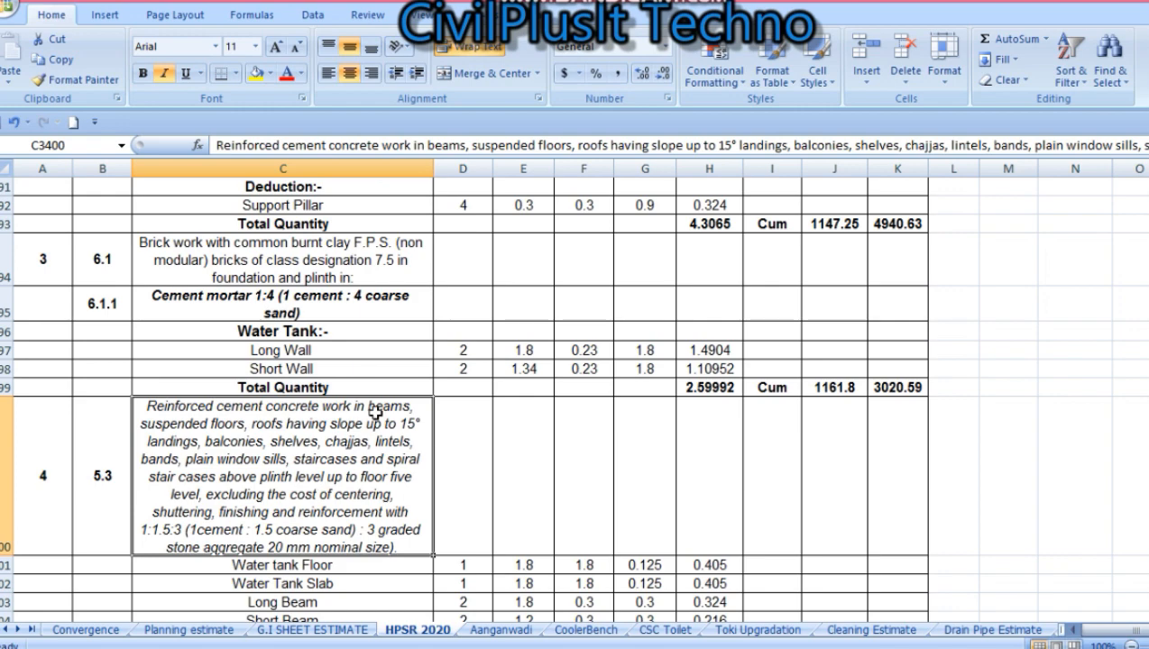
scroll(372, 412, "down", 2)
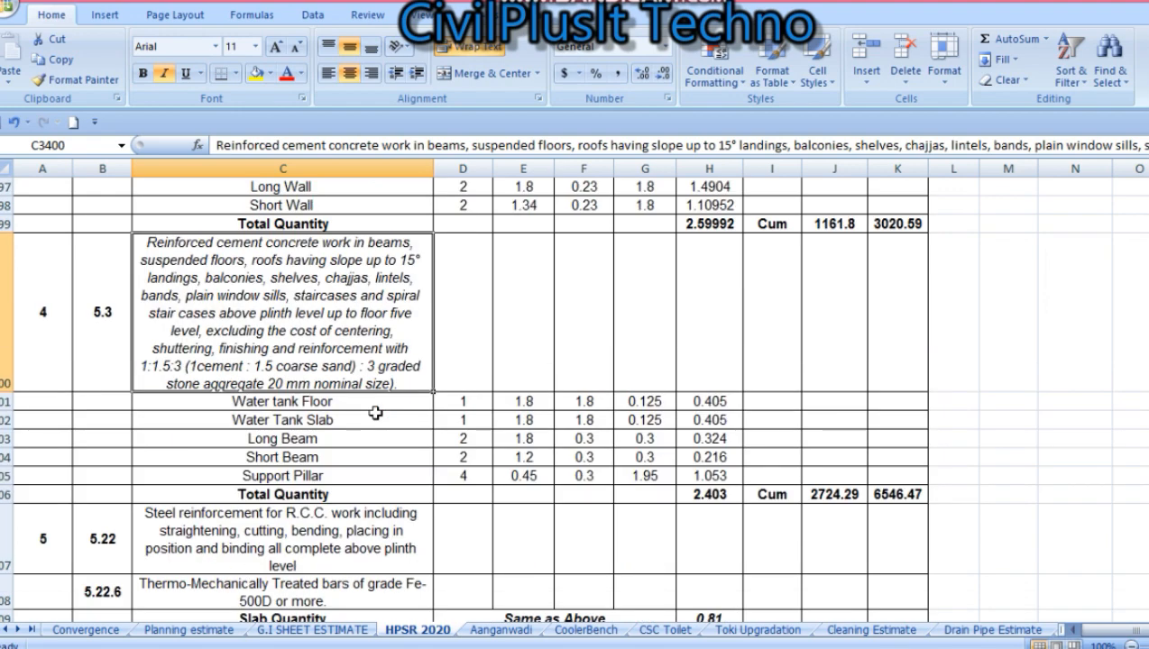
left_click(288, 407)
left_click_drag(361, 409, 682, 405)
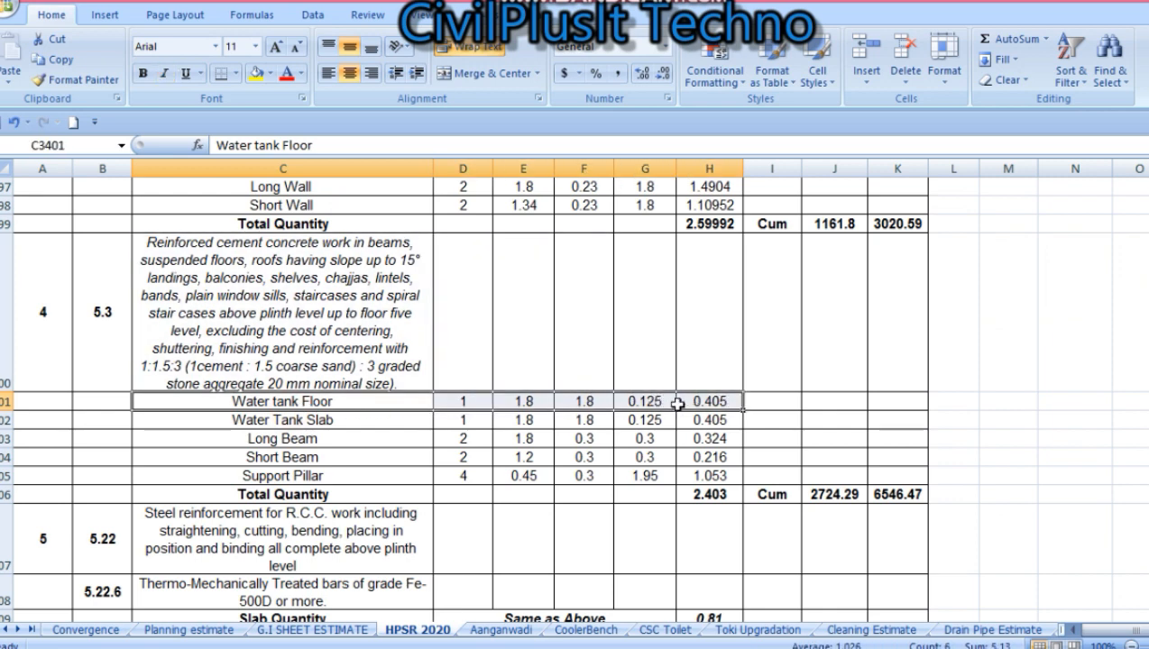
left_click(476, 403)
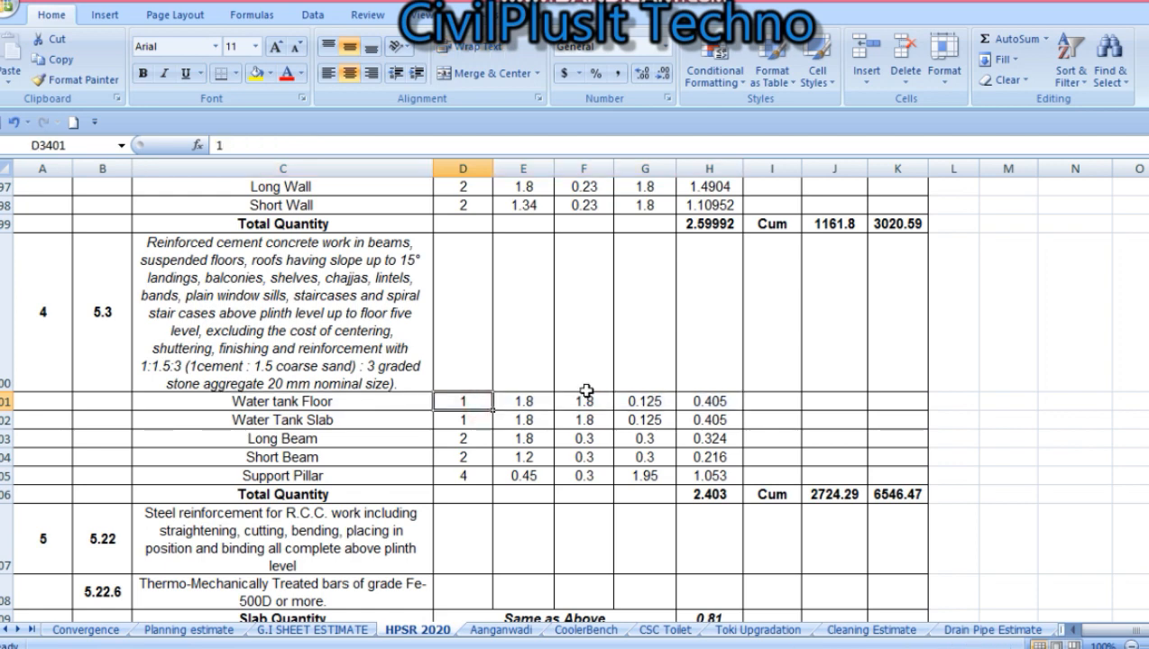
left_click(314, 421)
left_click(355, 403)
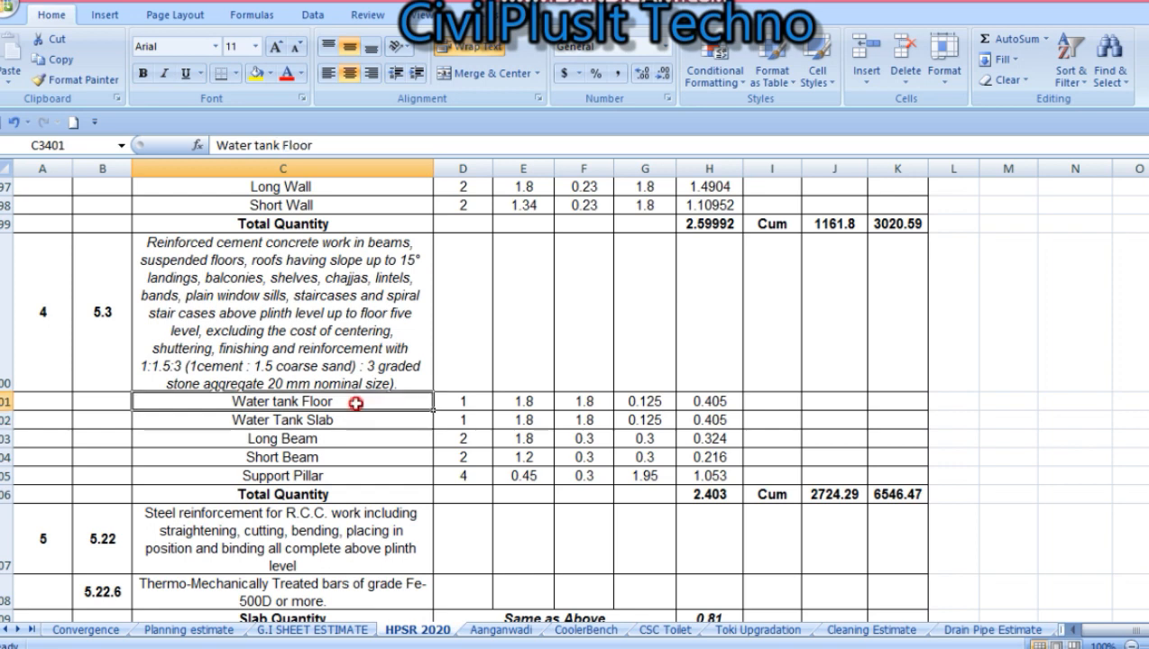
left_click(467, 402)
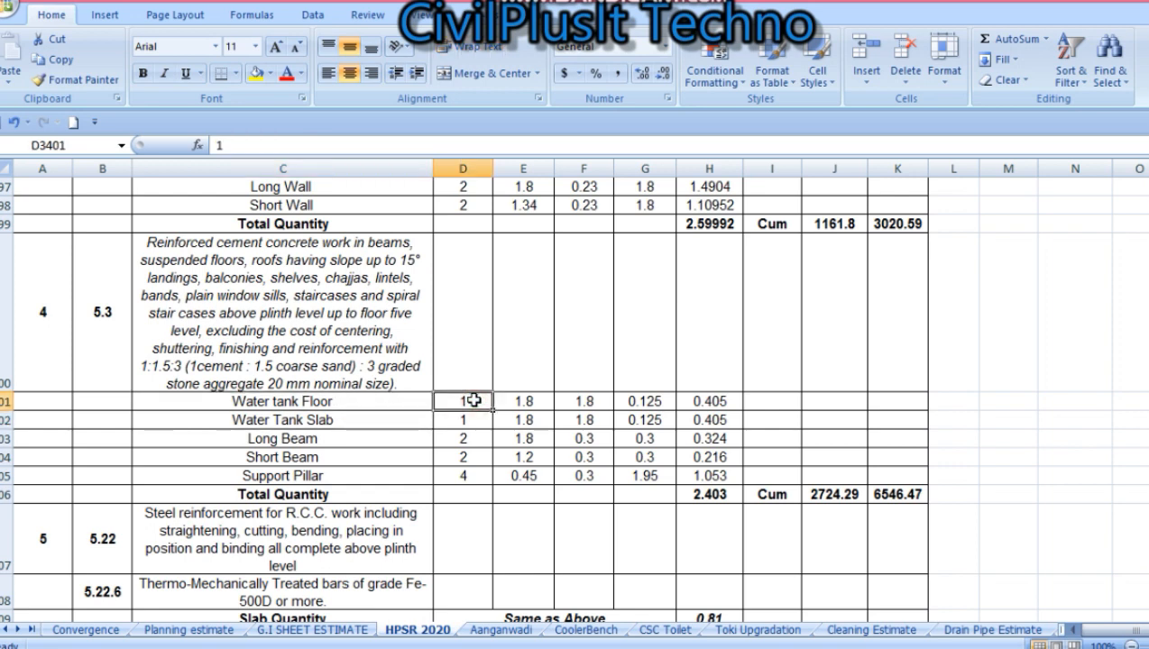
left_click(526, 406)
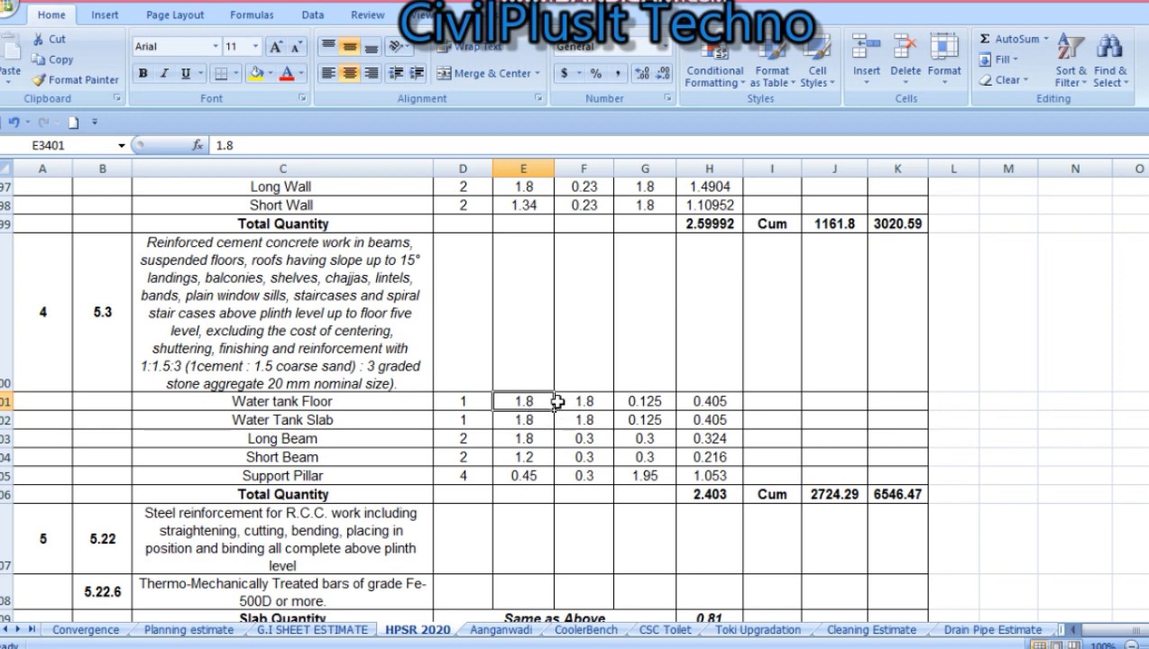
Calculate =1.8/3.28 in cell M3401 beside the Water tank Floor row.
left_click(992, 401)
type("=")
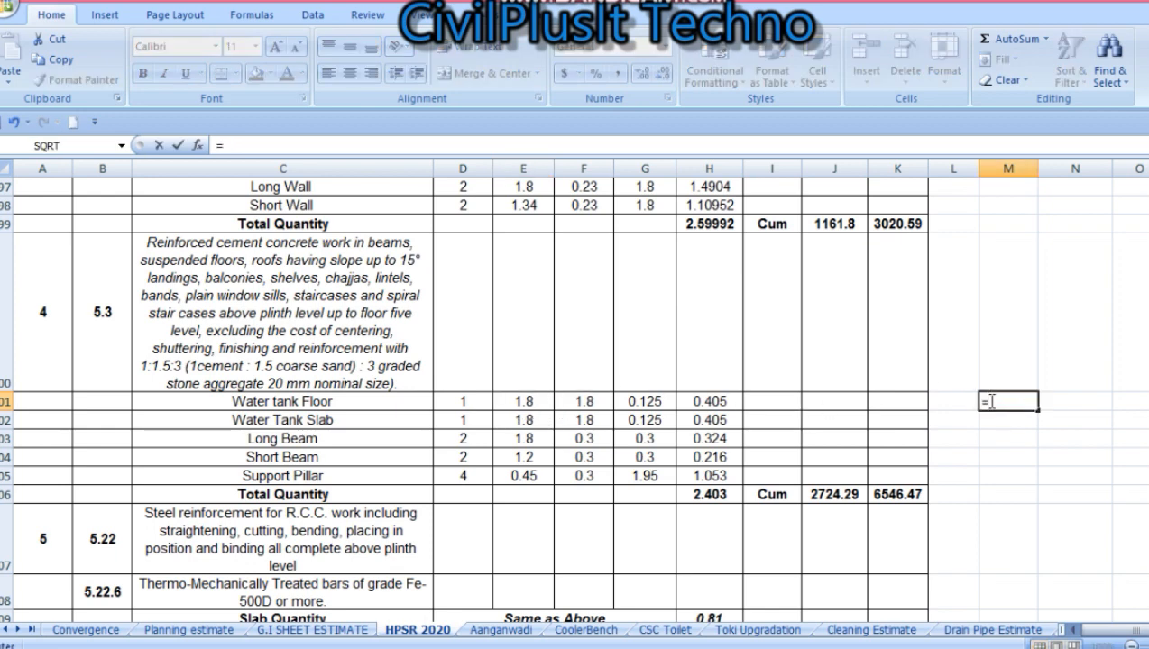
type("1.8/")
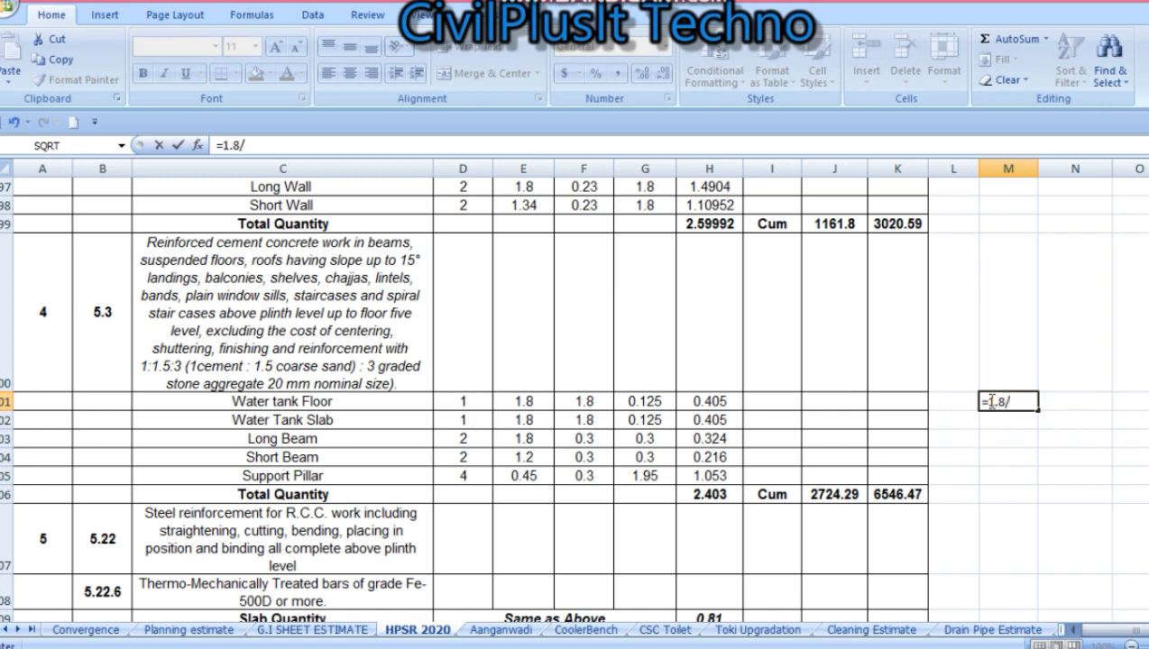
type("3.28")
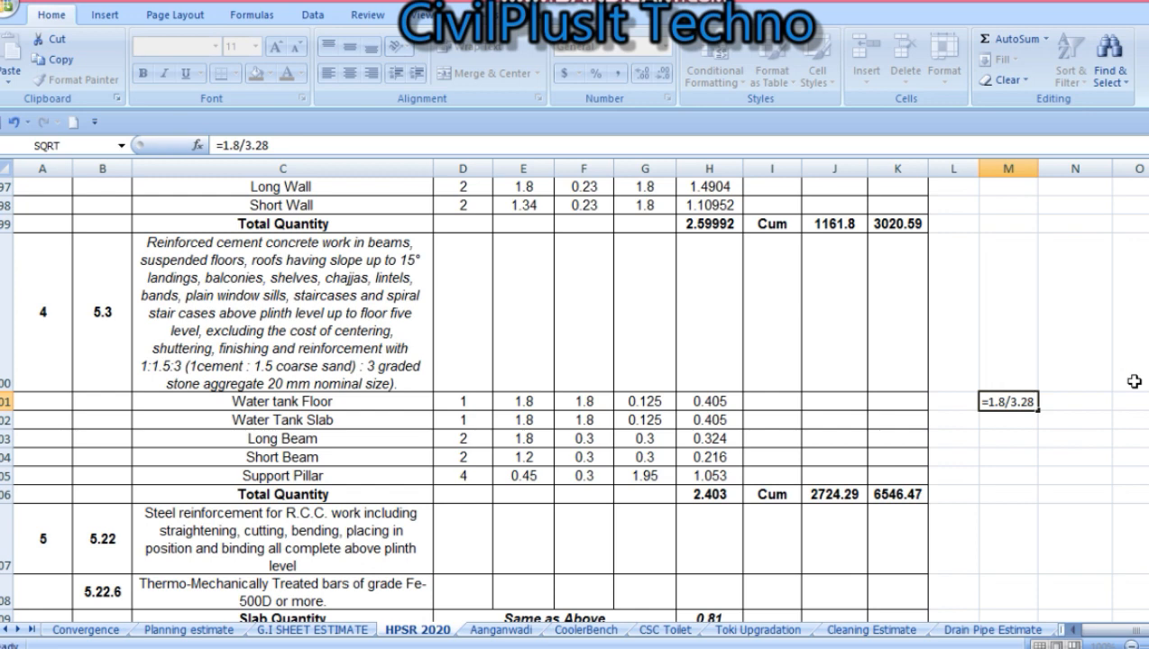
key("Return")
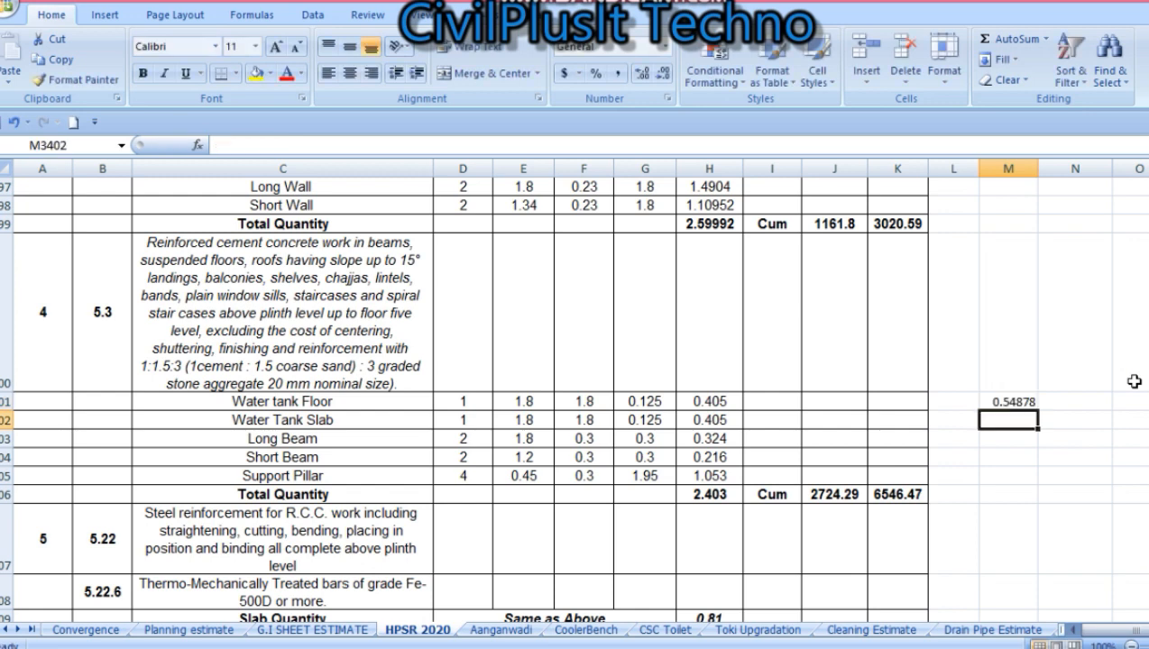
Change the scratch formula in M3401 to =1.8*3.28, check it, and clear the cell.
double_click(1006, 402)
key("BackSpace")
type("*")
key("Return")
left_click(1024, 402)
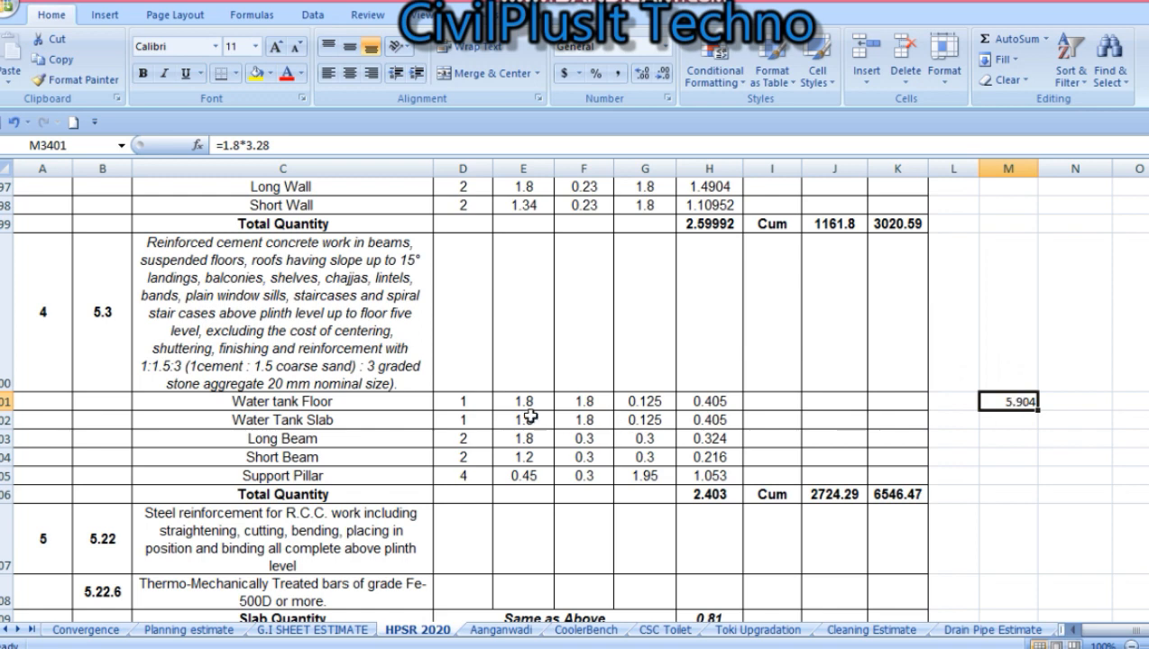
key("Delete")
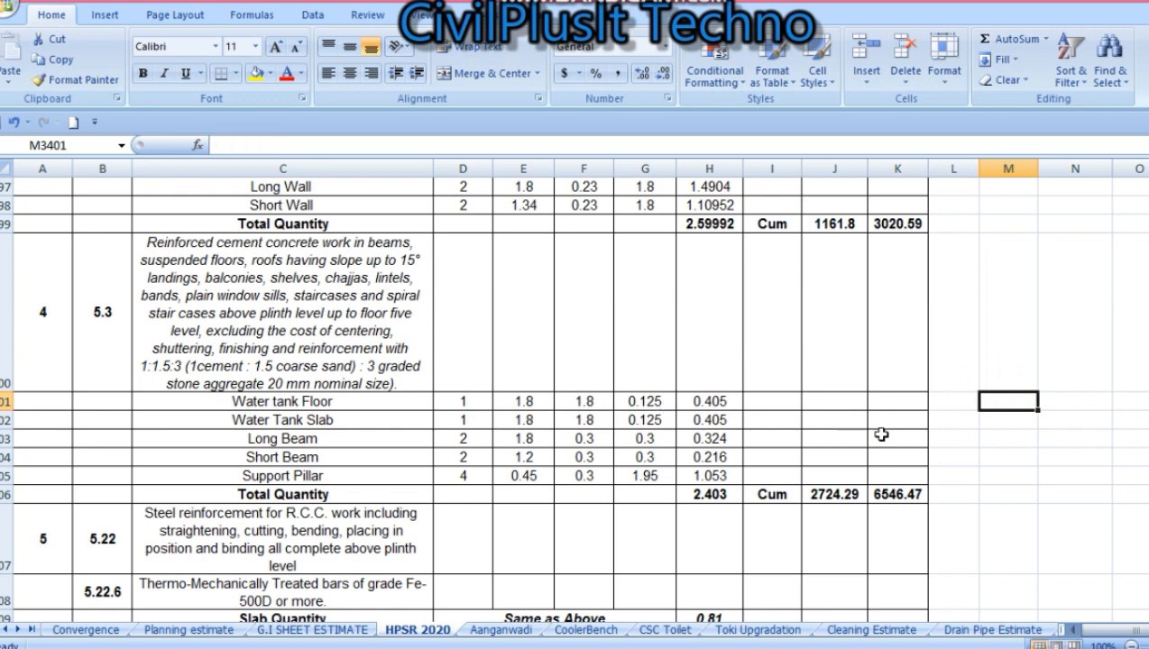
Compare the Water tank Floor dimensions with the floor slab in AutoCAD's Cross Section A'A, and return to the Water Tank Slab row in Excel.
left_click(522, 403)
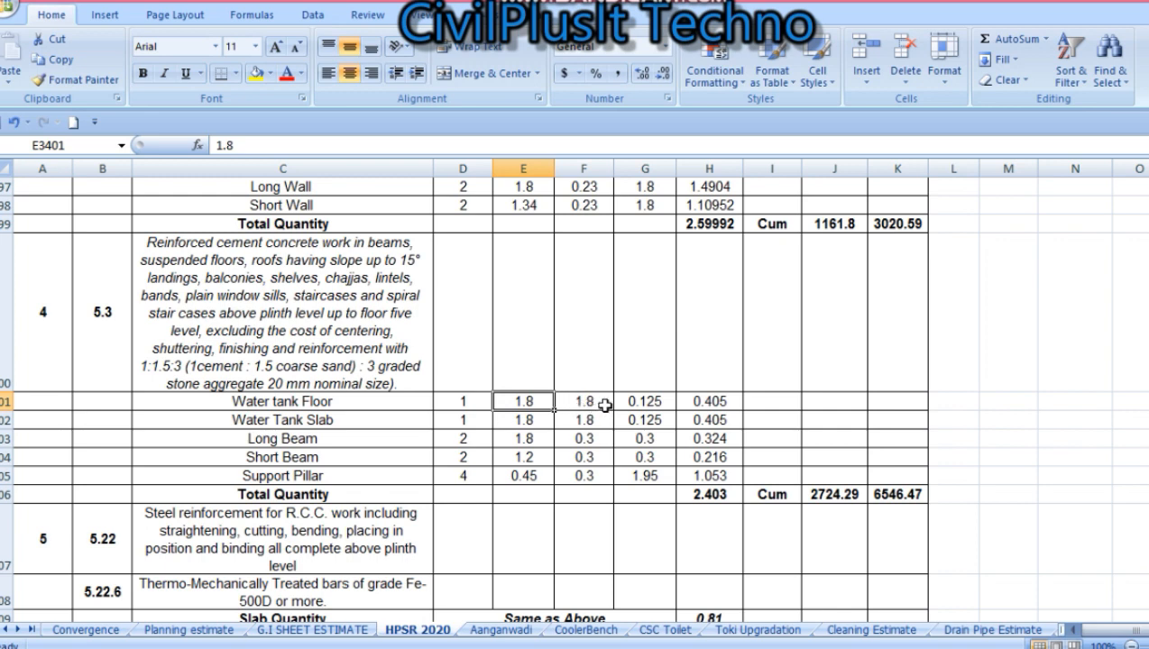
left_click(658, 402)
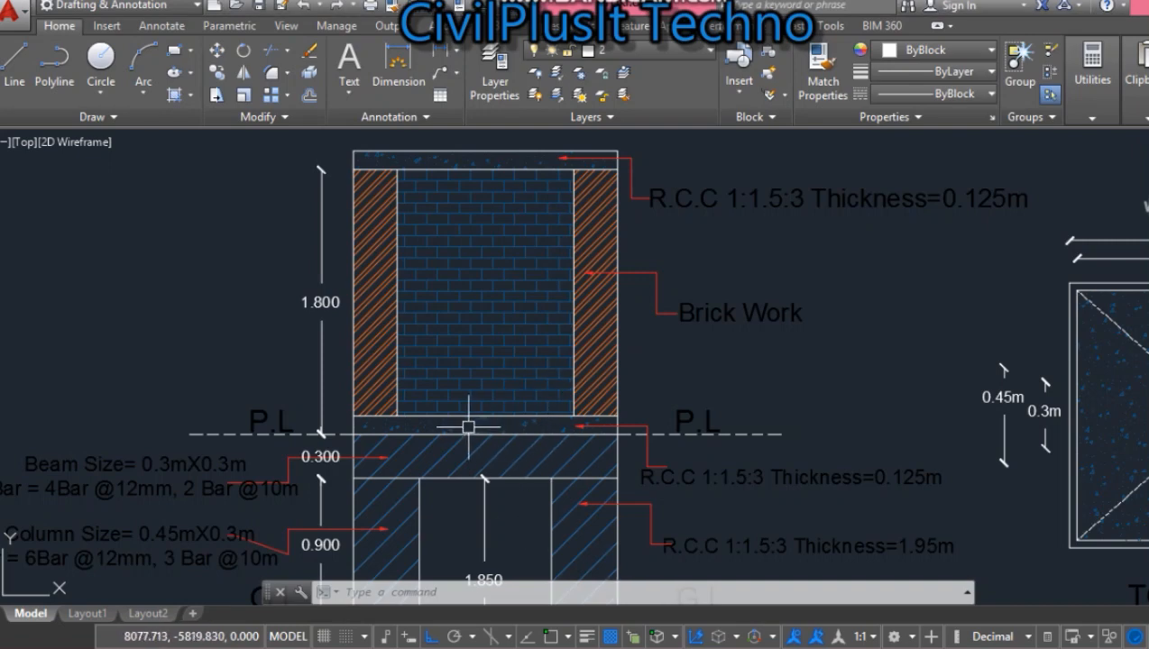
left_click(468, 427)
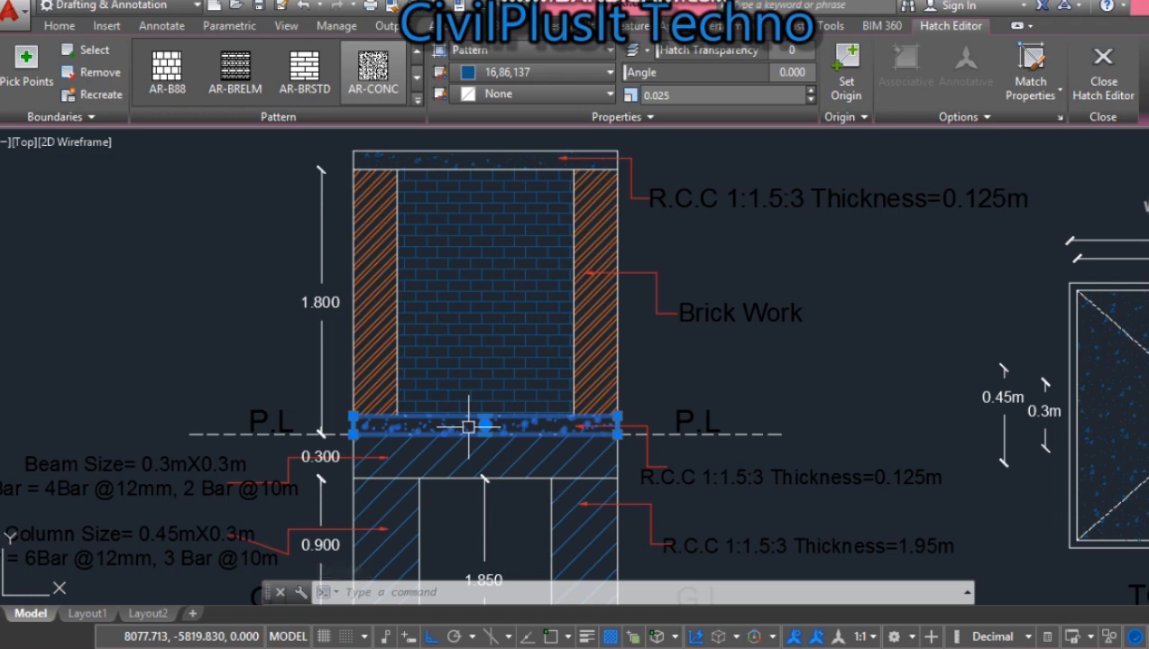
key("alt+Tab")
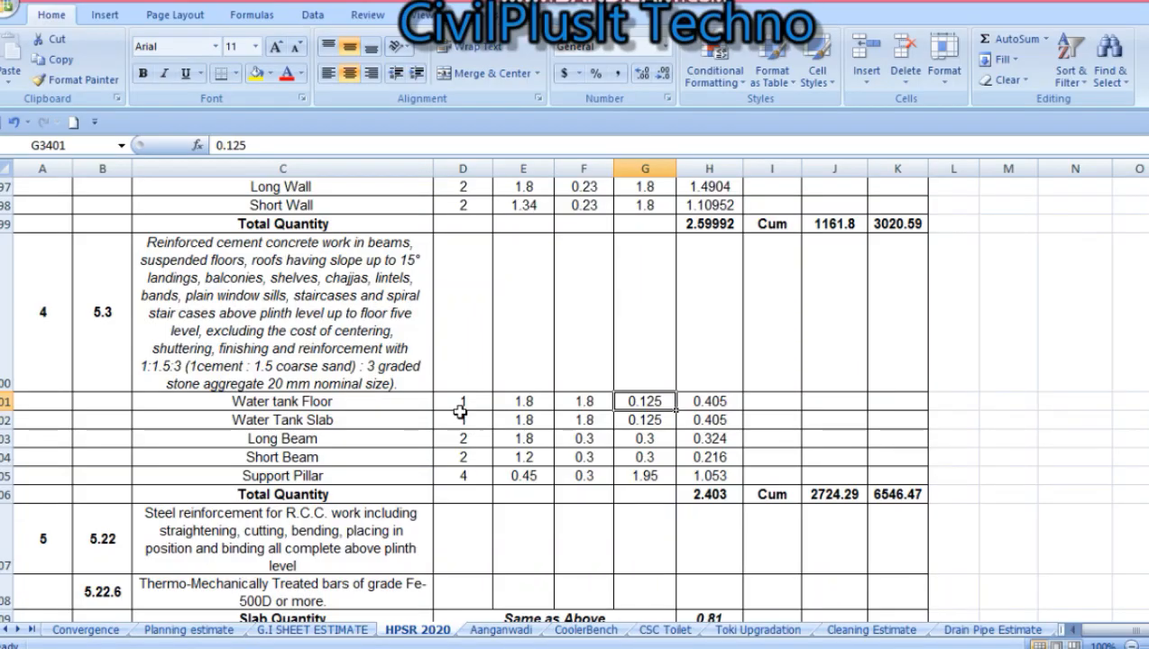
left_click(331, 419)
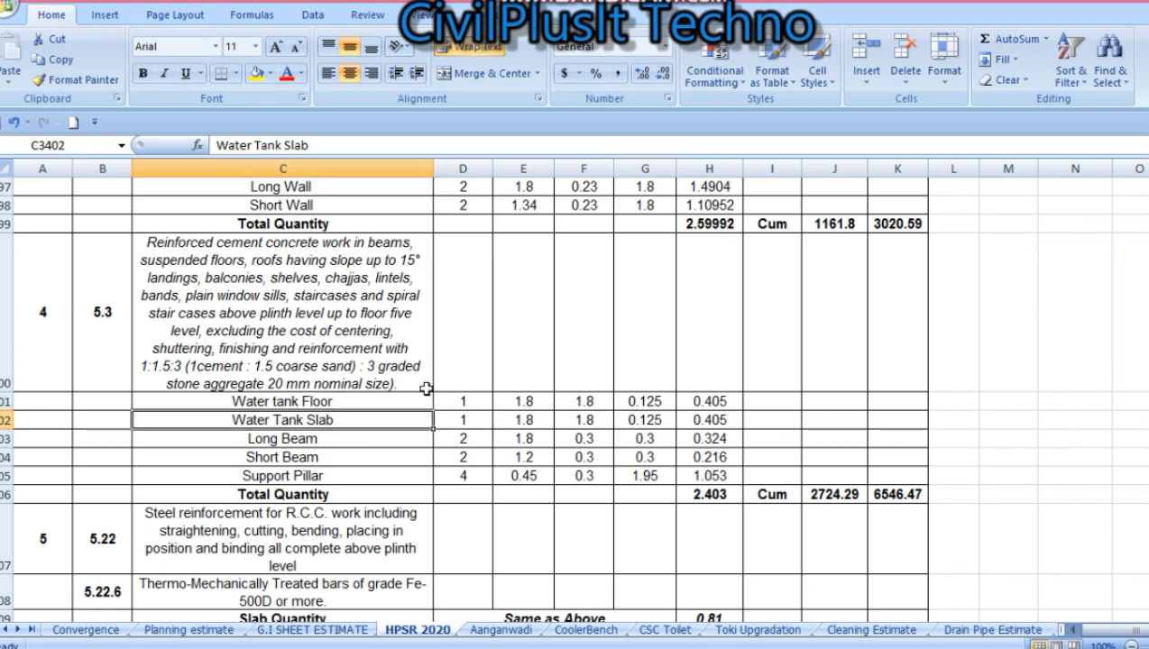
Examine brick work item 6.1, checking the Long Wall's length and the formula behind the Short Wall's length.
scroll(430, 386, "up", 2)
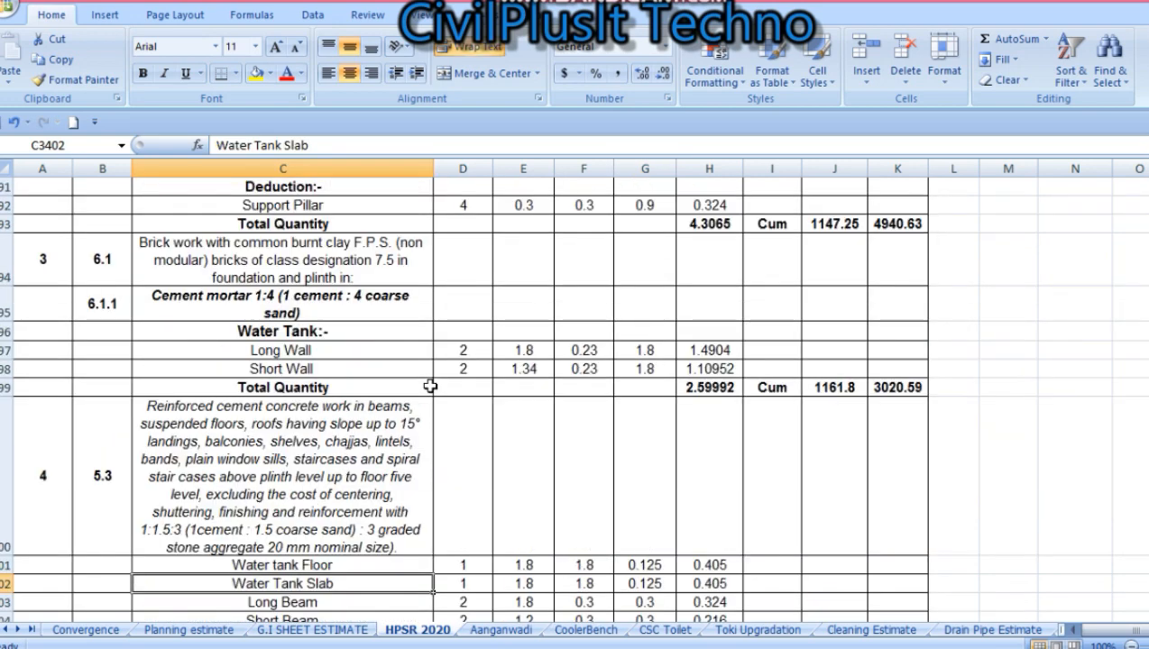
left_click(315, 244)
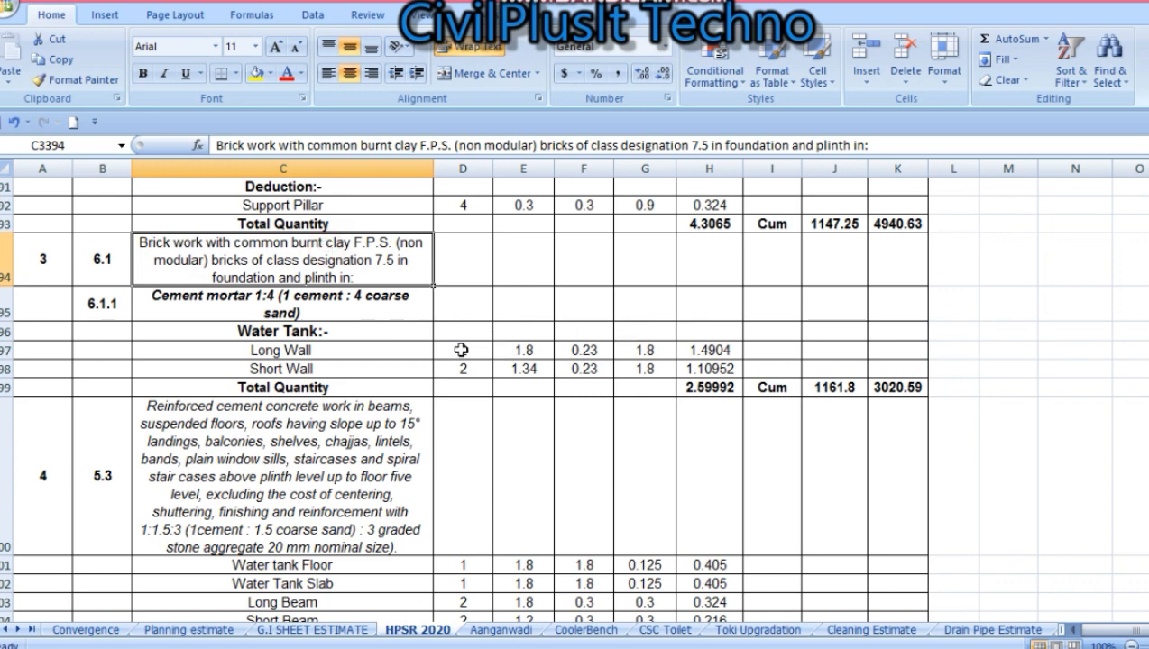
left_click(292, 350)
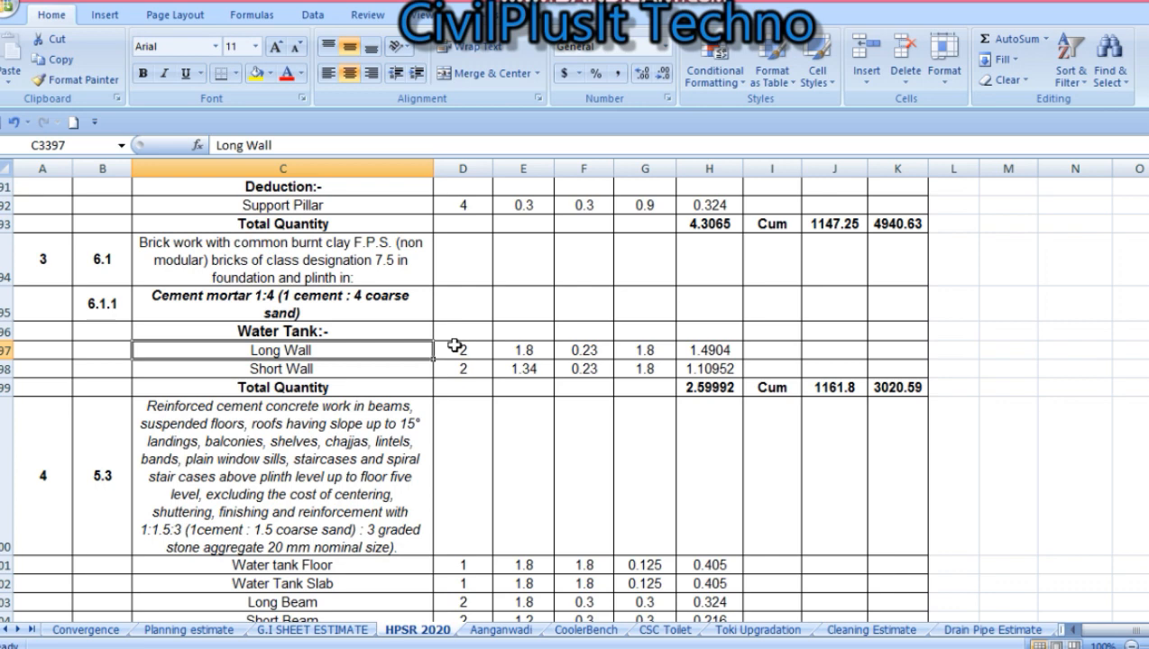
left_click(539, 352)
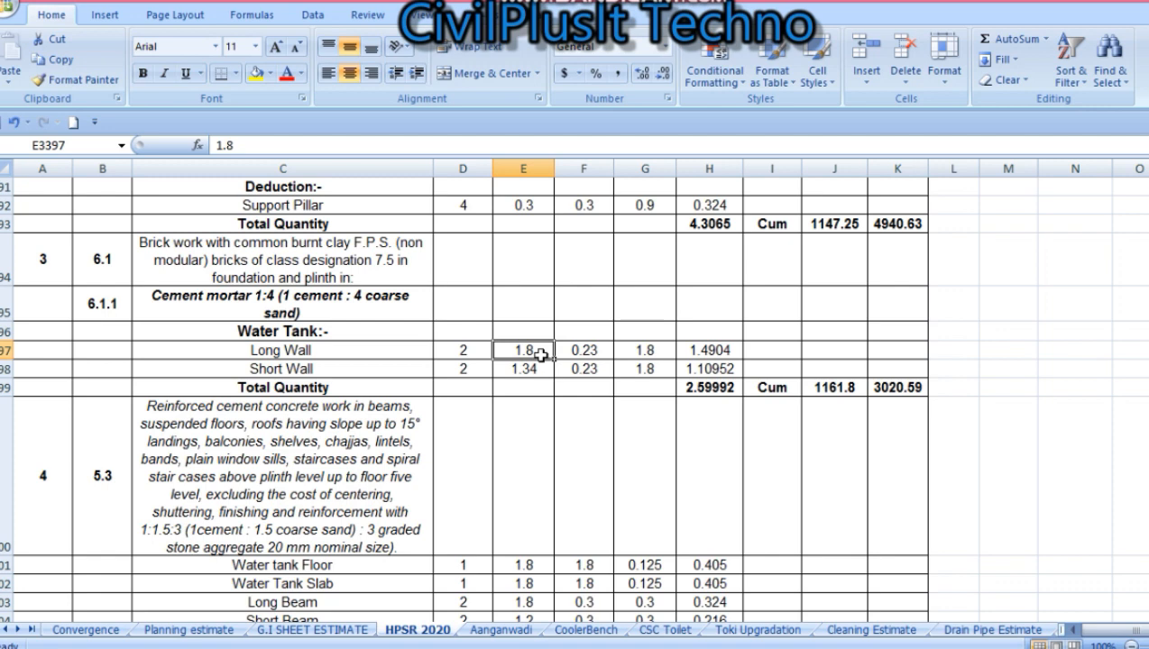
left_click(532, 370)
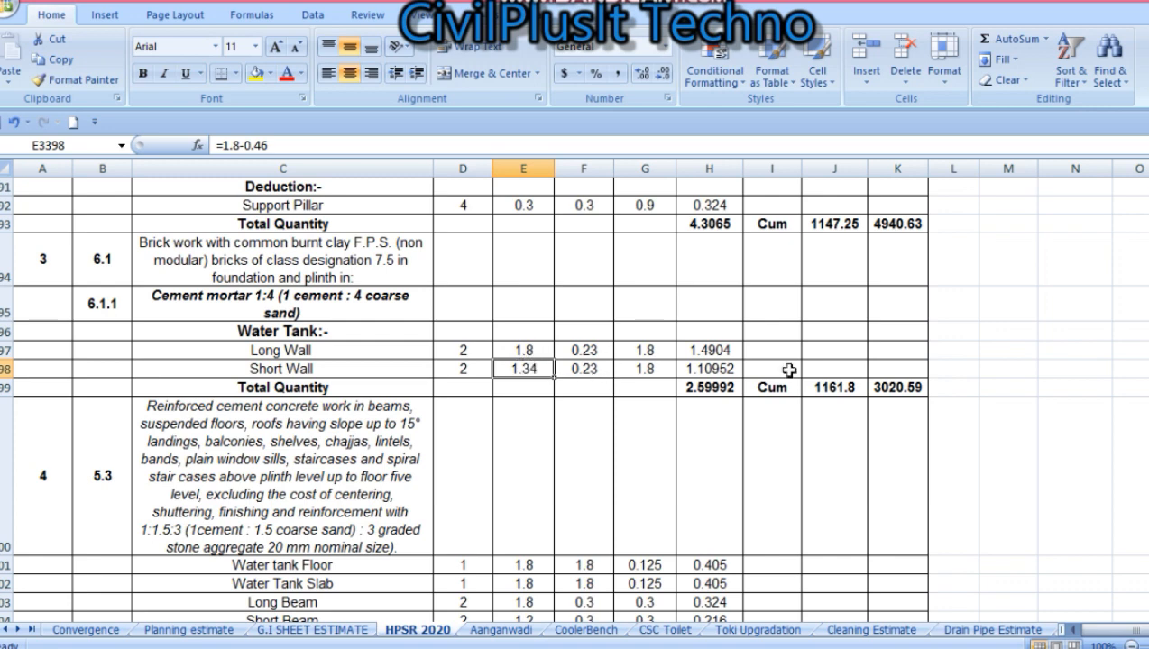
left_click(1022, 349)
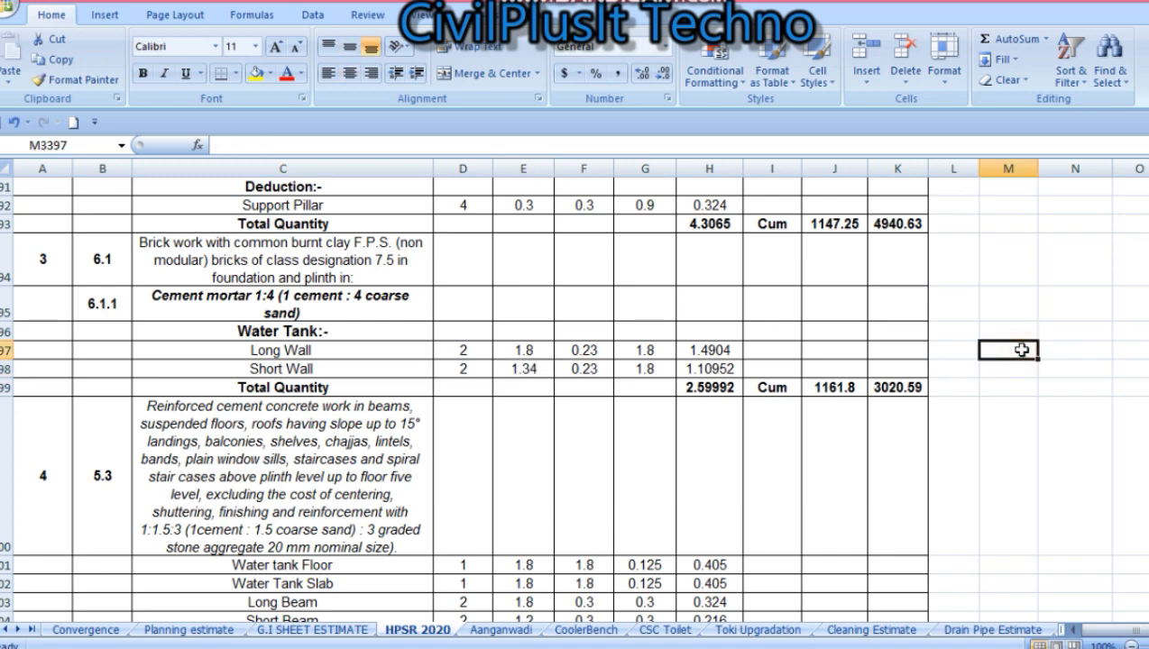
type("=.23")
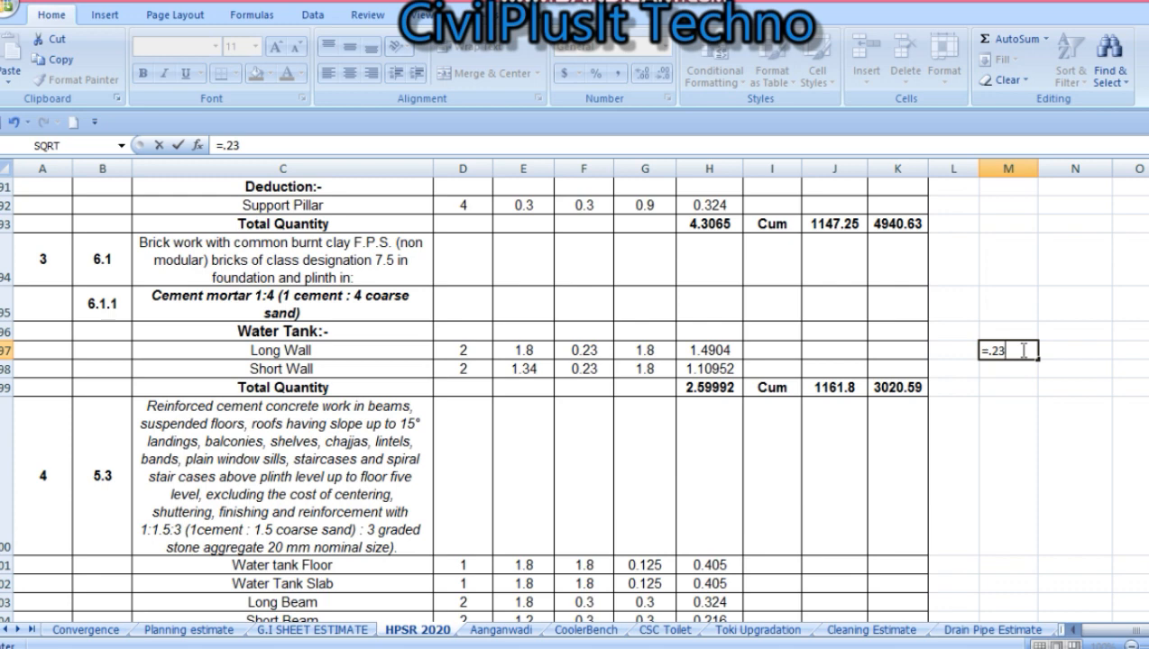
key("Escape")
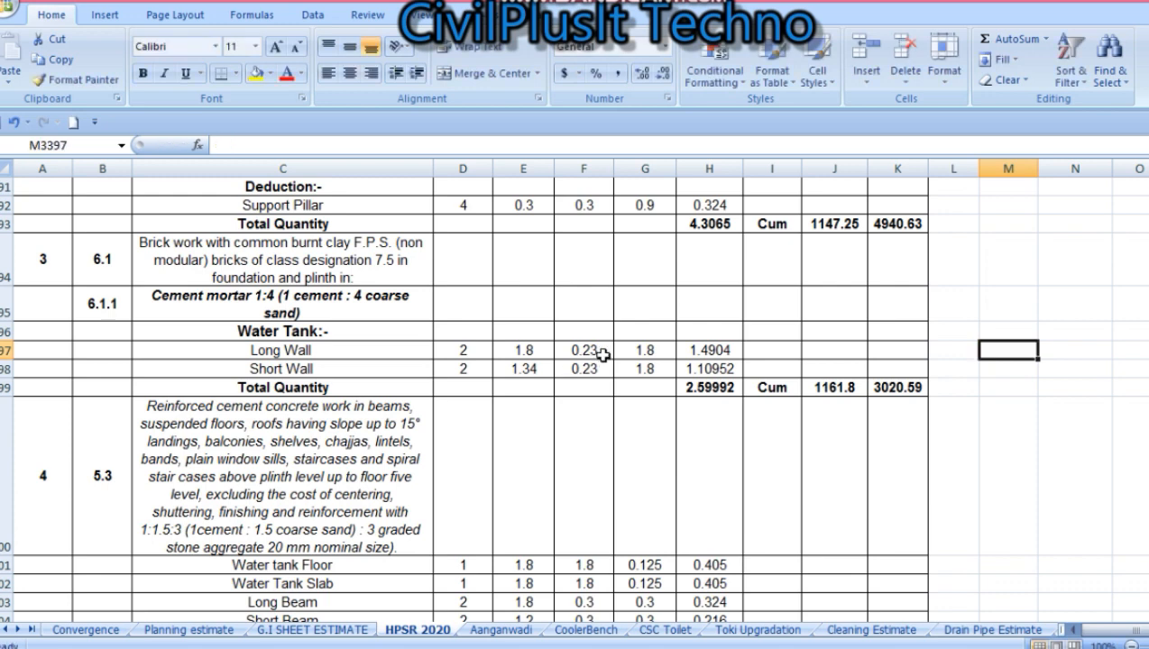
Check the Long Wall's thickness and height, and inspect the Short Wall's length formula without changing it.
left_click(602, 355)
left_click(649, 354)
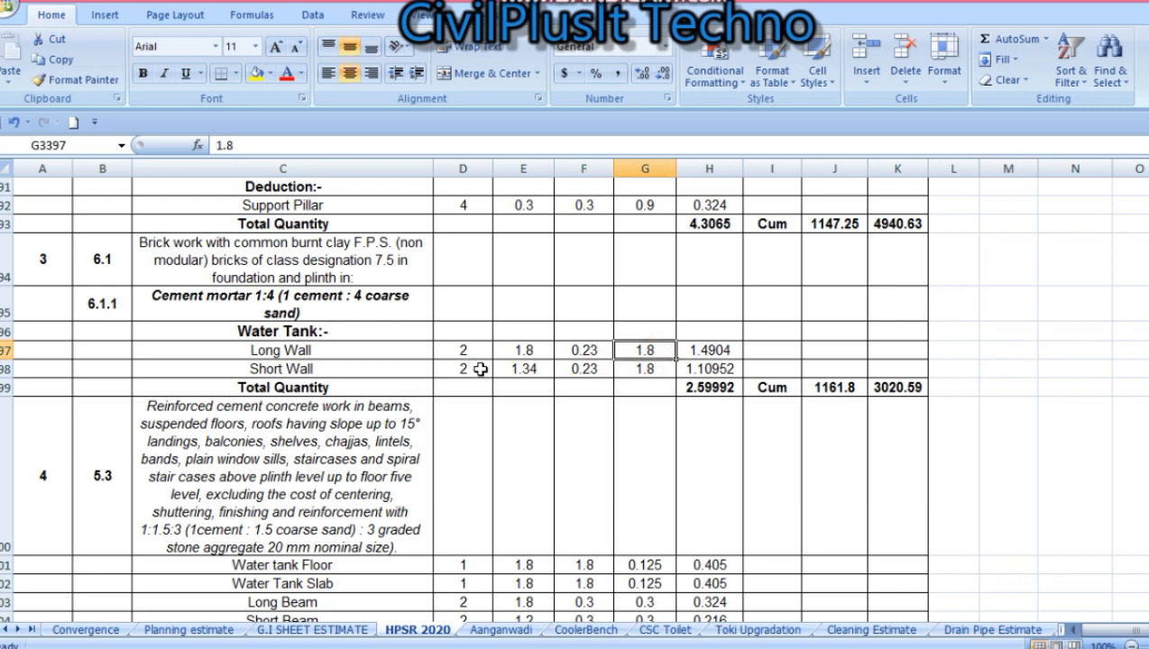
left_click(514, 369)
double_click(514, 369)
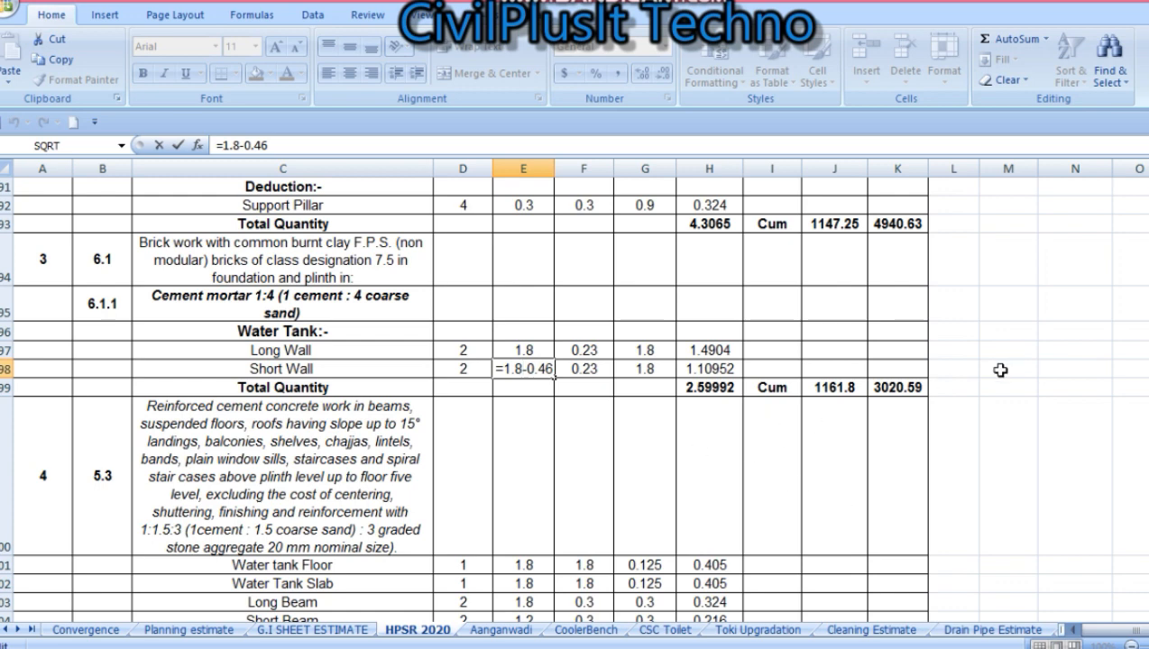
left_click(969, 370)
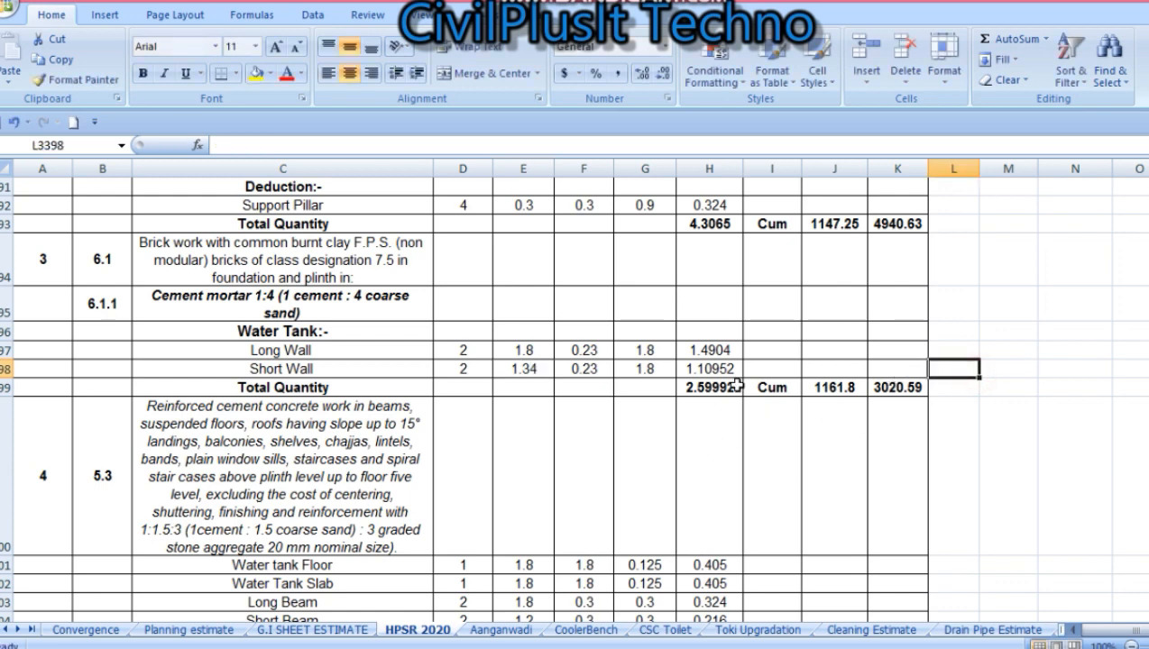
Return to R.C.C item 5.3 and select its 1:1.5:3 concrete description.
scroll(588, 428, "down", 1)
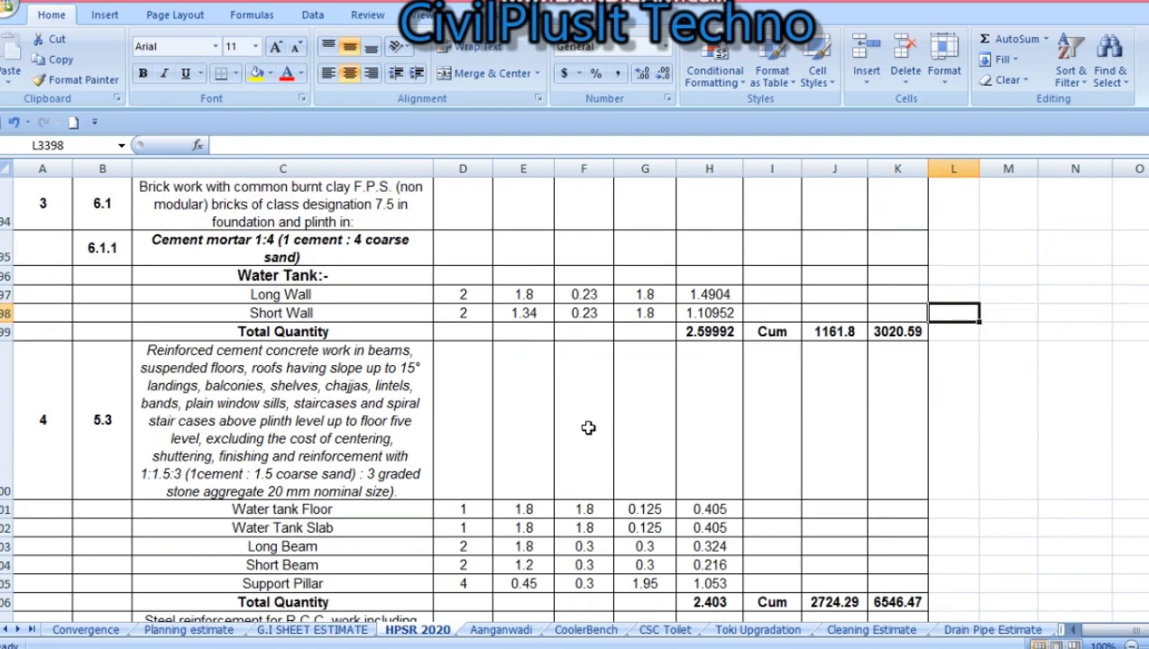
scroll(588, 429, "down", 2)
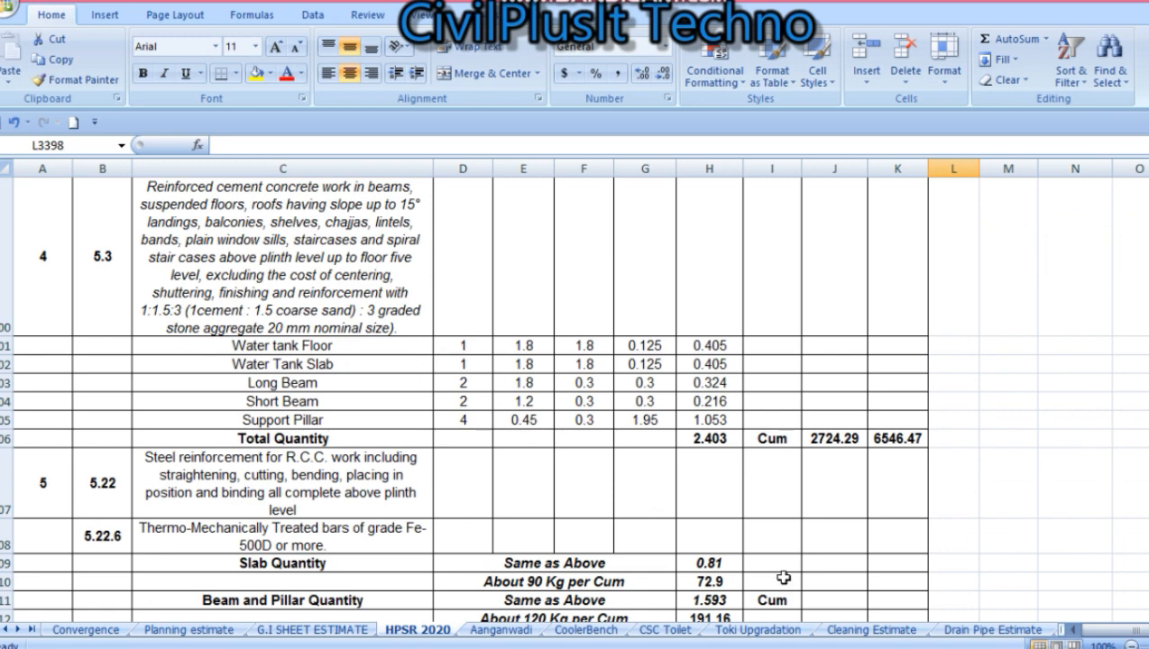
left_click(310, 277)
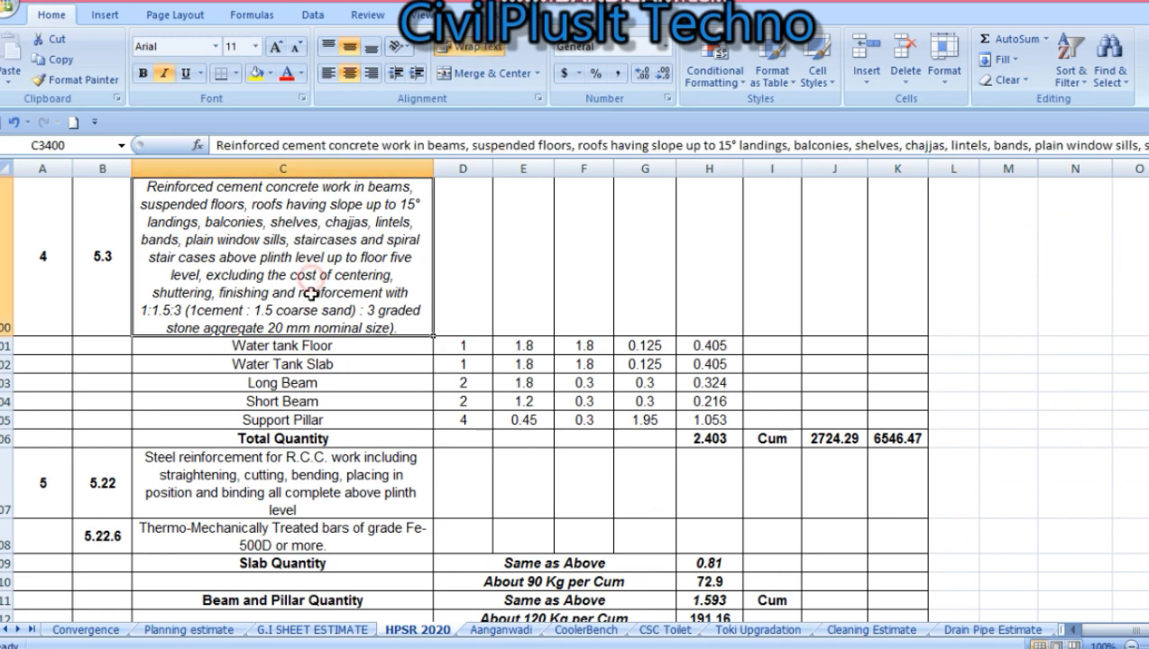
Switch to AutoCAD, dismiss the failed-URL dialog, and pick out the tank's top slab in Cross Section A'A before clearing the selection.
left_click(317, 367)
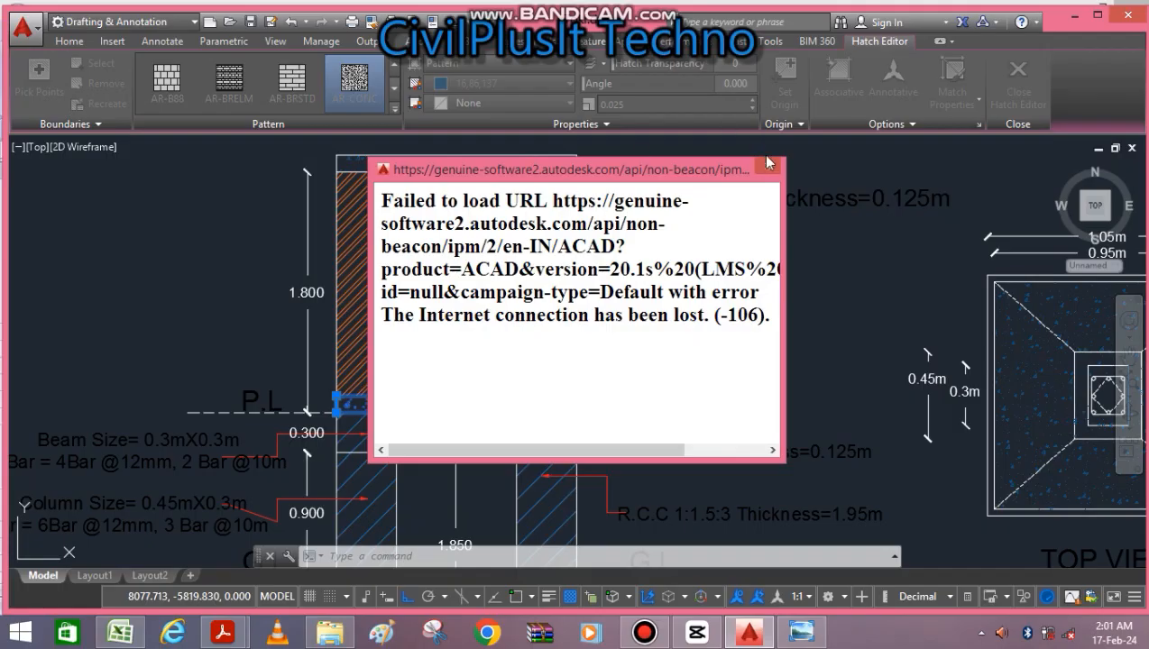
left_click(768, 168)
left_click(430, 165)
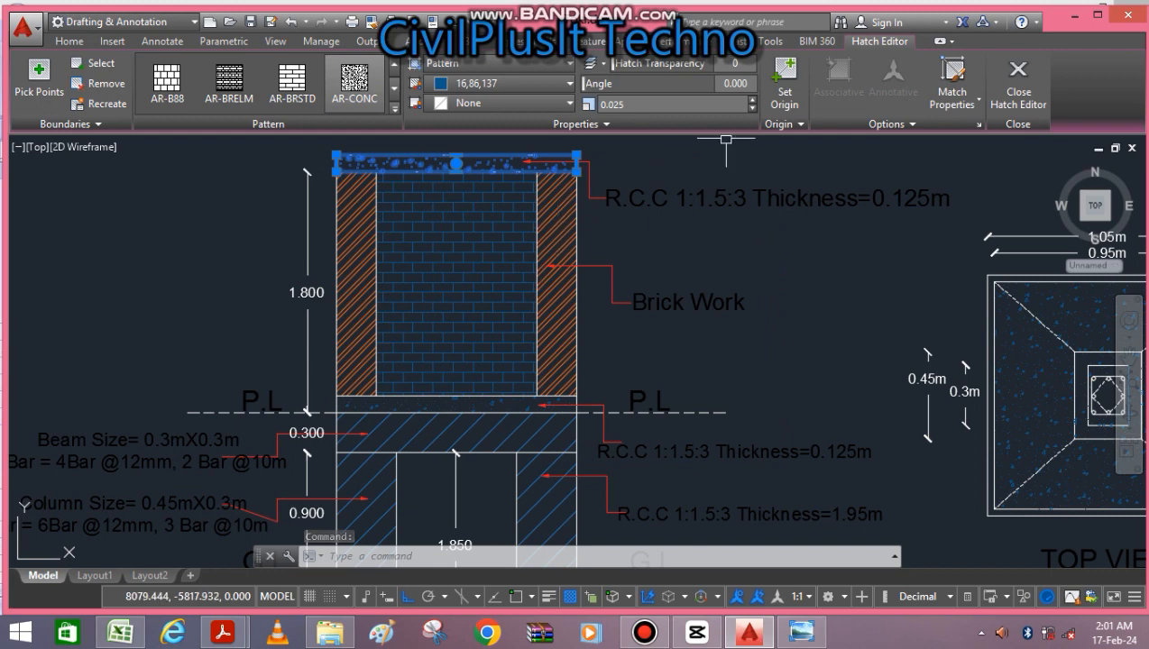
left_click(620, 218)
mouse_move(740, 233)
left_mouse_down()
mouse_move(1002, 164)
mouse_move(860, 146)
mouse_move(830, 156)
left_mouse_up()
key("Escape")
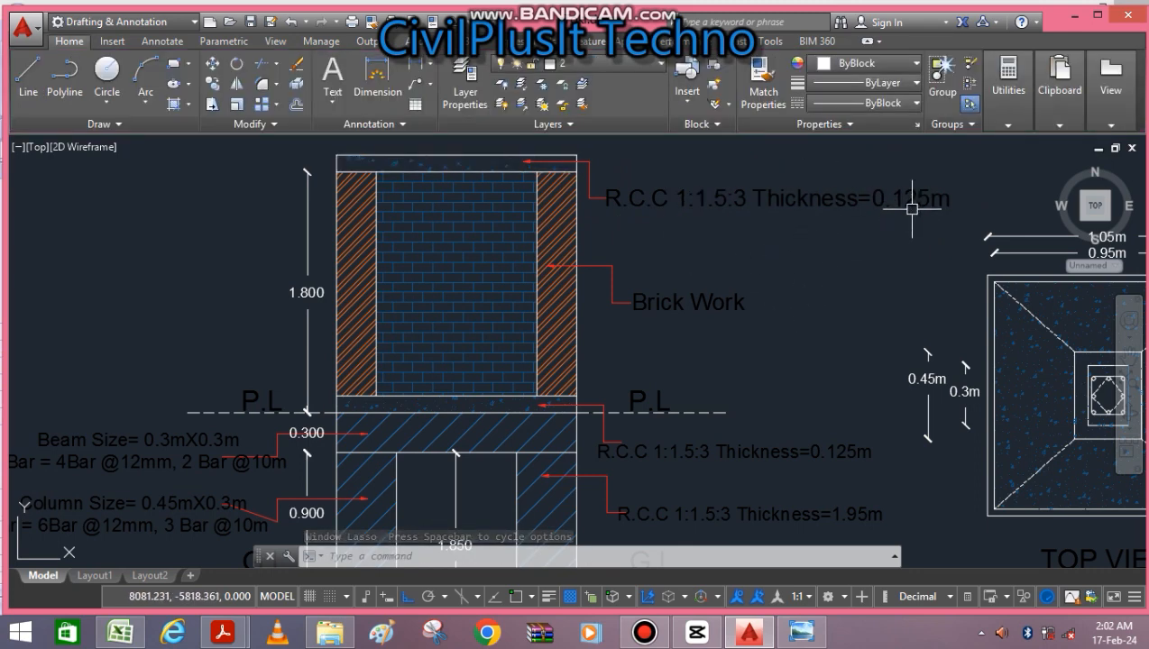
Examine the beam and column size notes in Cross Section A'A, and return to the Long Beam row's width in Excel.
scroll(739, 246, "down", 2)
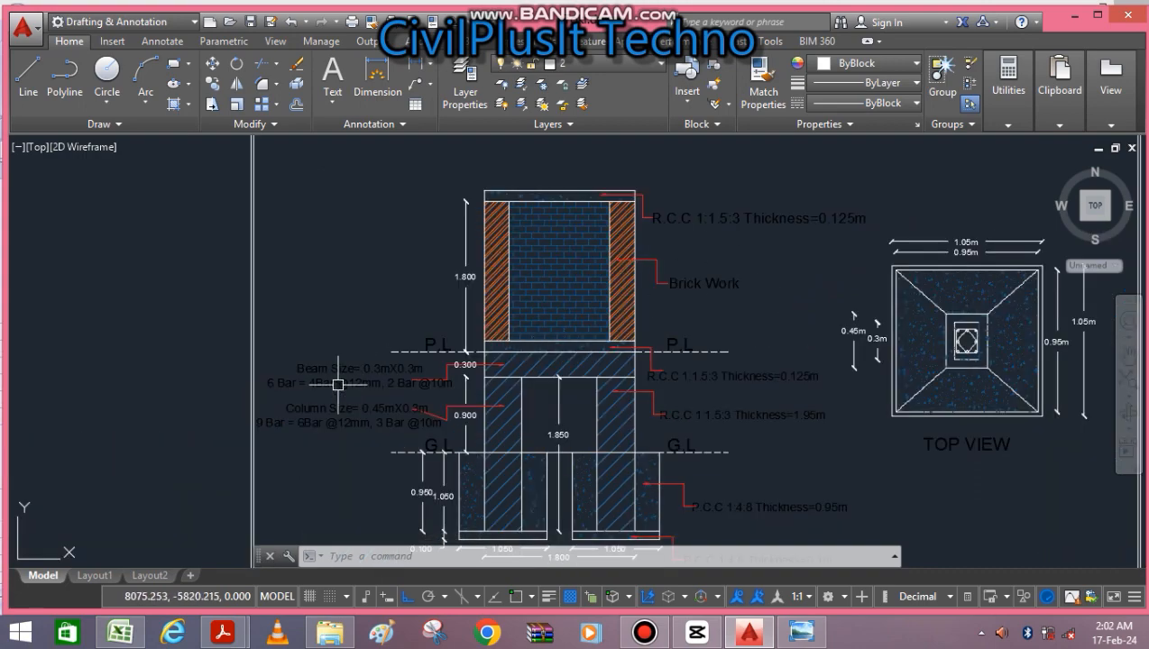
scroll(332, 386, "up", 4)
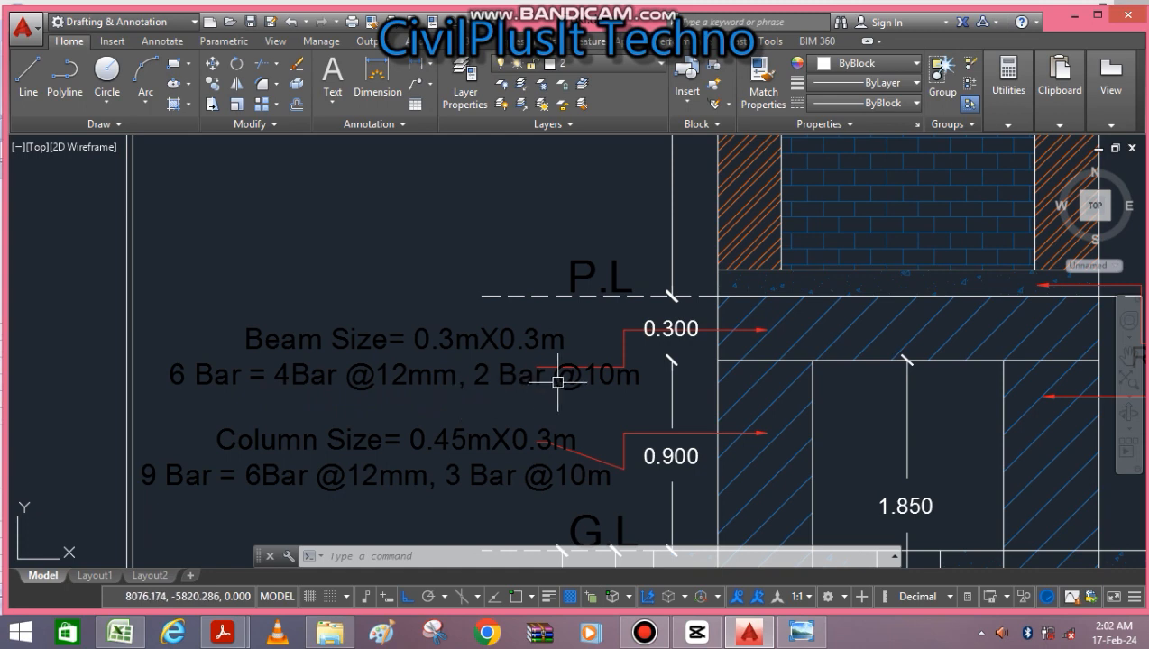
scroll(392, 220, "down", 1)
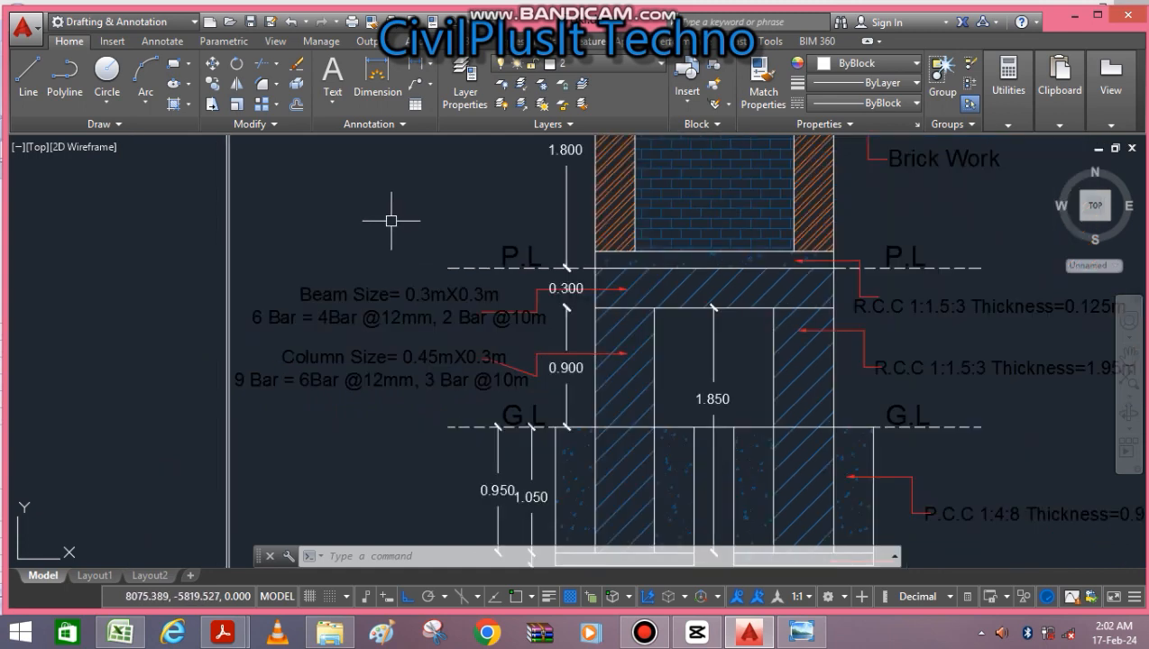
scroll(374, 381, "up", 2)
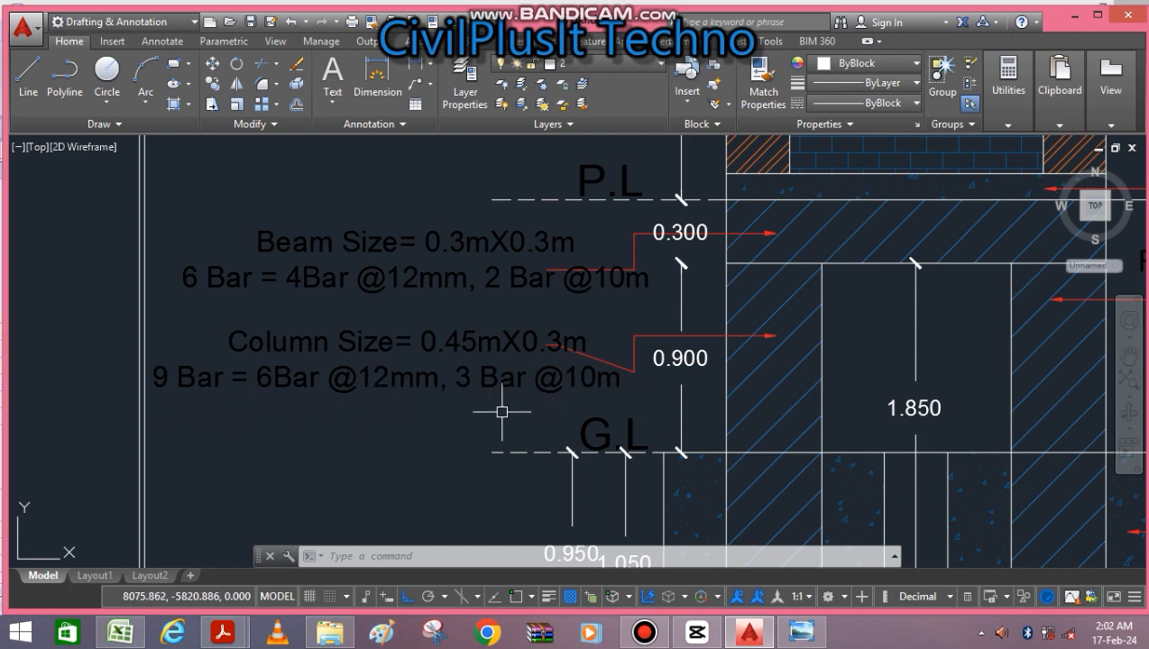
scroll(266, 413, "down", 2)
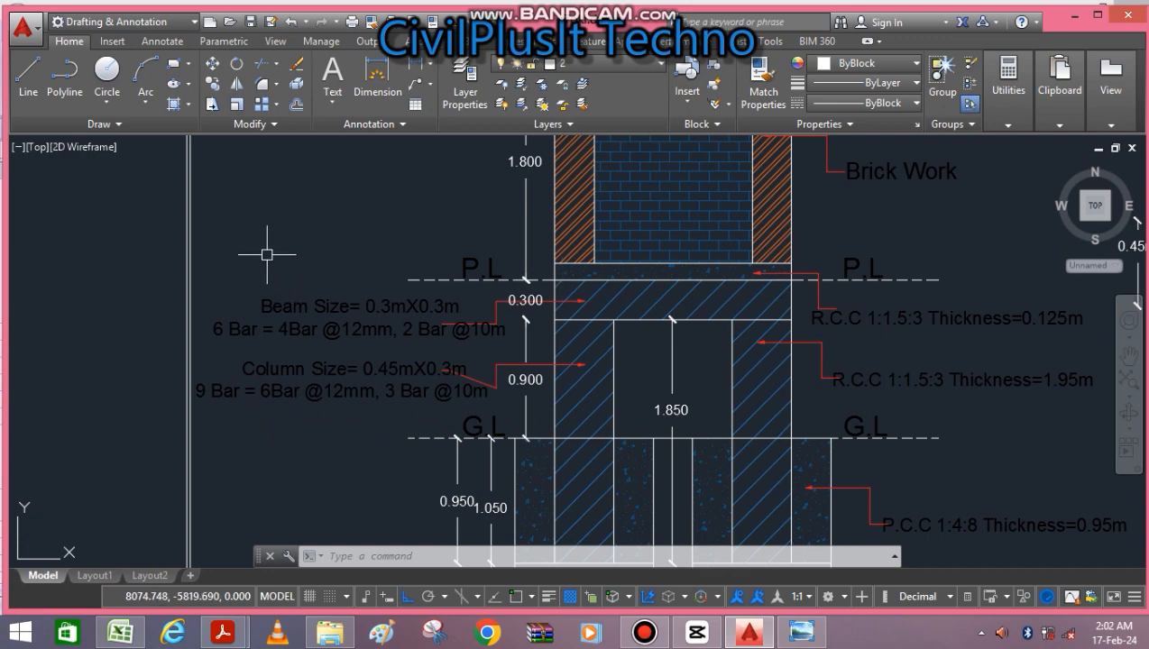
scroll(267, 255, "down", 2)
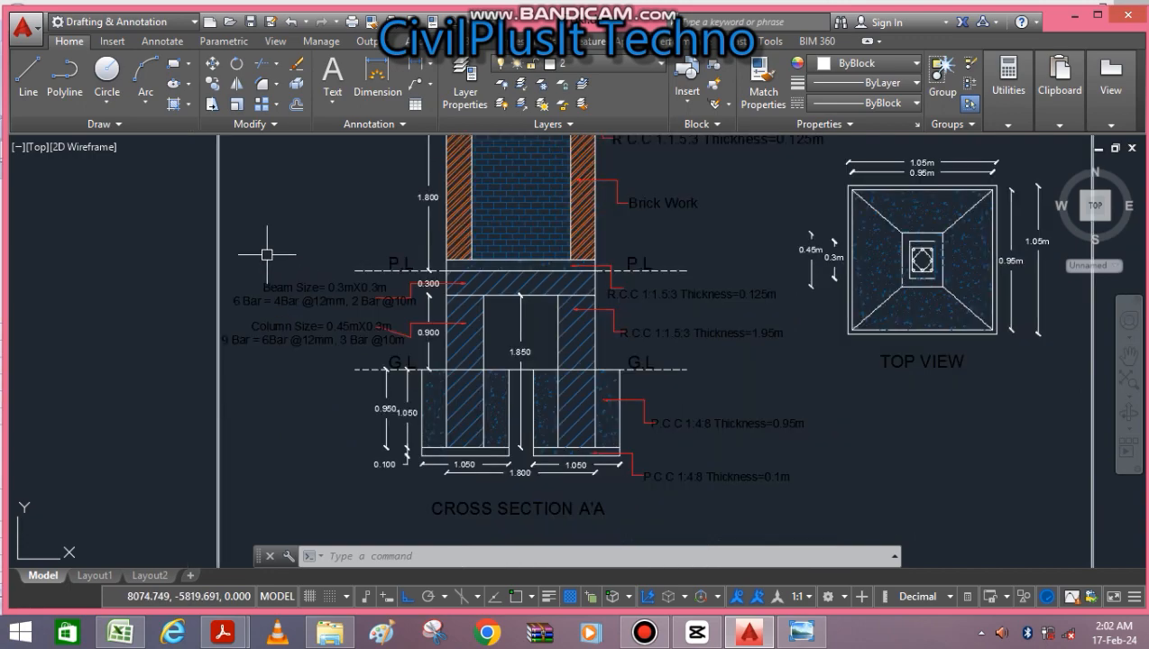
key("alt+Tab")
left_click(524, 362)
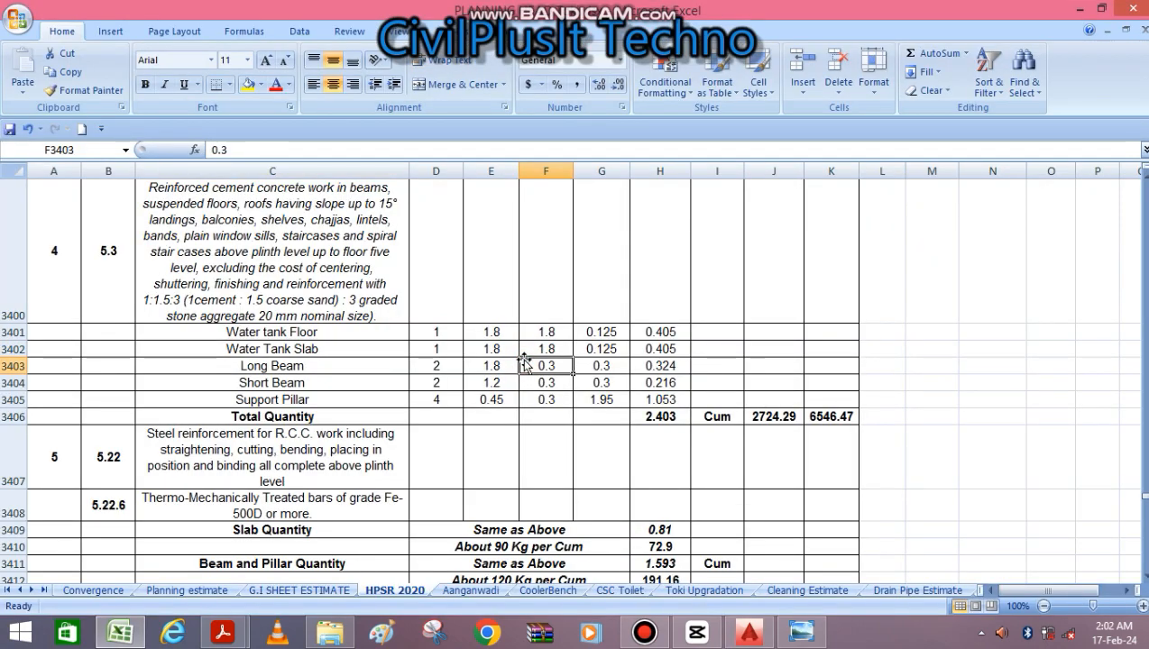
Select item 5.22.6 for Thermo-Mechanically Treated bars, and check the formula behind the R.C.C Total Quantity.
scroll(524, 359, "down", 1)
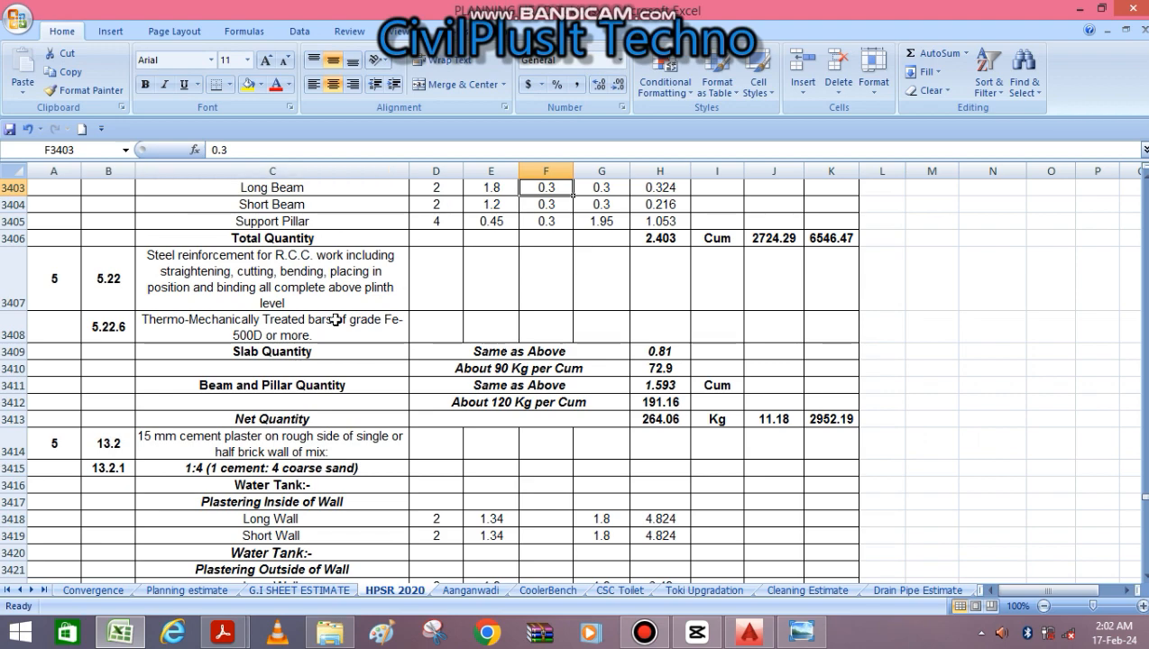
left_click(269, 323)
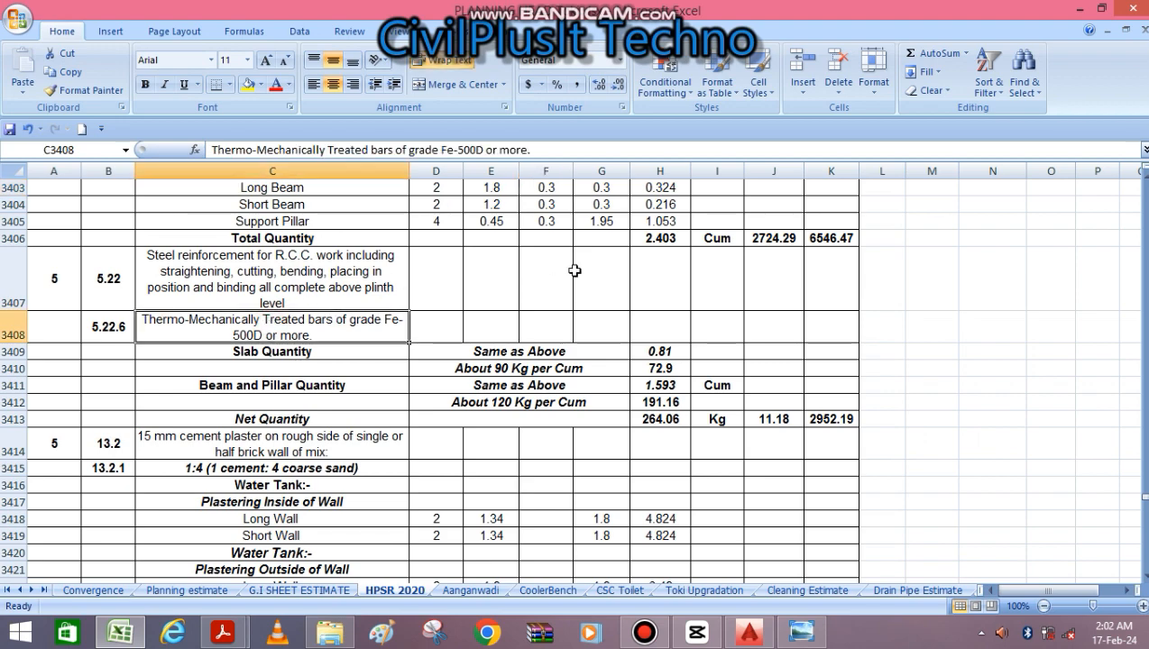
scroll(575, 270, "up", 2)
scroll(575, 270, "down", 1)
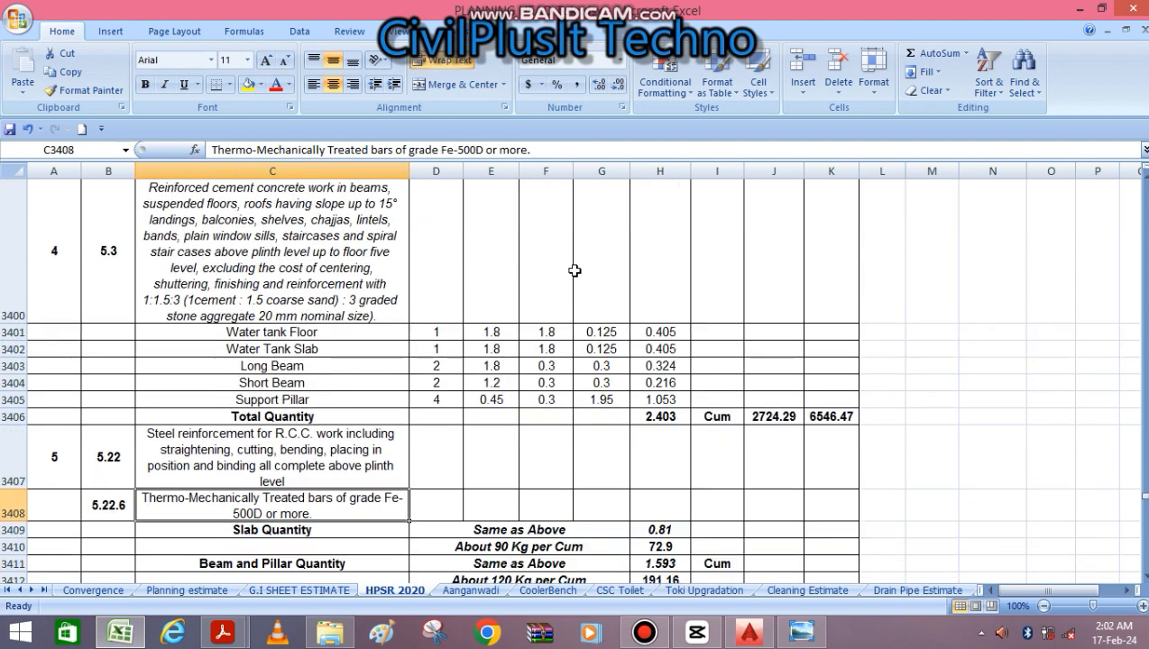
left_click(664, 413)
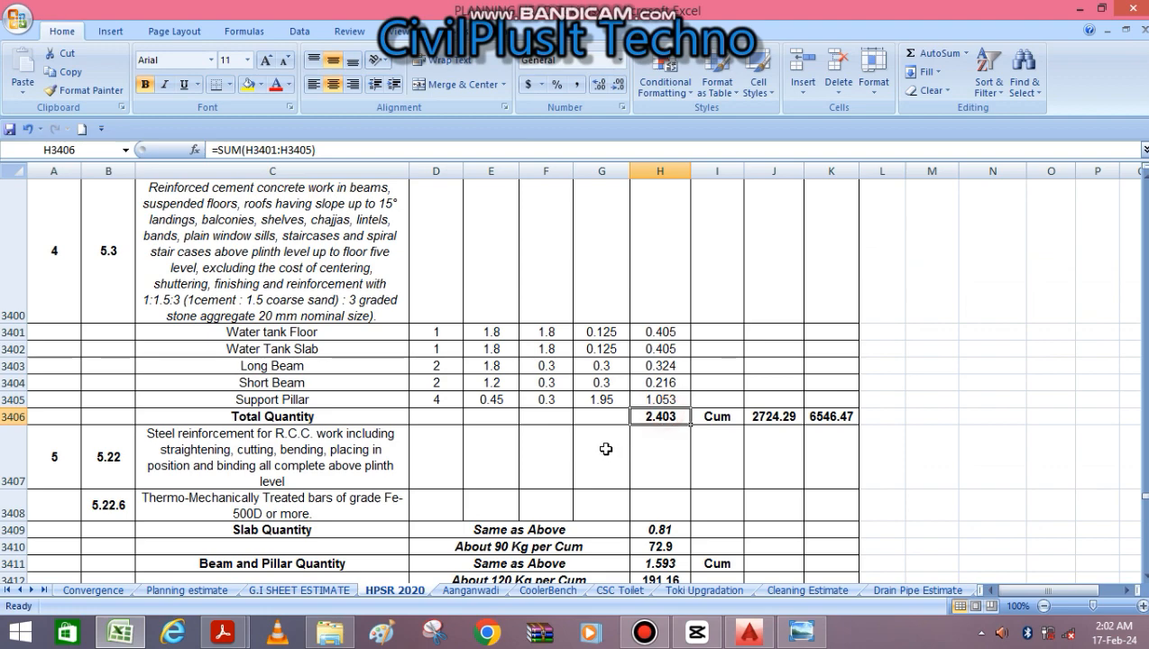
Examine the steel allowances per Cum for the Slab Quantity and the Beam and Pillar Quantity in item 5.22.6.
scroll(605, 449, "down", 2)
scroll(605, 449, "up", 1)
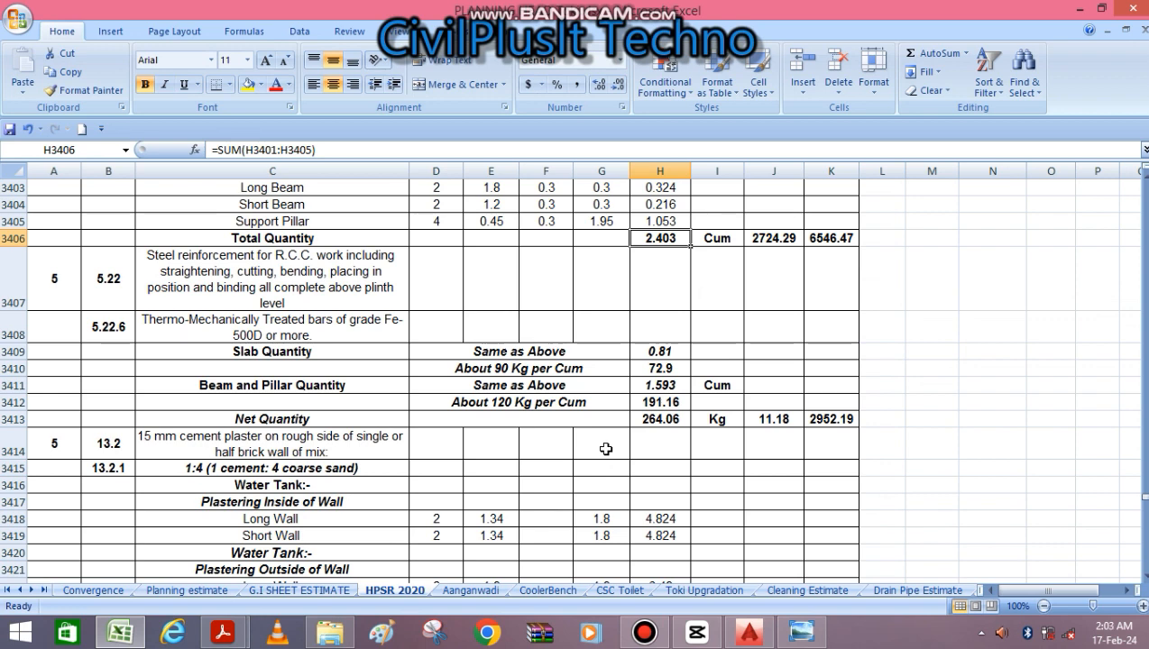
left_click(531, 373)
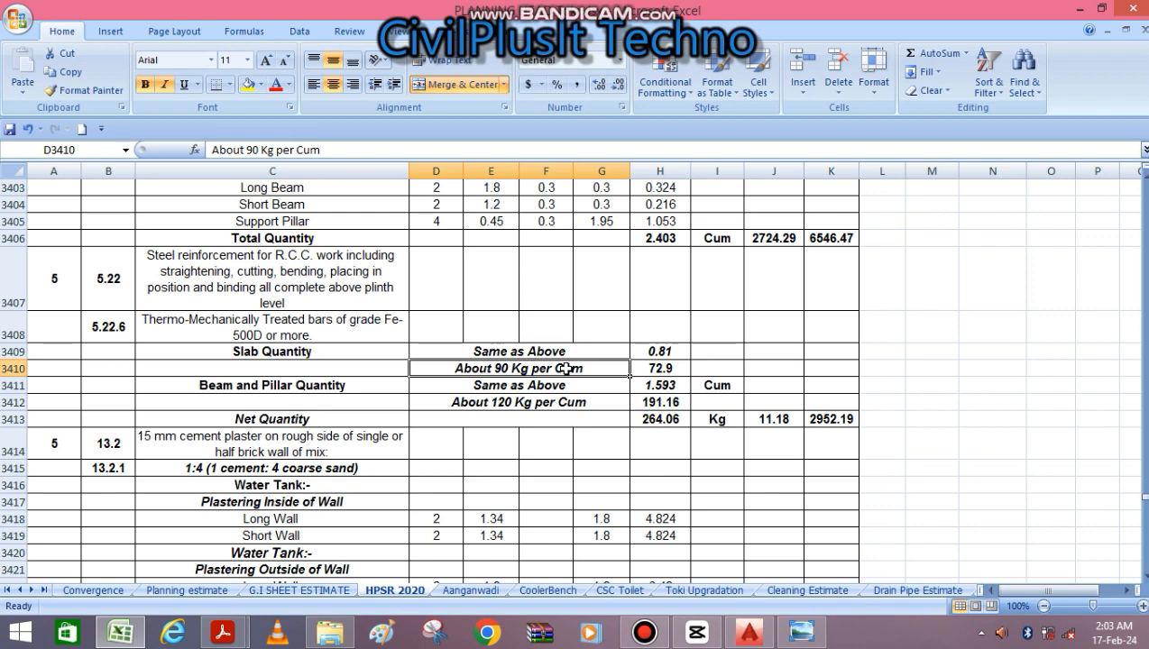
left_click(264, 385)
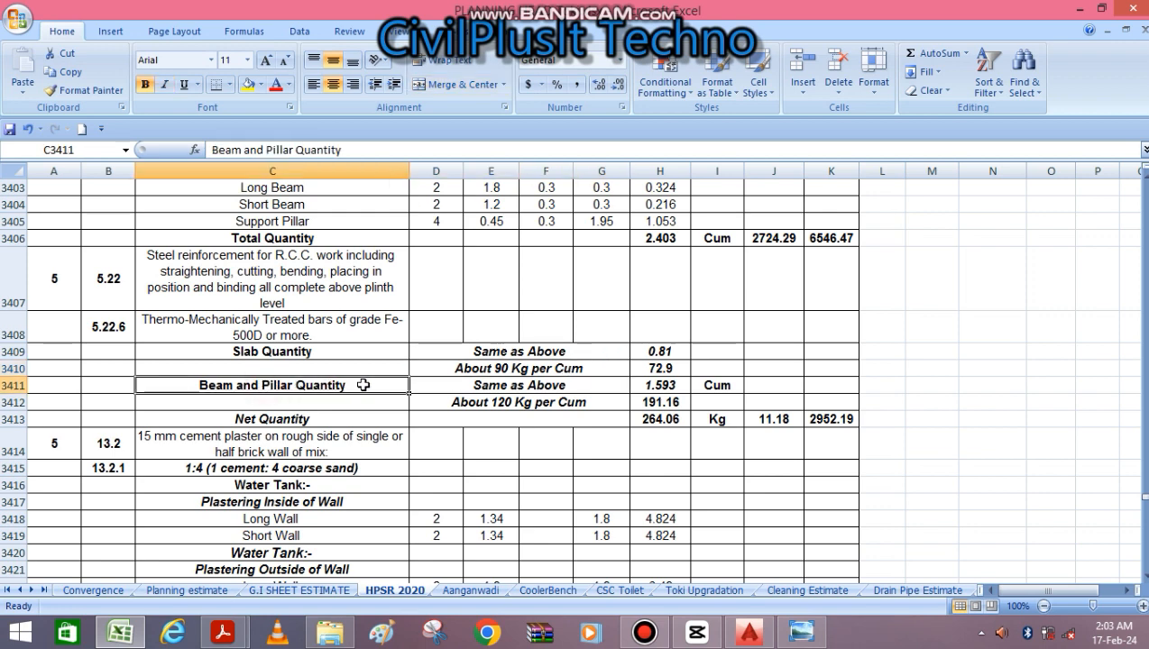
left_click(515, 402)
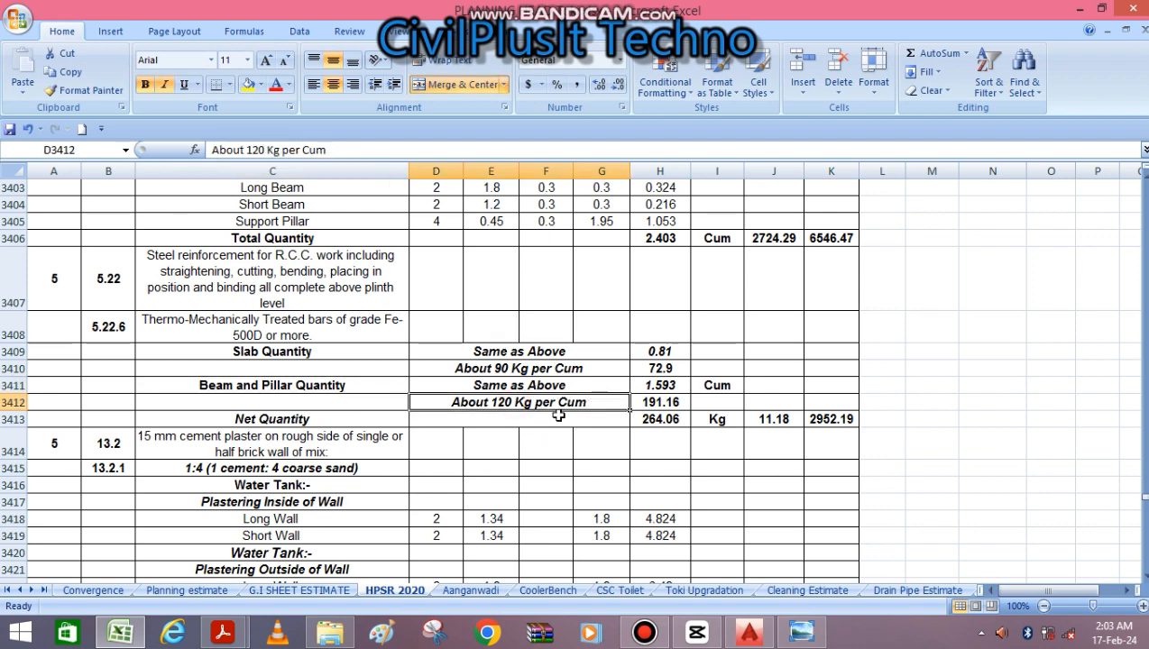
Check the formulas for the beam and pillar steel weight and the Net Quantity, plus the steel's rate.
left_click(664, 402)
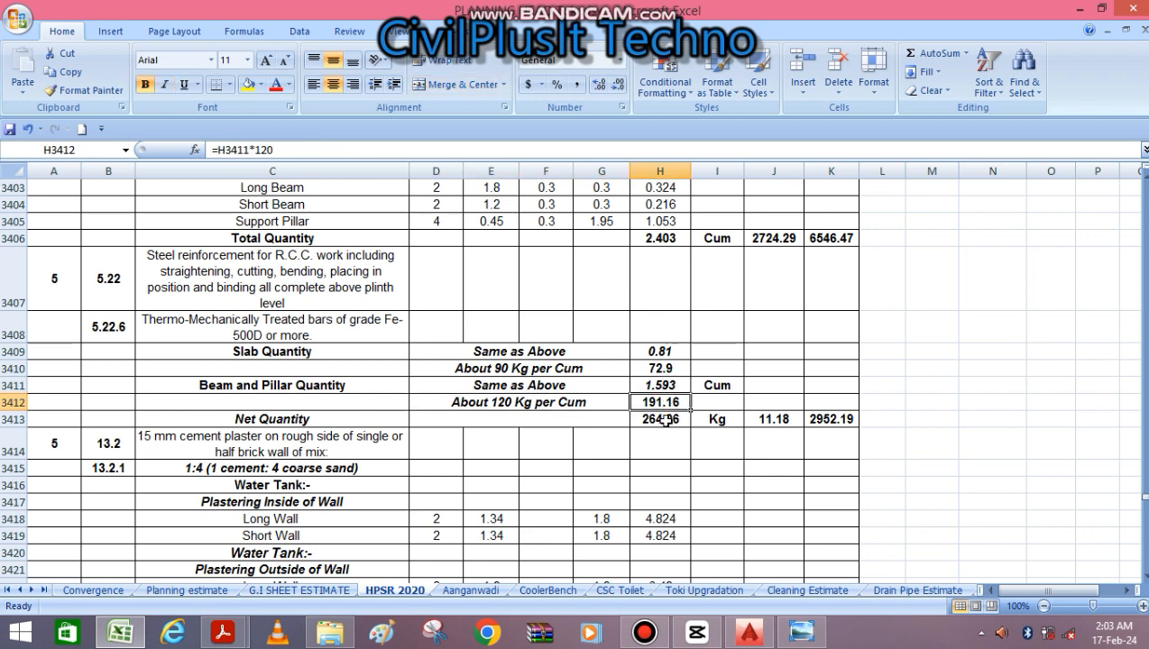
left_click(665, 421)
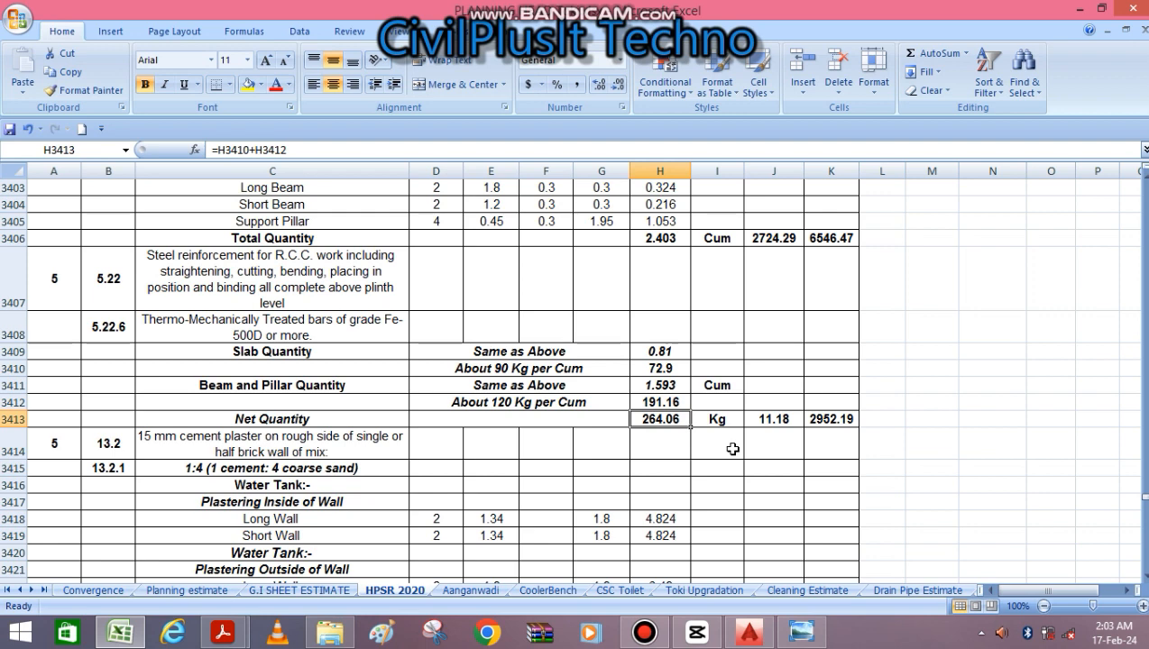
left_click(774, 416)
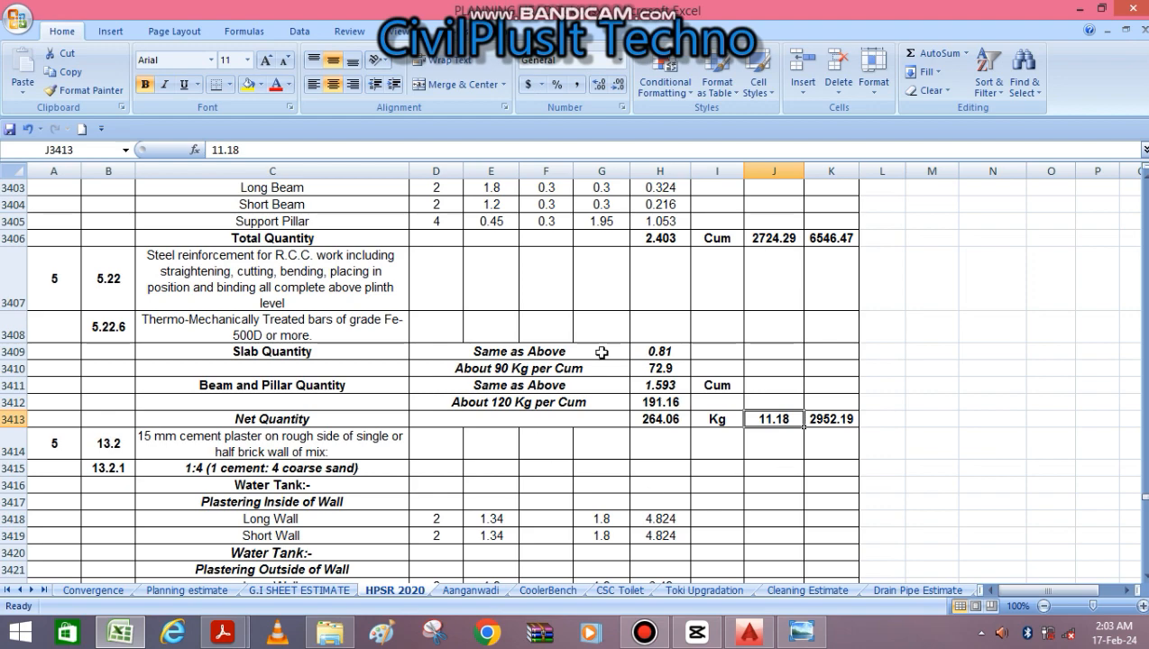
Review the 15 mm cement plaster item and the number and length entries for plastering the water tank's inside walls.
scroll(545, 449, "down", 2)
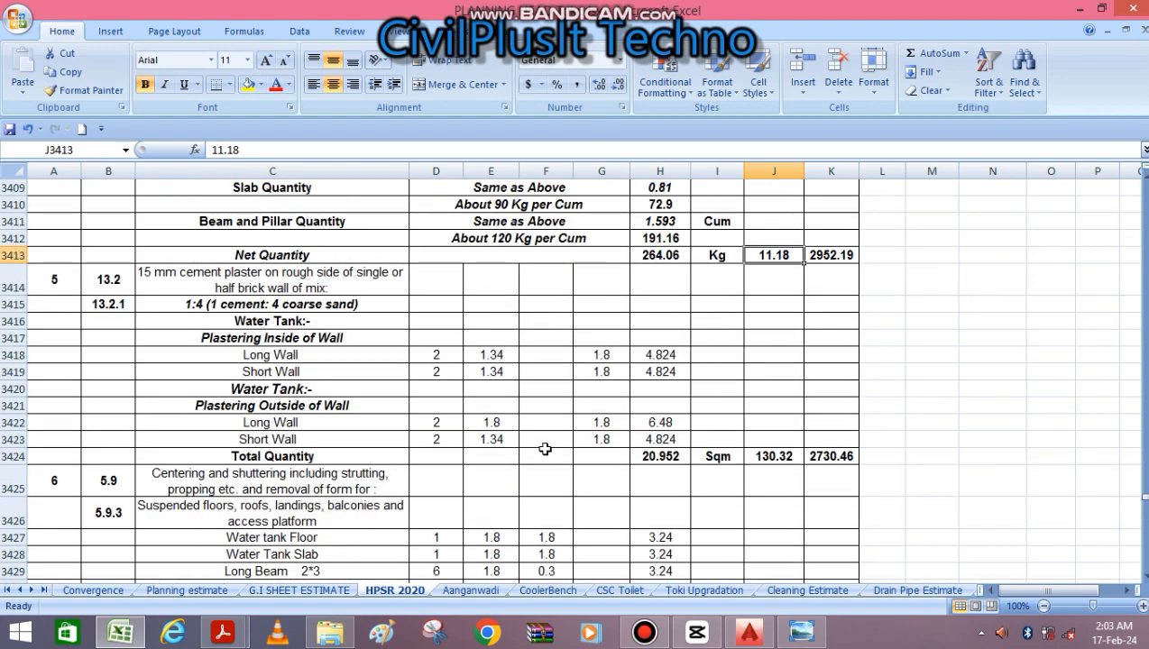
left_click(219, 286)
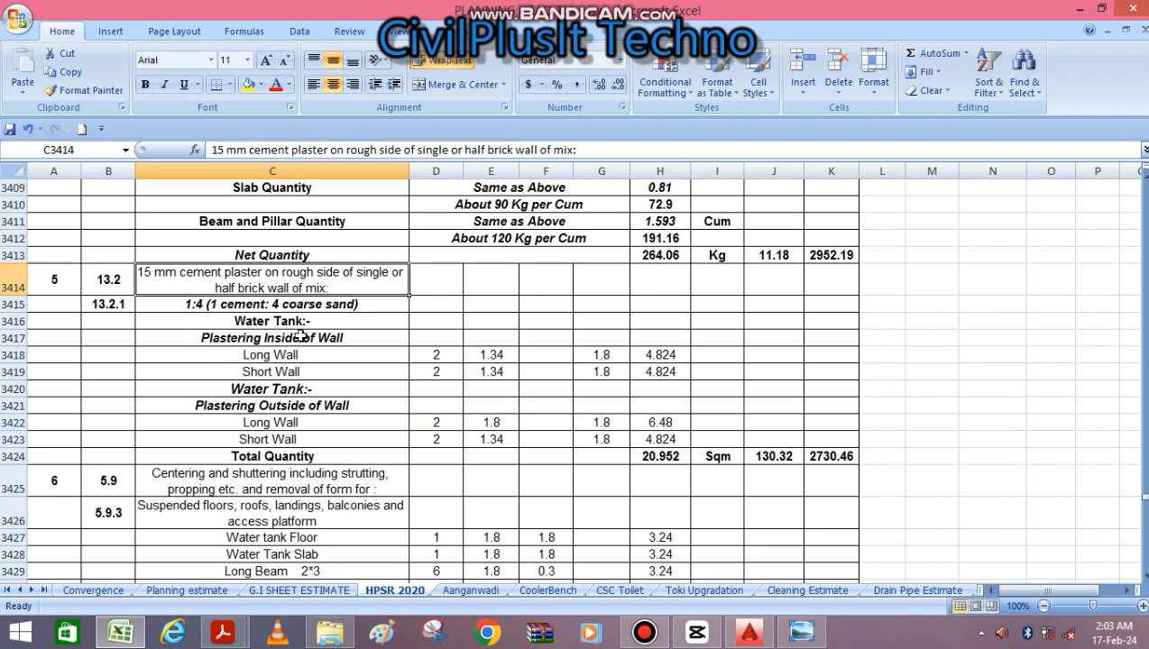
left_click_drag(431, 361, 644, 440)
left_click(440, 360)
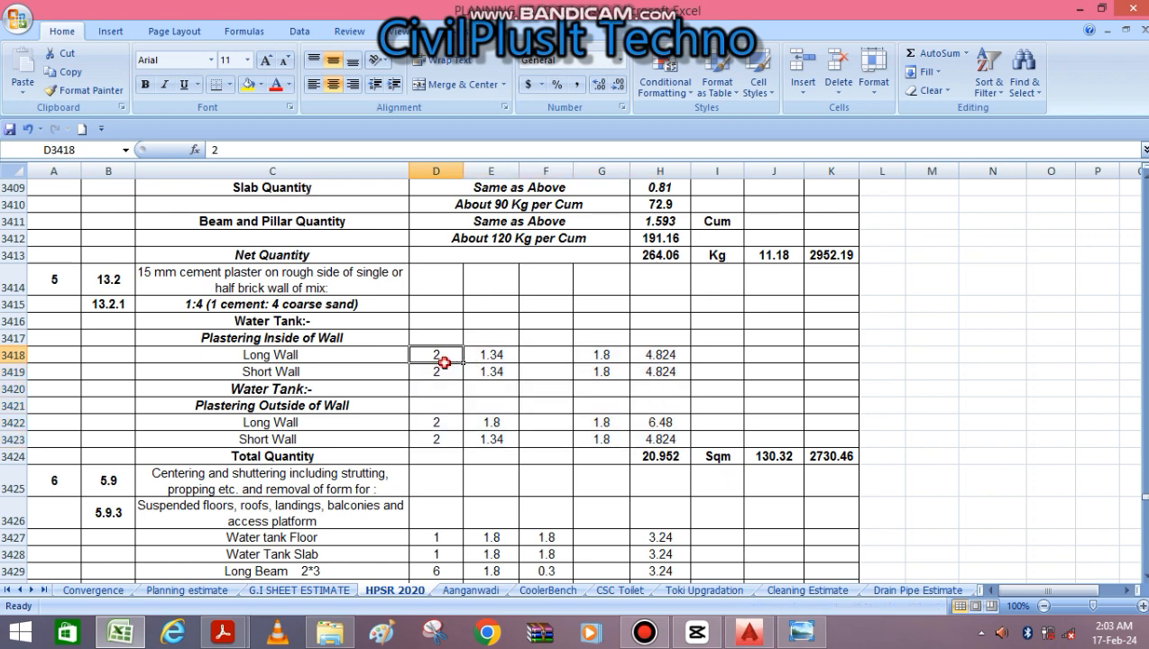
left_click(495, 361)
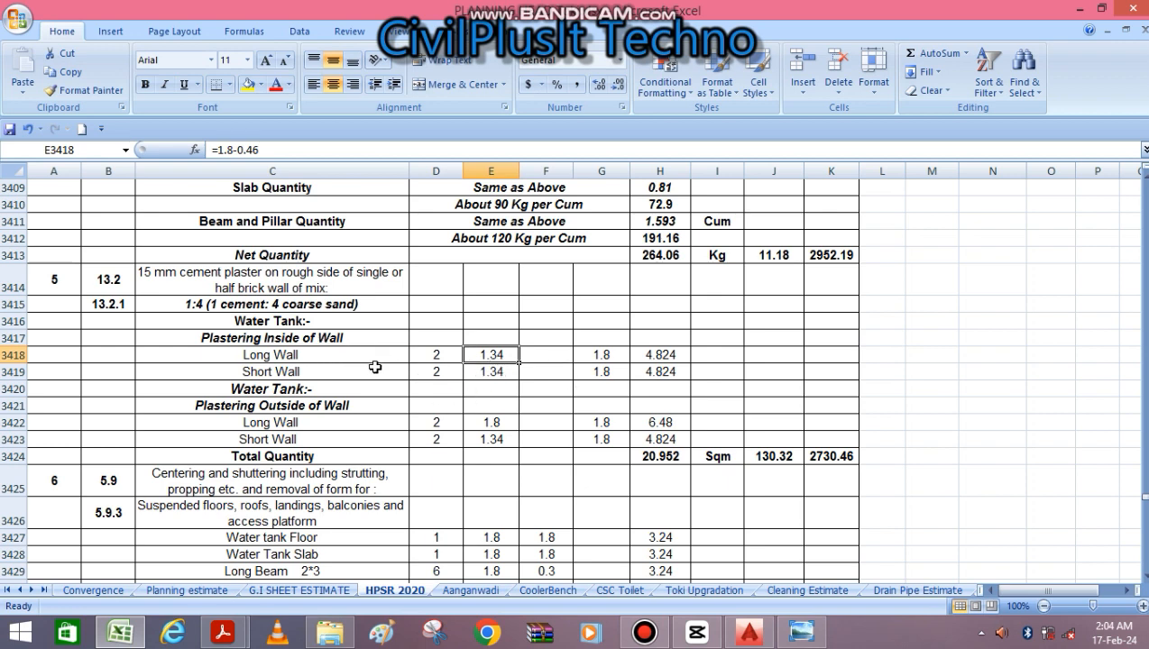
left_click(502, 376)
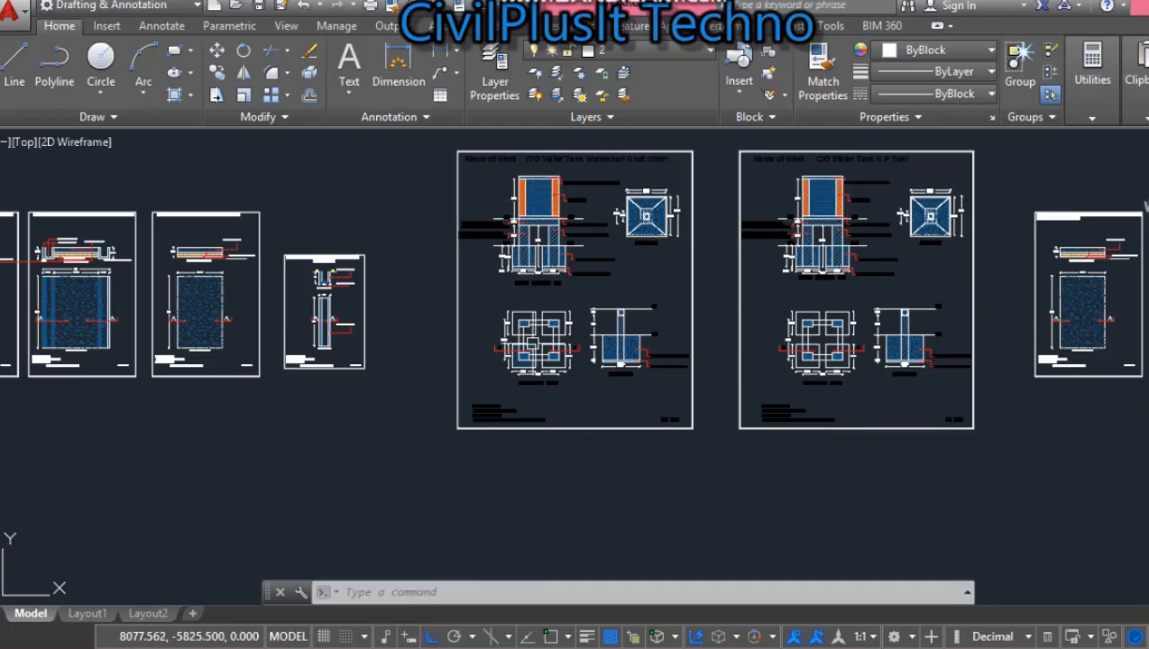
In AutoCAD, enable object snap and 3D object snap and add a vertical linear dimension along the proposed plan's right outer edge.
scroll(532, 344, "up", 5)
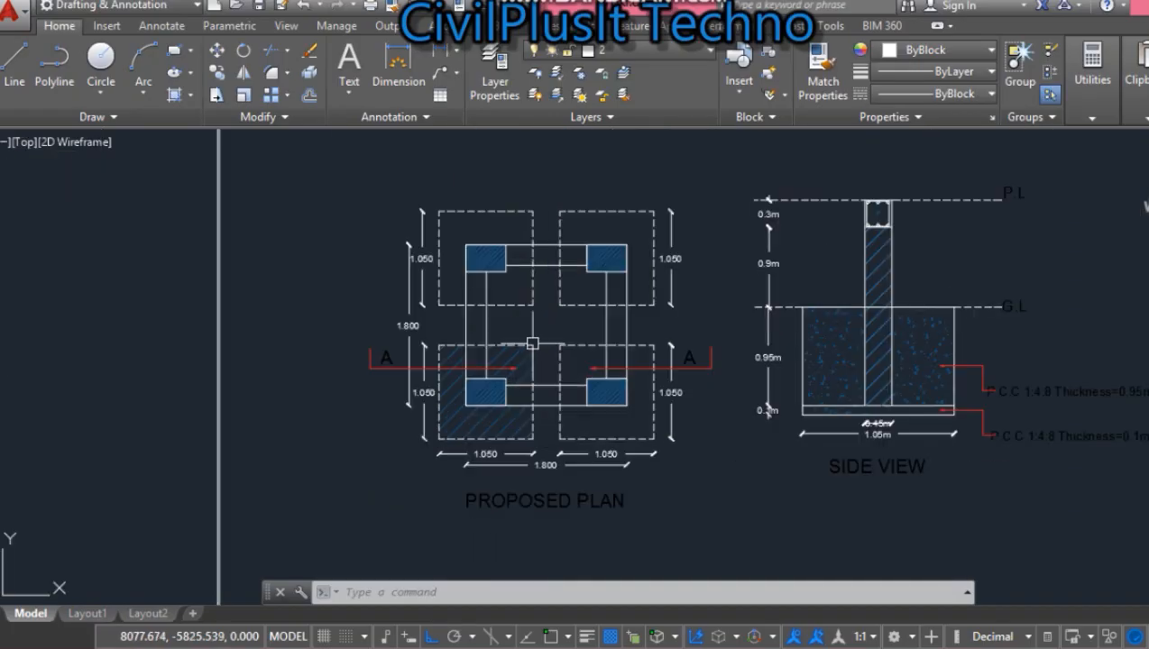
scroll(626, 287, "up", 4)
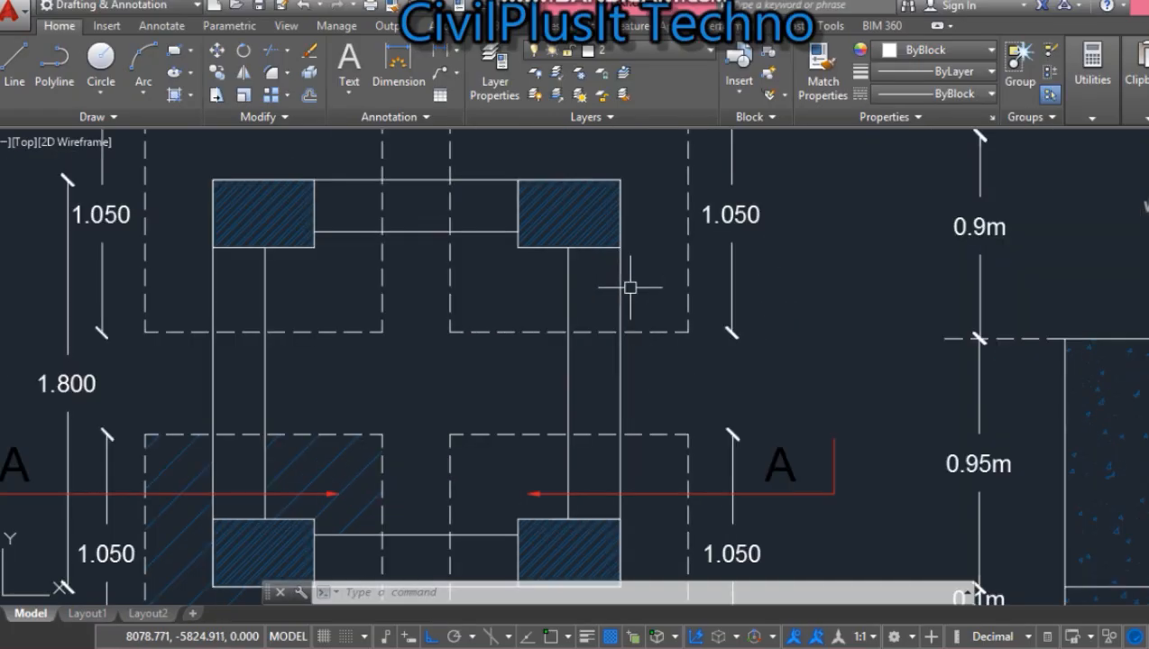
scroll(605, 313, "down", 2)
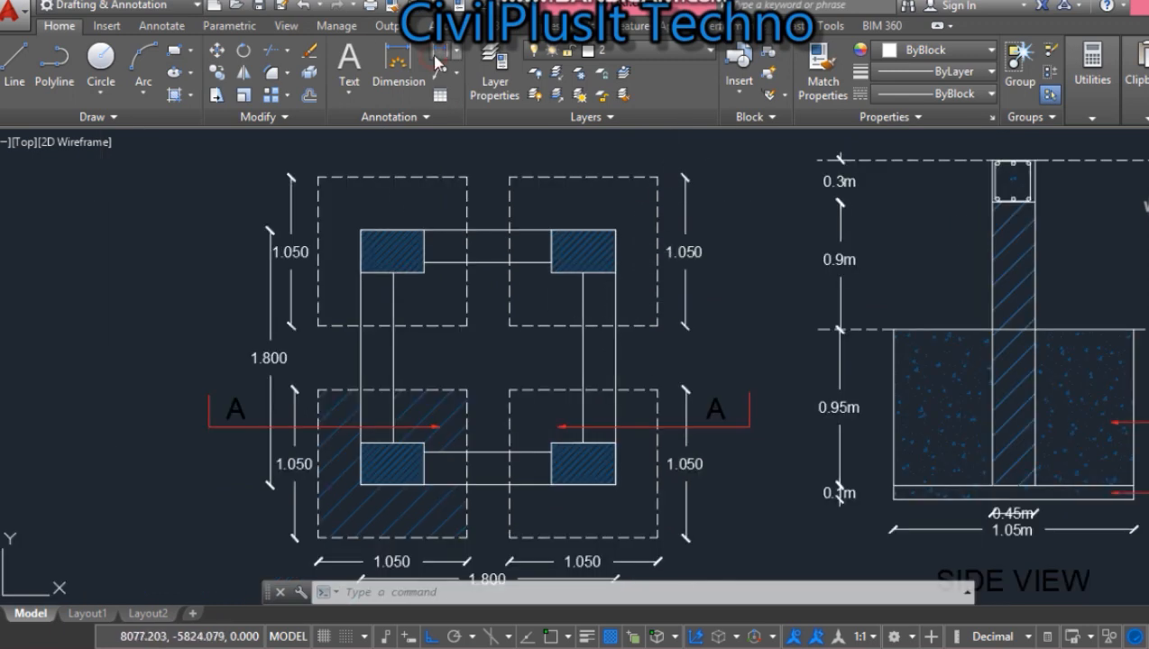
left_click(438, 52)
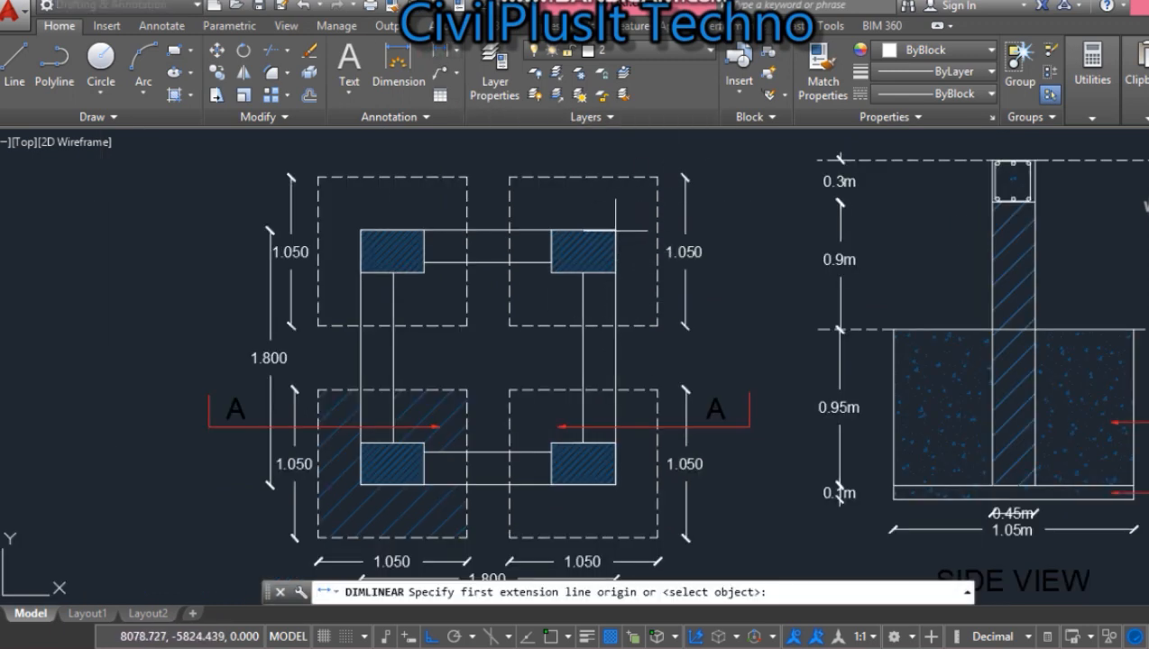
left_click(551, 636)
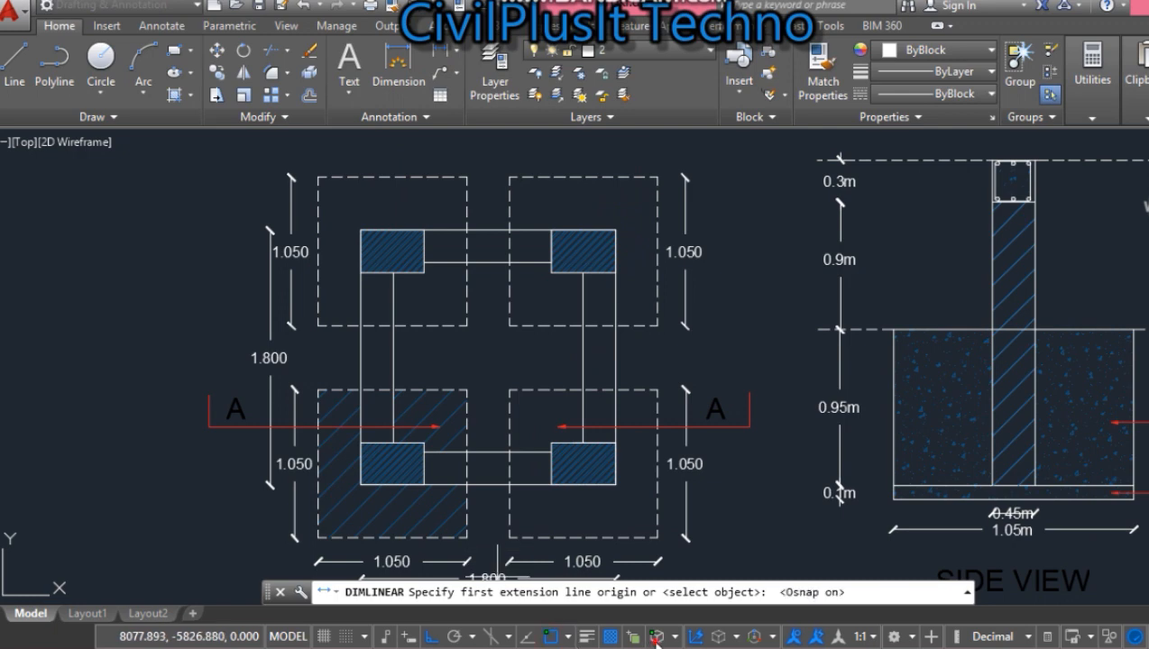
left_click(656, 637)
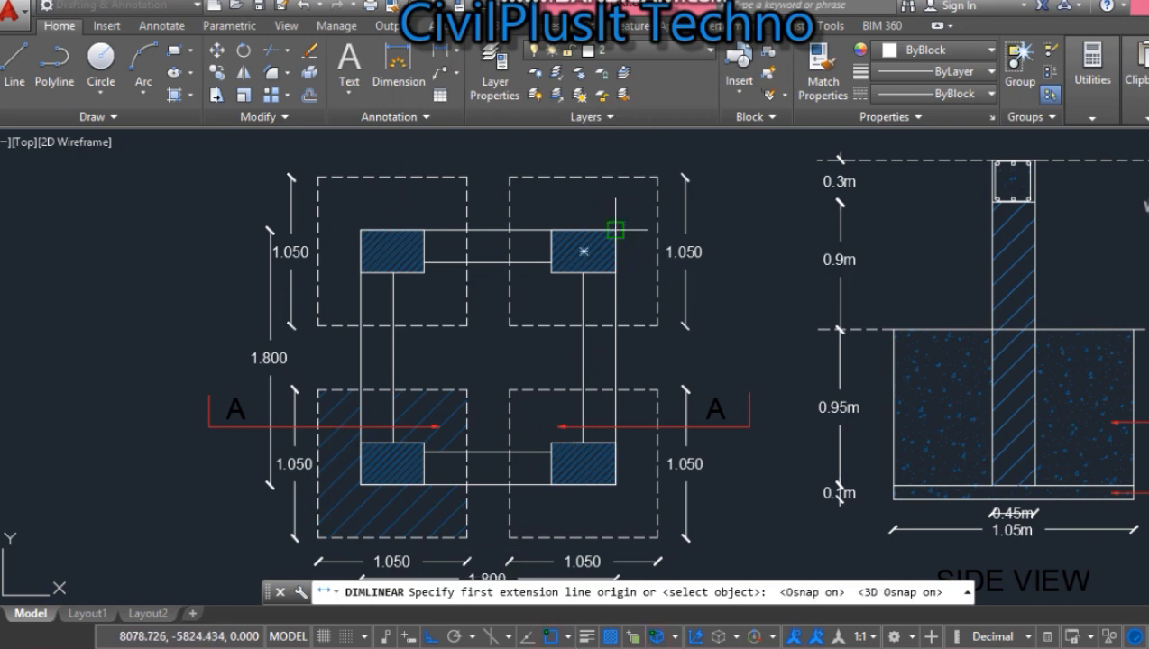
left_click(616, 230)
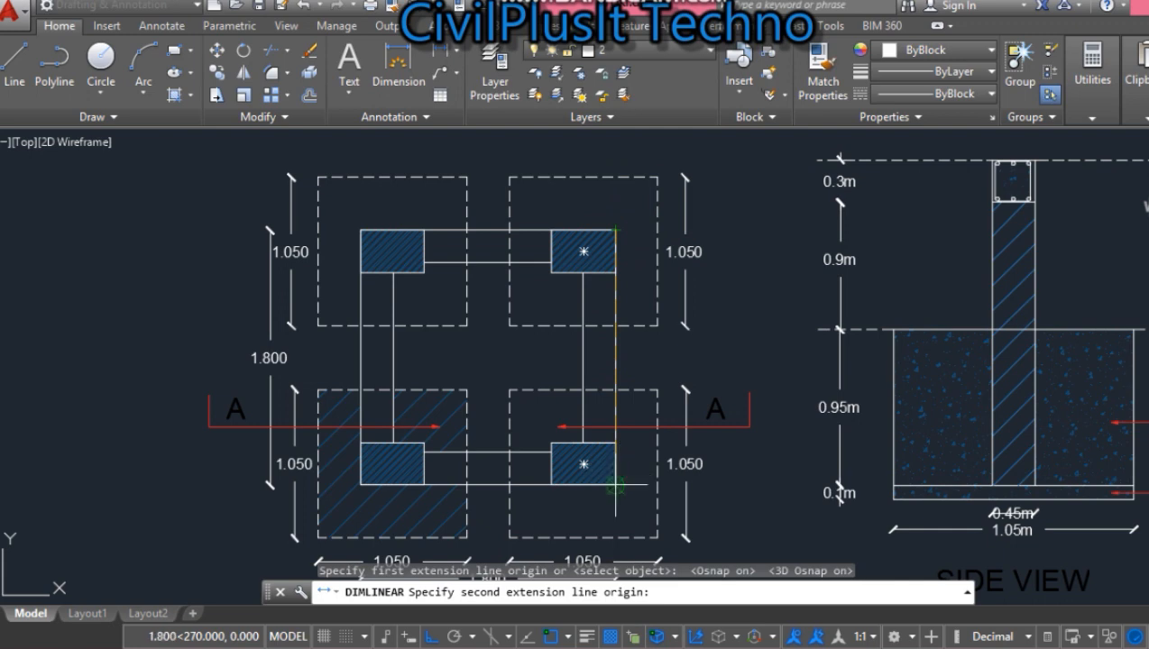
left_click(616, 486)
left_click(645, 485)
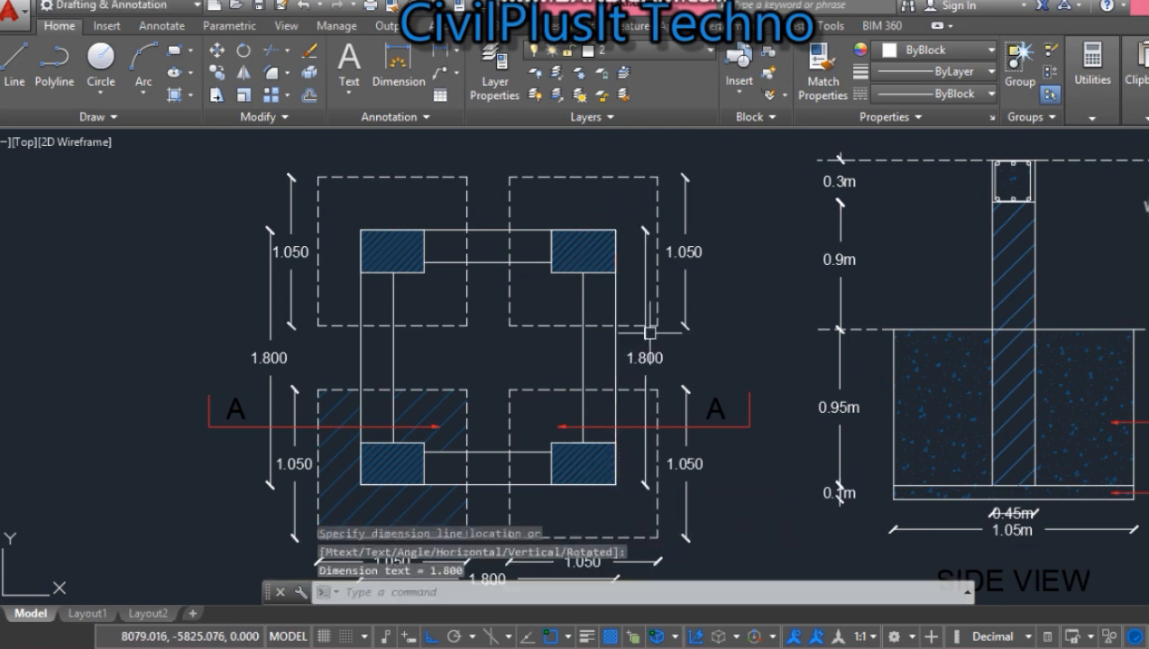
scroll(642, 360, "up", 2)
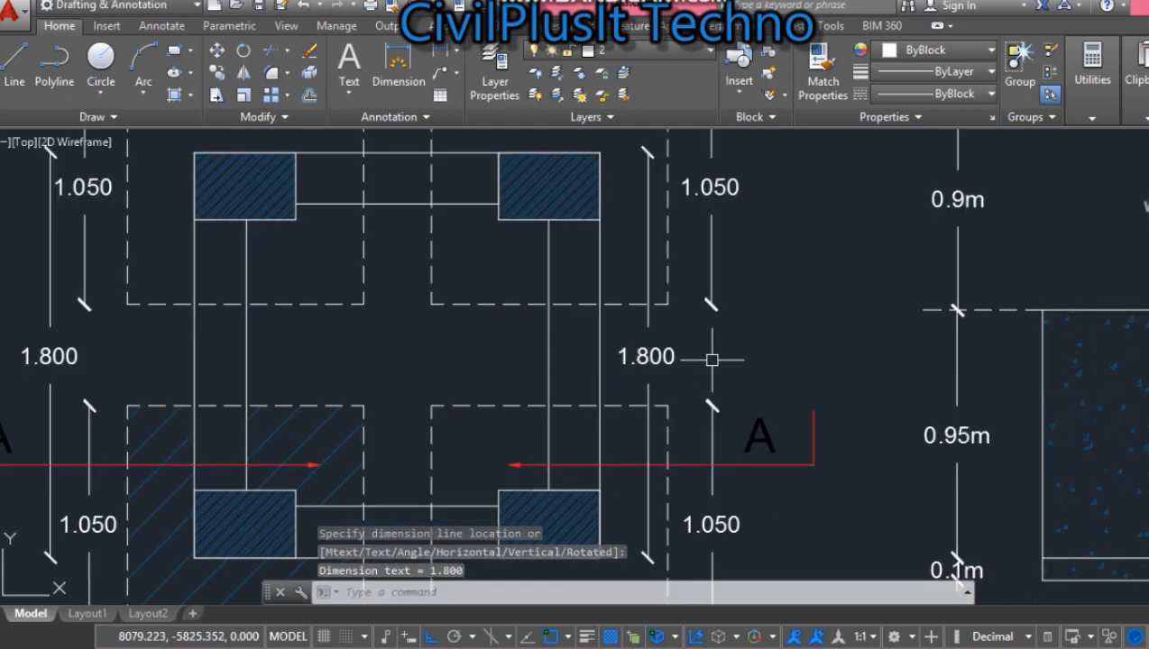
scroll(711, 359, "down", 2)
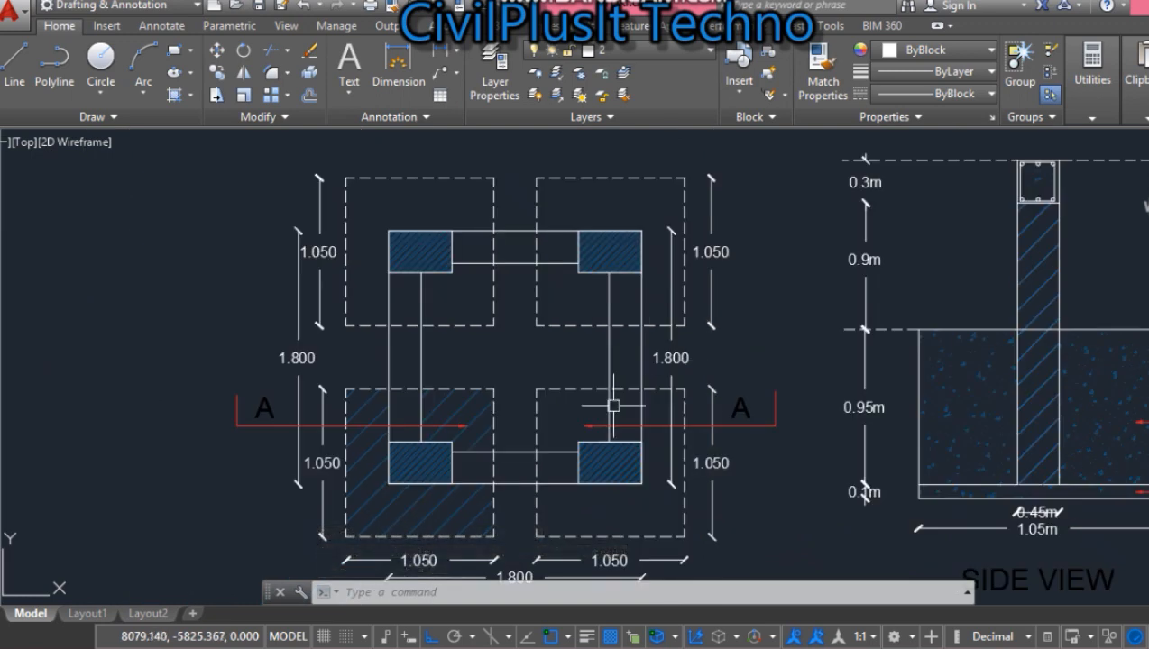
scroll(546, 462, "up", 2)
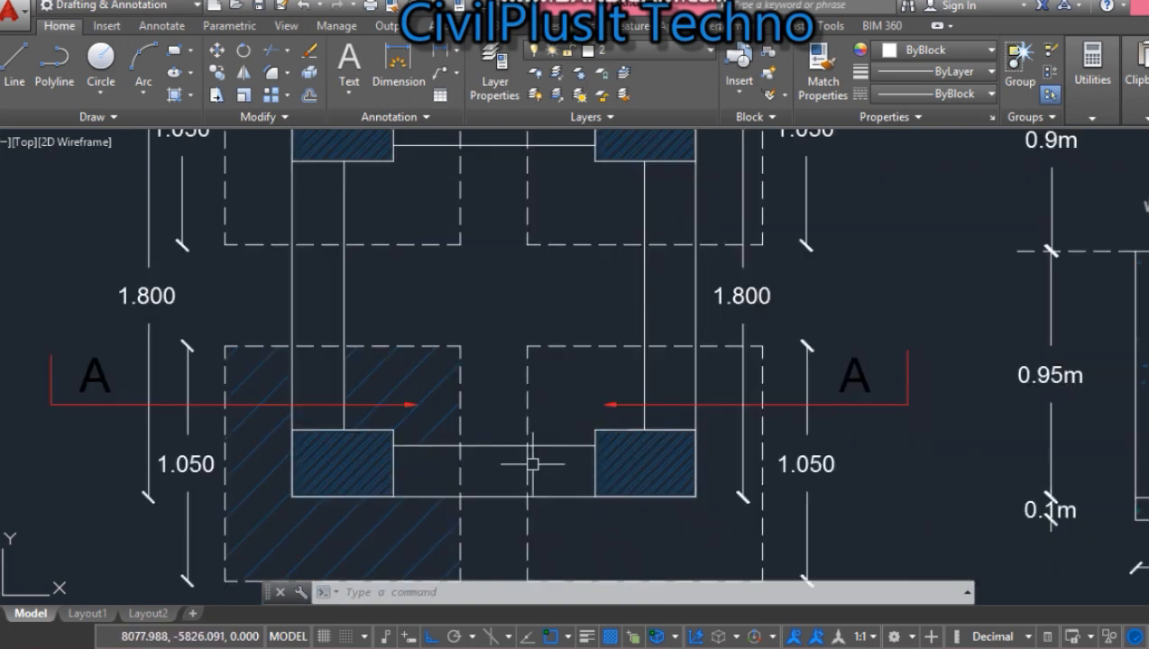
mouse_move(563, 469)
left_mouse_down()
mouse_move(722, 471)
mouse_move(714, 463)
left_mouse_up()
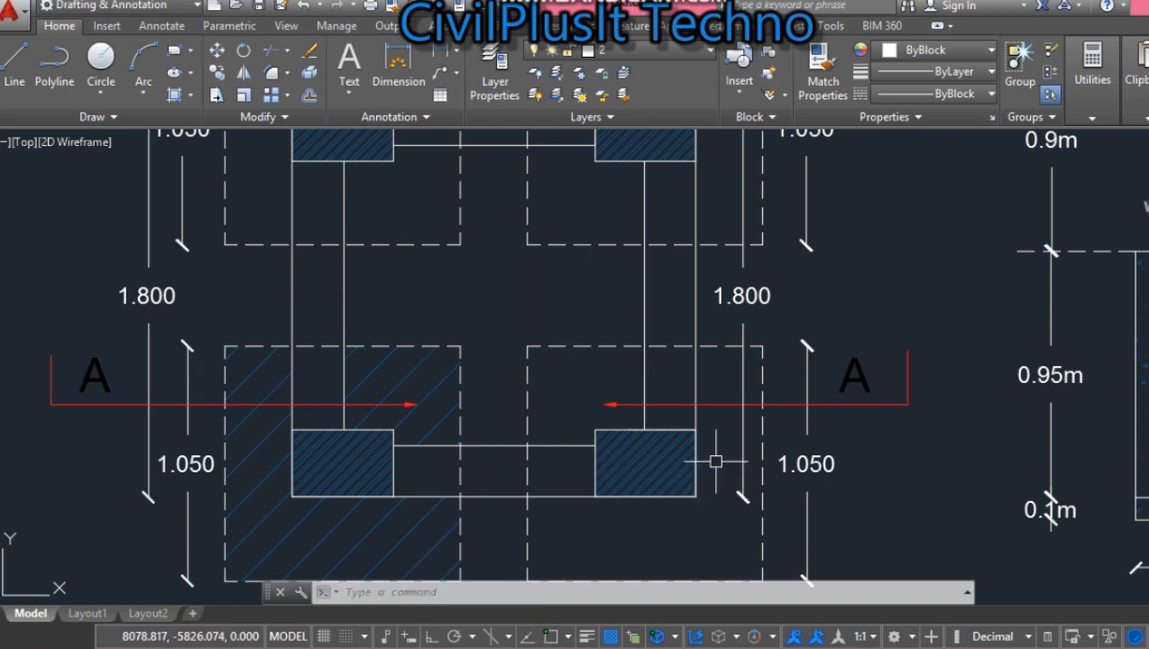
left_click(741, 335)
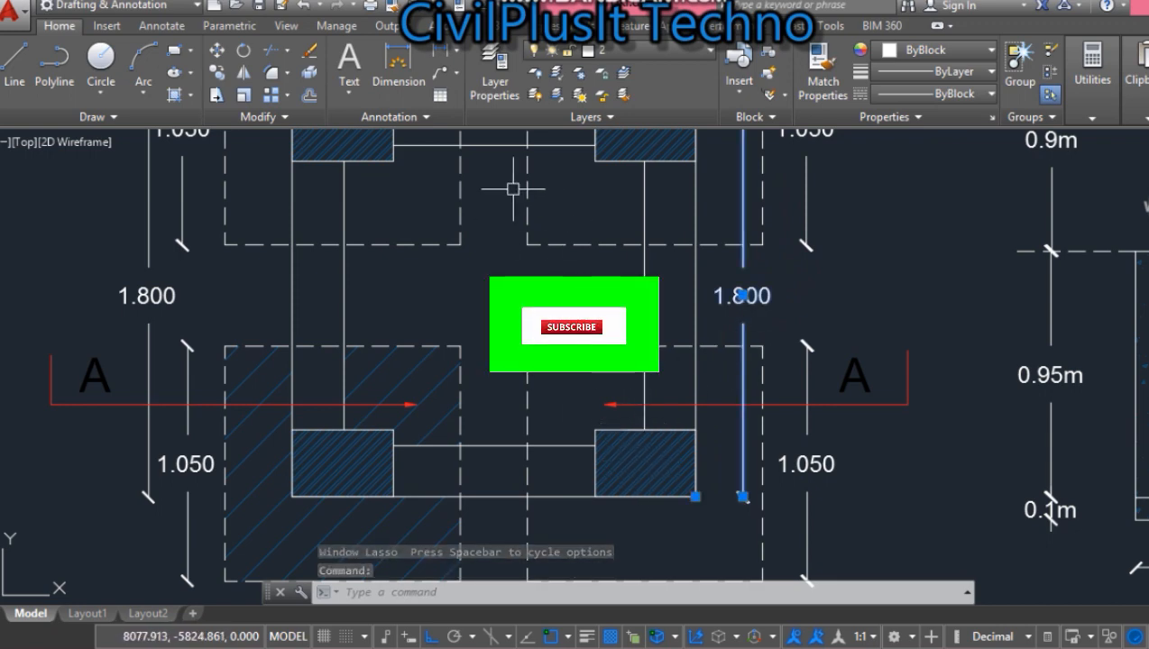
key("Escape")
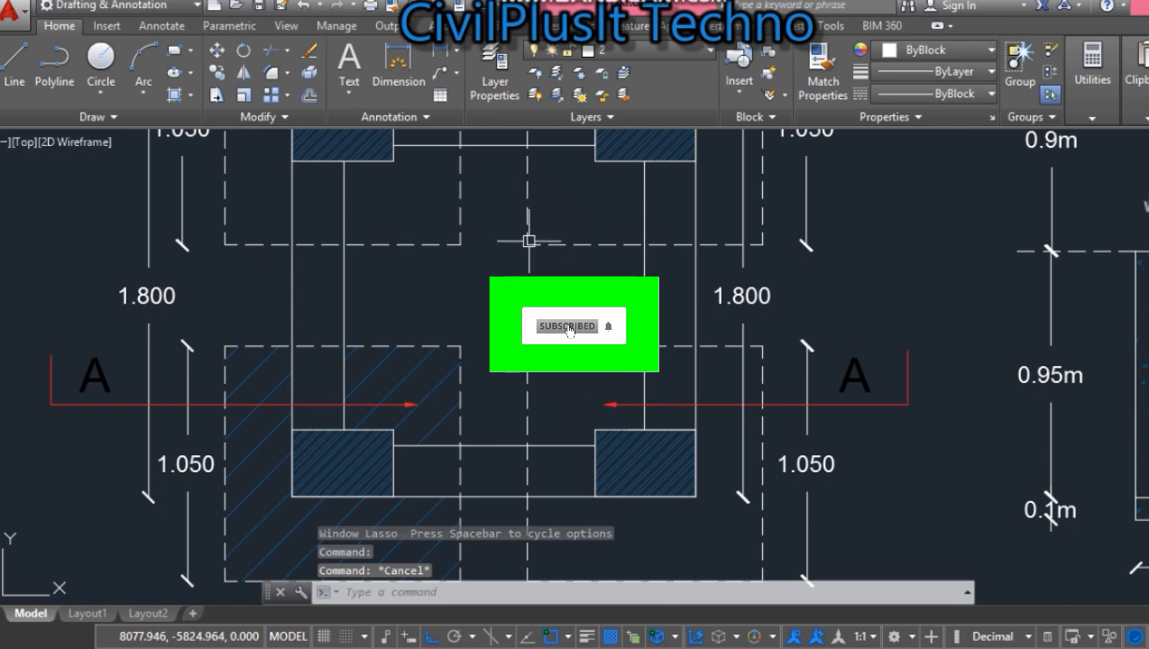
Stretch both ends of the plan's right inner vertical line through the corner columns to their outer edges.
left_click(642, 396)
left_click(644, 430)
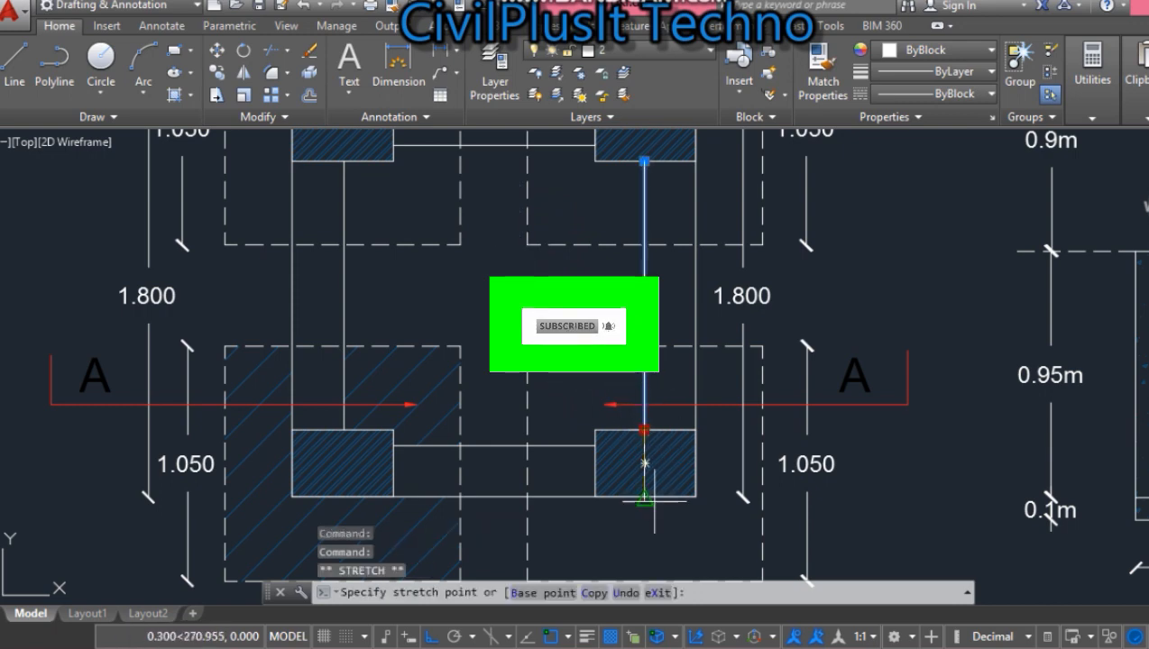
left_click(643, 496)
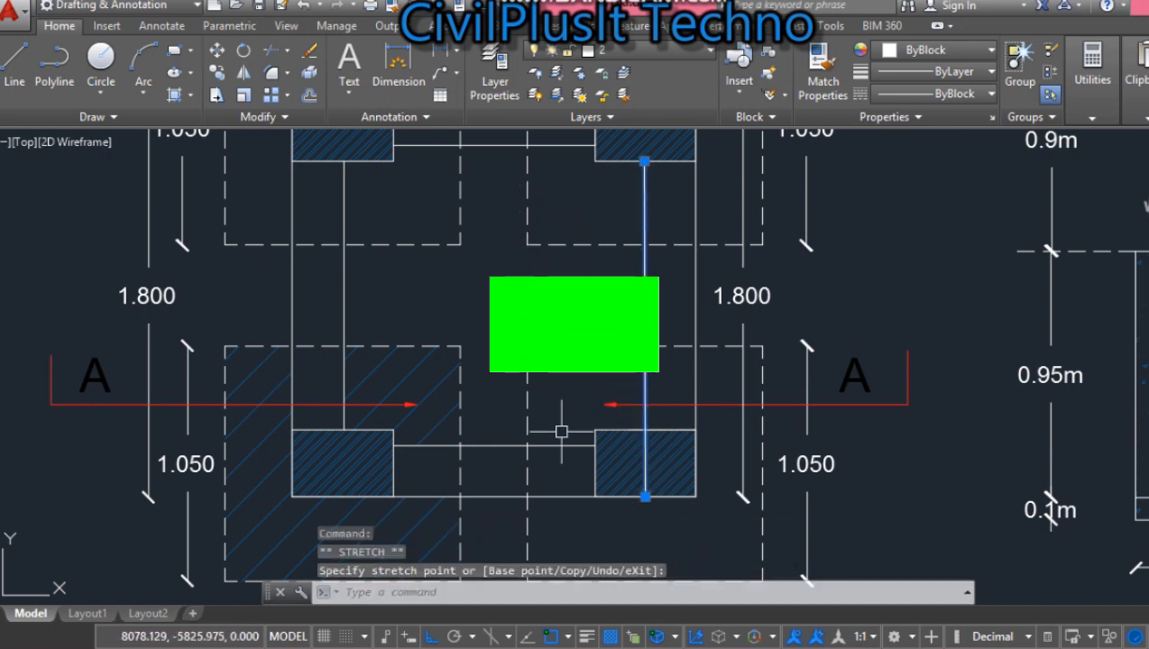
scroll(590, 387, "down", 2)
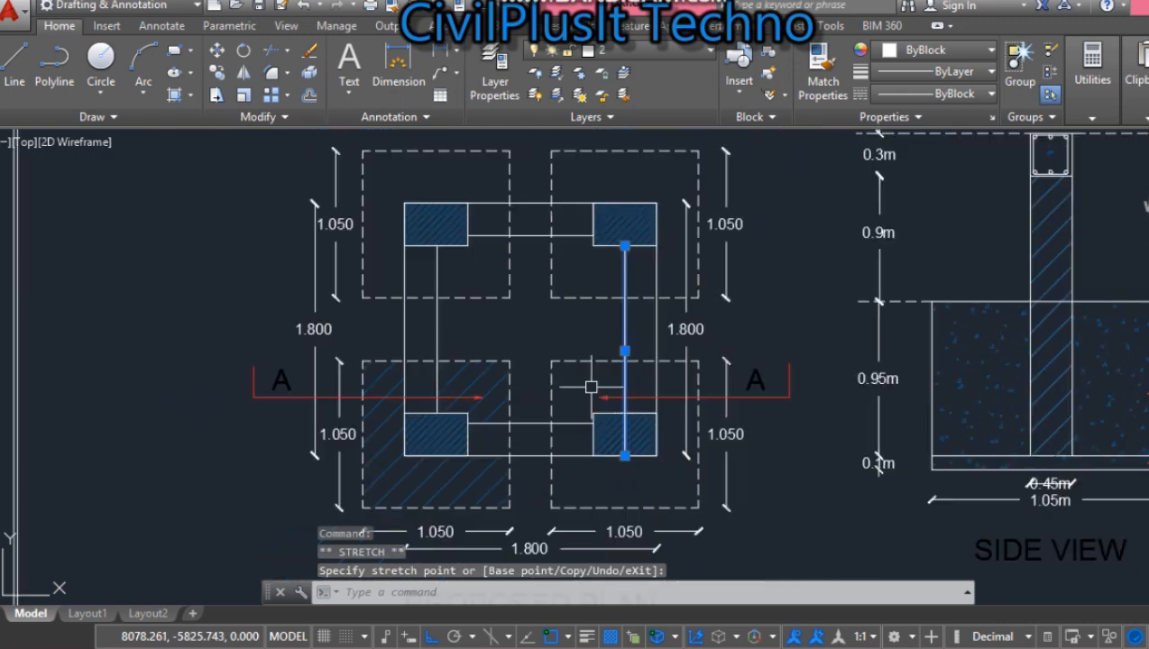
scroll(613, 186, "up", 4)
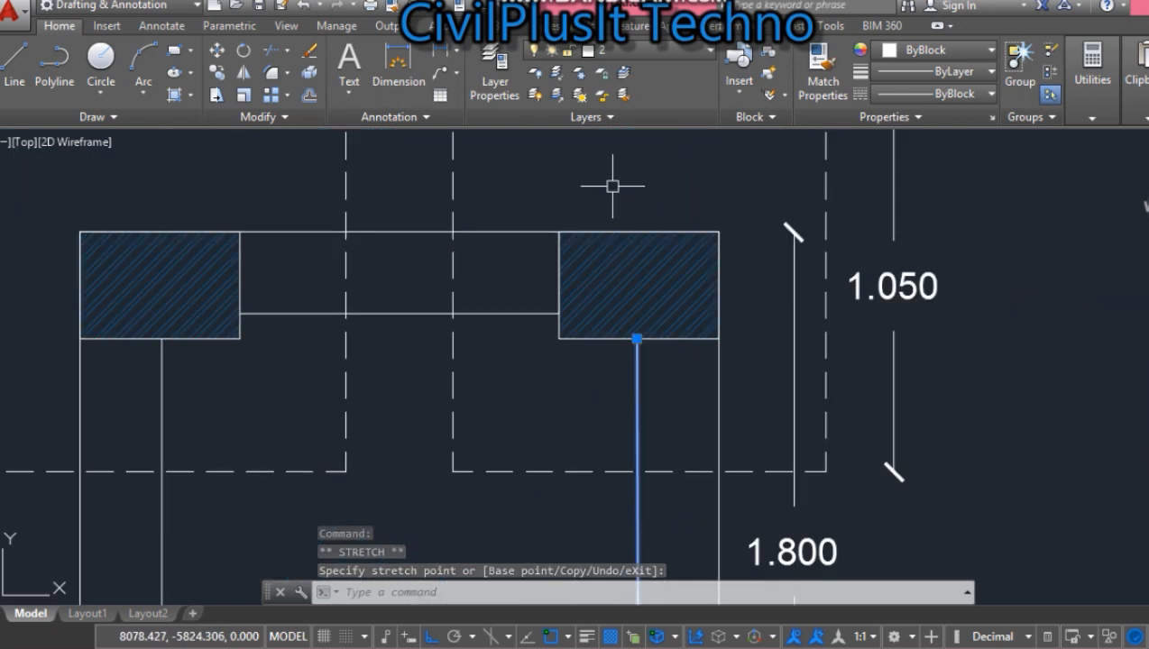
left_click(634, 337)
left_click(636, 233)
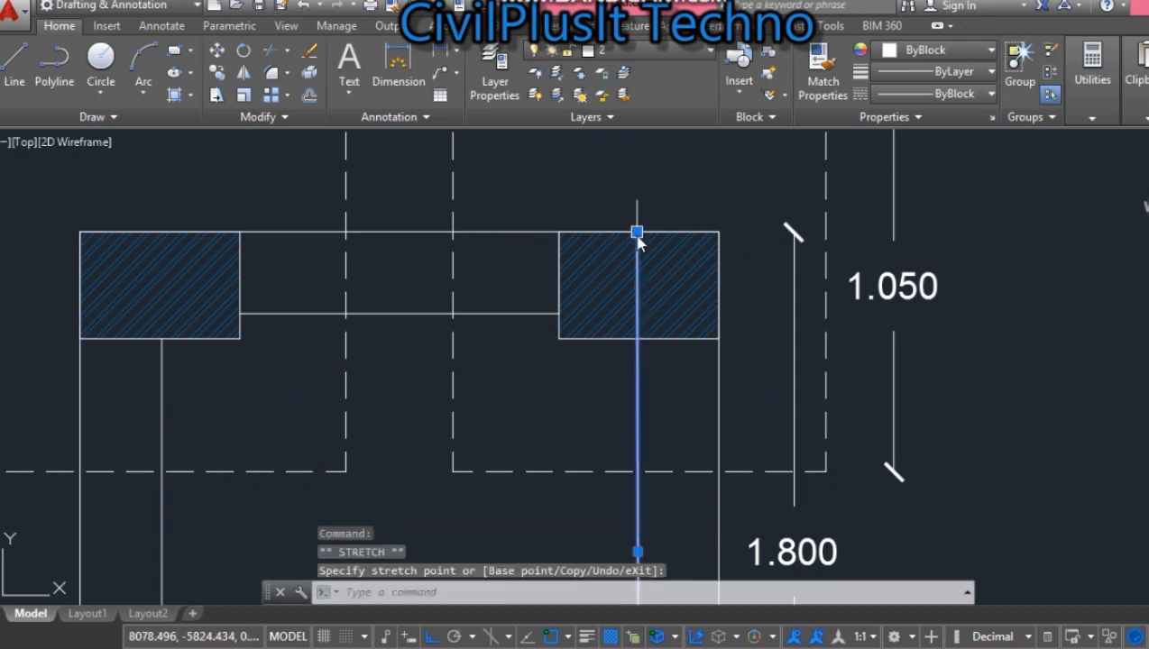
key("Escape")
Stretch both ends of the plan's left inner vertical line through the corner columns to their outer edges.
left_click(161, 397)
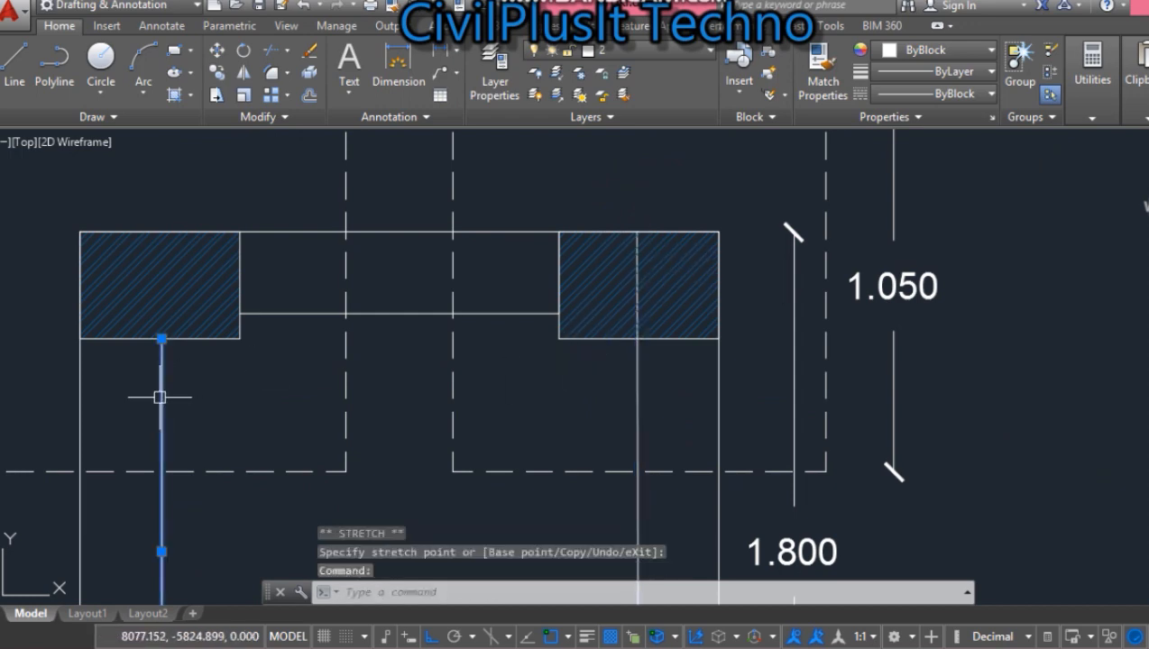
left_click(160, 338)
left_click(160, 233)
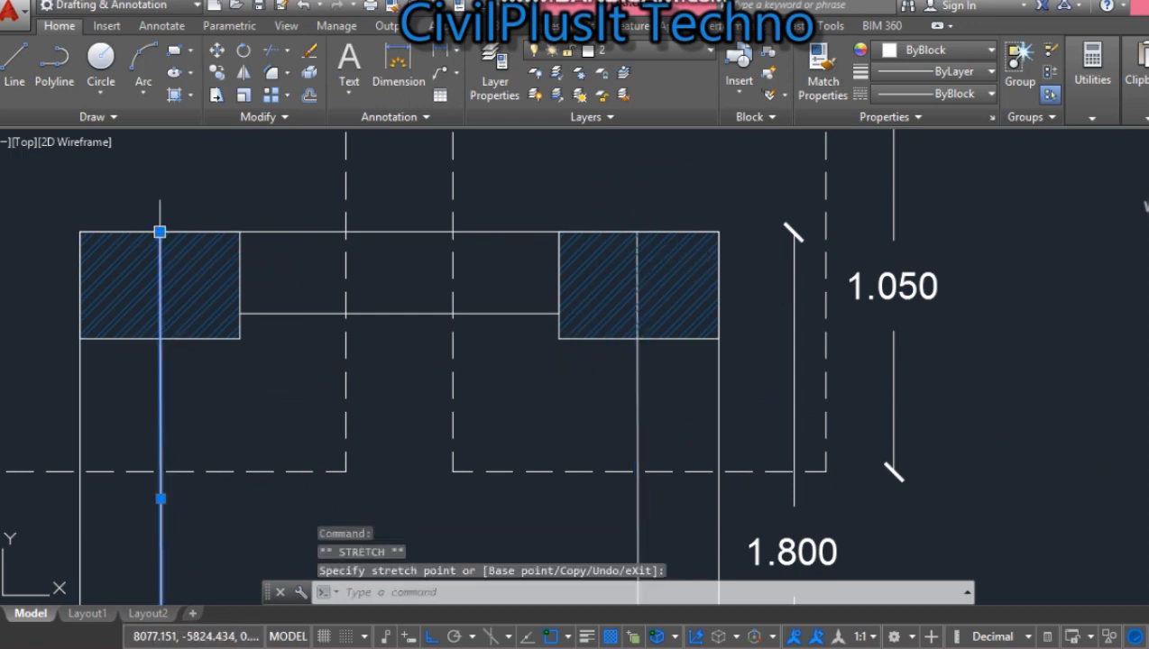
scroll(310, 226, "down", 6)
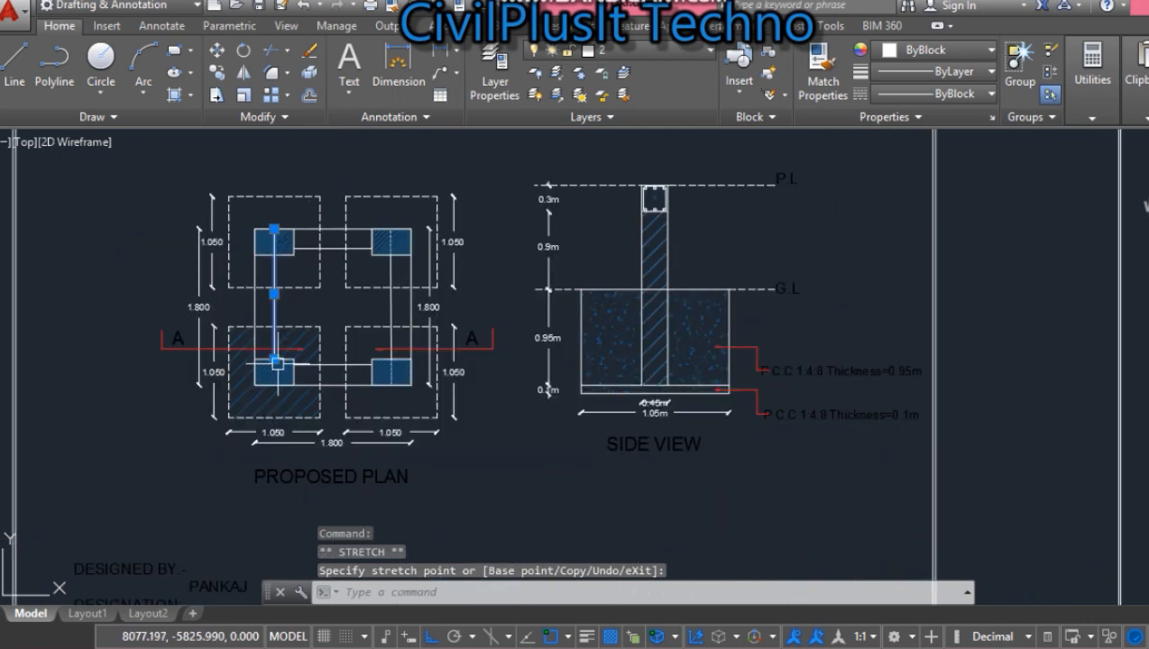
scroll(278, 364, "up", 6)
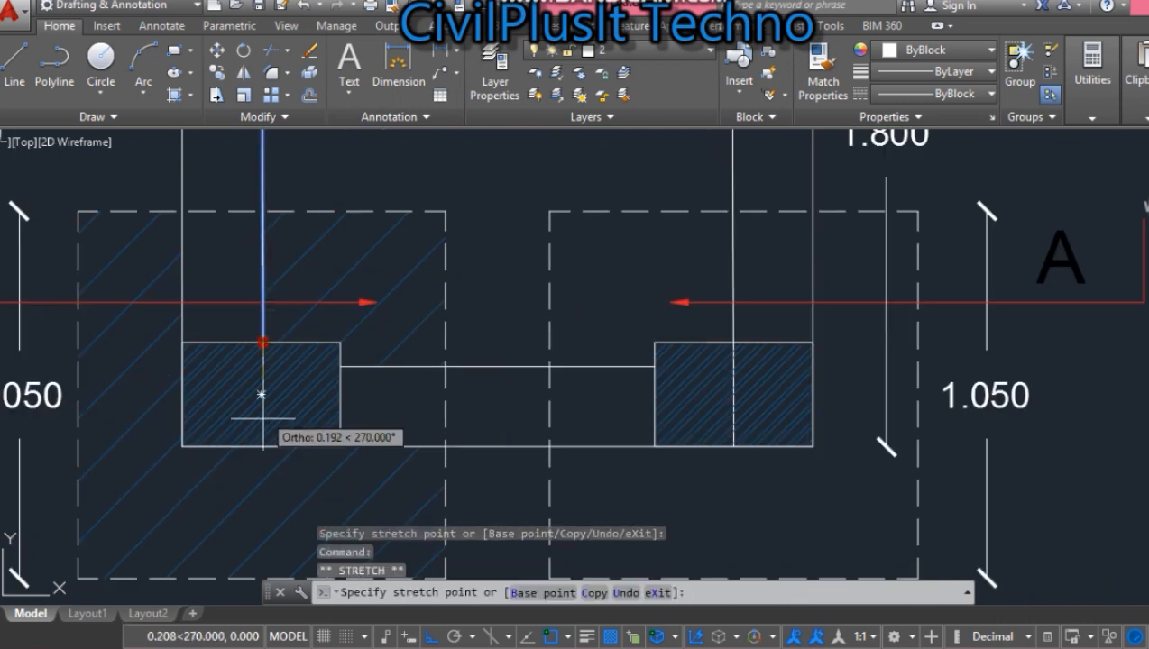
left_click(262, 445)
key("Escape")
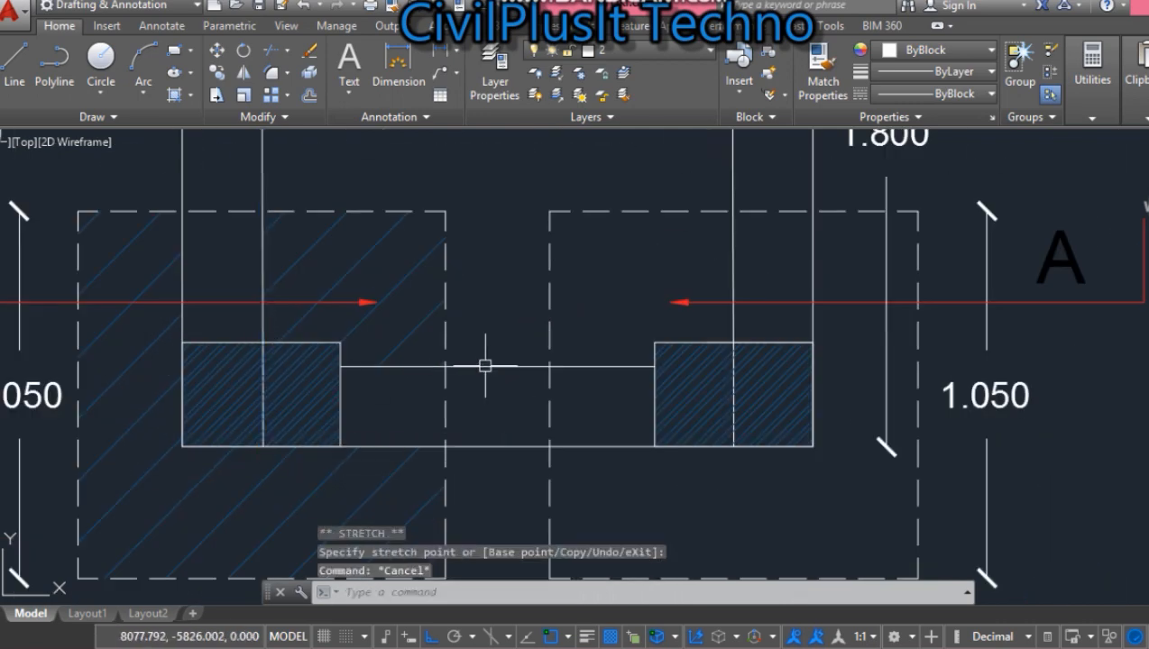
Highlight the left and right pairs of vertical wall lines in the plan for inspection, and dismiss the connection error window.
scroll(447, 477, "down", 5)
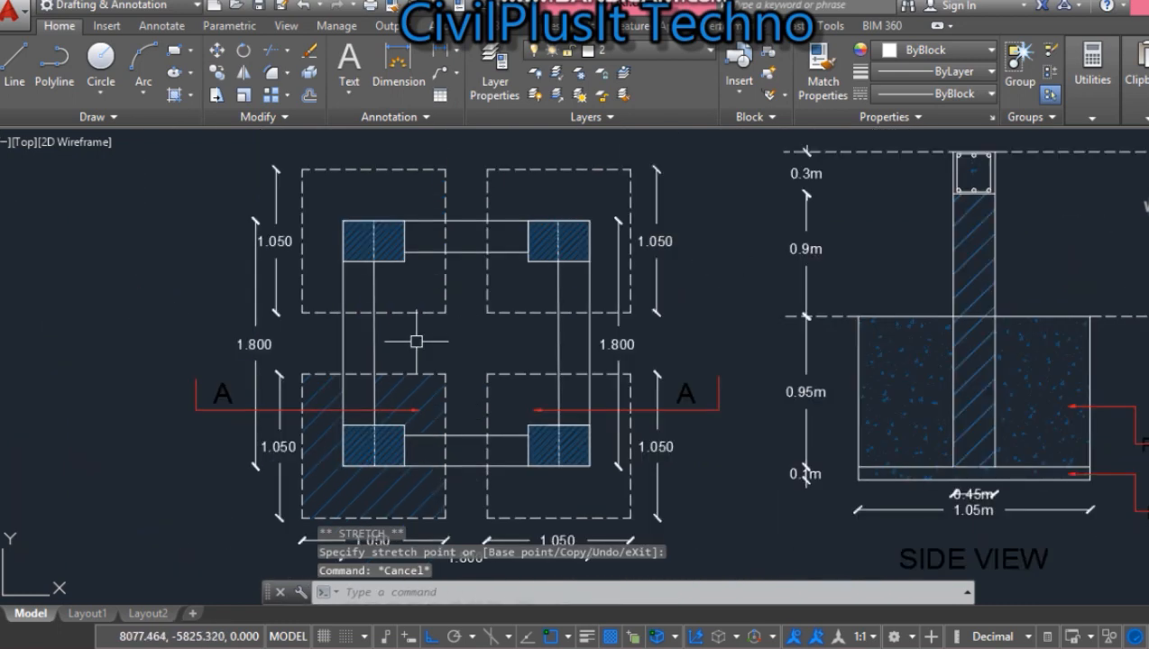
left_click_drag(417, 345, 320, 359)
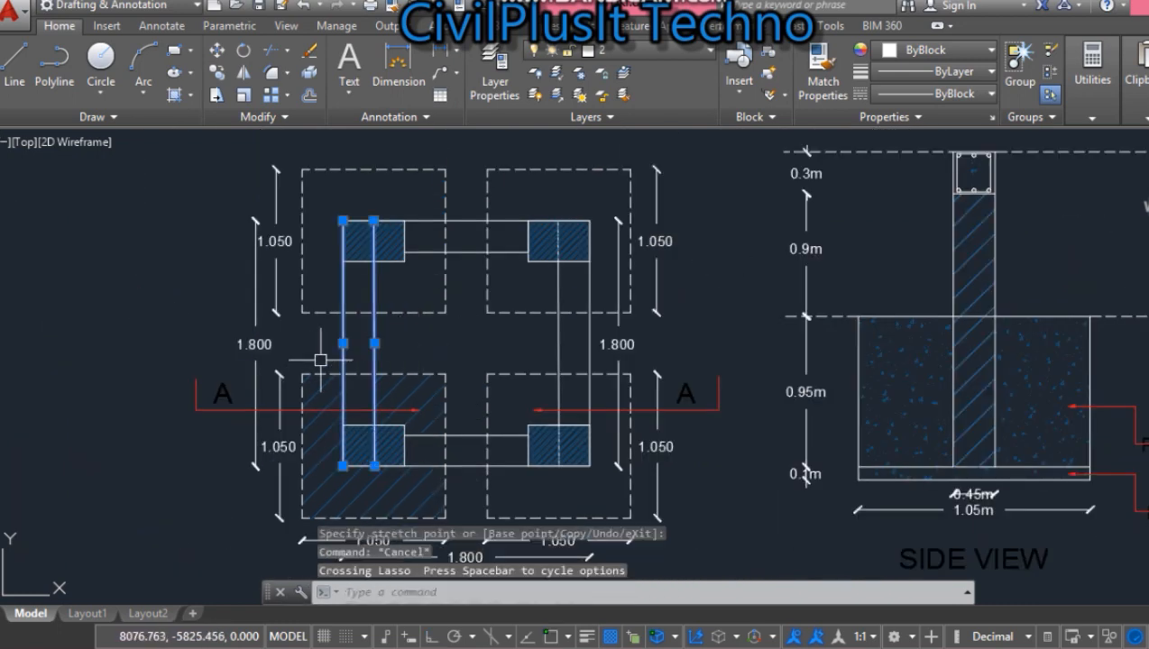
left_click_drag(601, 330, 542, 338)
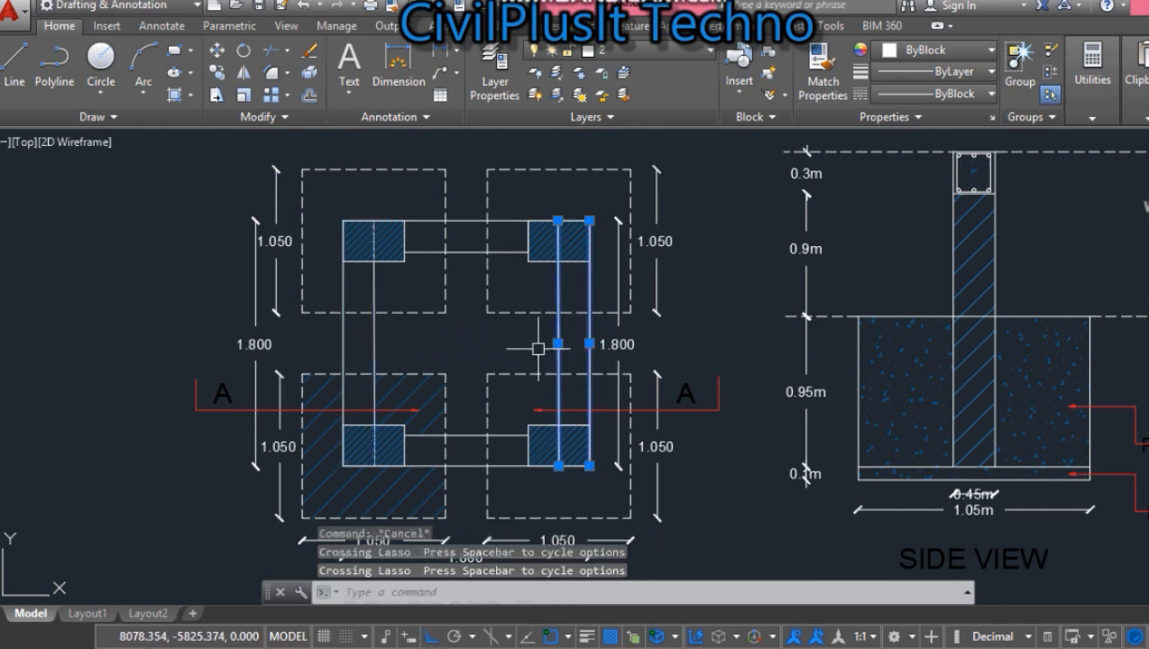
scroll(618, 319, "up", 4)
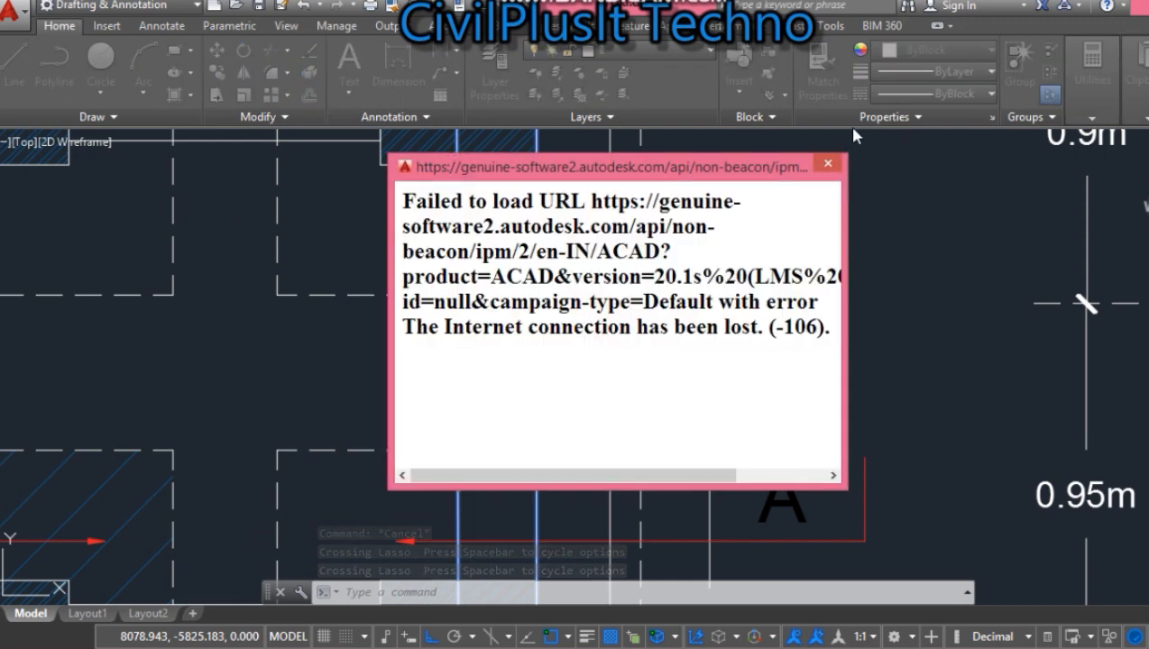
left_click(831, 166)
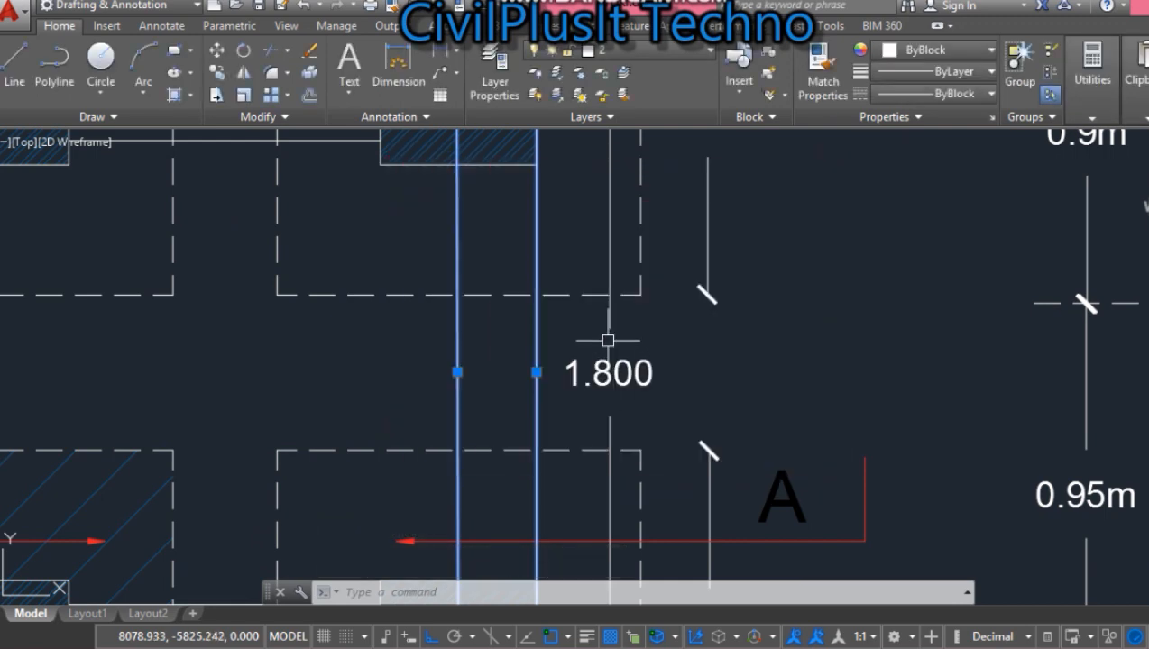
key("Escape")
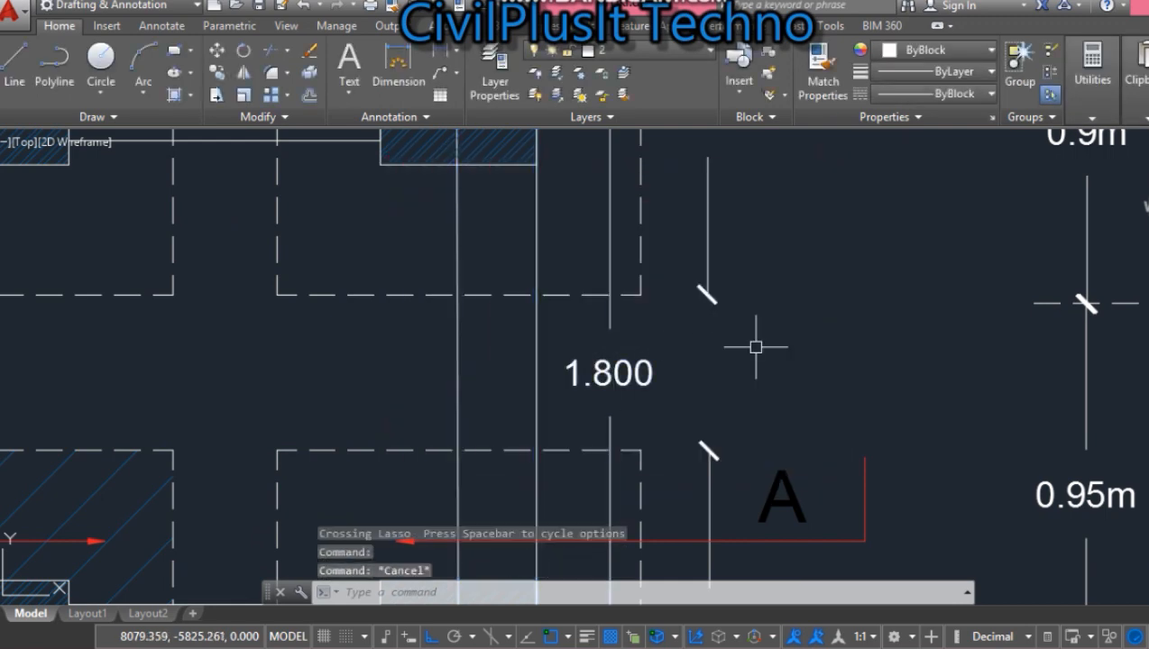
Add a horizontal linear dimension above the plan's upper edge, between the outer corners of the two upper columns.
scroll(755, 346, "down", 4)
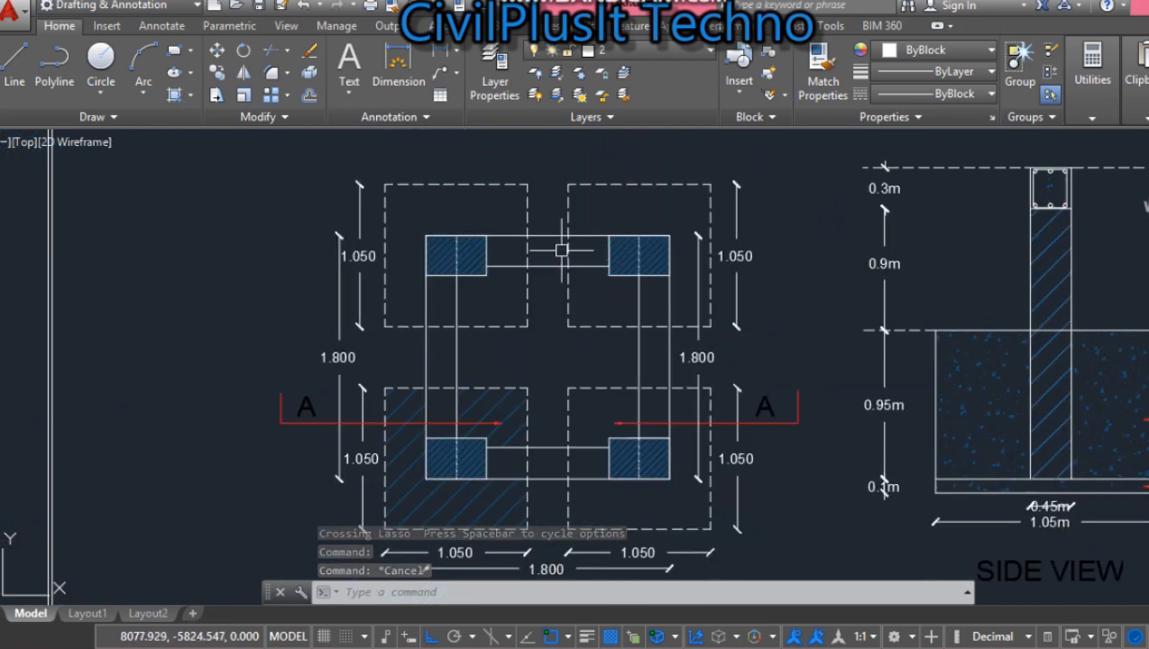
scroll(561, 249, "up", 2)
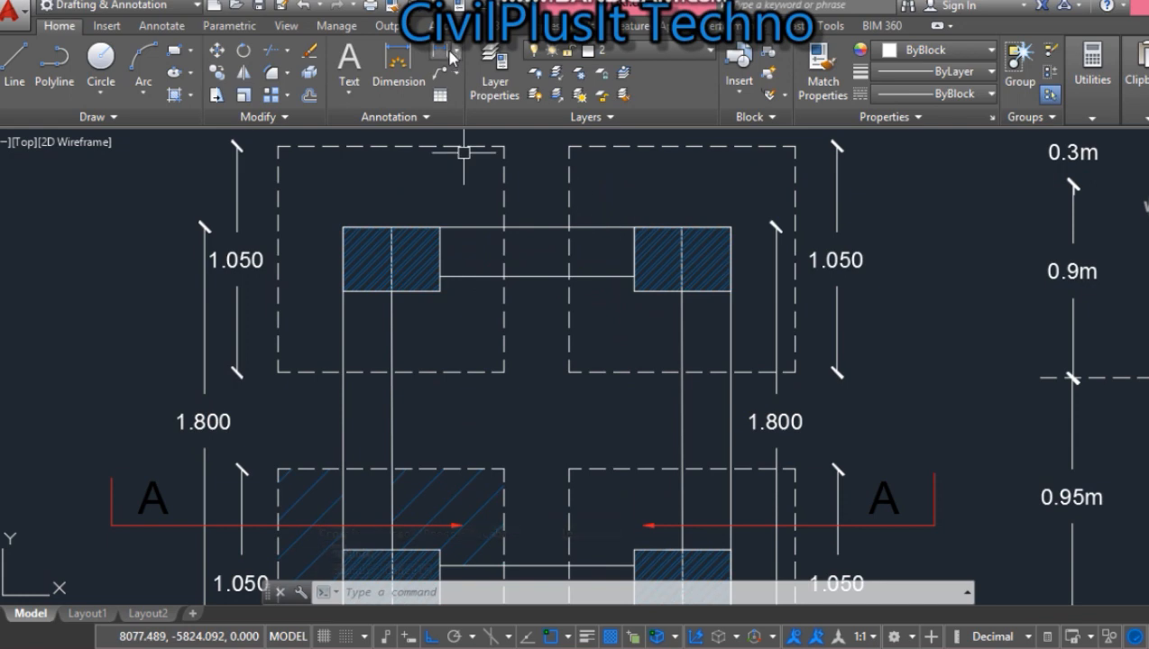
left_click(449, 54)
left_click(350, 230)
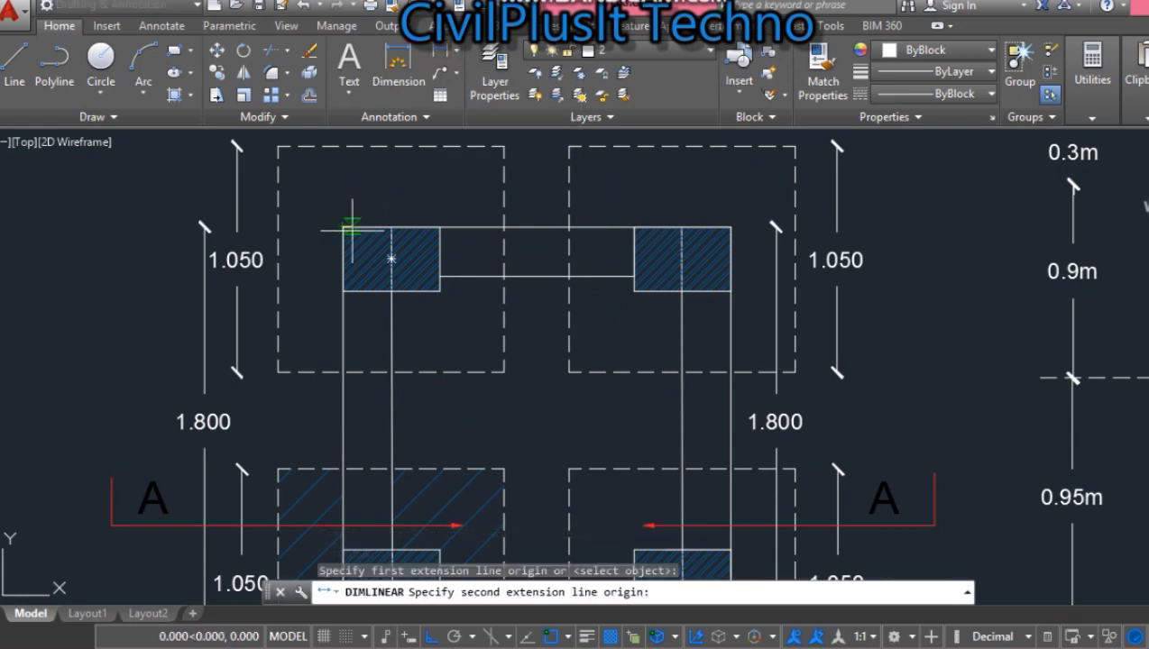
left_click(730, 228)
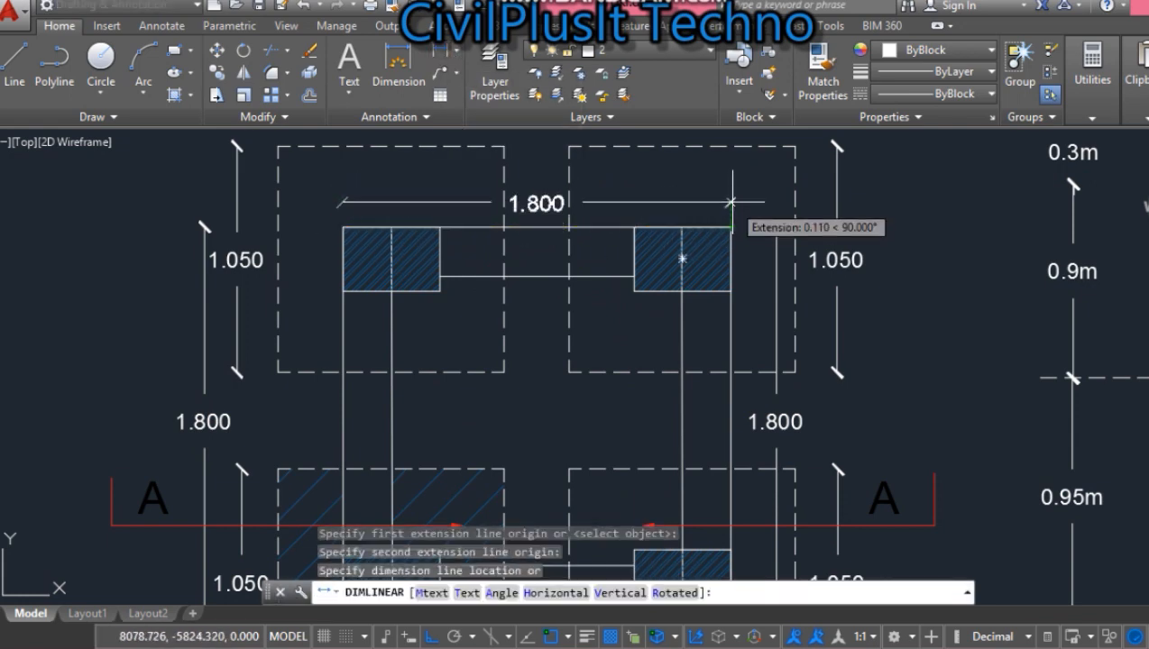
left_click(730, 202)
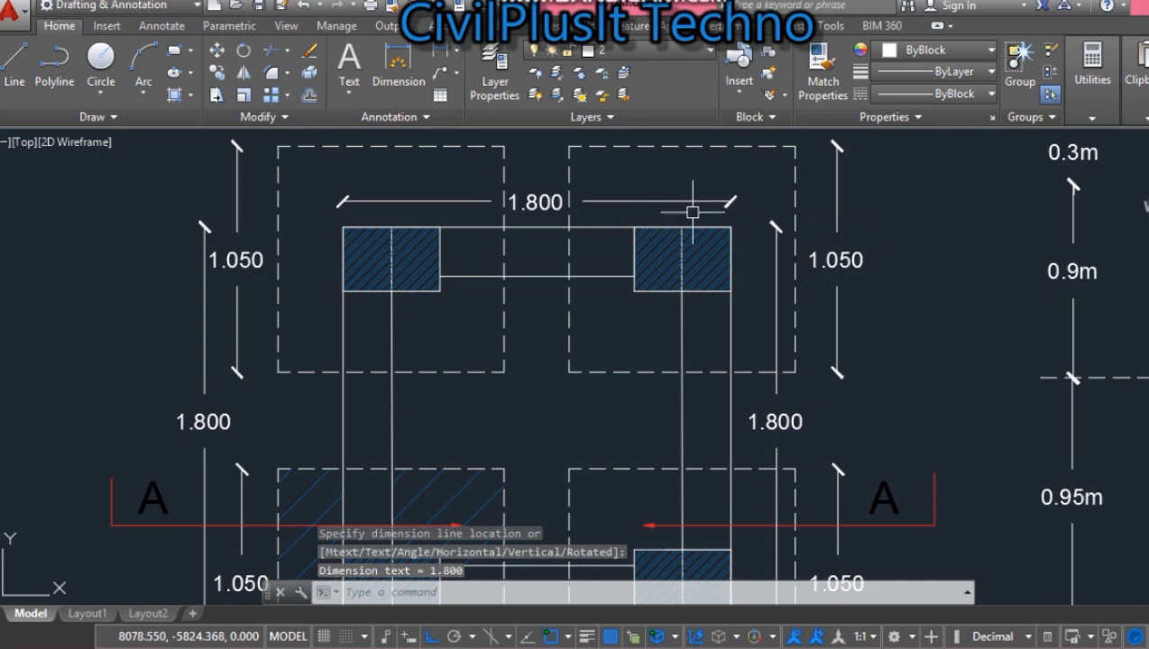
Highlight the plan's right and left pairs of vertical wall lines for inspection, and clear the selection.
scroll(688, 213, "up", 2)
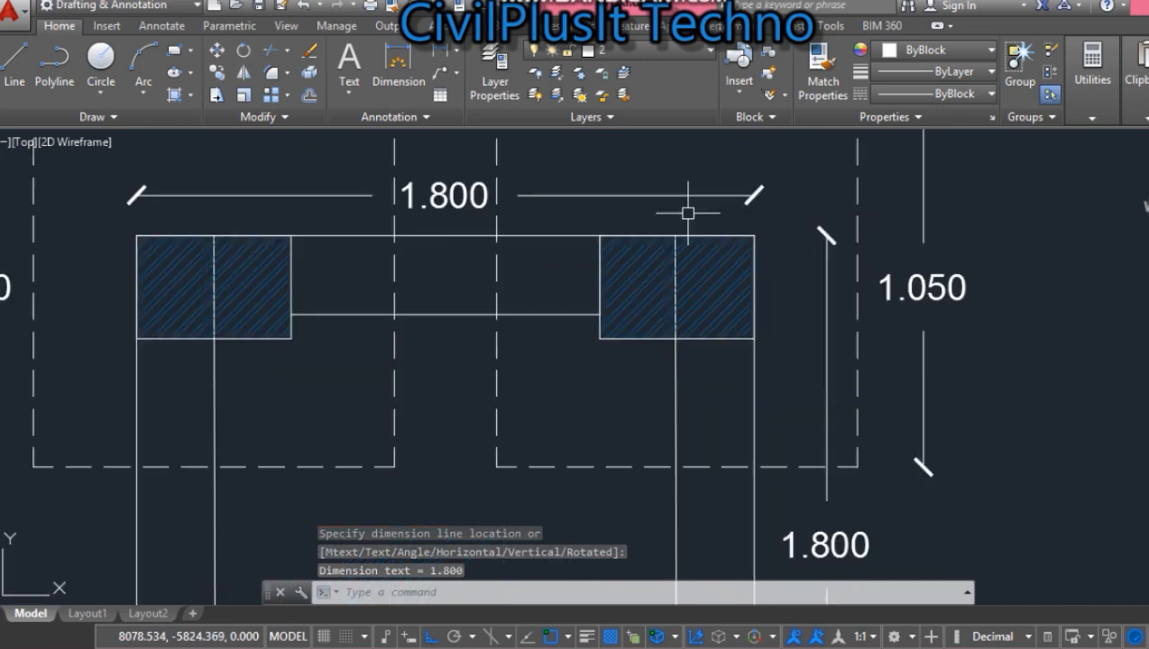
scroll(688, 214, "down", 2)
scroll(688, 213, "down", 2)
scroll(688, 214, "up", 2)
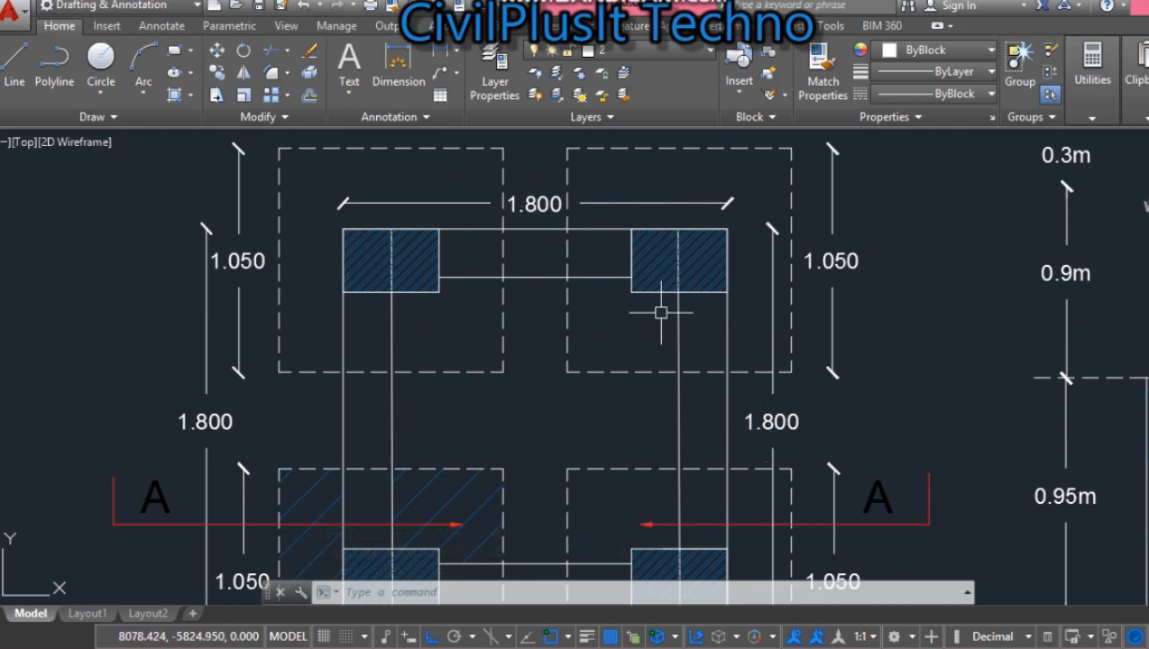
mouse_move(740, 326)
left_mouse_down()
mouse_move(662, 323)
mouse_move(606, 339)
left_mouse_up()
left_click_drag(398, 325, 320, 328)
scroll(416, 317, "down", 2)
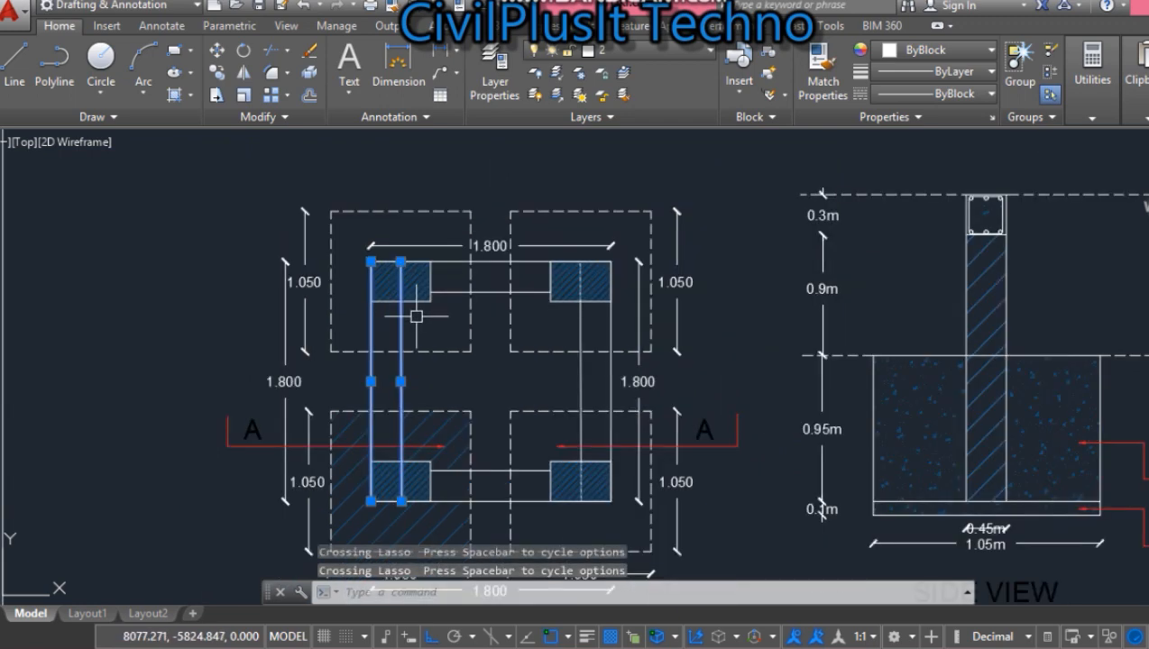
scroll(455, 519, "up", 2)
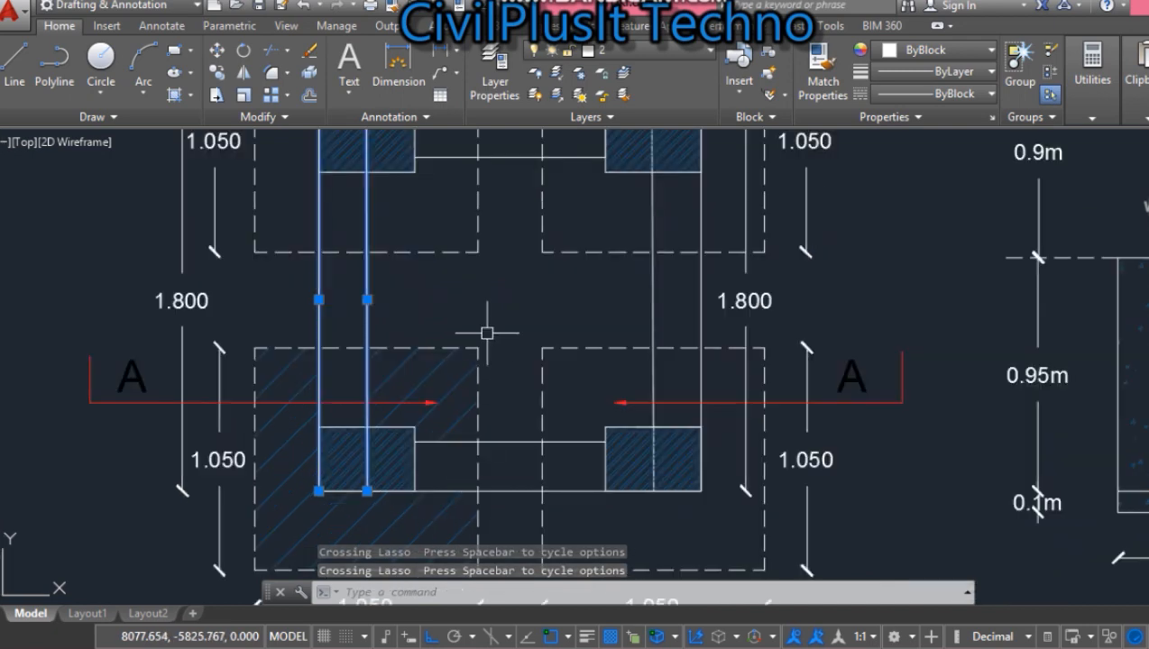
key("Escape")
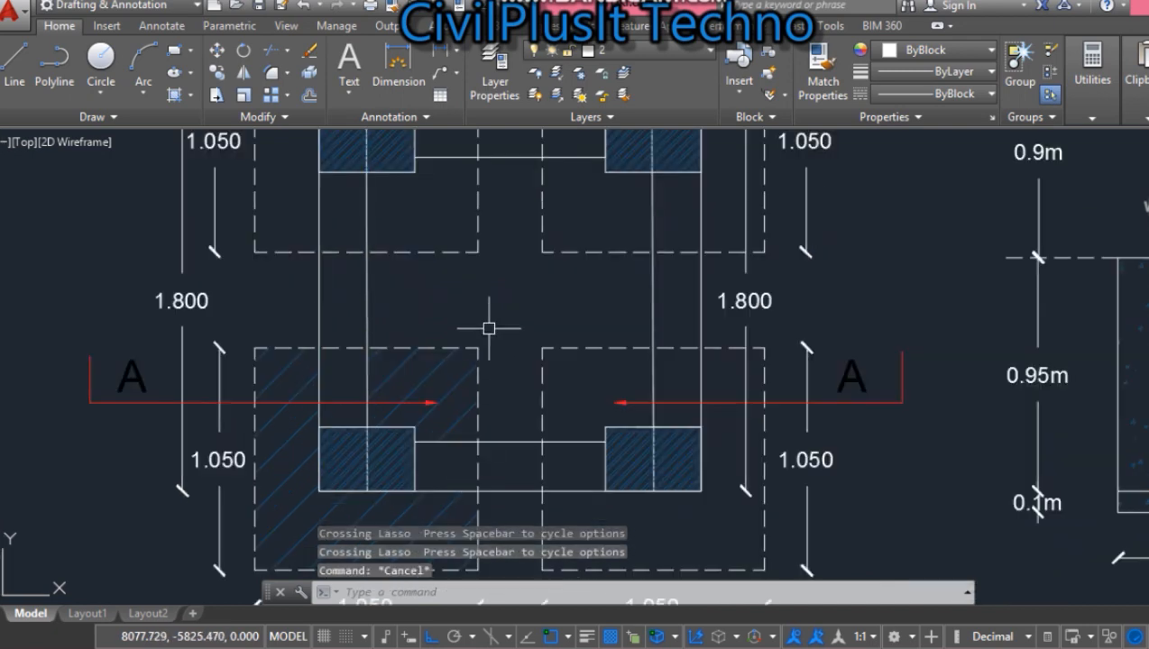
Add a horizontal linear dimension between the centres of the two upper columns, placed above the overall width dimension.
scroll(489, 328, "down", 3)
scroll(476, 182, "up", 4)
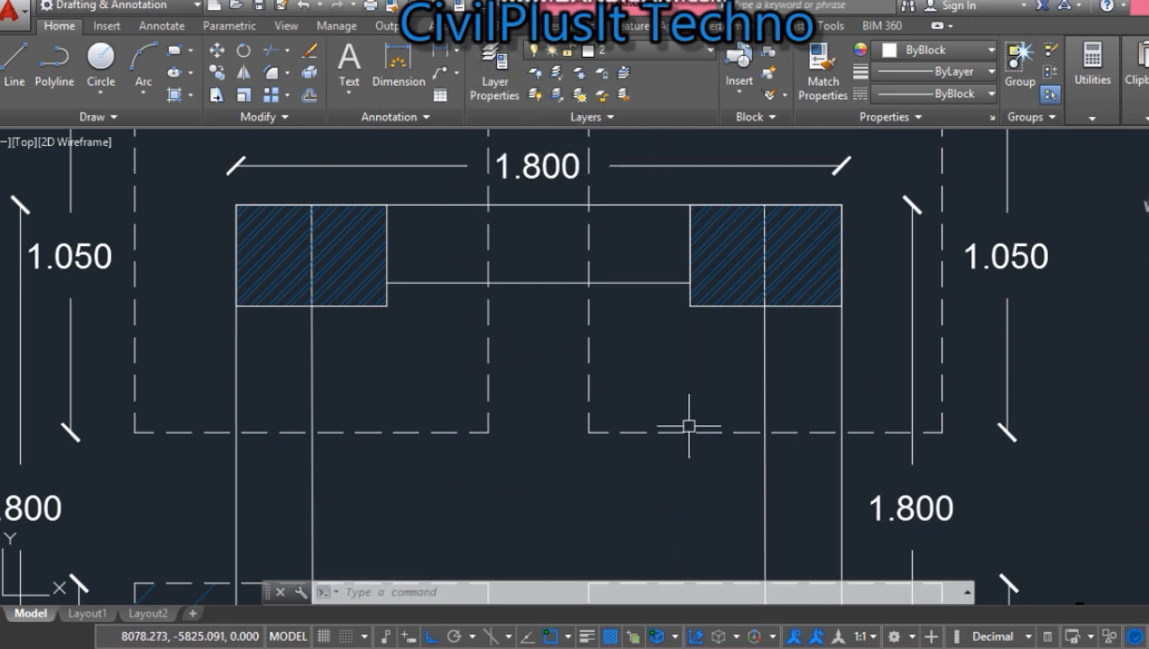
scroll(689, 426, "down", 3)
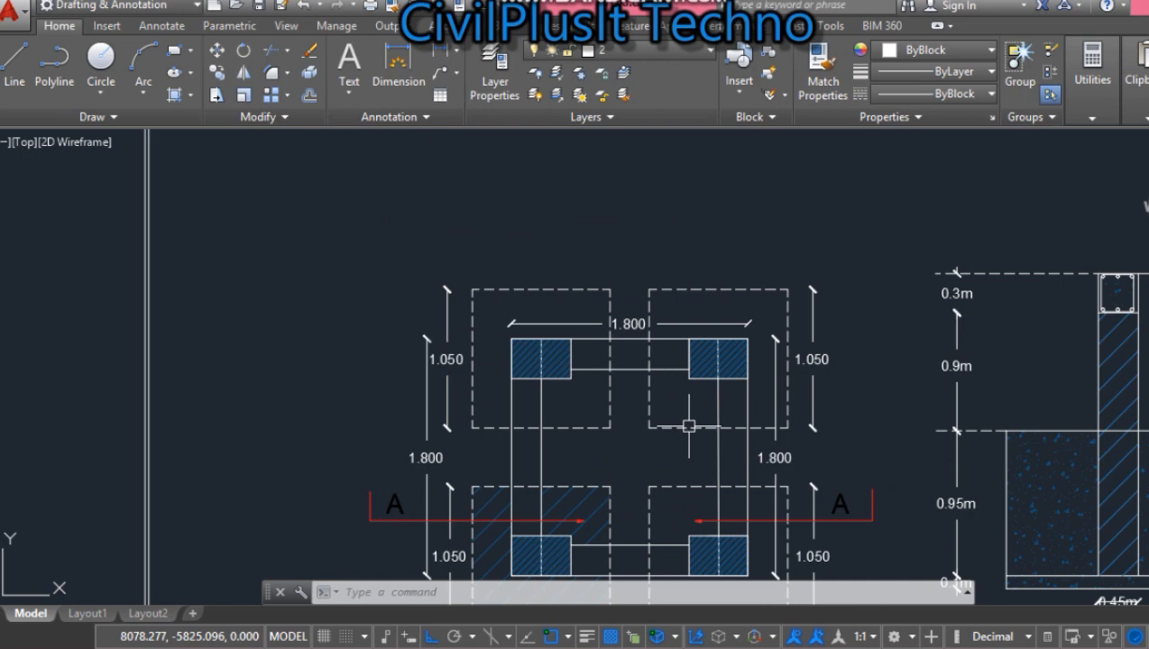
scroll(689, 426, "up", 2)
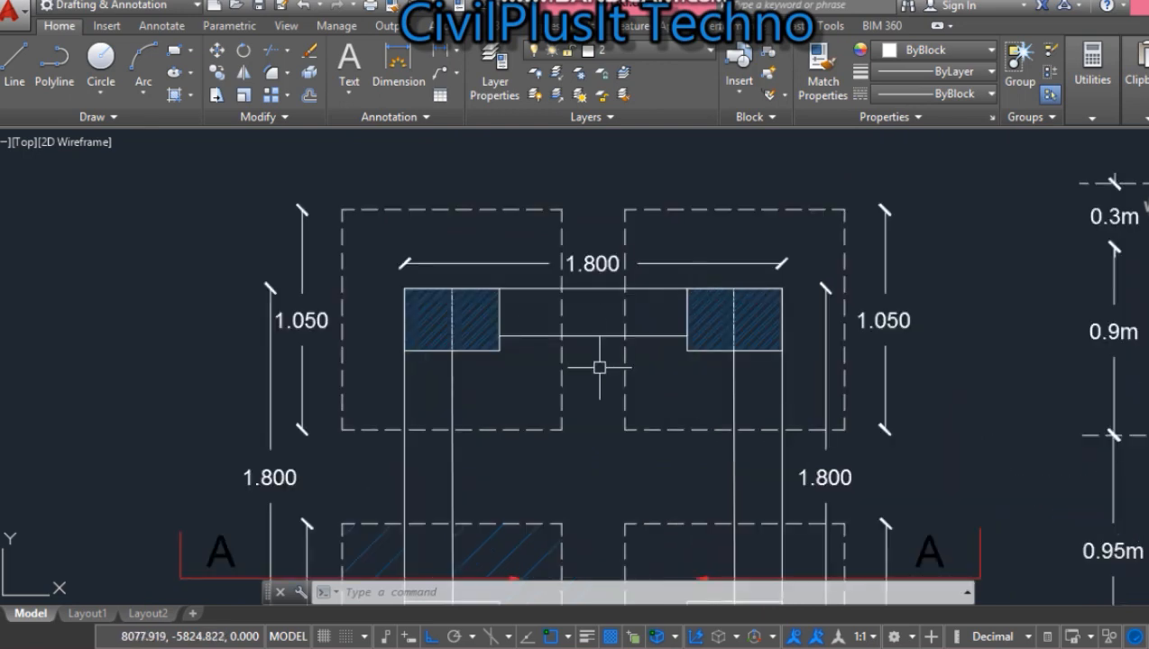
left_click(436, 52)
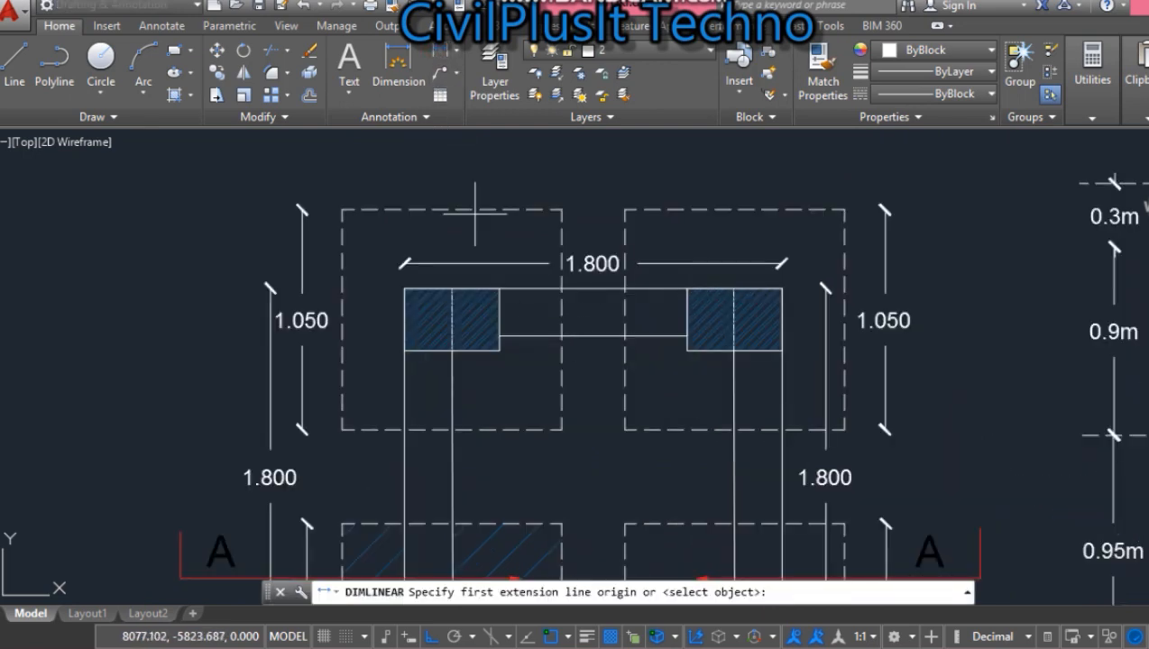
left_click(452, 318)
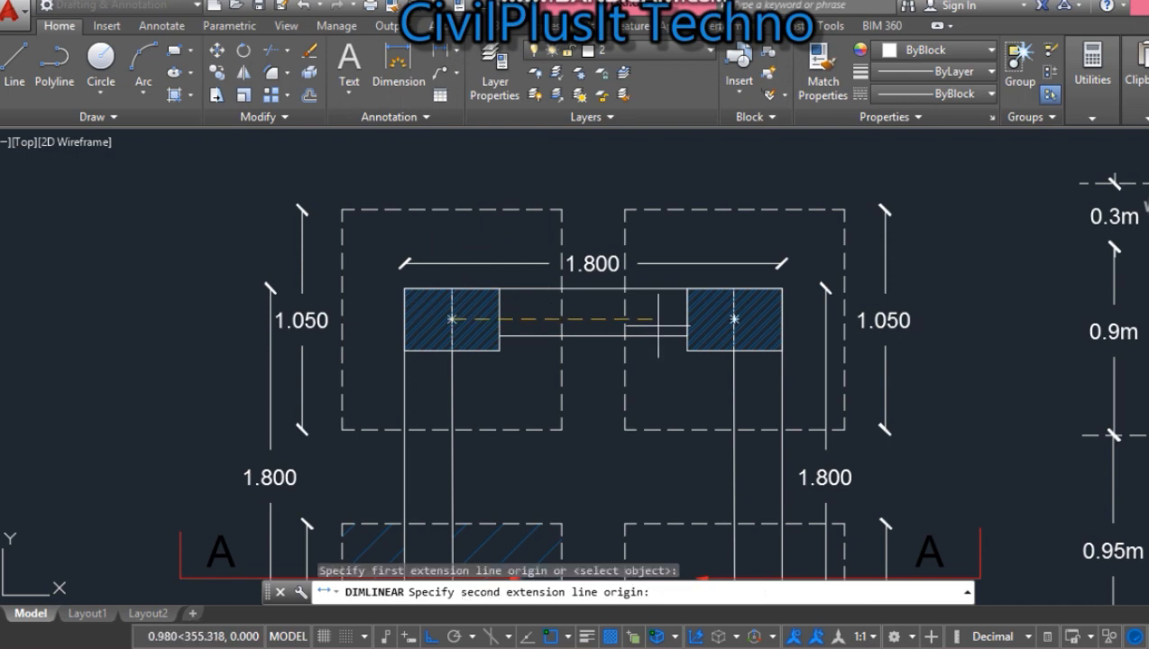
left_click(733, 318)
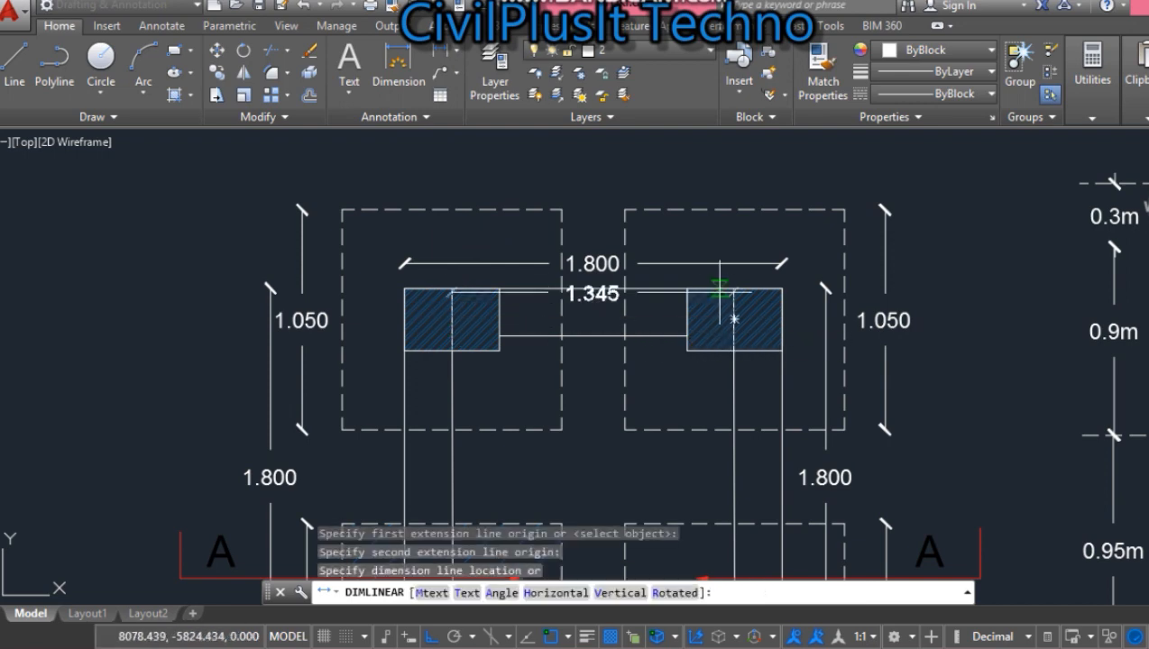
left_click(712, 238)
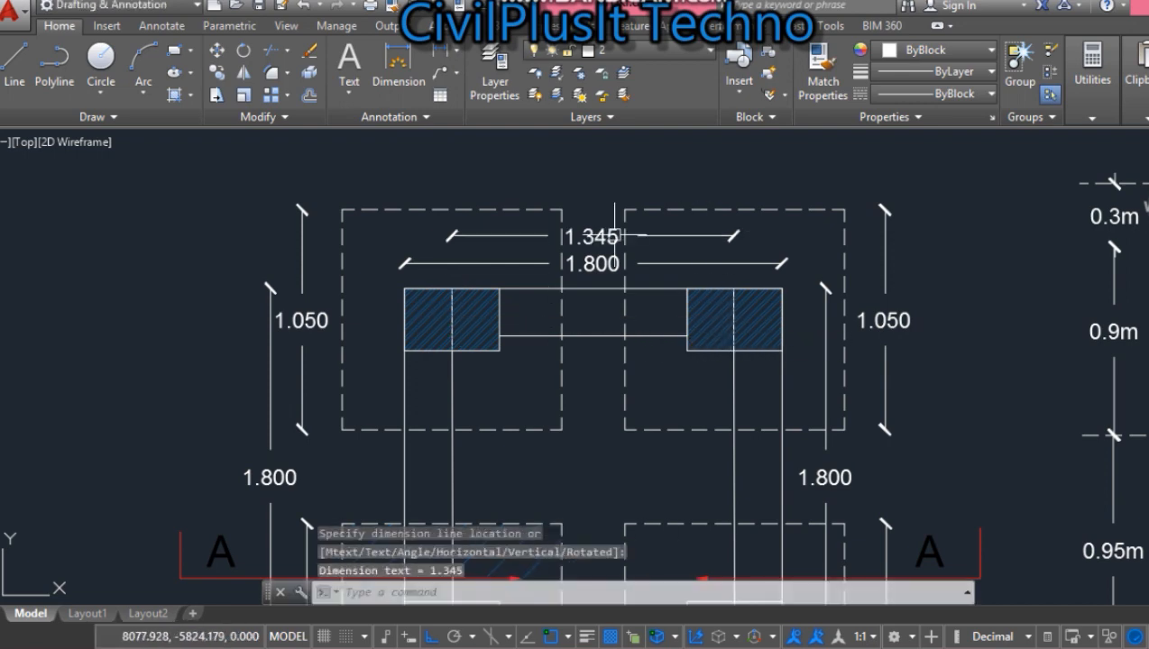
Highlight the overall and the centre-to-centre dimensions above the plan for comparison, and clear the selection.
scroll(627, 234, "up", 2)
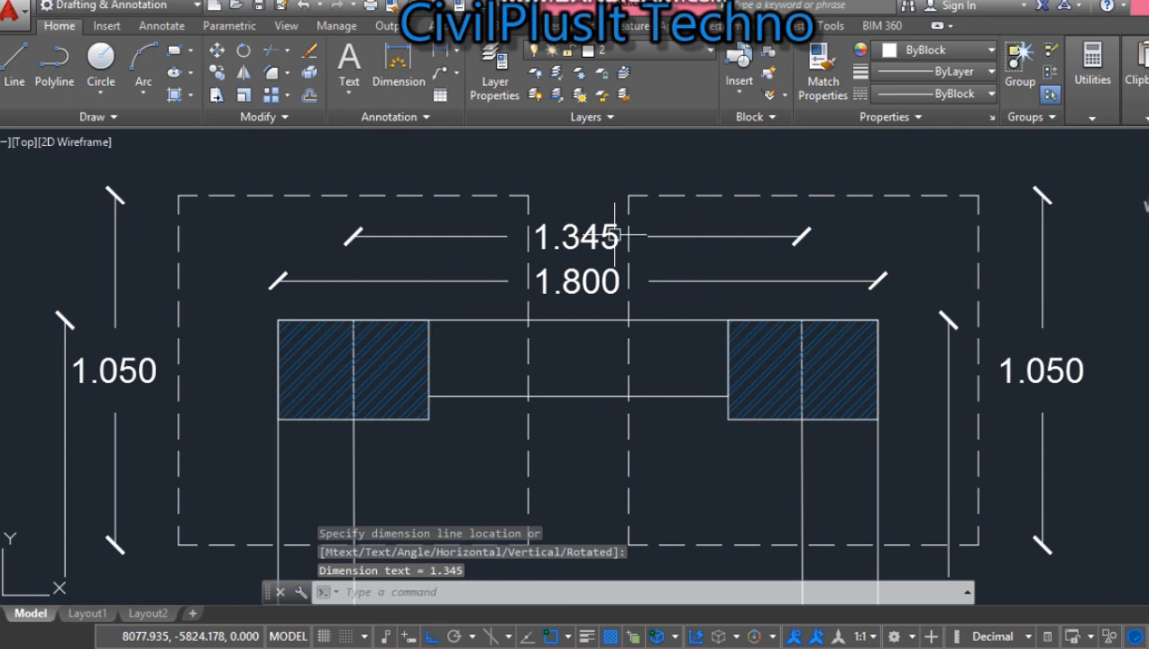
left_click(411, 289)
left_click(392, 275)
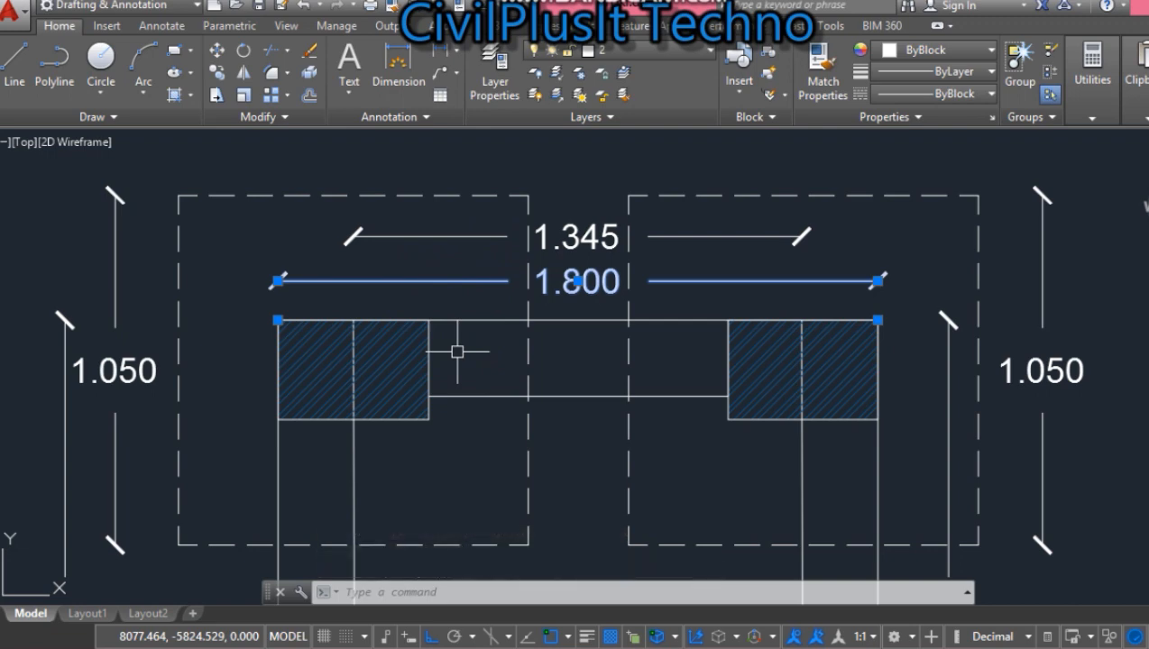
left_click(590, 234)
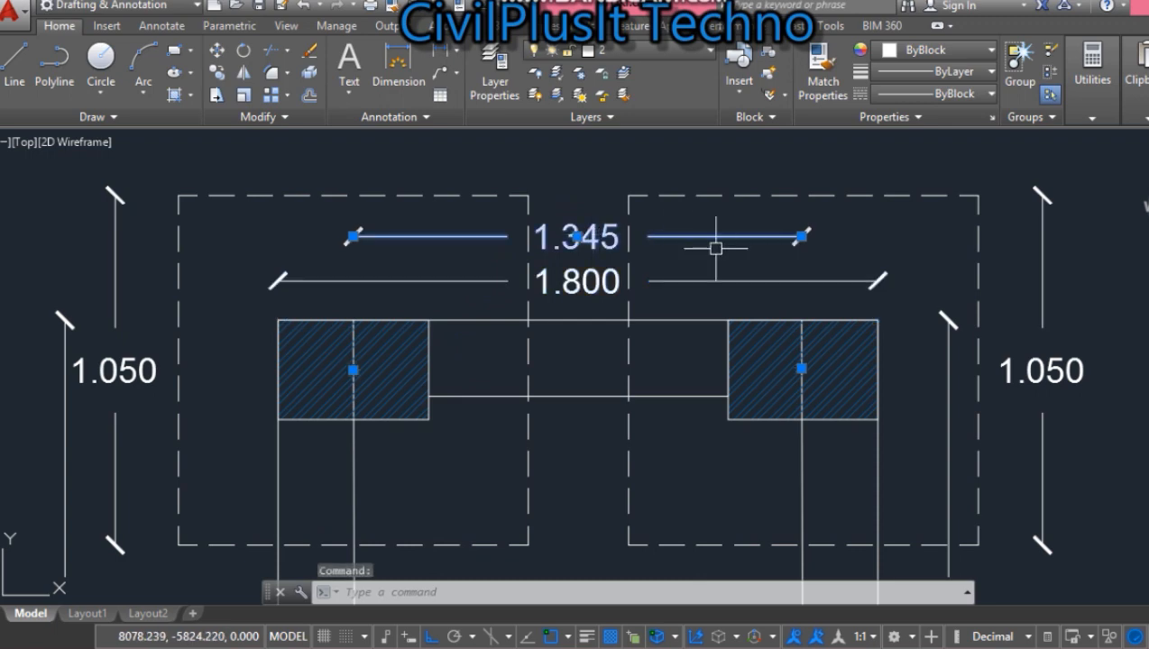
key("Escape")
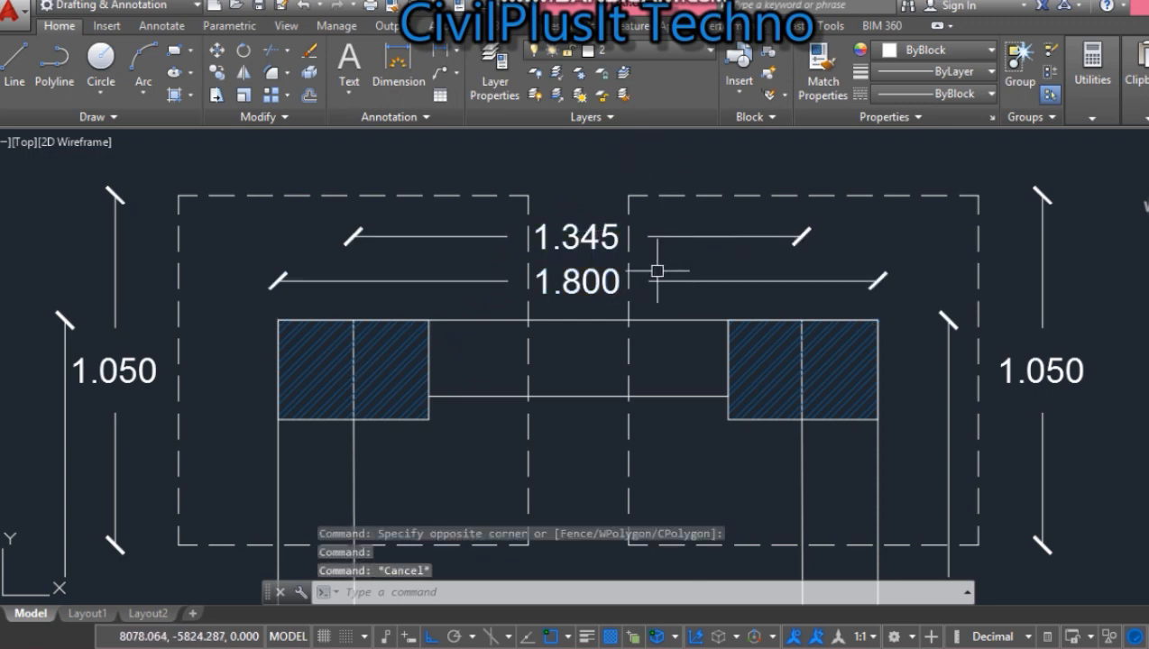
scroll(559, 169, "down", 2)
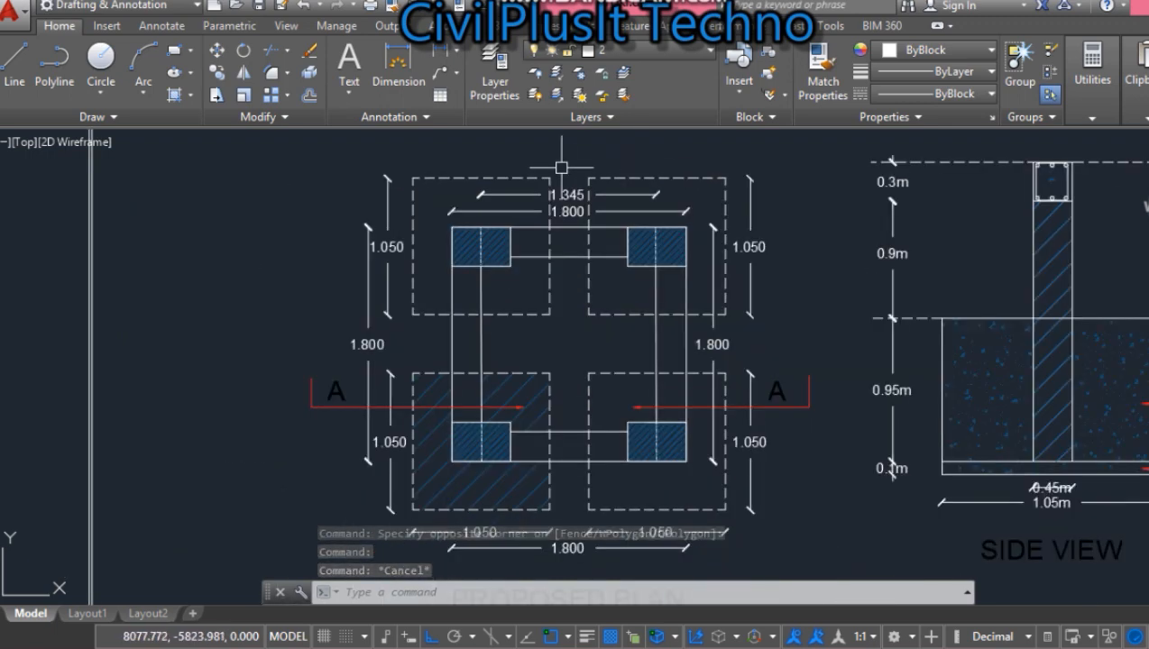
scroll(581, 290, "up", 2)
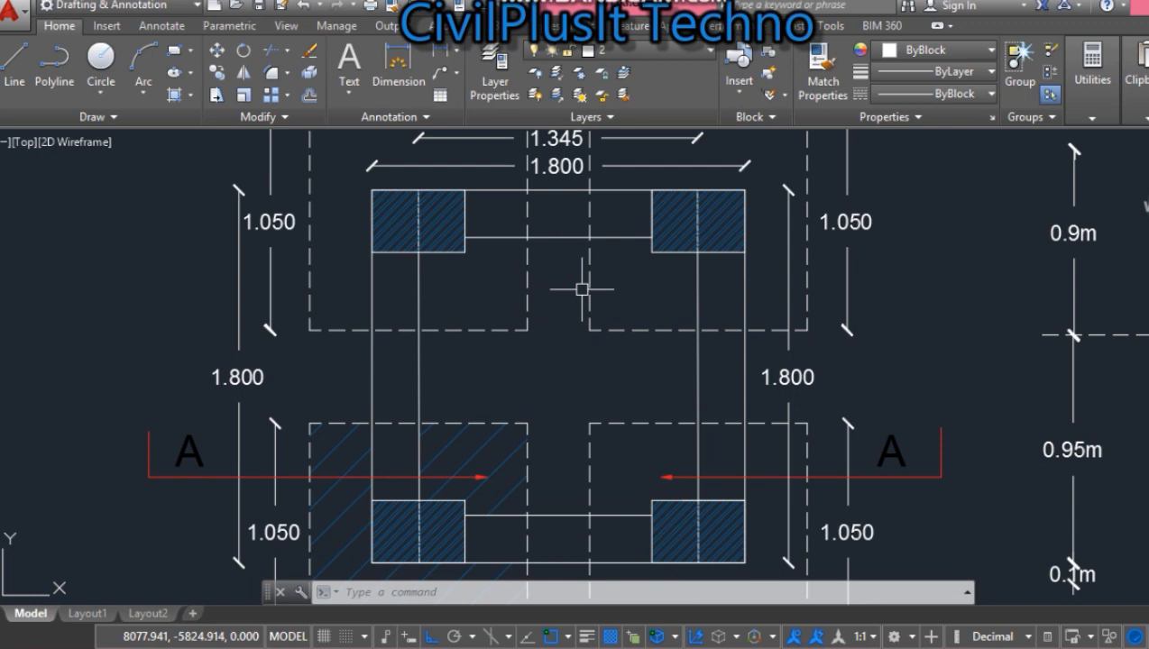
scroll(582, 289, "down", 2)
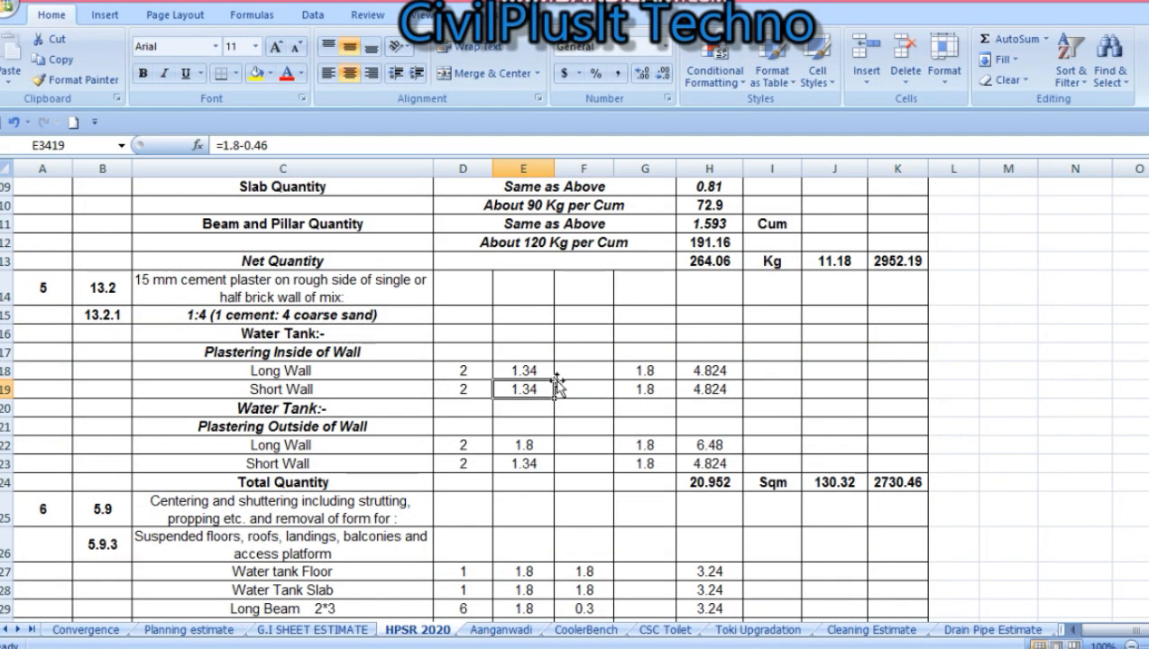
Switch to the Excel estimate and review the centering and shuttering quantities and the amount summary on the HPSR 2020 sheet.
scroll(556, 384, "down", 2)
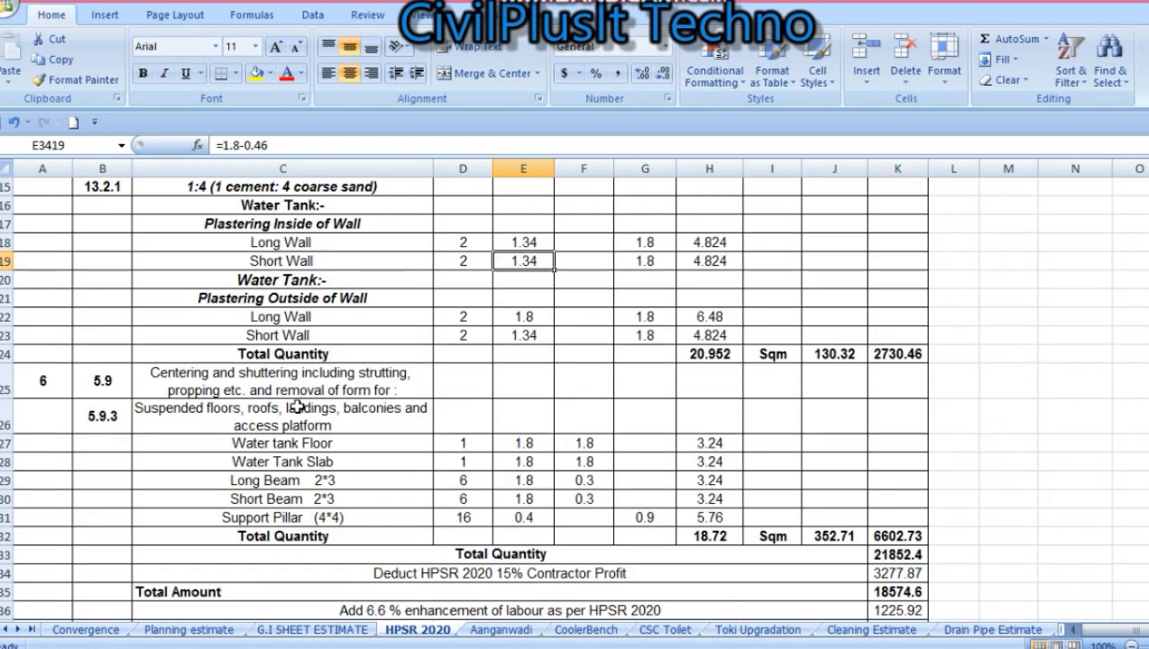
left_click(520, 460)
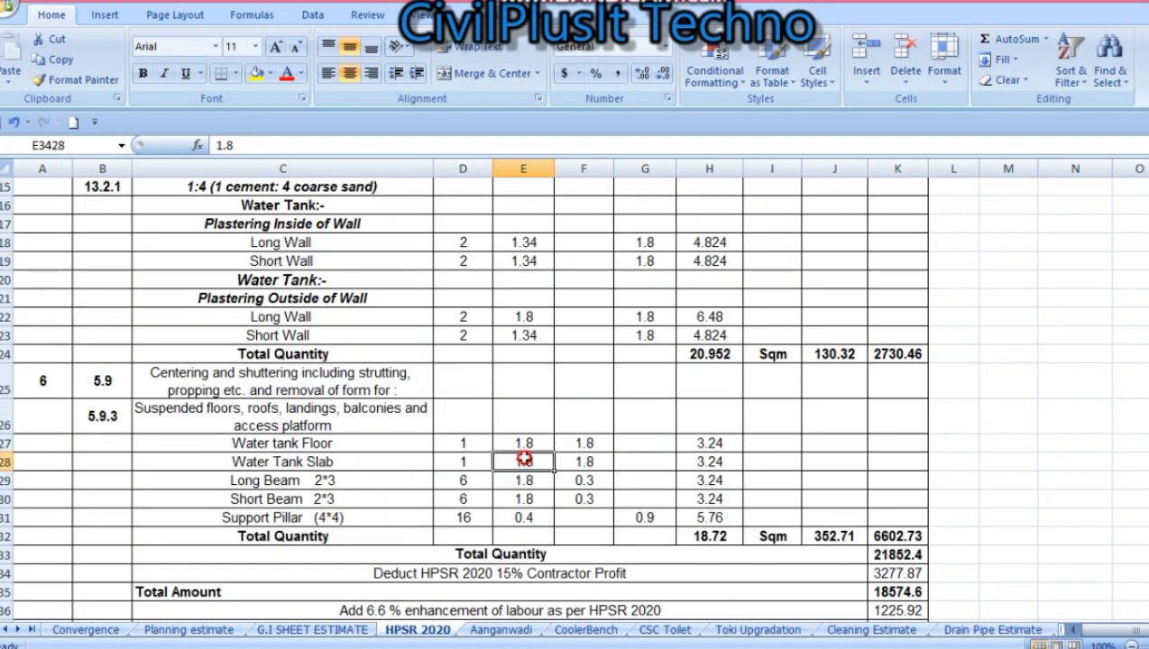
left_click(781, 540)
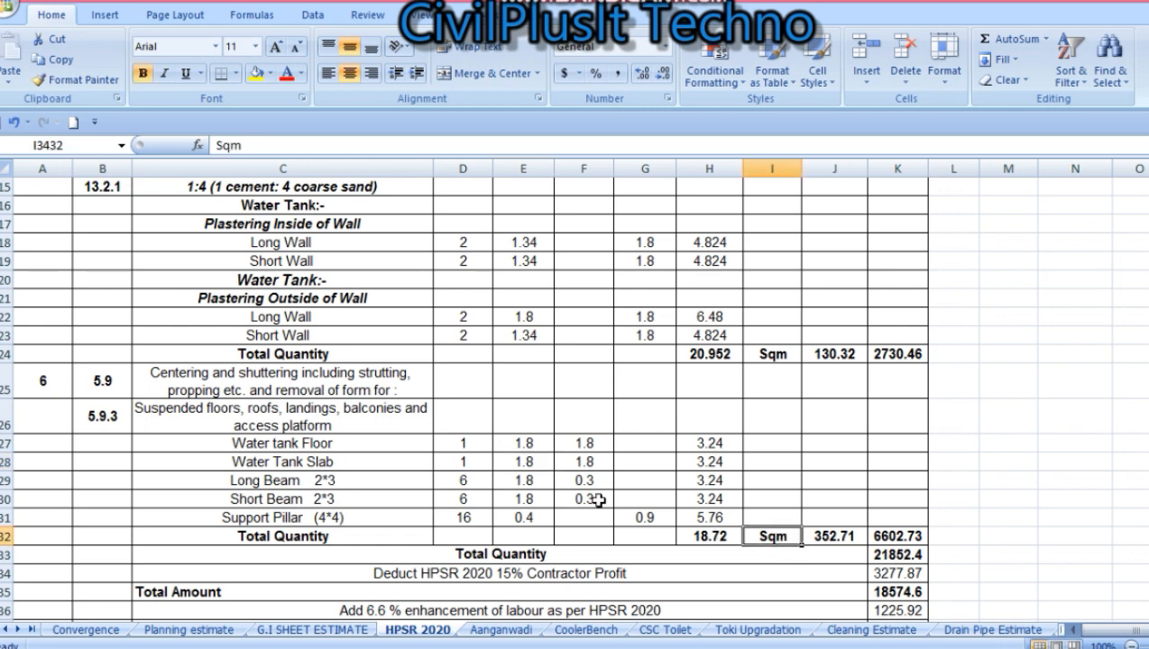
scroll(663, 385, "down", 1)
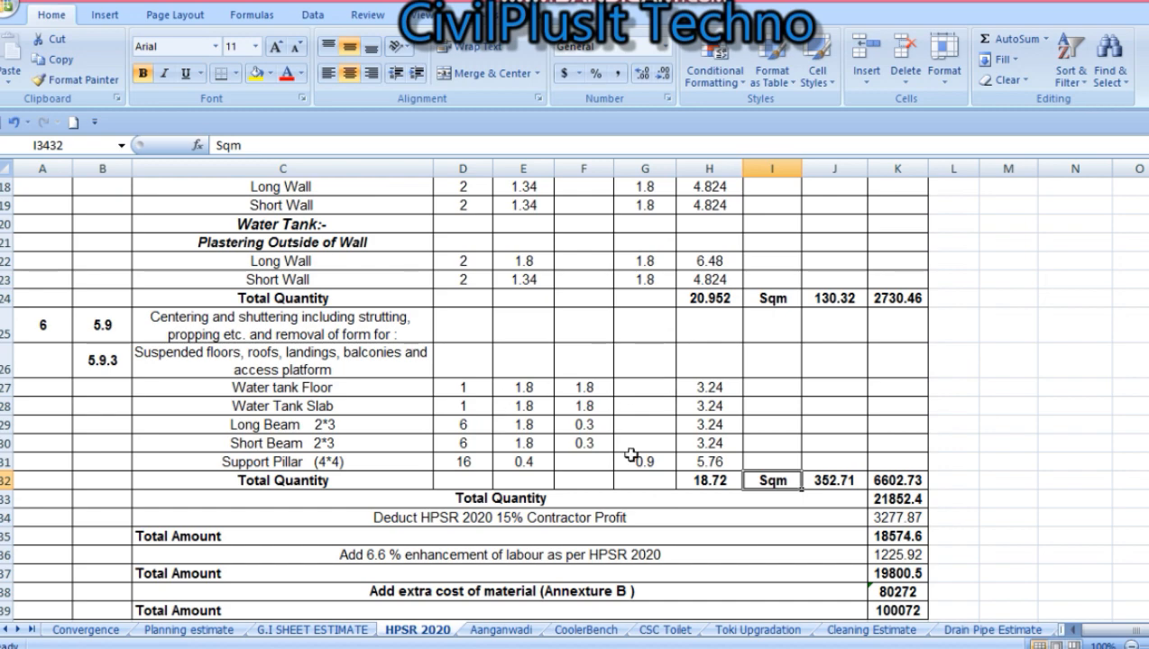
scroll(704, 468, "down", 3)
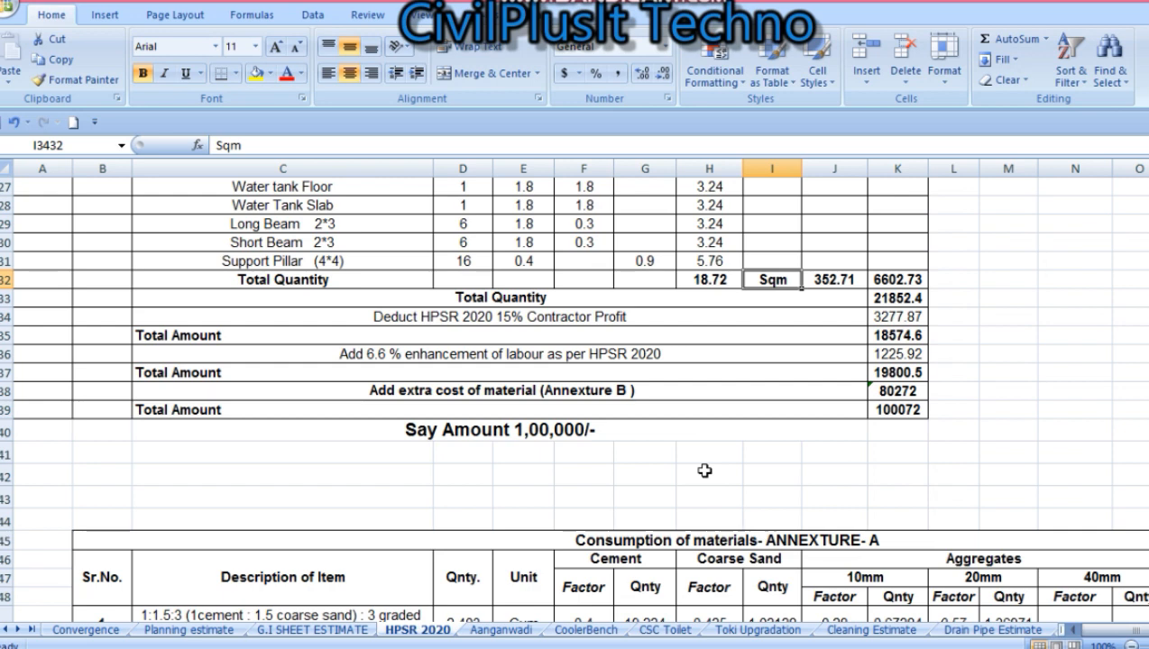
Examine the cement and the 10mm, 20mm and 40mm aggregate factors in the Annexture A material consumption table.
scroll(704, 470, "down", 6)
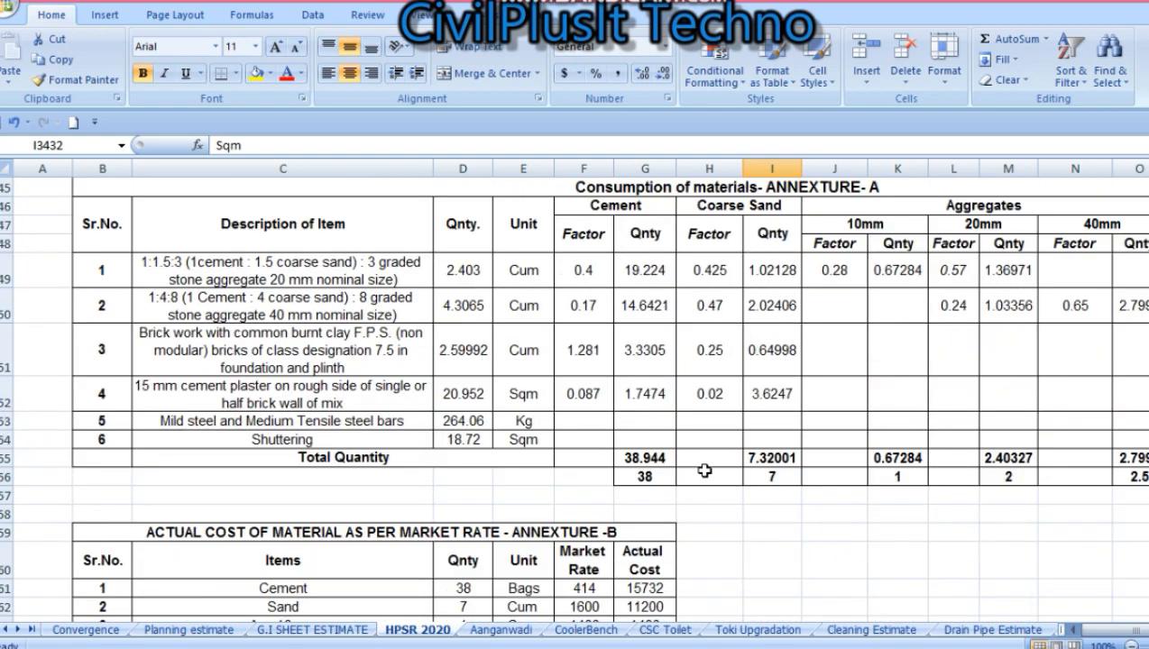
scroll(704, 470, "up", 1)
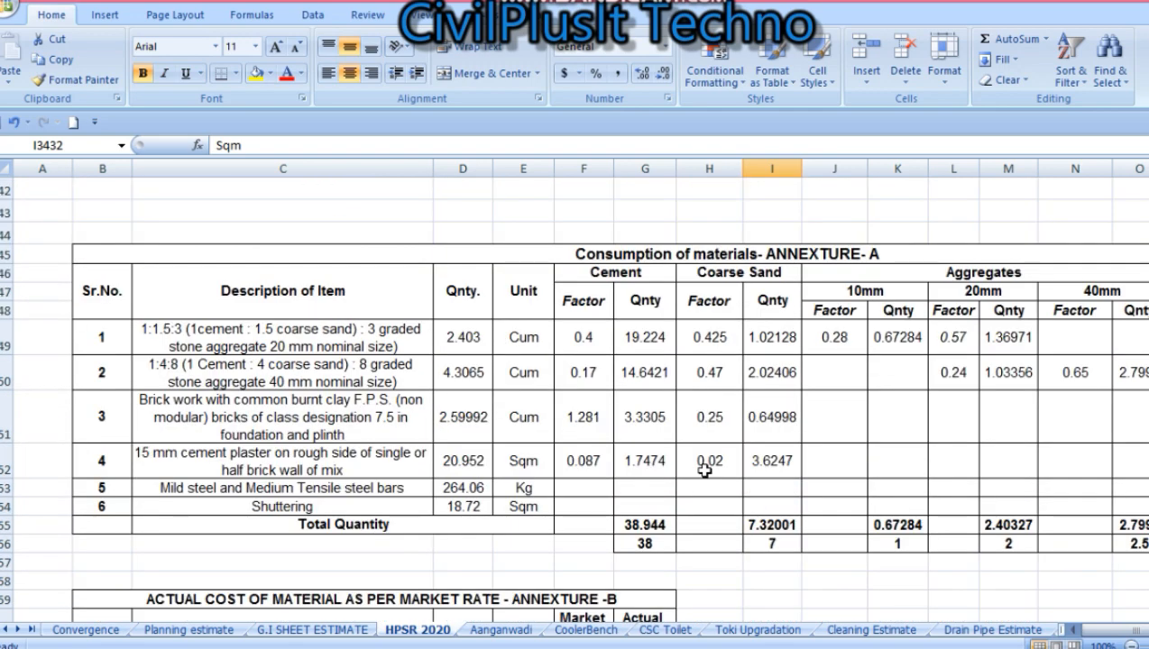
left_click_drag(582, 336, 581, 463)
left_click(953, 339)
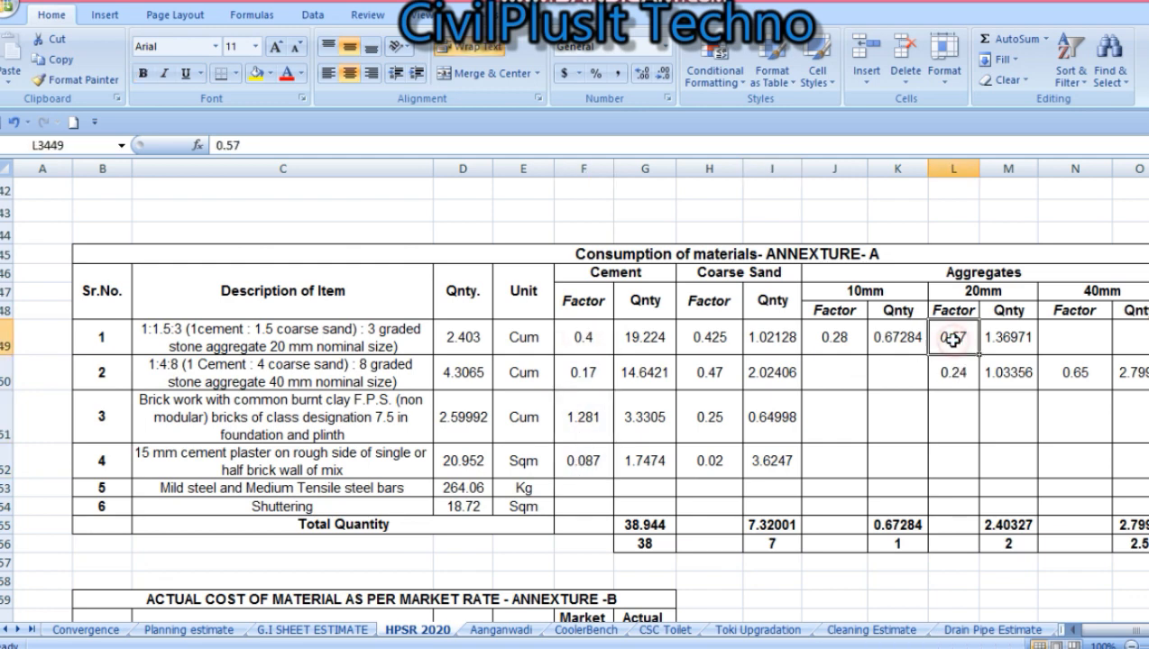
key("Return")
left_click(847, 337)
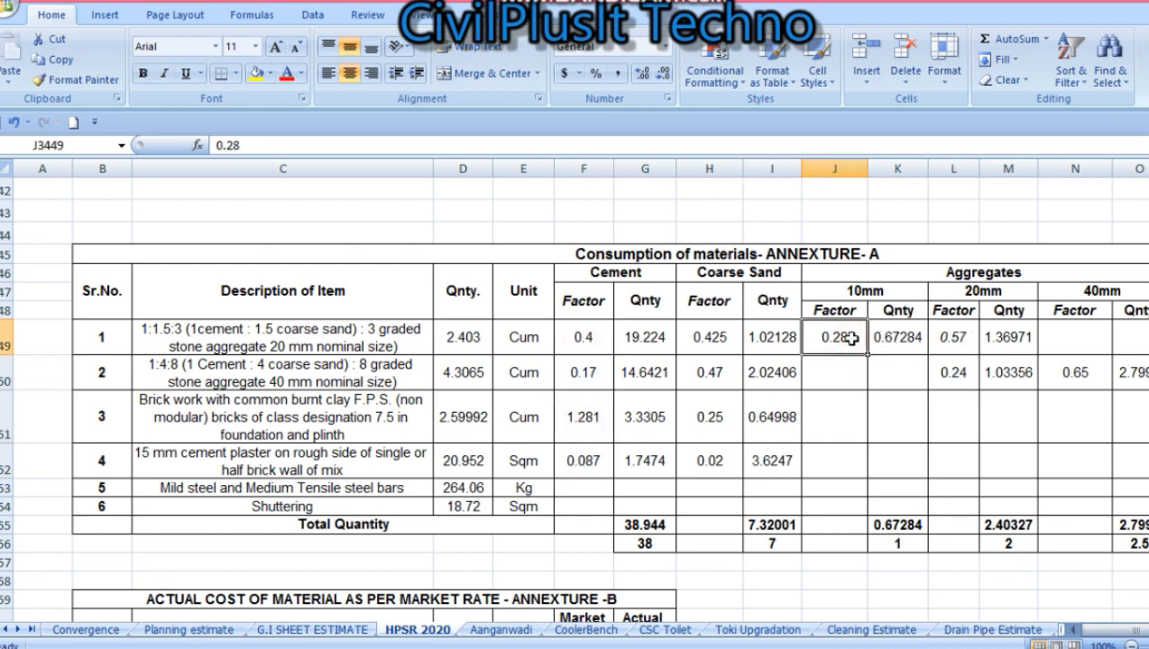
scroll(851, 338, "right", 3)
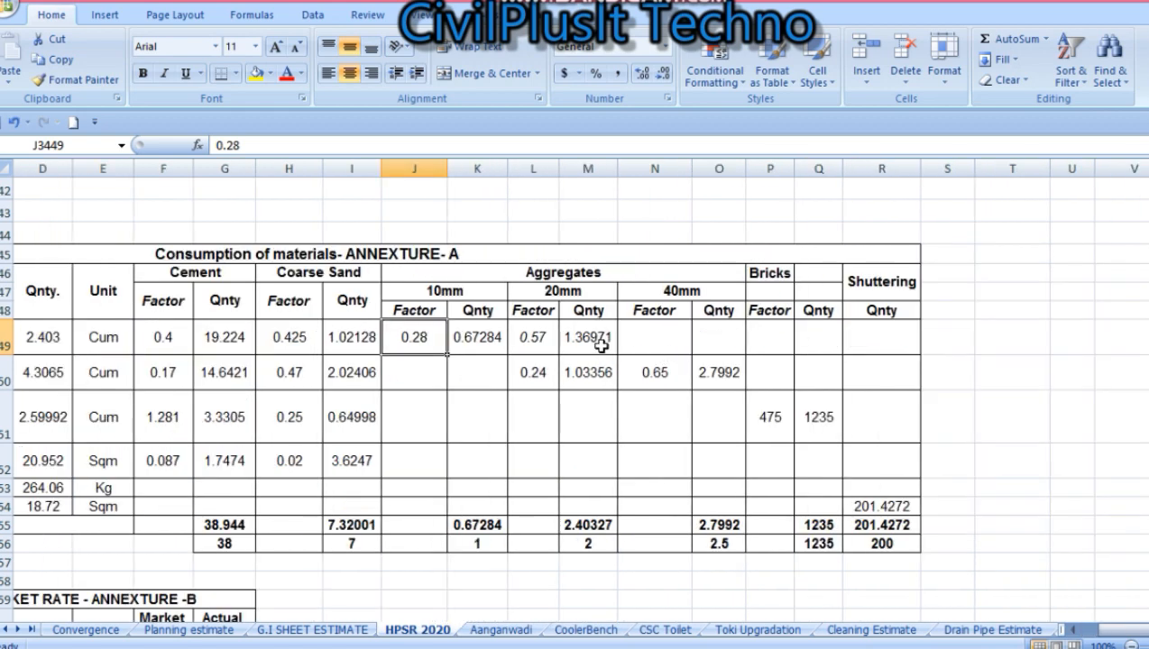
left_click(657, 408)
left_click(661, 370)
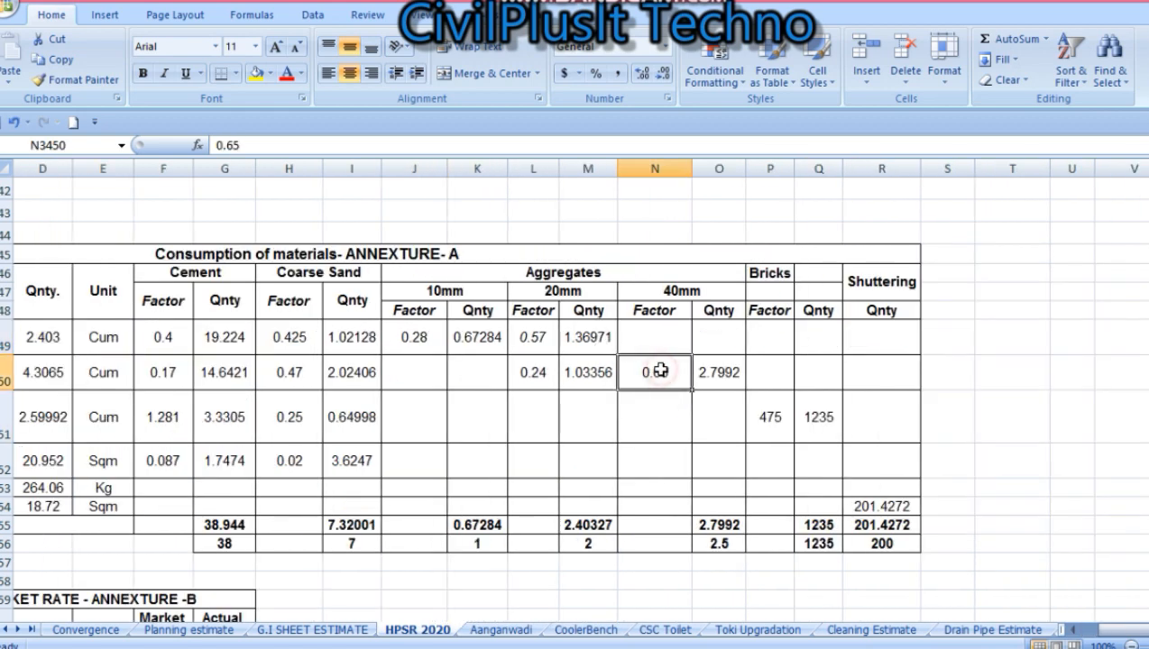
Review the item descriptions and quantities in the Annexture A material consumption table.
scroll(661, 370, "left", 3)
scroll(660, 370, "down", 3)
scroll(661, 370, "up", 3)
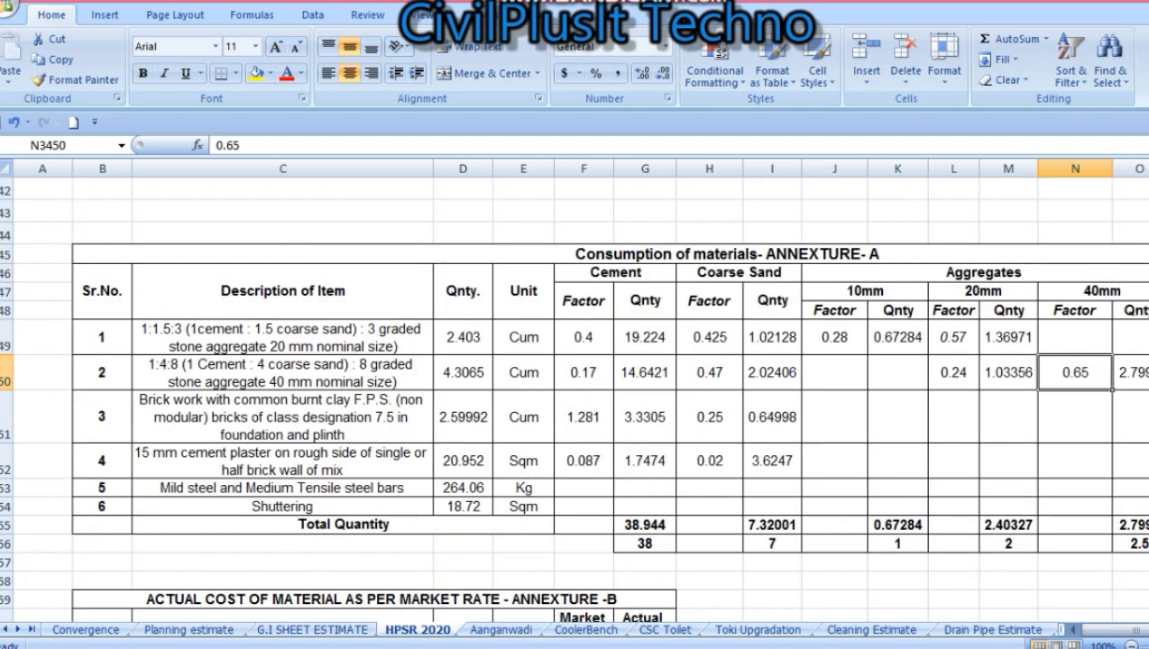
Switch to the Labour Rate 2020 PDF in Acrobat and review excavation items 2.7 and 2.8.
mouse_move(231, 647)
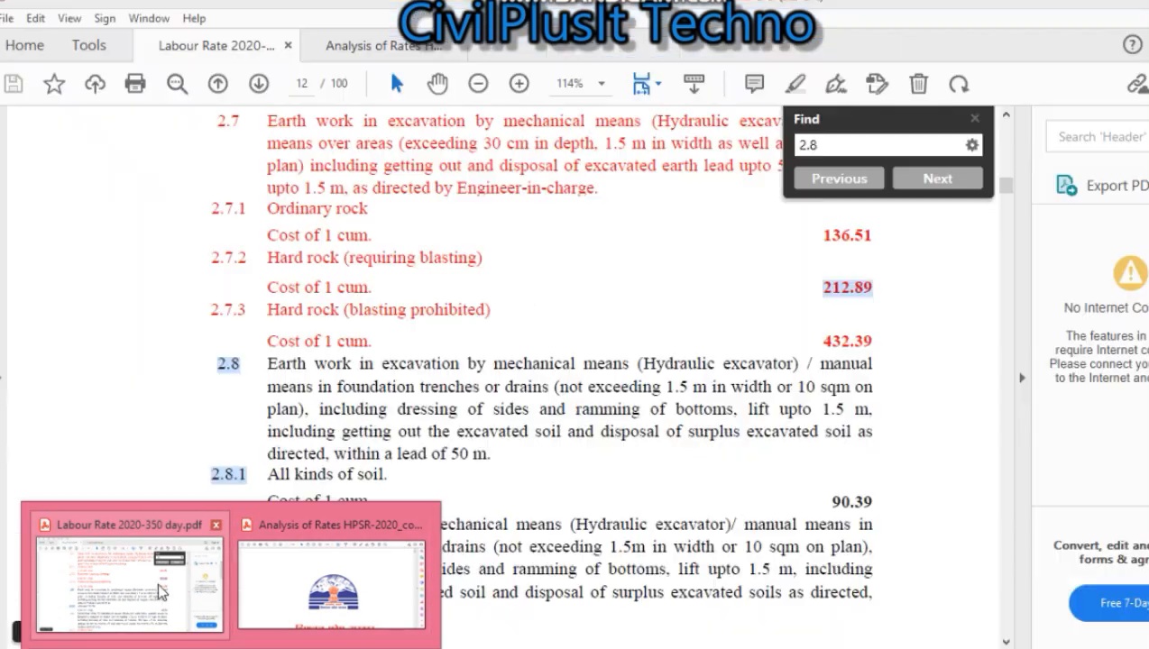
left_click(160, 591)
scroll(734, 207, "up", 1)
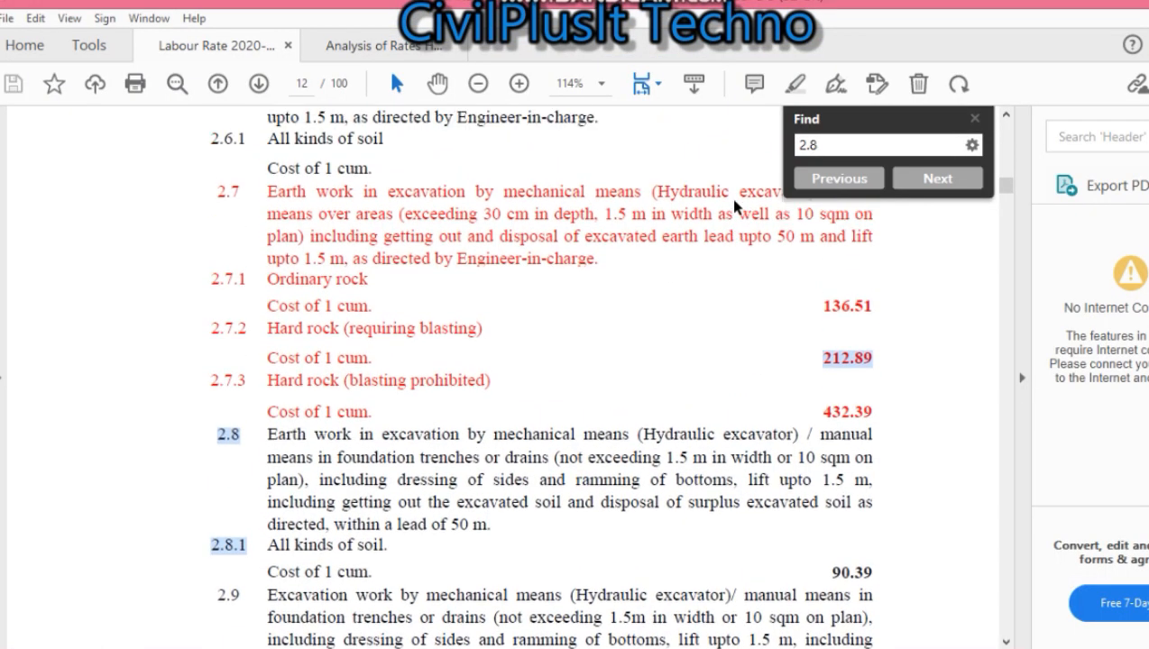
scroll(734, 207, "down", 1)
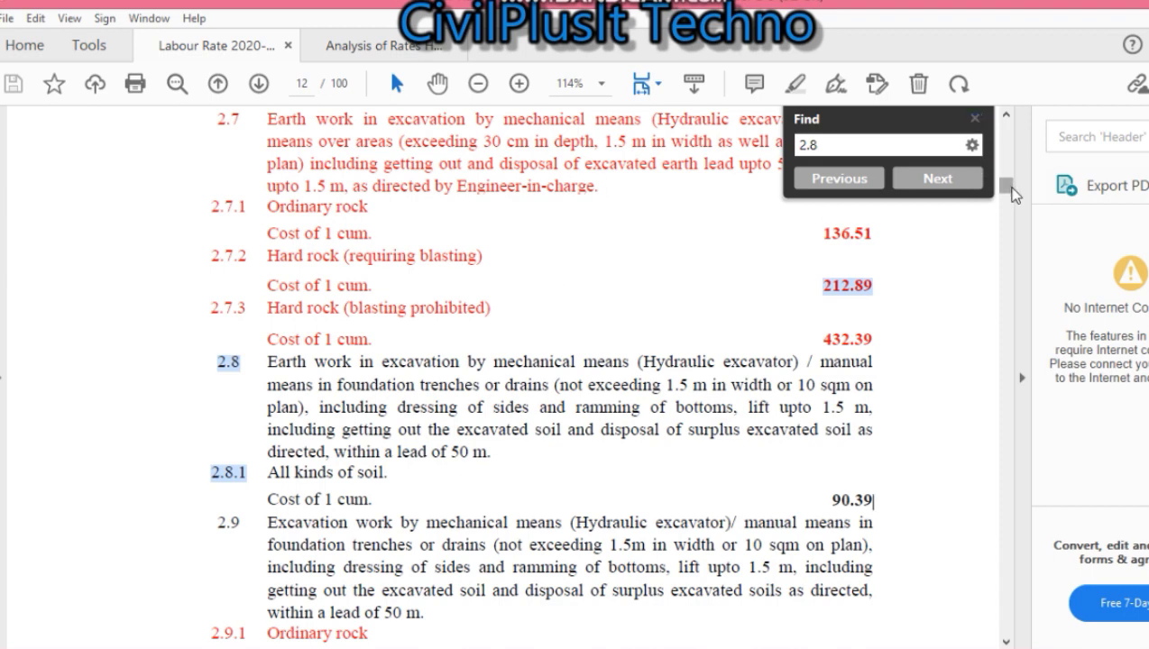
Return to the first page of the labour rate schedule and highlight the line "WAGE RATE 350/PER DAY".
left_click(1007, 118)
left_click_drag(1007, 184, 1006, 124)
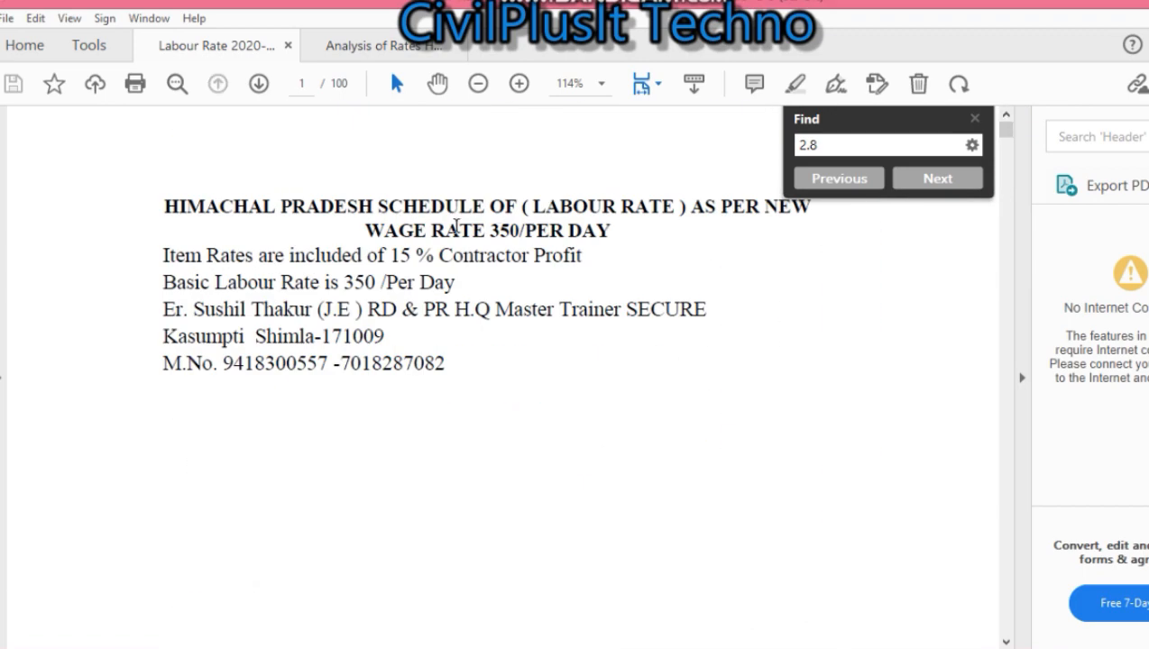
left_click_drag(364, 231, 616, 231)
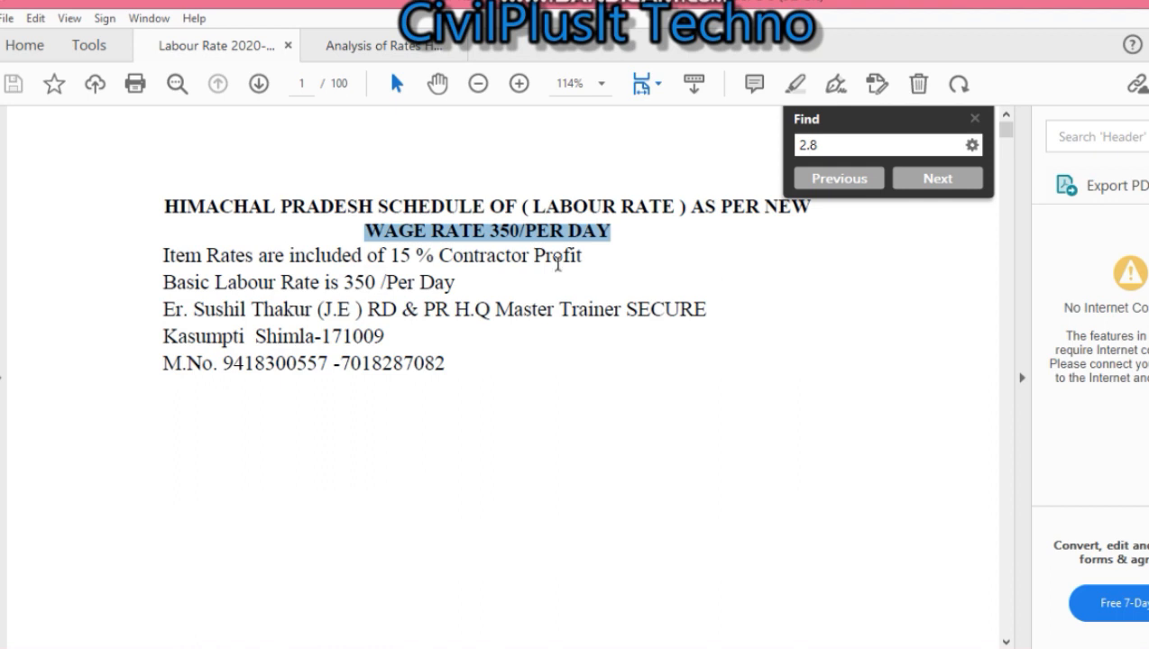
scroll(576, 307, "down", 2)
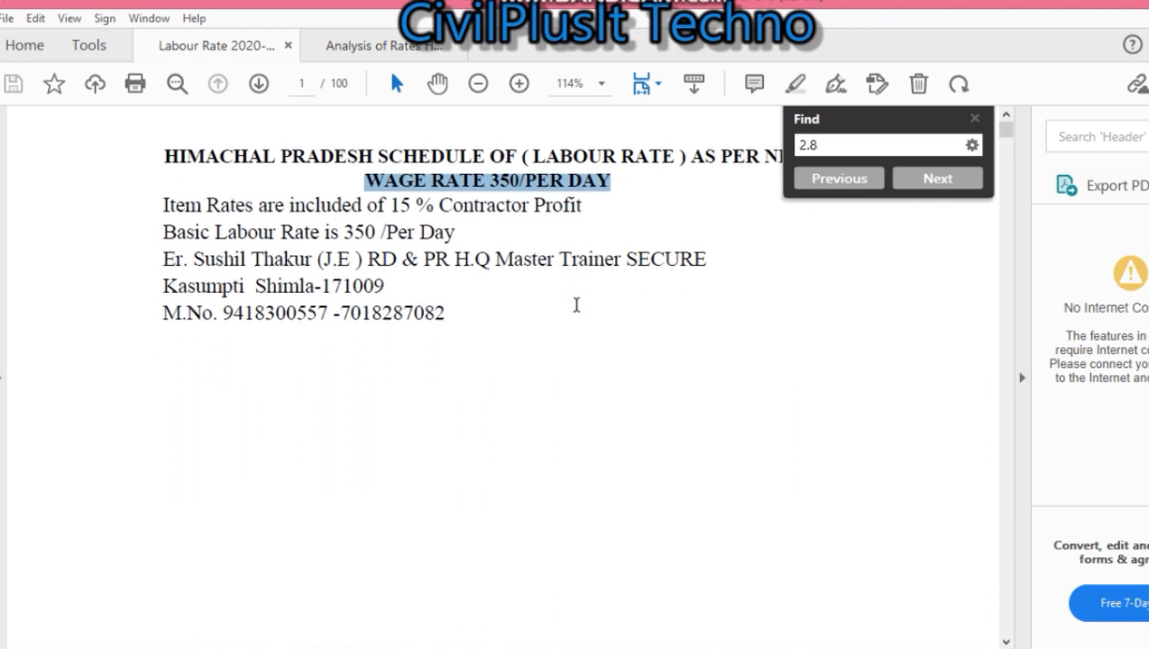
scroll(576, 304, "up", 2)
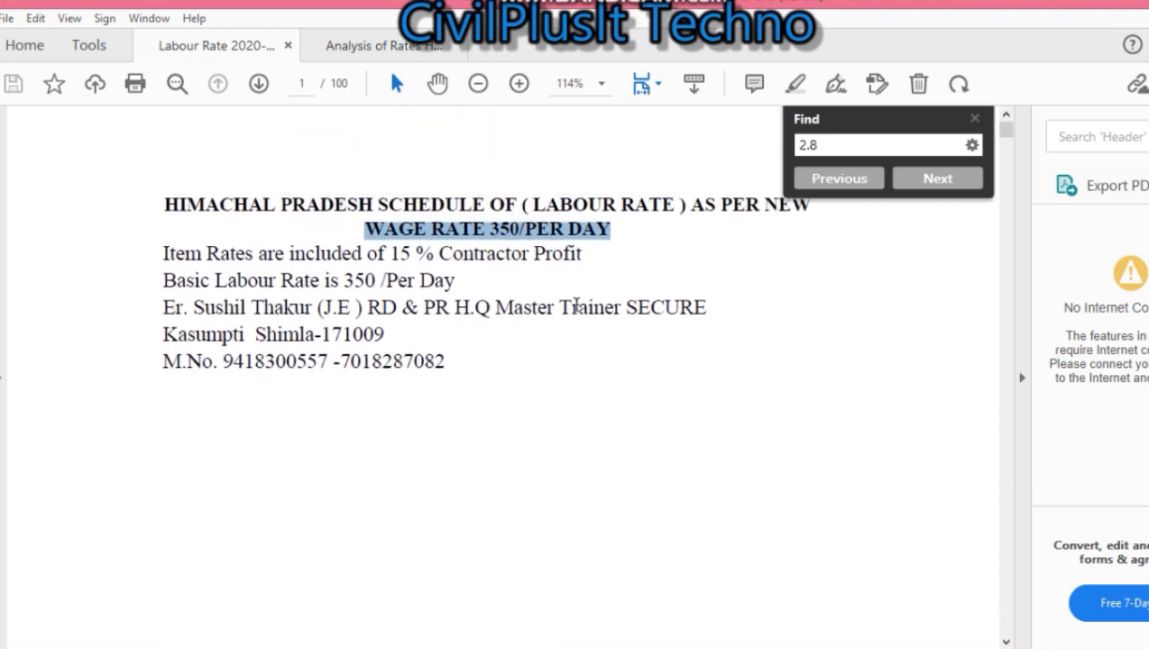
scroll(576, 307, "down", 1)
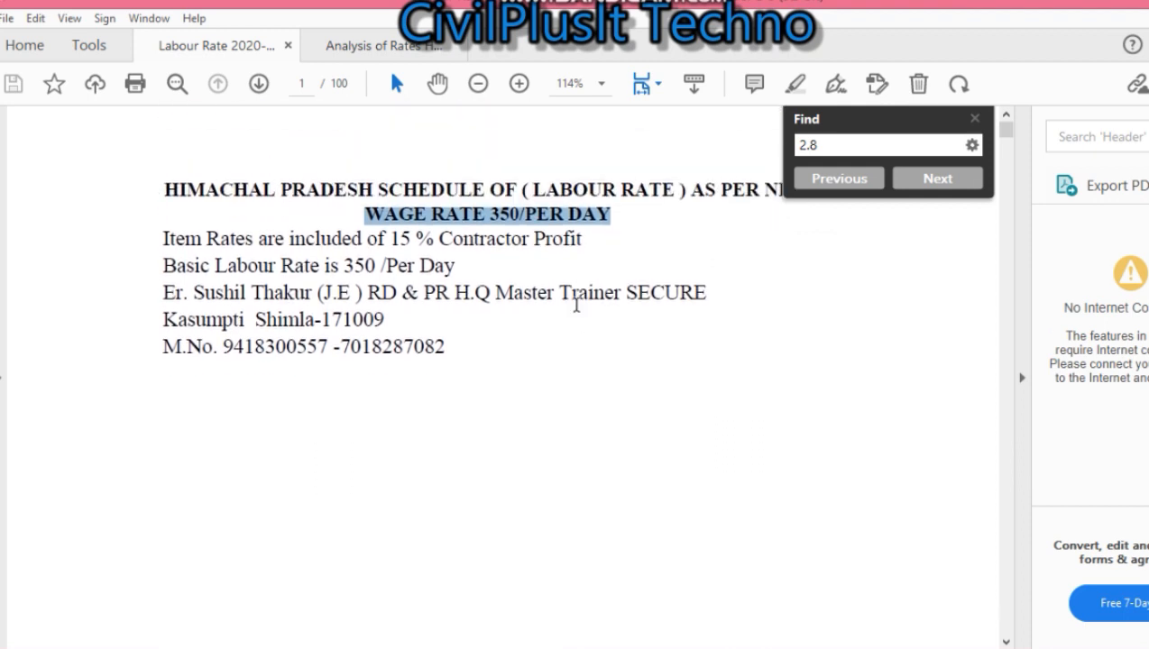
scroll(576, 308, "up", 1)
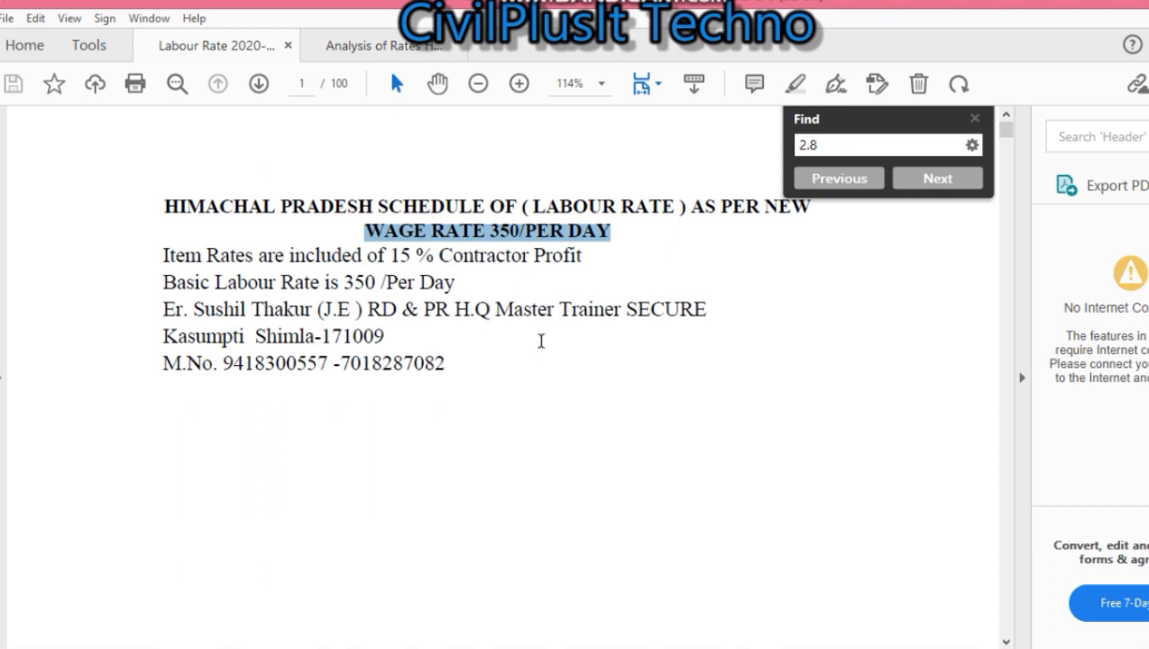
scroll(543, 356, "down", 1)
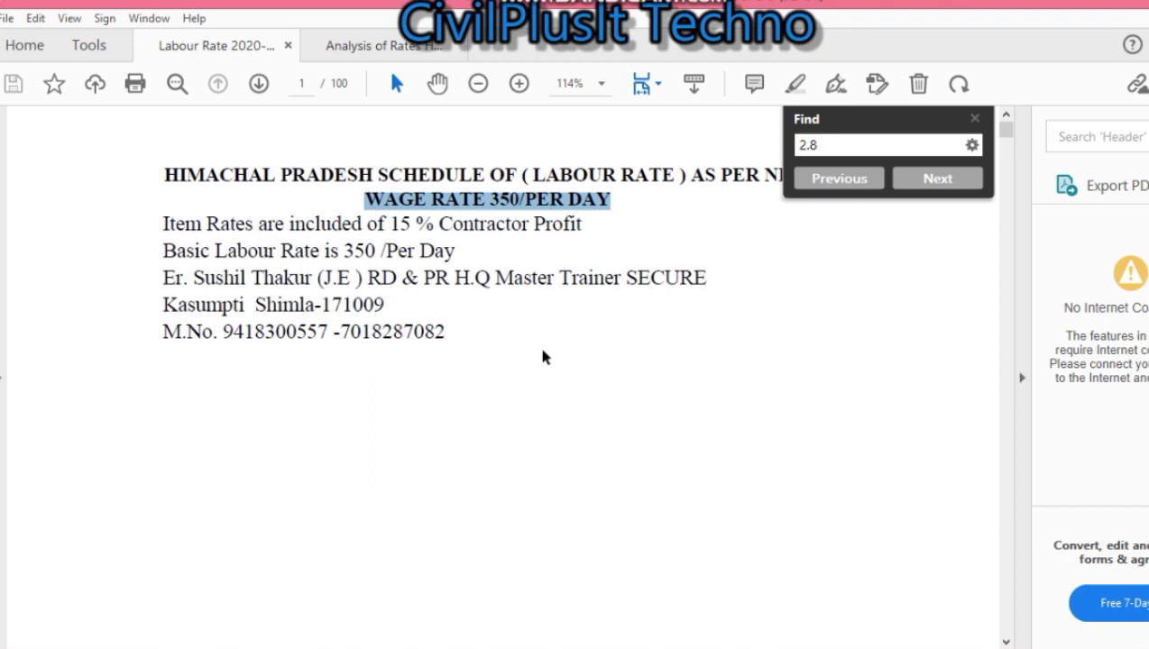
Find item 2.8 again, highlight the cost of 2.8.1 "All kinds of soil", and clear the selection.
left_click(937, 178)
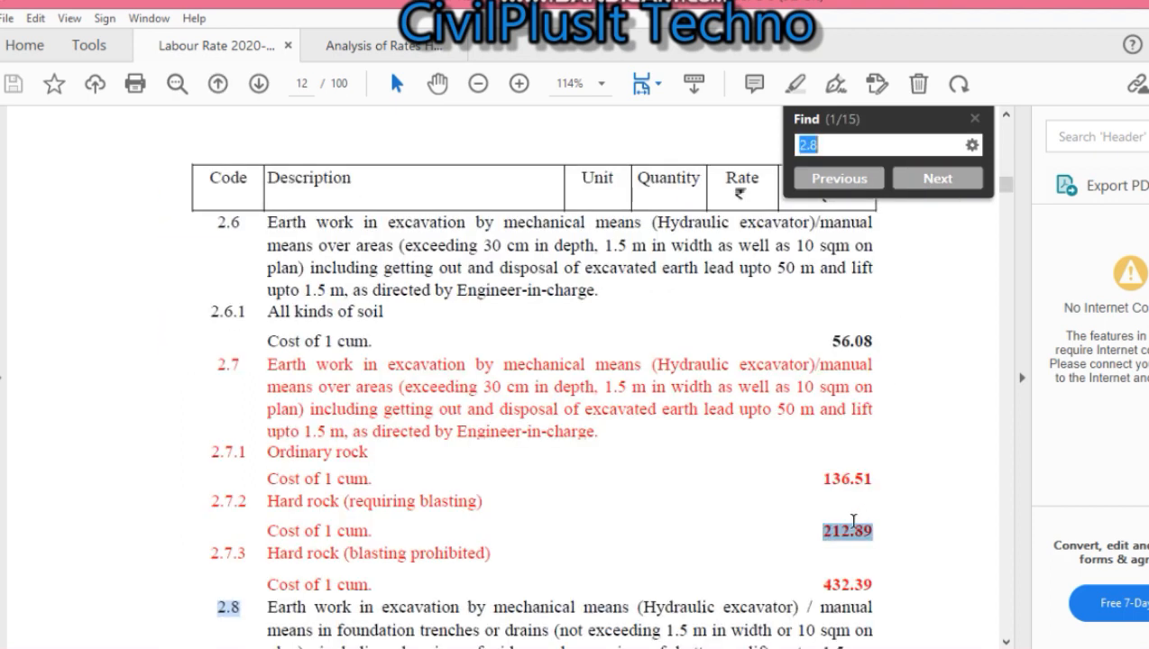
scroll(764, 541, "down", 5)
scroll(764, 536, "down", 2)
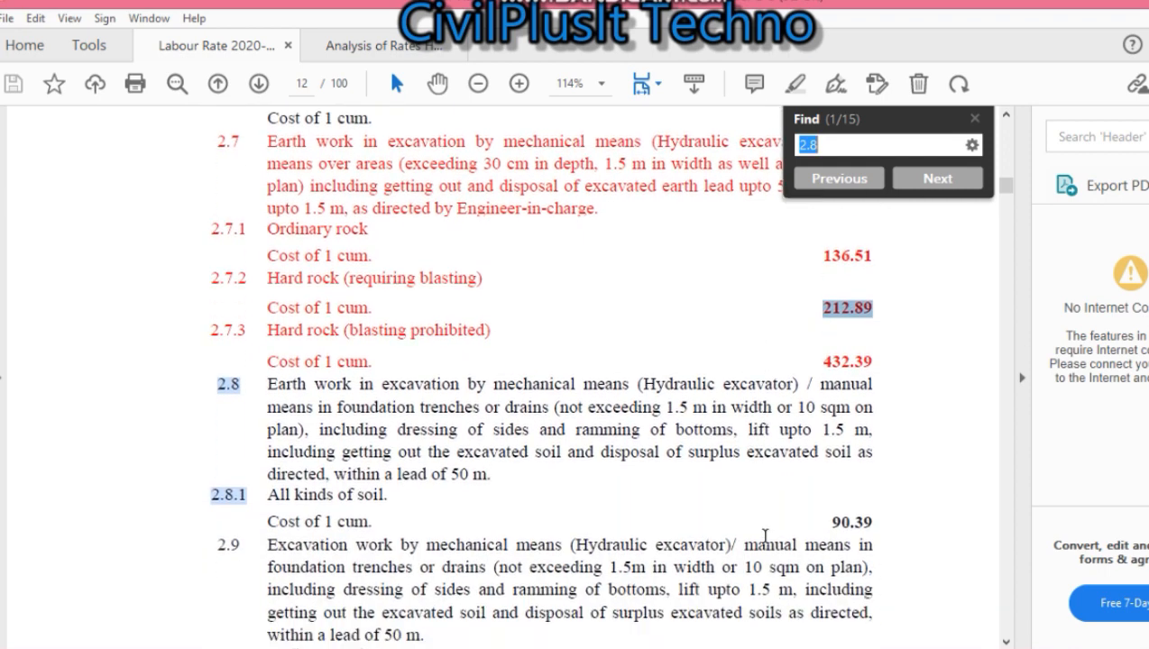
left_click_drag(817, 523, 886, 525)
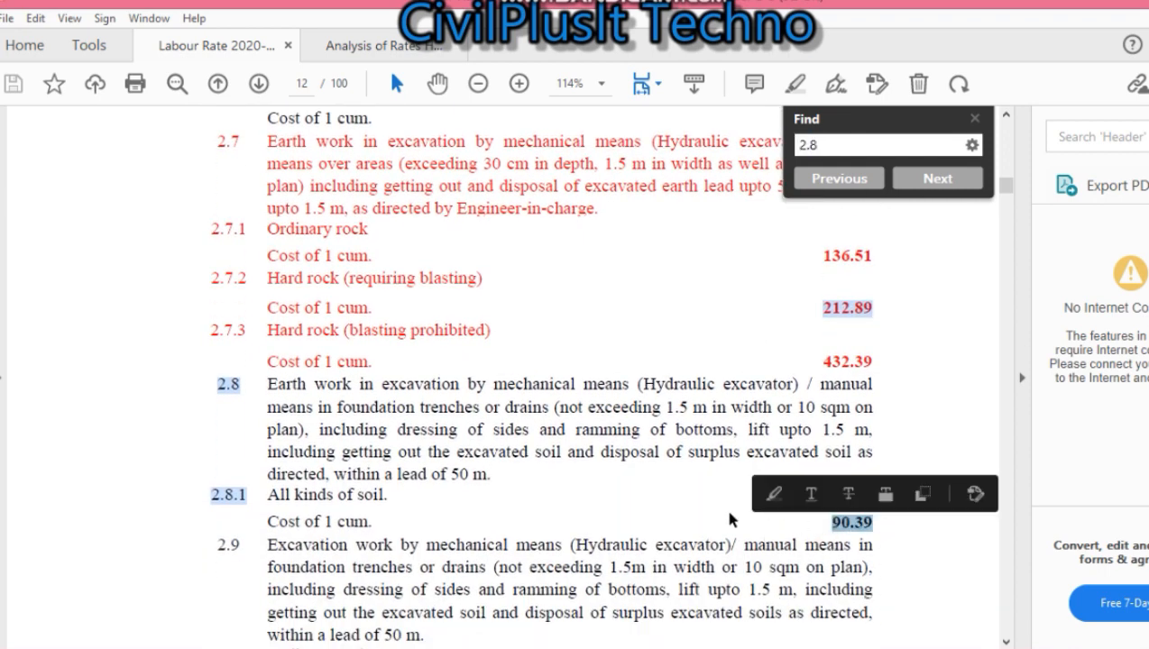
left_click(679, 509)
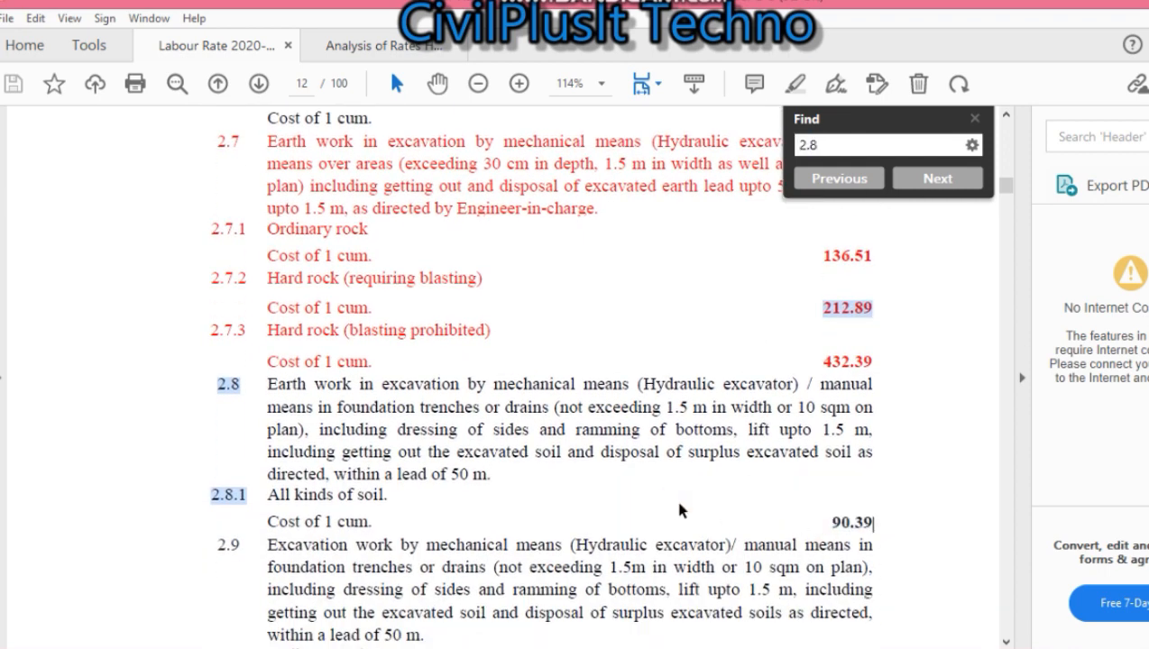
Open the Analysis of Rates document, highlight "ANALYSIS OF RATES 2020" on its cover, and clear the selection.
left_click(372, 50)
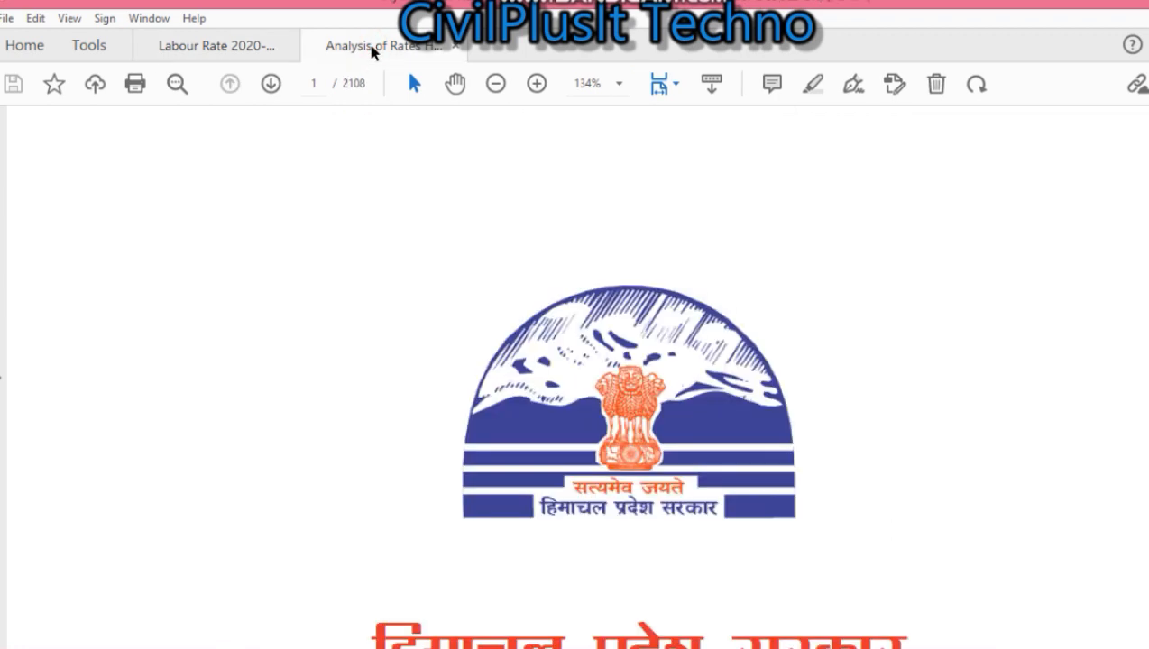
scroll(612, 332, "down", 5)
scroll(613, 331, "down", 4)
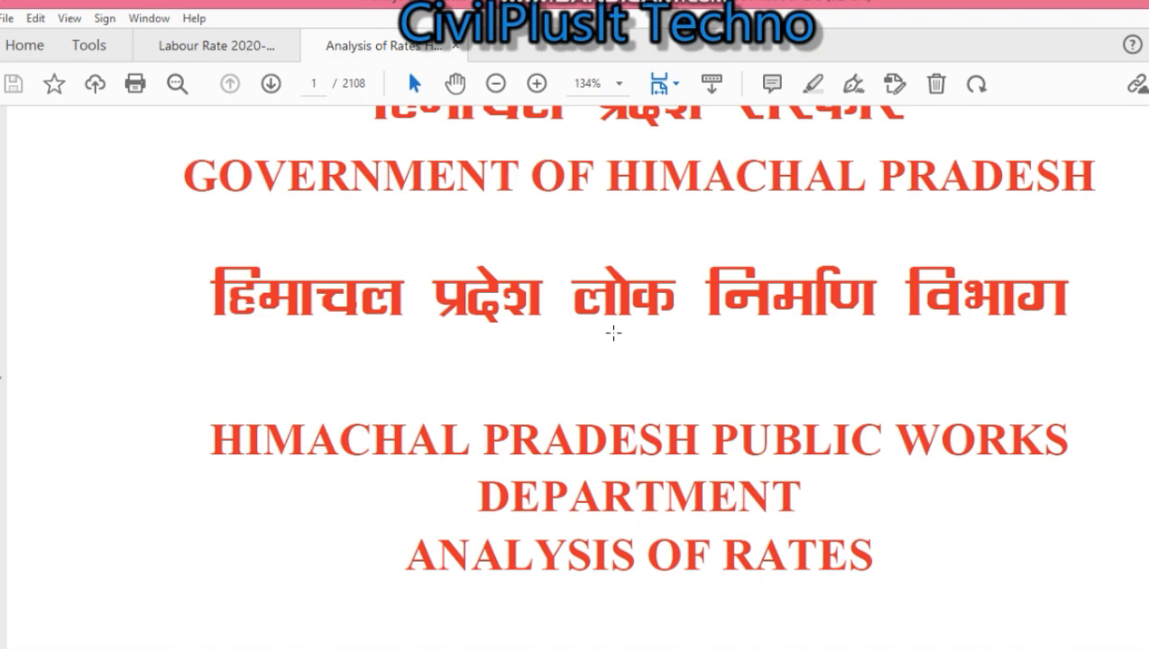
scroll(613, 332, "down", 2)
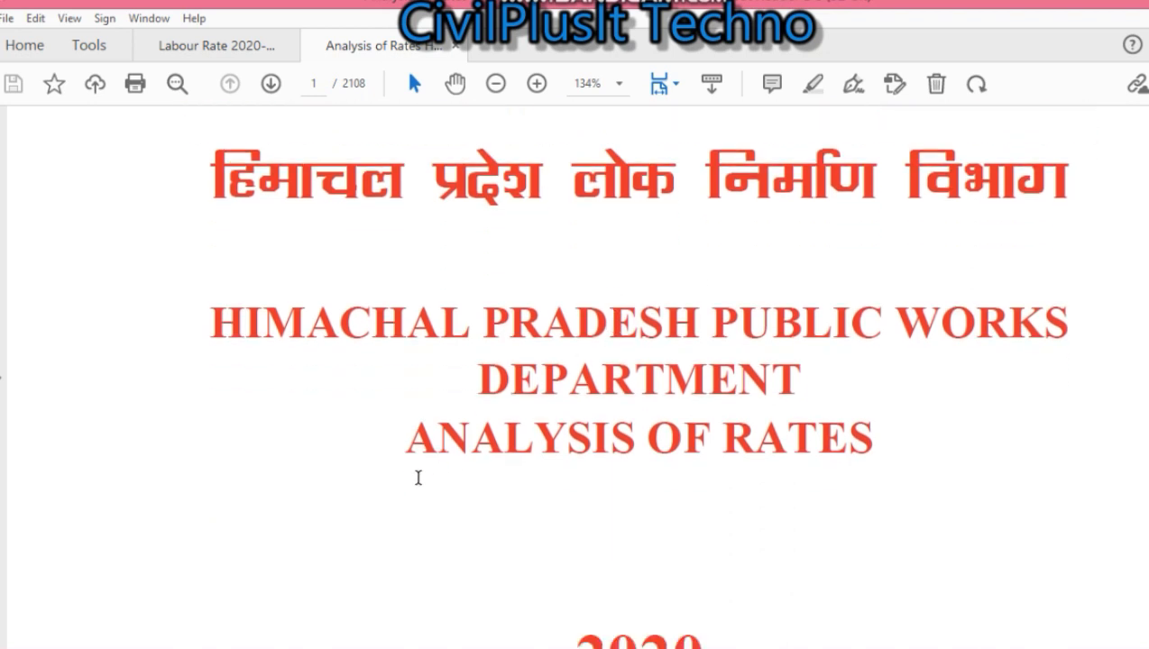
left_click_drag(403, 442, 903, 436)
scroll(907, 437, "down", 4)
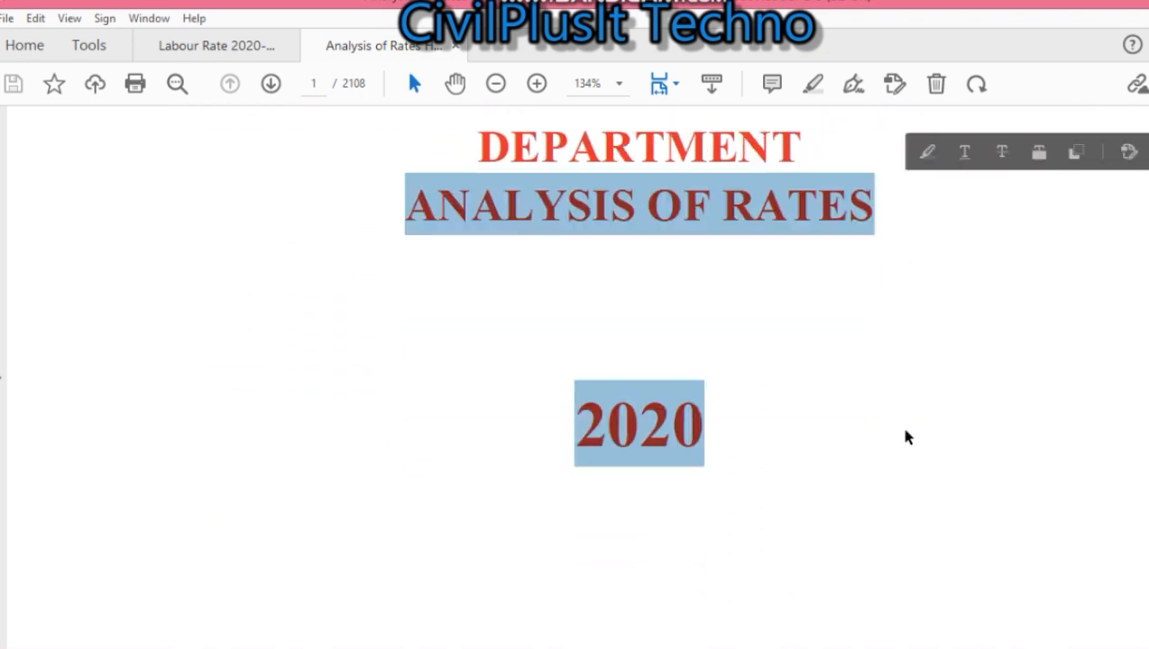
left_click(726, 441)
Look through the contents page listing the basic rates and the sub-heads with their page numbers.
scroll(728, 441, "down", 8)
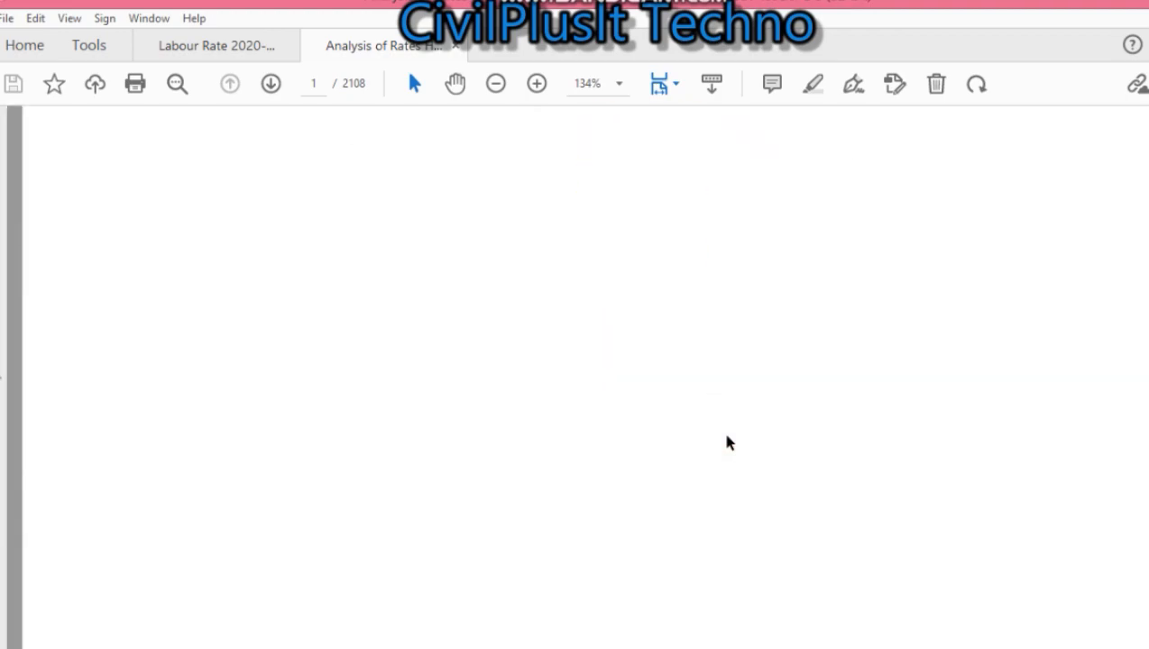
scroll(729, 442, "down", 12)
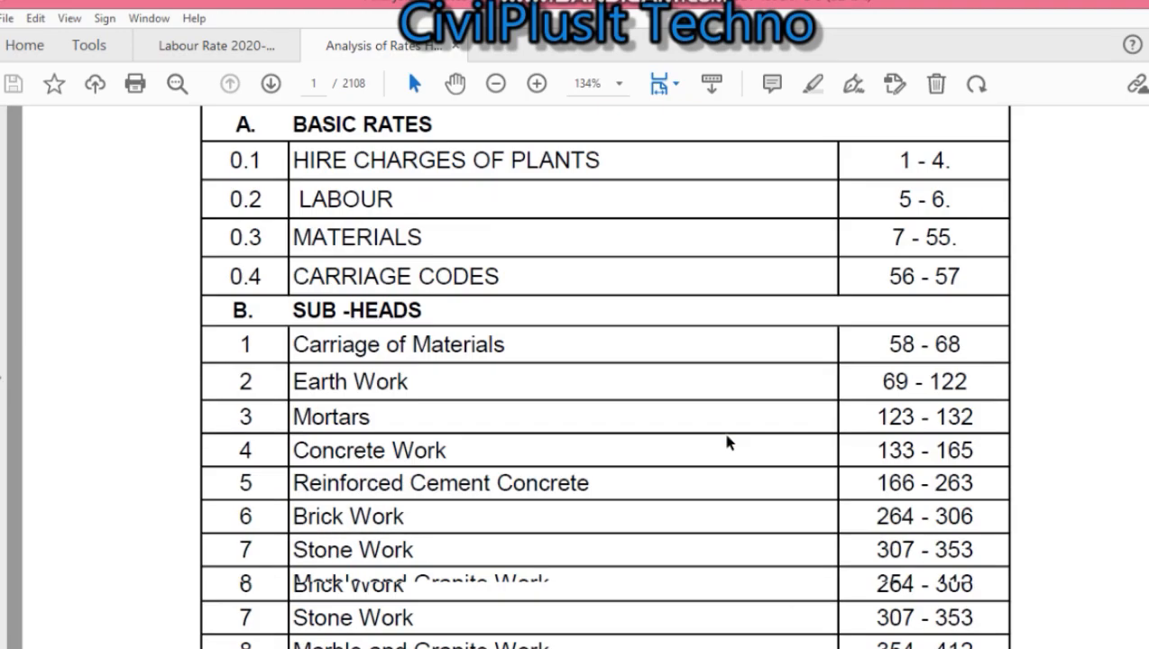
scroll(728, 442, "up", 3)
scroll(729, 442, "up", 6)
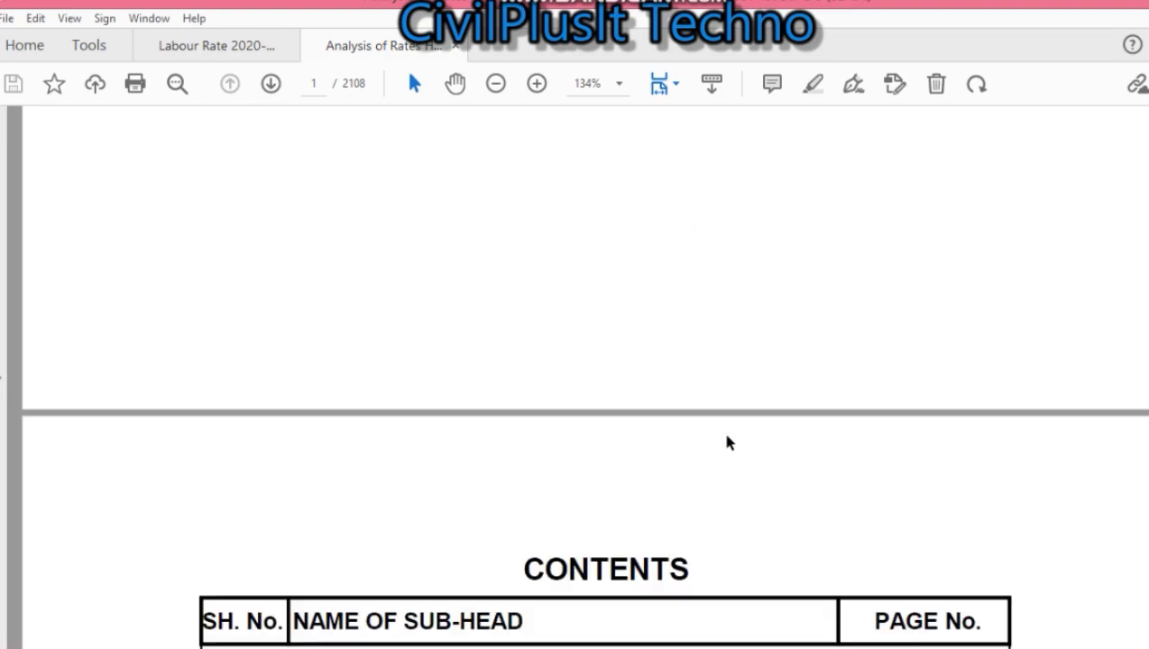
scroll(729, 443, "up", 4)
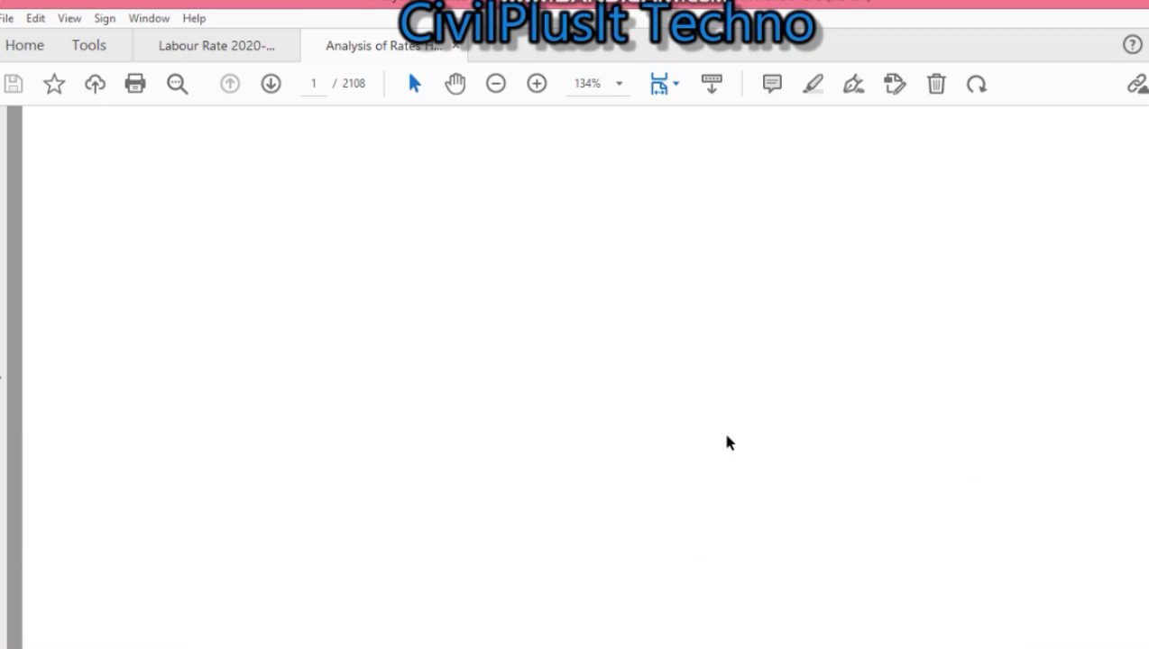
scroll(729, 443, "down", 5)
Search the Analysis of Rates document for 2.8 and step through the successive matches.
key("ctrl+f")
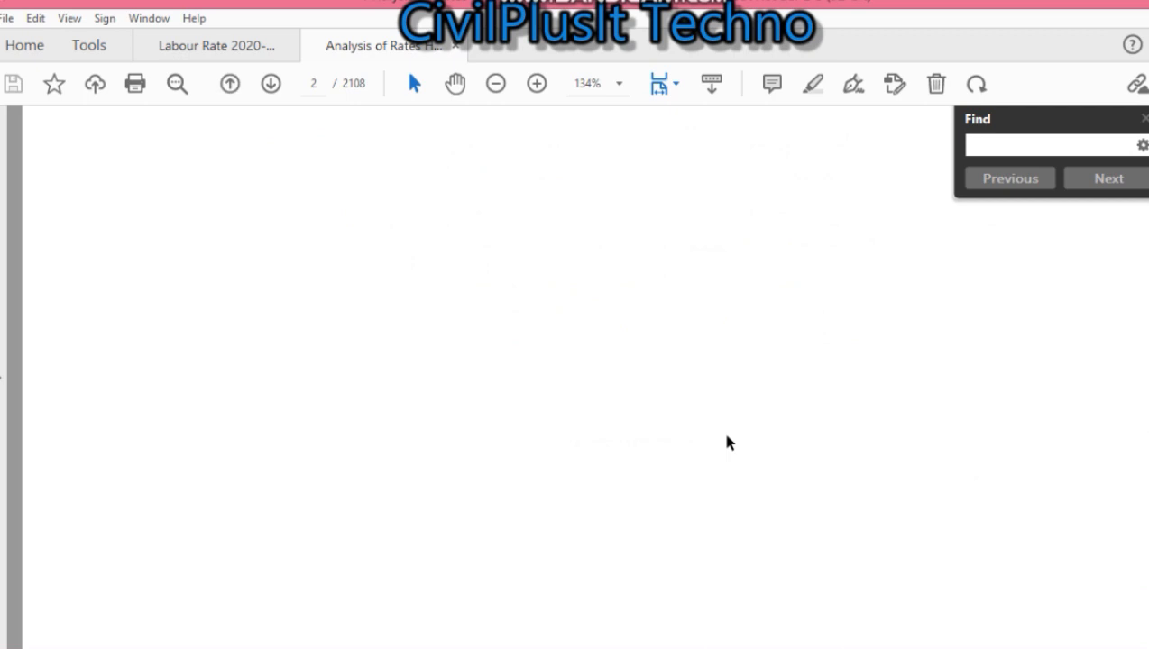
type("2.8")
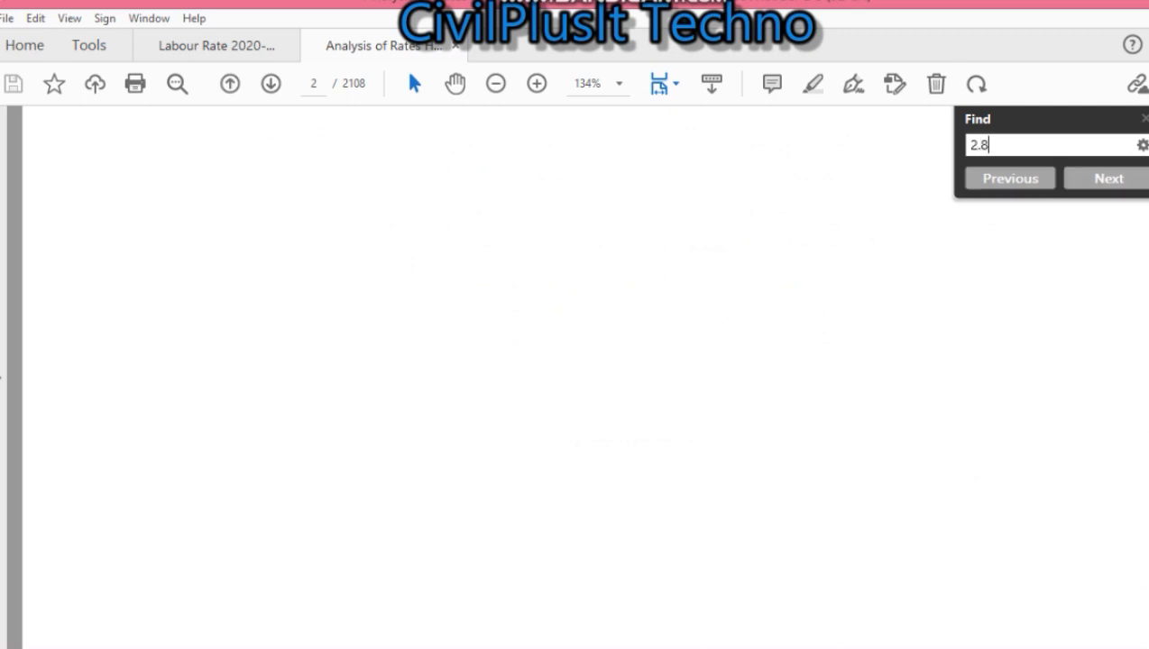
key("Return")
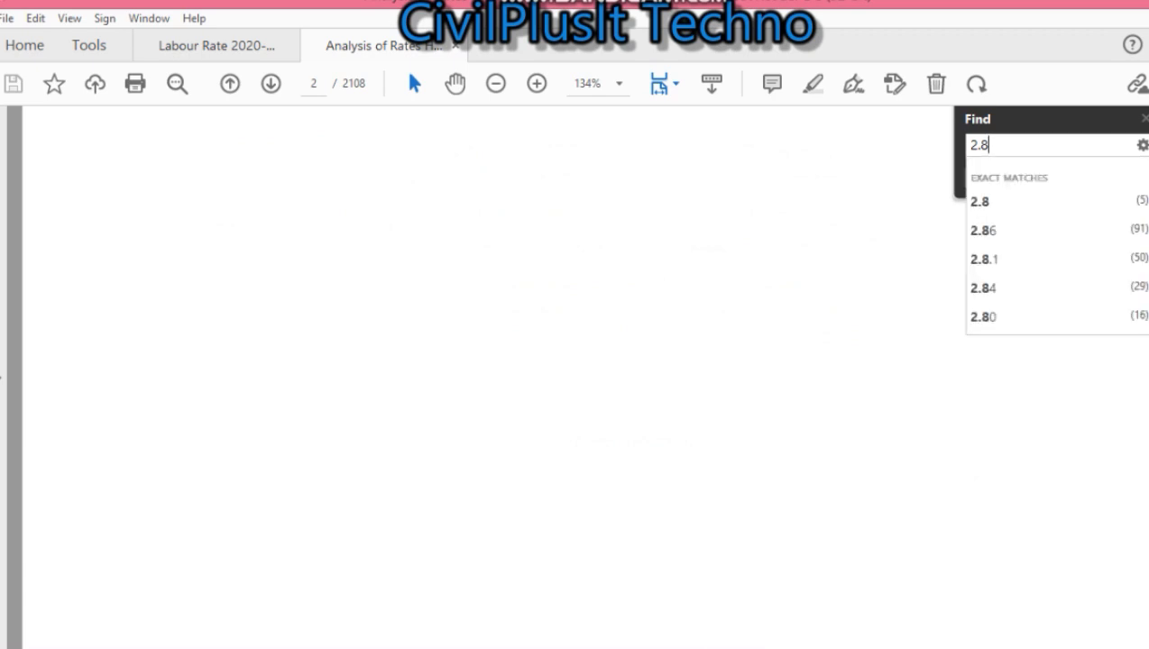
left_click(1034, 200)
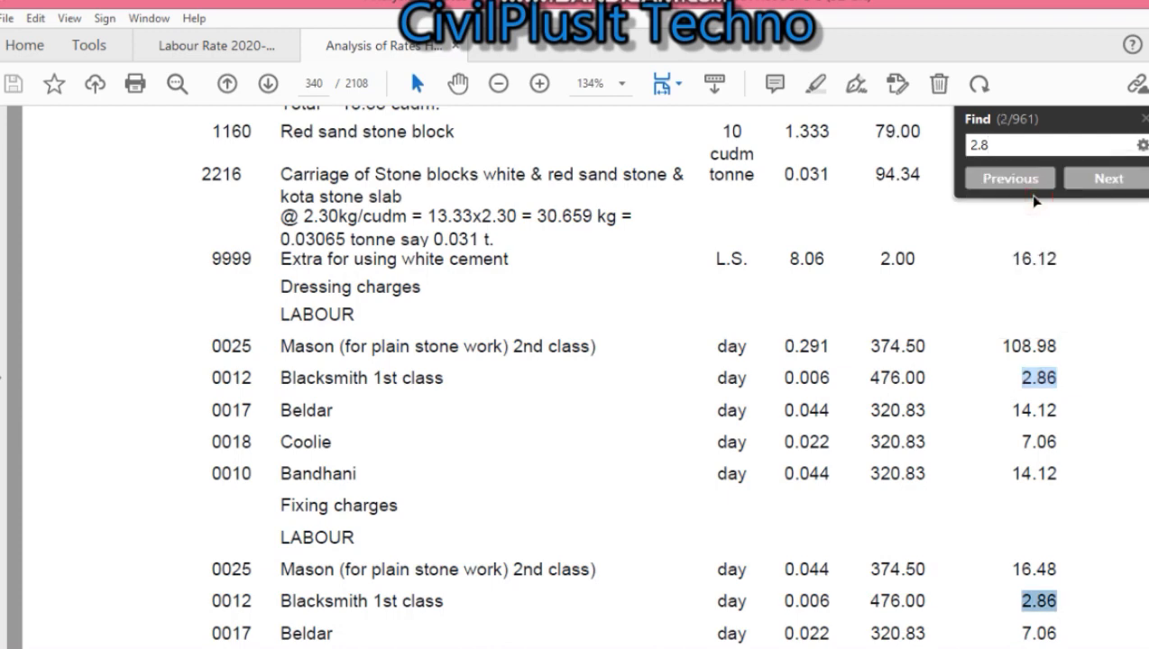
left_click(1107, 180)
left_click(1107, 179)
left_click(1107, 180)
left_click(1108, 180)
left_click(1107, 179)
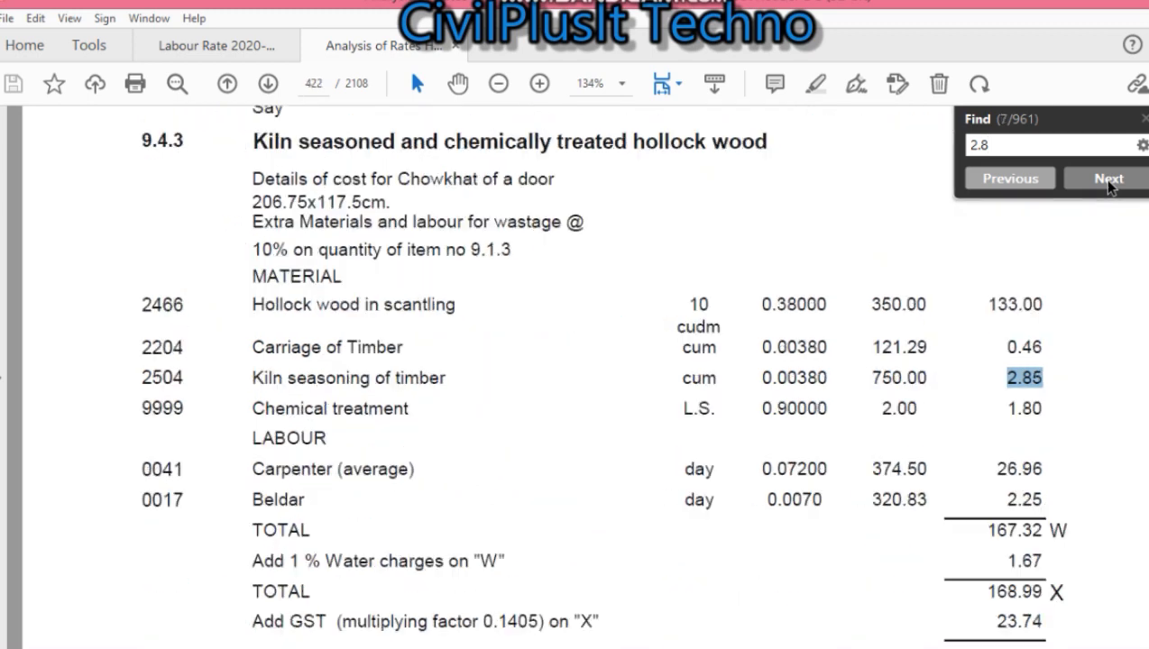
left_click(1107, 179)
left_click(1108, 180)
left_click(1107, 179)
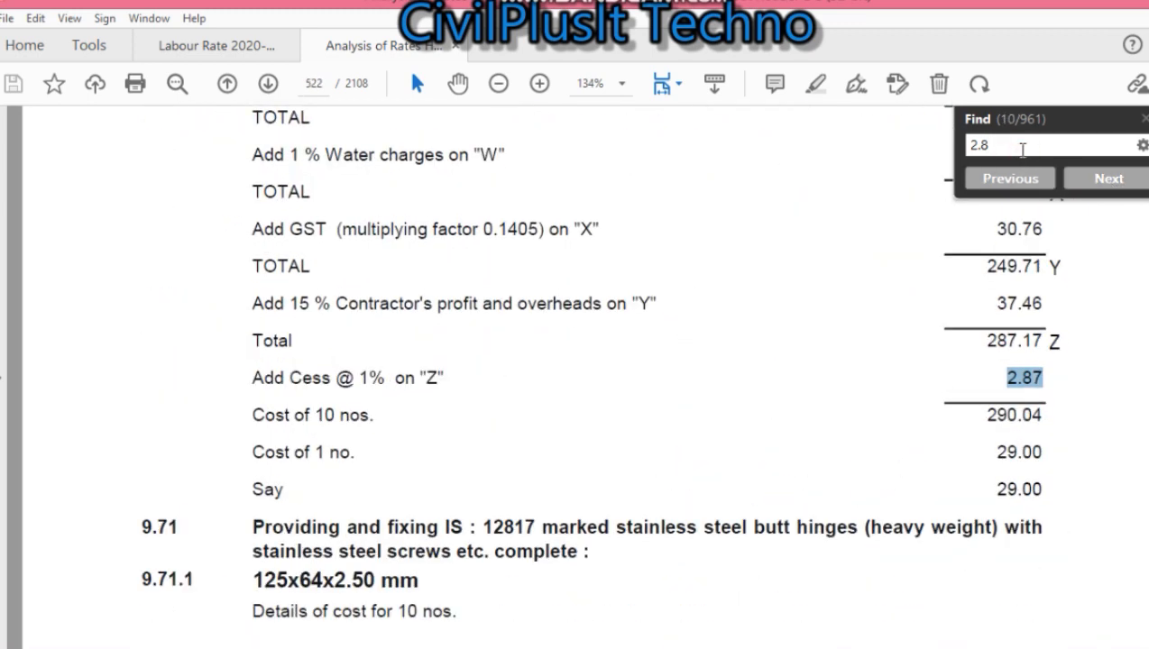
Narrow the search to the exact match 2.8 and step through the matches to the excavation item 2.8 for foundation trenches.
key("BackSpace")
type("8")
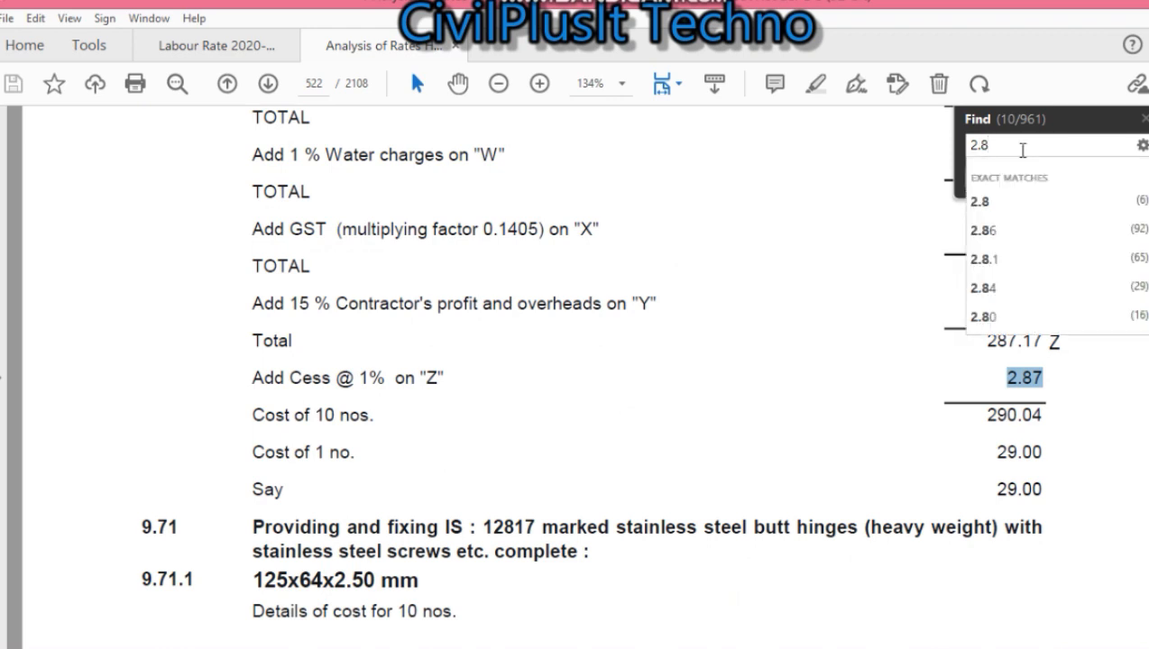
key("Down")
key("Return")
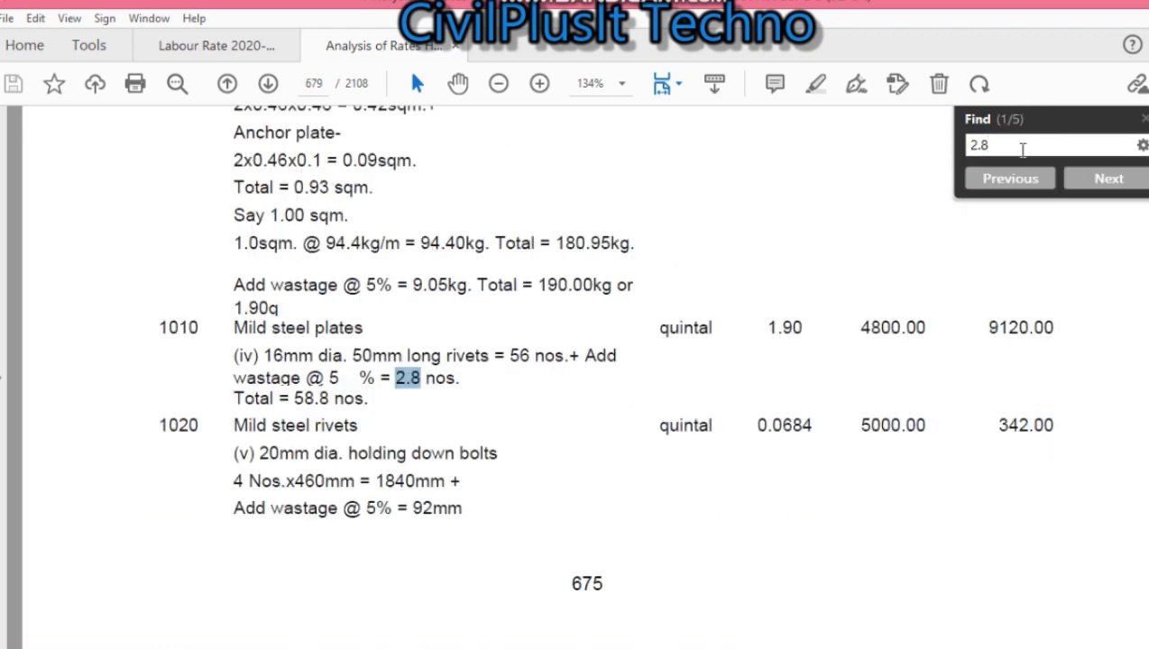
scroll(1022, 149, "down", 10)
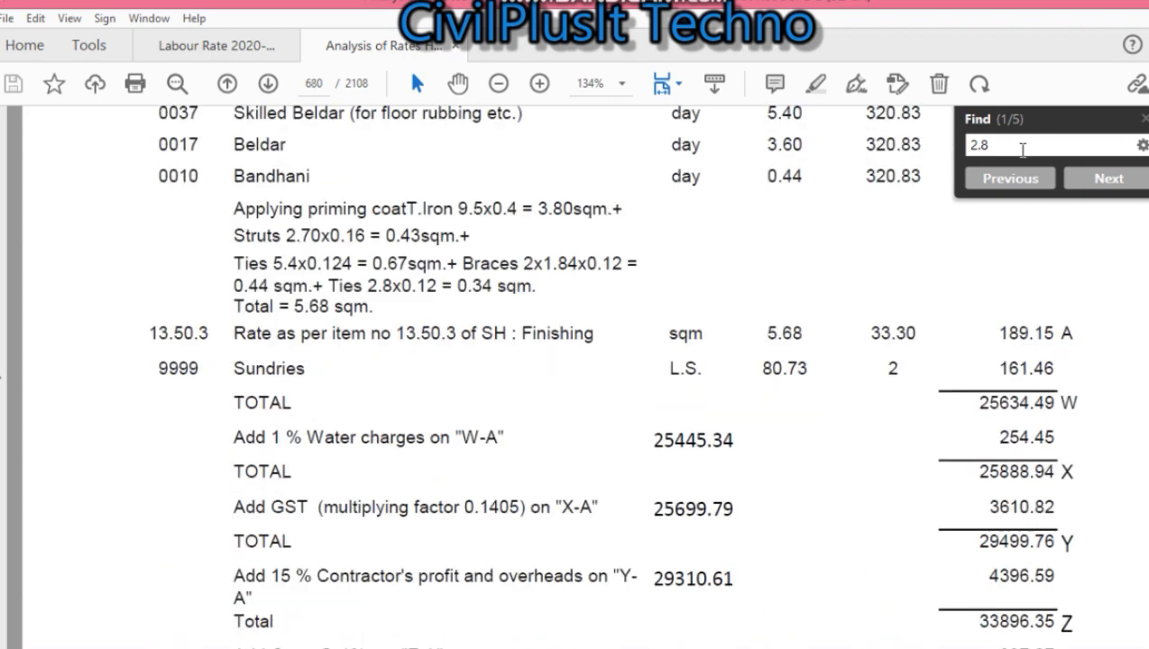
scroll(1023, 149, "down", 5)
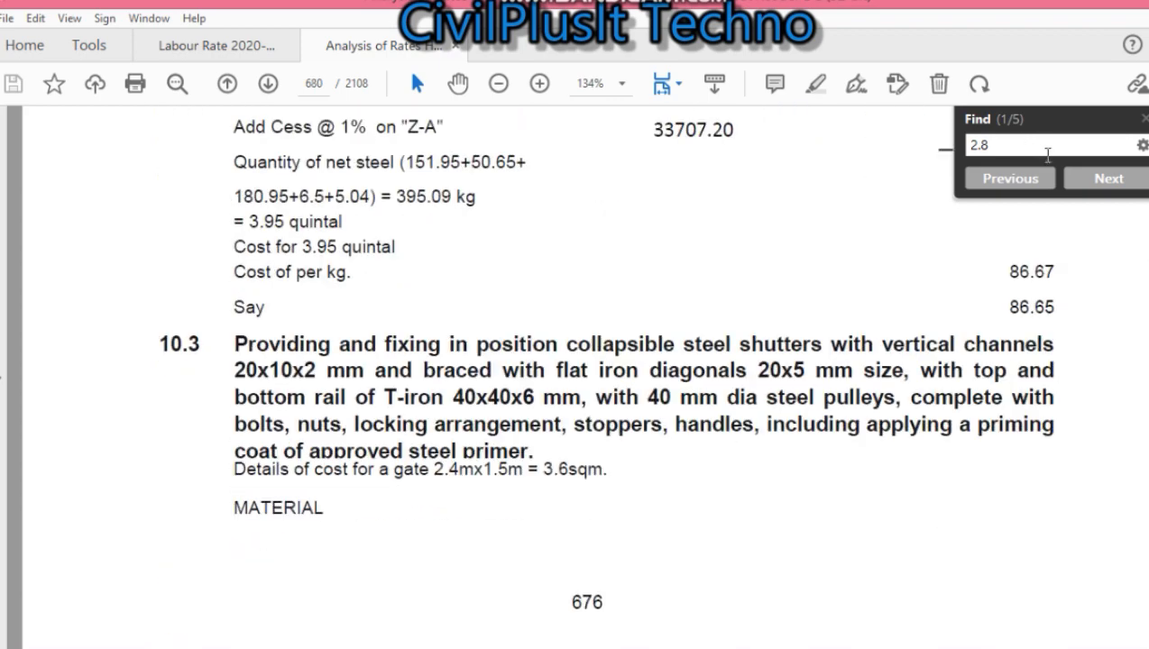
left_click(1096, 179)
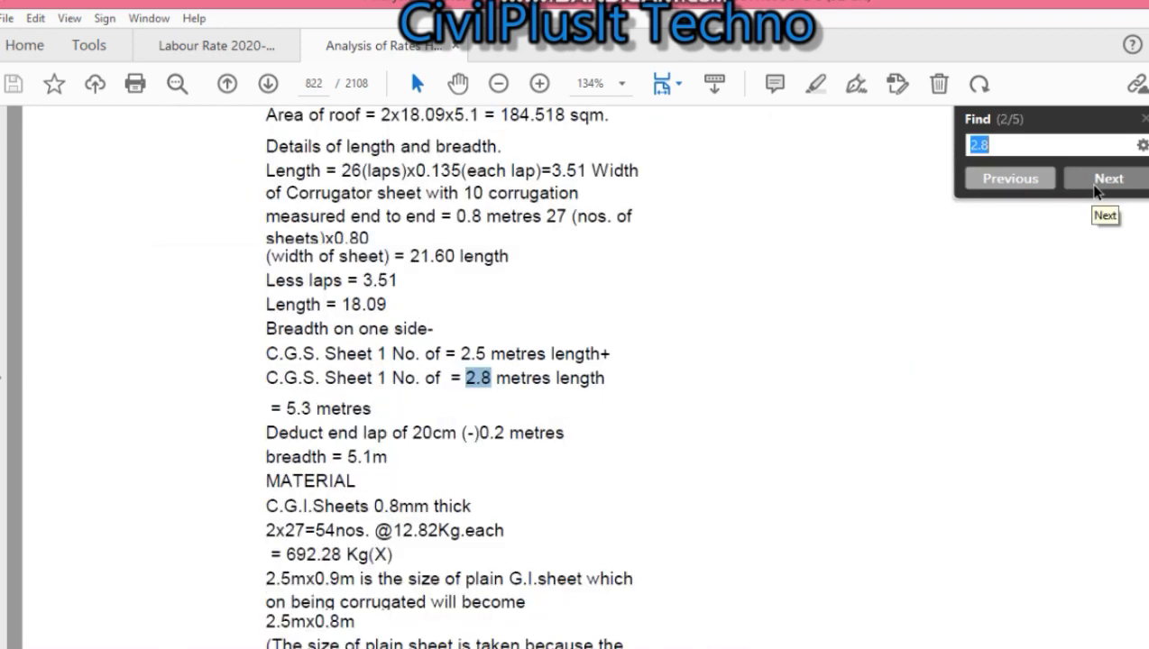
left_click(1096, 179)
left_click(1096, 179)
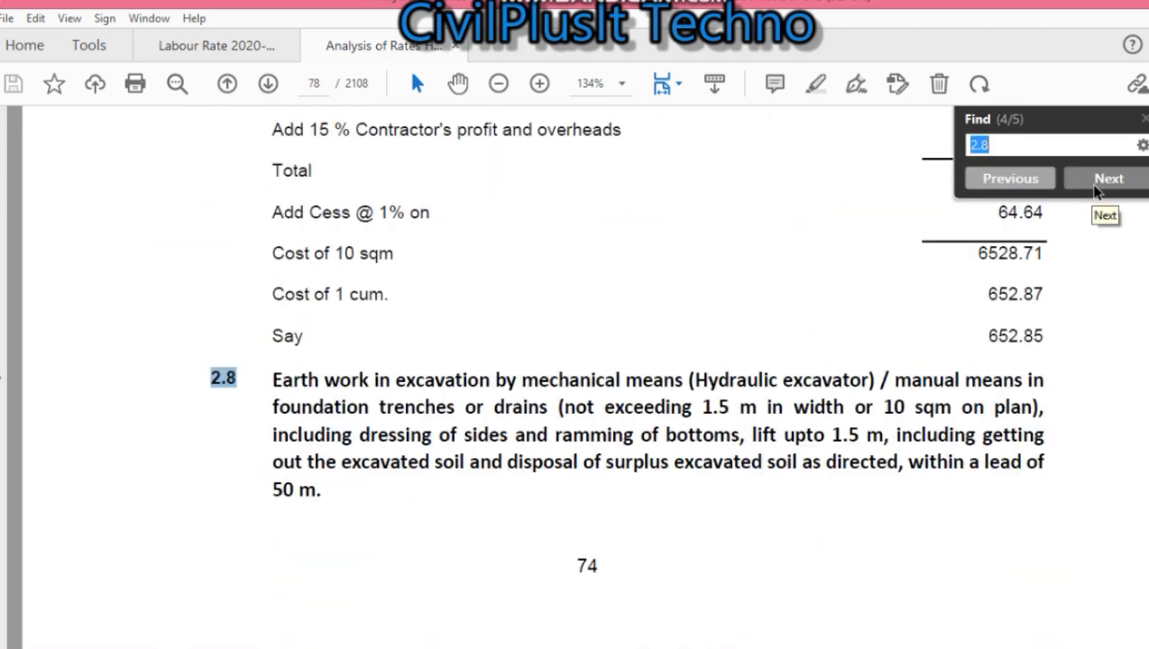
Highlight the description of excavation item 2.8 and review the cost breakdown of sub-item 2.8.1 for all kinds of soil.
left_click_drag(245, 382, 1052, 476)
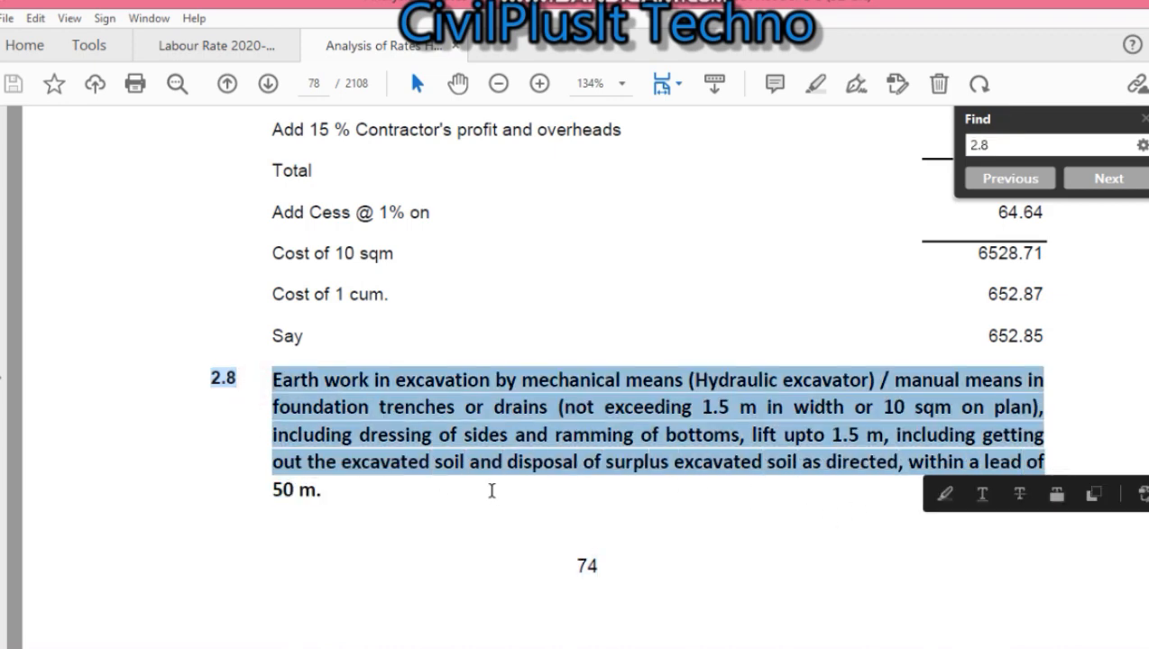
scroll(492, 491, "down", 5)
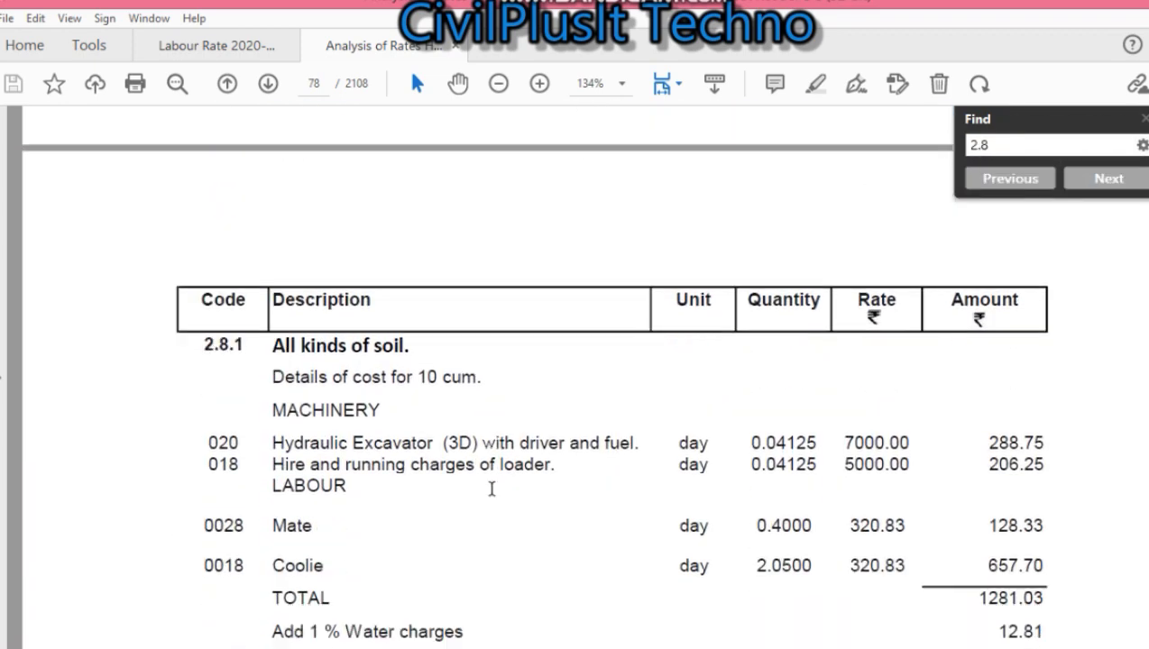
scroll(492, 490, "down", 5)
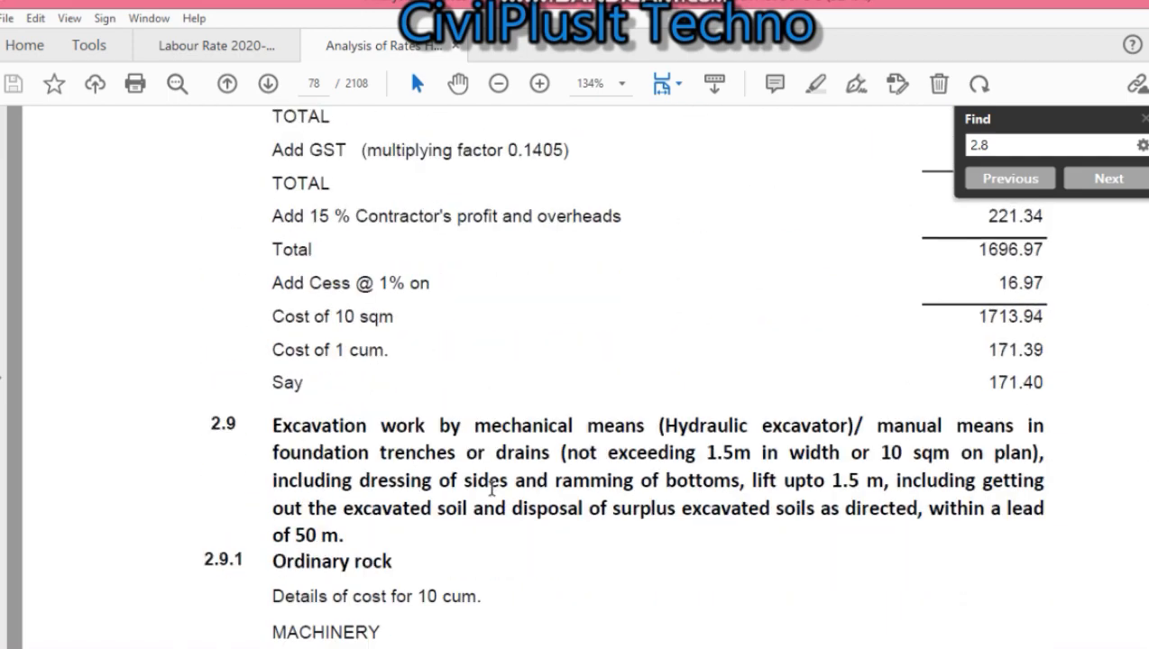
scroll(491, 488, "up", 3)
scroll(491, 488, "up", 2)
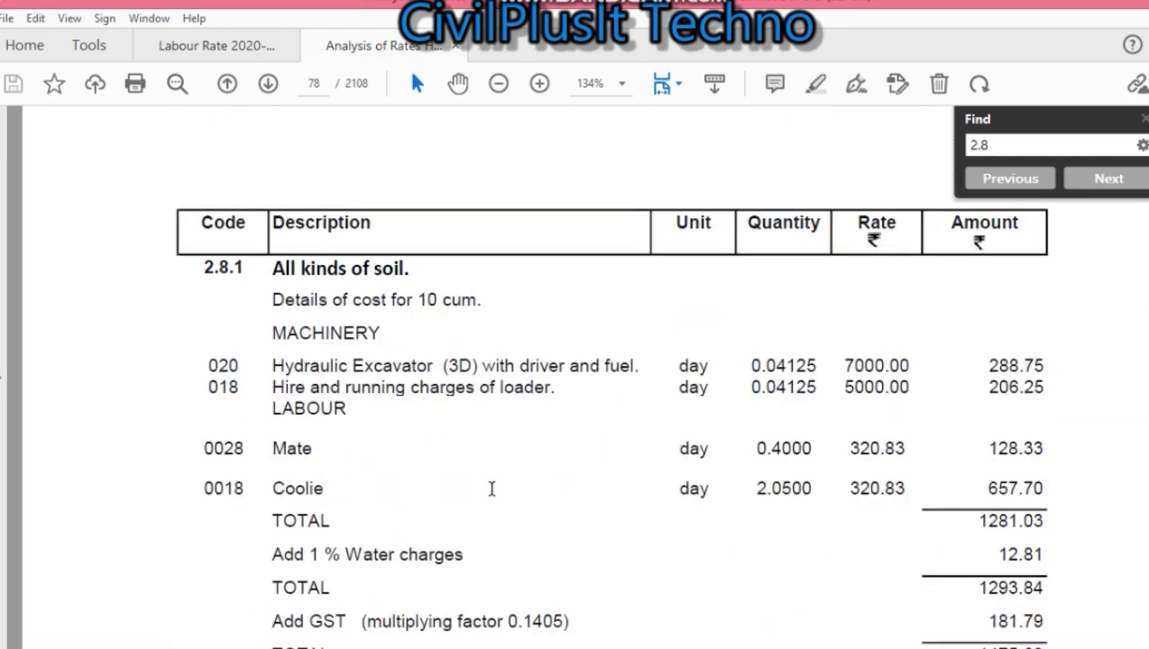
scroll(492, 488, "down", 1)
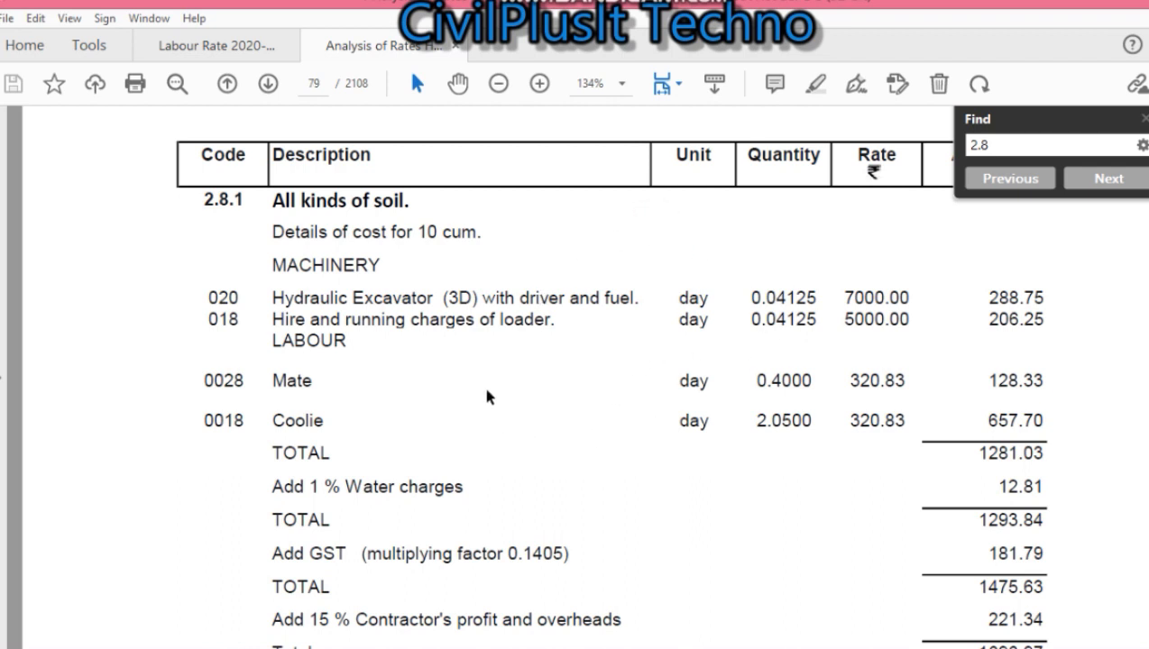
scroll(487, 396, "down", 1)
scroll(487, 397, "up", 2)
scroll(487, 397, "down", 1)
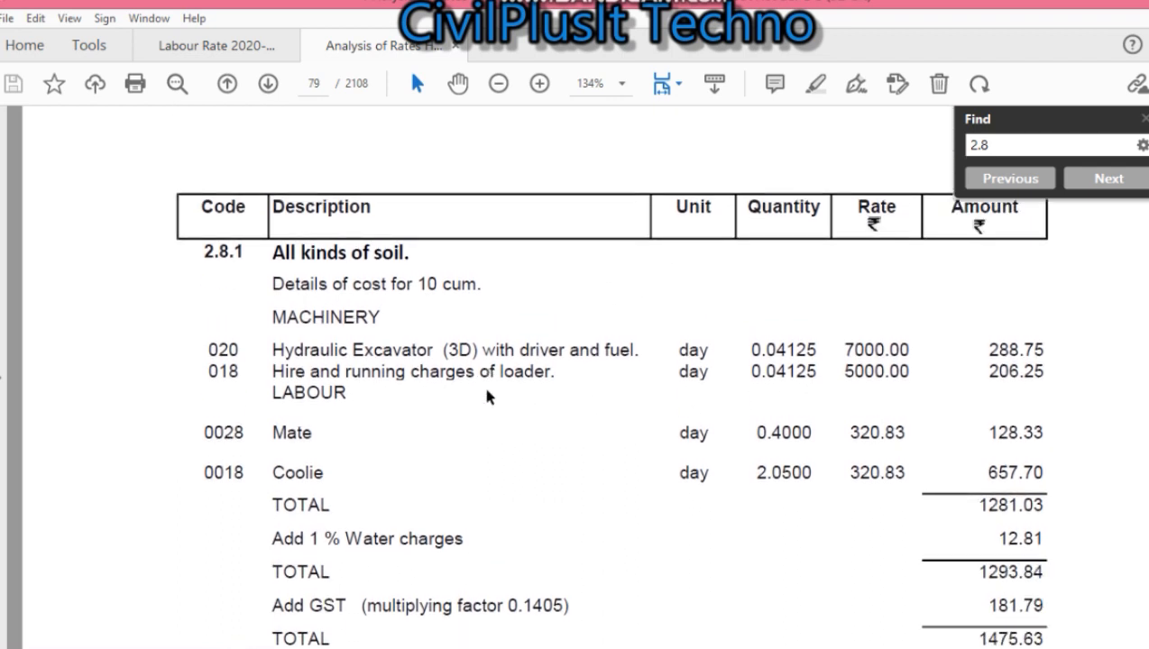
scroll(486, 397, "down", 1)
scroll(487, 397, "up", 1)
Switch to Excel, select the 1:4:8 concrete row's cement factor in Annexture-A, and return to item 4.1.8 in the Analysis of Rates document.
key("alt+Tab")
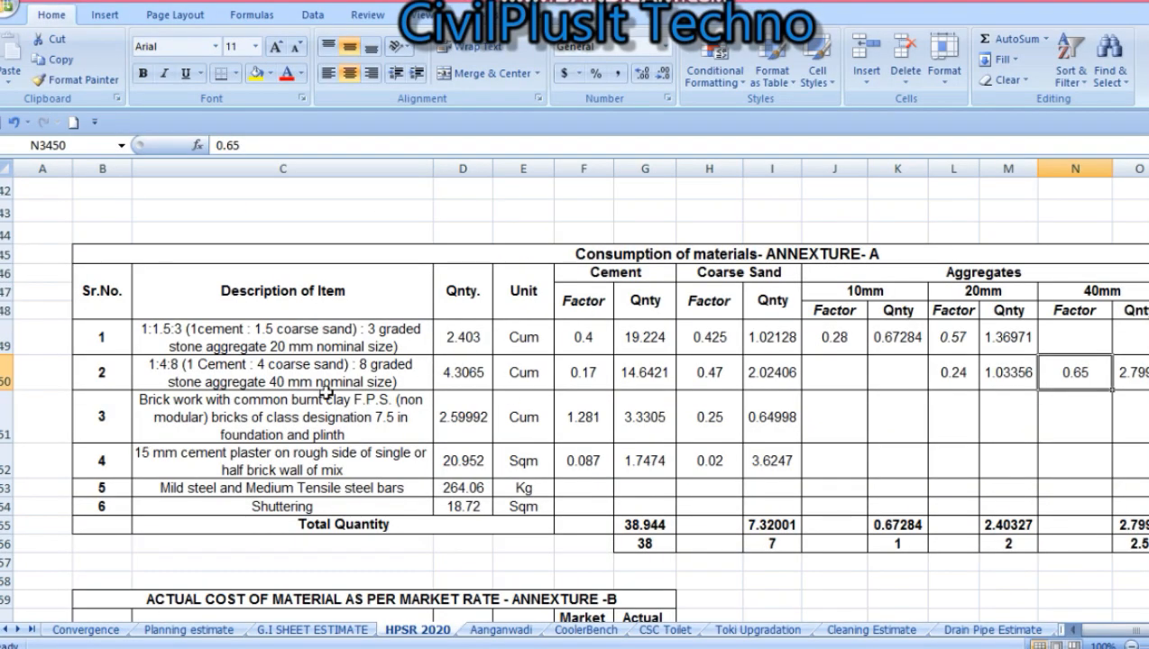
left_click_drag(206, 377, 597, 379)
left_click(596, 379)
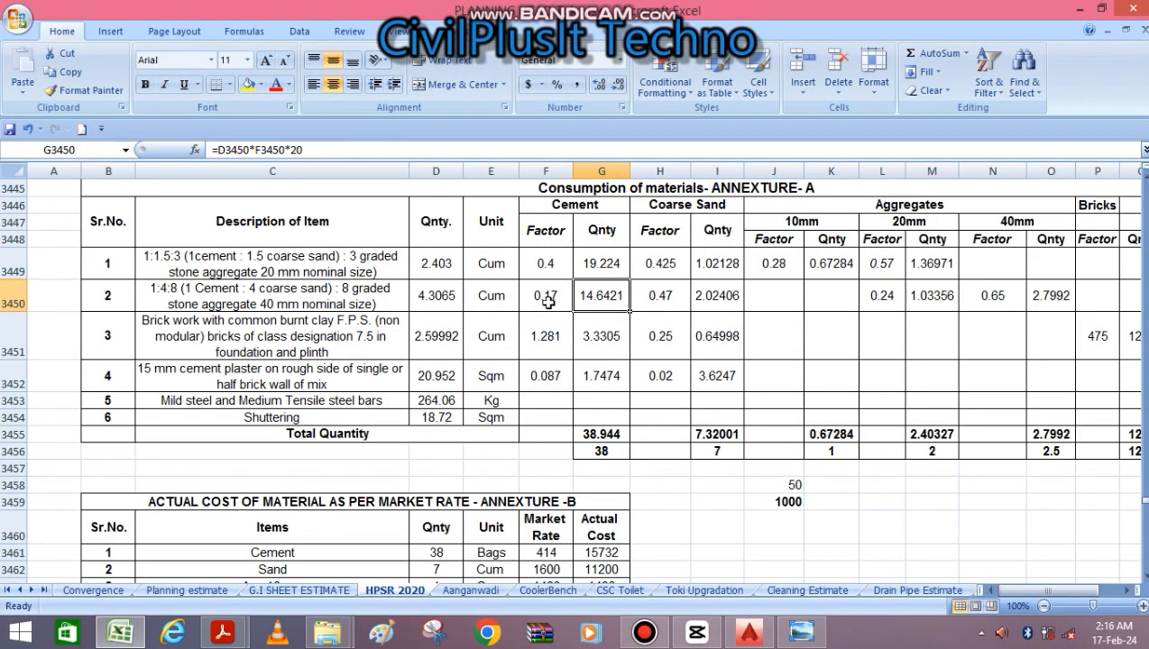
left_click(547, 300)
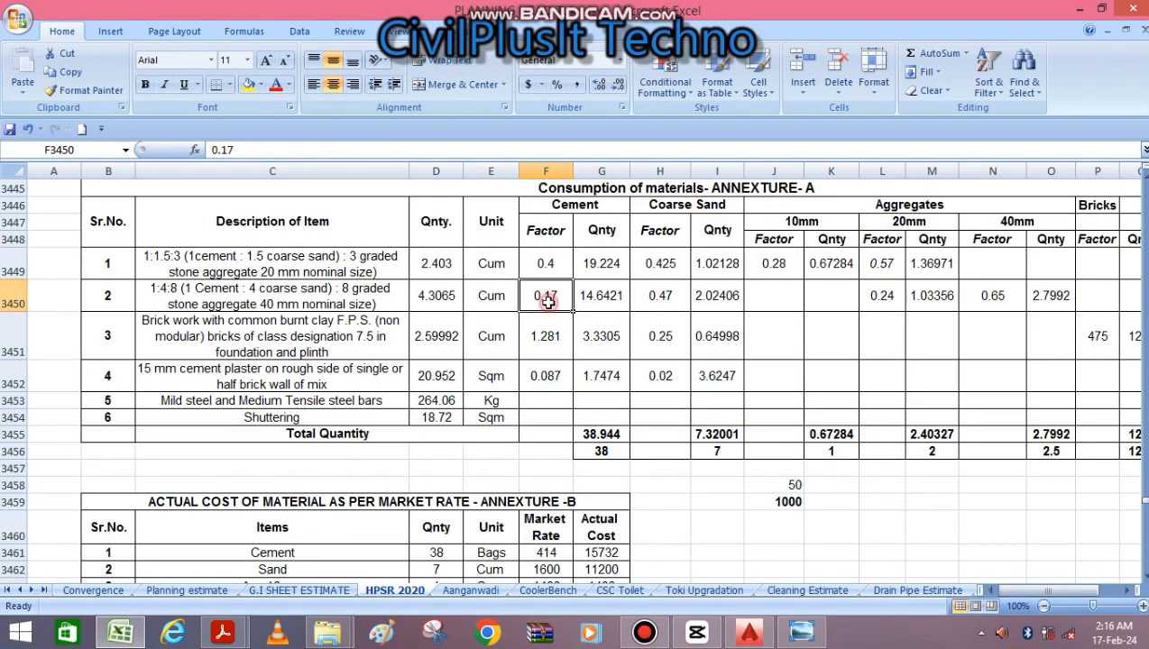
right_click(223, 633)
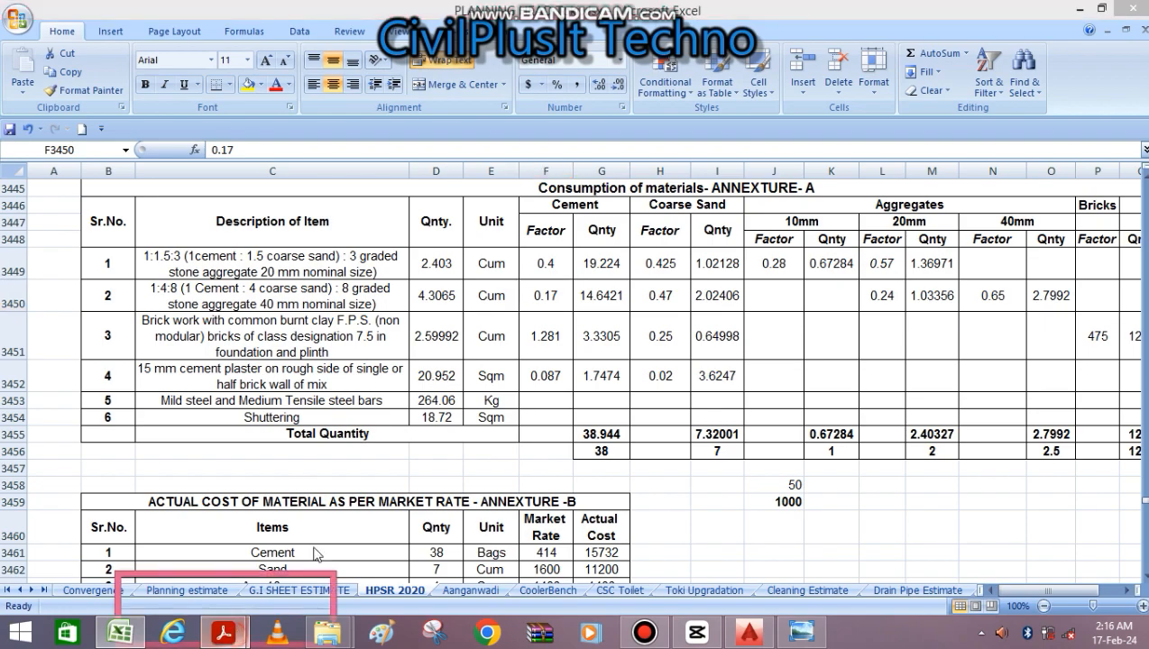
left_click(512, 448)
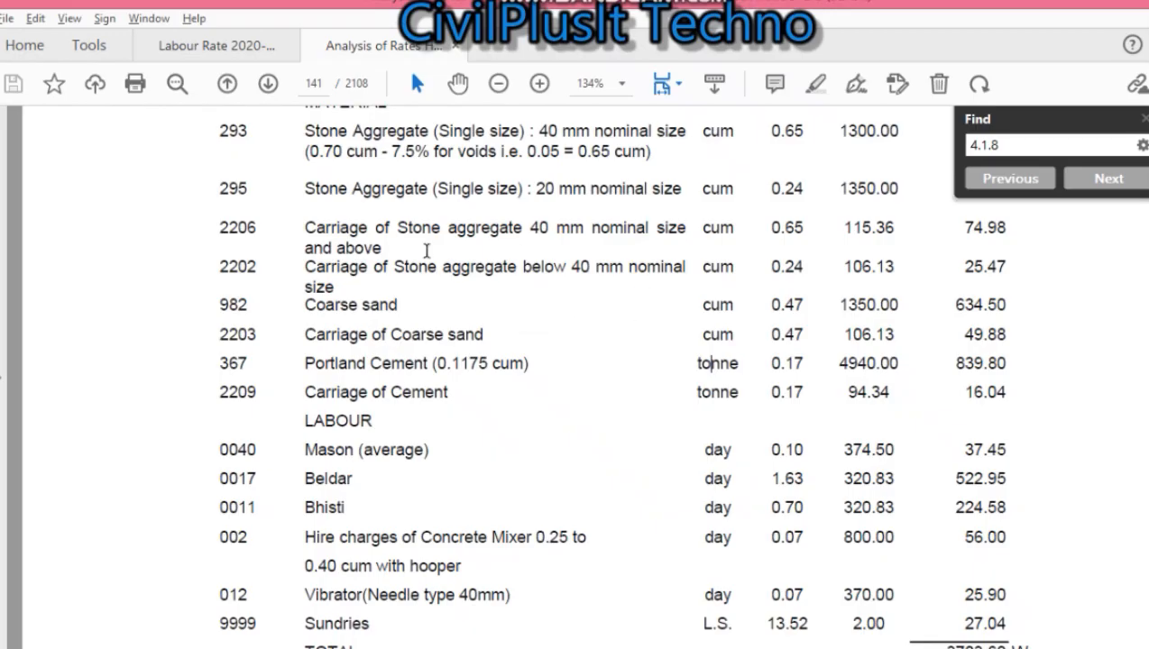
Lower the screen brightness by several levels.
key("XF86MonBrightnessDown")
key("XF86MonBrightnessDown")
key("XF86MonBrightnessDown")
key("XF86MonBrightnessDown")
key("XF86MonBrightnessDown")
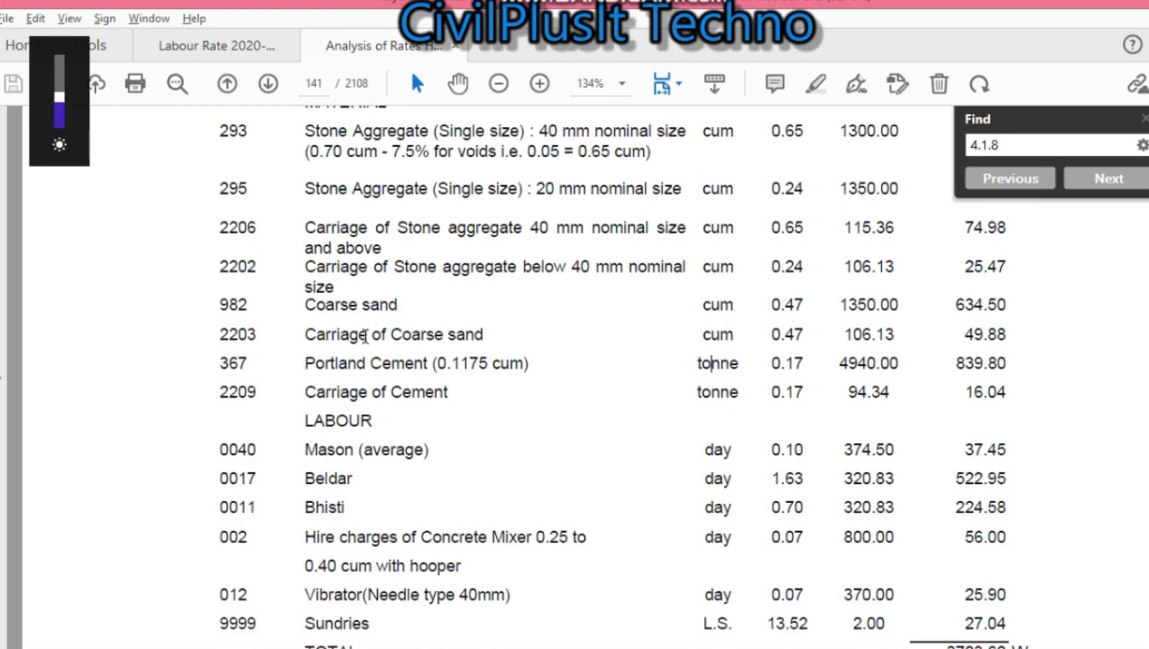
key("XF86MonBrightnessDown")
Highlight the Portland Cement quantity and its unit in the material list of item 4.1.8.
left_click(313, 359)
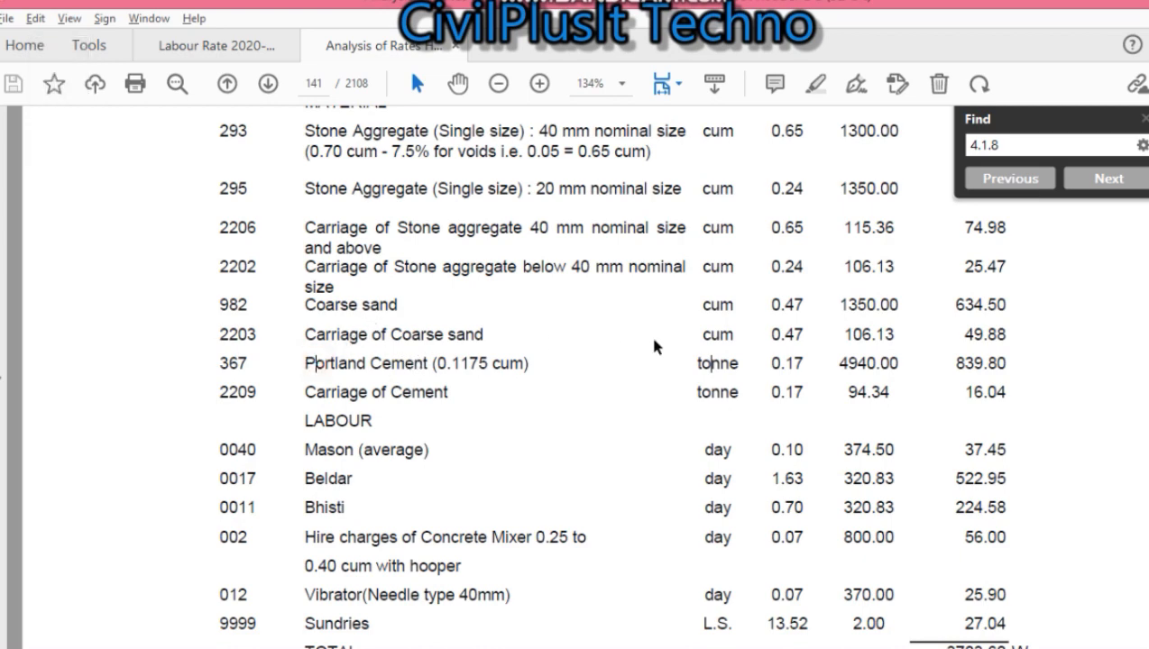
left_click(799, 367)
double_click(799, 366)
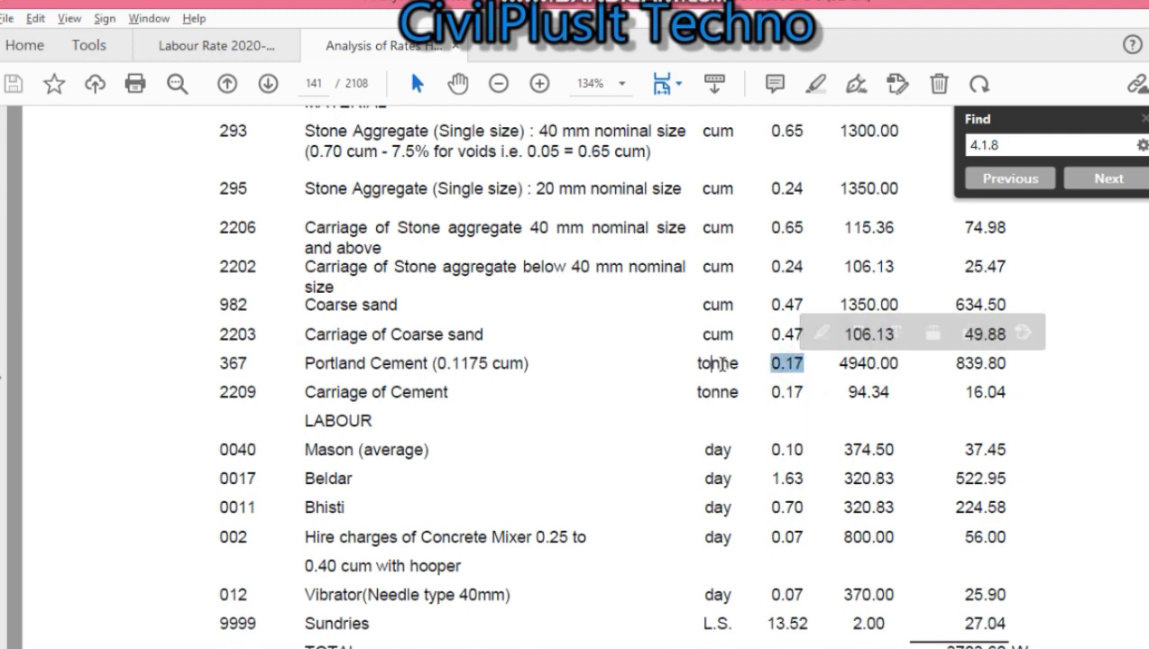
double_click(722, 363)
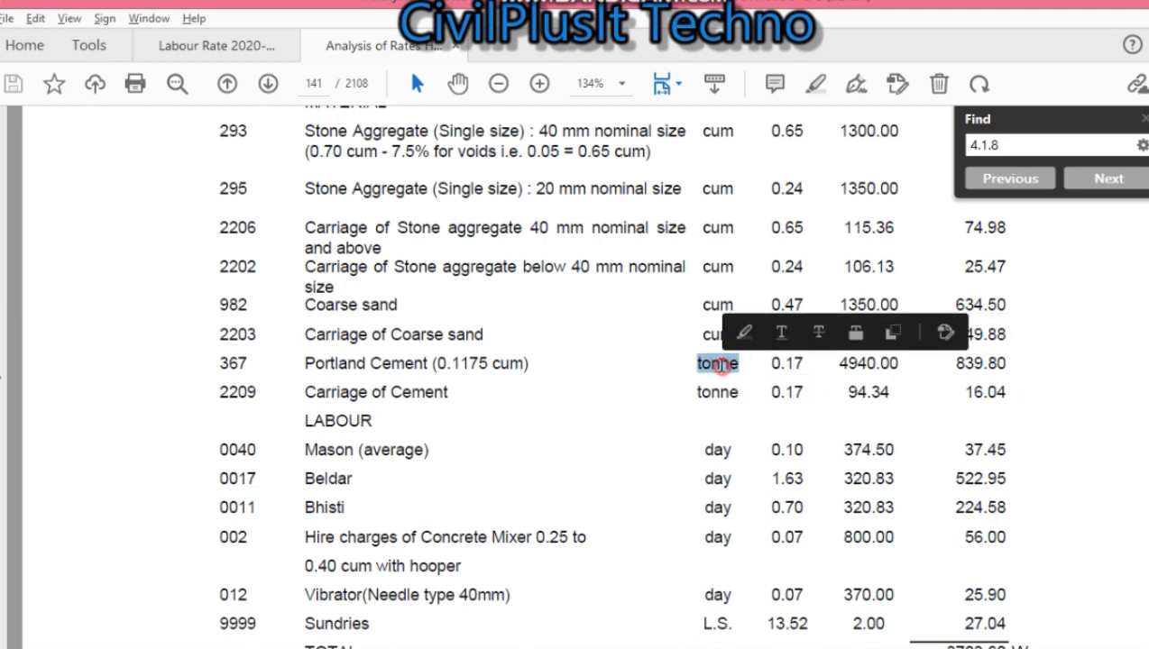
Switch to Excel and inspect the cement bag conversion formulas in cells J3458 and J3459 below the consumption table.
key("alt+Tab")
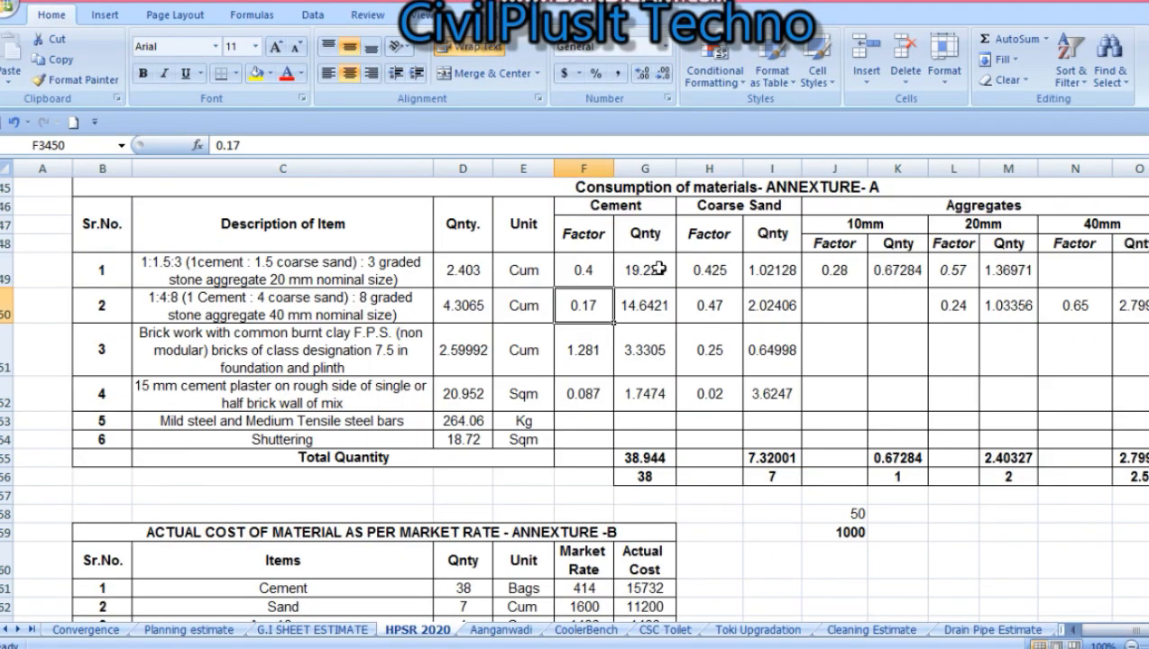
double_click(850, 515)
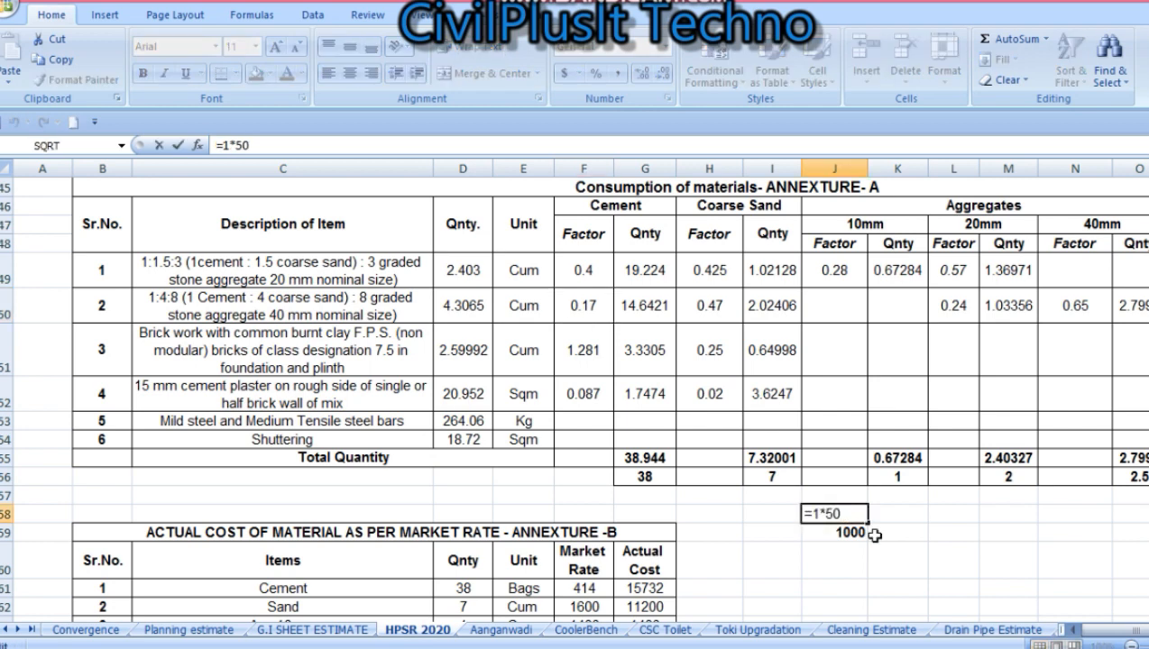
left_click(859, 533)
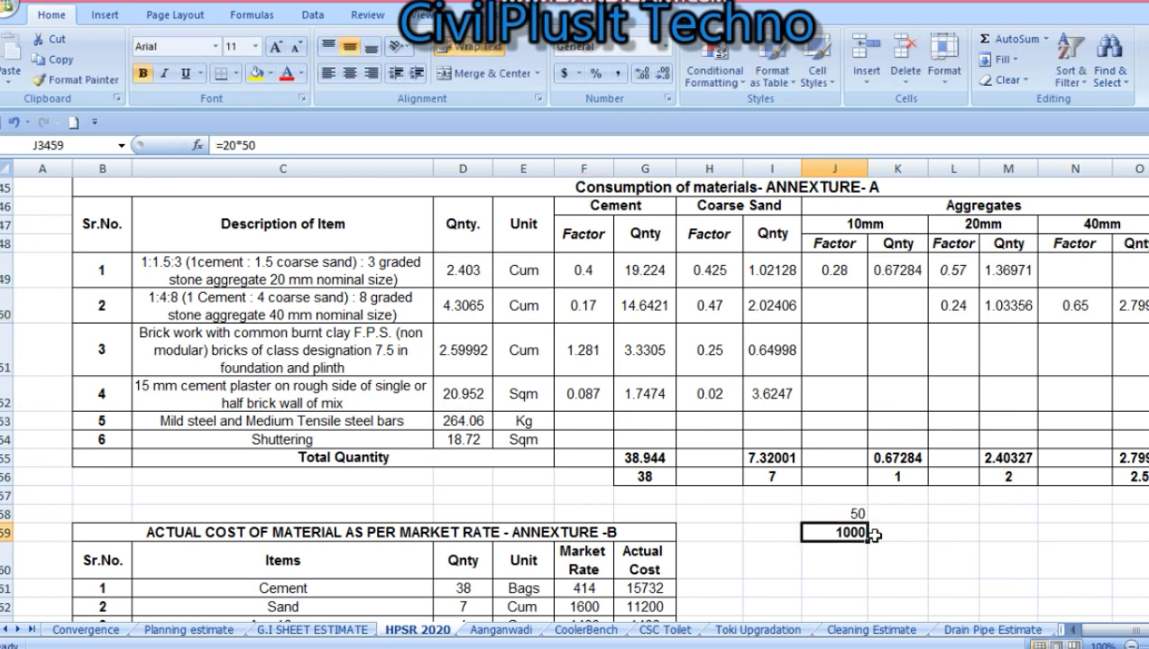
double_click(825, 532)
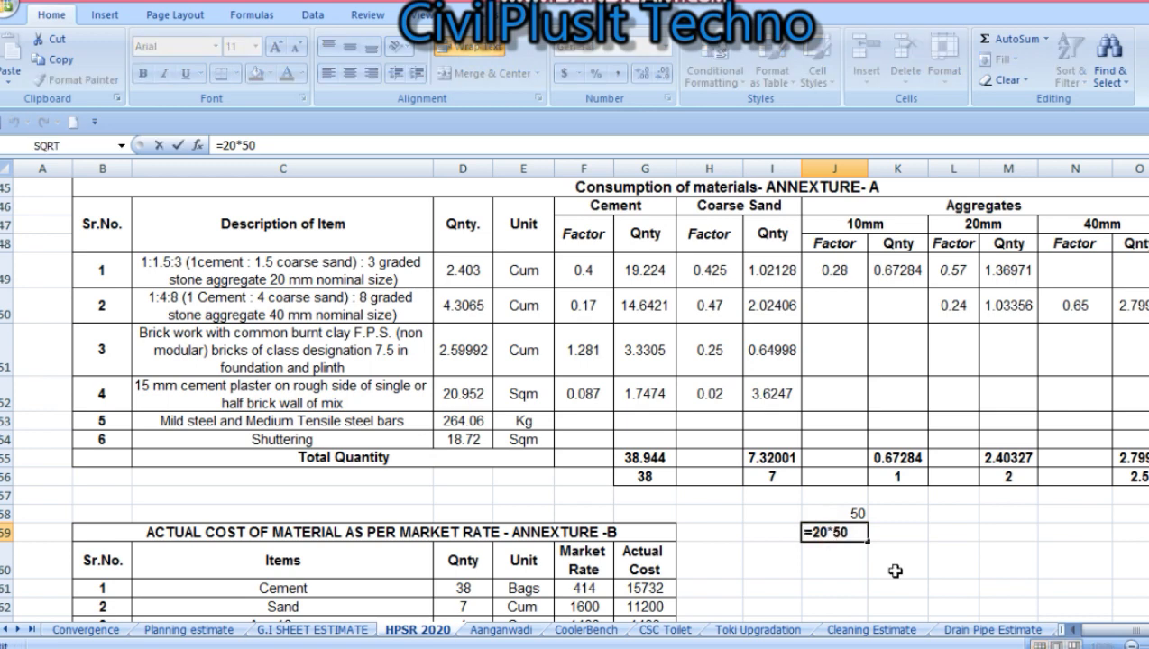
key("Right")
key("Right")
key("Return")
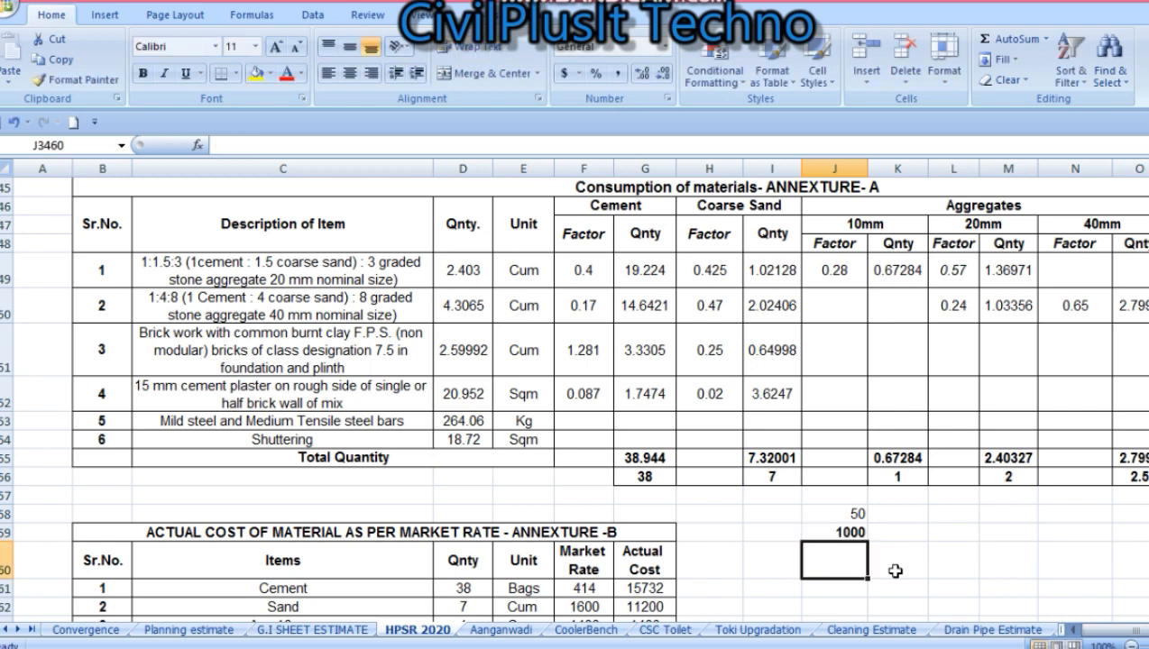
left_click(839, 532)
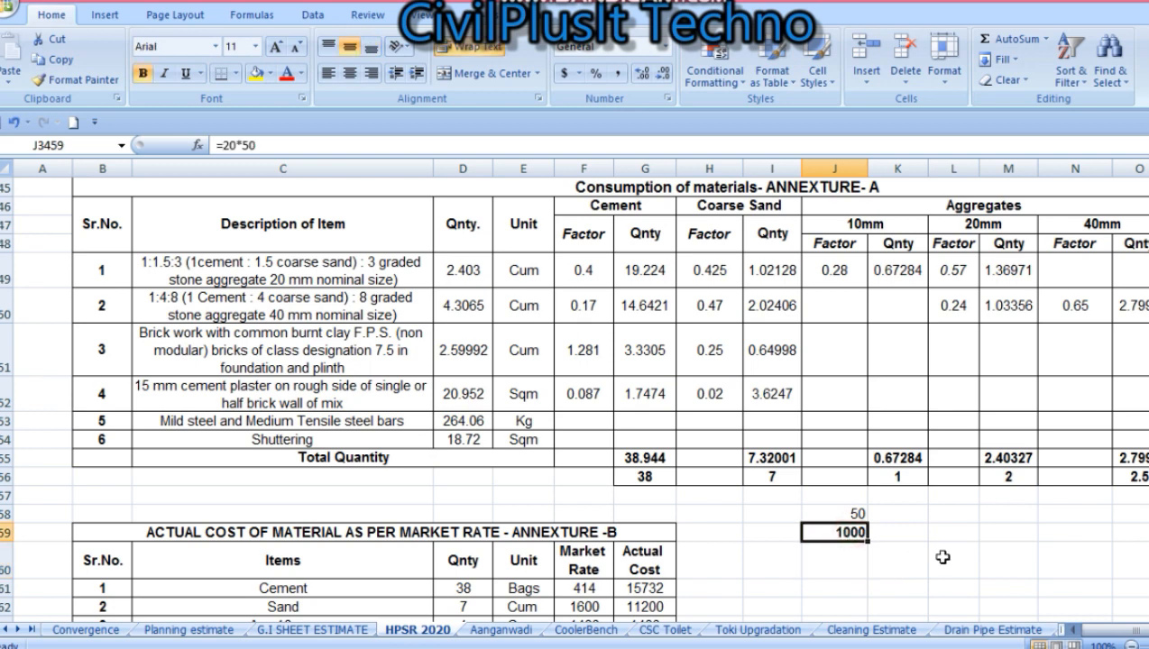
Check the 1:4:8 concrete row's cement factor, item quantity and cement quantity formula in cell G3450.
left_click(579, 303)
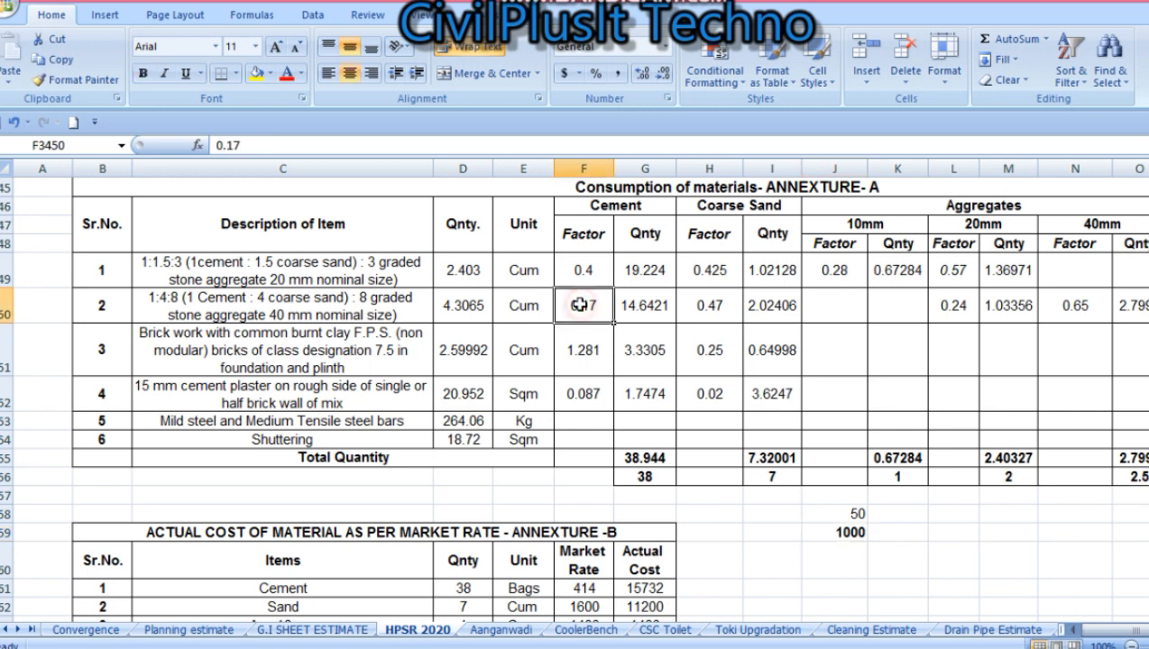
left_click(459, 302)
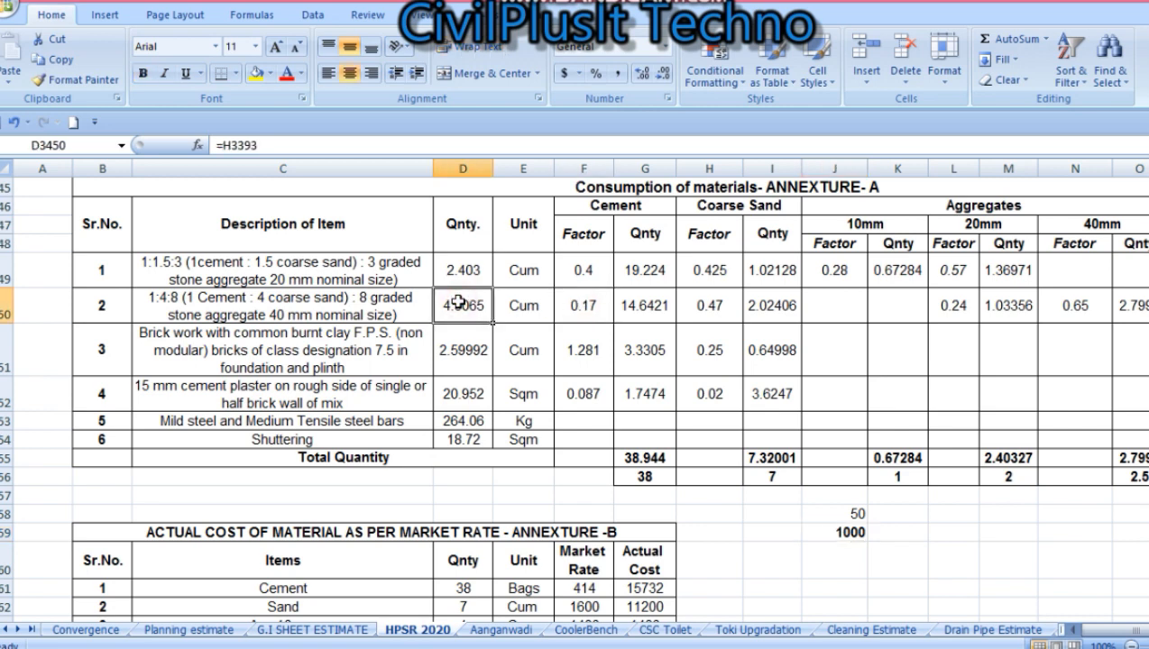
left_click(579, 307)
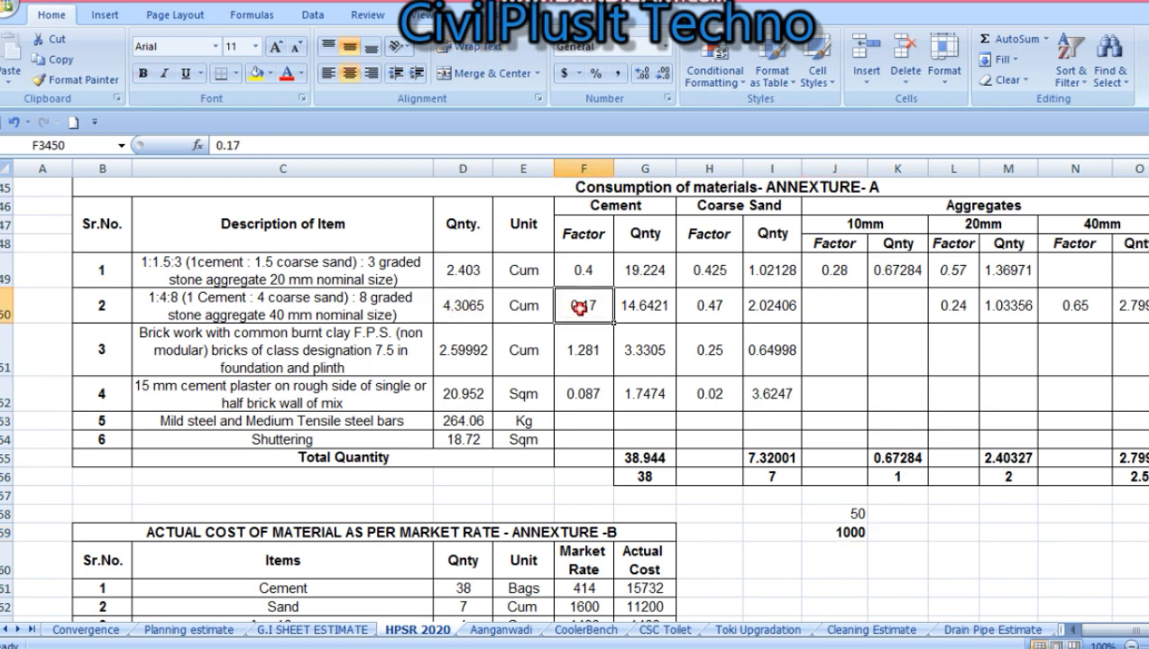
left_click(651, 312)
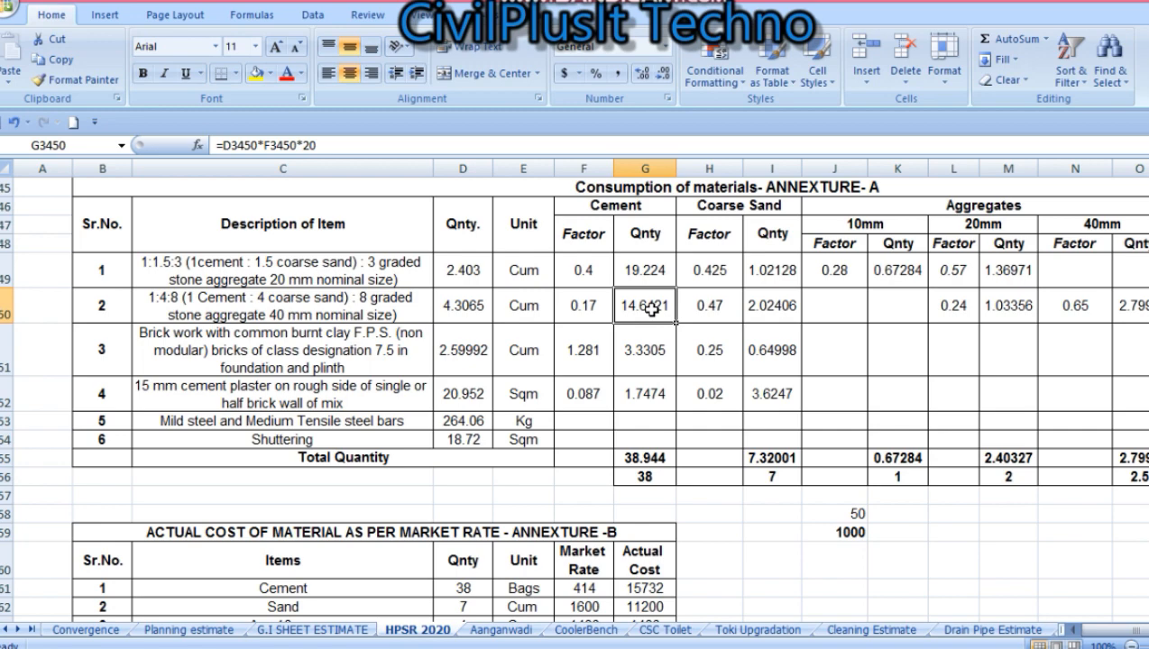
Switch to the Analysis of Rates document and highlight the 40 mm and 20 mm stone aggregate quantities under item 4.1.8.
key("alt+Tab")
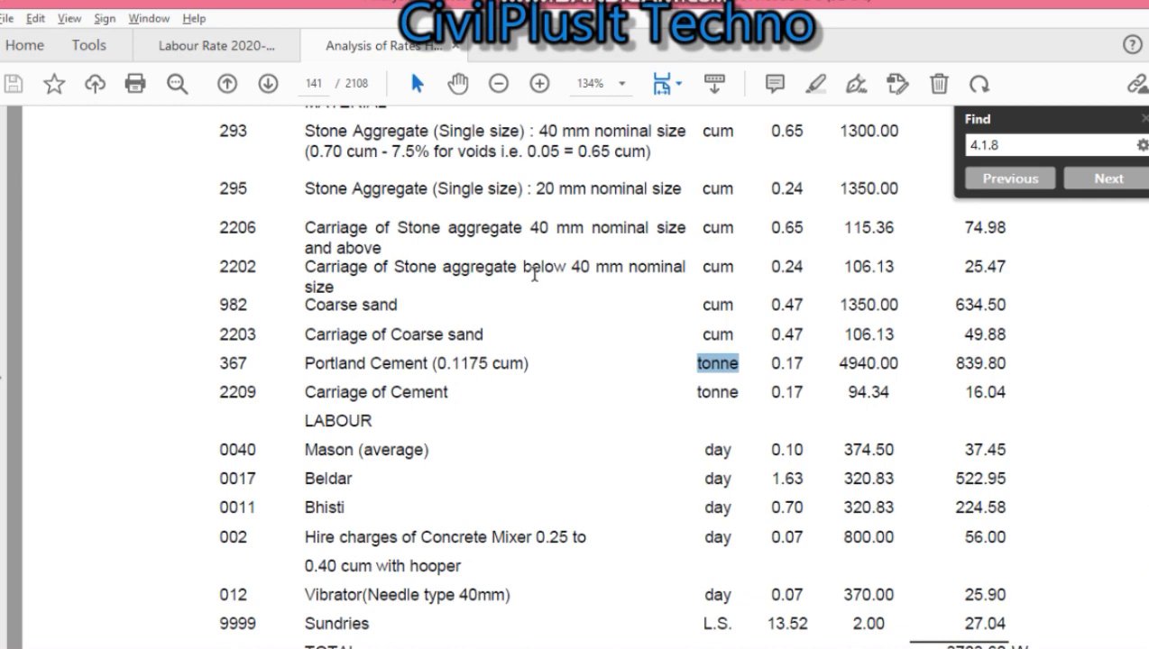
scroll(533, 275, "up", 1)
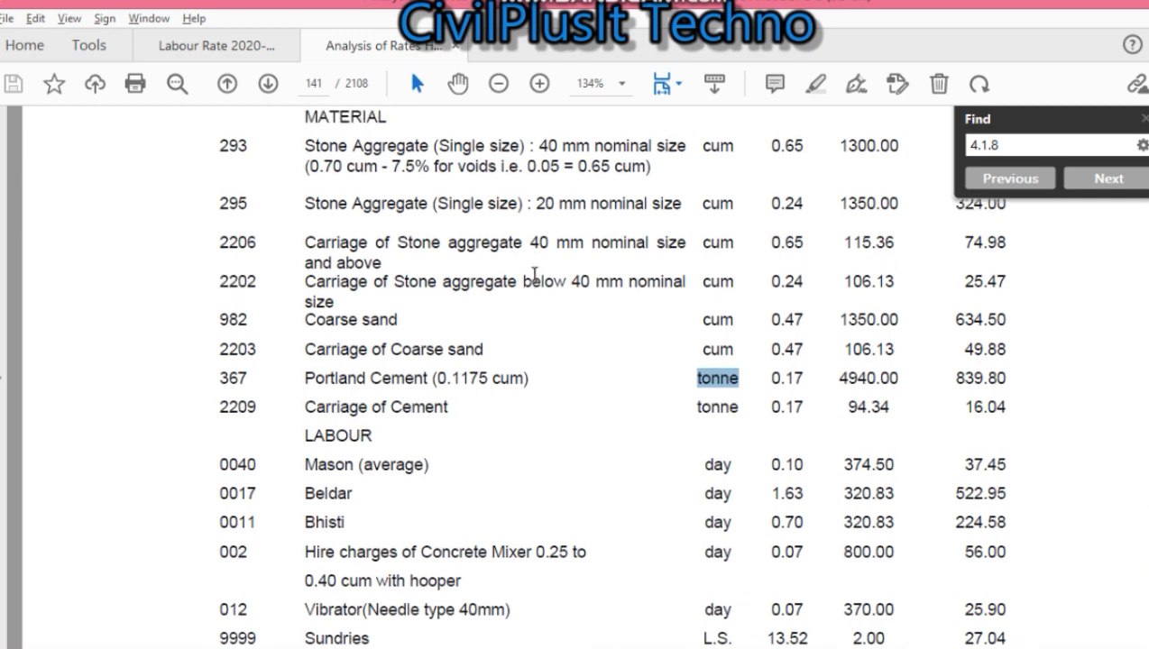
scroll(533, 275, "up", 3)
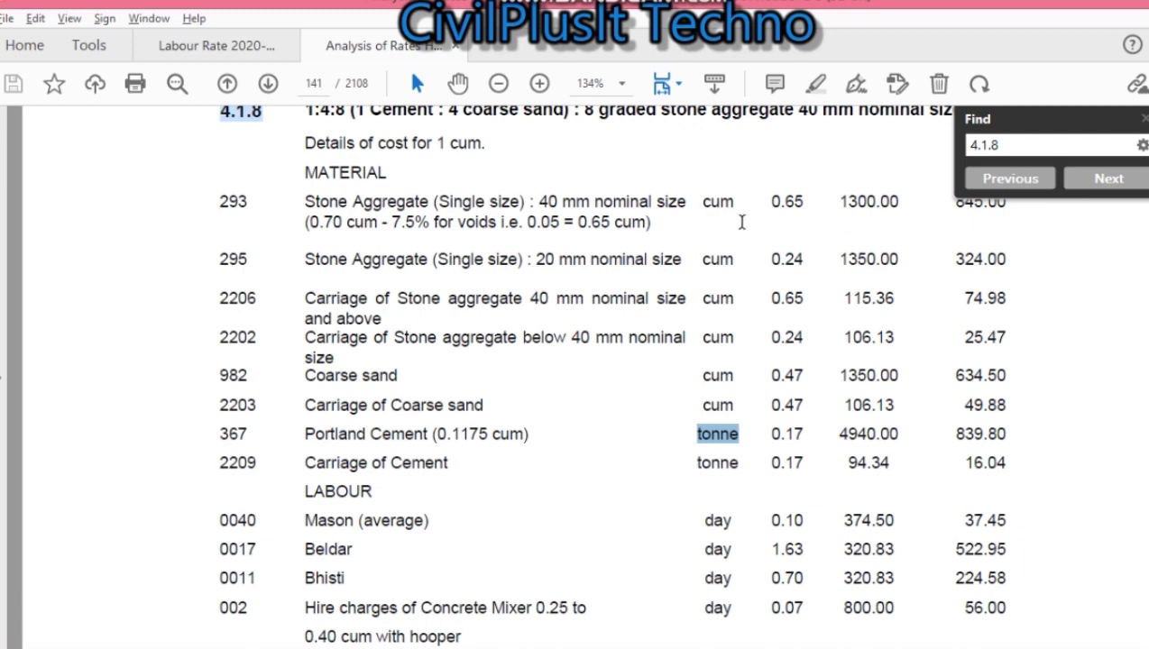
left_click(797, 198)
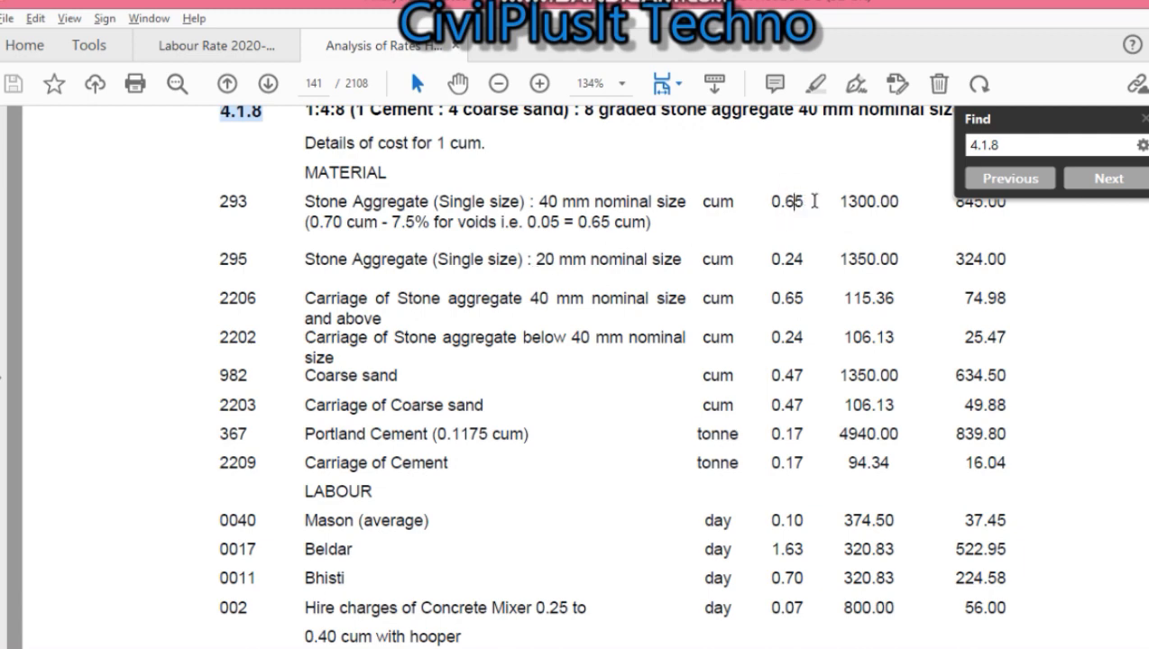
left_click_drag(810, 200, 764, 202)
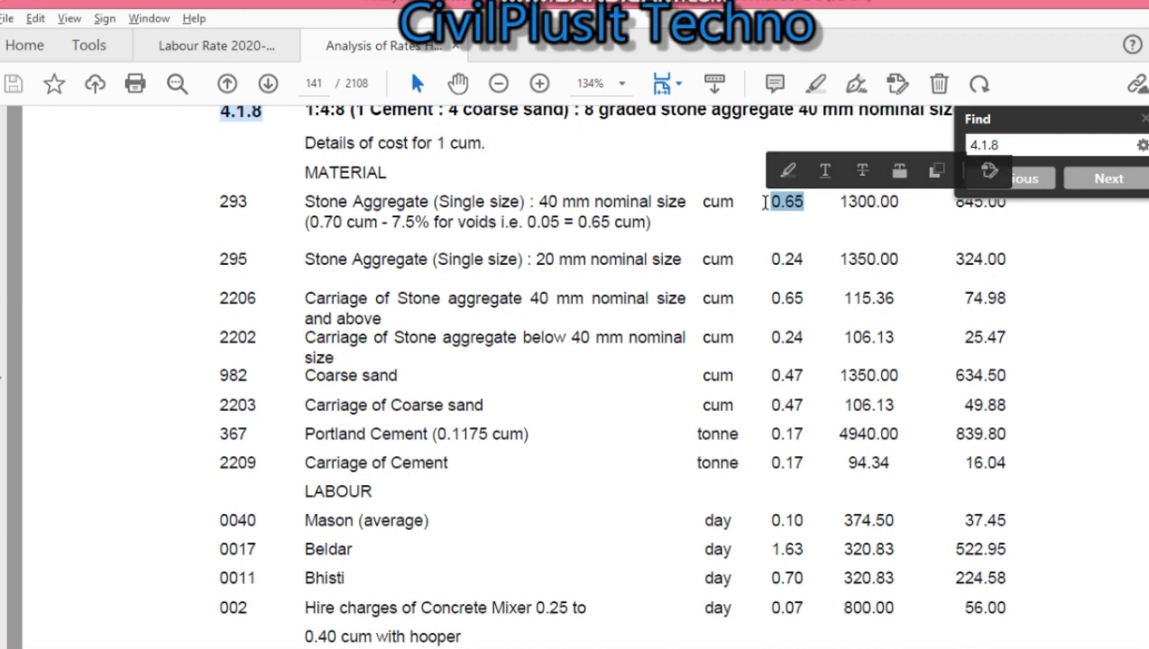
left_click(737, 162)
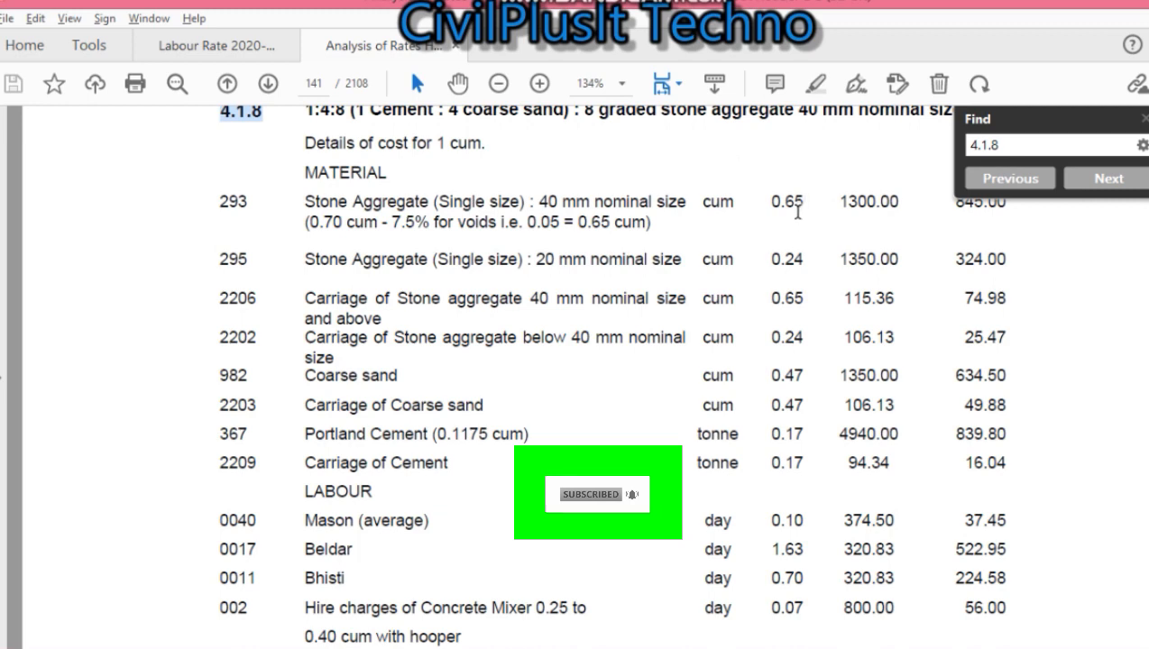
left_click(798, 202)
double_click(798, 202)
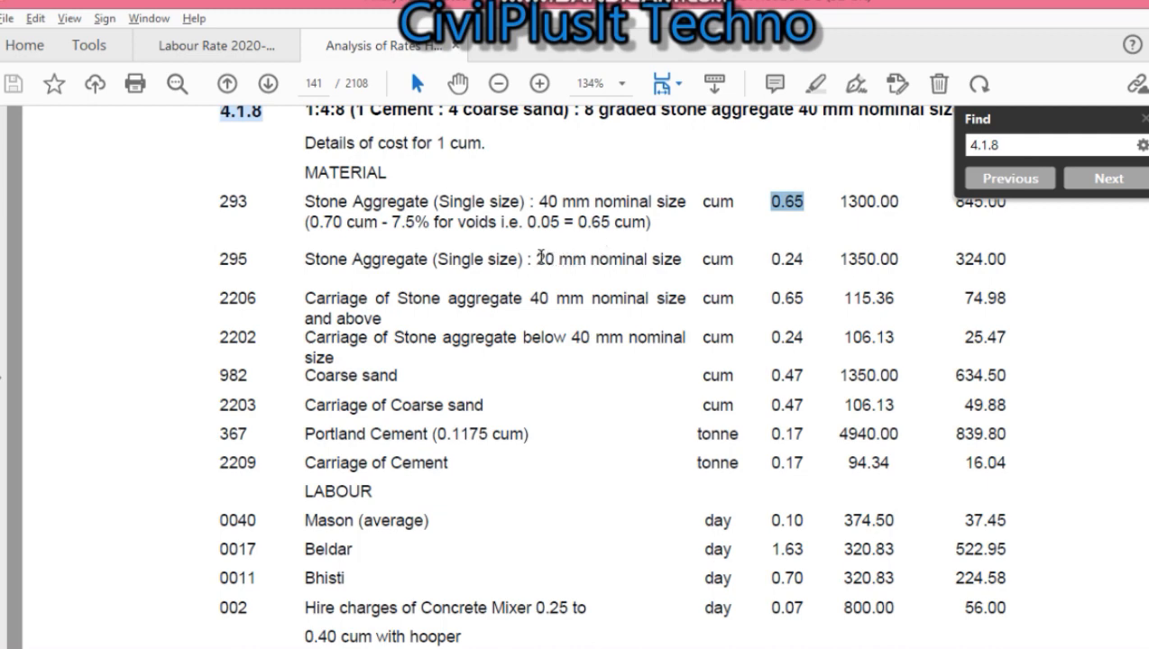
left_click_drag(538, 259, 809, 275)
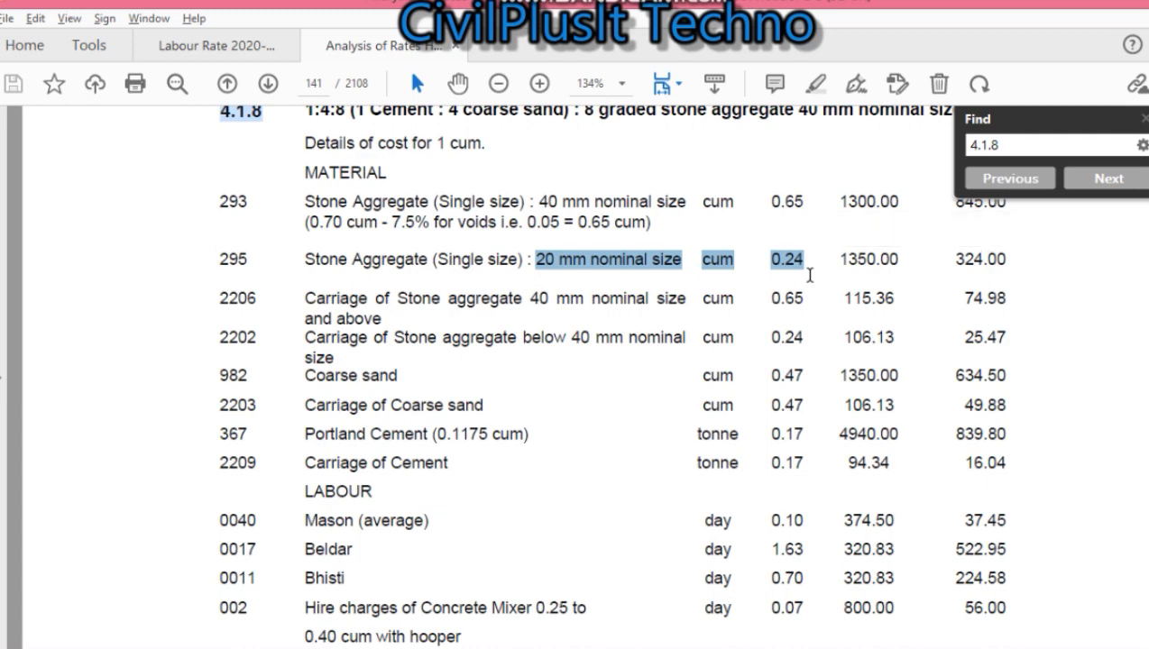
Switch to Excel, select the 1:1.5:3 concrete description in C3449 and locate its item number in the estimate above.
key("alt+Tab")
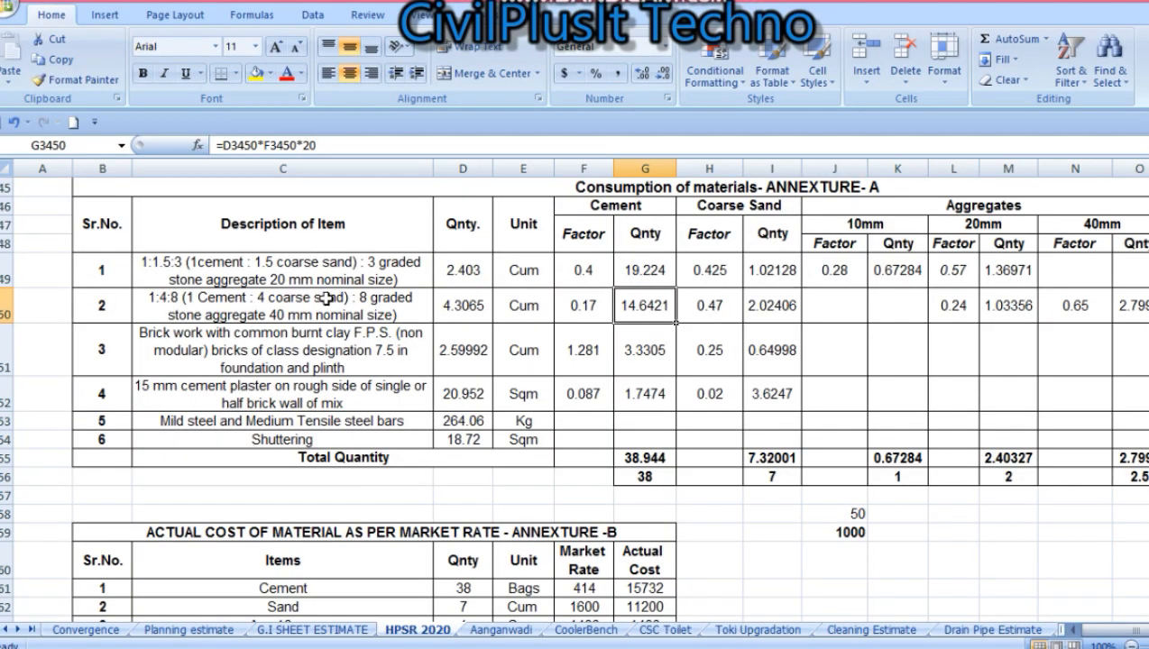
left_click(268, 263)
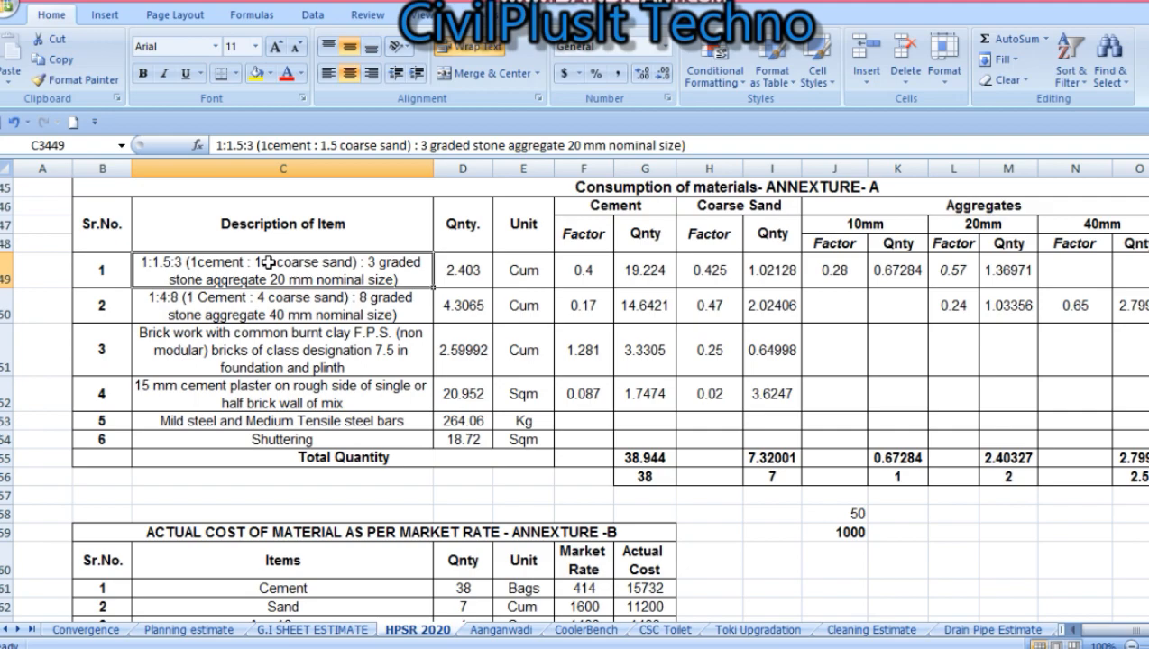
scroll(268, 262, "up", 13)
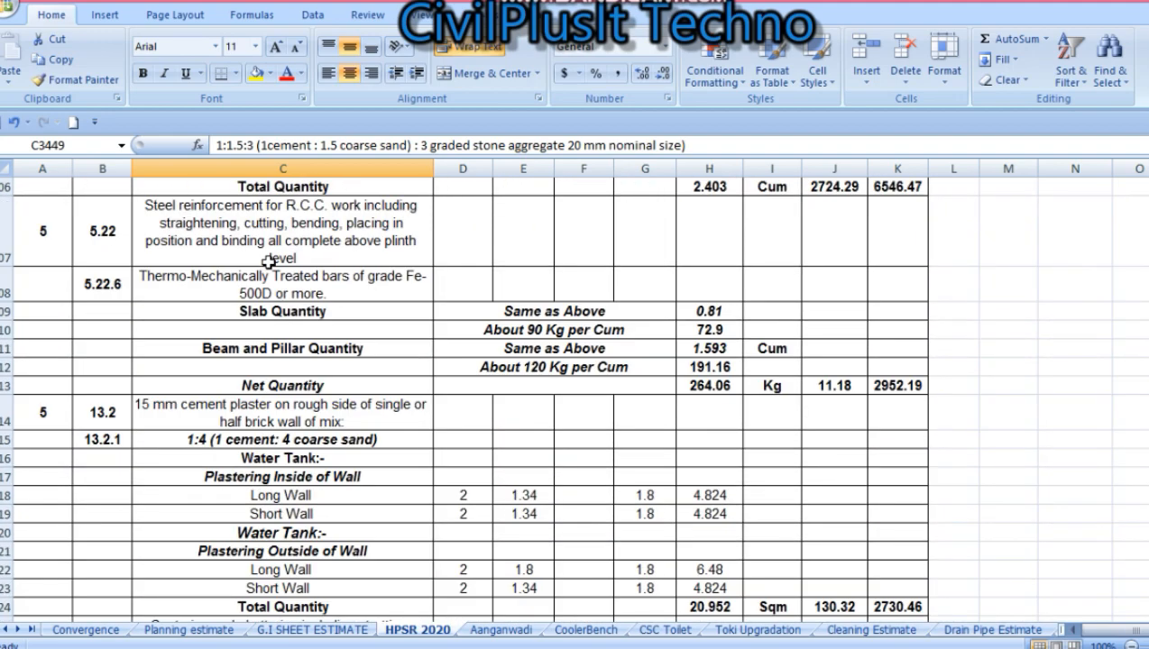
scroll(268, 262, "up", 3)
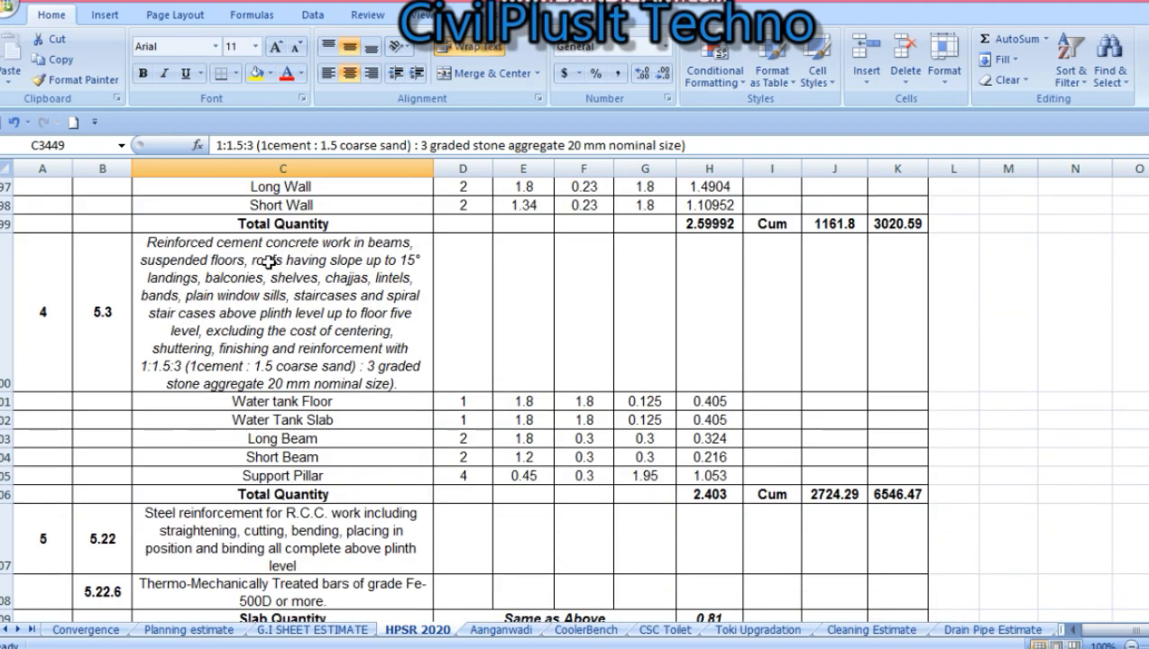
left_click(115, 330)
Switch to the Analysis of Rates document and search for item 5.3.
key("alt+Tab")
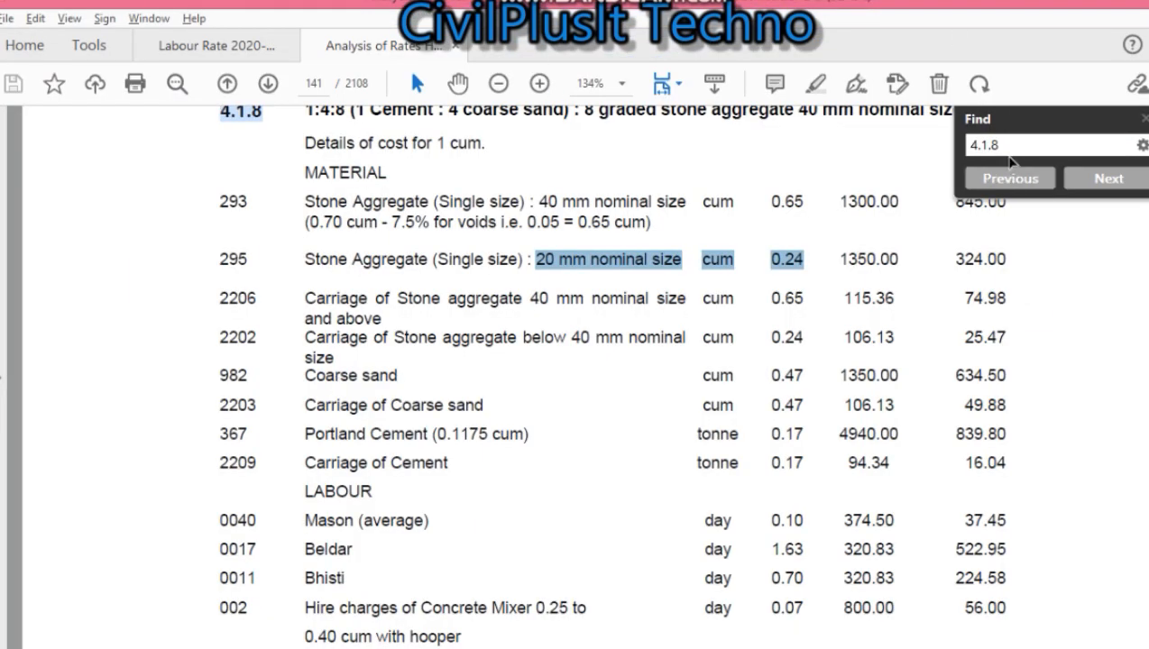
left_click_drag(1018, 146, 877, 174)
type("5.3")
key("Return")
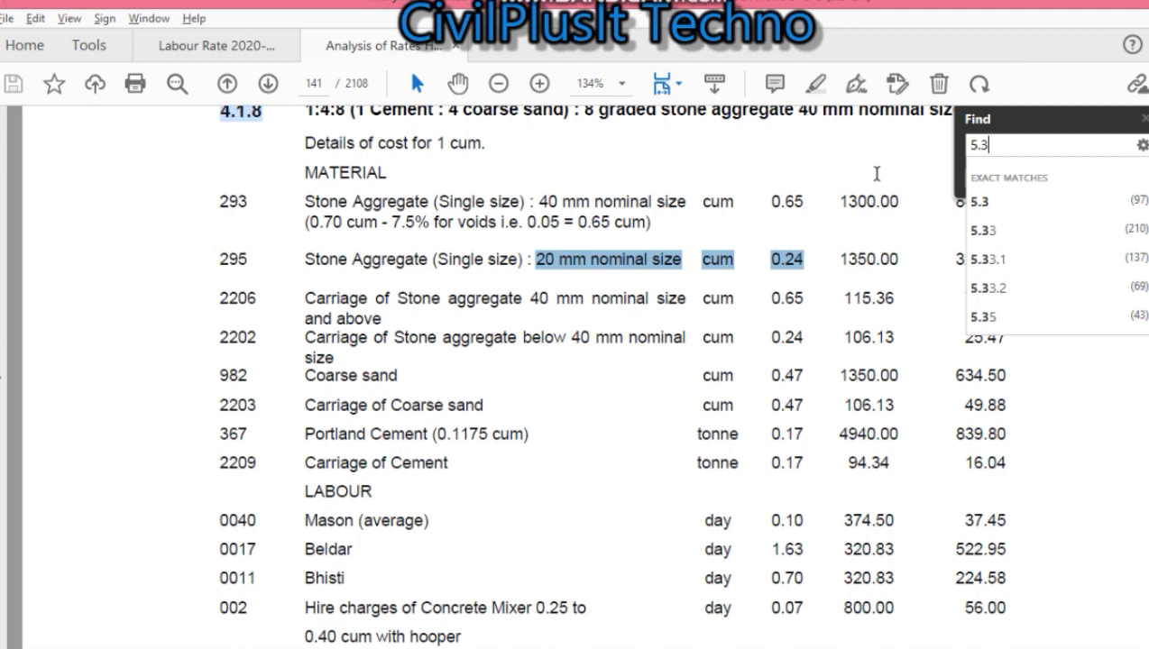
key("Down")
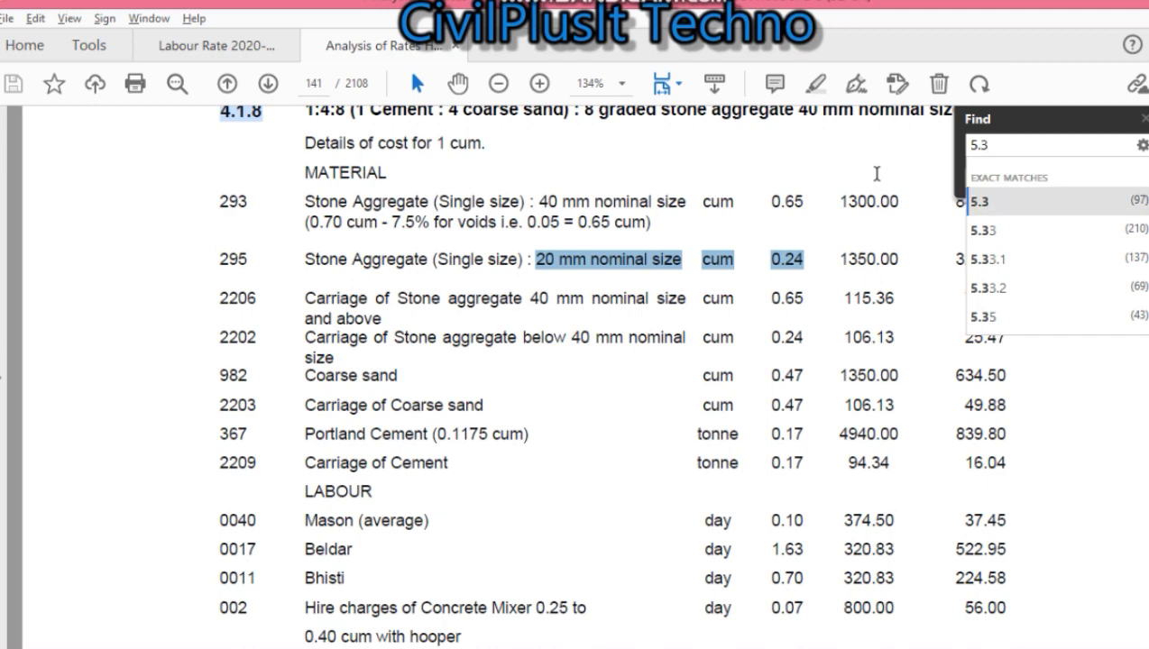
key("Return")
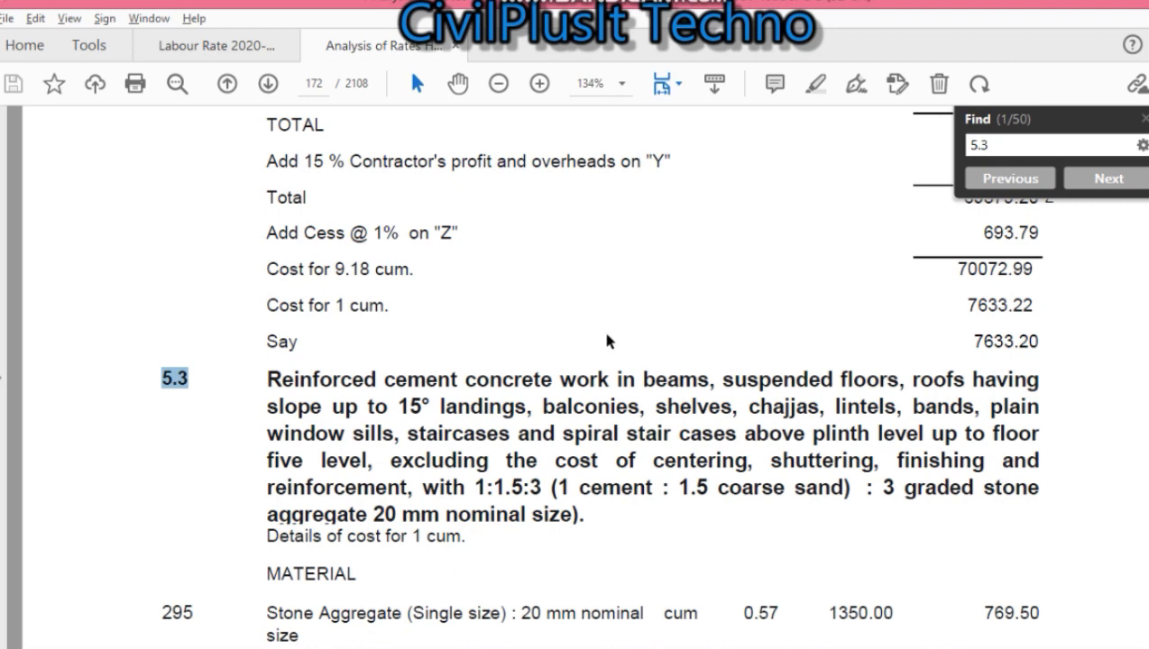
Examine item 5.3's reinforced concrete description and its material list continuing onto the following page.
scroll(606, 337, "down", 1)
scroll(606, 335, "down", 1)
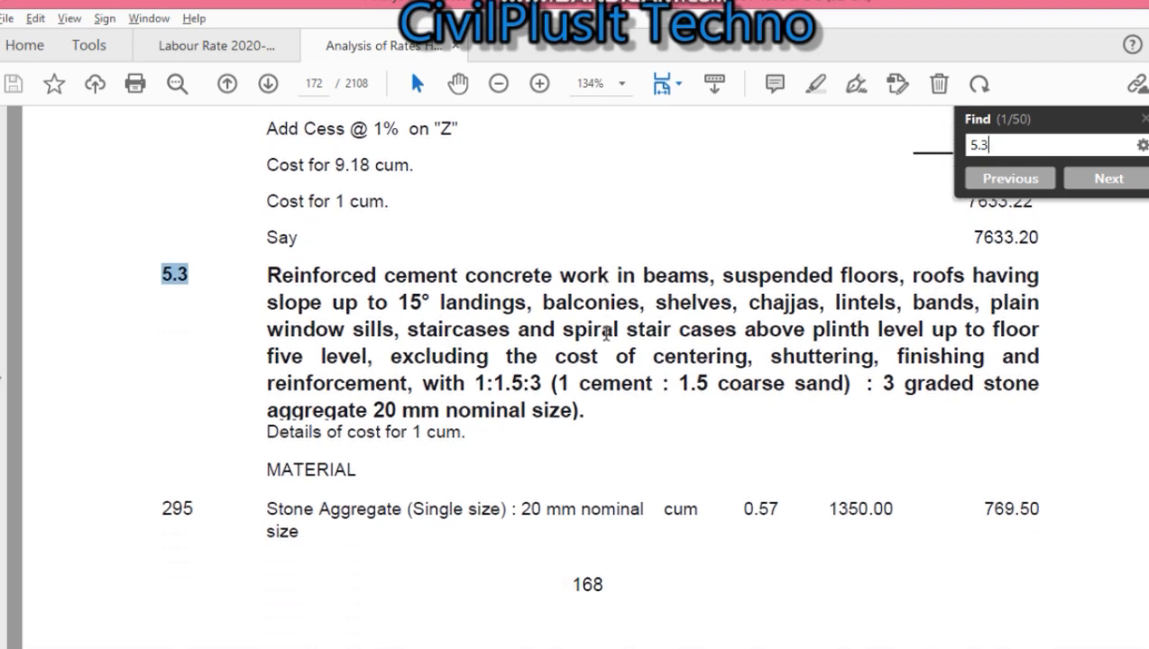
scroll(605, 336, "down", 4)
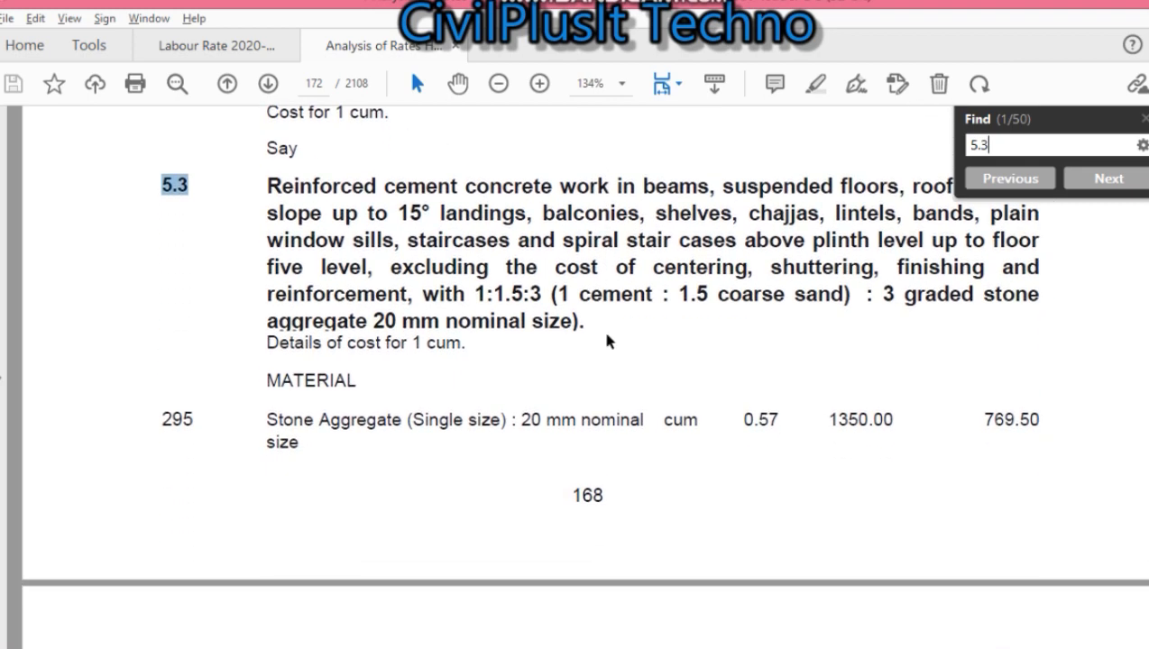
scroll(606, 341, "up", 2)
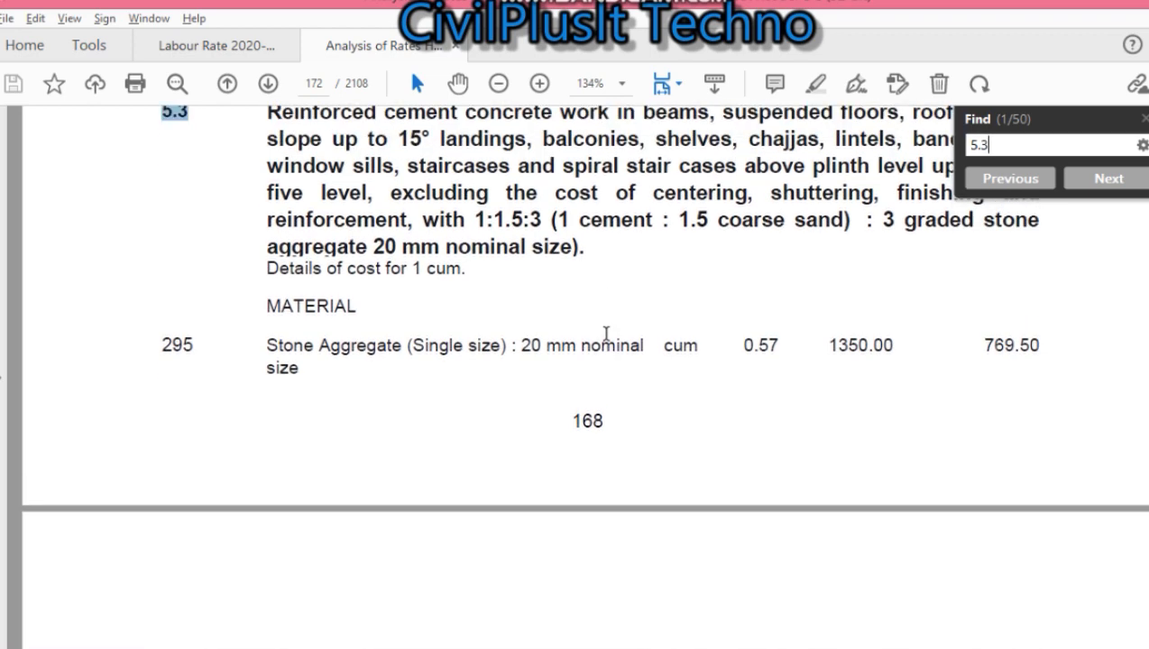
scroll(606, 338, "down", 3)
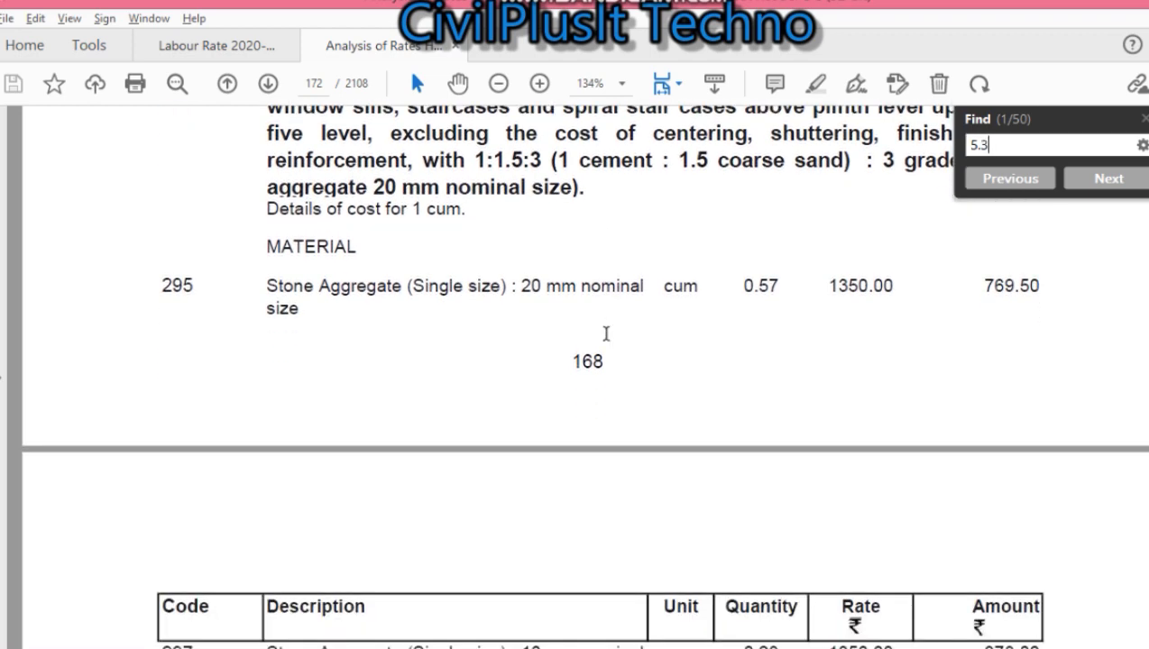
scroll(606, 335, "down", 1)
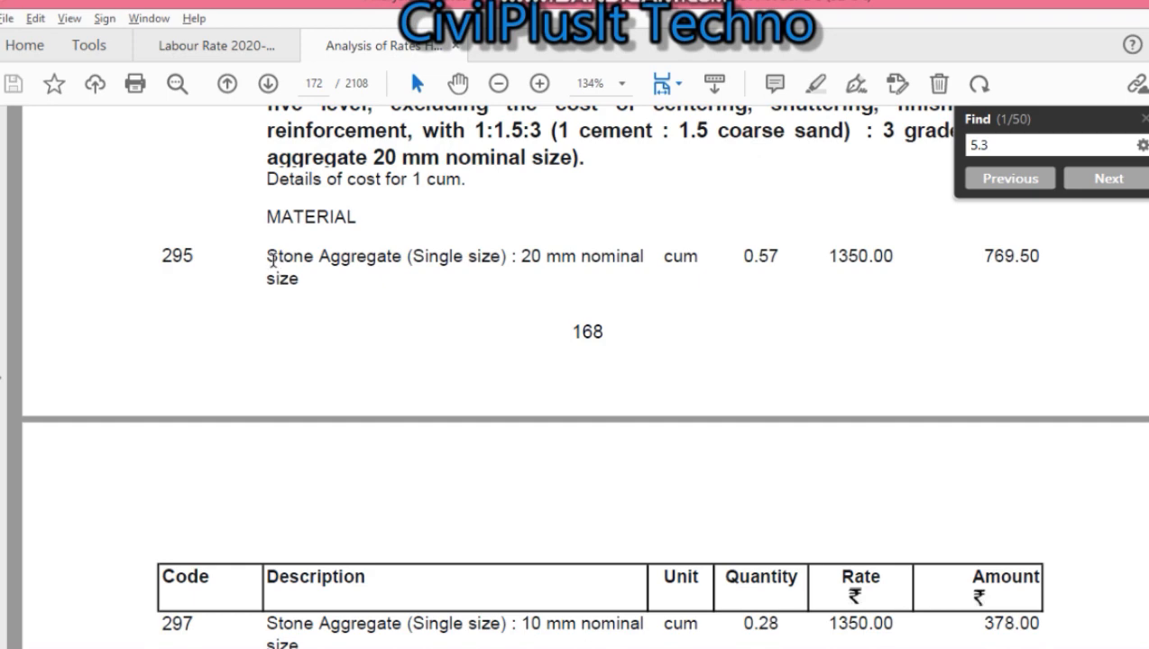
left_click(275, 258)
scroll(567, 385, "up", 6)
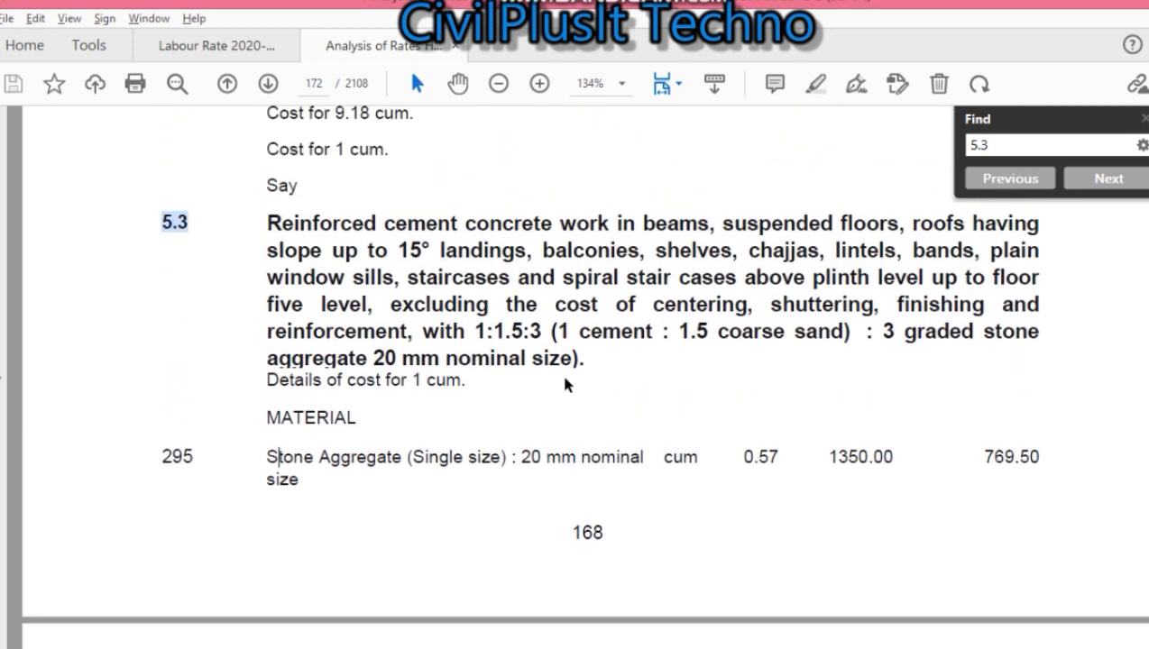
scroll(565, 385, "down", 6)
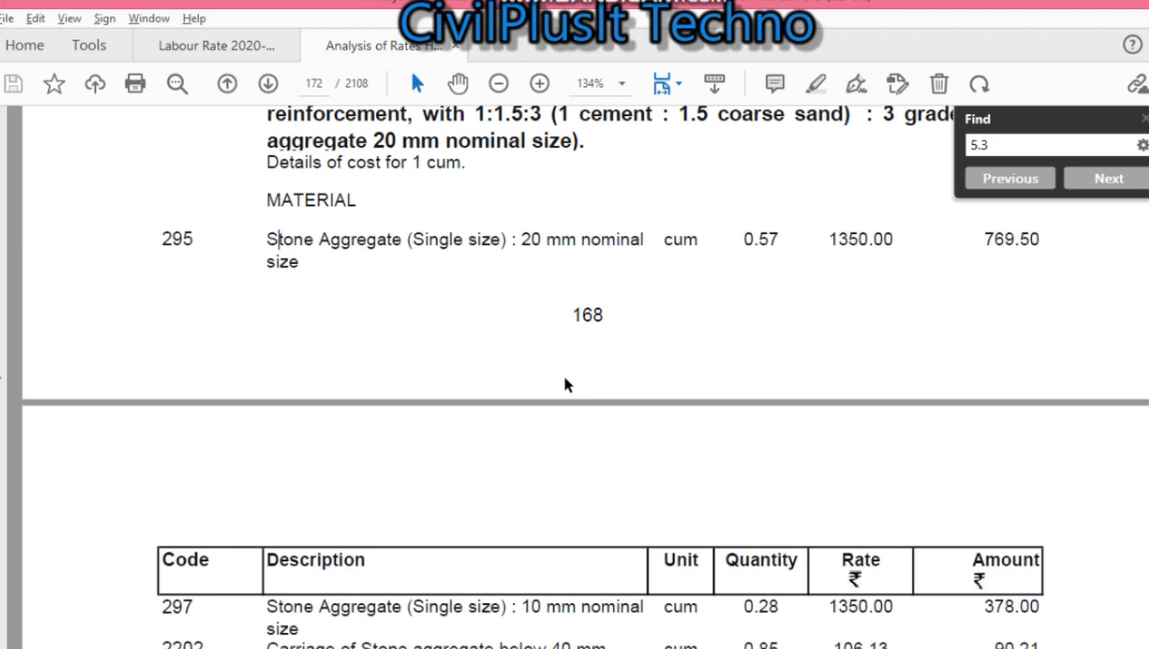
scroll(567, 385, "down", 1)
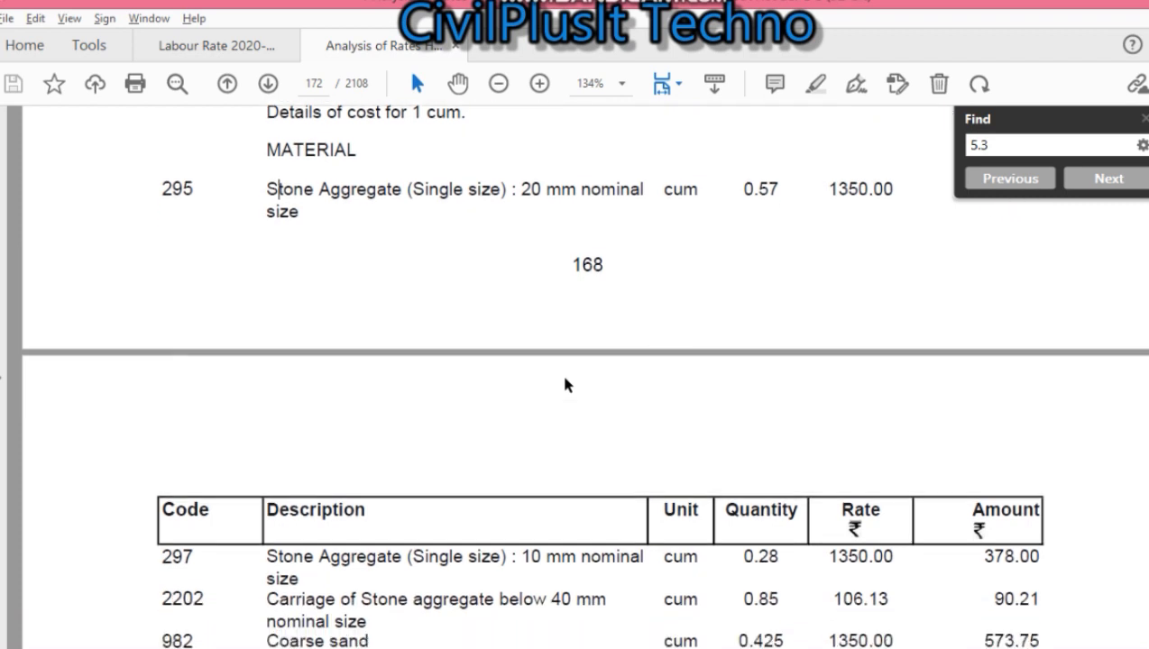
scroll(566, 385, "down", 1)
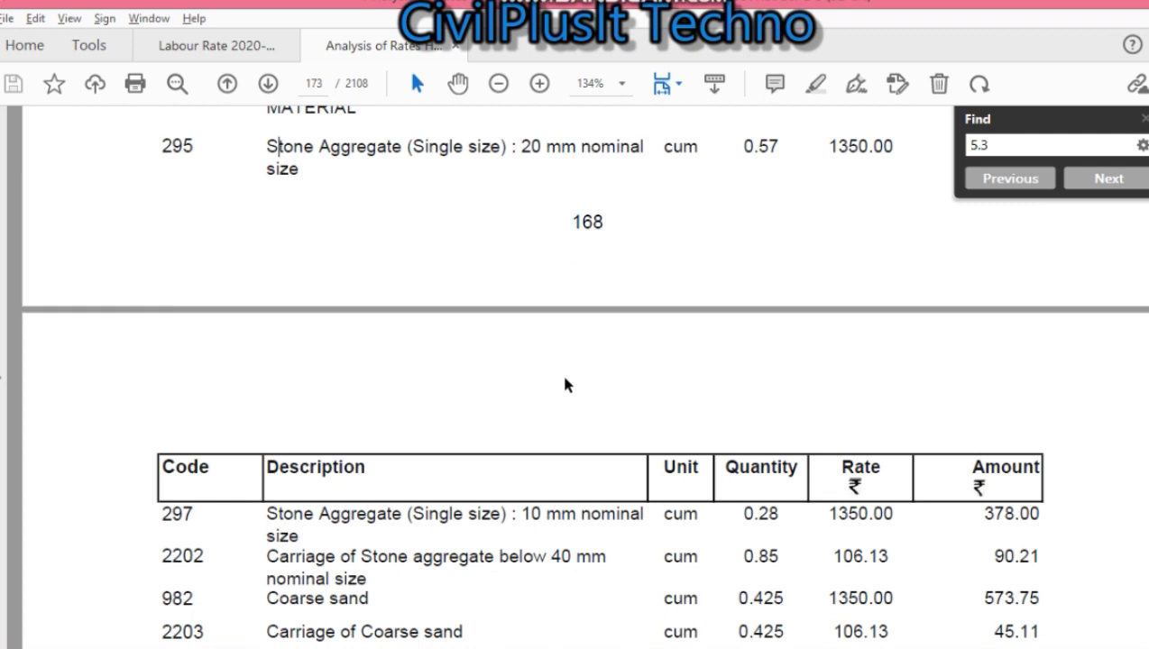
scroll(566, 385, "up", 1)
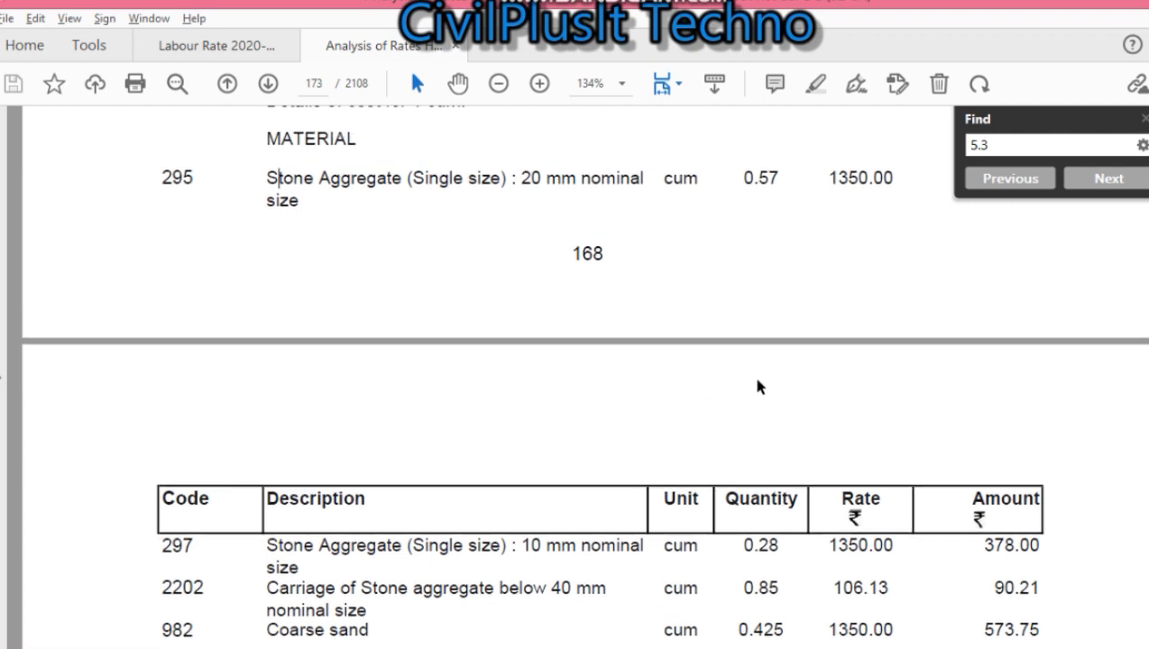
Highlight the 20 mm and 10 mm stone aggregate quantities in item 5.3's material list, then clear the highlight.
left_click_drag(541, 179, 769, 177)
left_click(525, 173)
left_click_drag(525, 173, 792, 182)
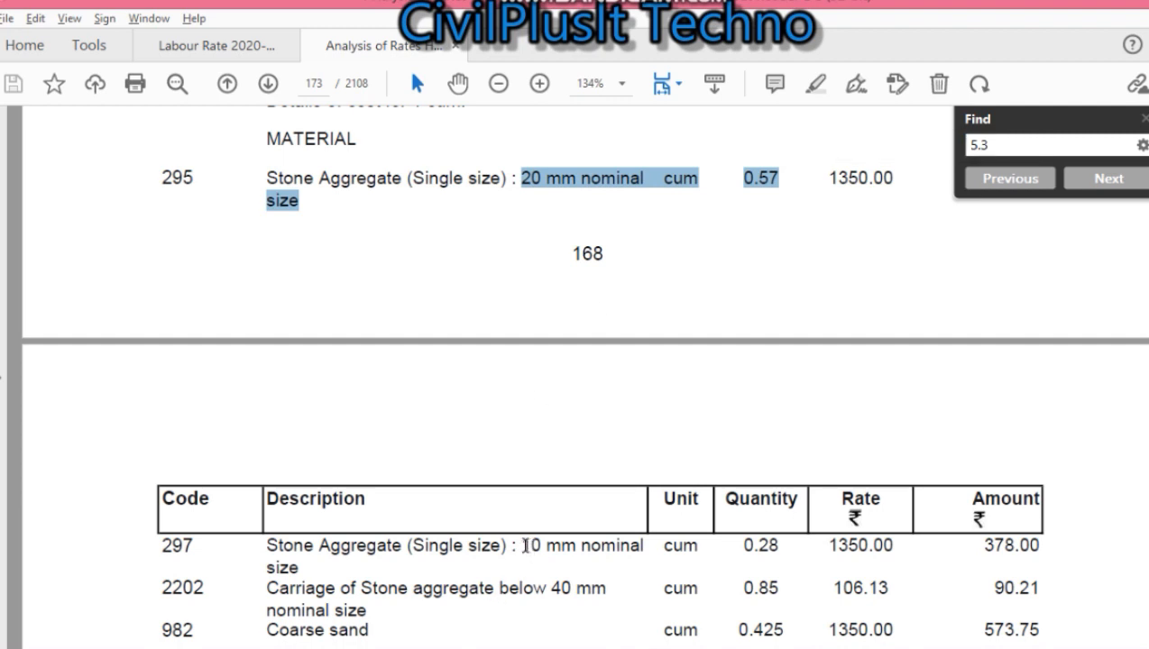
left_click_drag(524, 546, 776, 561)
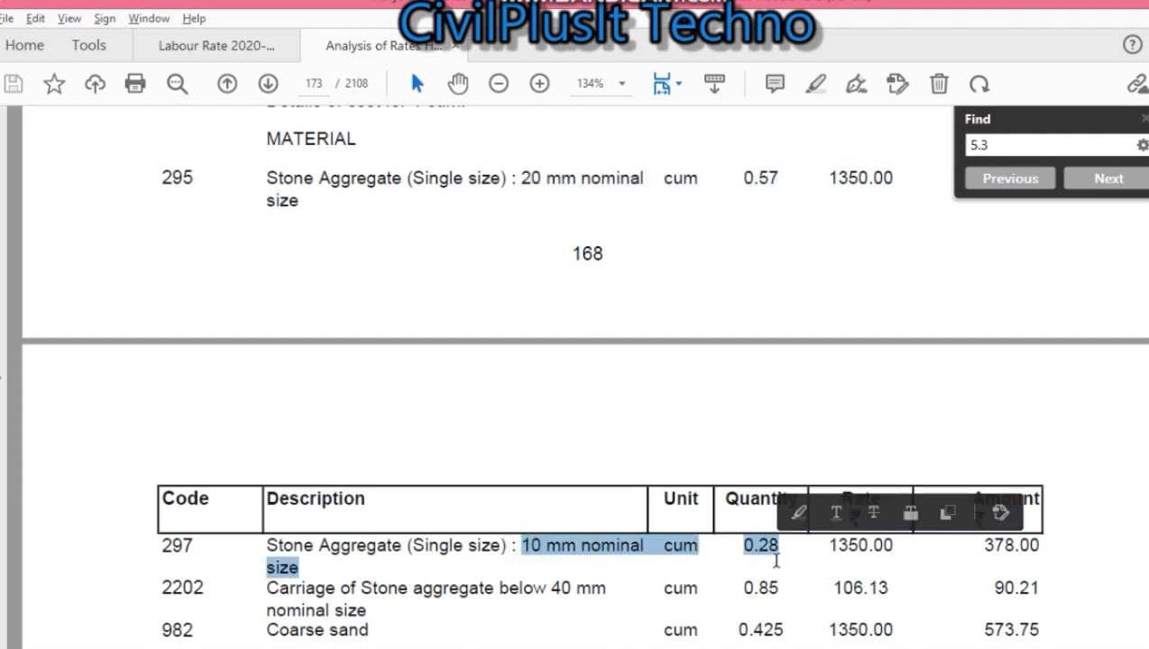
left_click(744, 330)
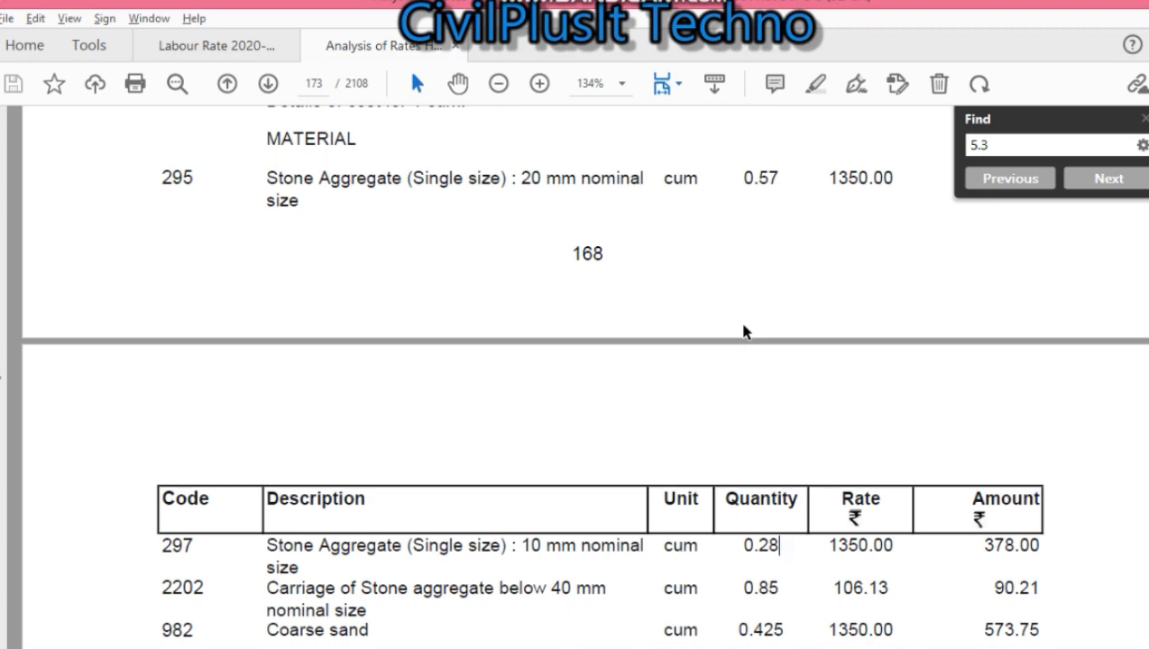
Switch to Excel and check the 1:1.5:3 concrete row's 10 mm and 20 mm aggregate factors in J3449 and L3449.
key("alt+Tab")
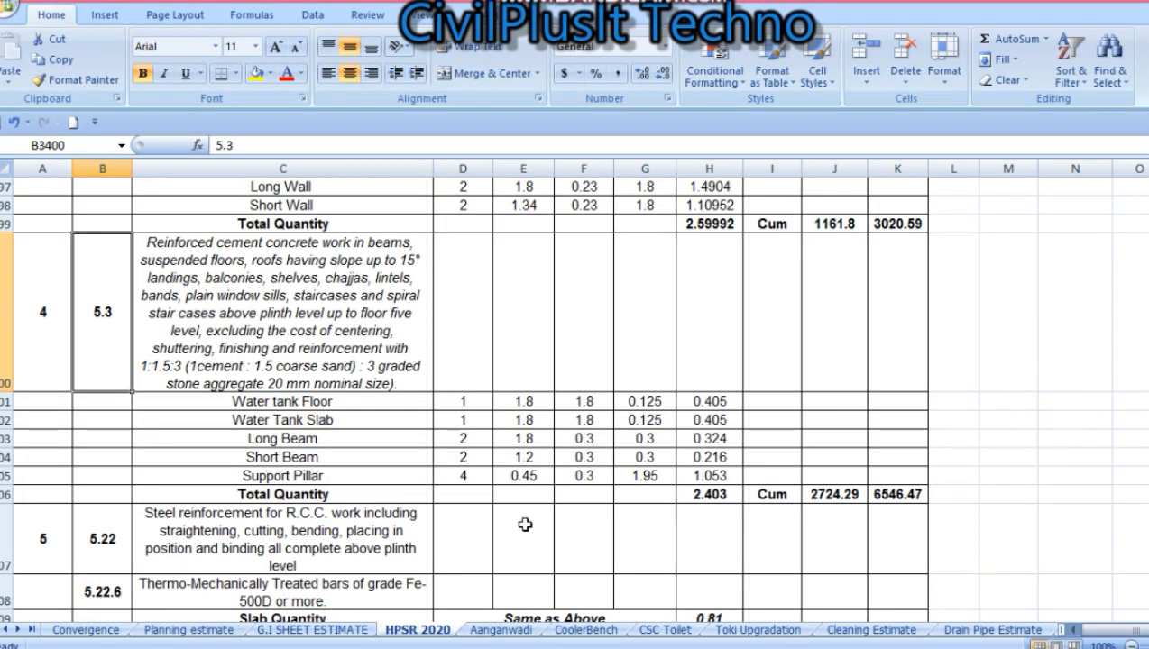
scroll(526, 523, "down", 6)
scroll(529, 524, "down", 8)
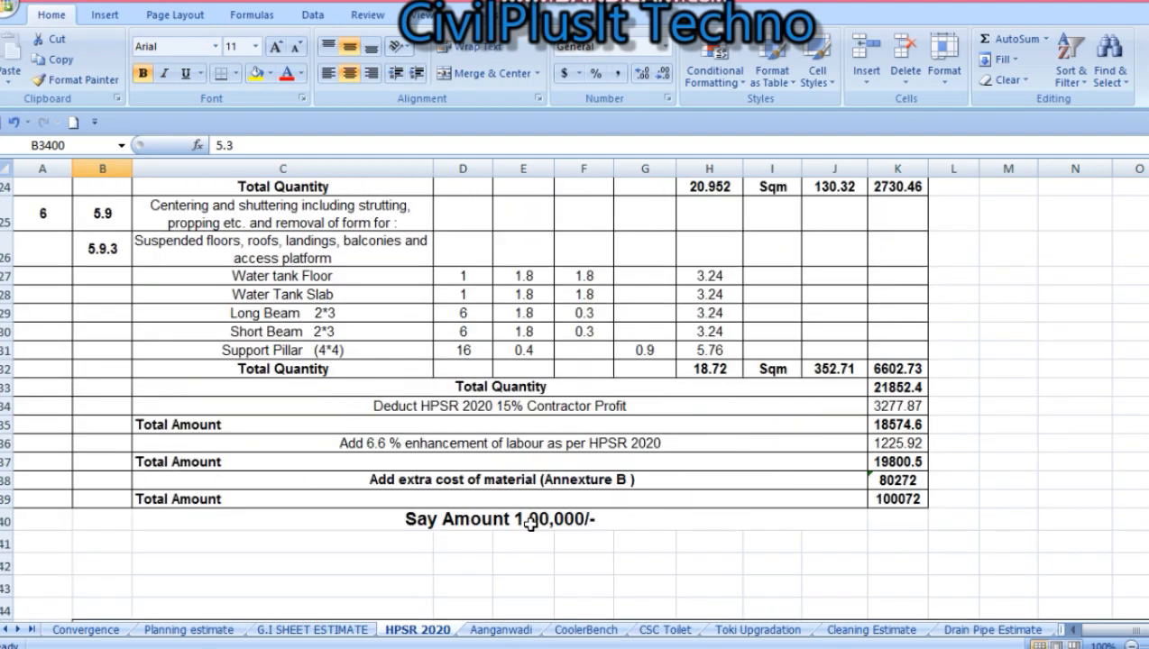
scroll(527, 524, "down", 4)
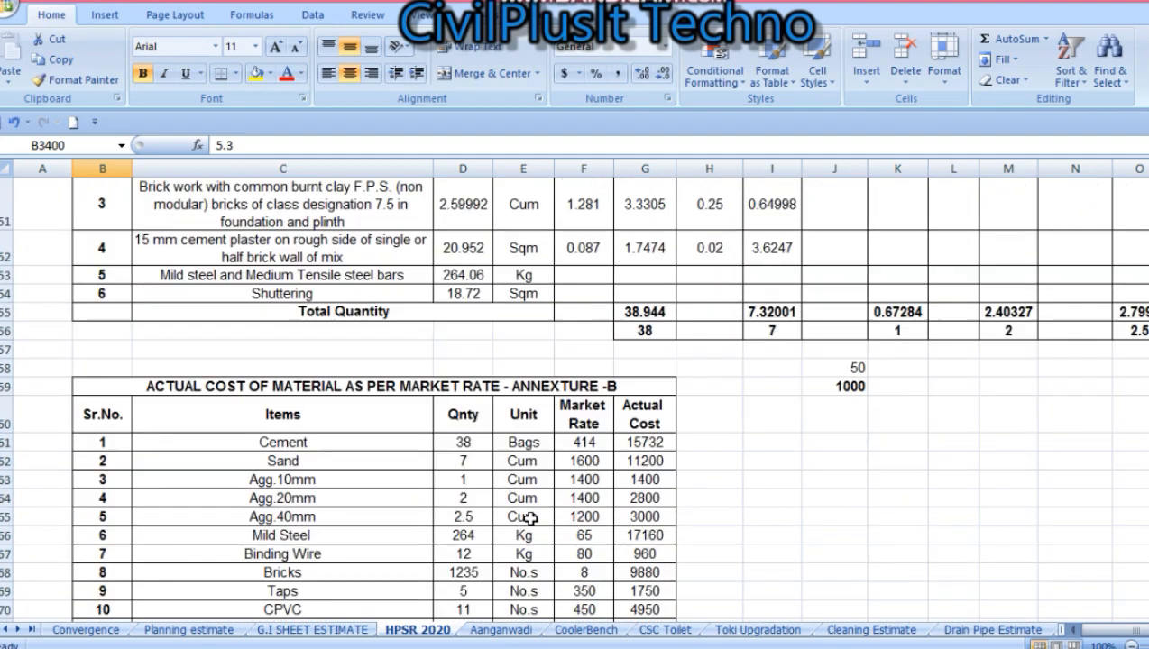
scroll(467, 353, "up", 3)
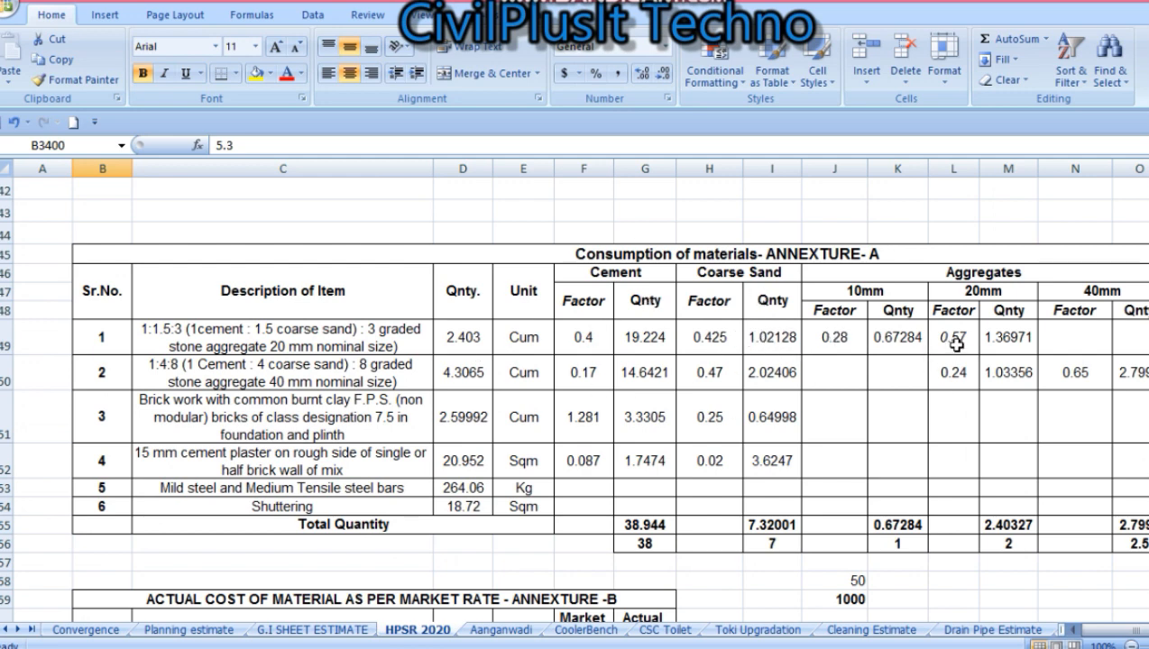
left_click(837, 343)
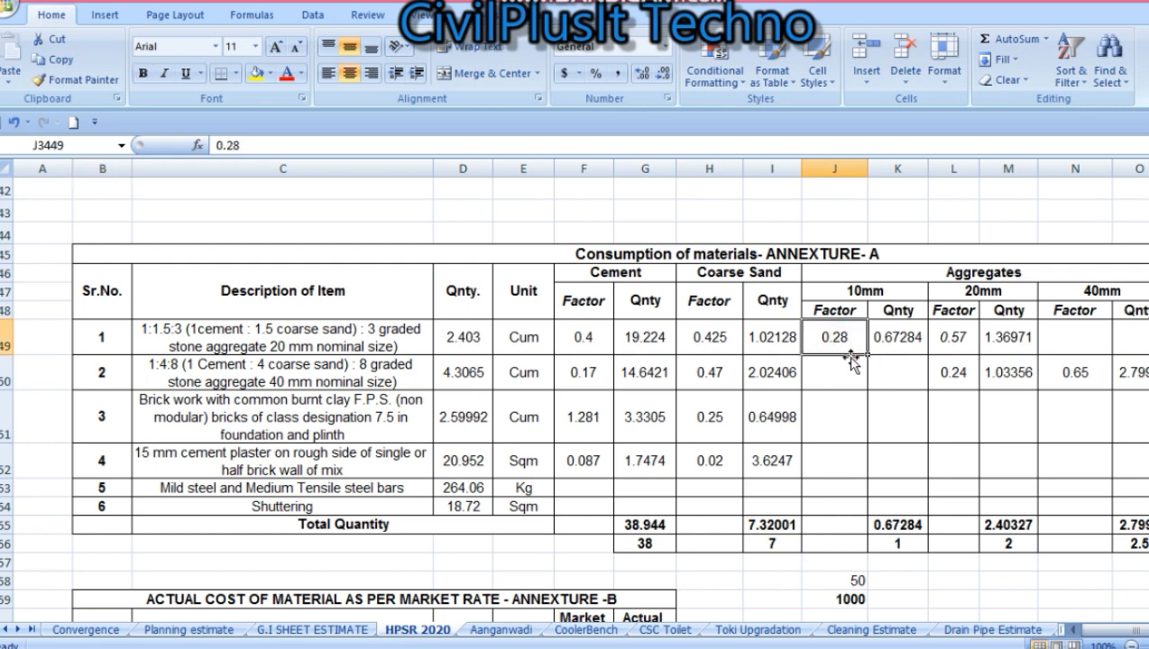
left_click(958, 340)
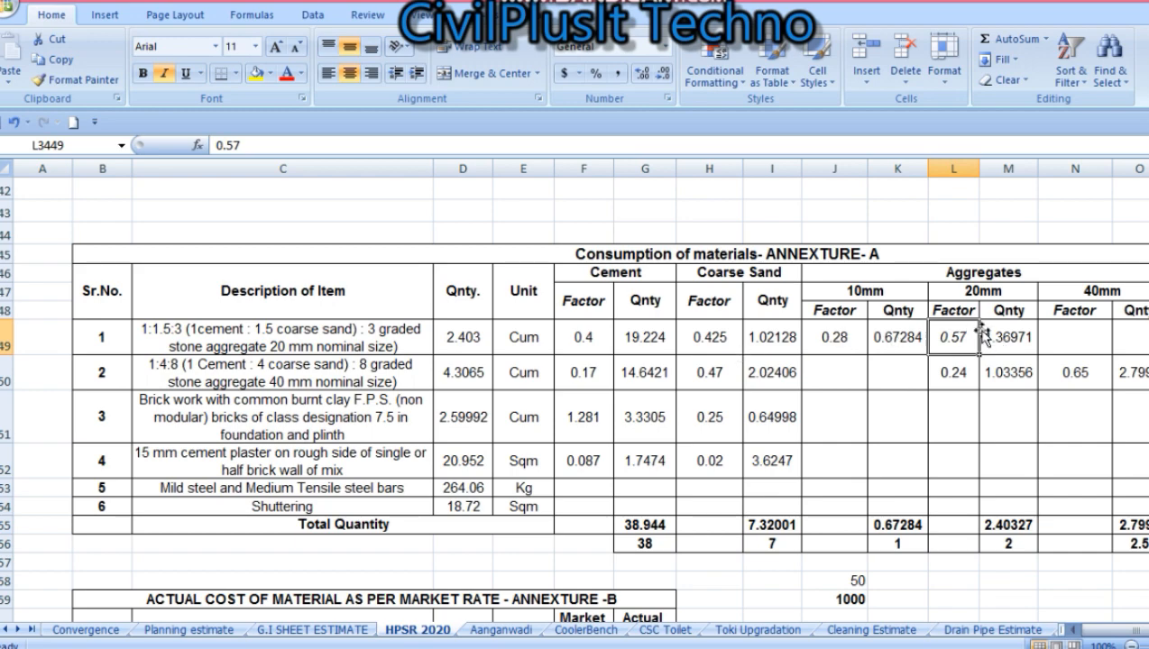
scroll(933, 335, "down", 1)
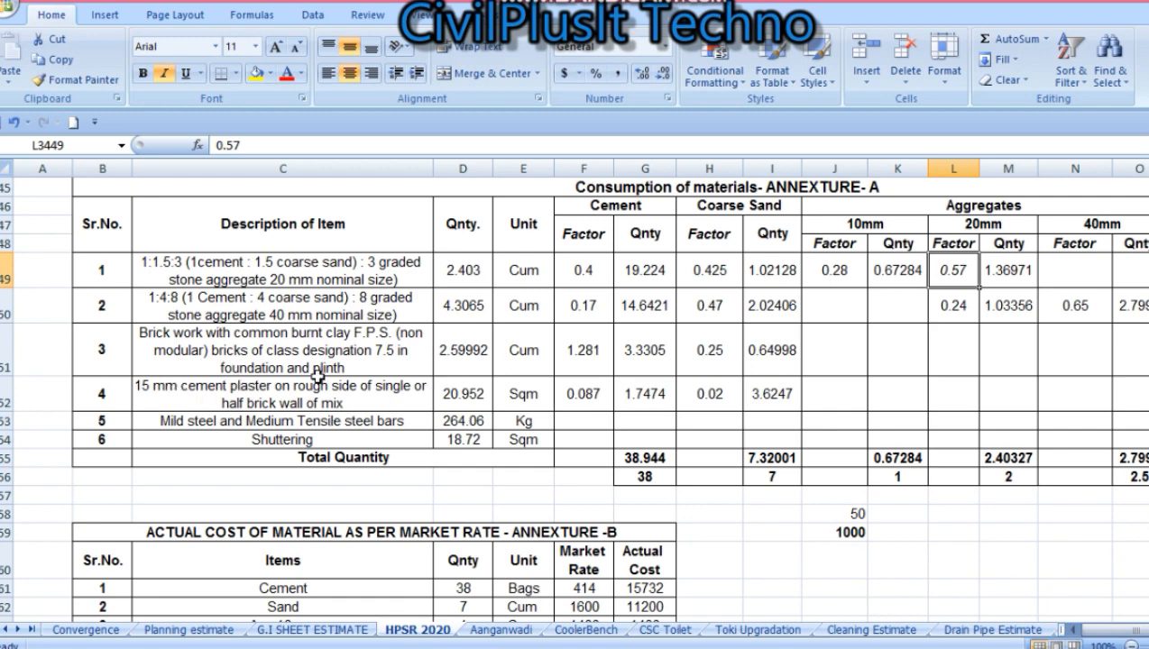
Select the brick work description in C3451 and check that row's brick factor and quantity in P3451 and Q3451.
left_click(348, 351)
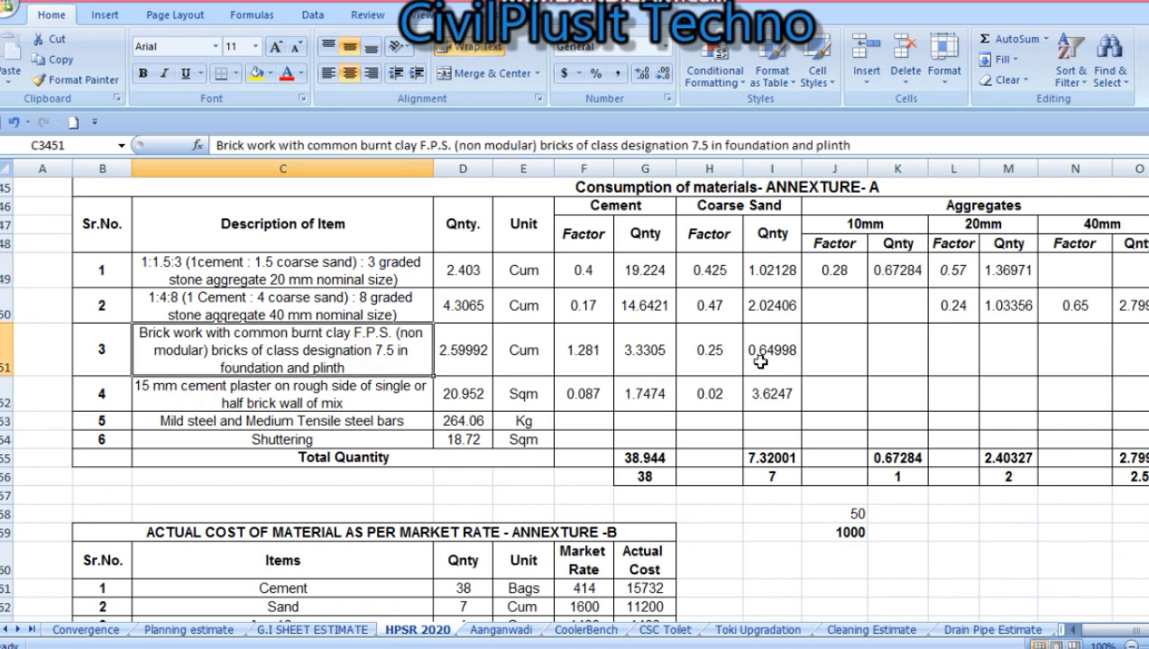
scroll(758, 360, "right", 4)
mouse_move(702, 341)
left_mouse_down()
mouse_move(751, 347)
mouse_move(713, 354)
left_mouse_up()
left_click_drag(751, 348, 751, 348)
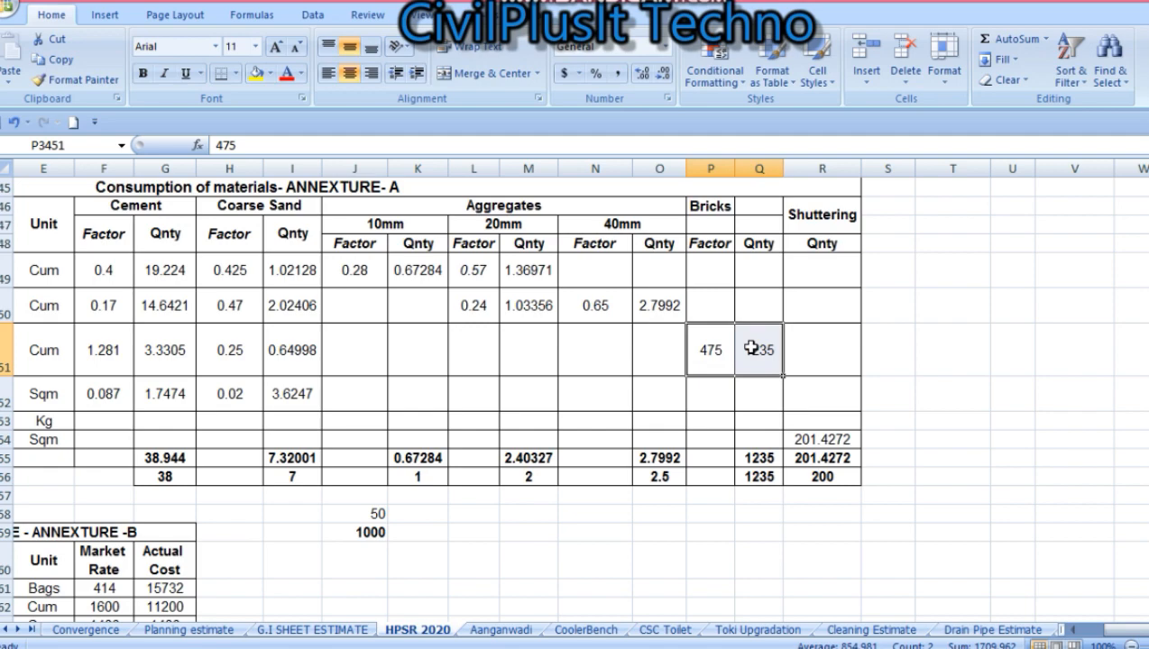
scroll(751, 348, "left", 4)
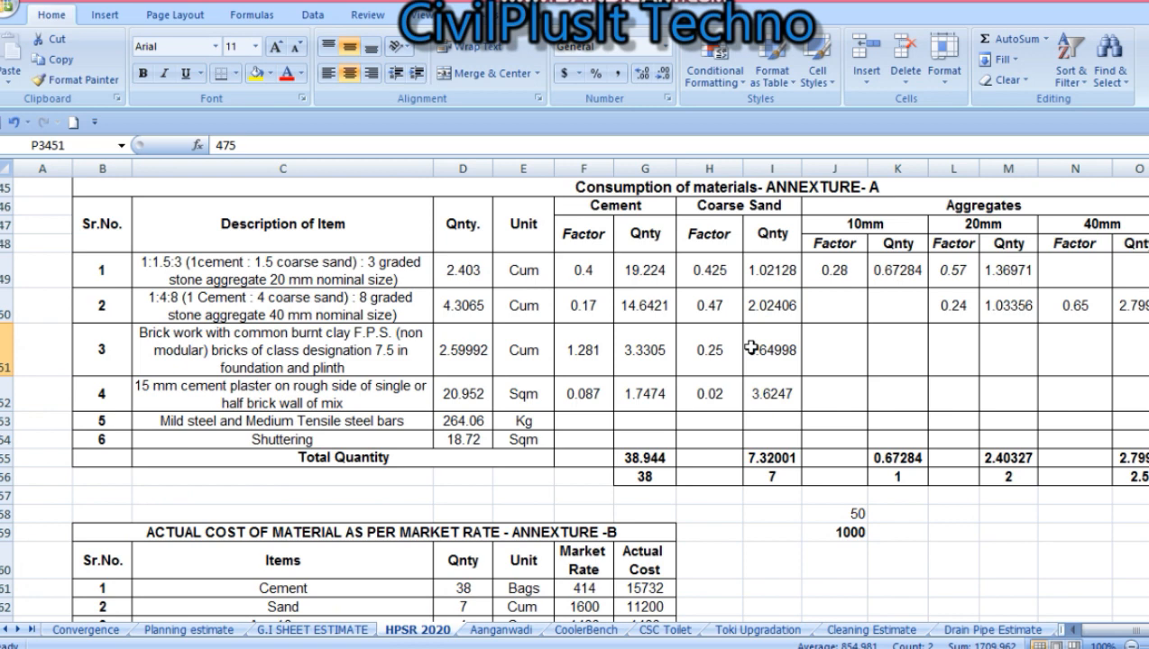
Check the brick work row's quantity reference in D3451 against its brick factor and quantity in P3451 and Q3451.
left_click(467, 351)
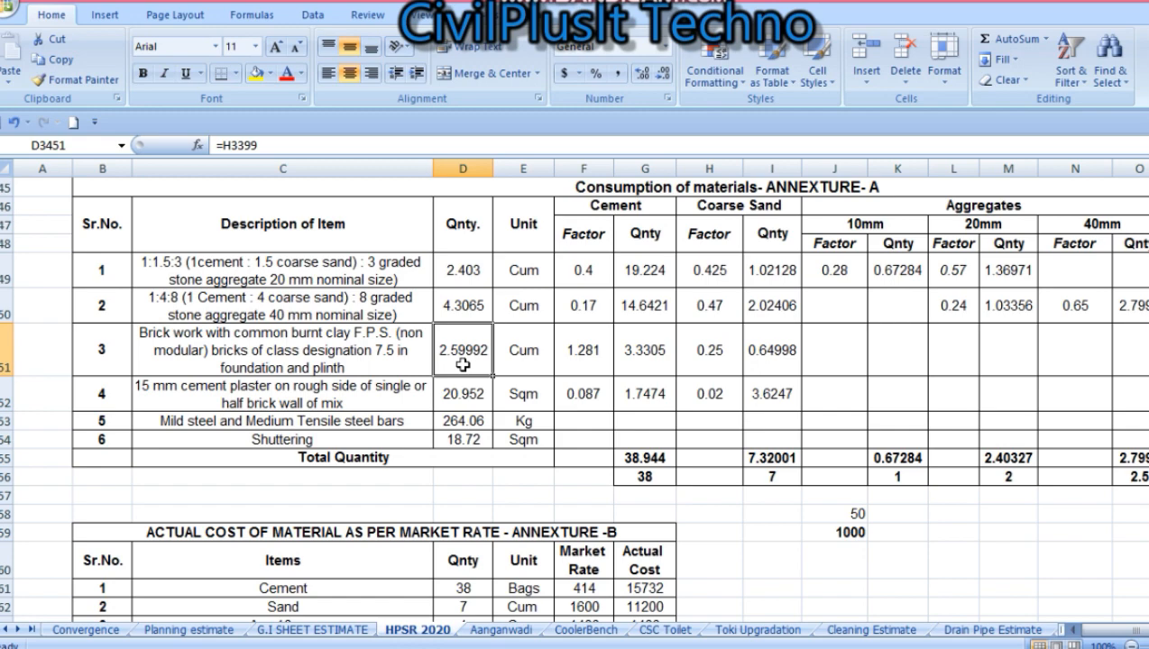
scroll(462, 365, "right", 2)
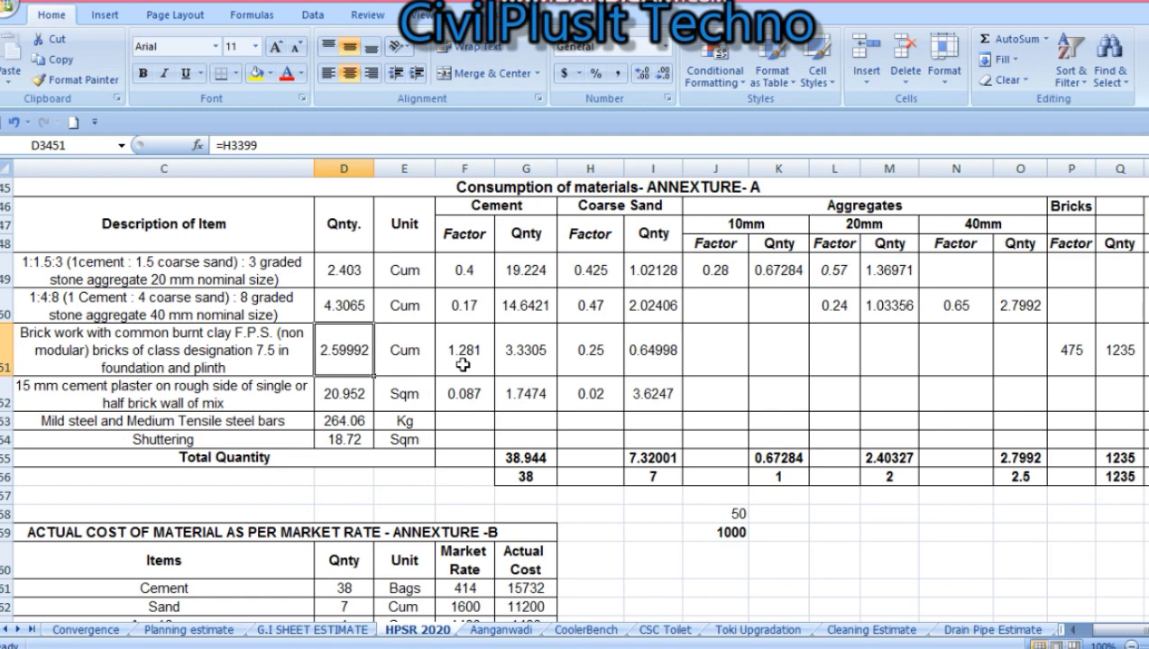
scroll(463, 365, "left", 2)
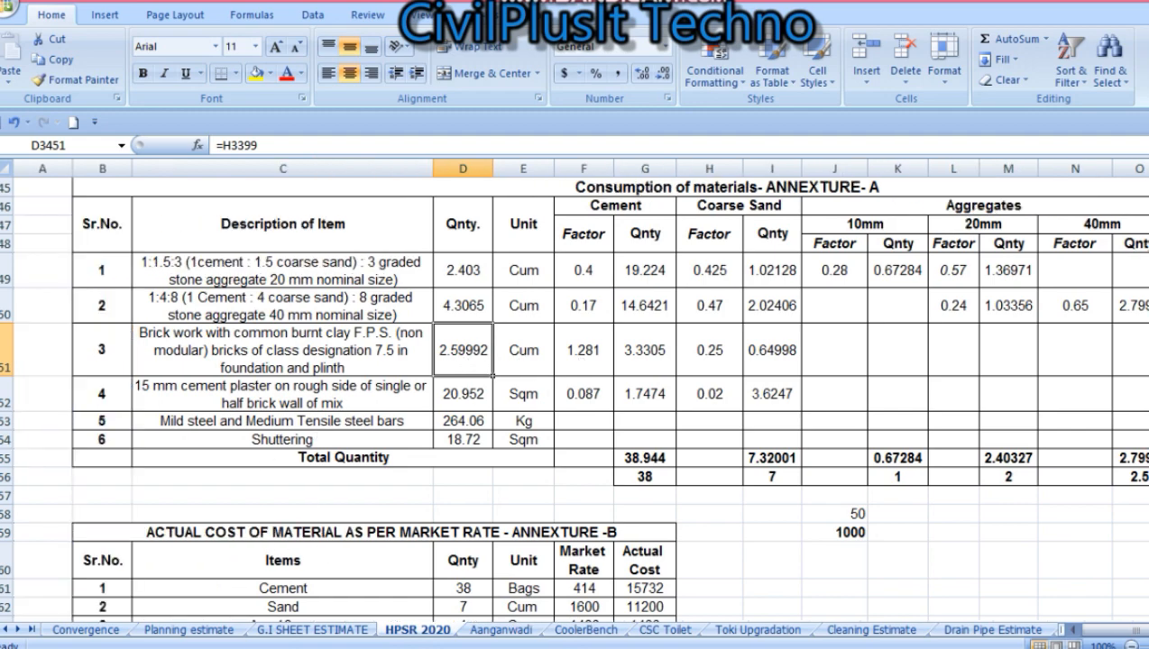
Locate the brick work item in the water tank estimate and select its item codes in B3394:B3395.
left_click(231, 648)
scroll(711, 324, "up", 12)
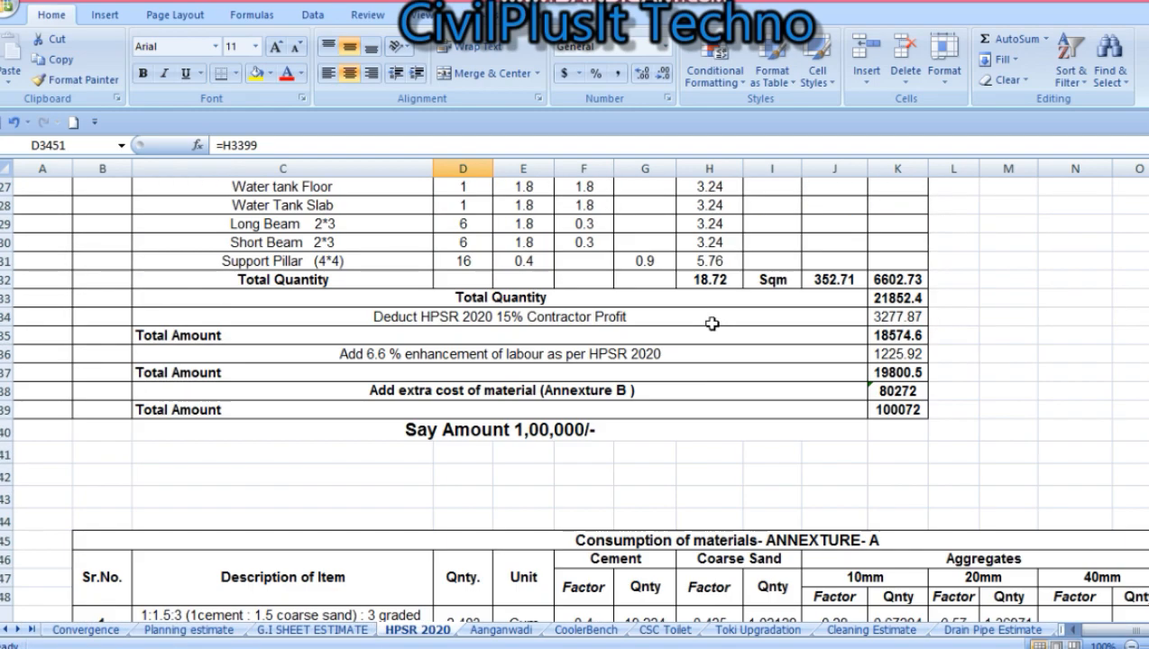
scroll(712, 323, "up", 6)
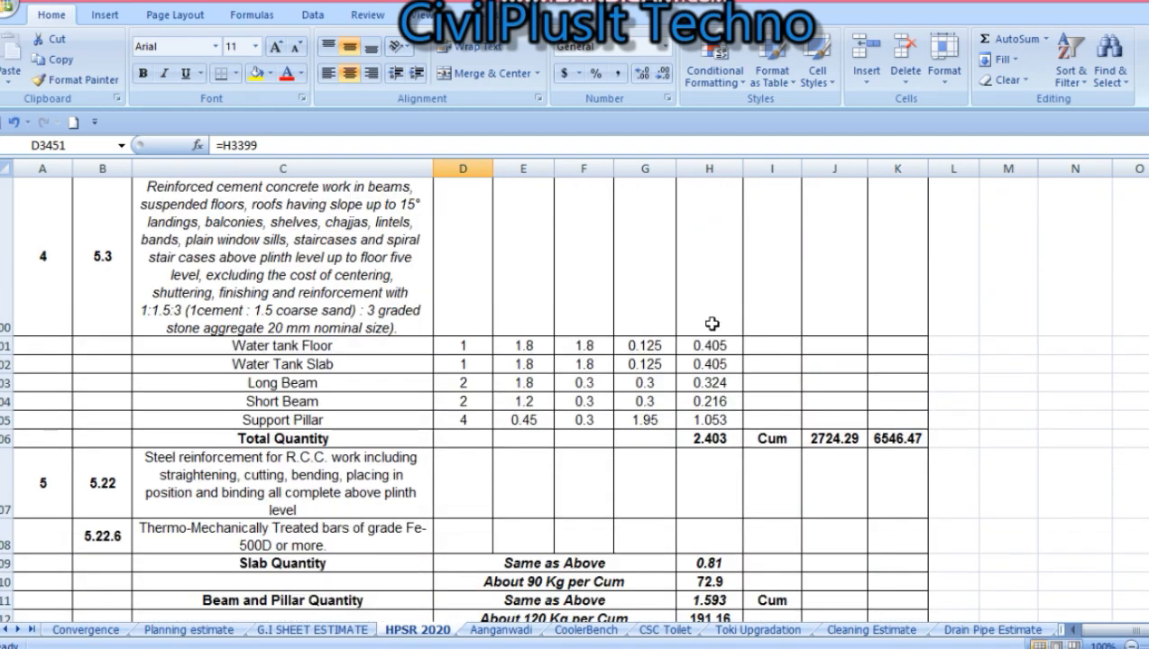
scroll(712, 324, "down", 6)
scroll(711, 324, "down", 2)
scroll(711, 324, "up", 7)
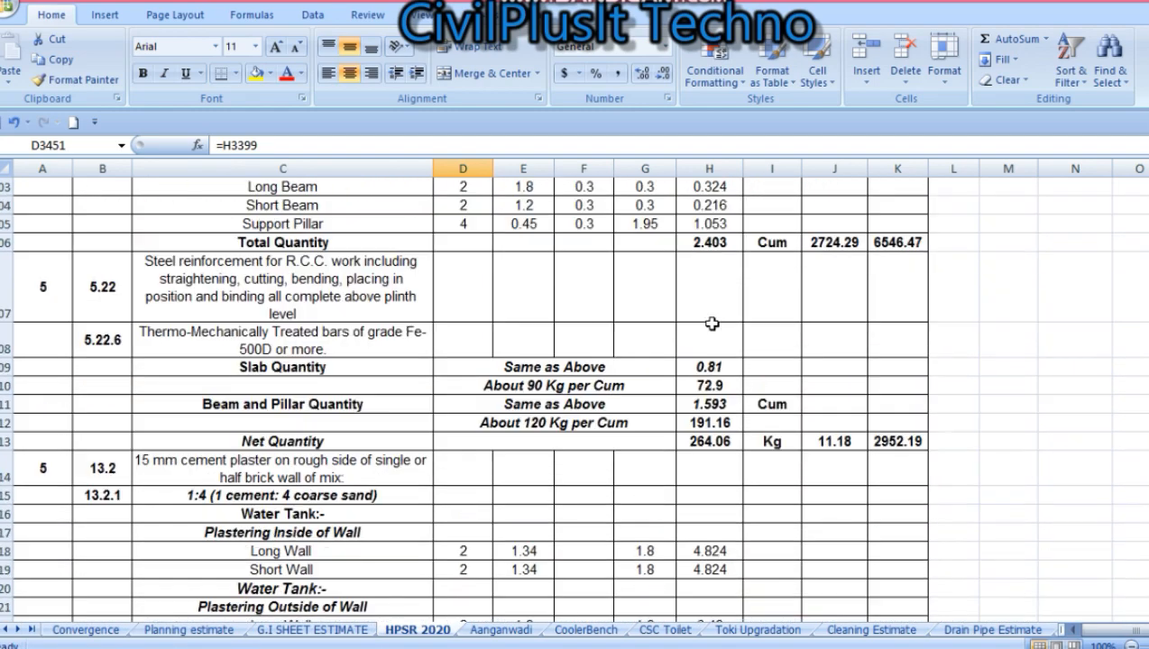
scroll(711, 324, "up", 2)
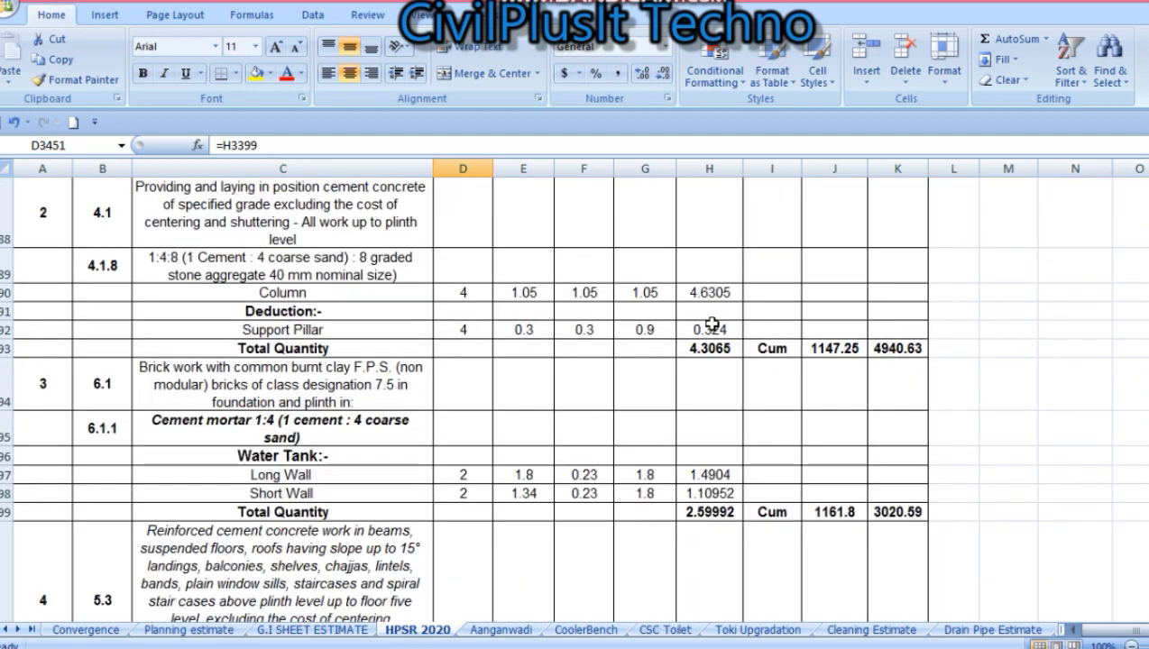
left_click_drag(124, 371, 116, 434)
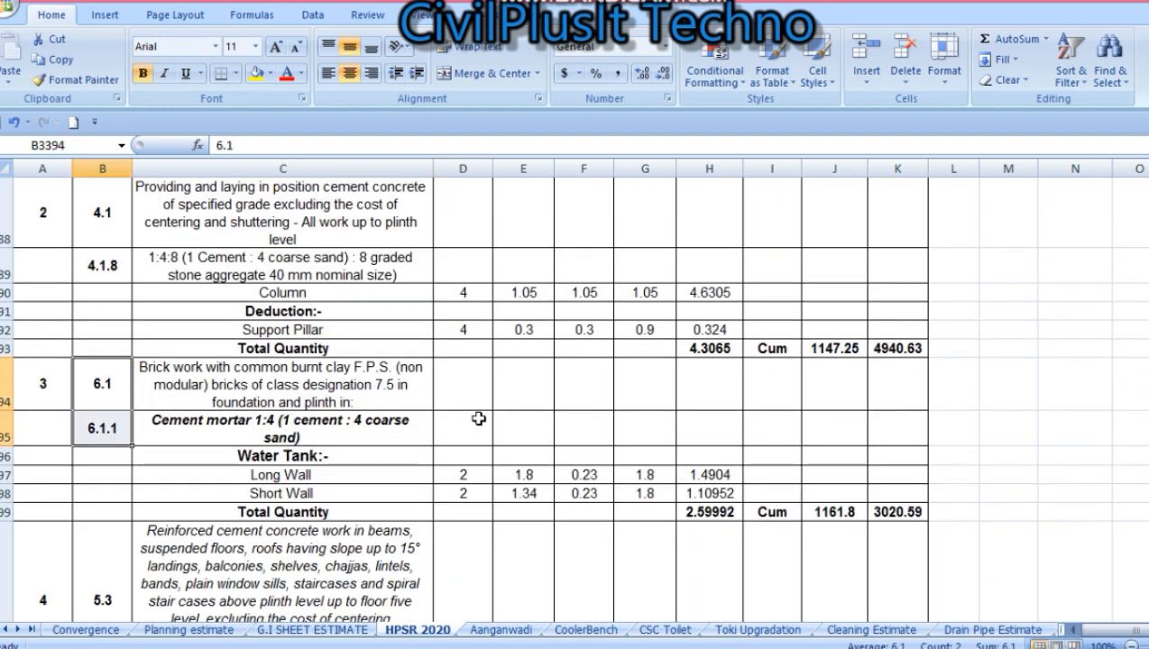
Switch to the Analysis of Rates PDF and search for item 6.1.1.
key("alt+Tab")
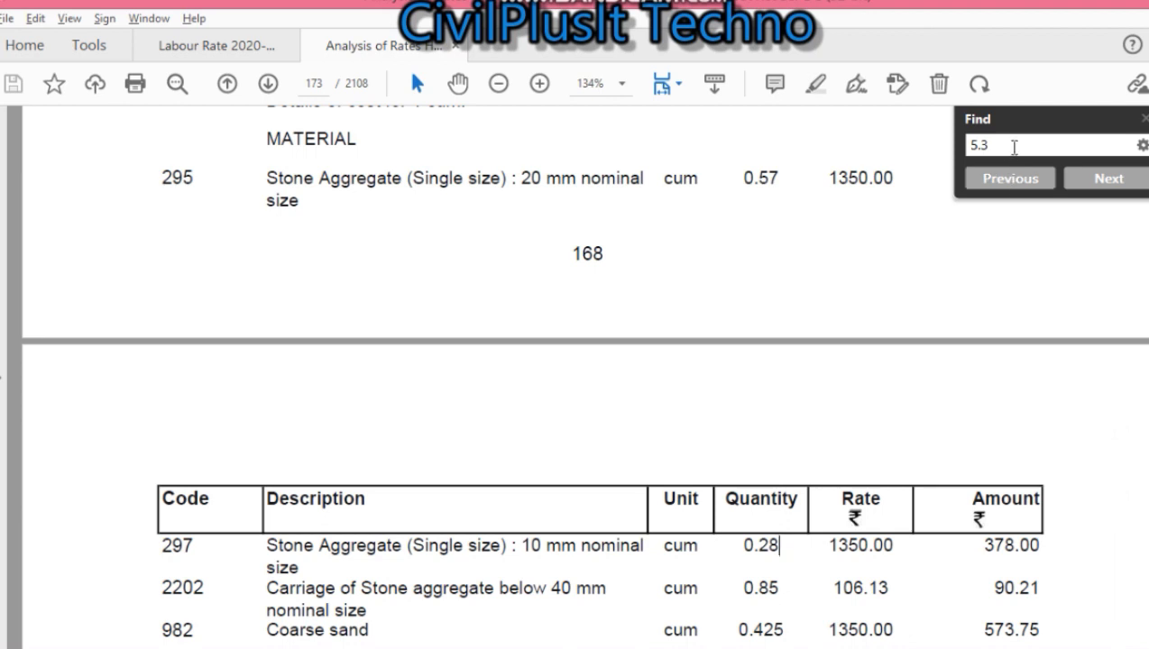
left_click_drag(1010, 146, 802, 170)
type("6.1.1")
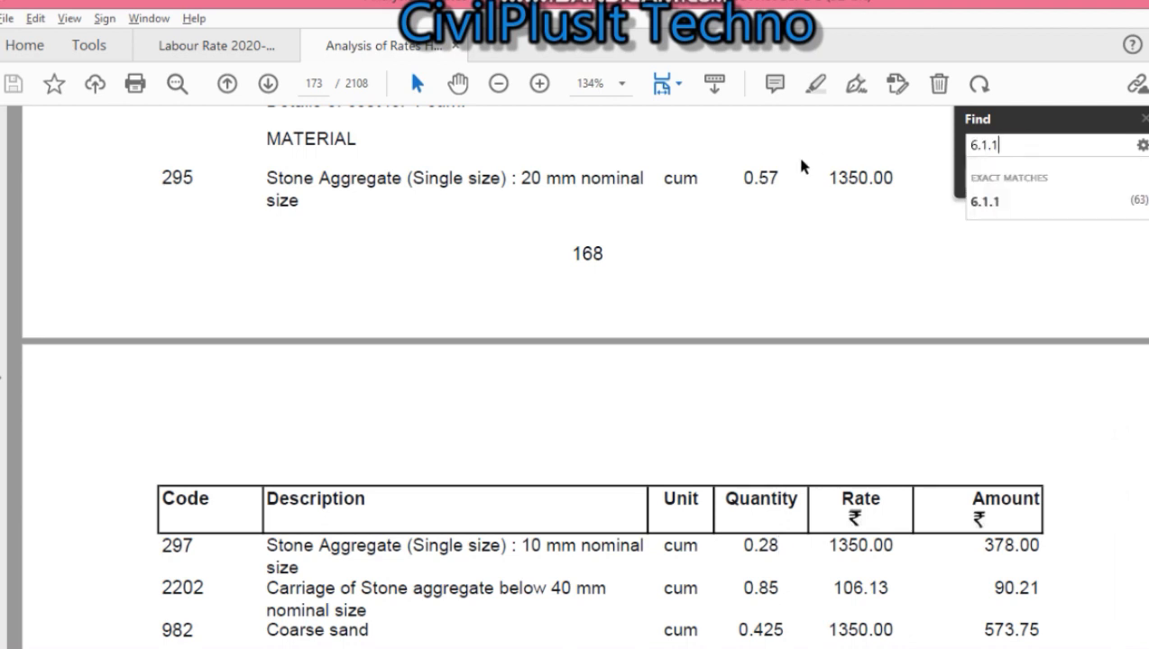
key("Down")
key("Return")
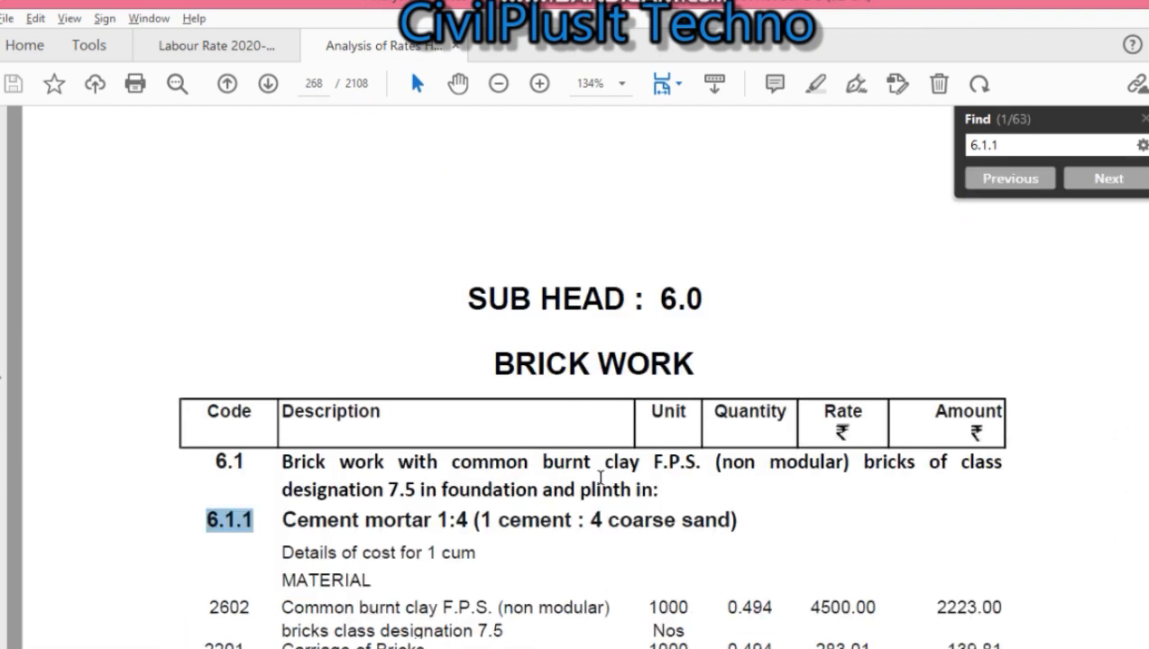
Examine the material list of brick work item 6.1.1 with cement mortar 1:4, including its brick and mortar quantities.
scroll(600, 477, "down", 3)
scroll(600, 478, "down", 2)
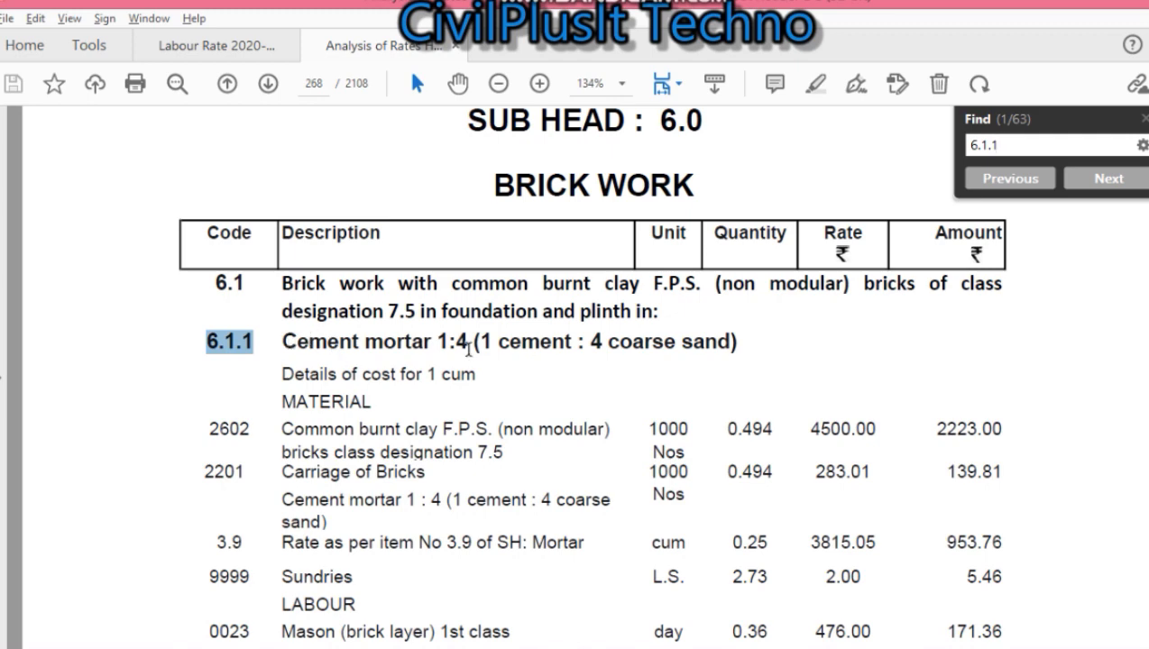
scroll(467, 349, "down", 1)
scroll(467, 349, "up", 1)
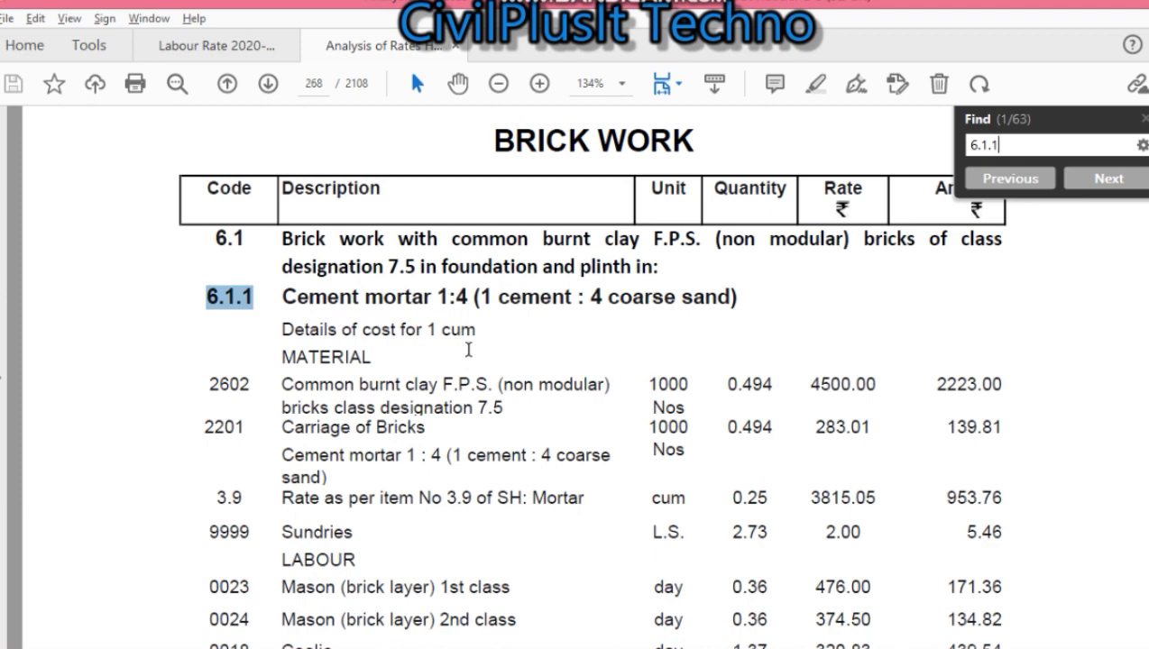
scroll(468, 349, "down", 1)
scroll(468, 349, "up", 1)
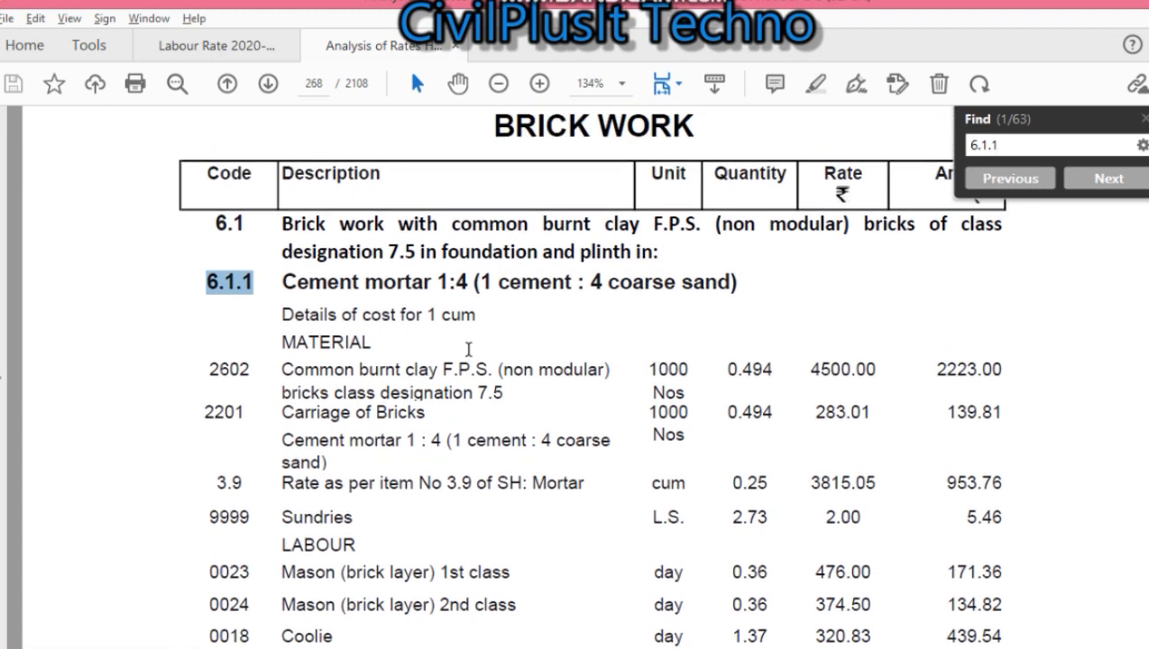
scroll(468, 349, "down", 1)
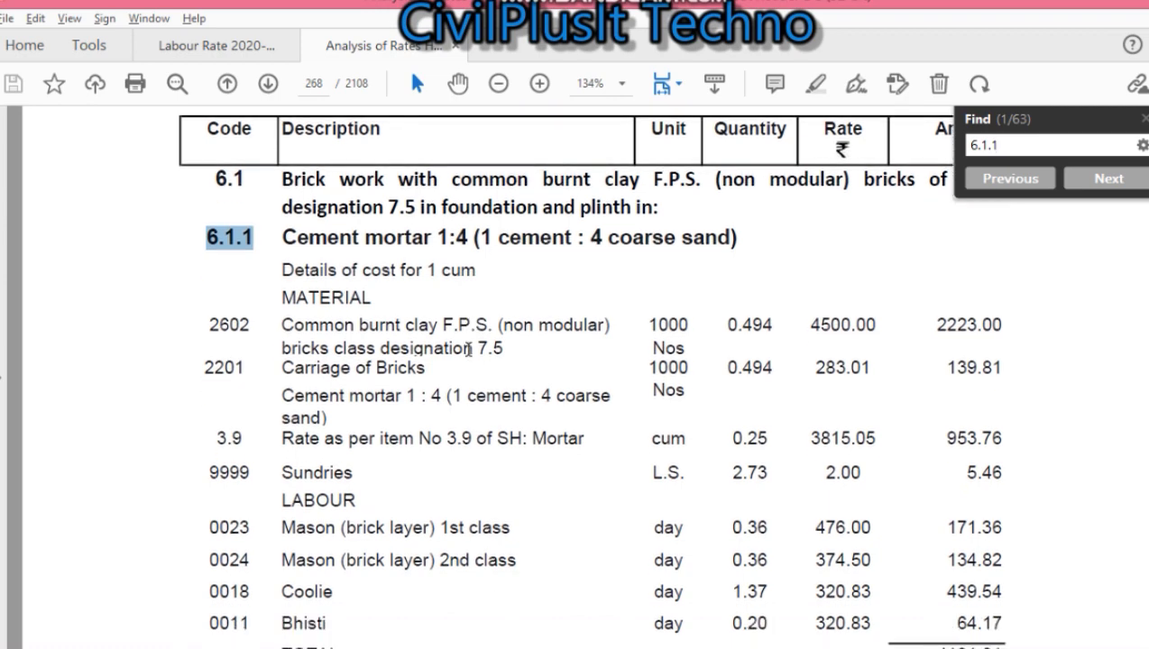
scroll(468, 349, "down", 1)
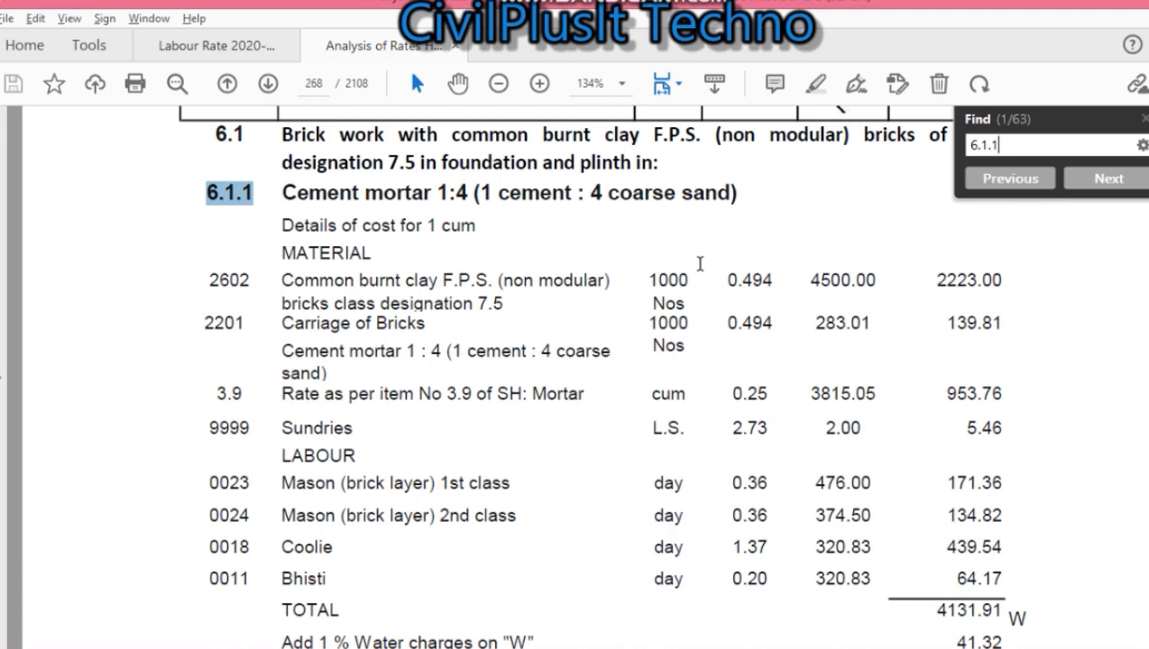
Highlight the common burnt clay brick quantity in item 6.1.1 along with its Nos unit.
left_click(728, 284)
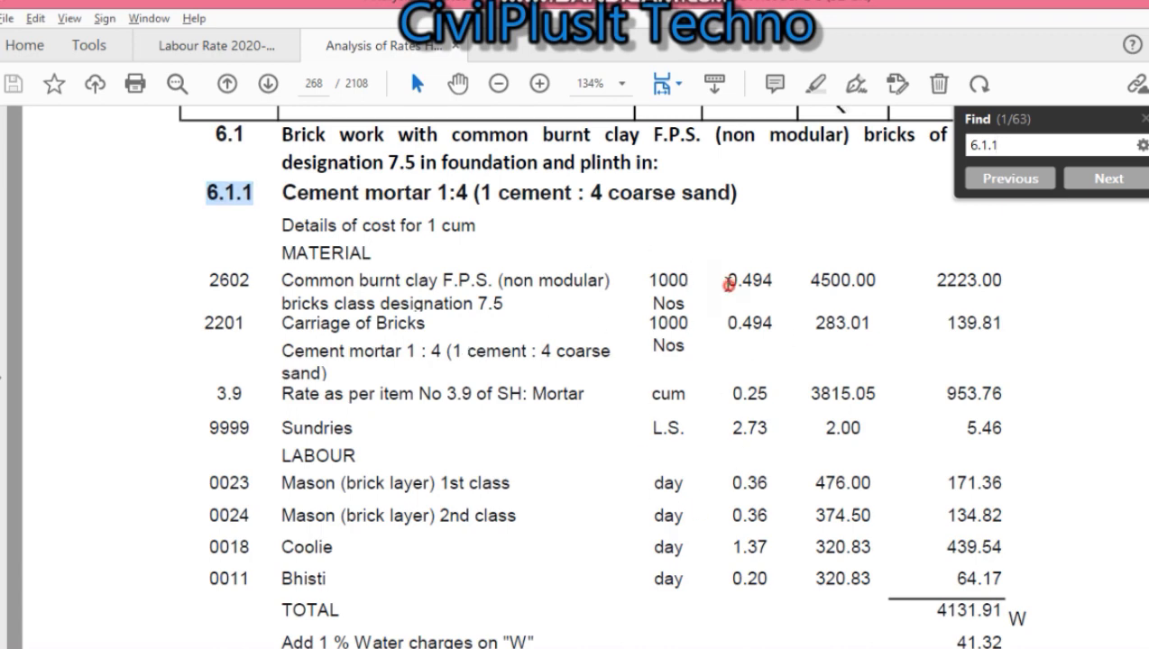
left_click_drag(728, 284, 775, 285)
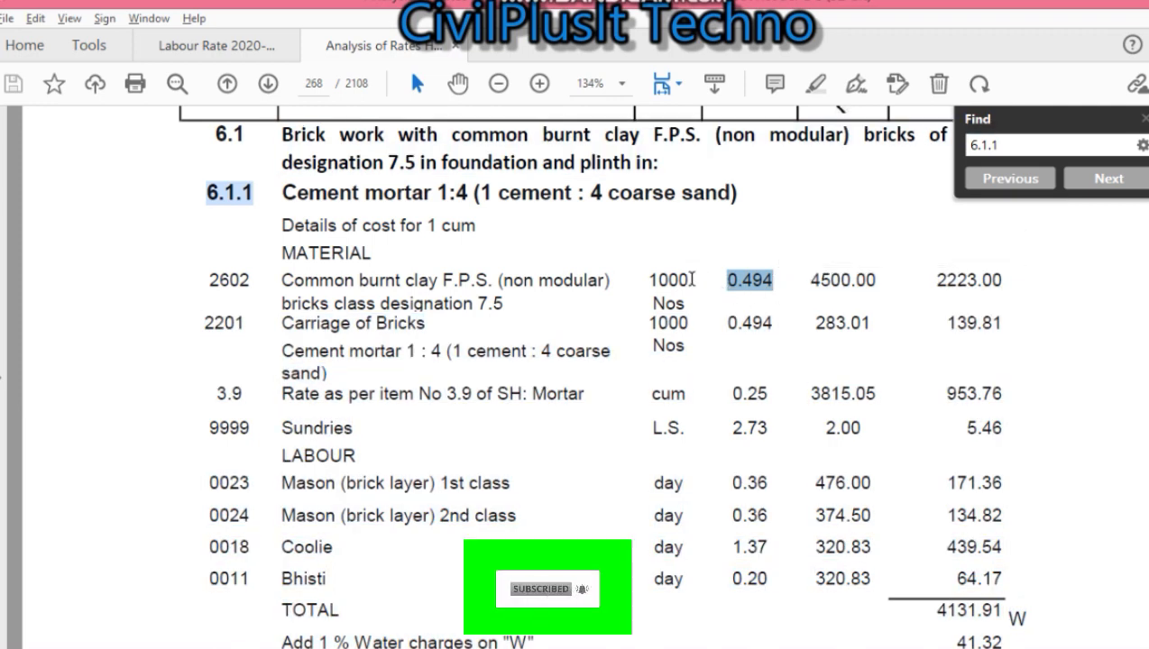
left_click_drag(692, 279, 767, 279)
Switch to Excel and calculate the bricks needed per cubic metre in M3393 with the formula =1000*0.494.
key("alt+Tab")
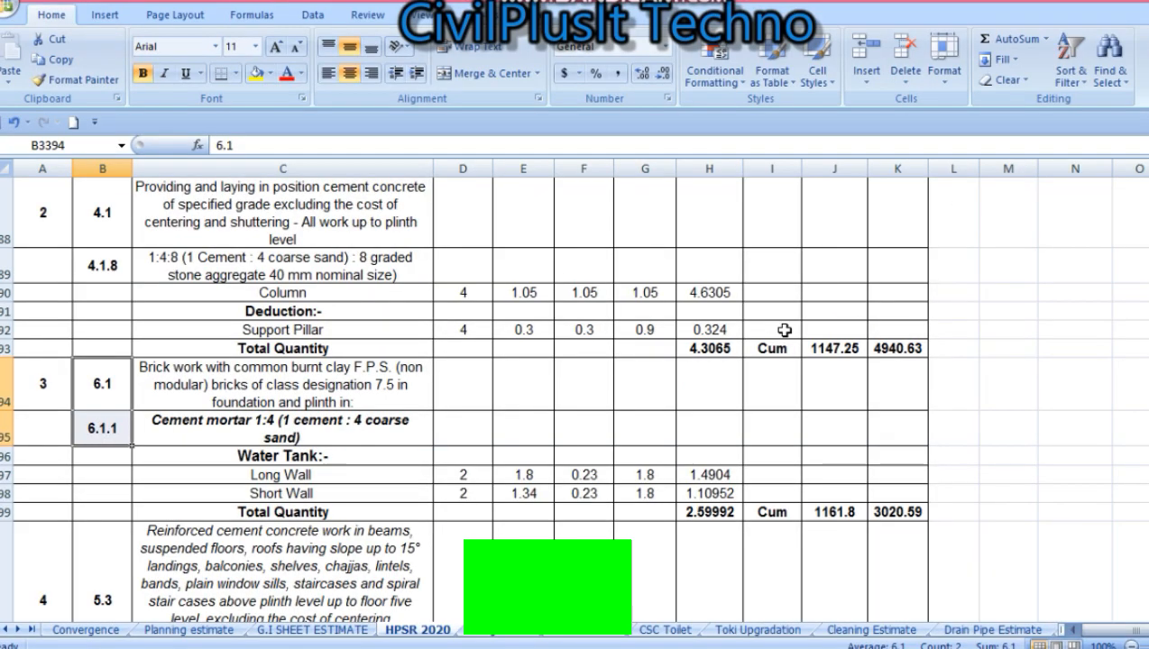
left_click(1014, 350)
type("=")
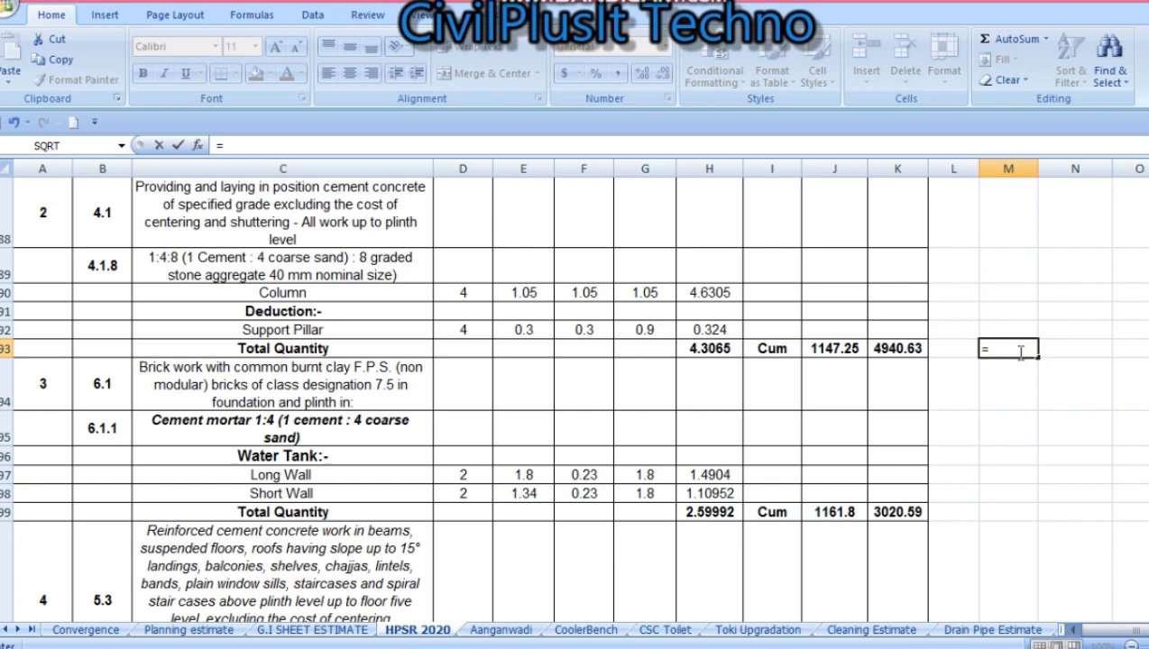
type("1000")
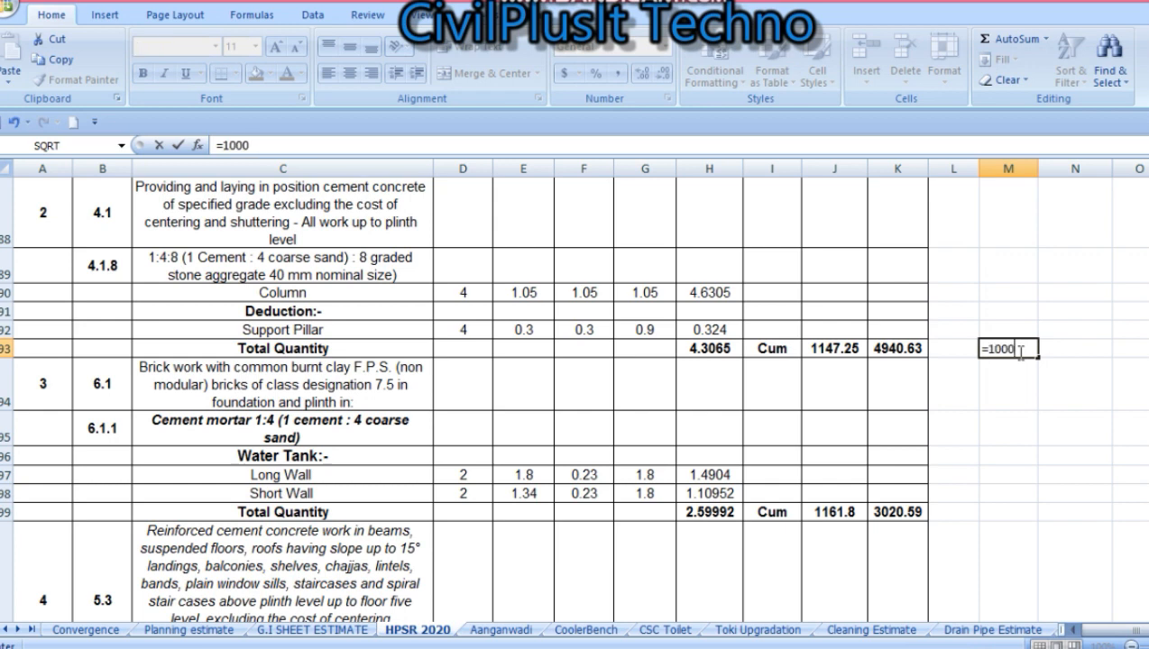
type("*.494")
key("Return")
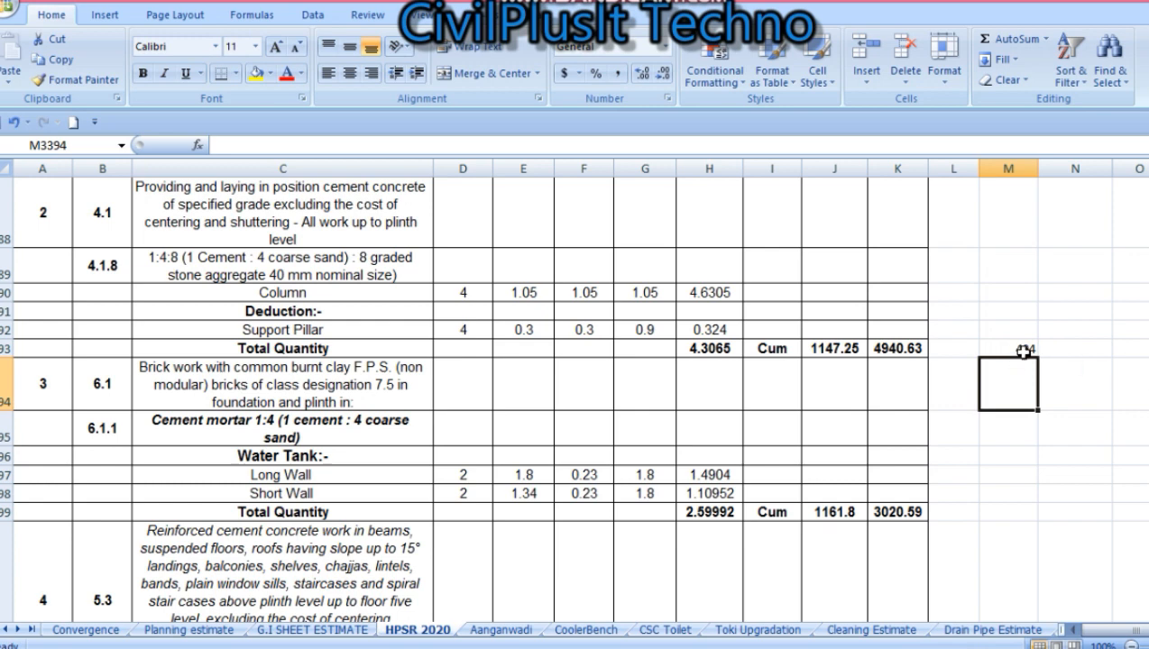
left_click(1023, 350)
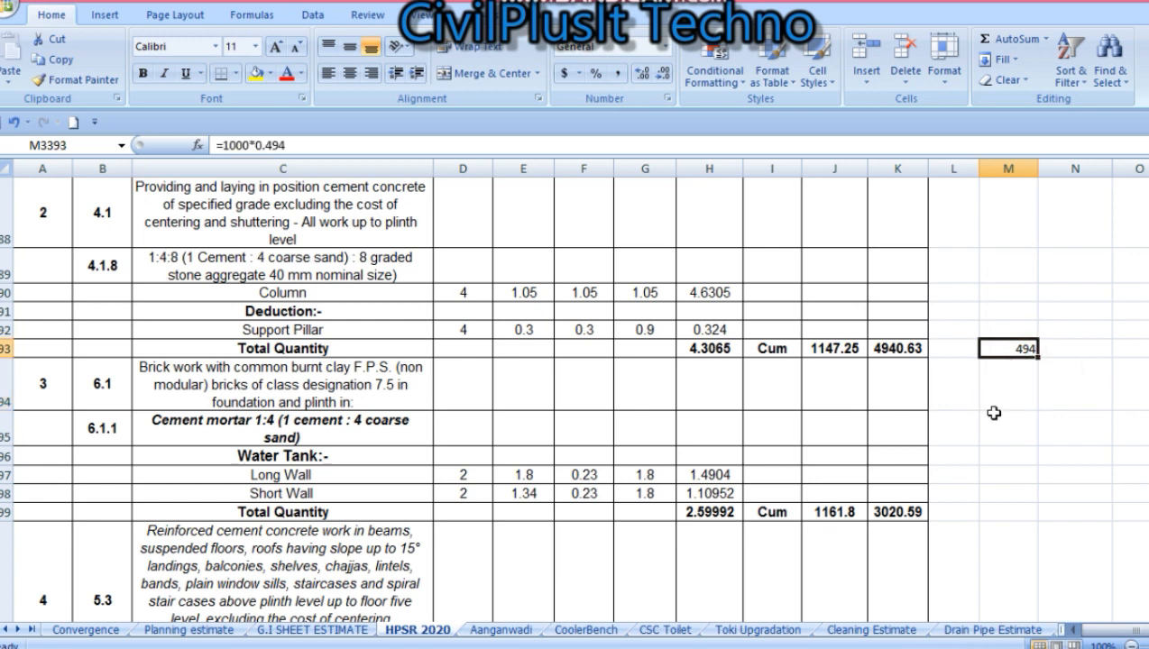
Switch back to the PDF and highlight item 6.1.1's 1:4 cement mortar line, followed by its mortar quantity.
key("alt+Tab")
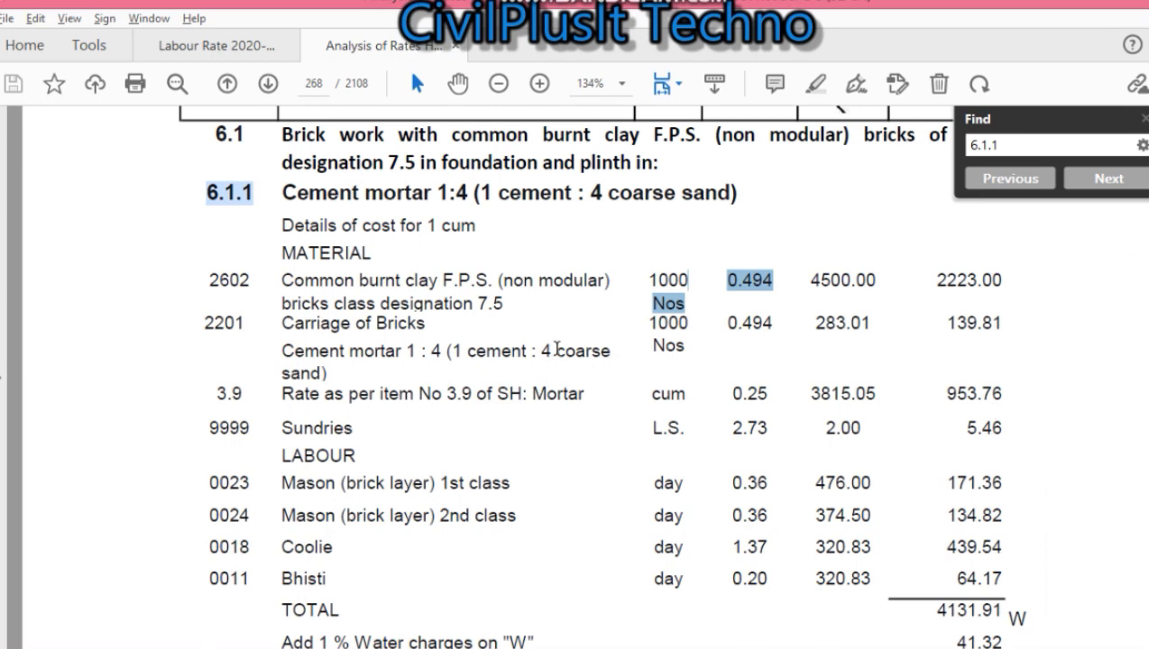
scroll(557, 348, "down", 1)
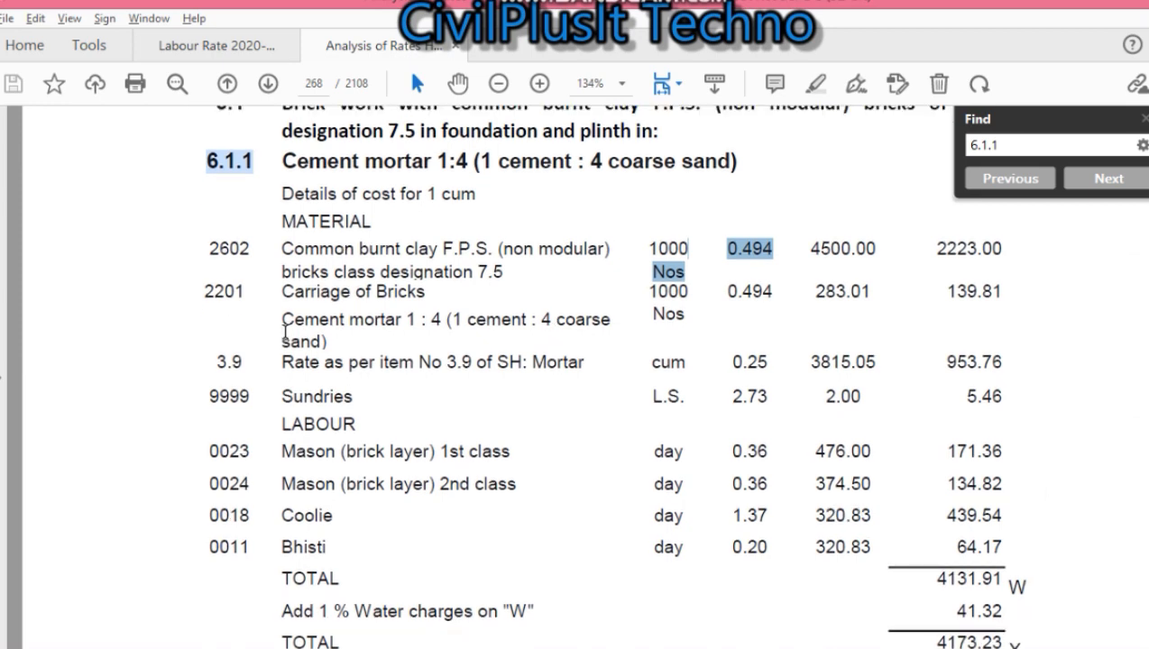
left_click_drag(285, 330, 574, 348)
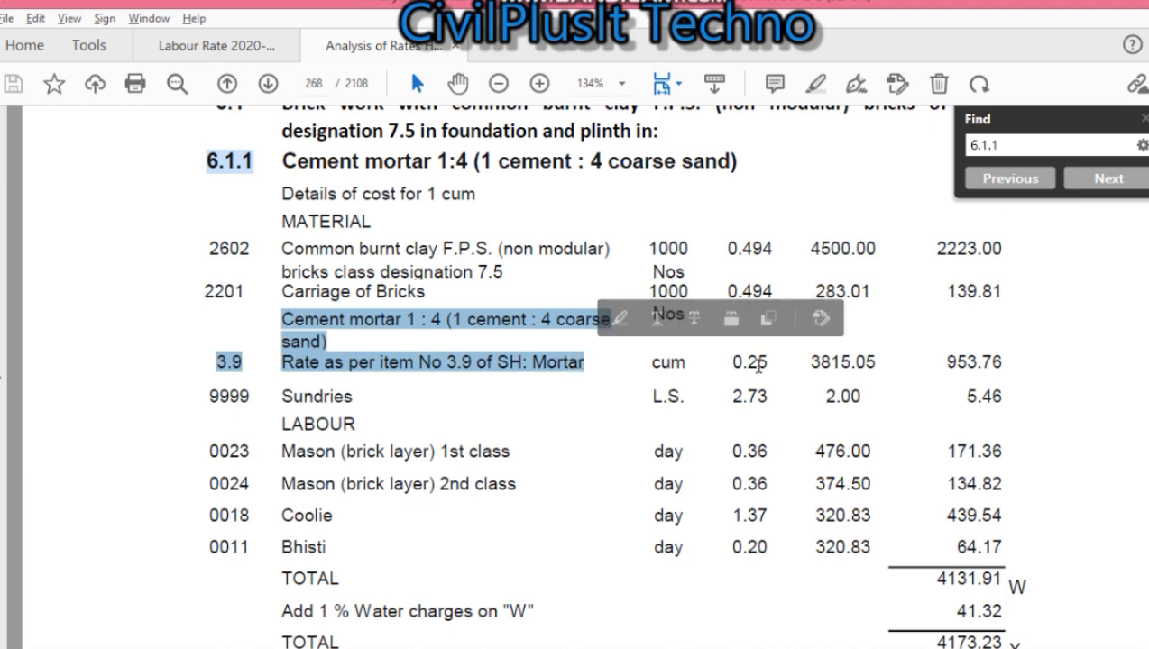
left_click_drag(730, 362, 771, 363)
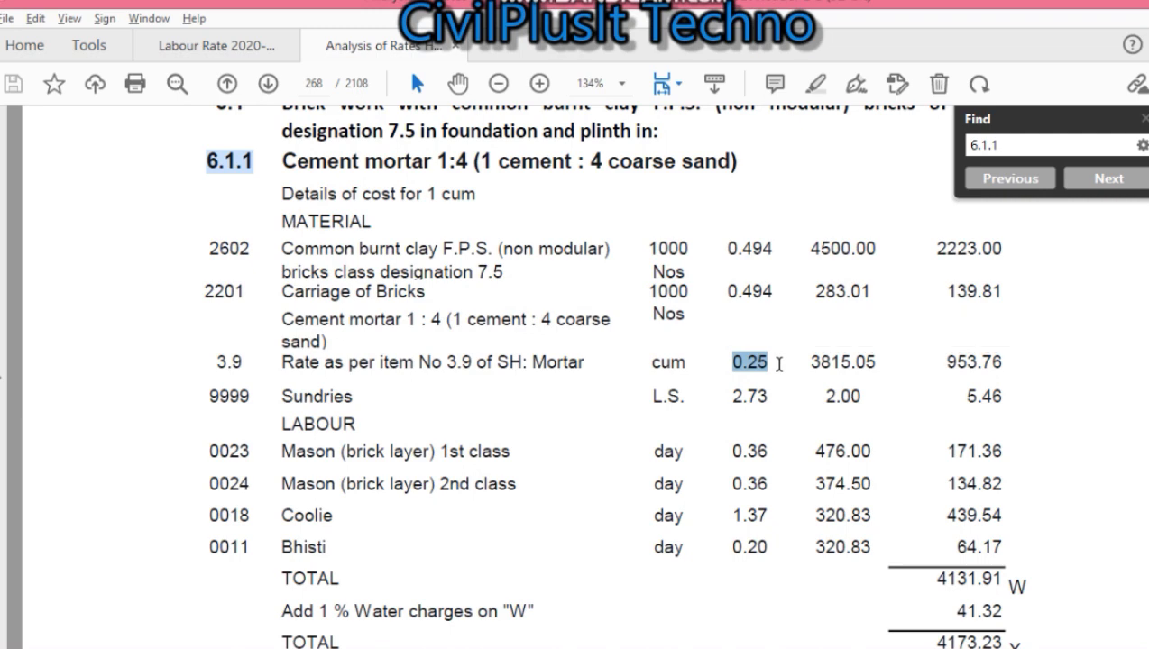
Review the labour, charges and total cost lines of item 6.1.1 down to the start of item 6.1.2.
scroll(631, 436, "down", 3)
scroll(631, 437, "up", 1)
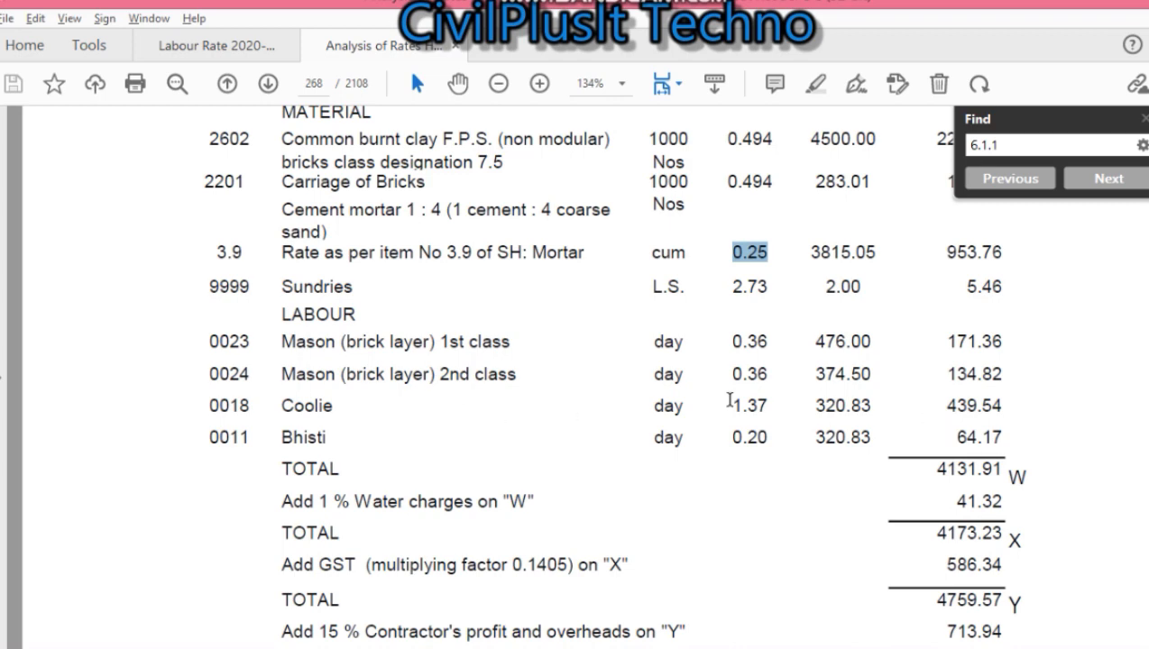
scroll(731, 399, "down", 4)
scroll(730, 400, "down", 3)
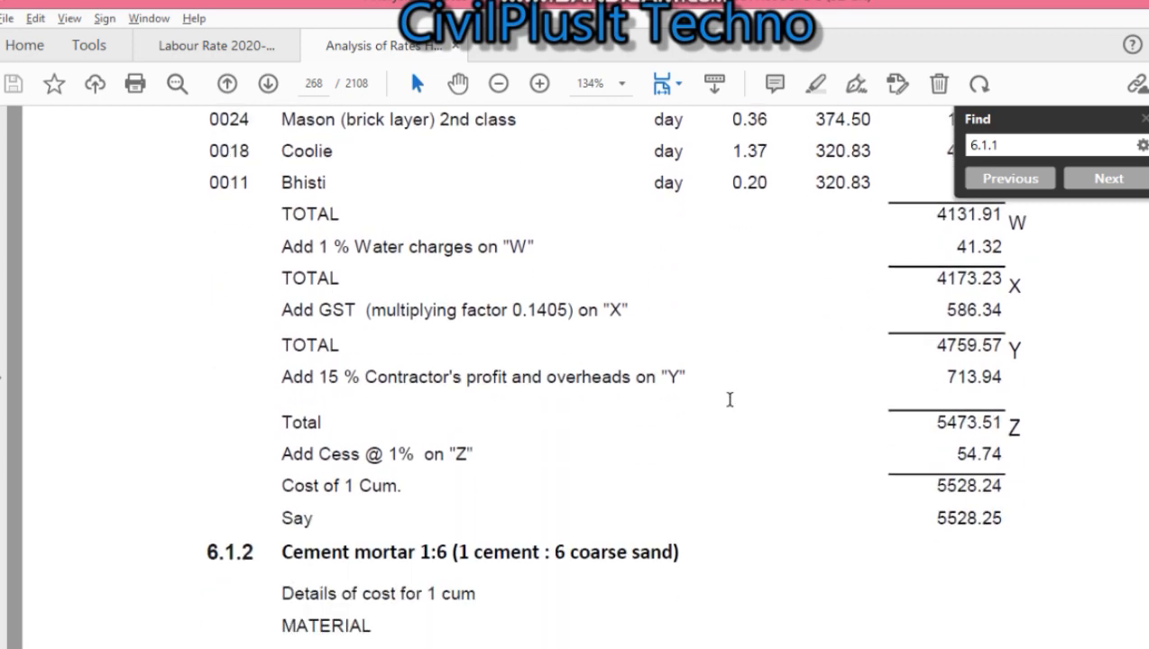
scroll(730, 399, "down", 6)
scroll(731, 400, "up", 3)
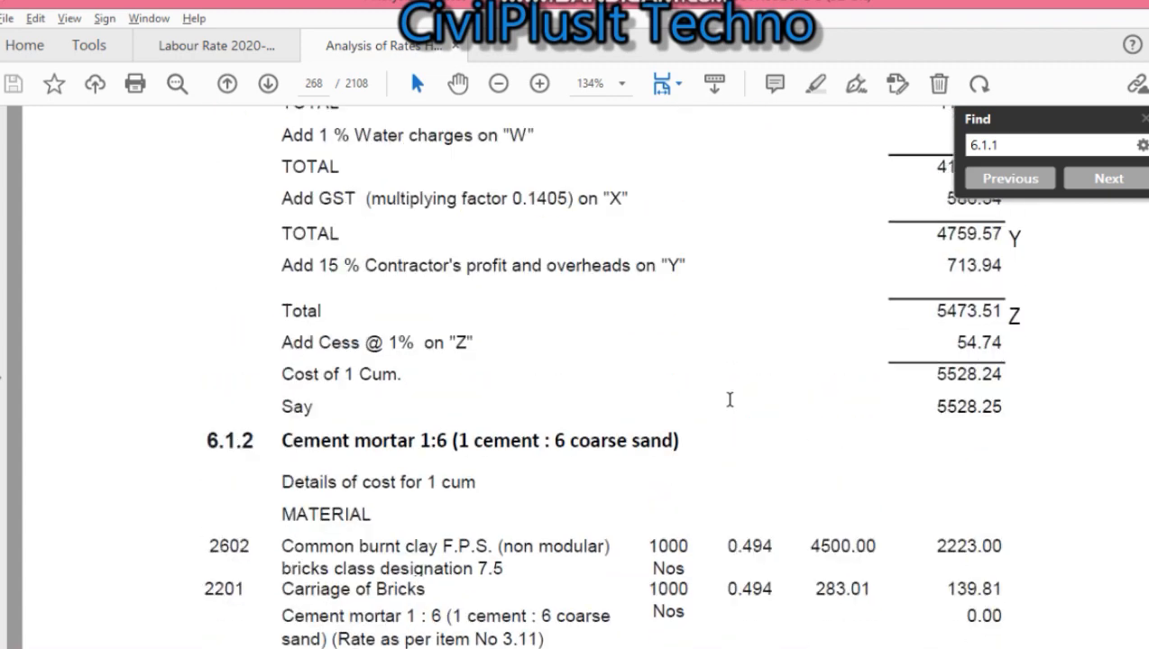
scroll(731, 400, "up", 6)
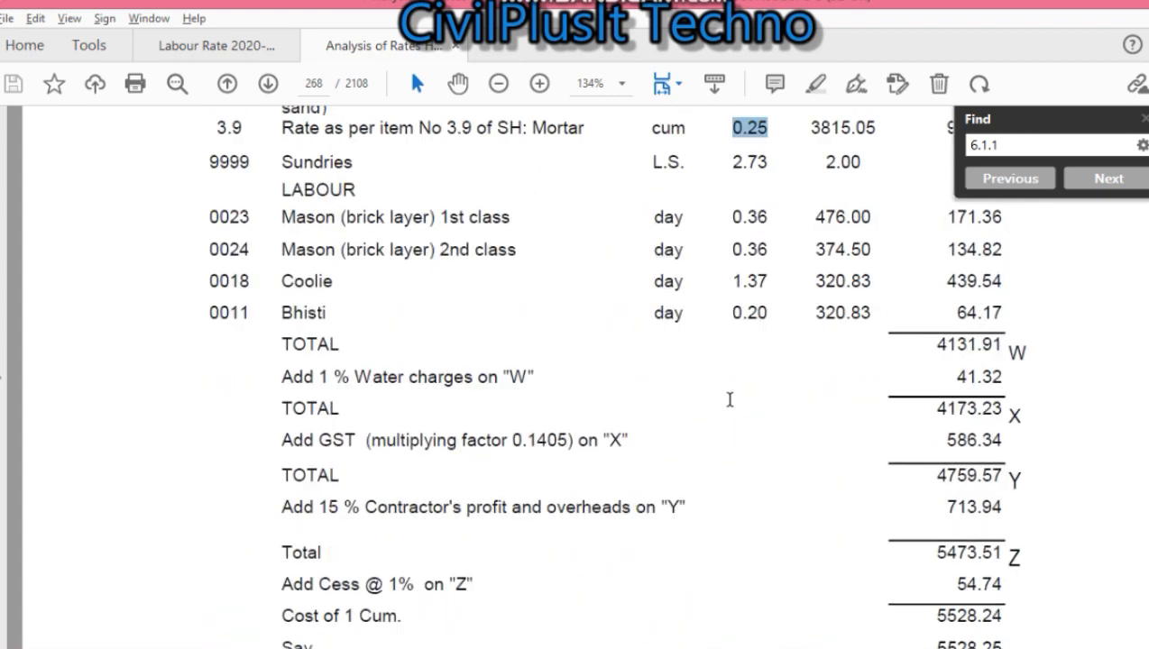
Return to Excel and view the material consumption table in Annexture A and the market rate costs in Annexture B.
key("alt+Tab")
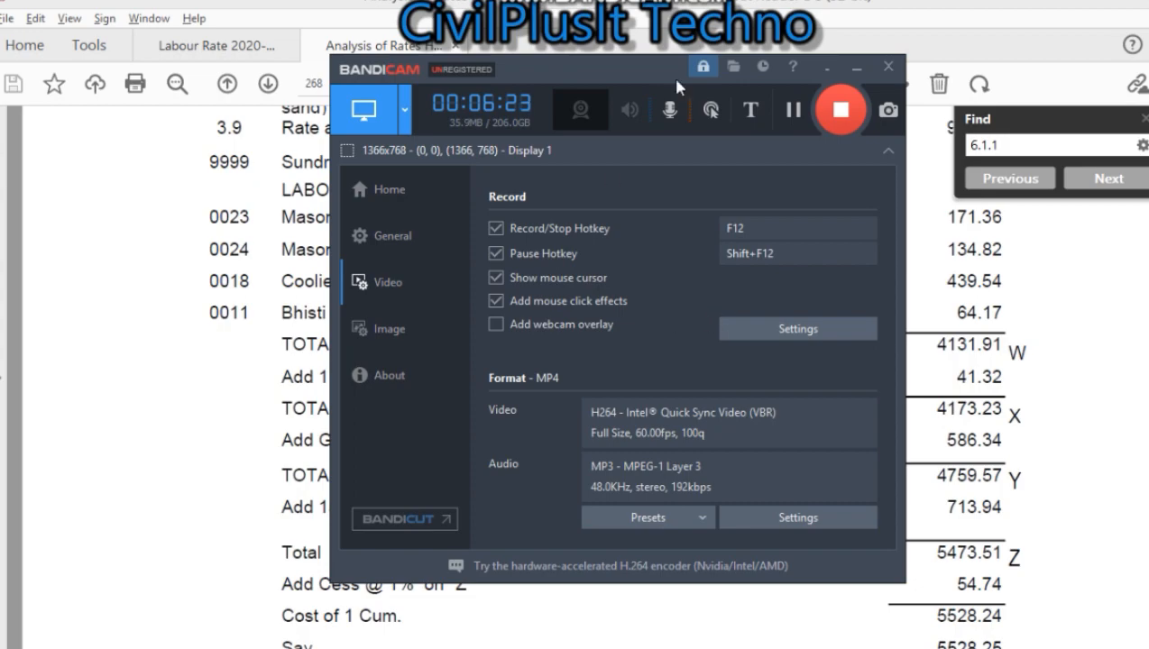
key("alt+Tab")
left_click(185, 648)
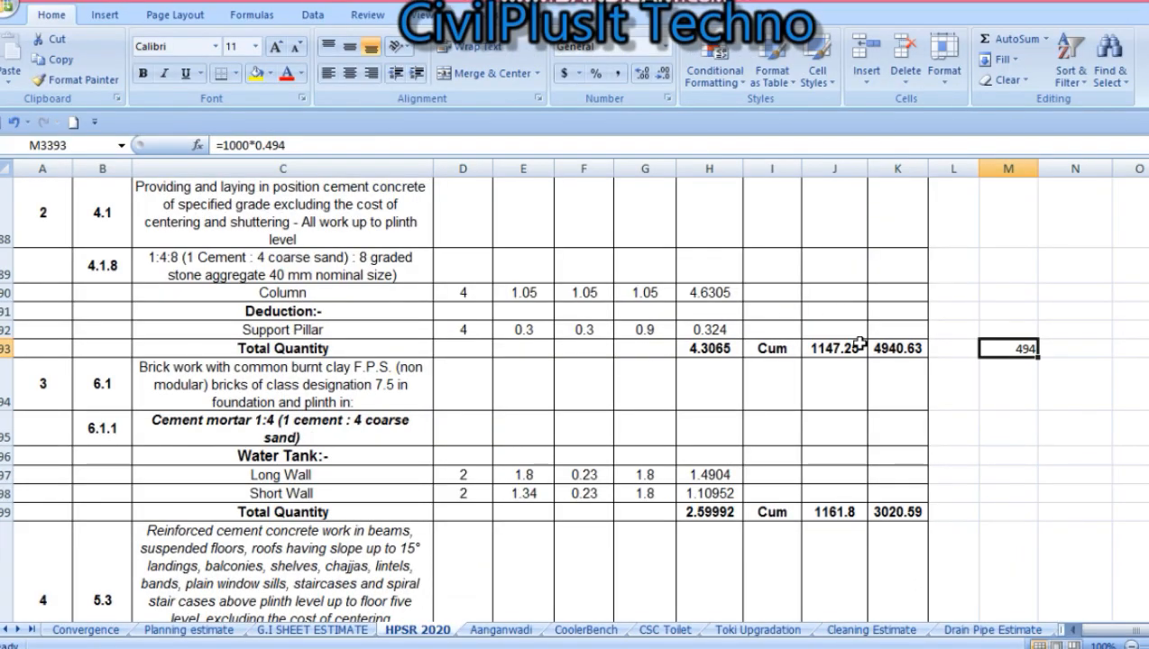
scroll(861, 344, "down", 15)
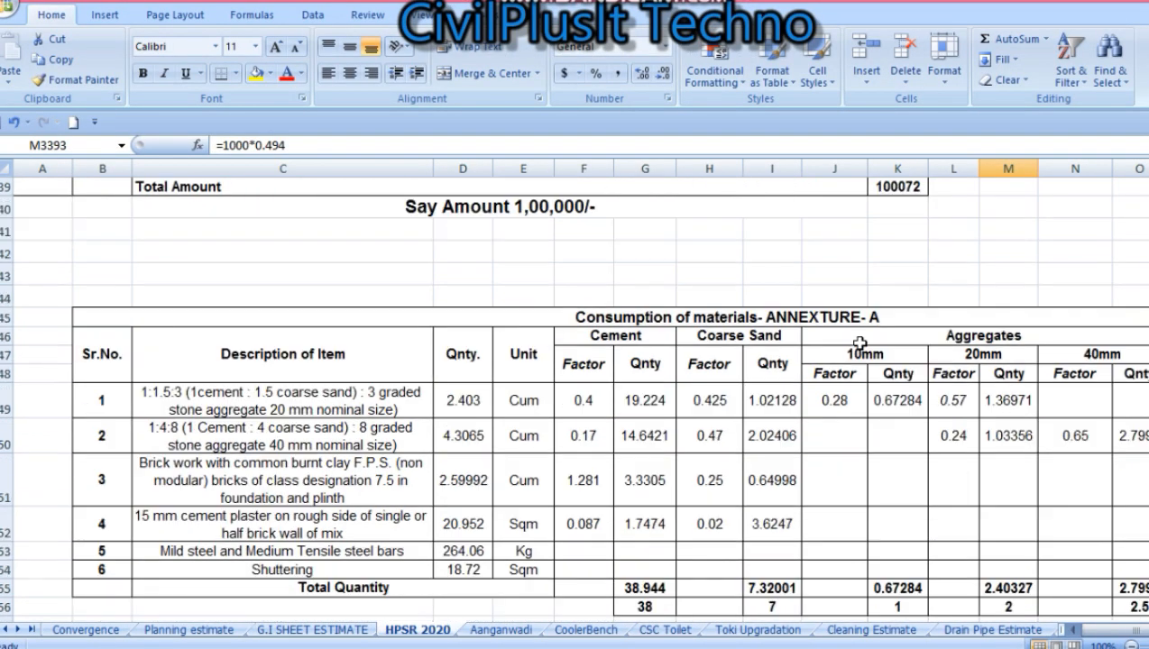
scroll(861, 344, "down", 4)
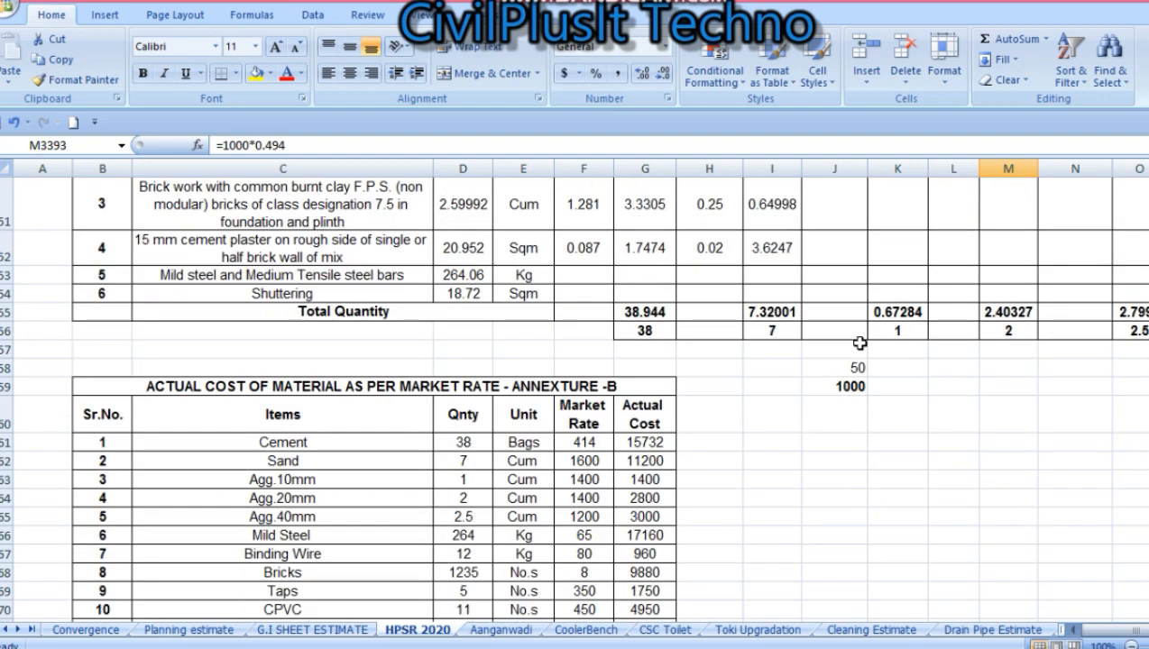
Look over the Annexture B cost table and highlight the whole Annexture A material consumption table.
scroll(859, 343, "down", 3)
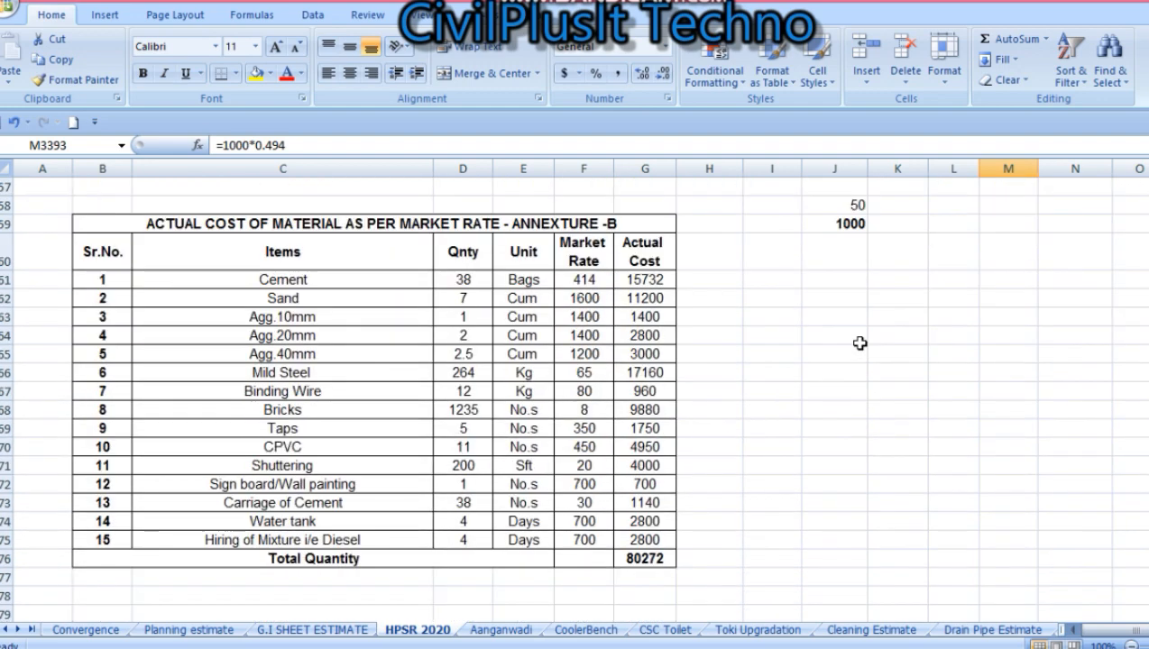
scroll(859, 343, "up", 2)
scroll(859, 344, "up", 5)
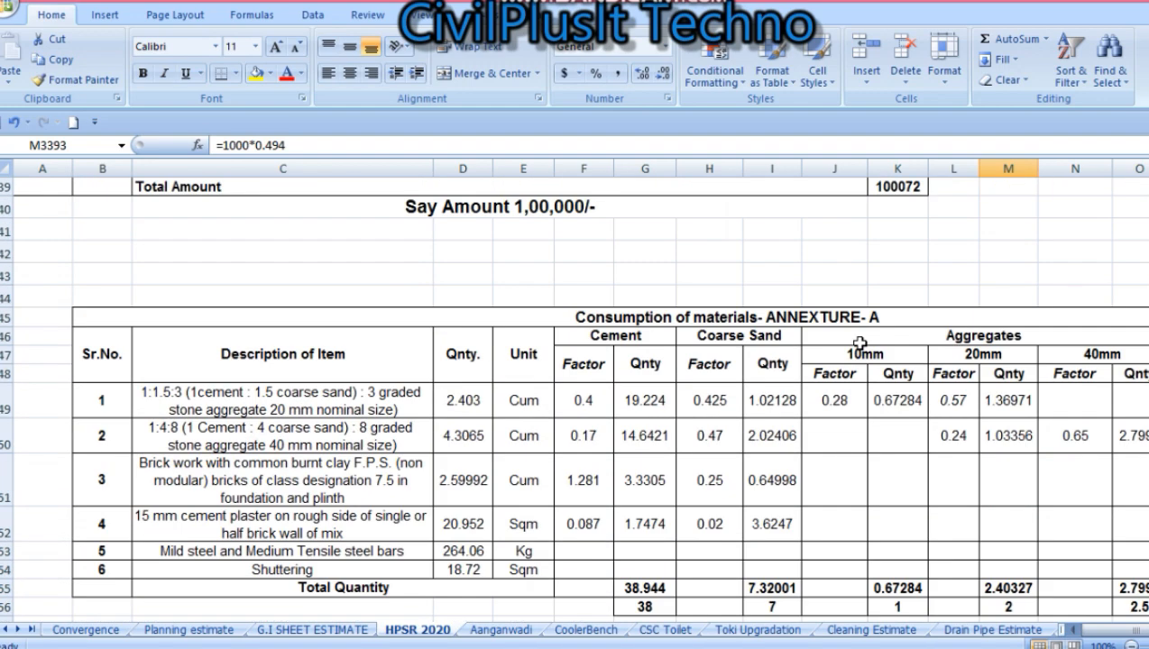
left_click_drag(776, 319, 771, 541)
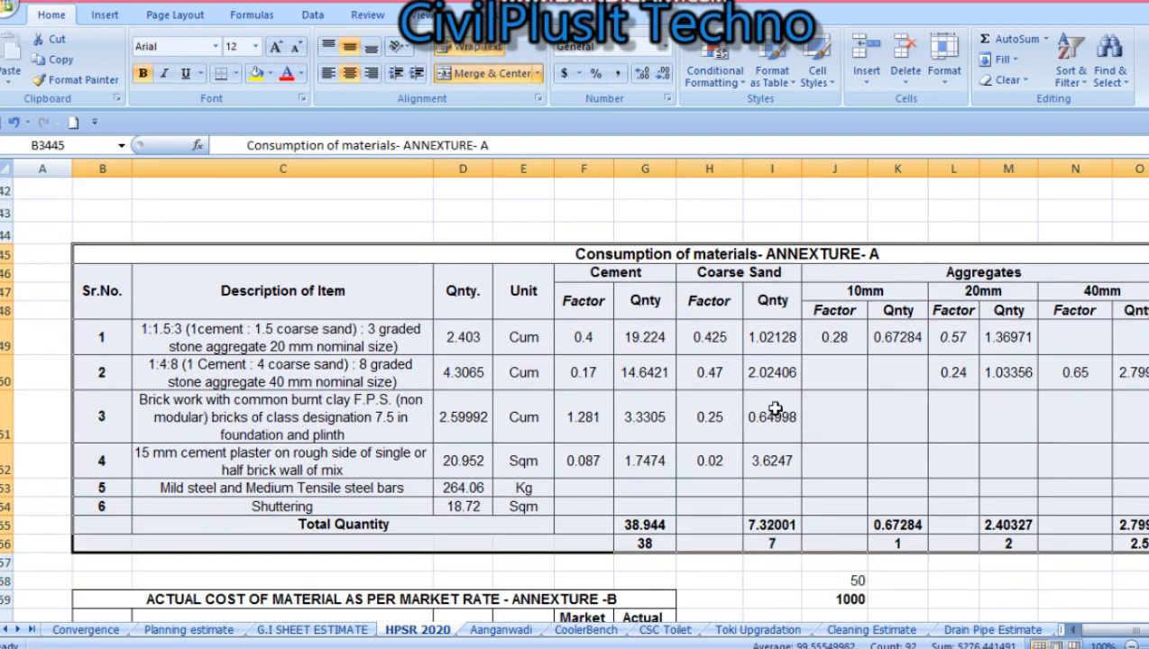
scroll(775, 409, "right", 3)
scroll(775, 409, "left", 3)
scroll(776, 409, "down", 2)
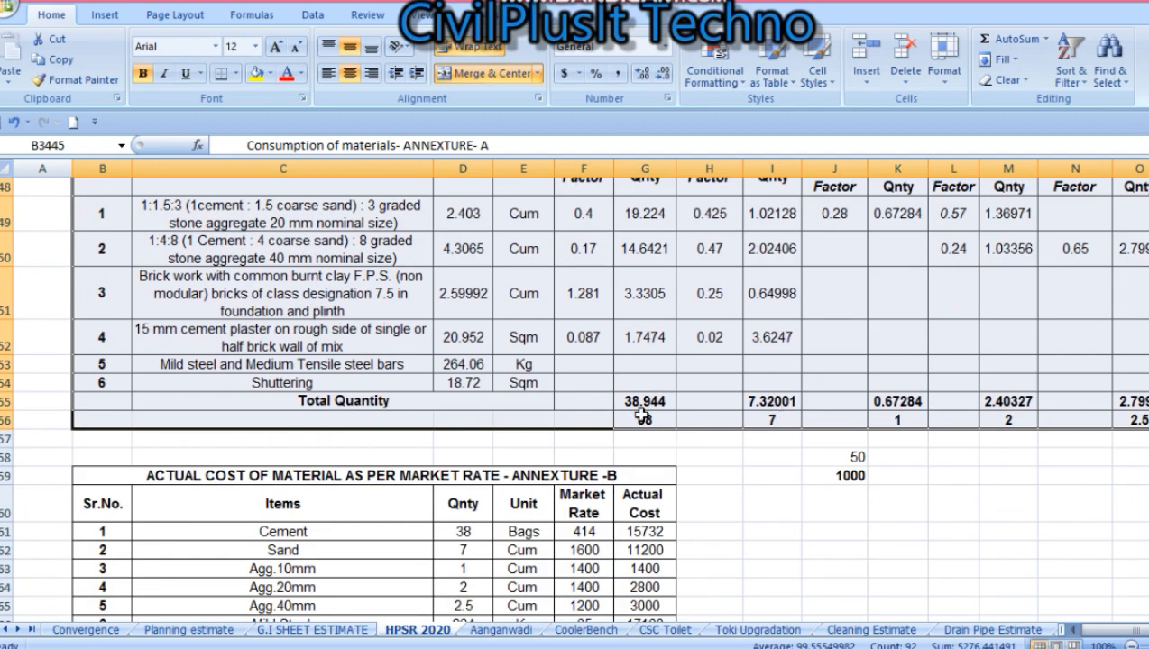
Point out the shuttering row's description, quantity and unit in Annexture A.
left_click(273, 381)
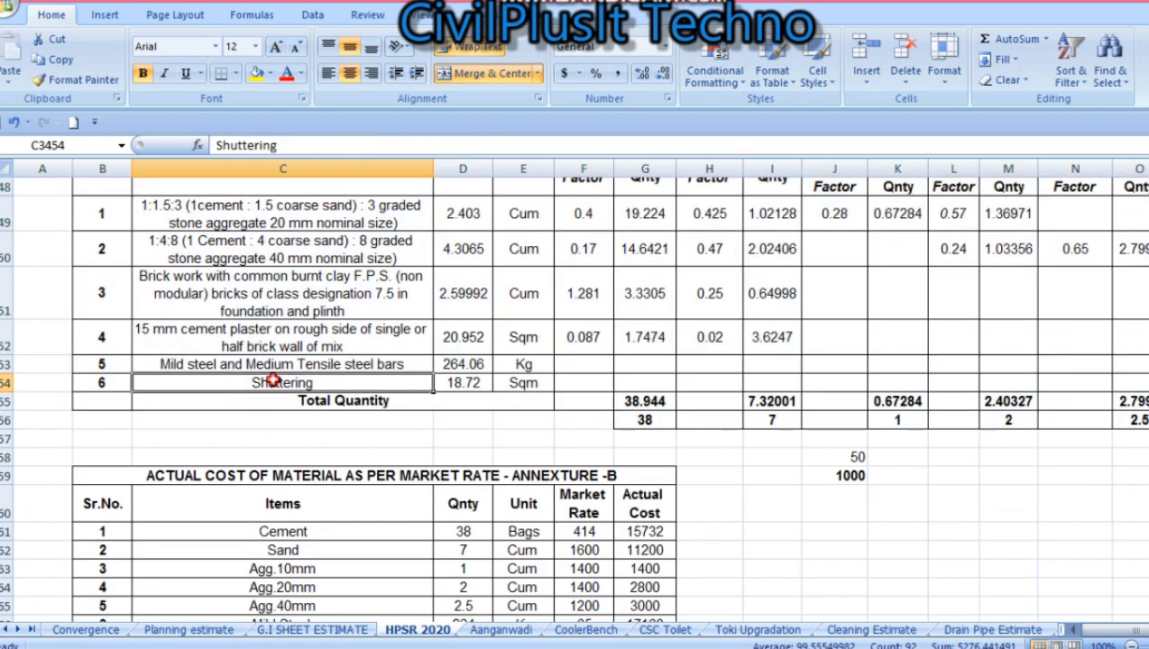
left_click(462, 382)
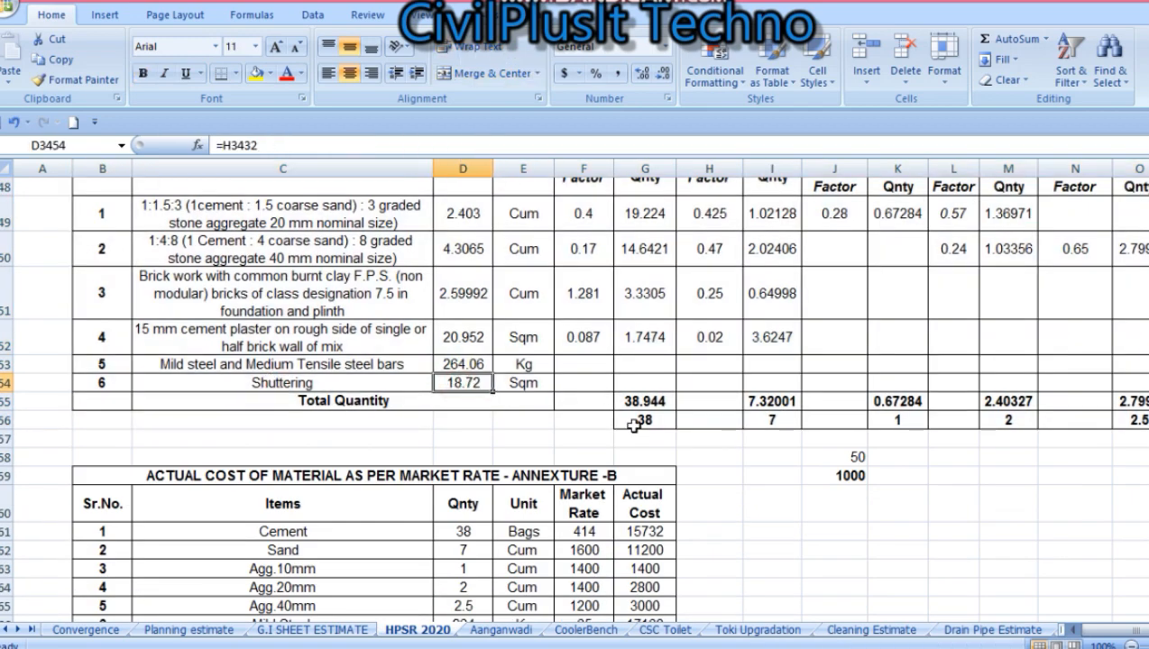
left_click(523, 383)
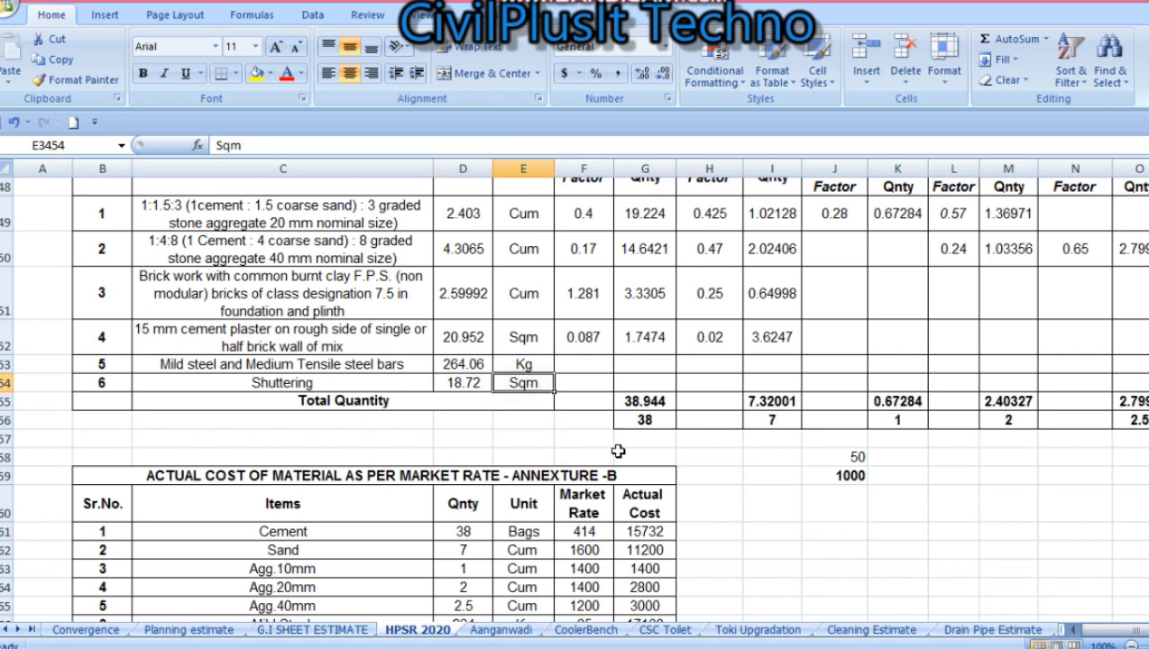
Calculate the square-metre to square-foot conversion factor in I3461 with the formula =3.28*3.28.
left_click(775, 532)
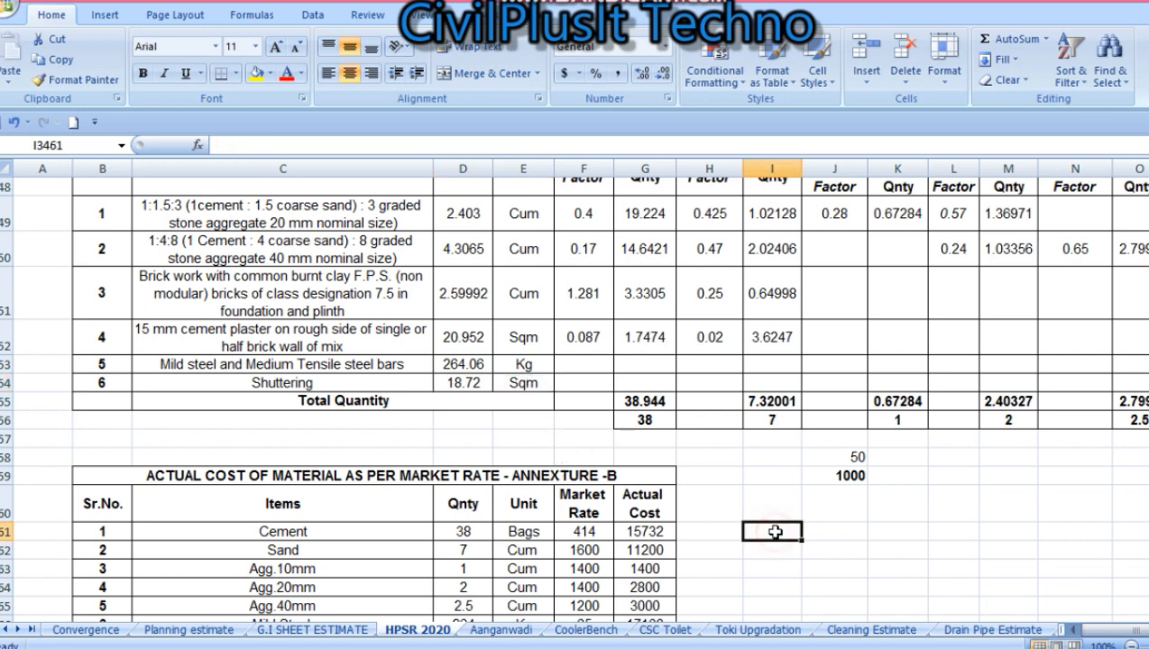
type("=3.")
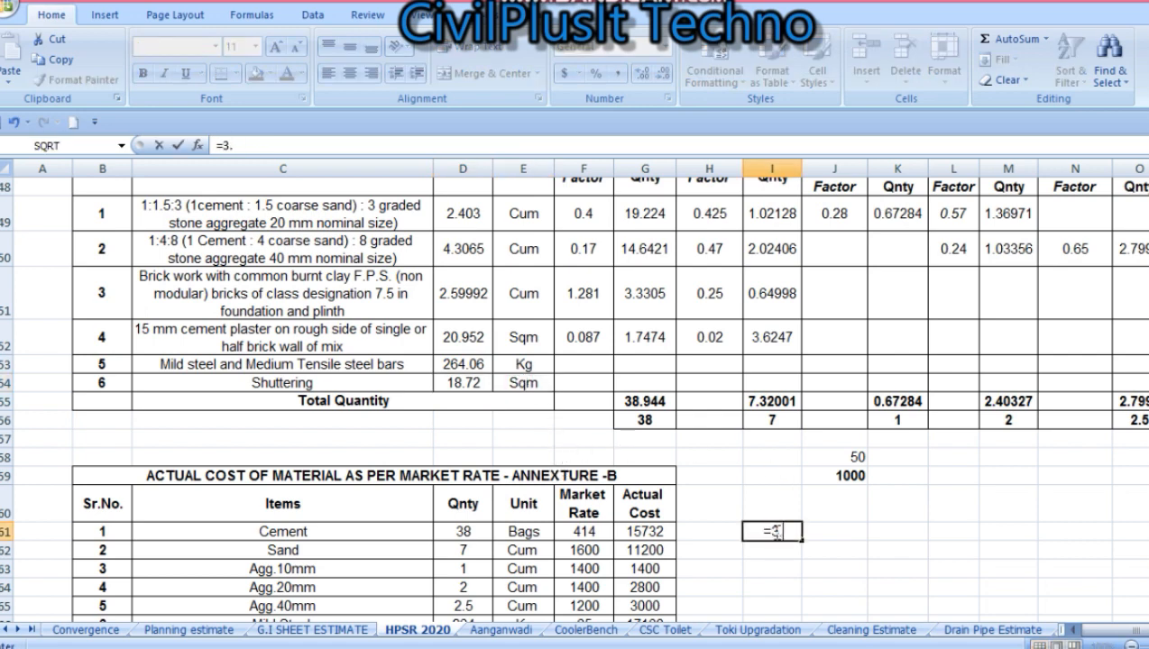
type("5")
key("BackSpace")
type("28*3.28")
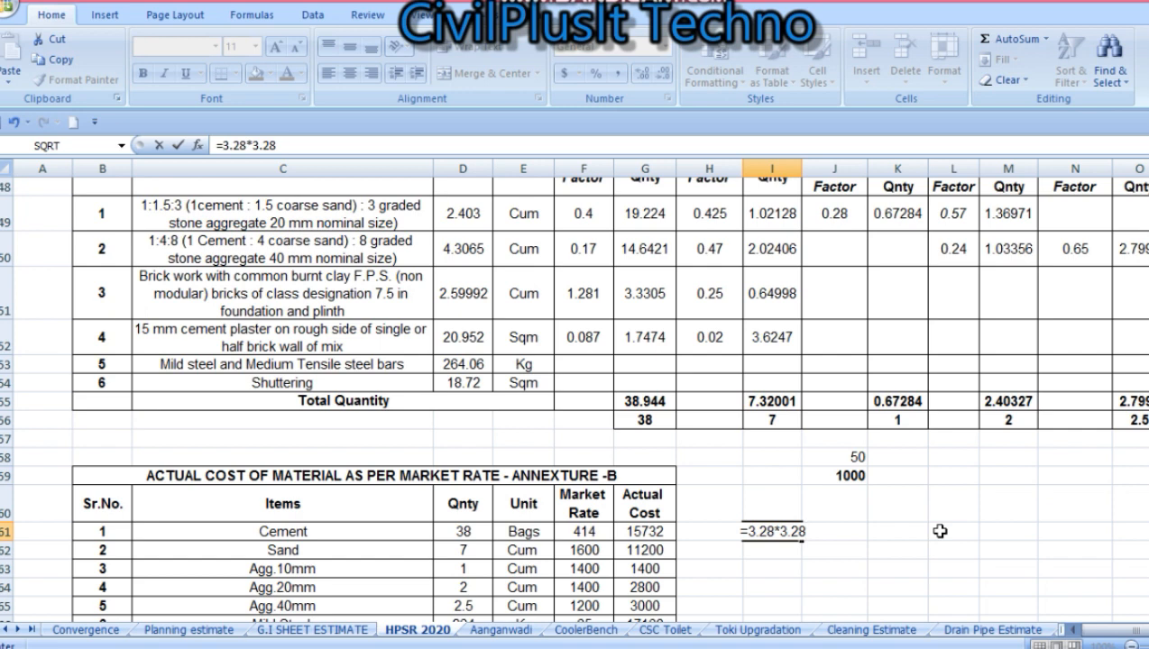
type("*")
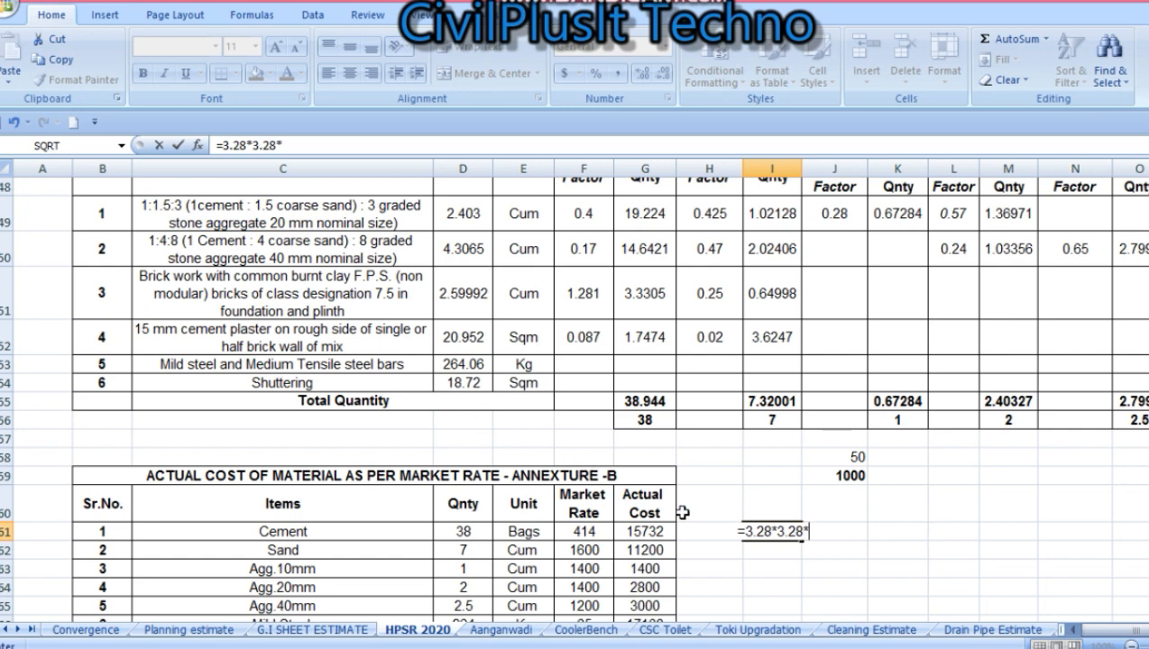
key("BackSpace")
key("Return")
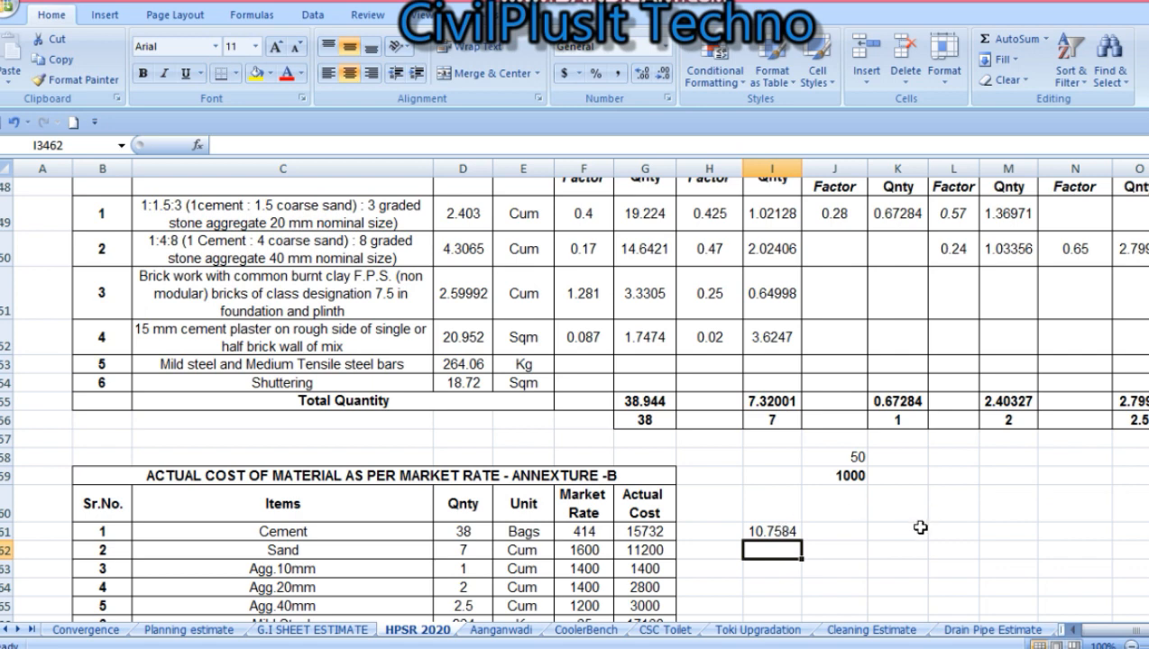
Convert the shuttering quantity to square feet in I3462 with =D3454*I3461 and compare it with the shuttering total in Annexture A.
type("=")
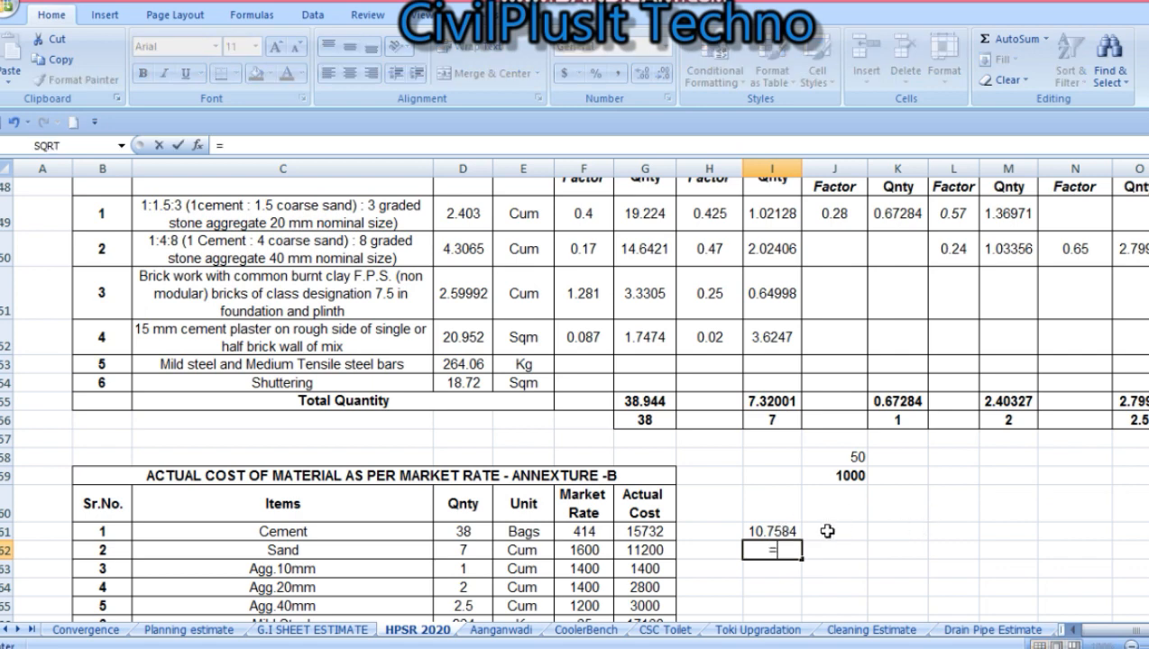
left_click(472, 380)
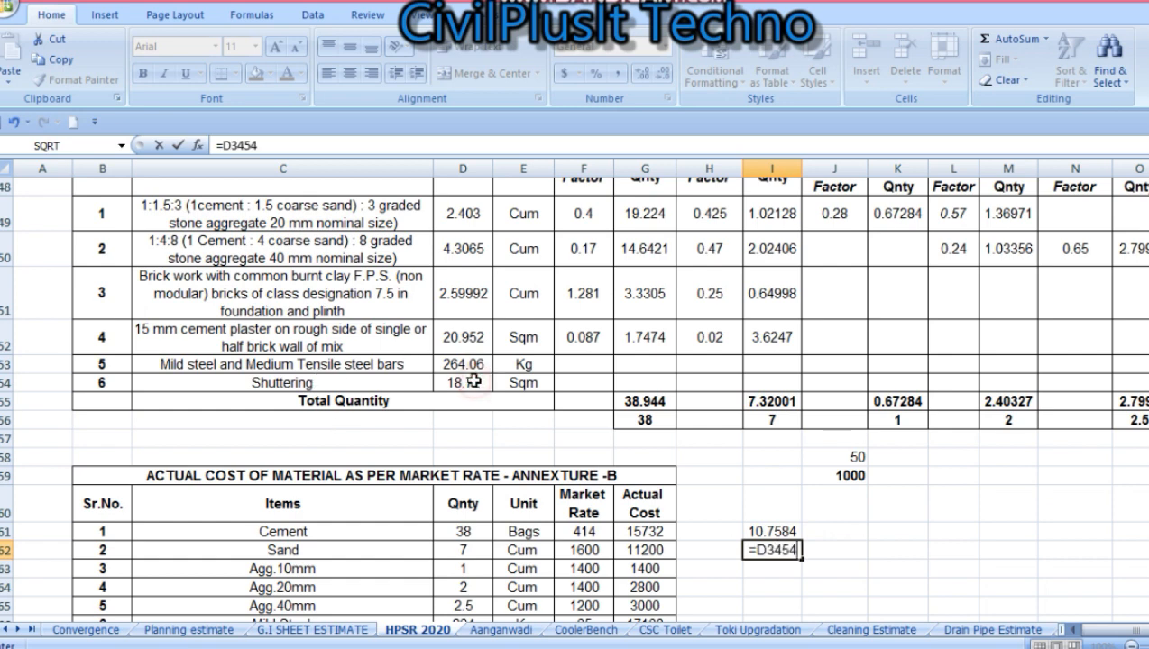
type("*")
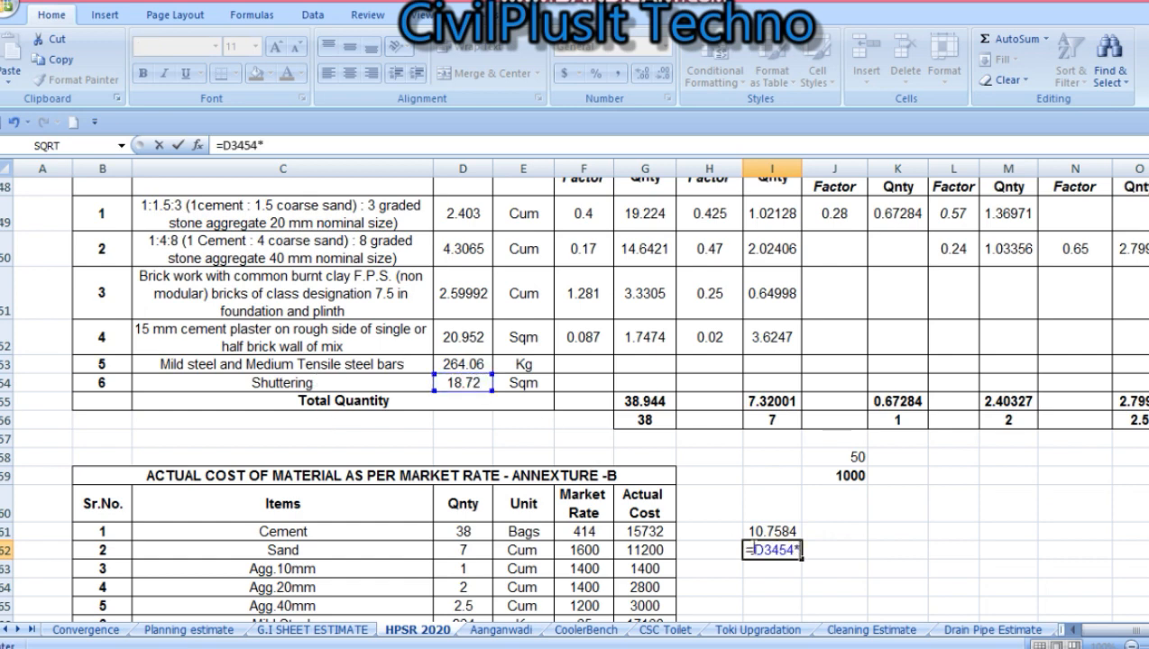
left_click(781, 530)
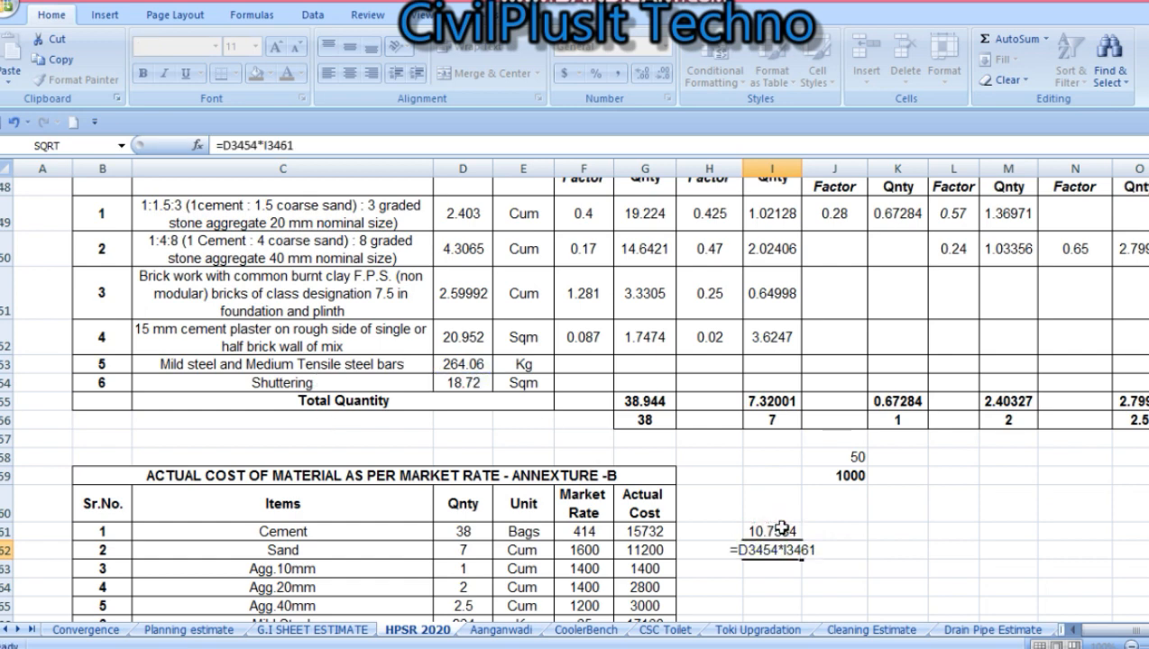
key("Return")
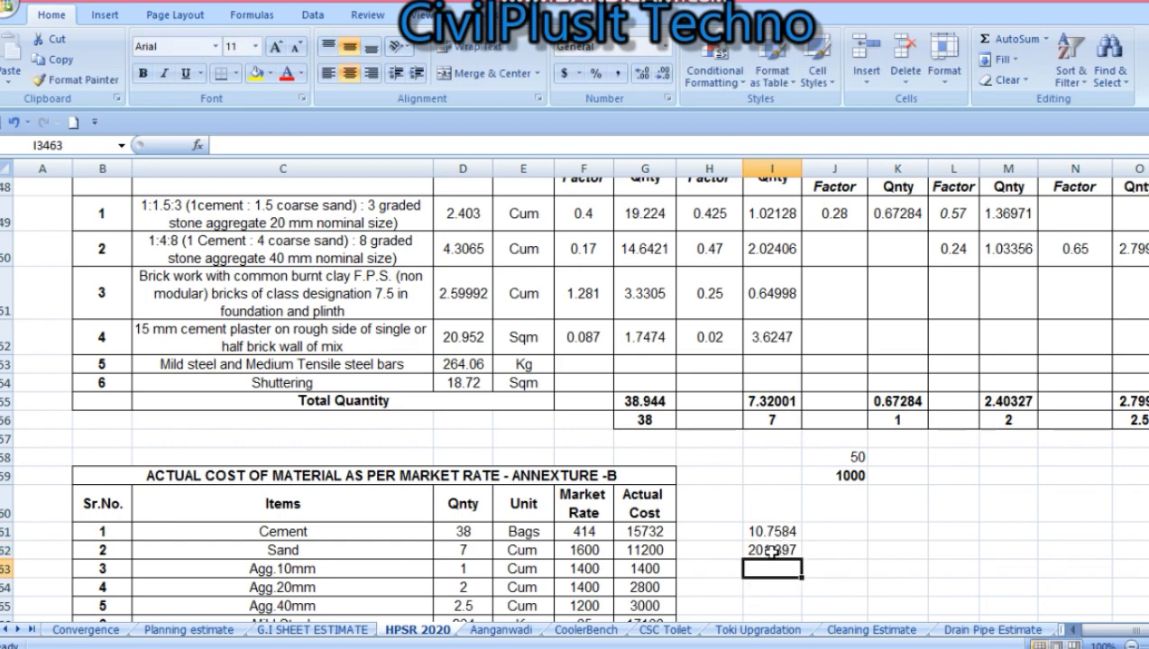
left_click(780, 546)
scroll(902, 536, "right", 2)
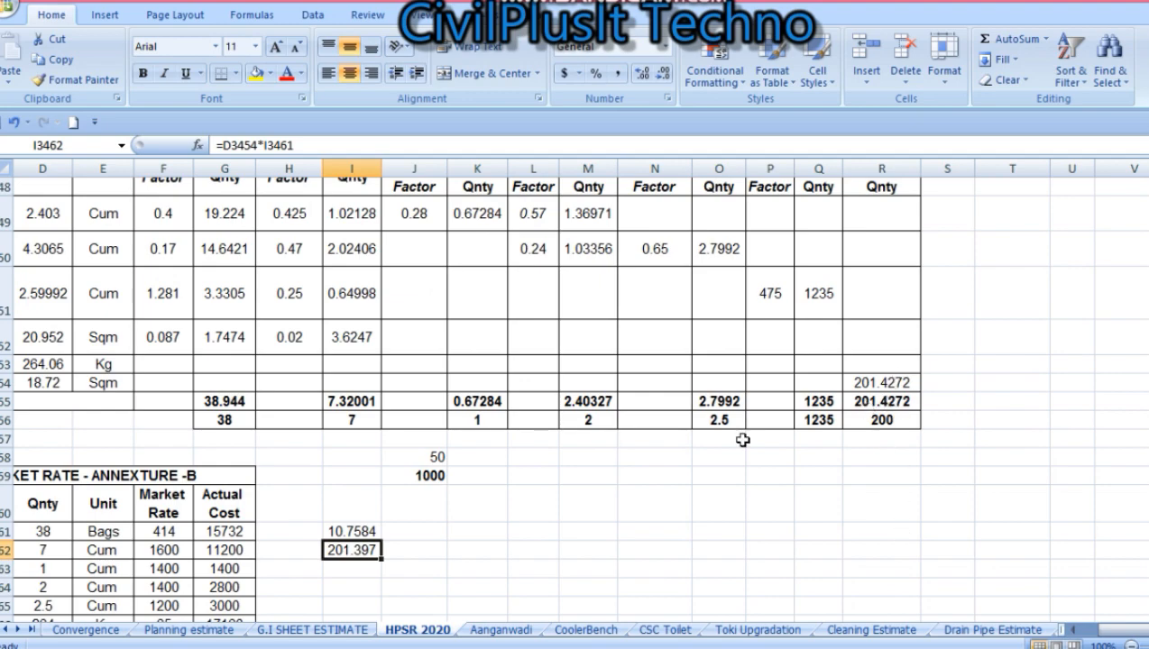
Delete the trial shuttering conversion calculations from I3461:I3463 beside Annexture B.
scroll(436, 498, "left", 3)
scroll(608, 553, "down", 2)
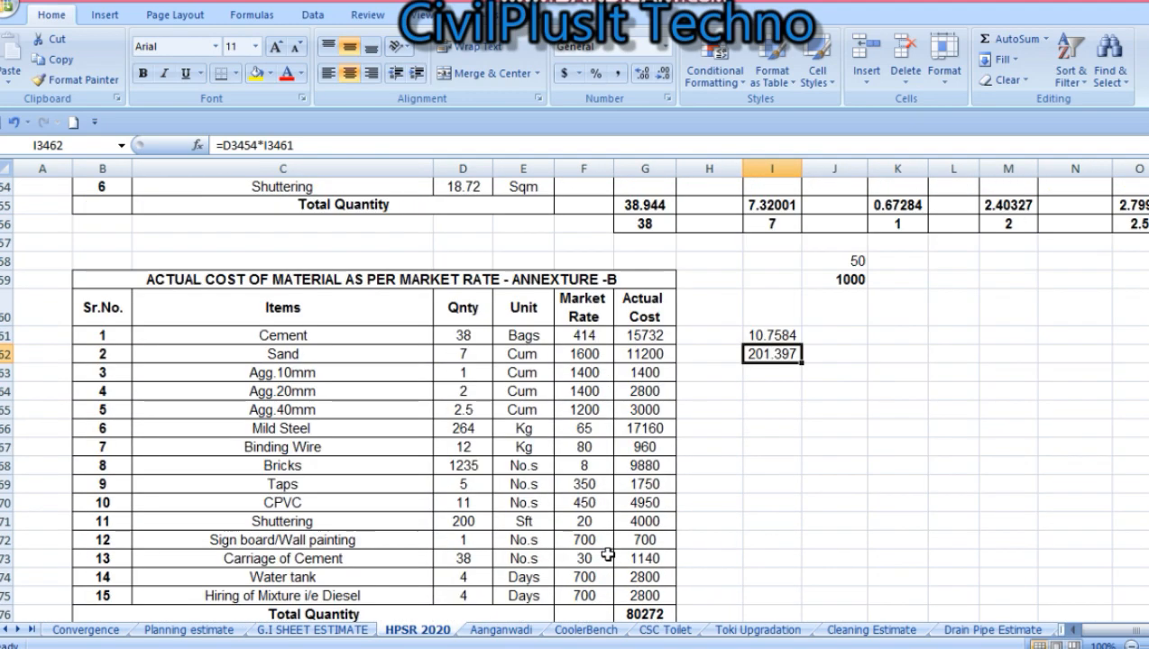
left_click_drag(765, 334, 767, 371)
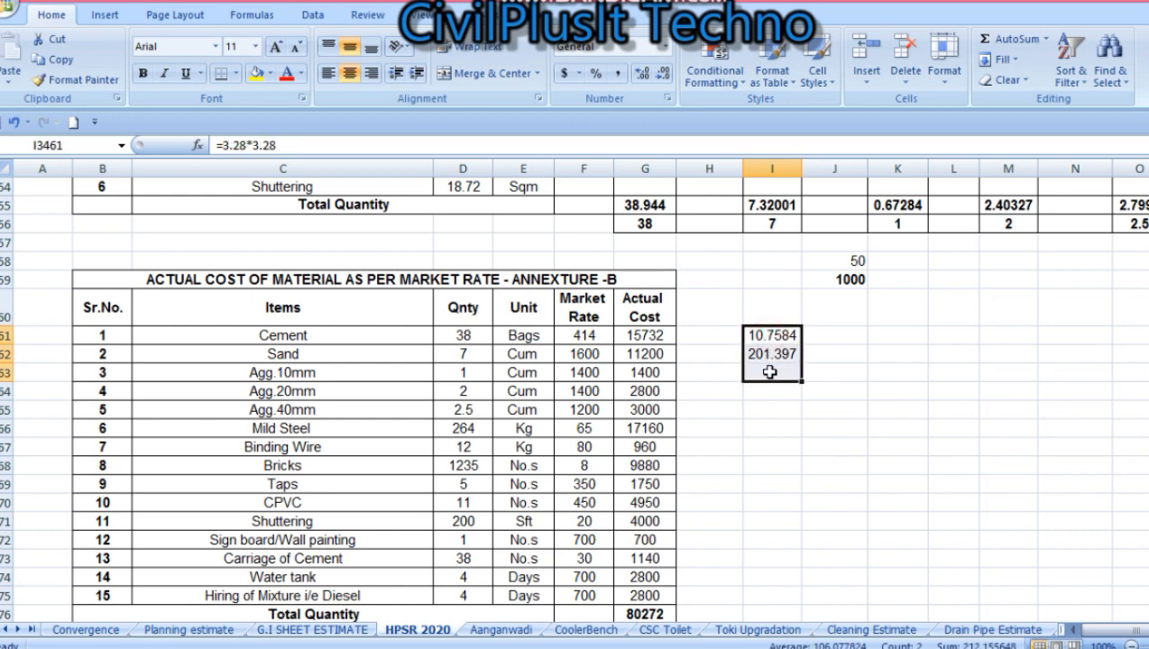
key("Delete")
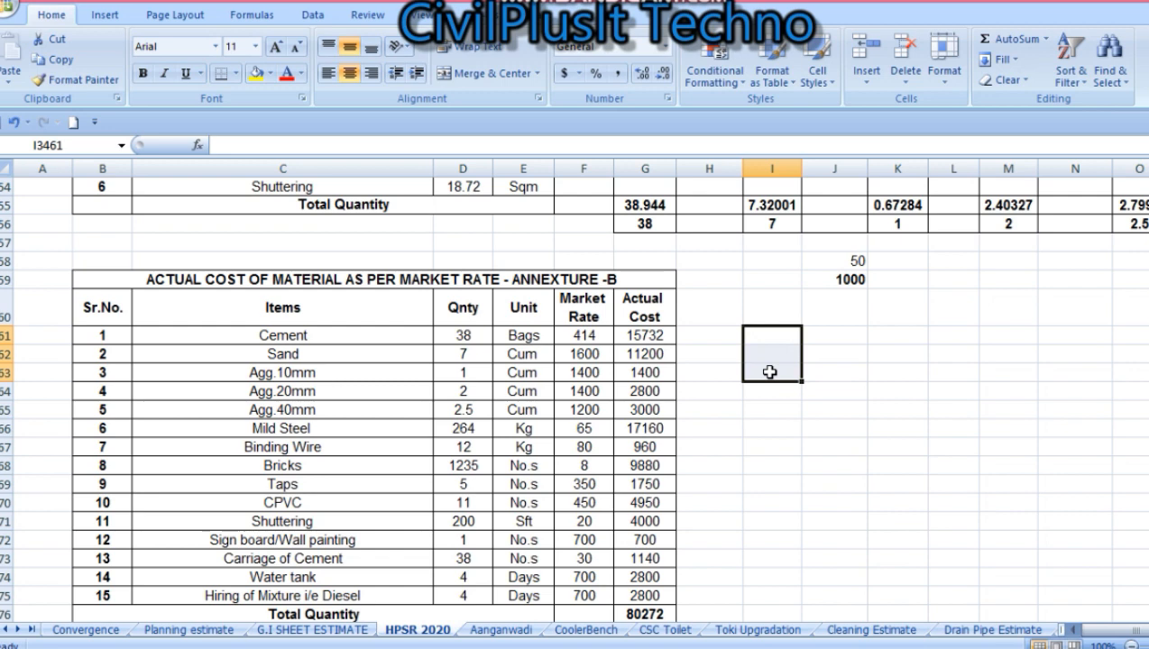
scroll(769, 371, "down", 1)
left_click(769, 372)
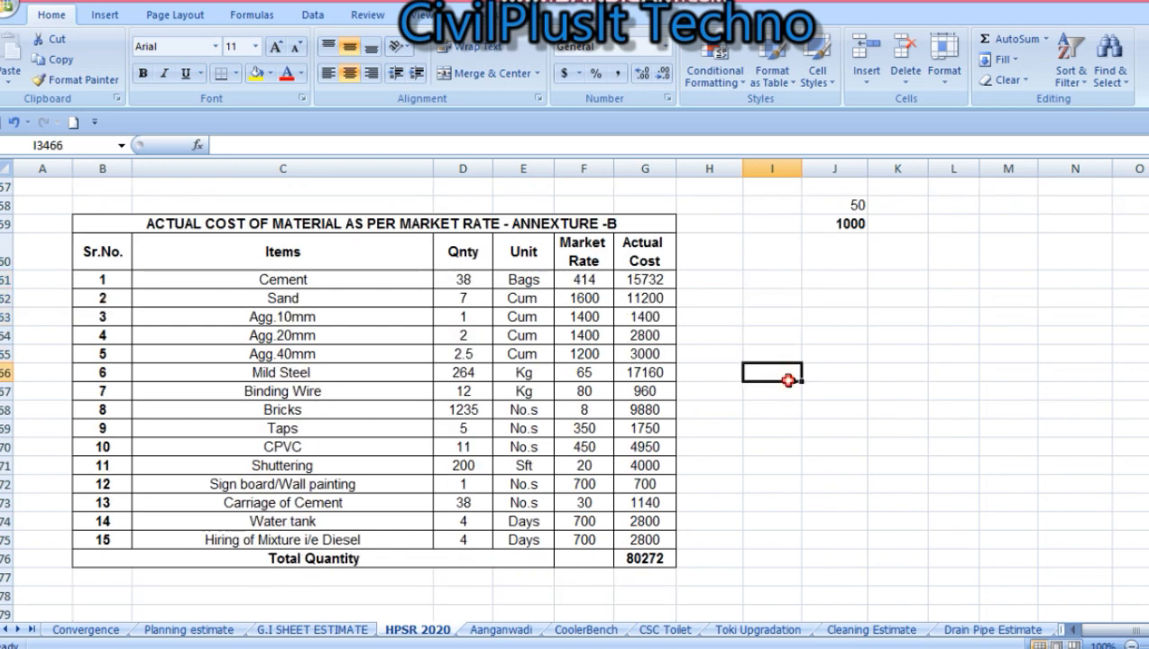
Highlight the Annexture B market rate table and inspect the formulas for the shuttering cost and the total cost.
left_click_drag(459, 224, 475, 559)
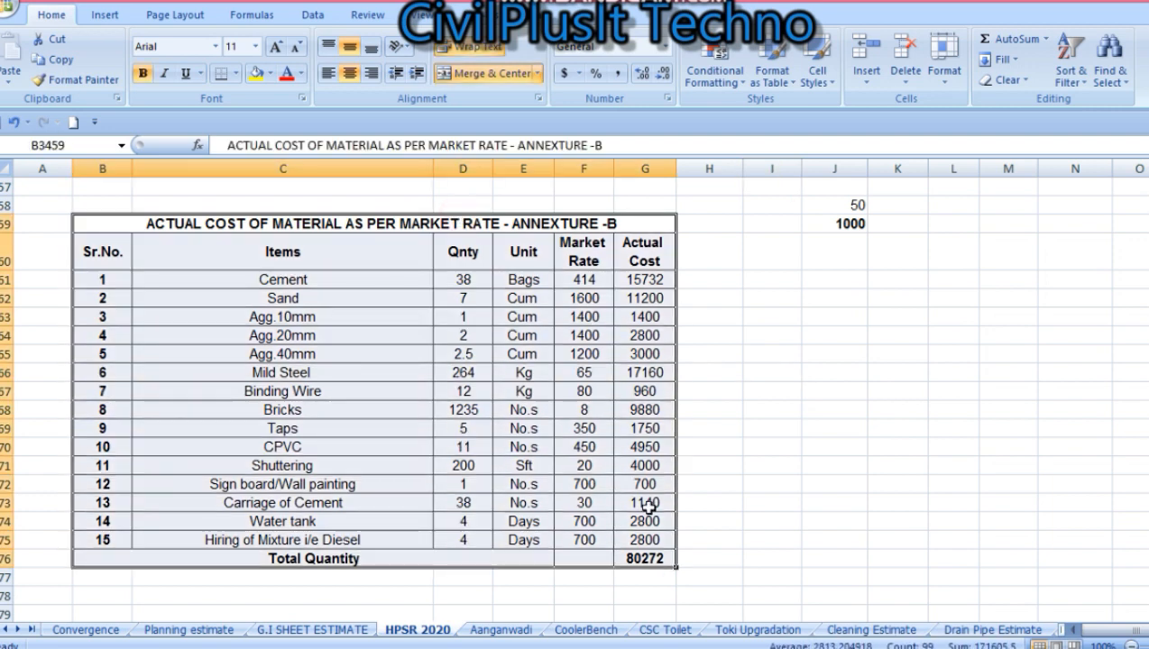
left_click(622, 462)
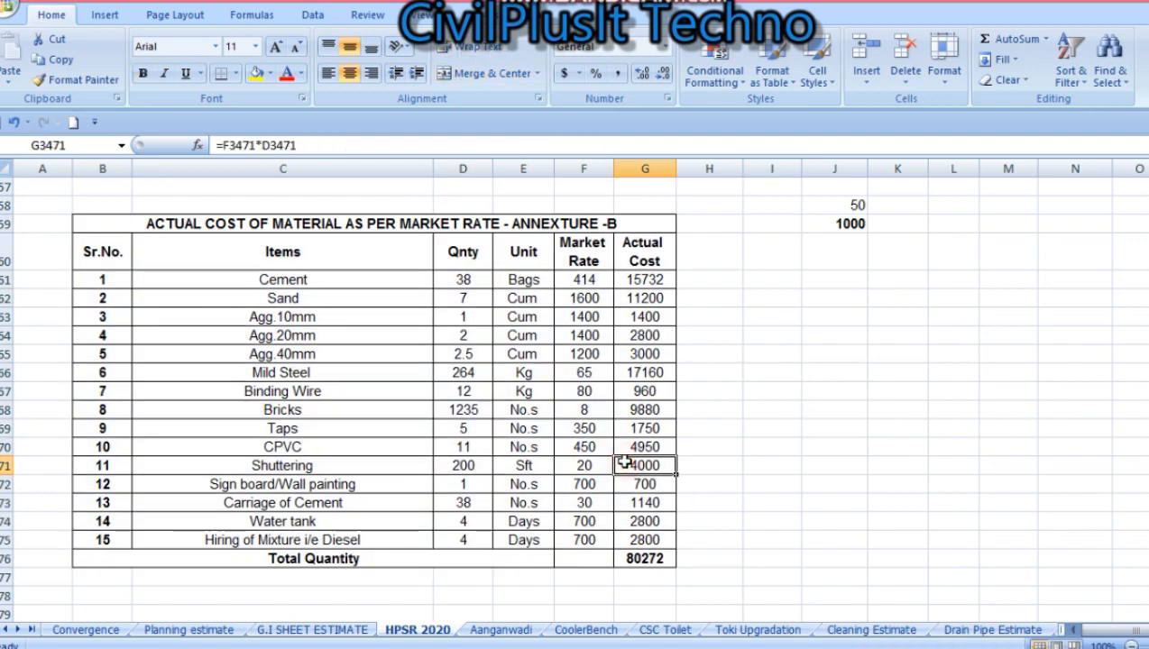
scroll(625, 461, "down", 2)
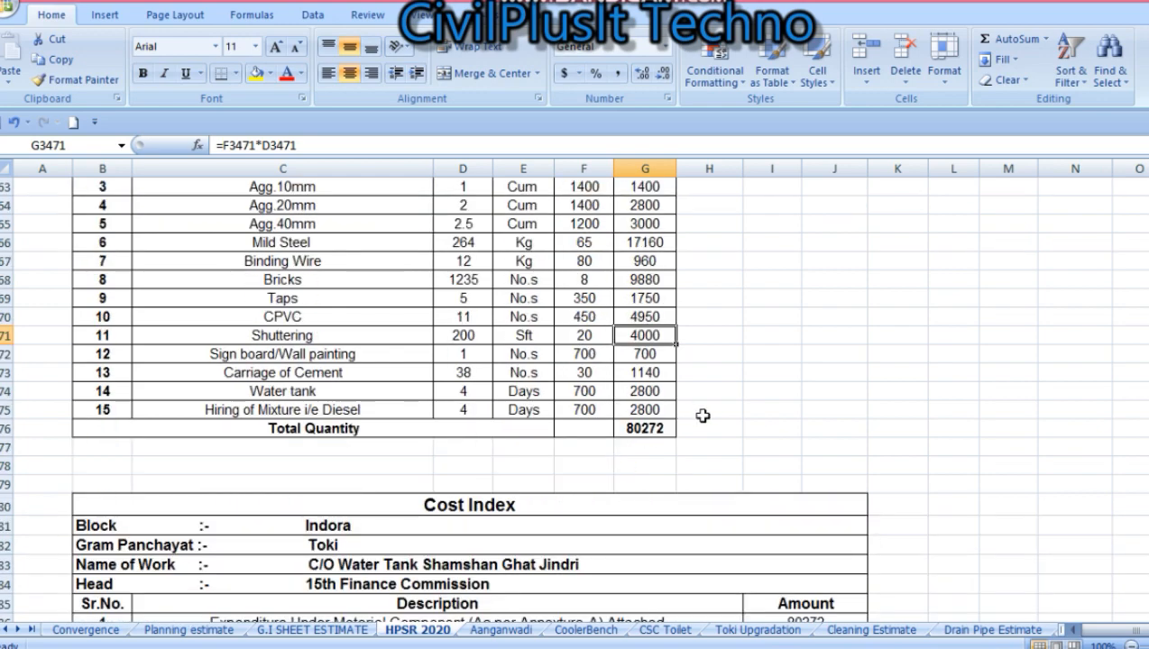
left_click(631, 428)
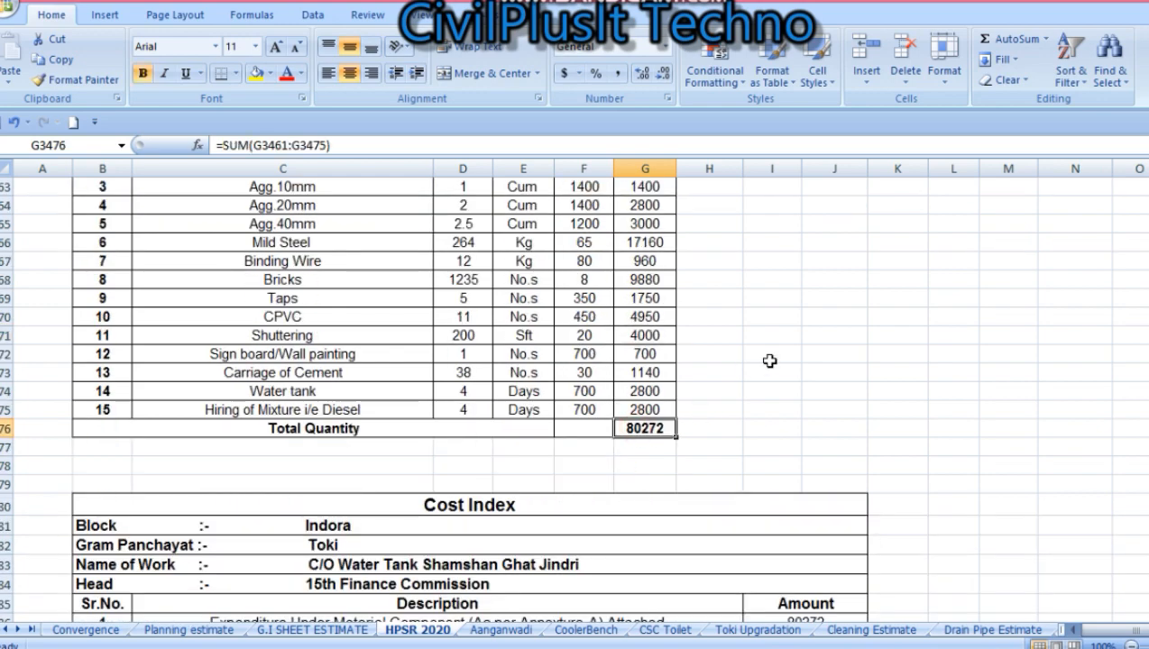
Review the Cost Index table below Annexture B and inspect the labour component amount's formula.
scroll(769, 361, "down", 3)
scroll(769, 360, "up", 4)
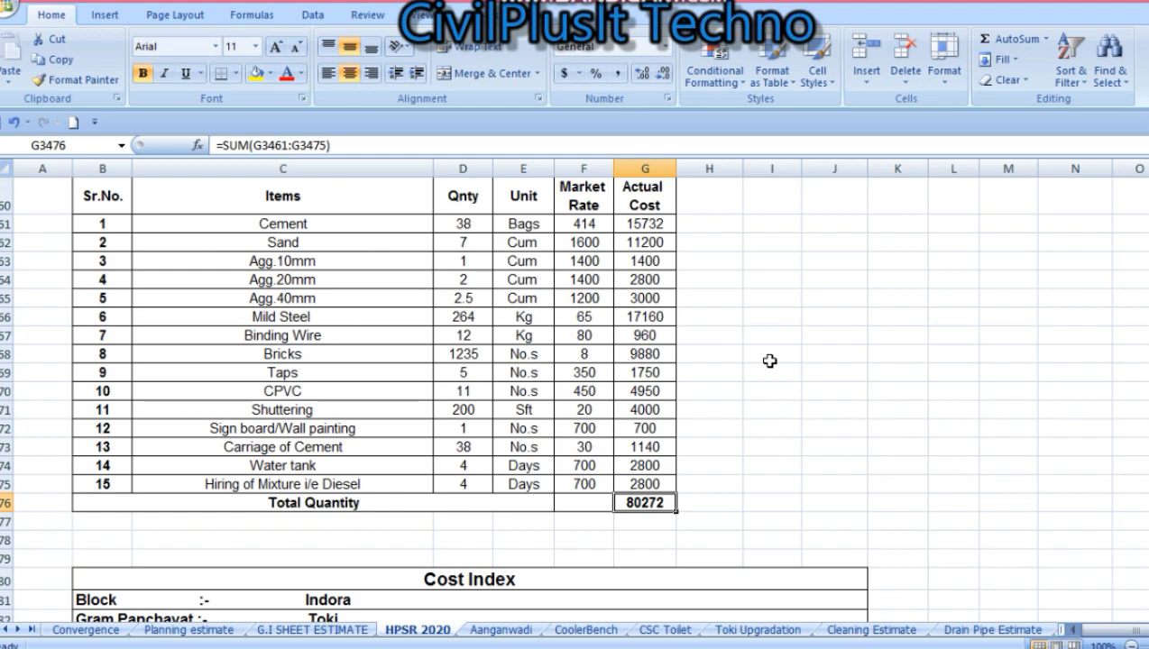
scroll(769, 360, "down", 3)
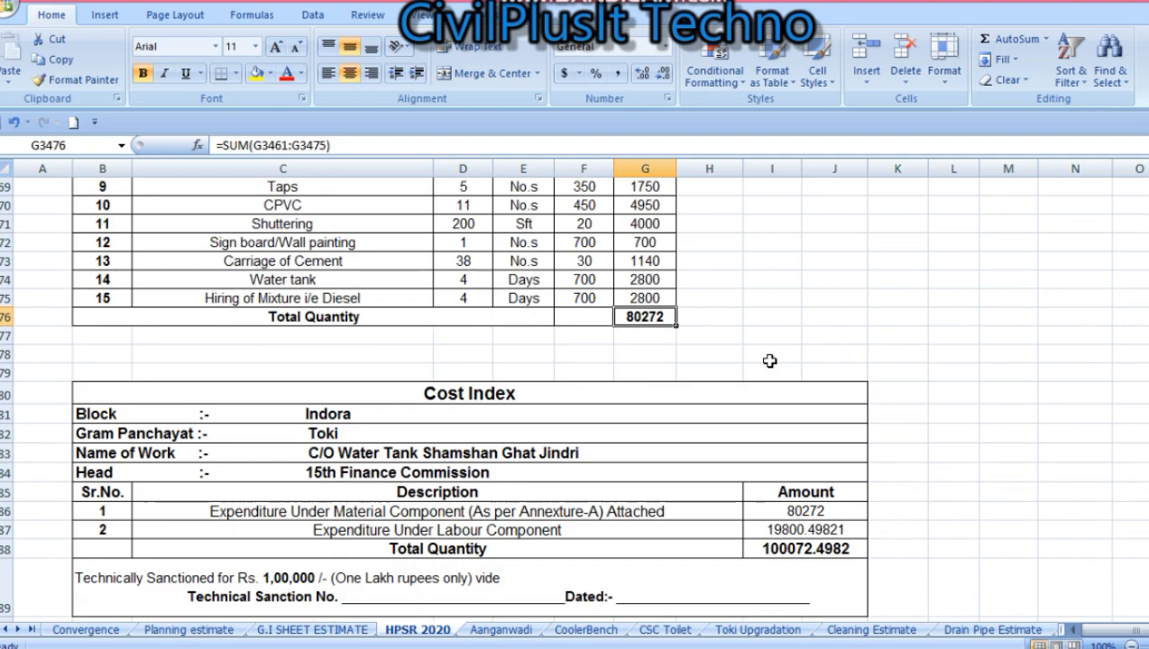
left_click(775, 532)
Go back to the estimate's abstract and examine the 15% contractor profit deduction and the total in K3433.
scroll(785, 301, "up", 4)
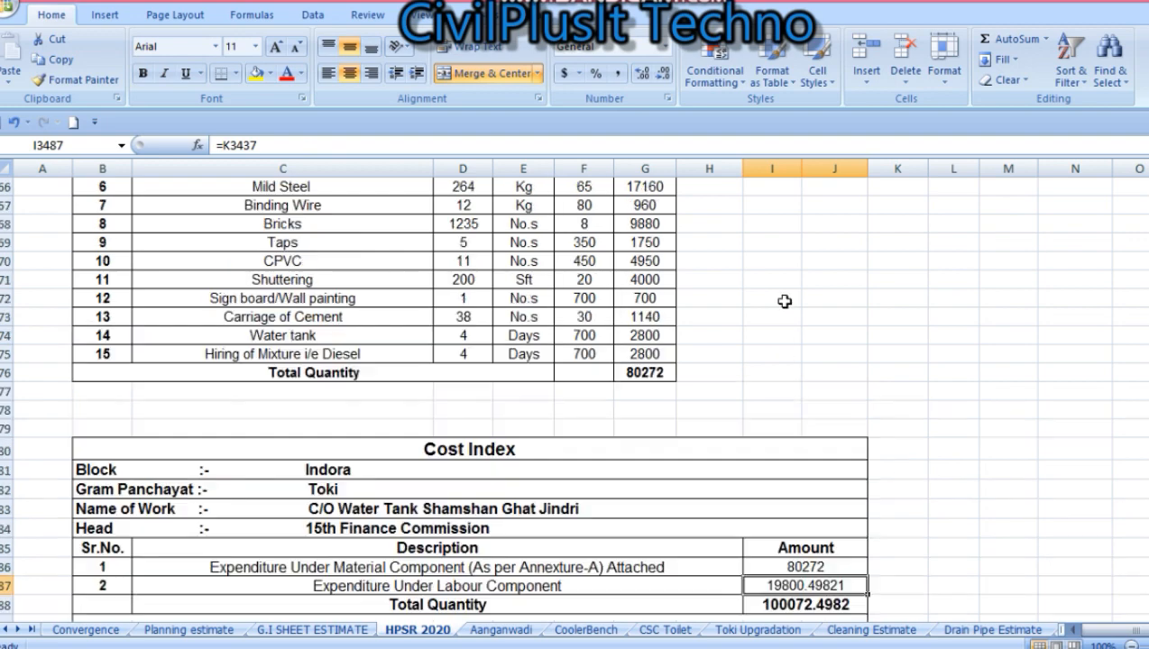
scroll(785, 301, "up", 10)
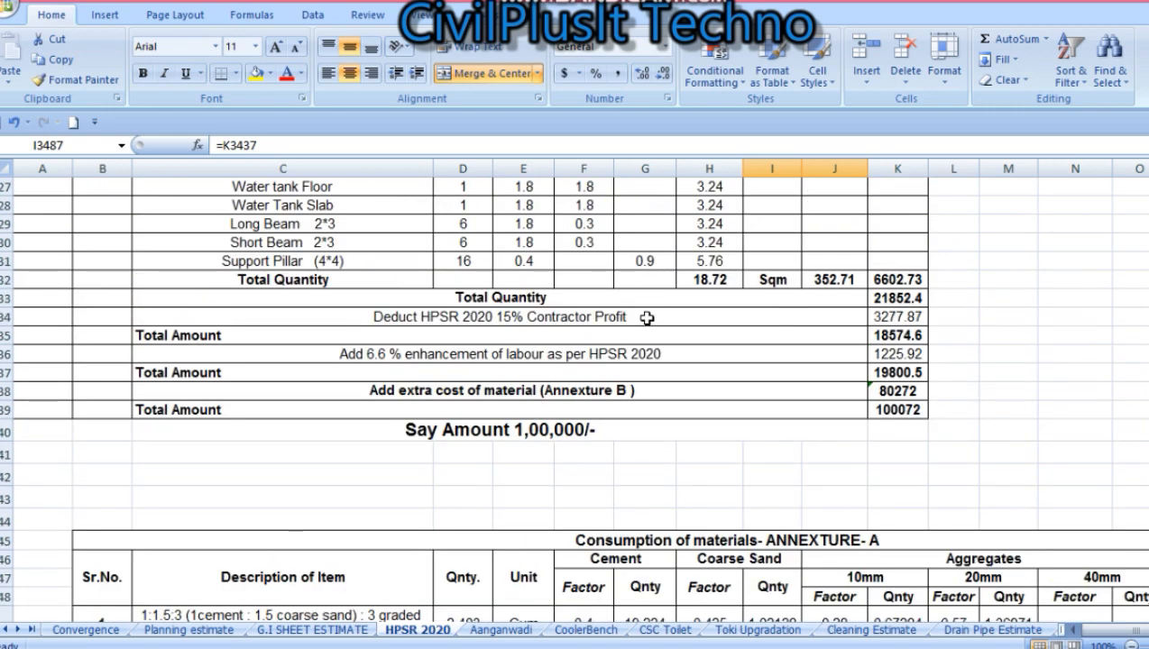
left_click(569, 313)
left_click_drag(848, 310, 896, 309)
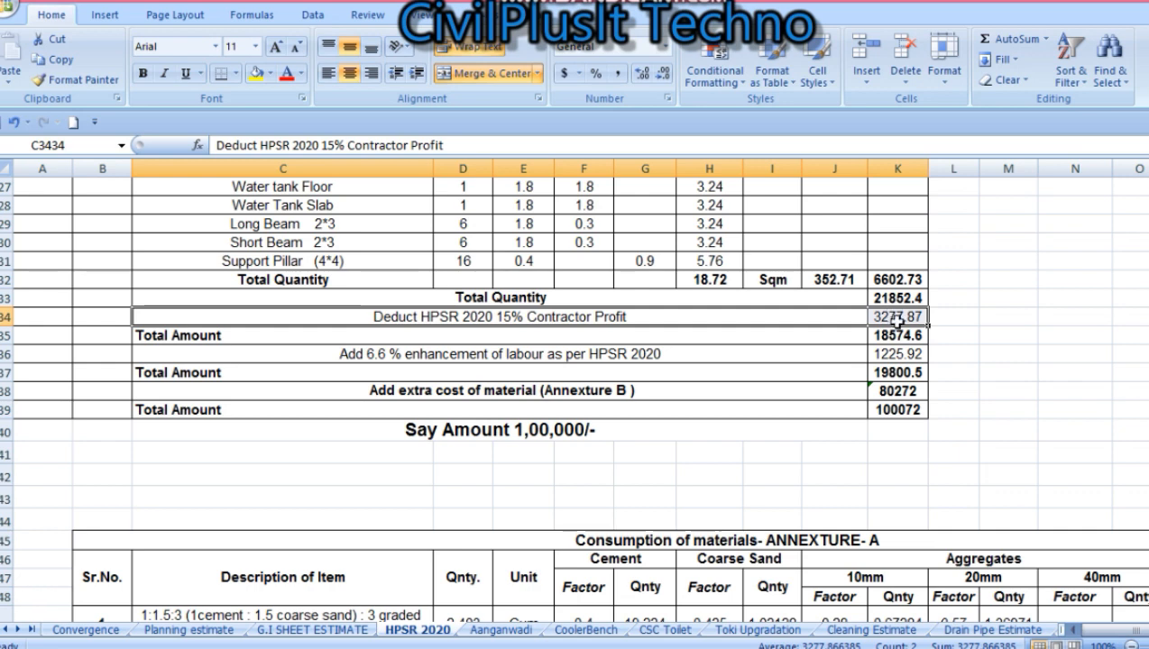
left_click(894, 310)
left_click(894, 294)
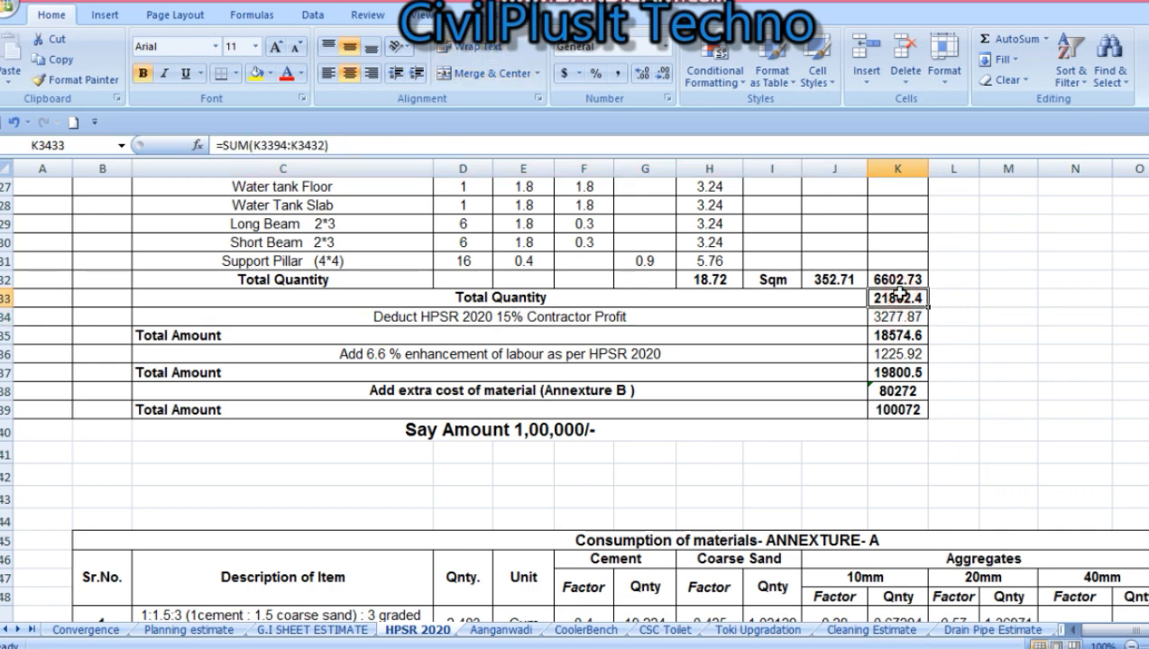
Point out the 6.6 % labour enhancement line as per HPSR 2020 and select the empty cell N3436 beside it.
left_click(403, 355)
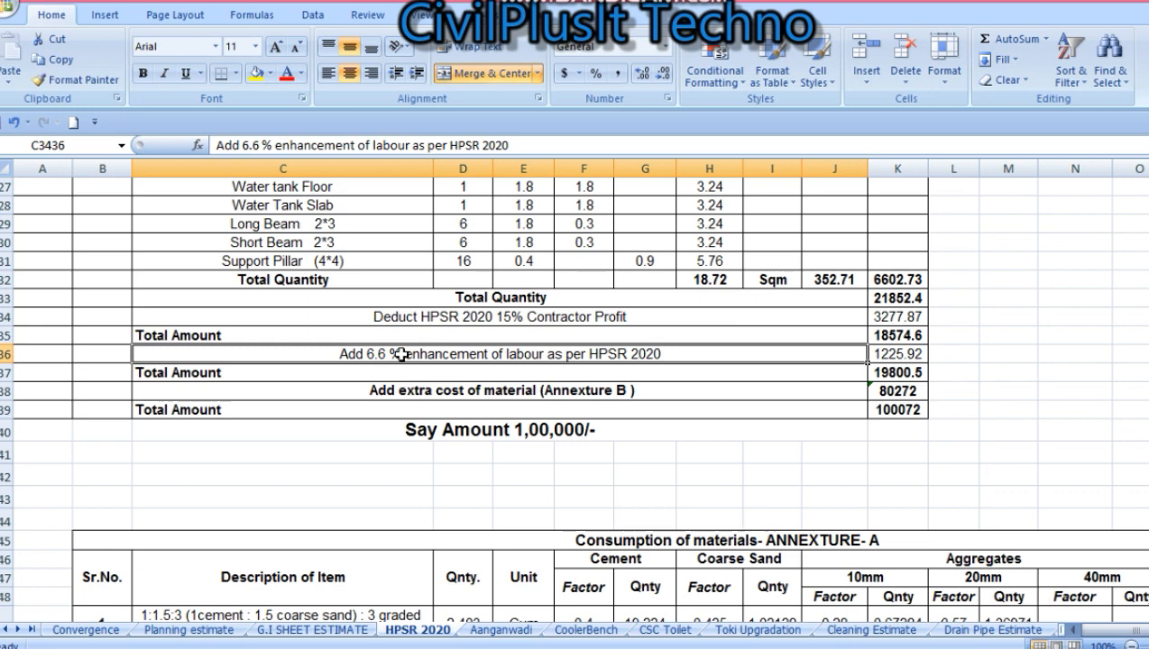
scroll(580, 355, "right", 2)
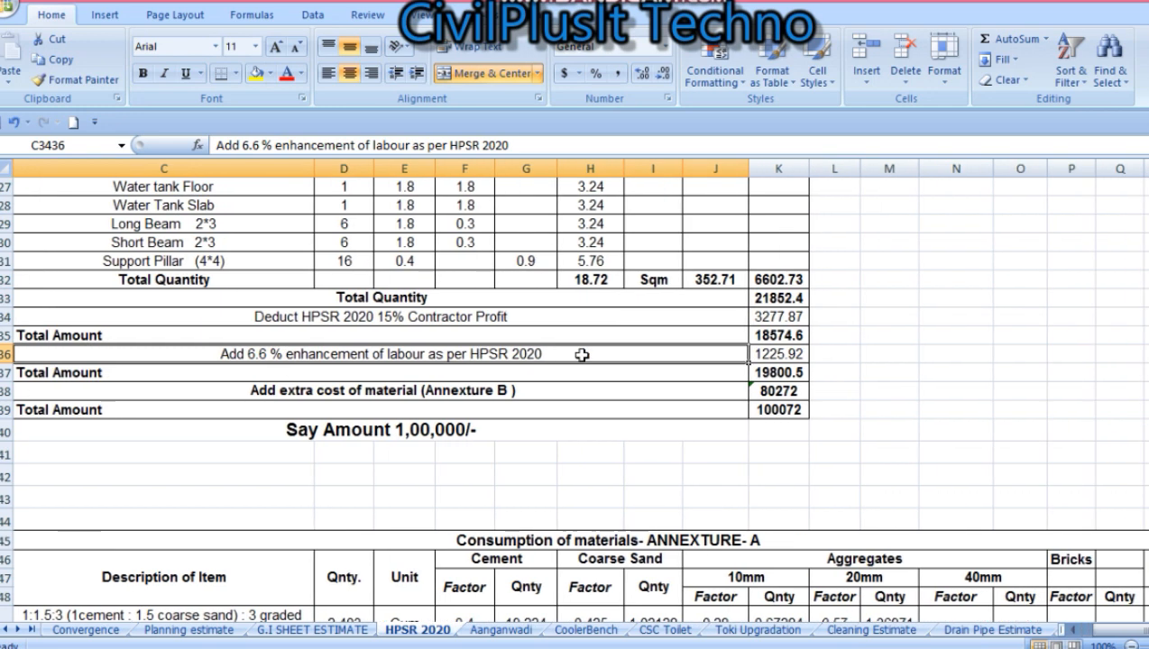
left_click(936, 353)
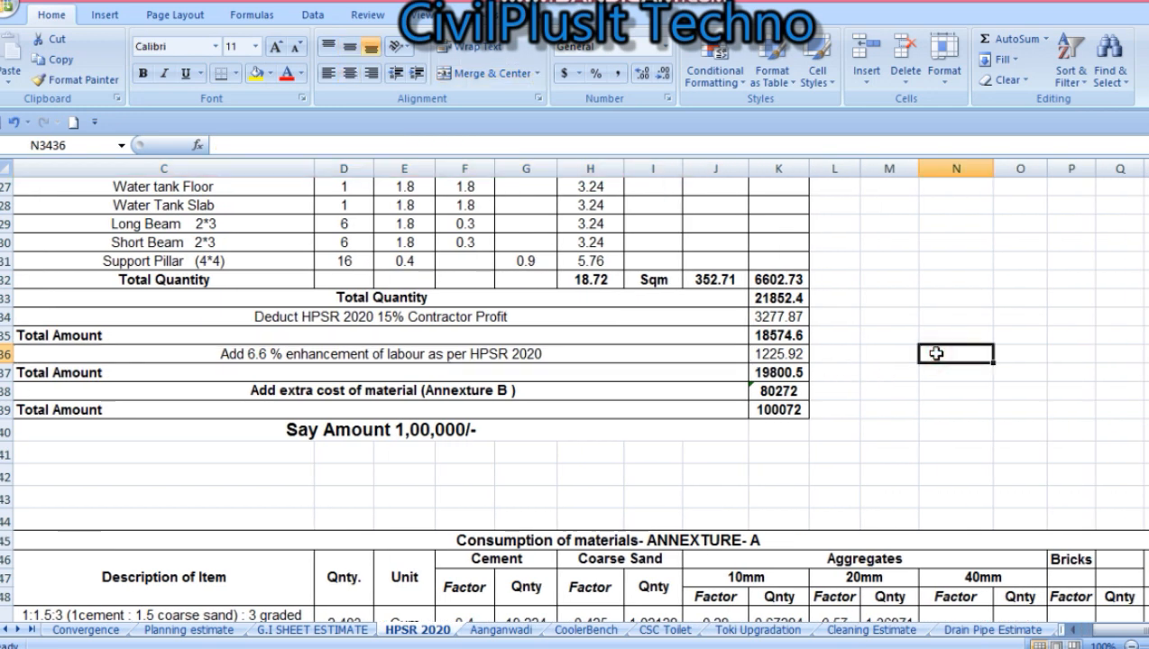
Calculate the labour rate increase in N3436 with the formula =375-350.
type("=")
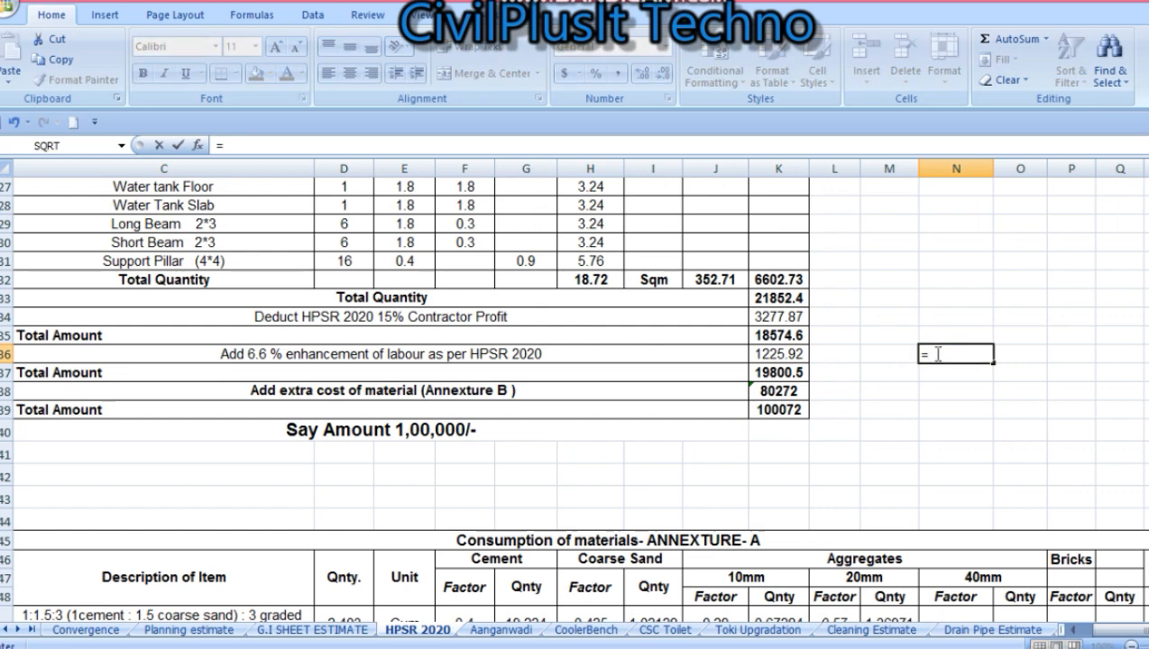
type("375*")
key("BackSpace")
type("-350")
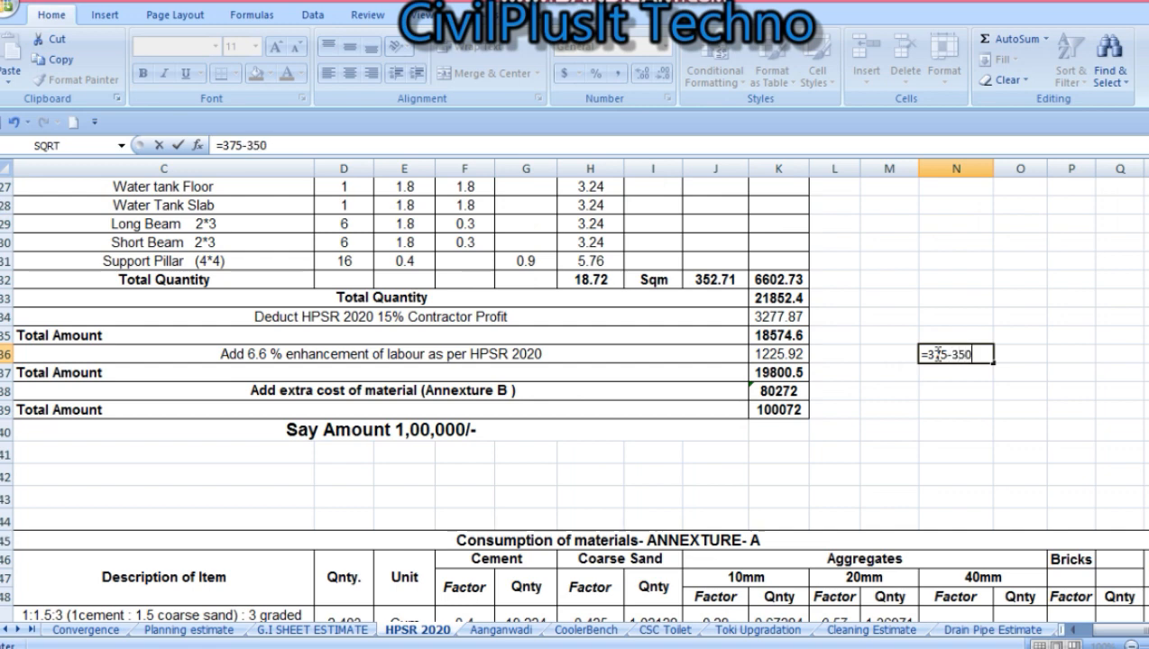
key("Return")
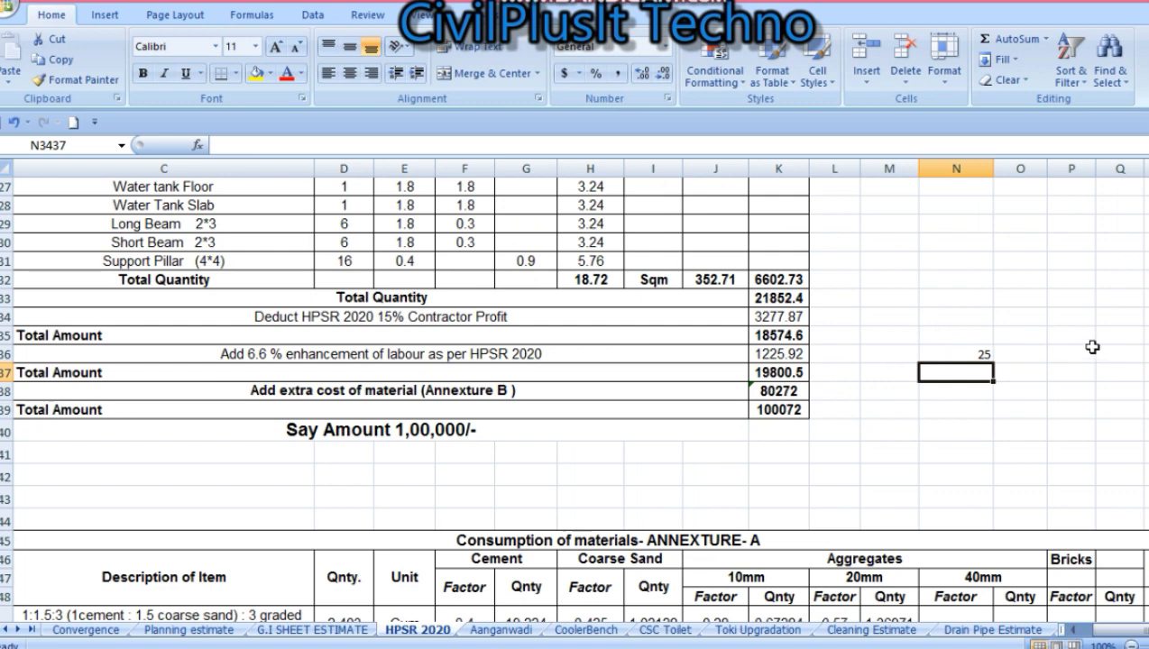
Divide the rate difference by 375 in N3437 with the formula =N3436/375.
type("=")
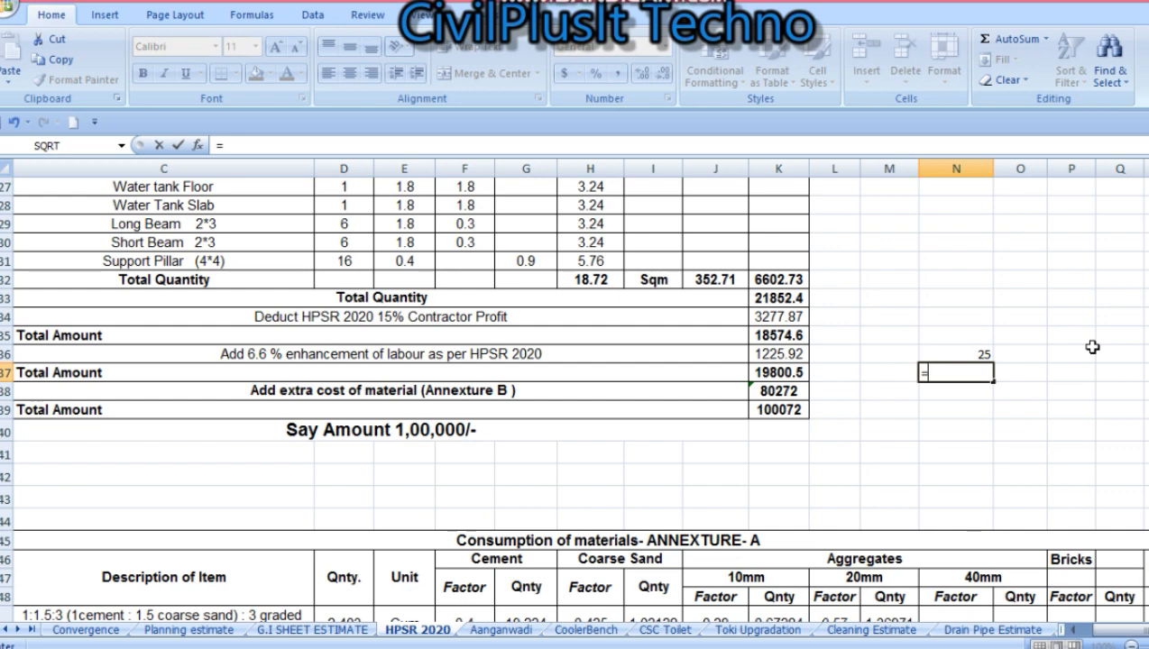
key("Up")
type("/")
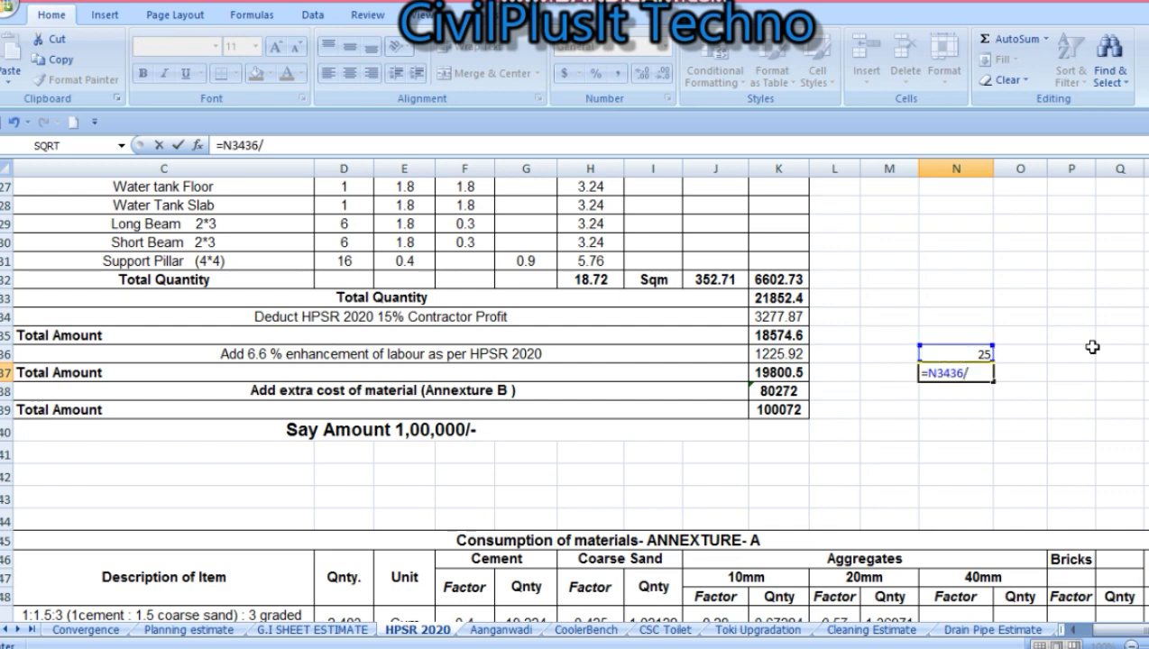
type("375")
key("Return")
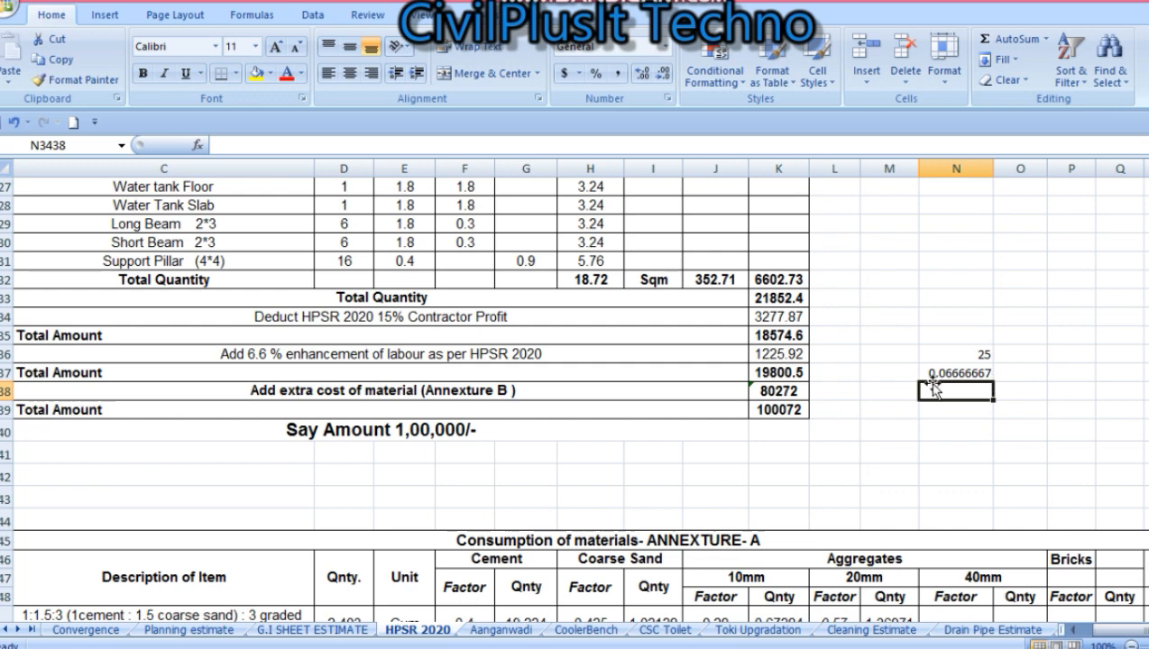
Convert the ratio in N3437 to a percentage in N3438 by multiplying it by 100.
type("=")
key("Up")
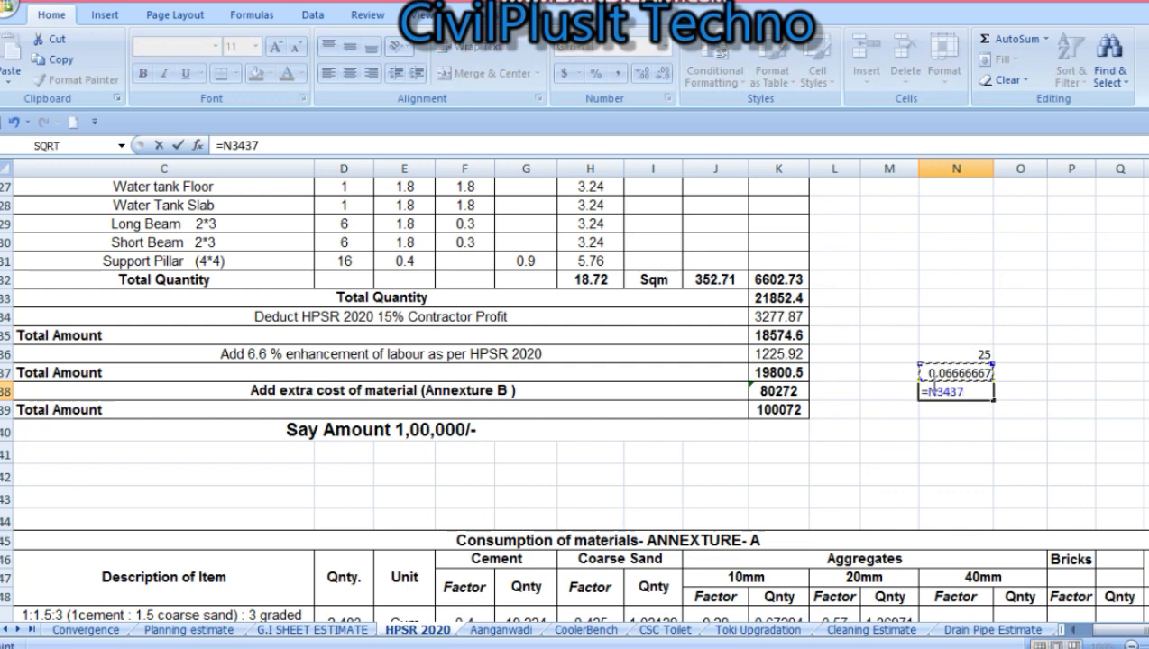
type("*10")
key("Return")
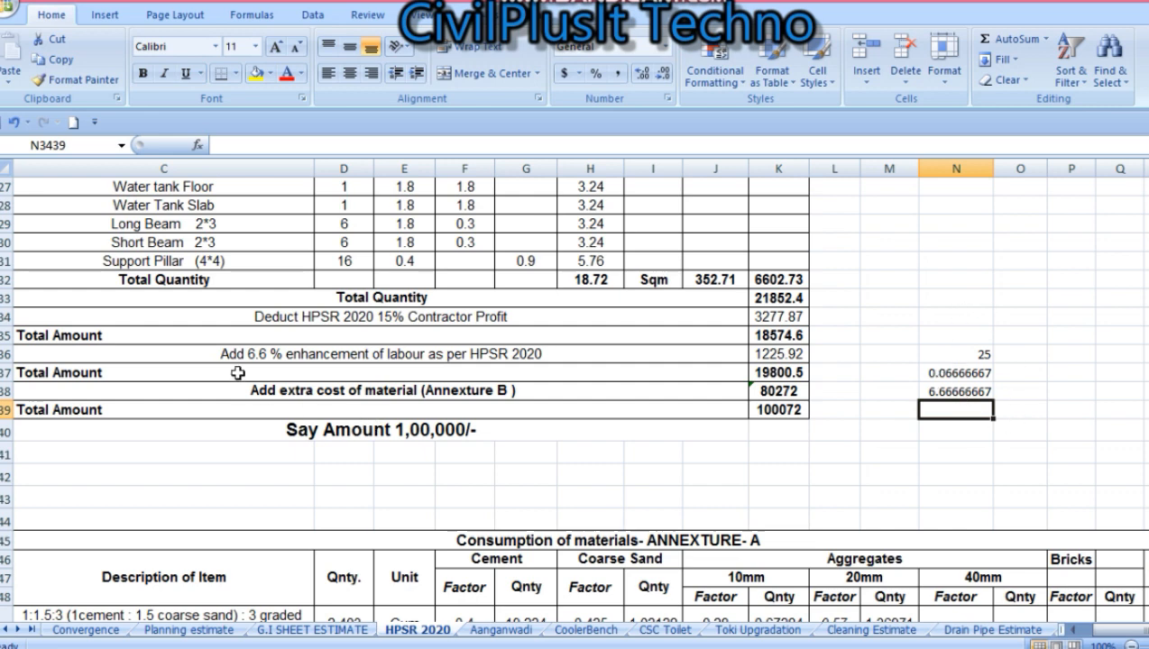
Inspect the labour enhancement line as per HPSR 2020 and the formula behind its amount in K3436.
left_click(260, 355)
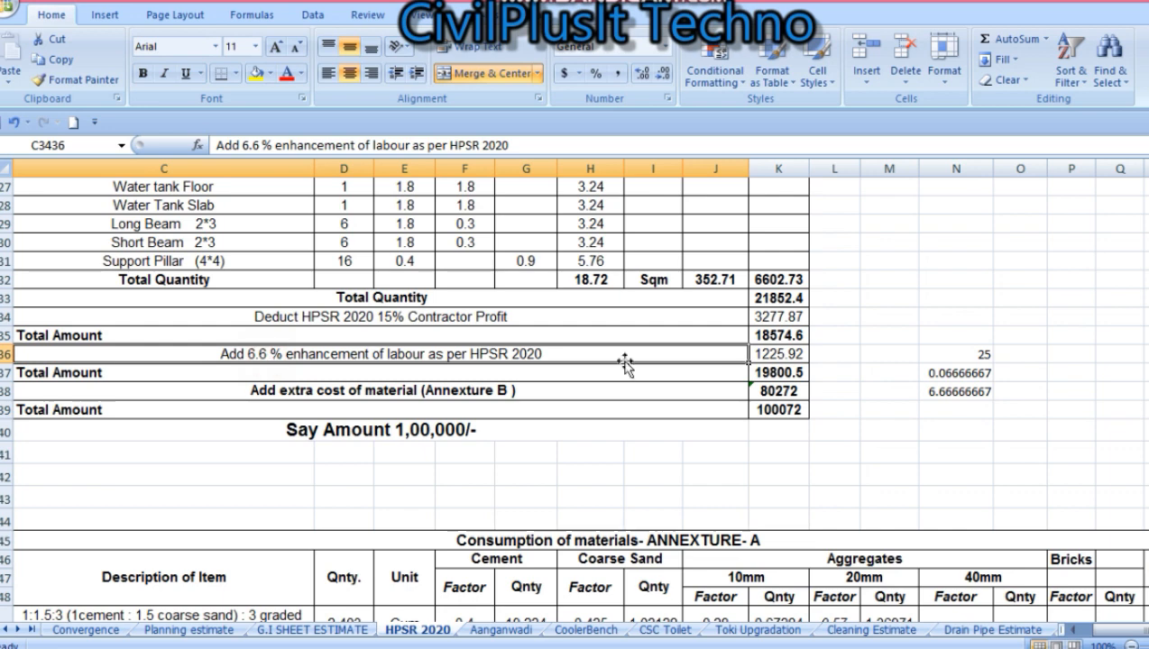
left_click(773, 357)
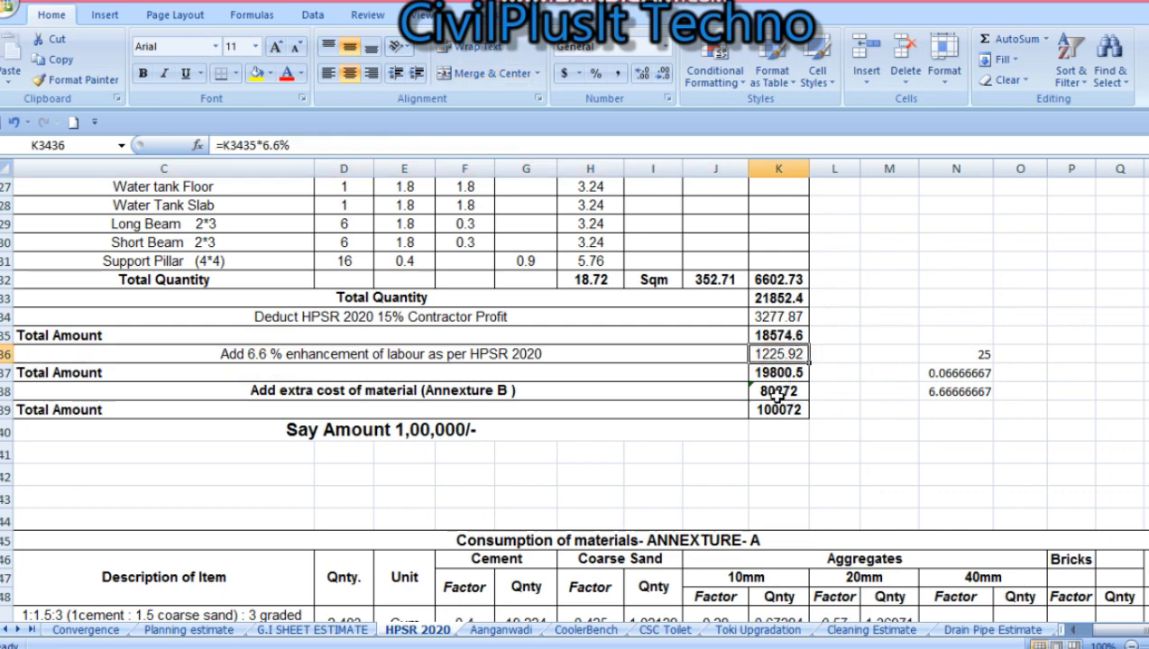
scroll(777, 396, "down", 1)
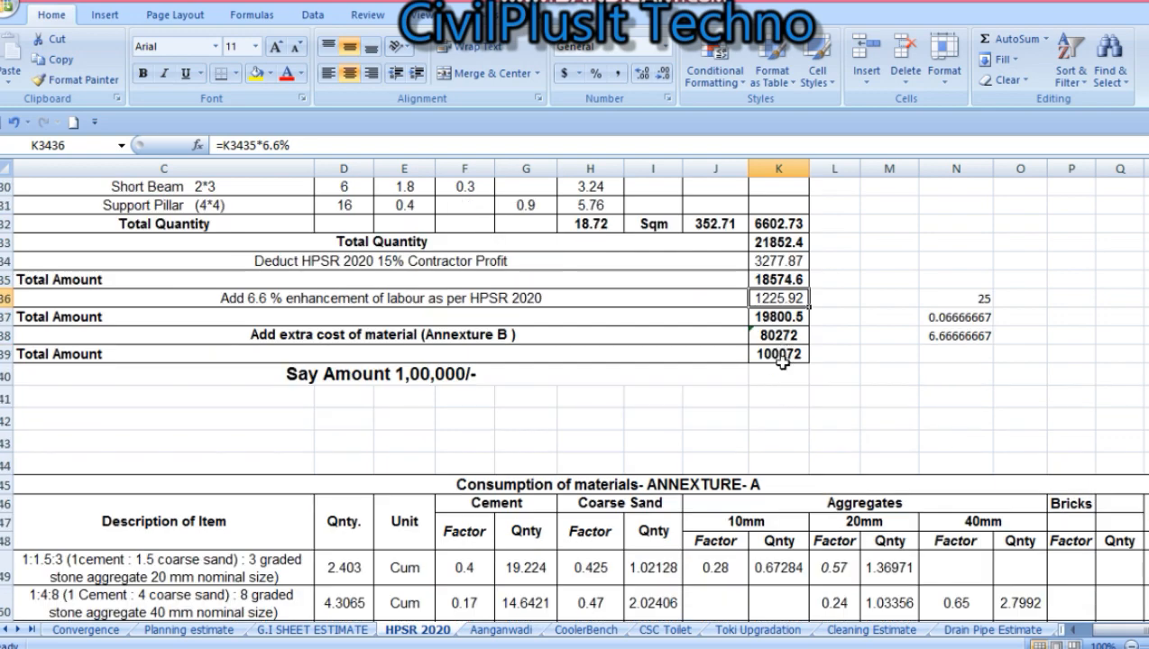
Clear the scratch percentage calculation from cells N3435:N3438 beside the abstract.
left_click_drag(969, 282, 965, 336)
key("Delete")
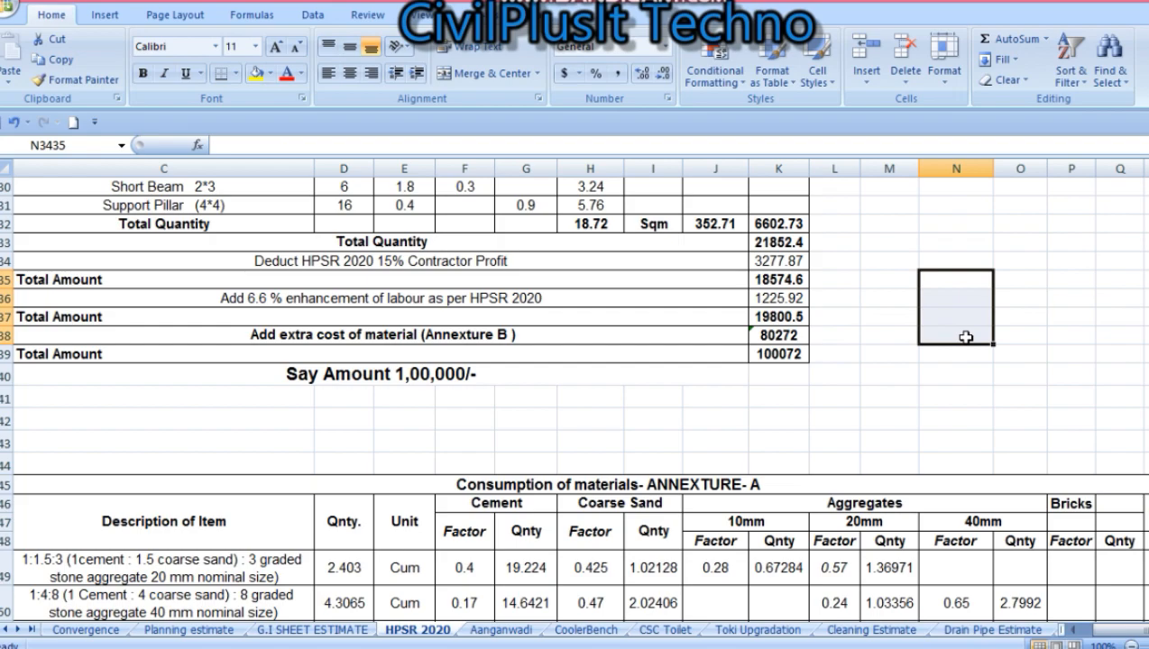
scroll(965, 338, "left", 2)
scroll(966, 337, "down", 5)
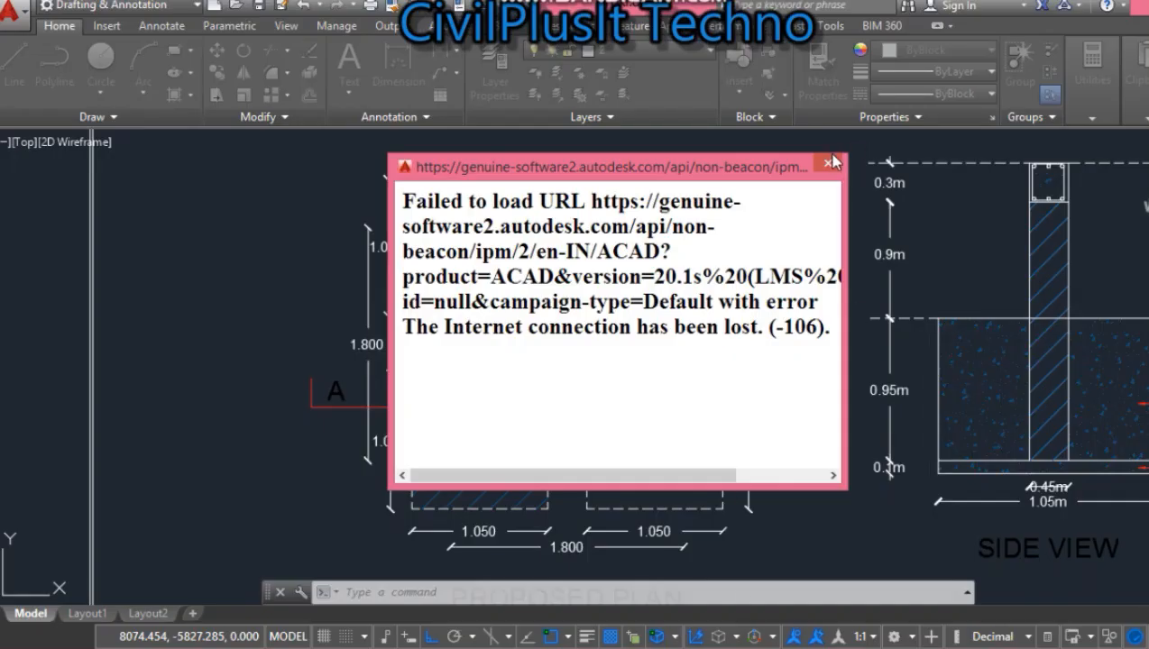
Switch to the water tank drawing in AutoCAD, dismiss the web message window and point out the hatched footing in the proposed plan.
left_click(829, 162)
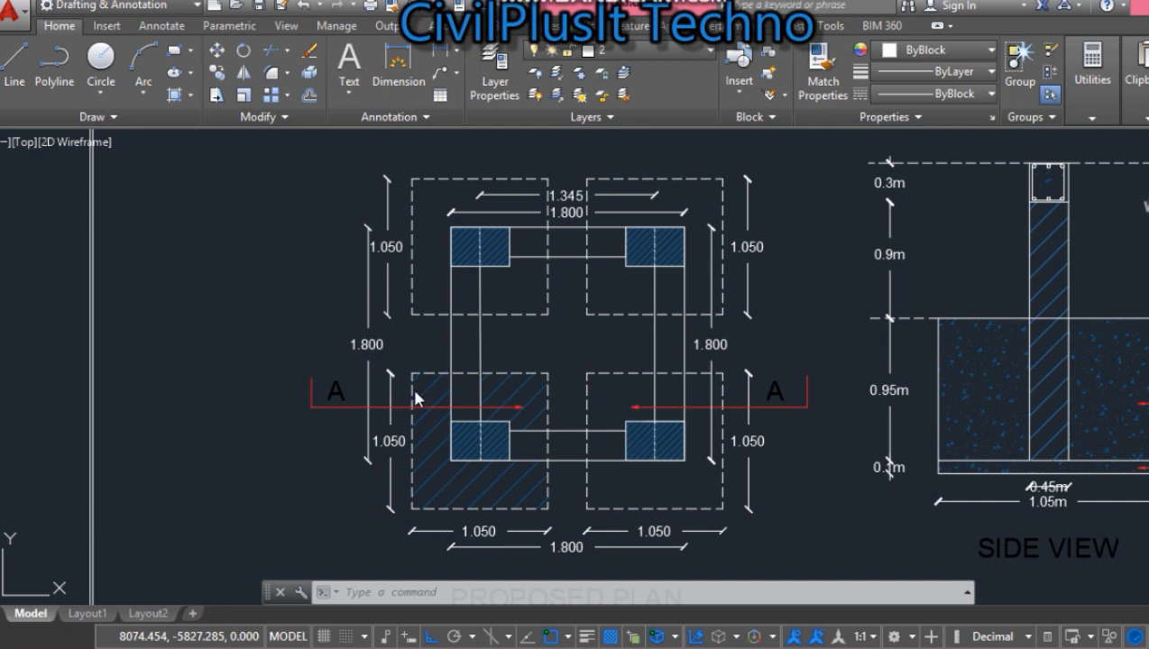
left_click(411, 391)
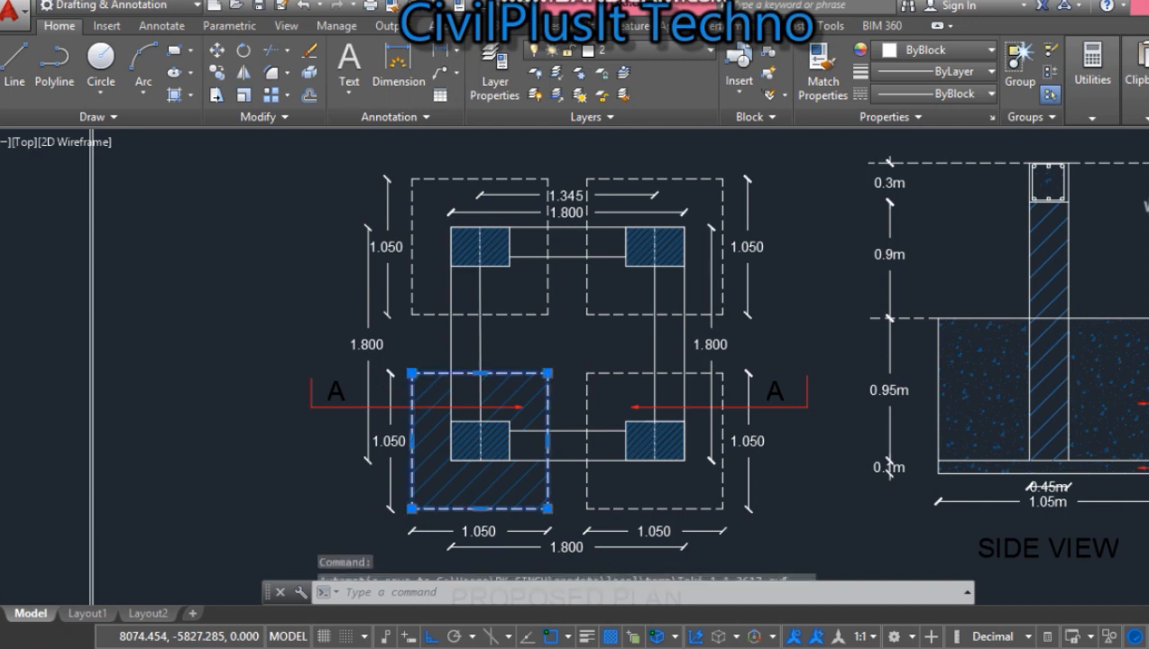
scroll(411, 393, "down", 4)
key("Escape")
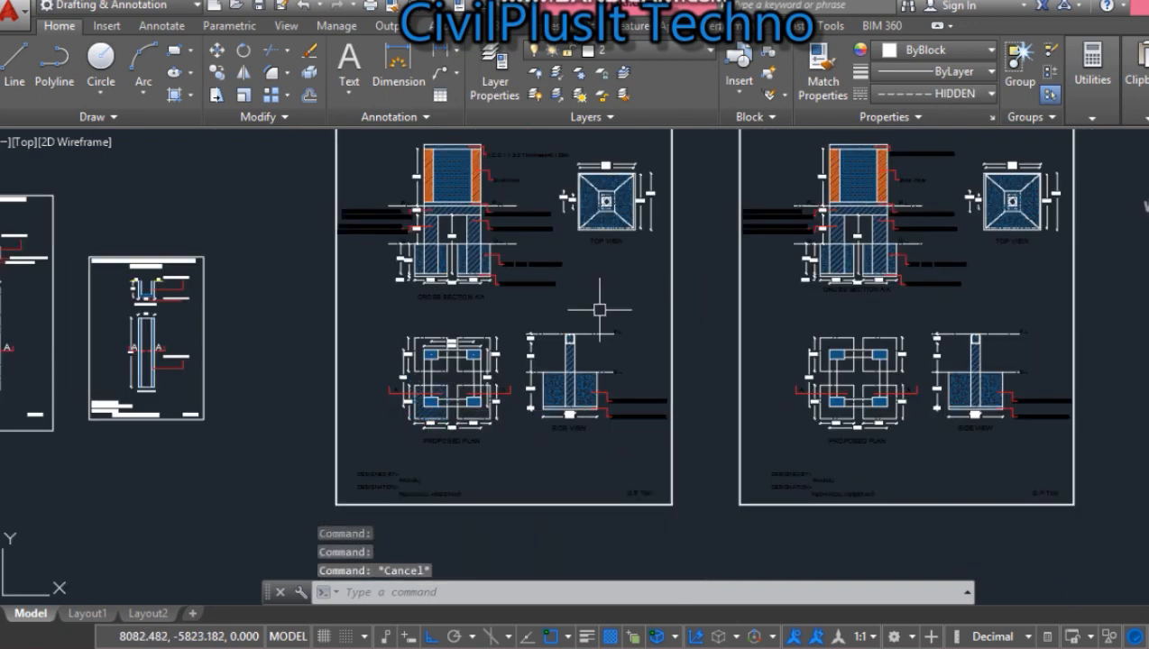
Examine the water tank sheet's proposed plan and side view, and compare it with the neighbouring sheets.
scroll(598, 308, "up", 3)
scroll(598, 307, "up", 2)
scroll(597, 307, "down", 6)
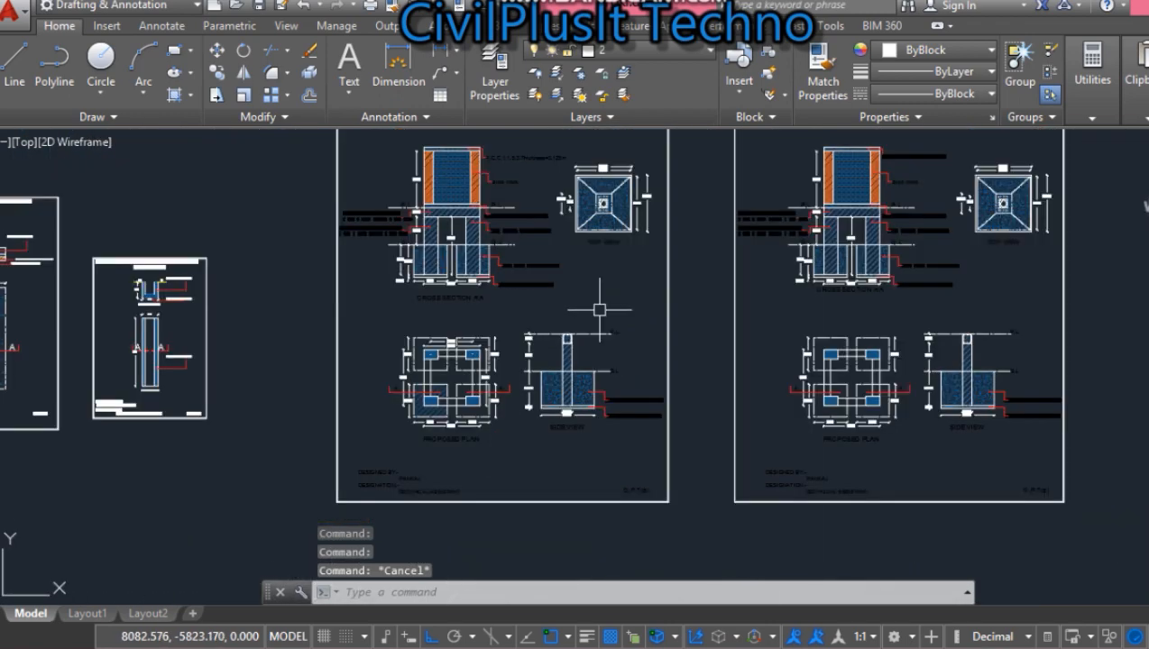
scroll(541, 408, "up", 4)
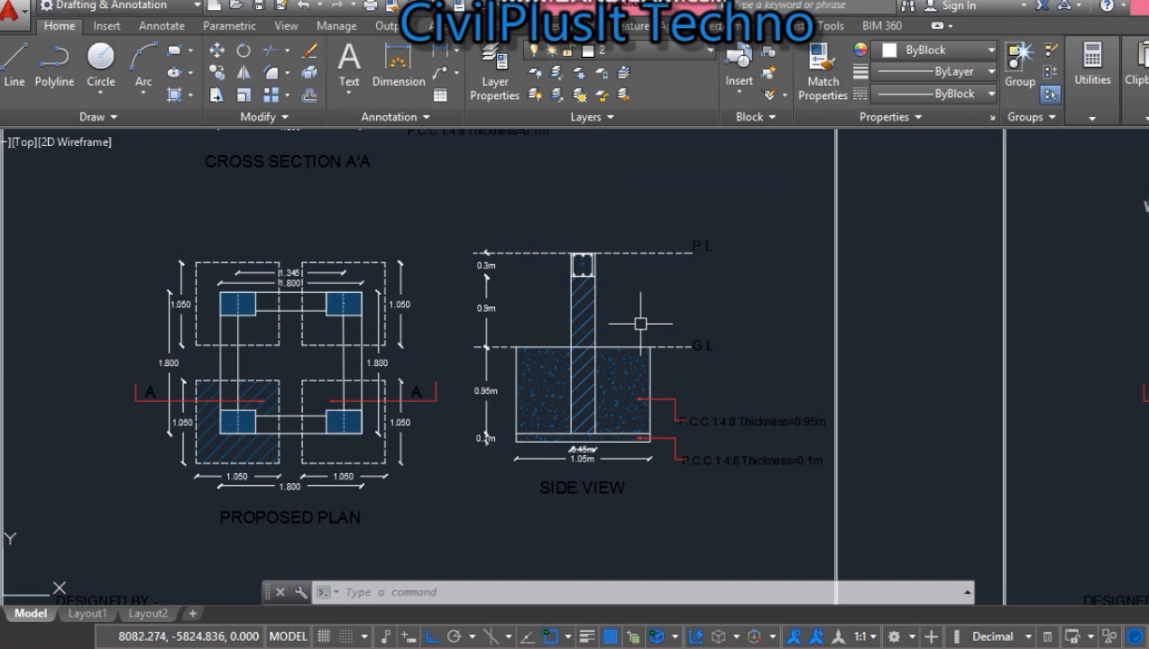
scroll(666, 460, "down", 6)
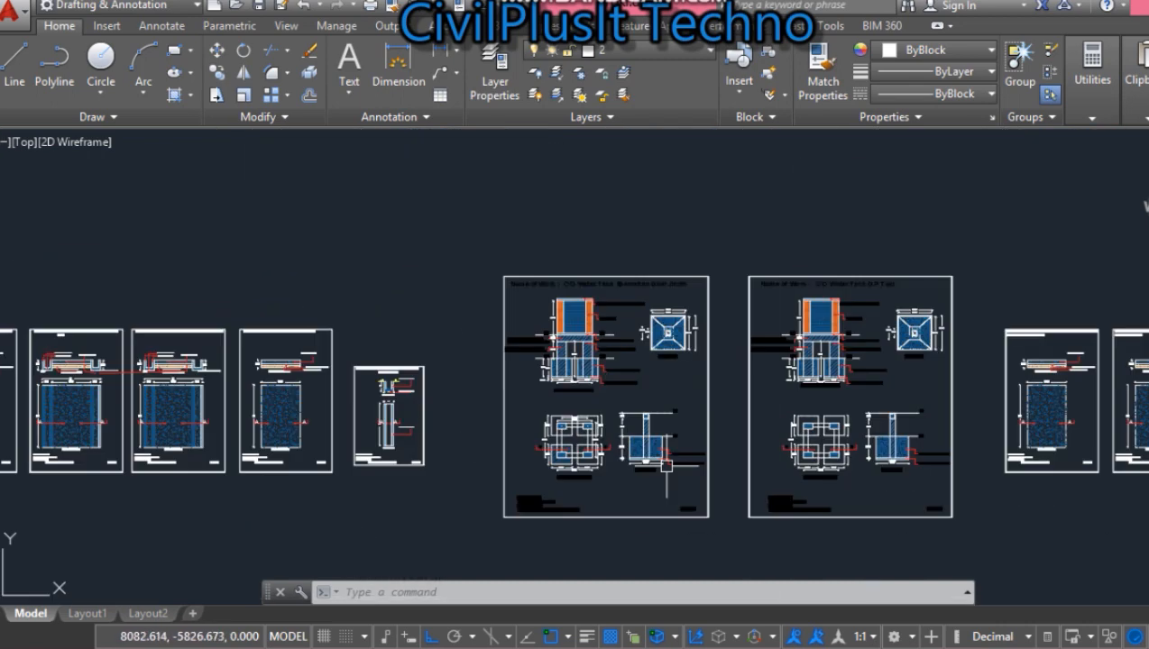
scroll(666, 433, "up", 4)
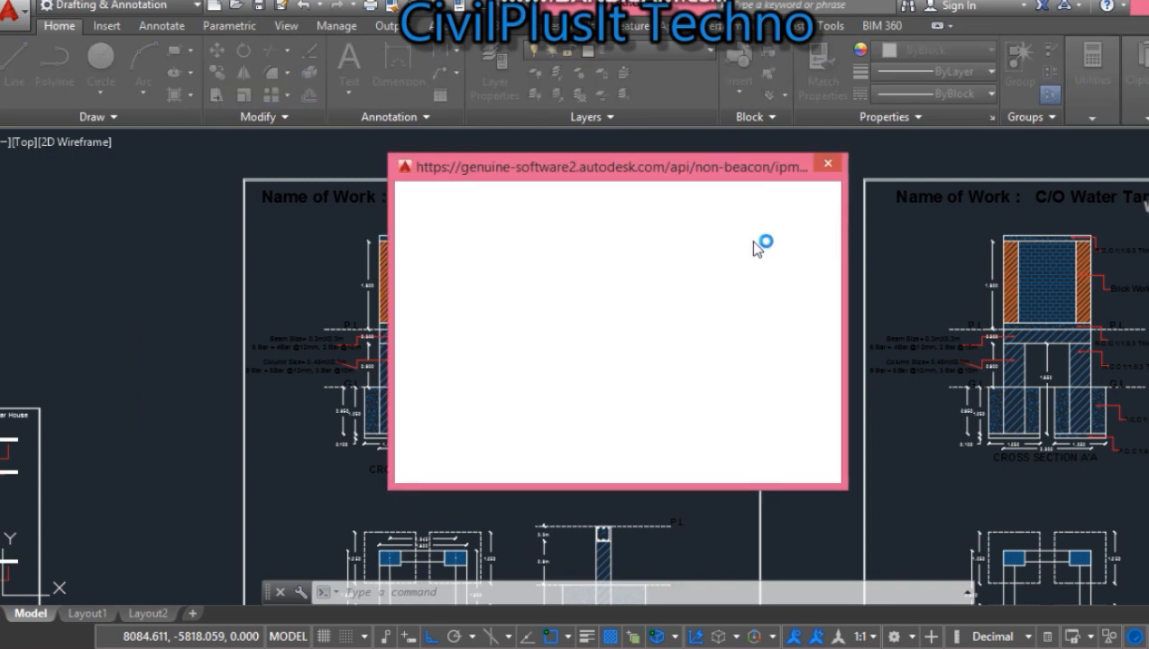
Close the web message window and examine the title and cross section of the Water Tank Shamshan Ghat Jindri sheet.
left_click(827, 163)
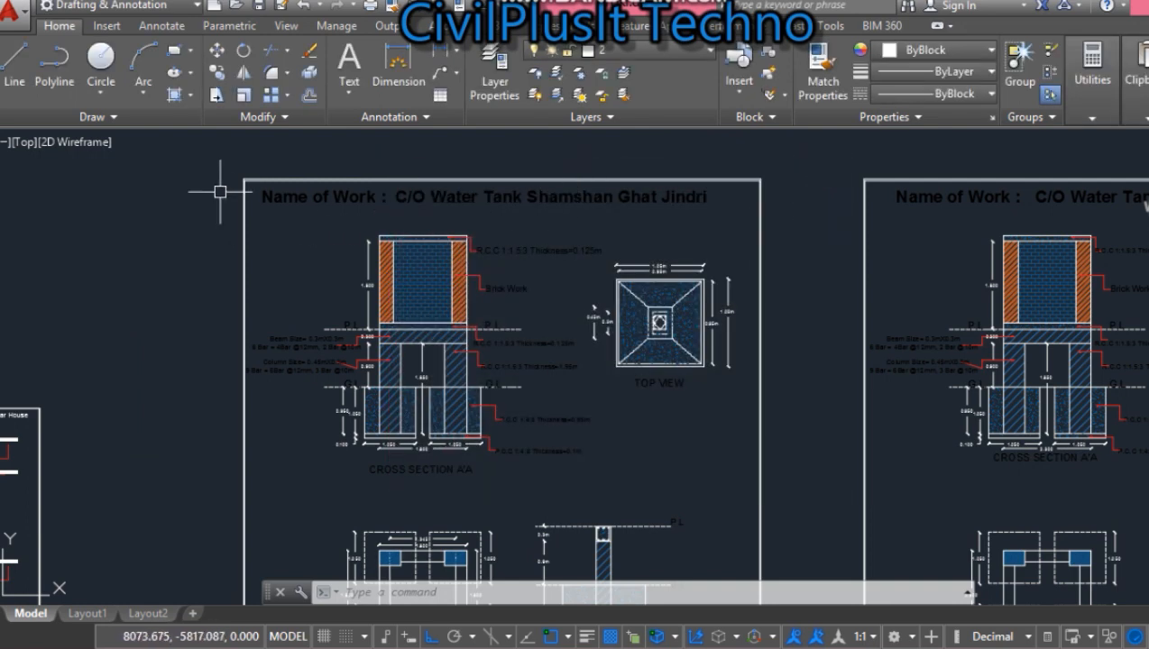
scroll(220, 185, "up", 4)
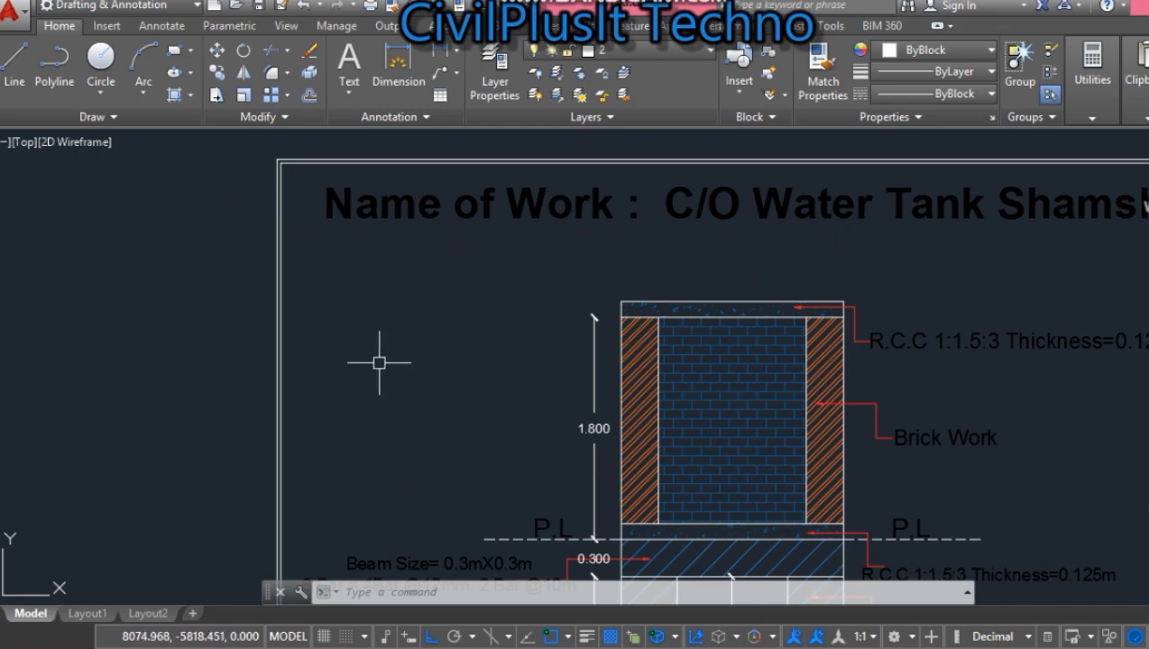
scroll(379, 362, "down", 2)
scroll(379, 363, "down", 2)
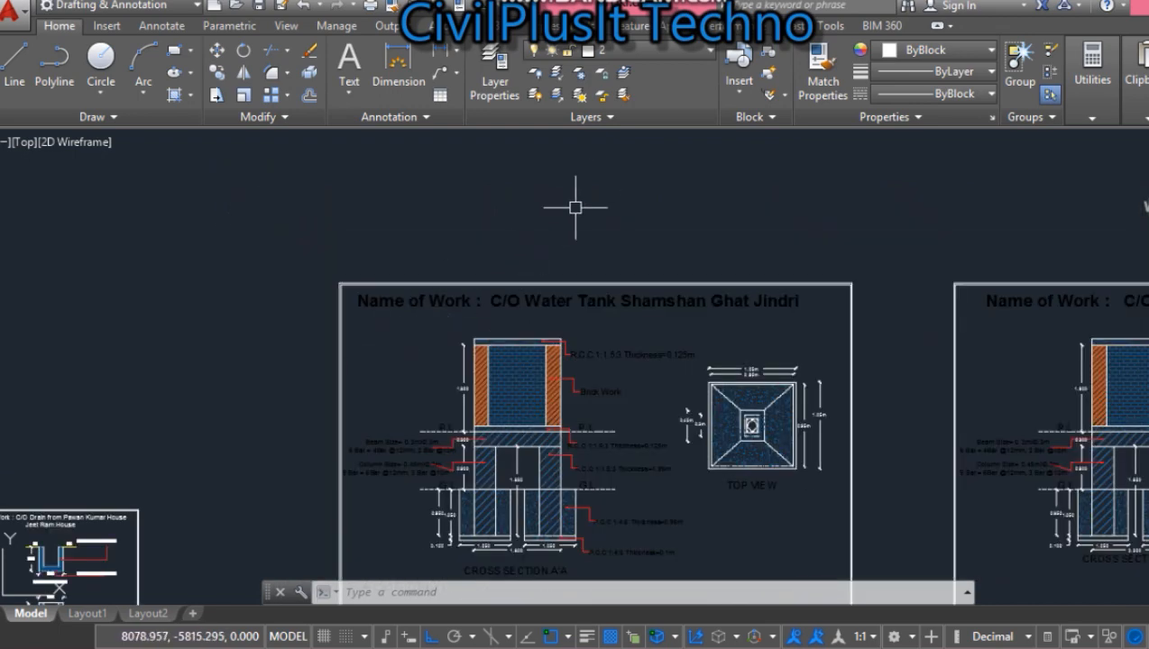
scroll(587, 191, "down", 2)
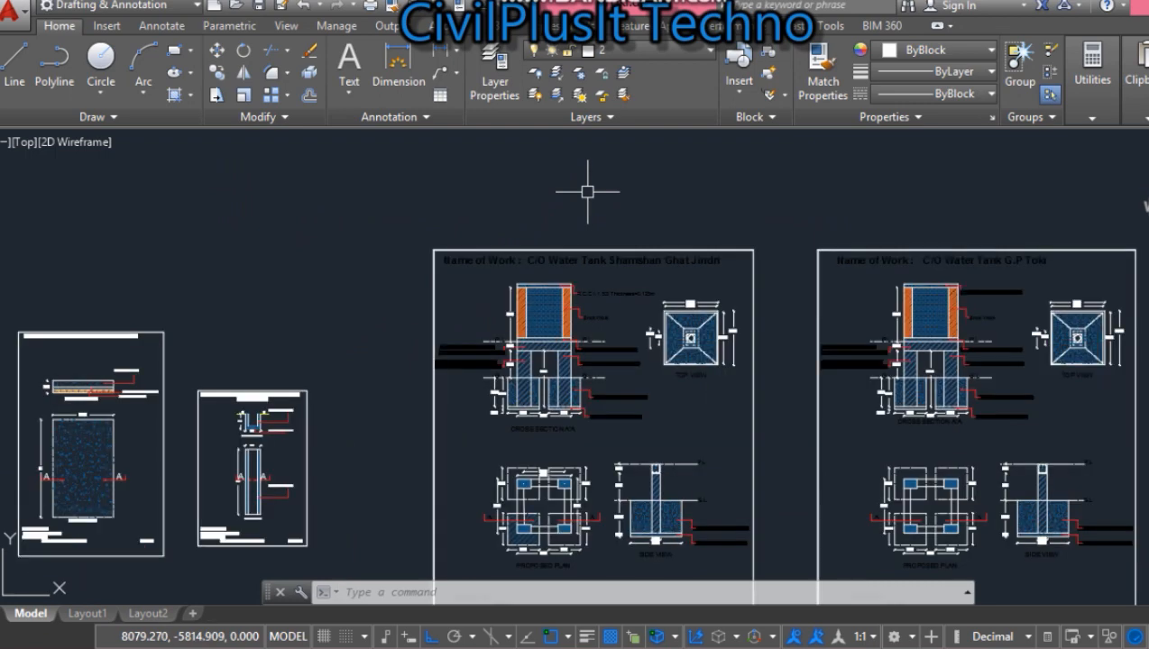